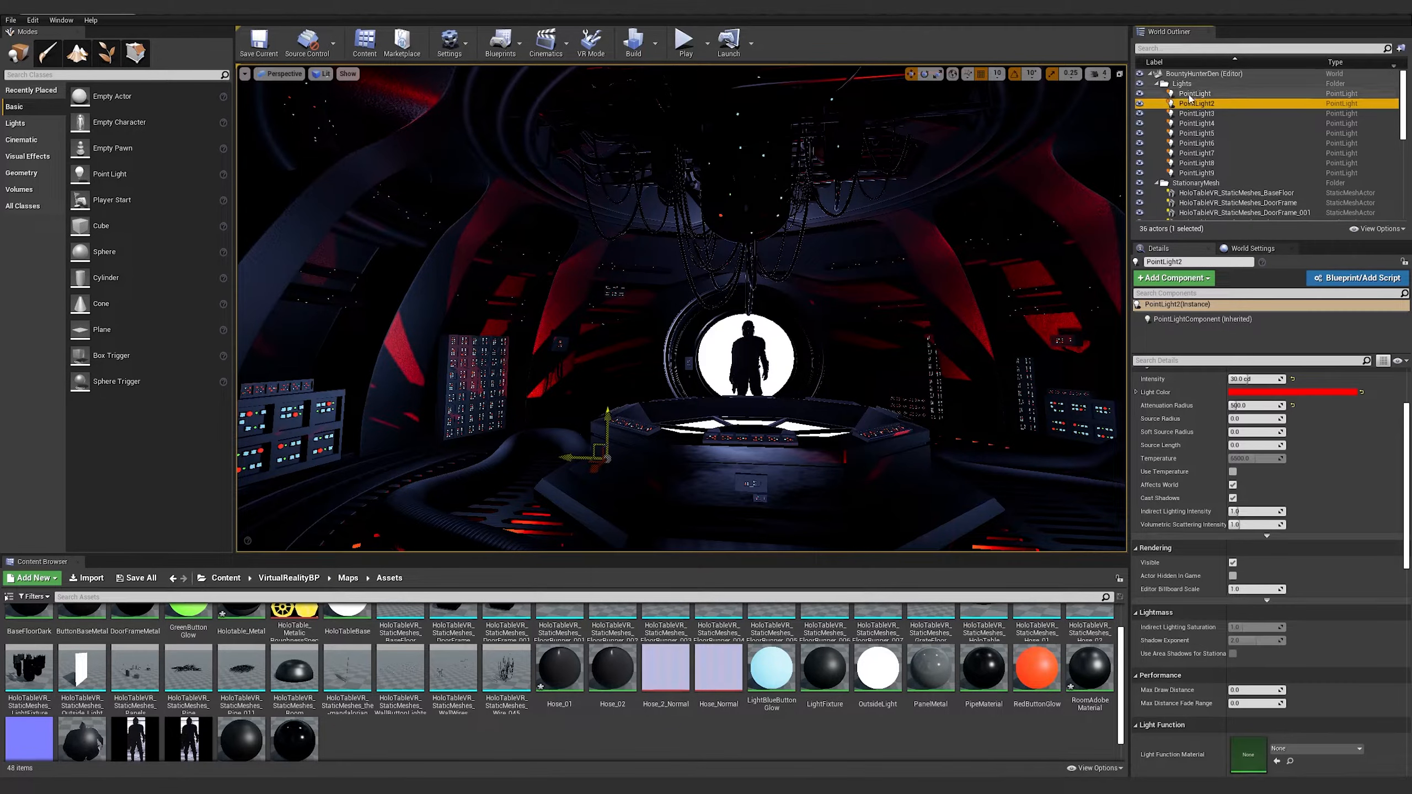
# Select the main PointLight above the holo table and turn off Game View
pyautogui.click(1188, 95)
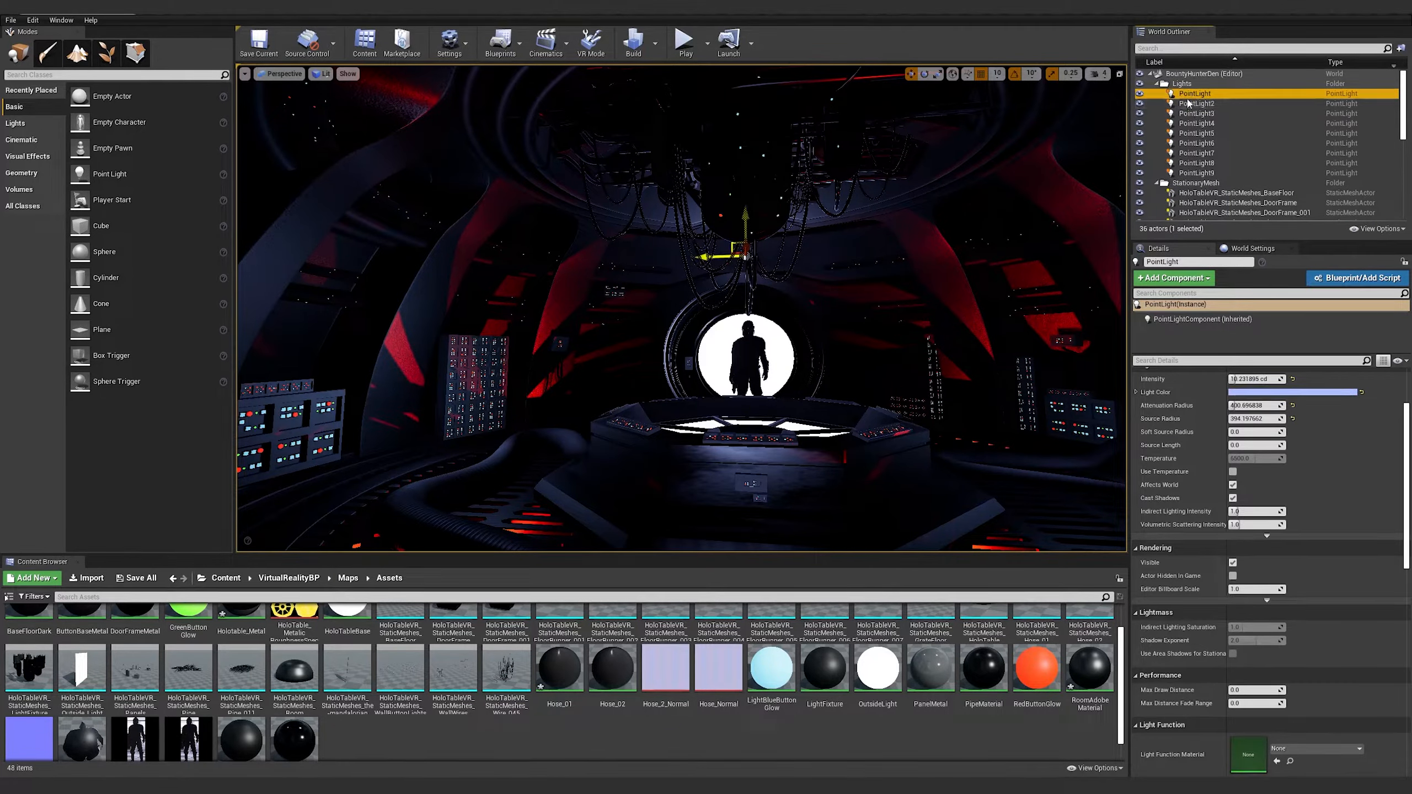
pyautogui.click(1182, 106)
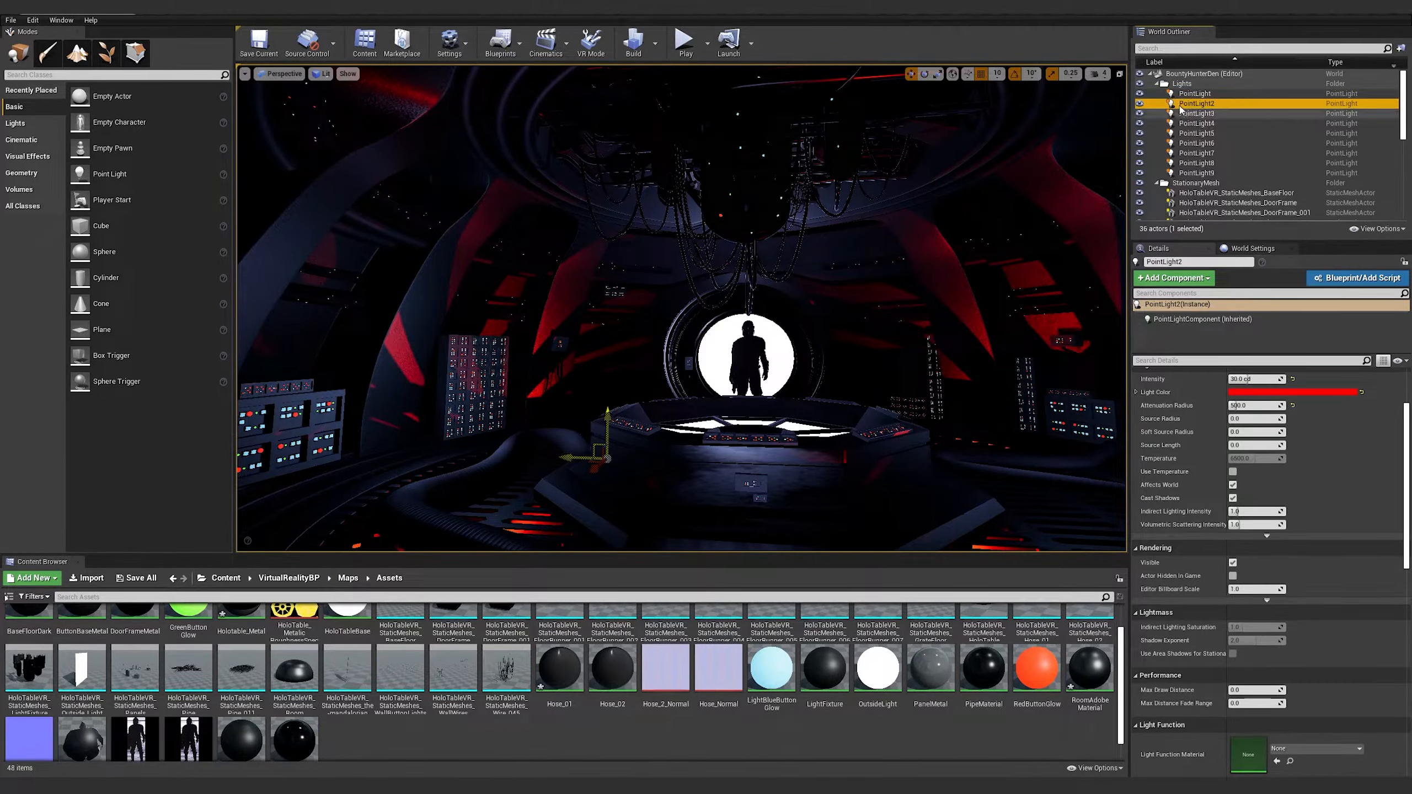
pyautogui.click(1180, 95)
pyautogui.moveTo(718, 257); pyautogui.dragTo(667, 272, button='right')
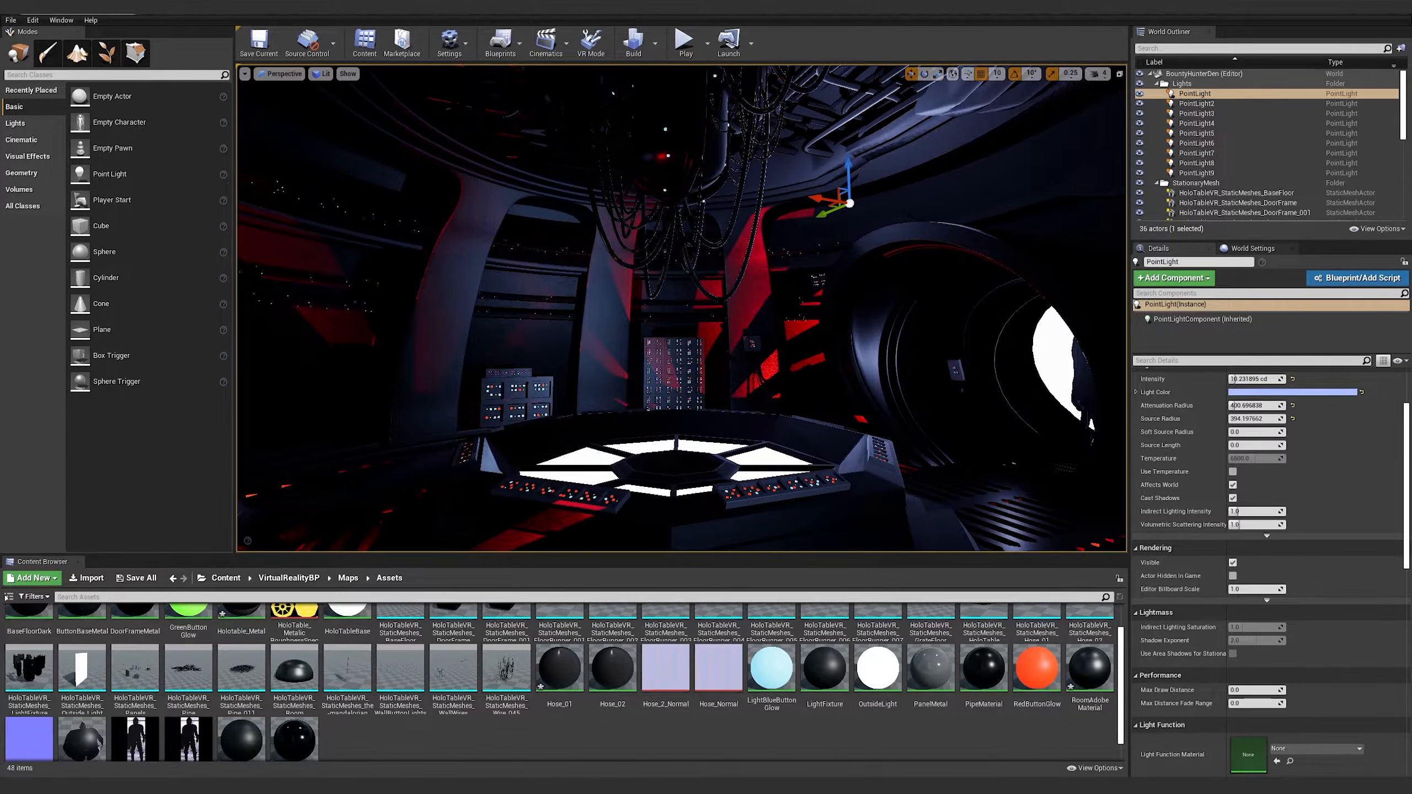
pyautogui.click(244, 73)
pyautogui.click(266, 217)
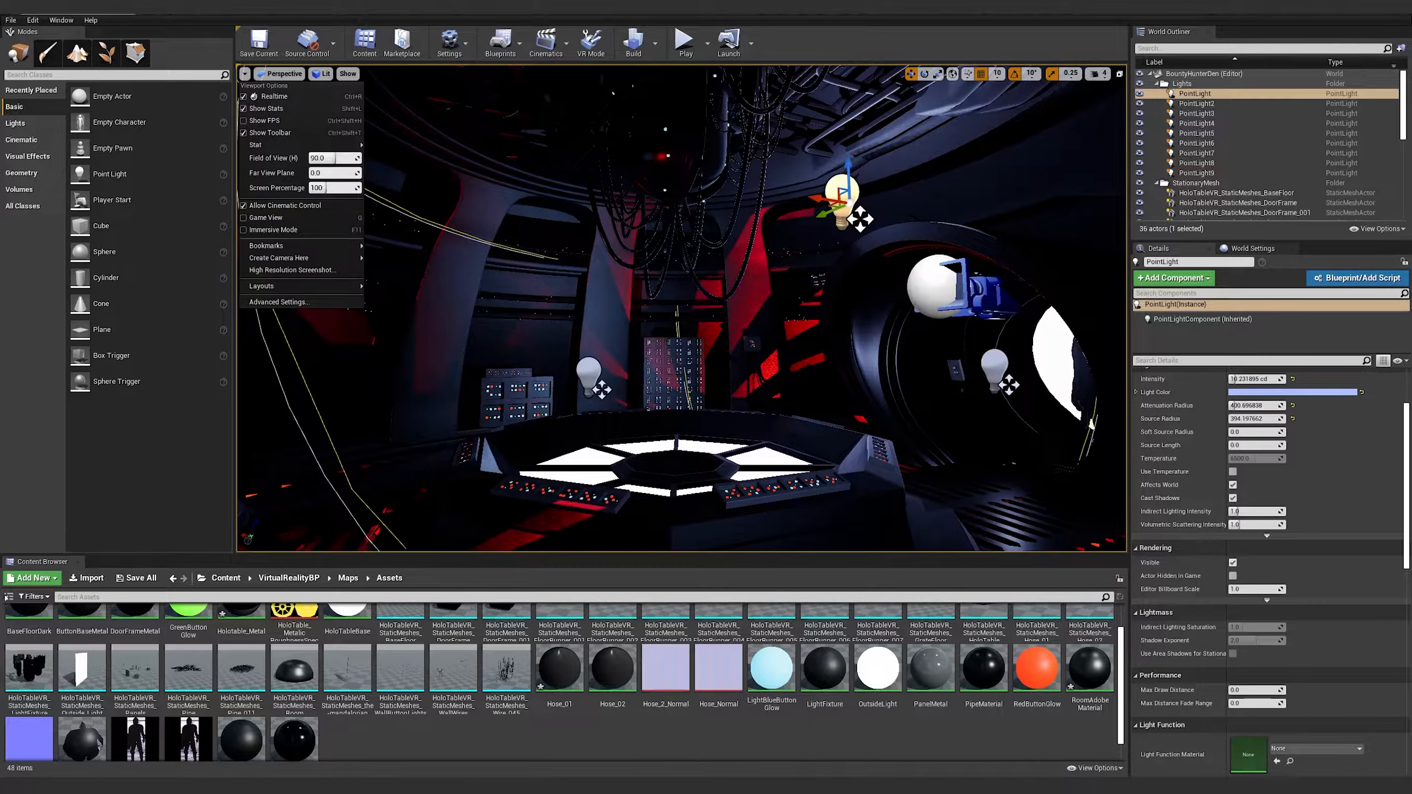
# Examine the red point lights PointLight2, PointLight3 and PointLight4 and how they light the room
pyautogui.click(1197, 104)
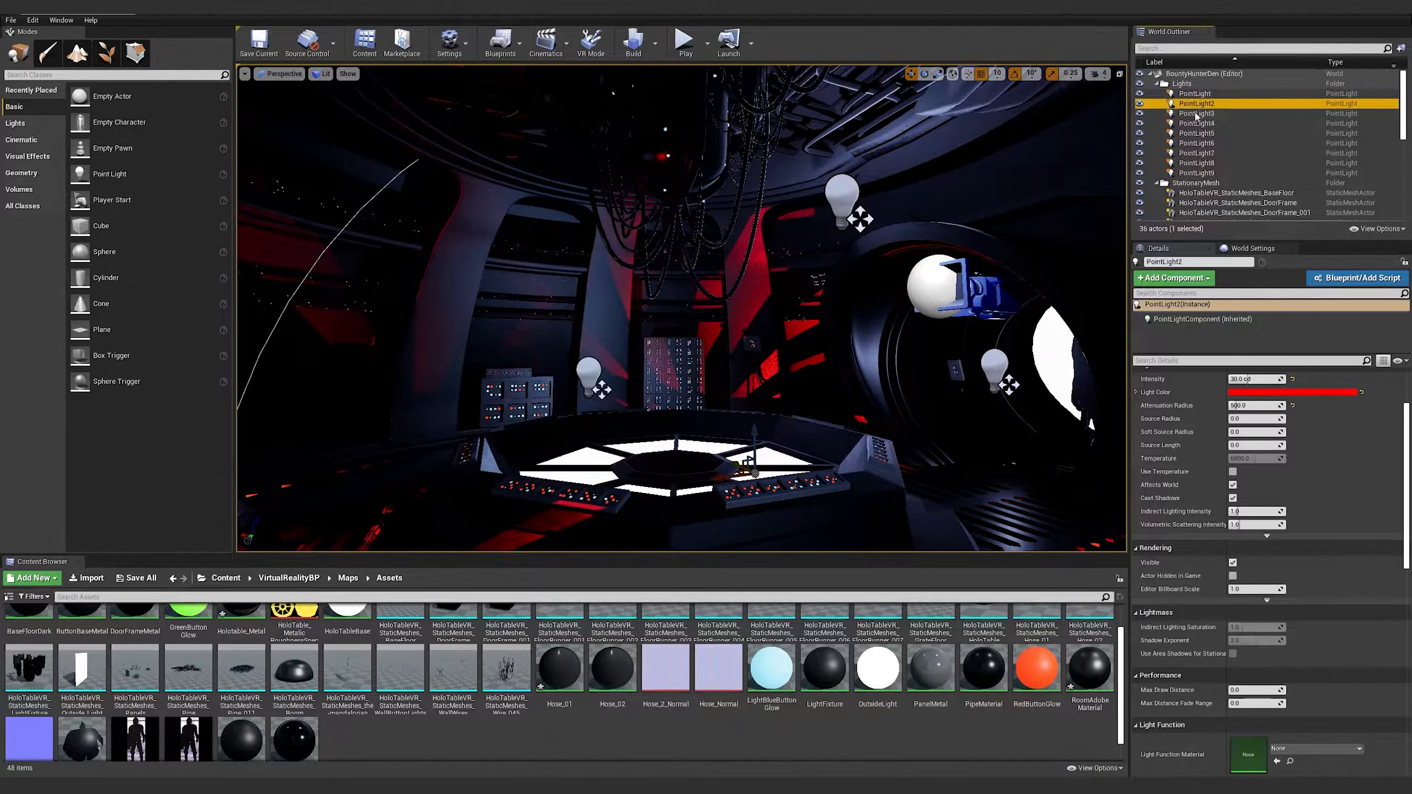
pyautogui.moveTo(684, 309); pyautogui.dragTo(722, 306, button='right')
pyautogui.press('s')
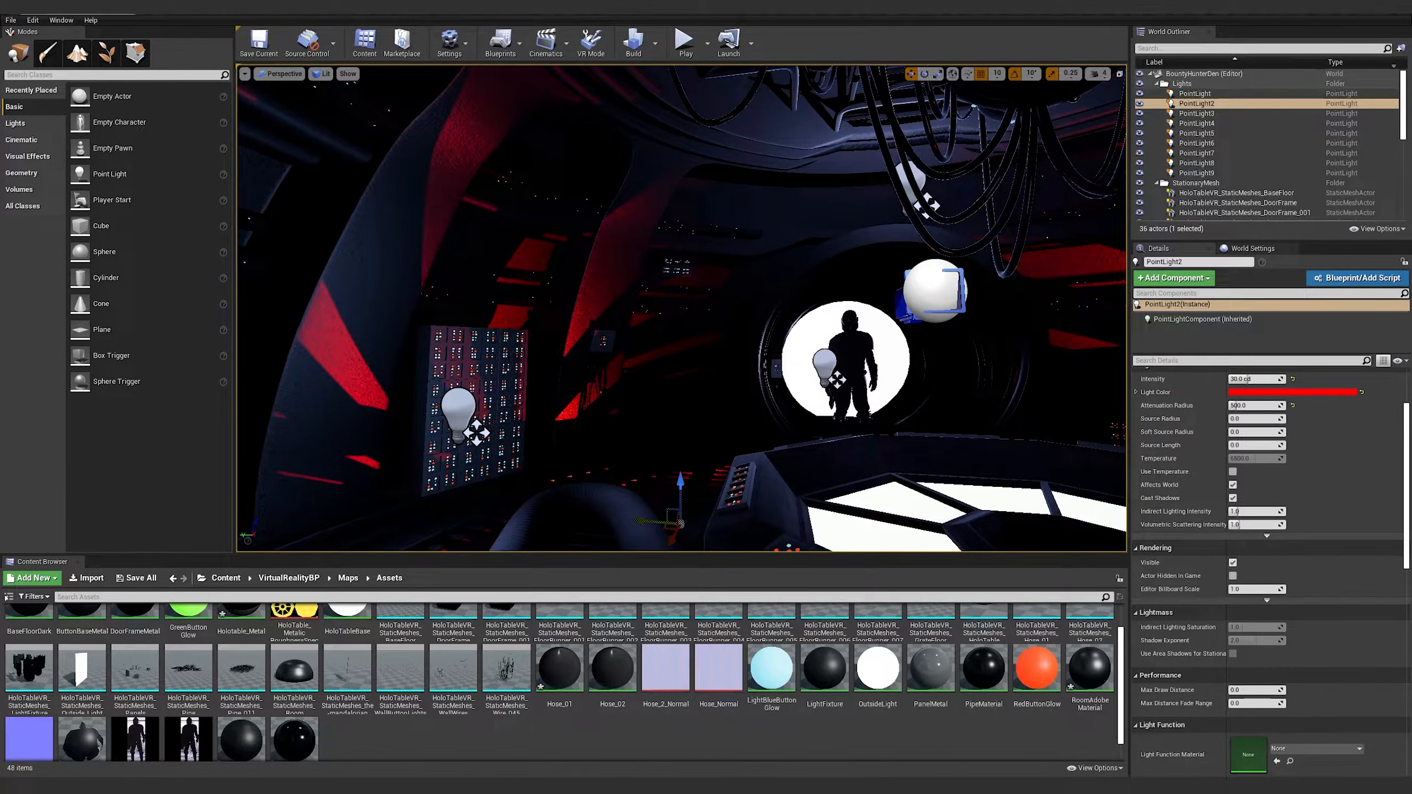
pyautogui.click(1204, 116)
pyautogui.moveTo(834, 278); pyautogui.dragTo(1023, 278, button='right')
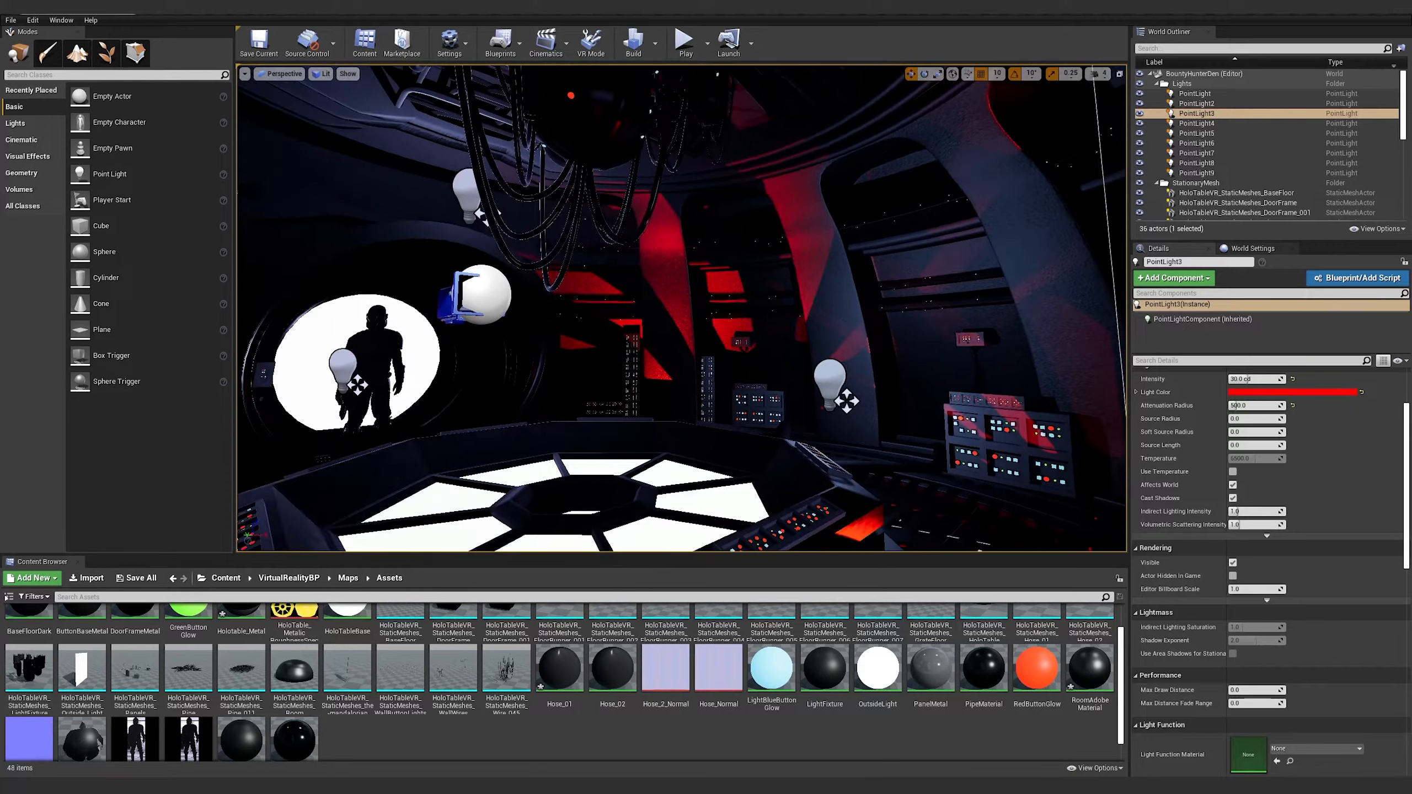
pyautogui.click(1216, 126)
pyautogui.press('d')
pyautogui.moveTo(834, 278); pyautogui.dragTo(1000, 334, button='right')
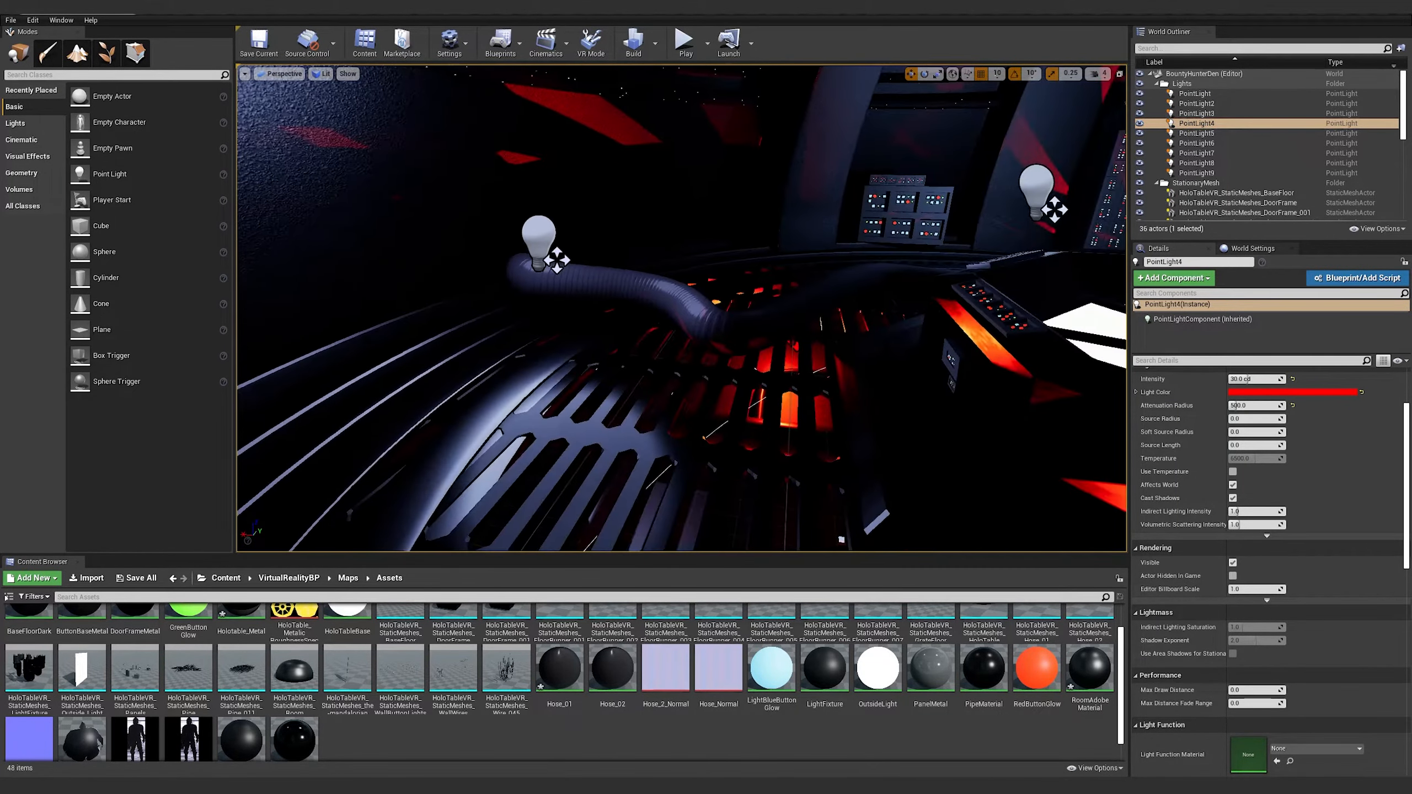
# Examine the blue fill lights PointLight7, PointLight8 and PointLight9 around the hose and the side control panels
pyautogui.click(1197, 153)
pyautogui.moveTo(835, 278); pyautogui.dragTo(673, 259, button='right')
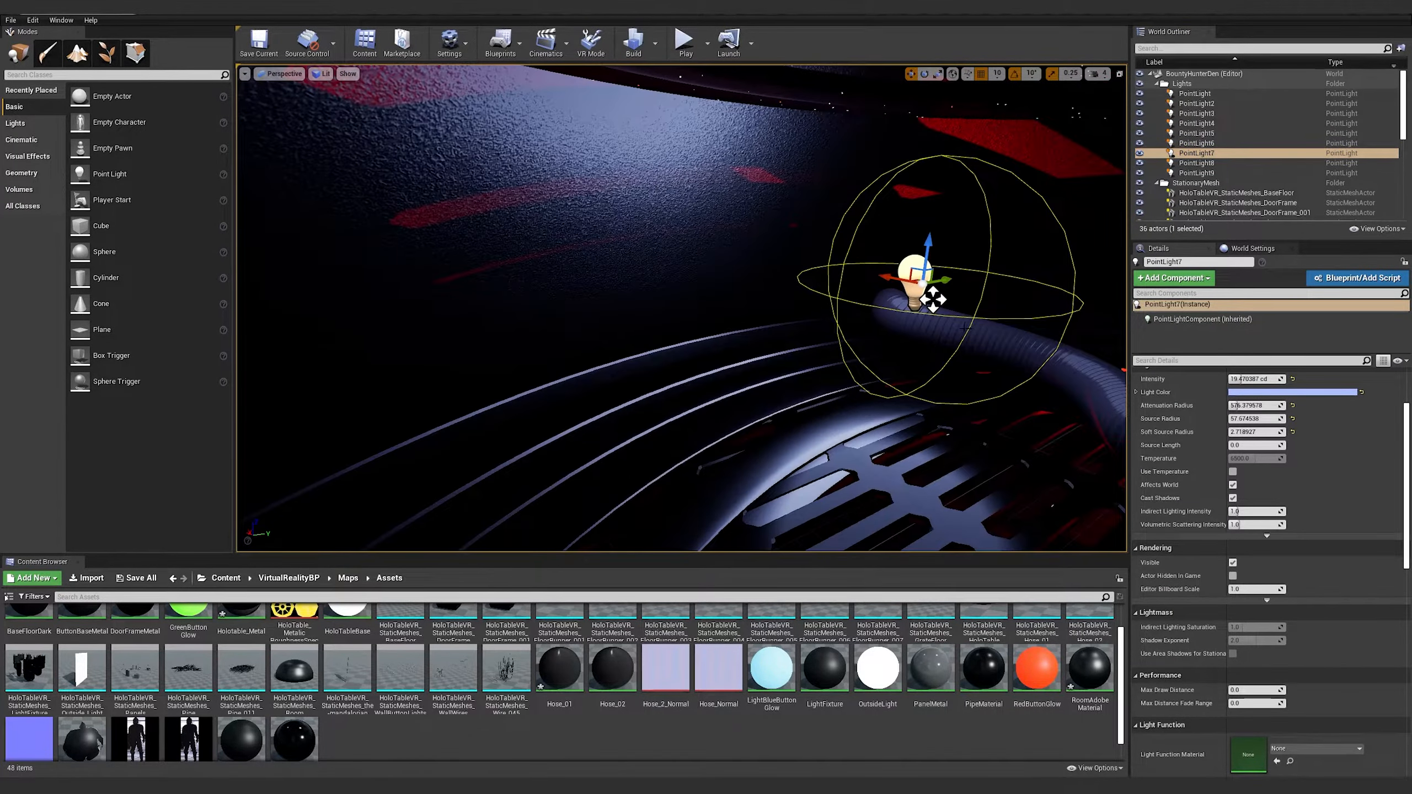
pyautogui.moveTo(933, 300); pyautogui.dragTo(716, 252, button='right')
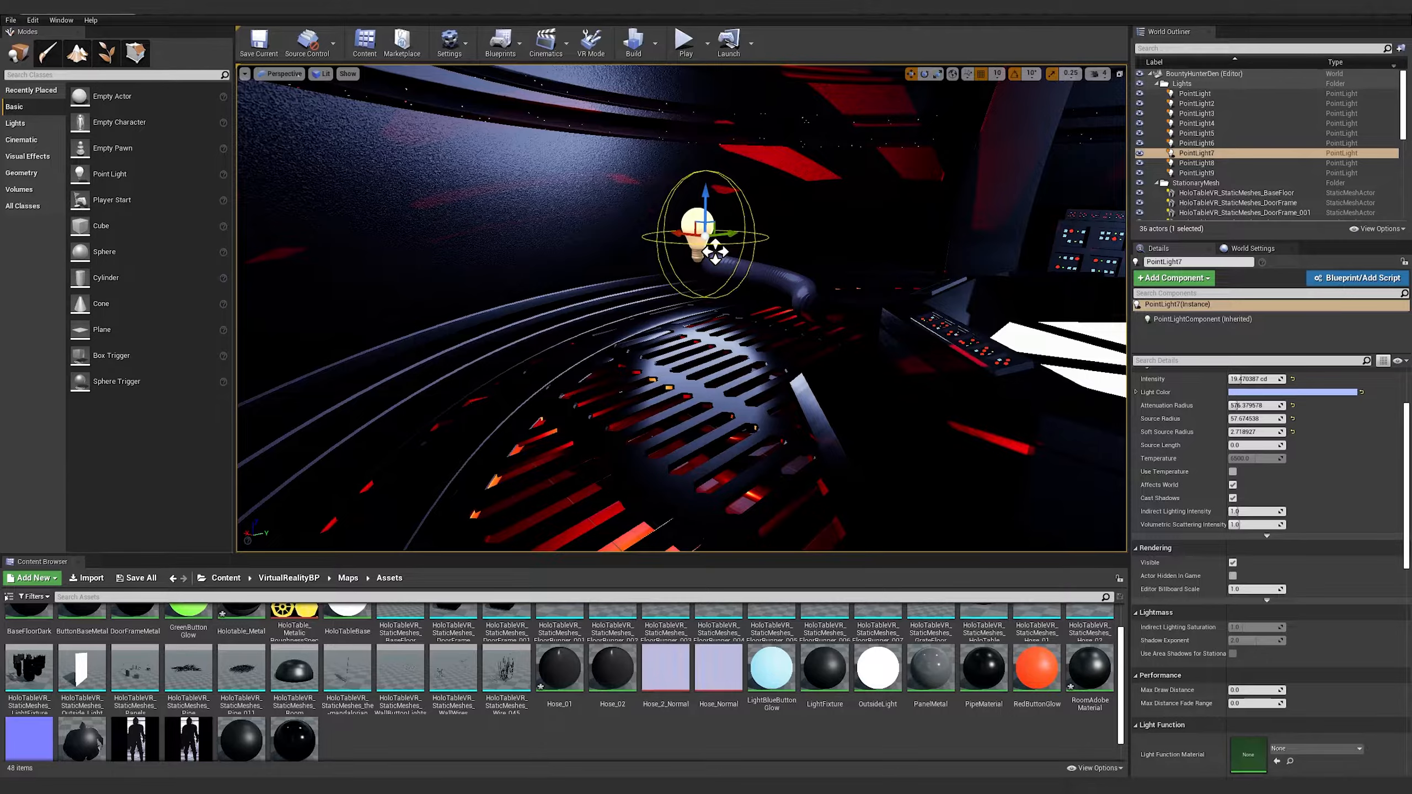
pyautogui.click(1206, 164)
pyautogui.moveTo(834, 278); pyautogui.dragTo(1017, 267, button='right')
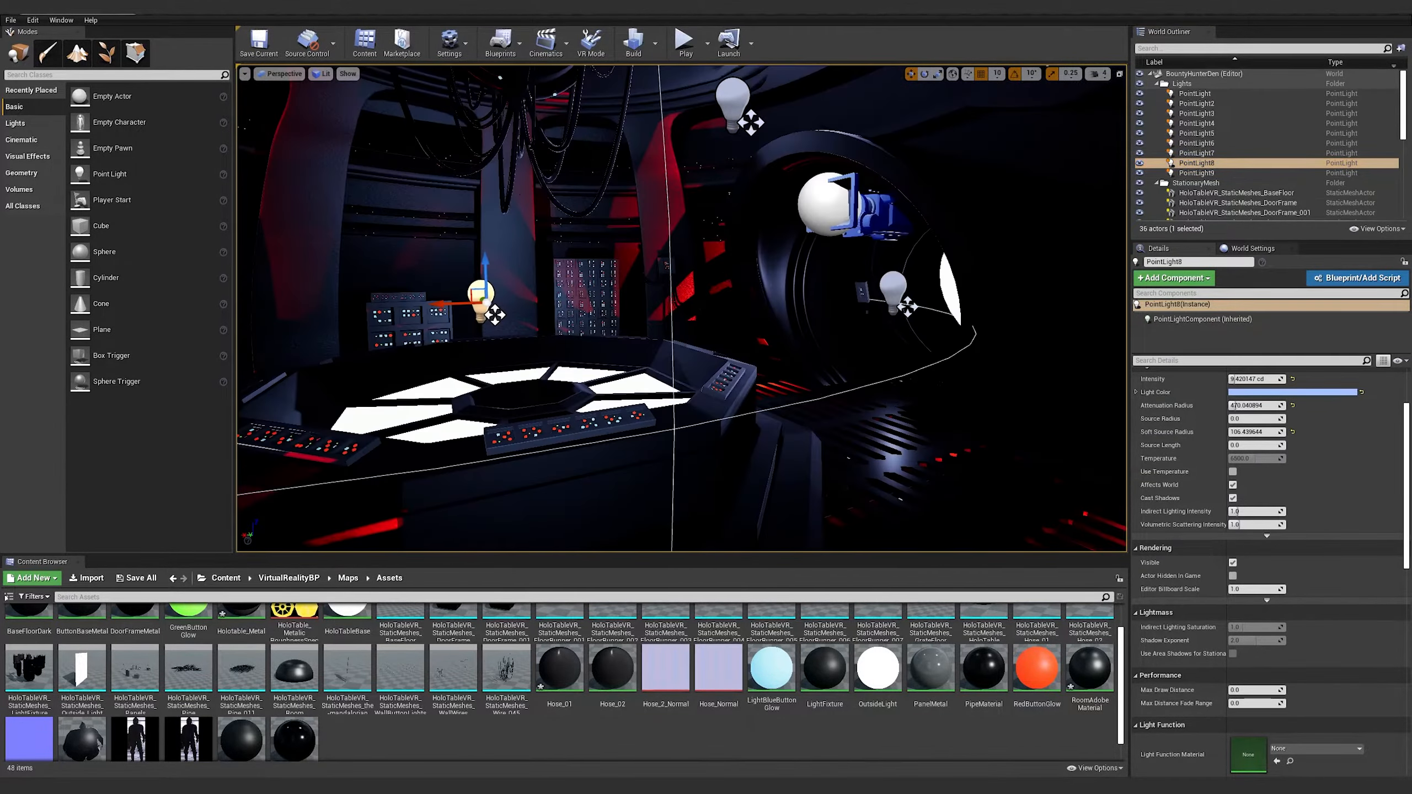
pyautogui.moveTo(682, 309); pyautogui.dragTo(422, 301, button='right')
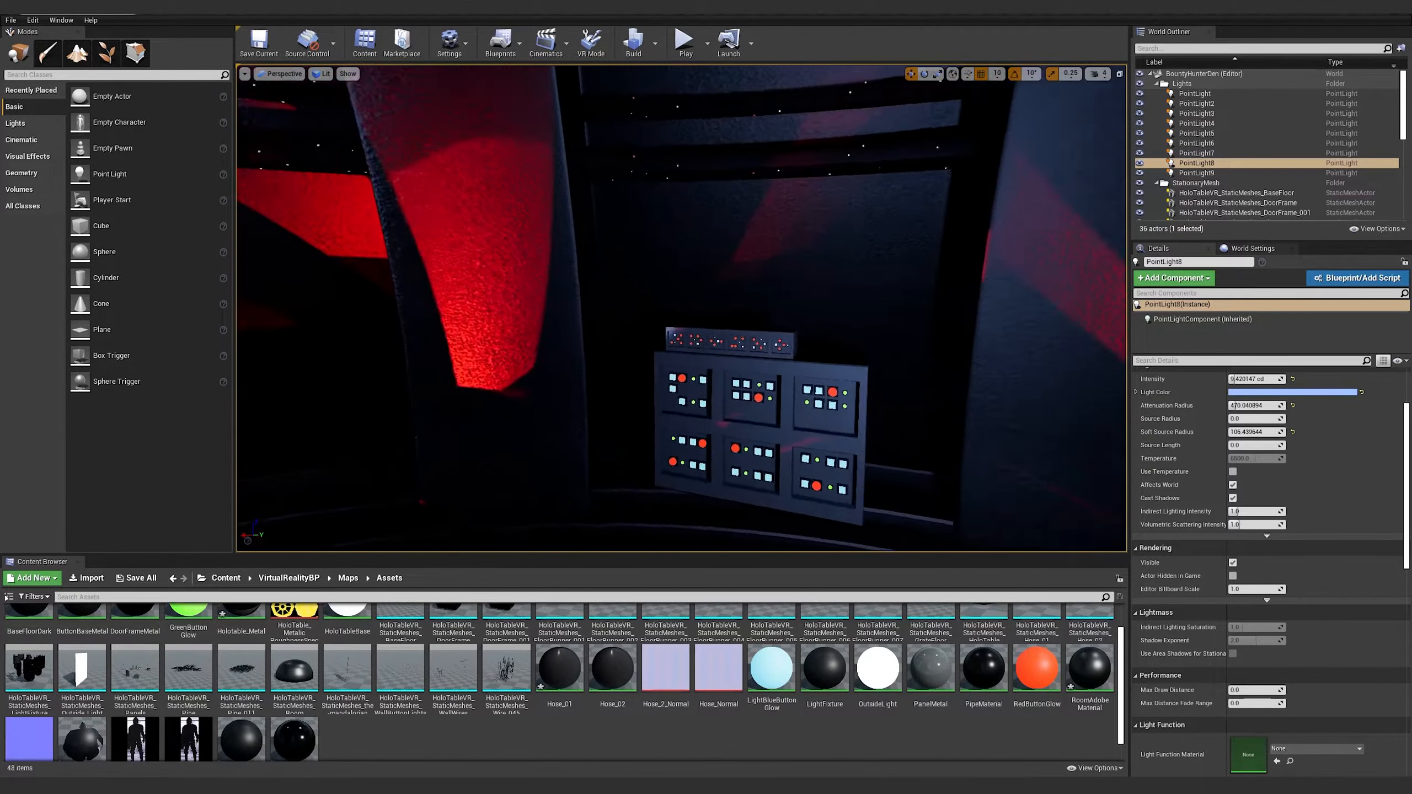
pyautogui.press('f')
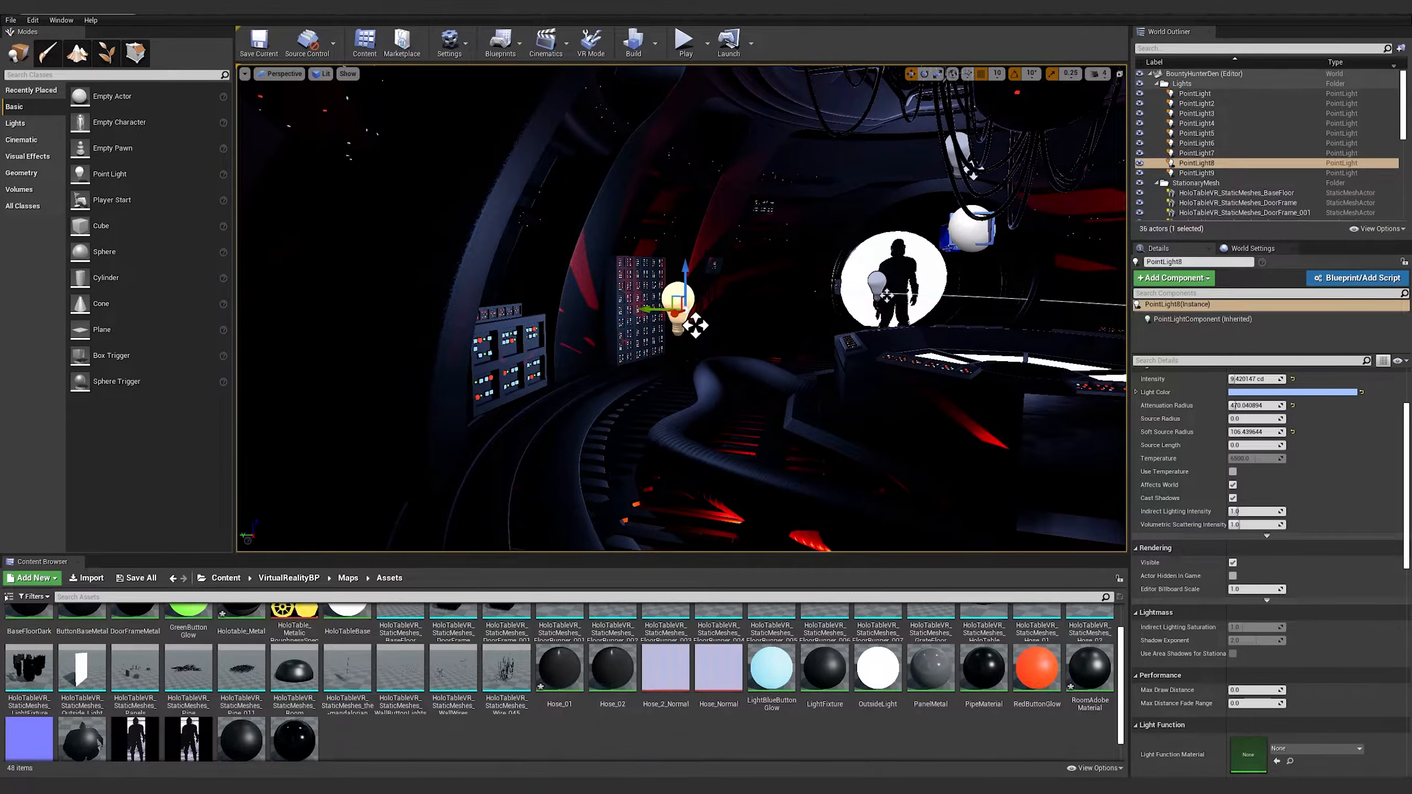
pyautogui.moveTo(682, 309); pyautogui.dragTo(834, 304, button='right')
pyautogui.click(1201, 174)
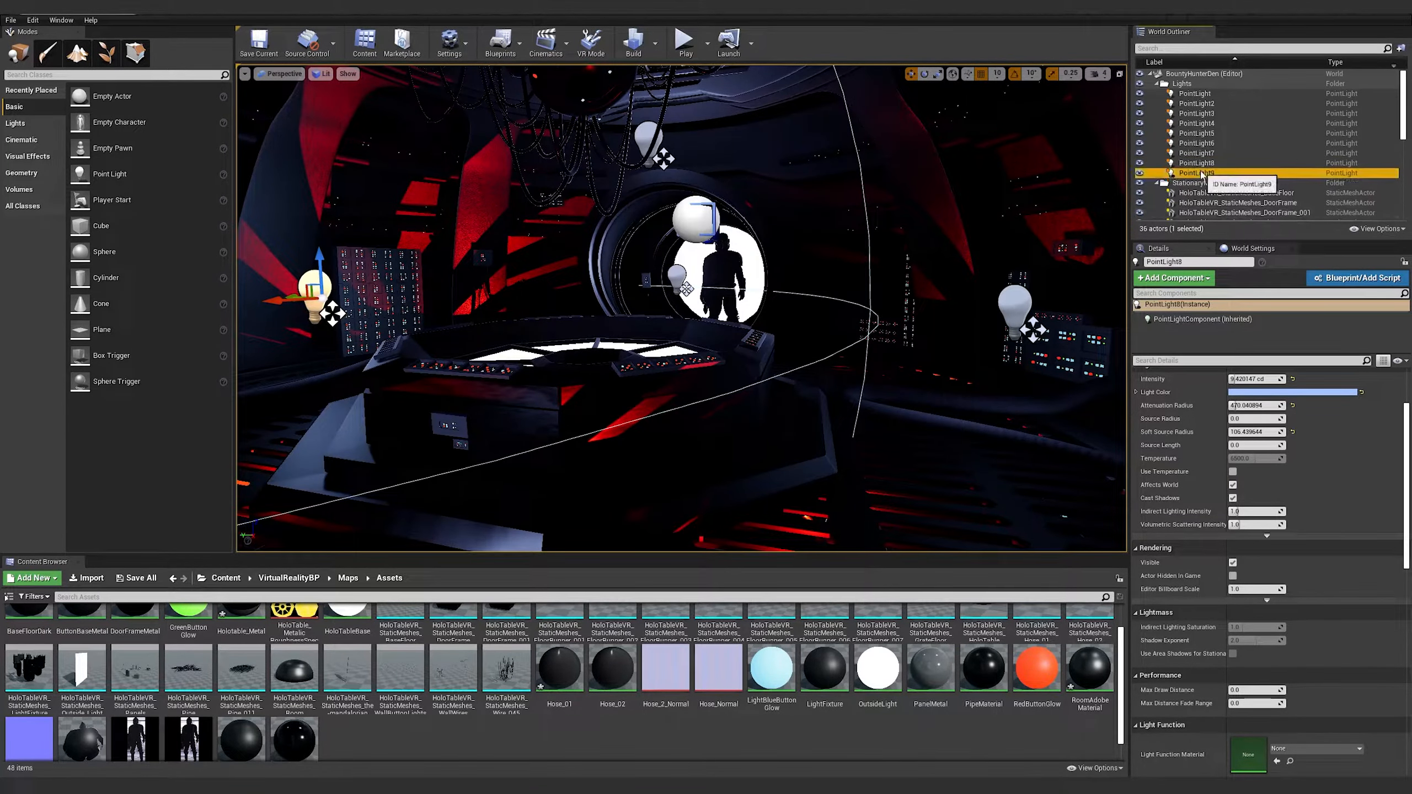
pyautogui.moveTo(682, 309); pyautogui.dragTo(820, 307, button='right')
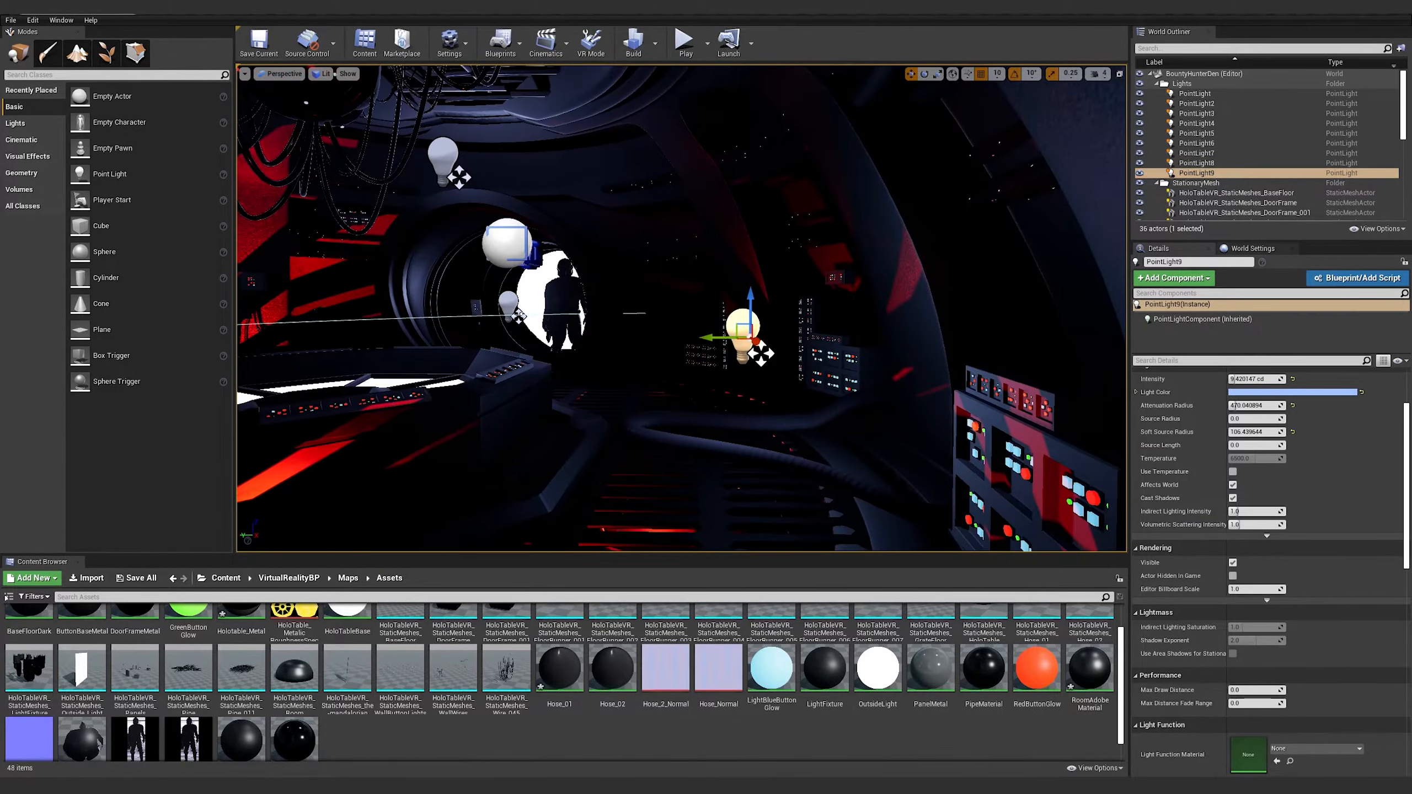
pyautogui.press('a')
pyautogui.moveTo(684, 420); pyautogui.dragTo(479, 420, button='middle')
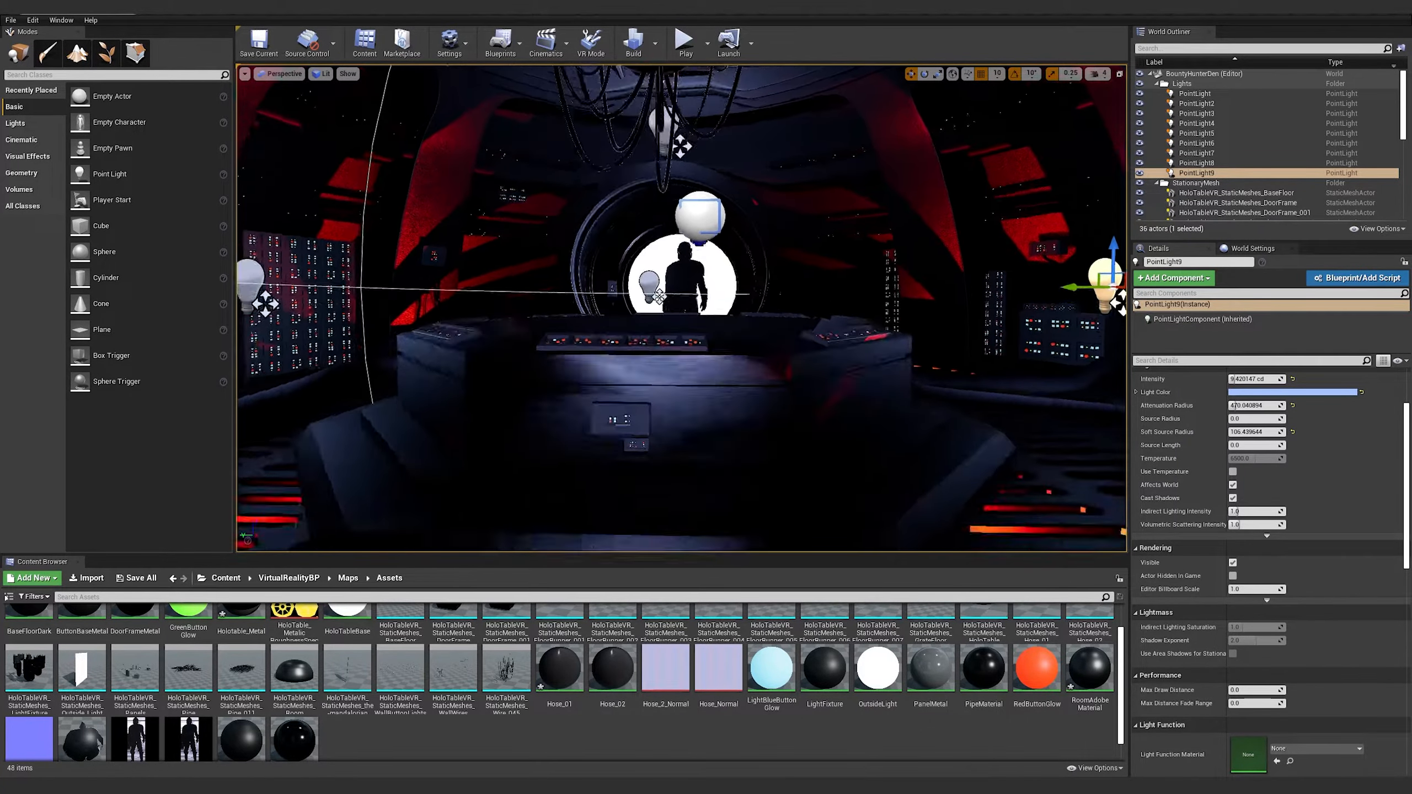
# Select PointLight8 beside the wall control panels and bring up its transform and light properties
pyautogui.click(745, 303)
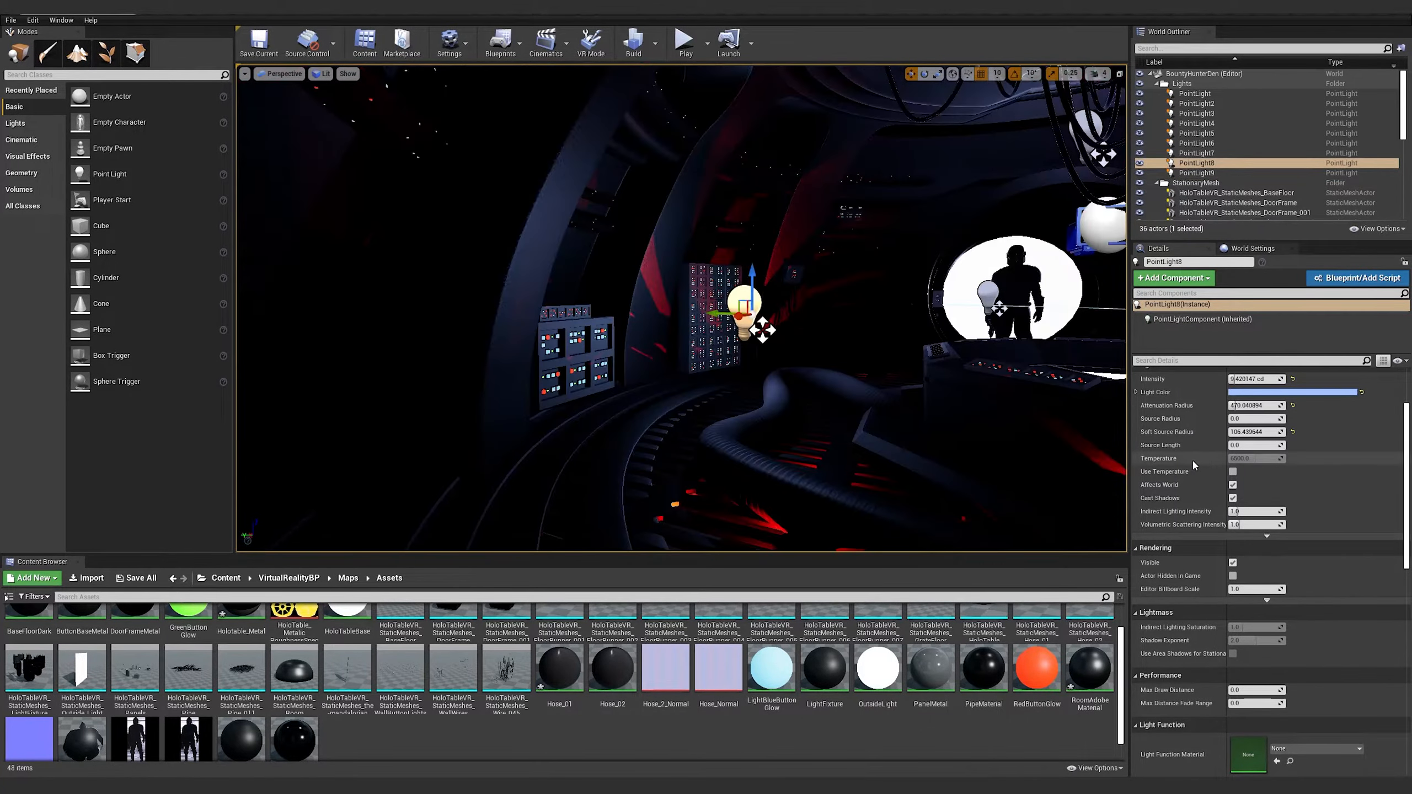
pyautogui.scroll(5, 1193, 468)
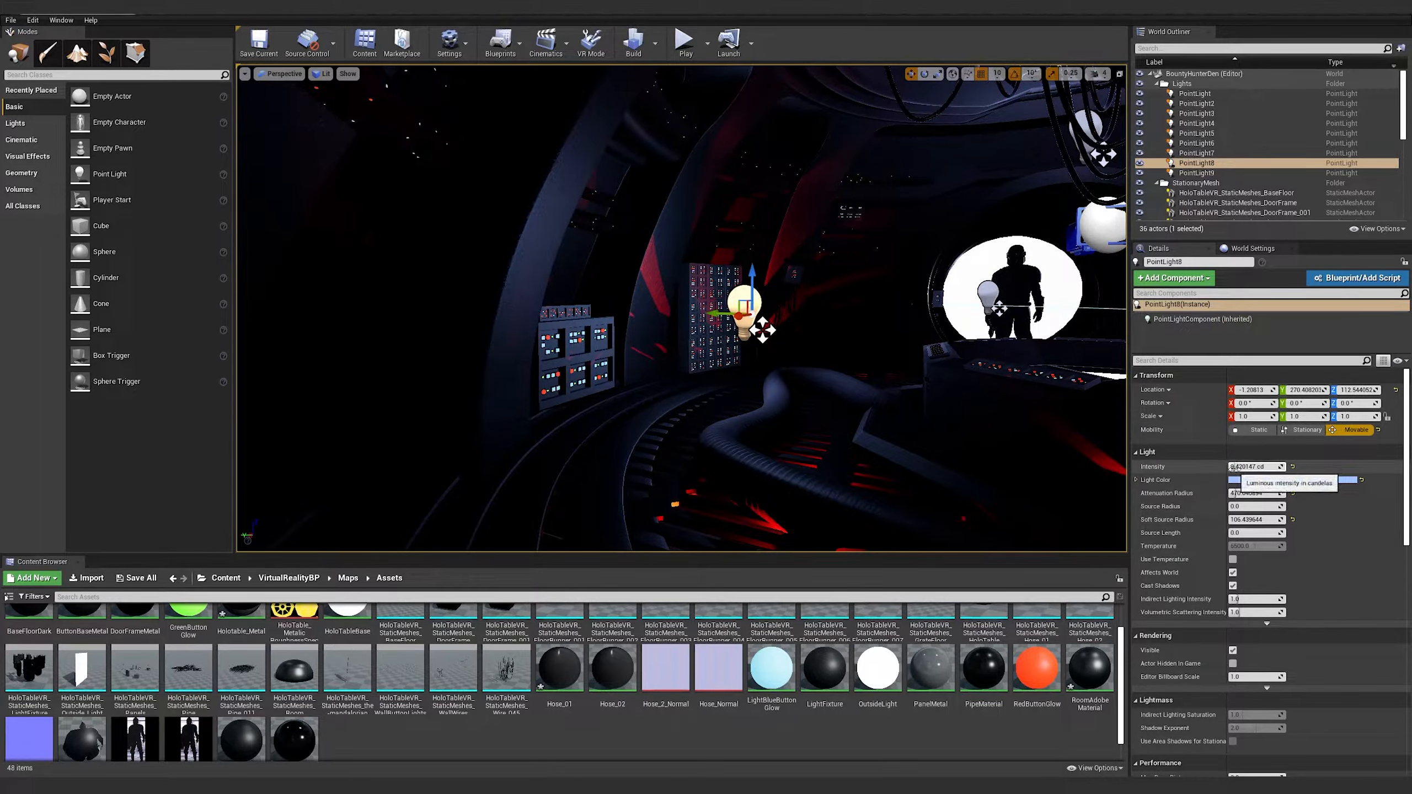
pyautogui.moveTo(867, 423); pyautogui.dragTo(890, 428, button='middle')
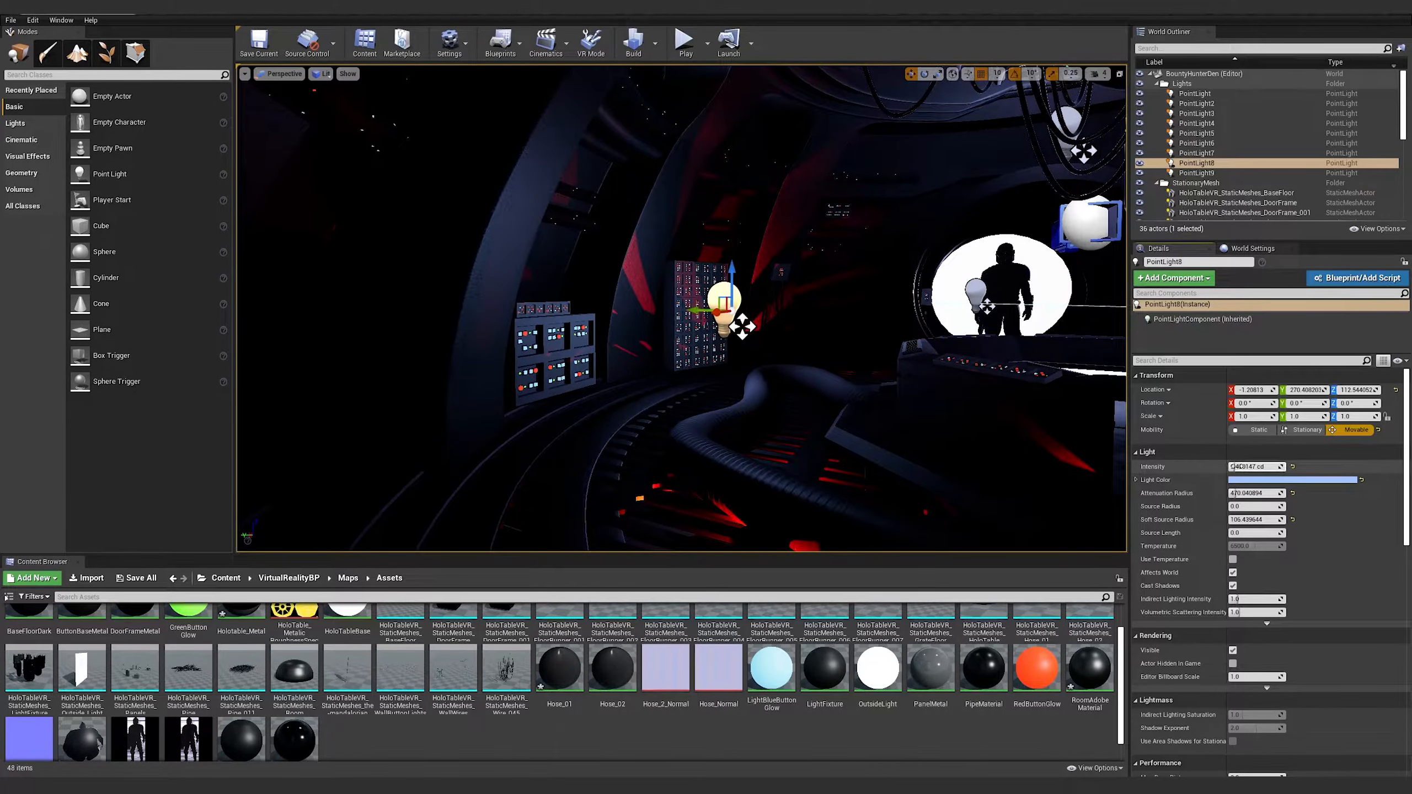
# Try a different intensity and a smaller attenuation radius of about 332.5 on PointLight8
pyautogui.moveTo(1255, 467)
pyautogui.mouseDown()
pyautogui.moveTo(1278, 467)
pyautogui.moveTo(1217, 467)
pyautogui.moveTo(1233, 468)
pyautogui.mouseUp()
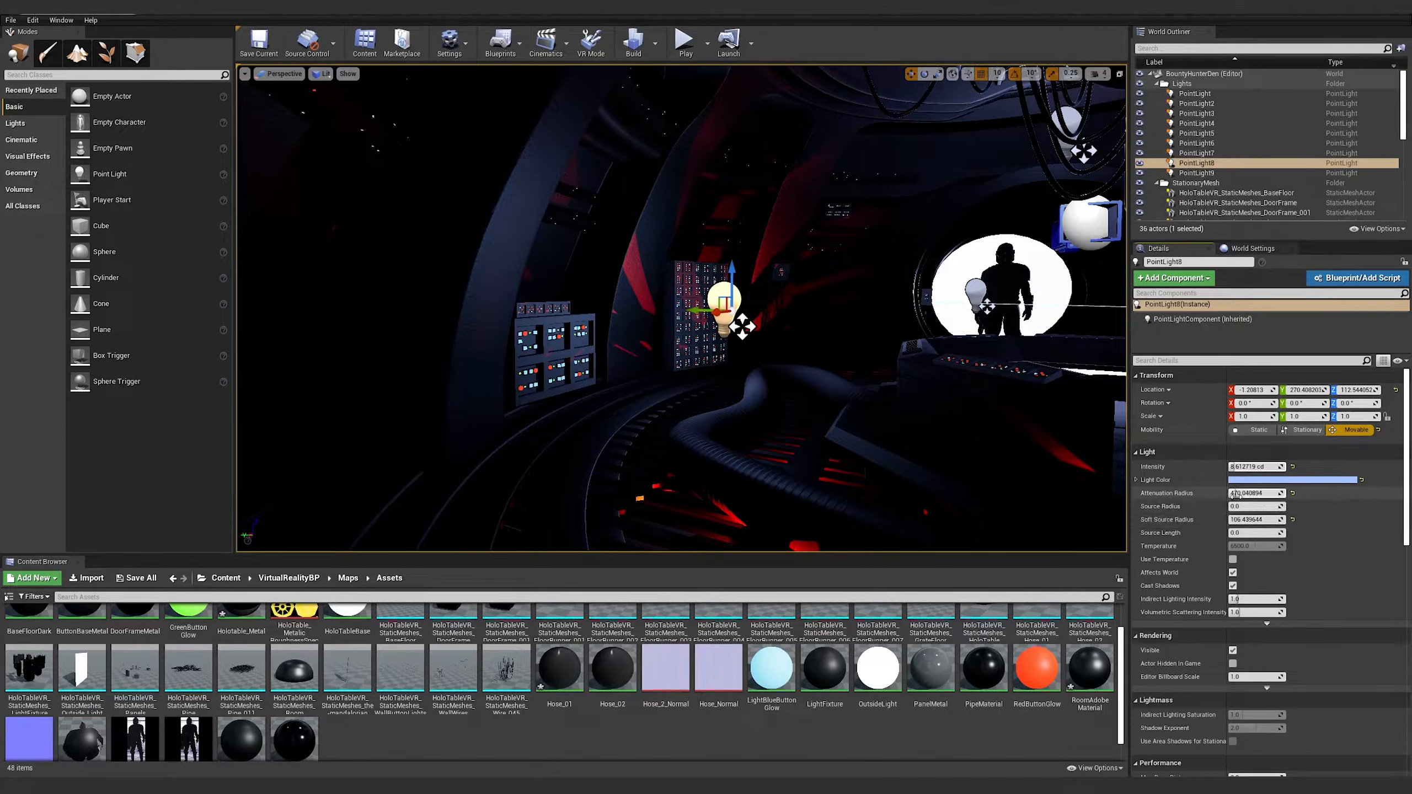
pyautogui.click(1277, 493)
pyautogui.write('8')
pyautogui.press('Return')
pyautogui.moveTo(1262, 494); pyautogui.dragTo(1220, 493)
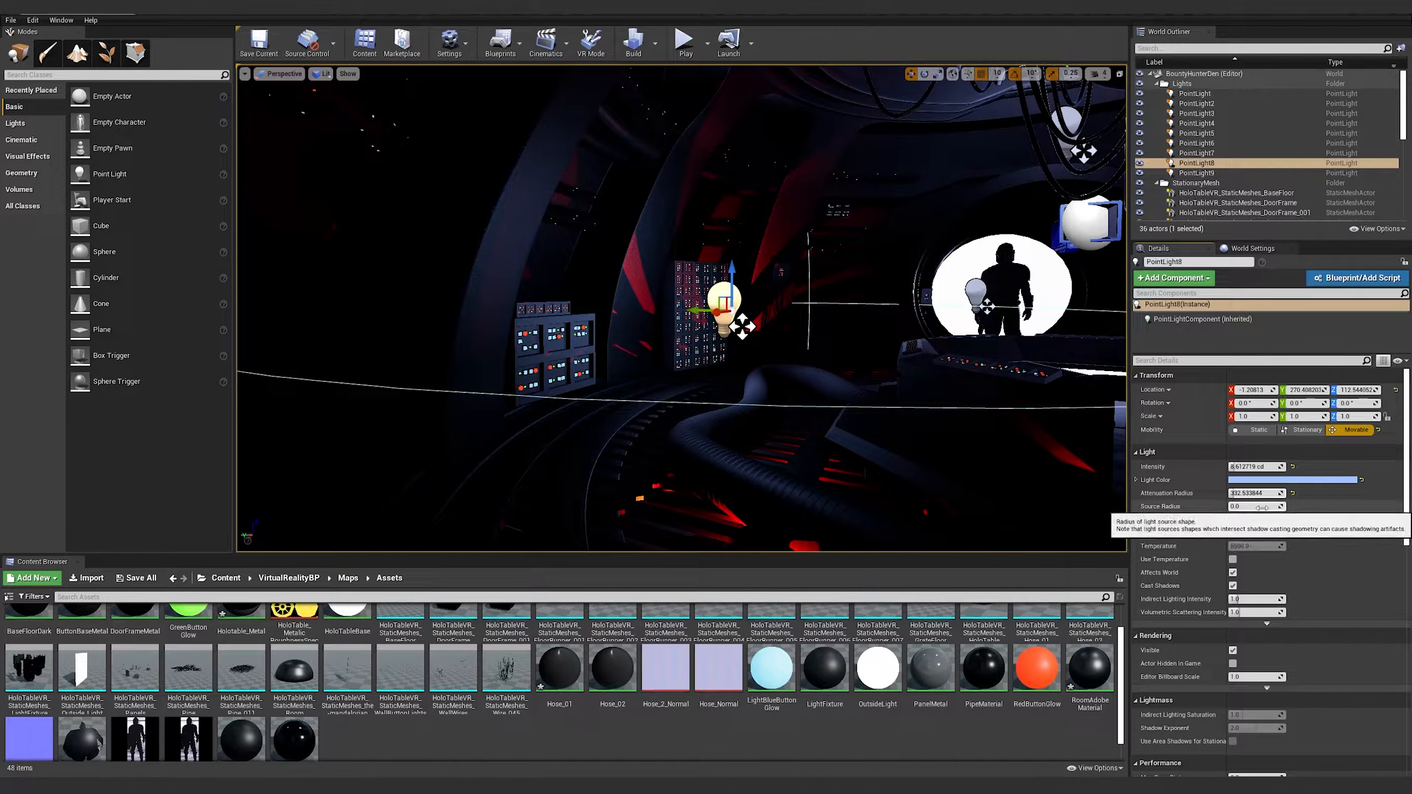
pyautogui.moveTo(945, 361); pyautogui.dragTo(971, 336, button='right')
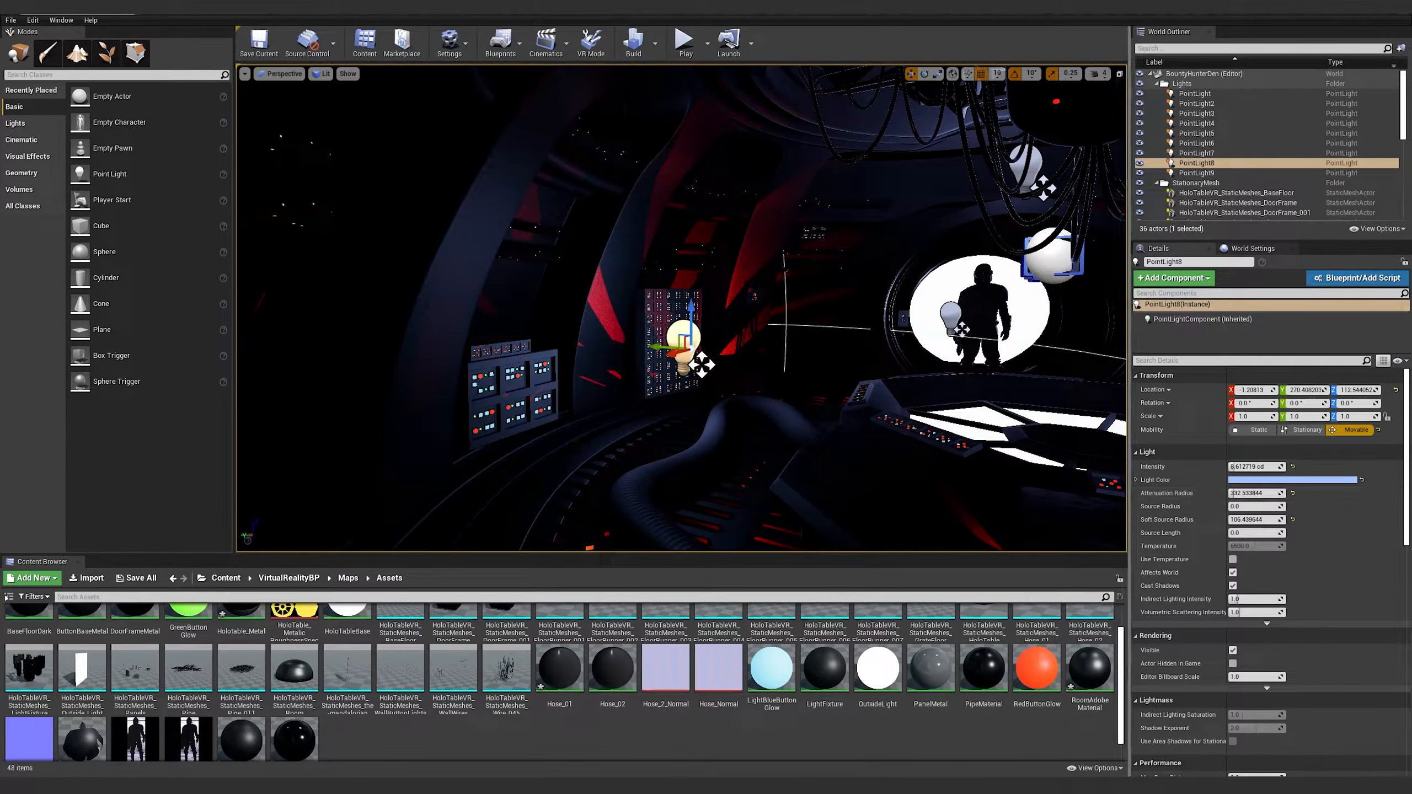
pyautogui.moveTo(684, 333)
pyautogui.mouseDown(button='right')
pyautogui.moveTo(703, 328)
pyautogui.moveTo(682, 334)
pyautogui.mouseUp(button='right')
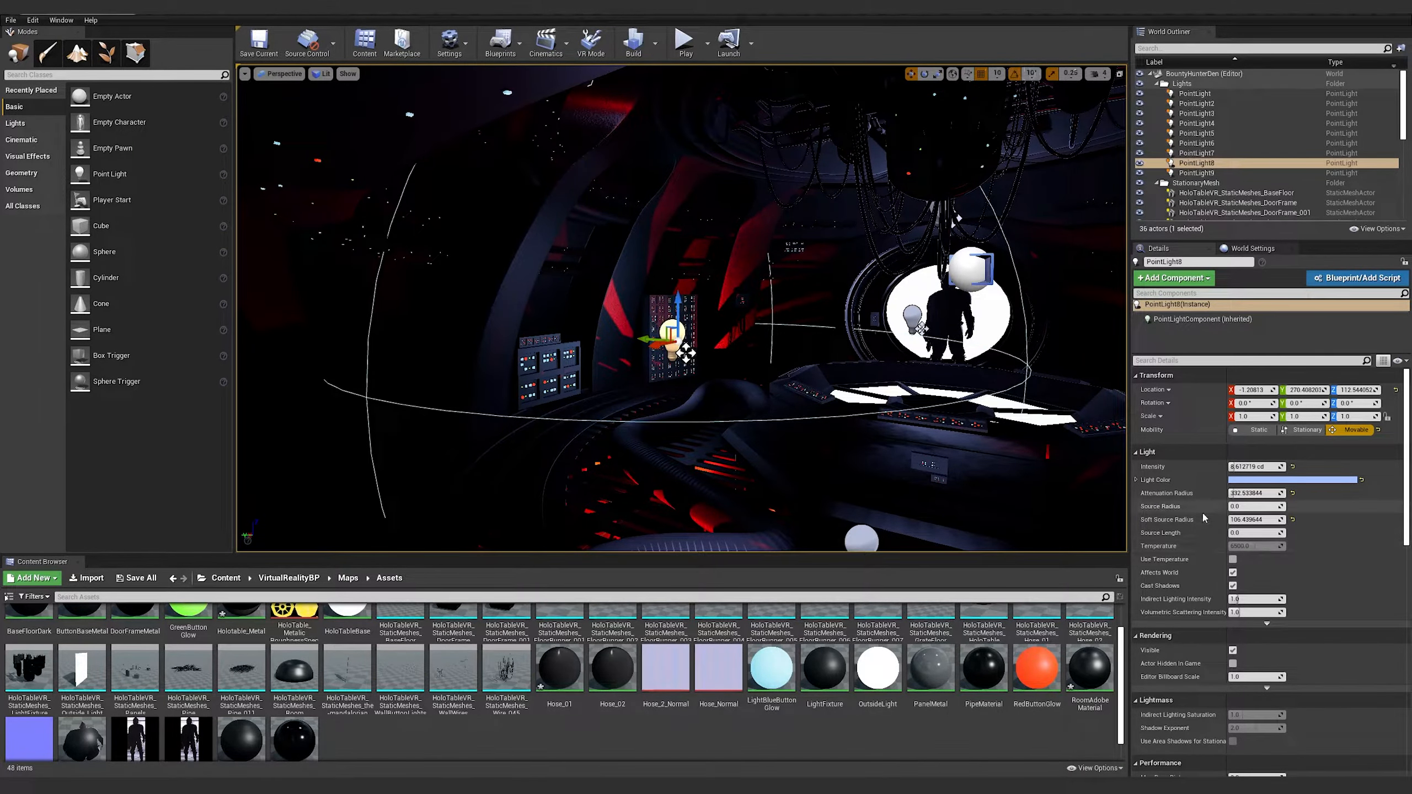
# Set PointLight8's soft source radius to 0, enlarge its attenuation radius and raise its intensity to about 70.3 cd
pyautogui.moveTo(1251, 507)
pyautogui.mouseDown()
pyautogui.moveTo(1285, 507)
pyautogui.moveTo(1271, 507)
pyautogui.mouseUp()
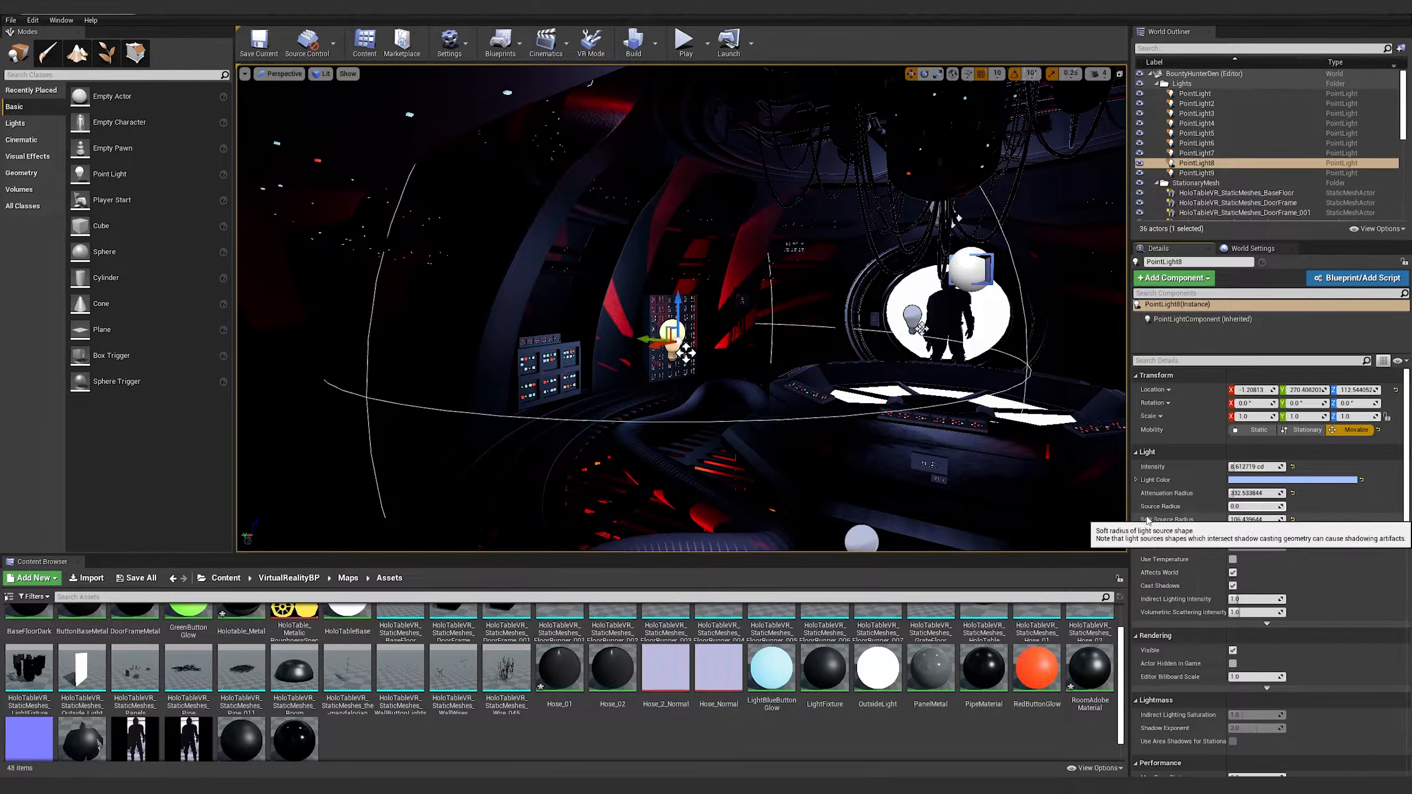
pyautogui.moveTo(1254, 520); pyautogui.dragTo(1209, 520)
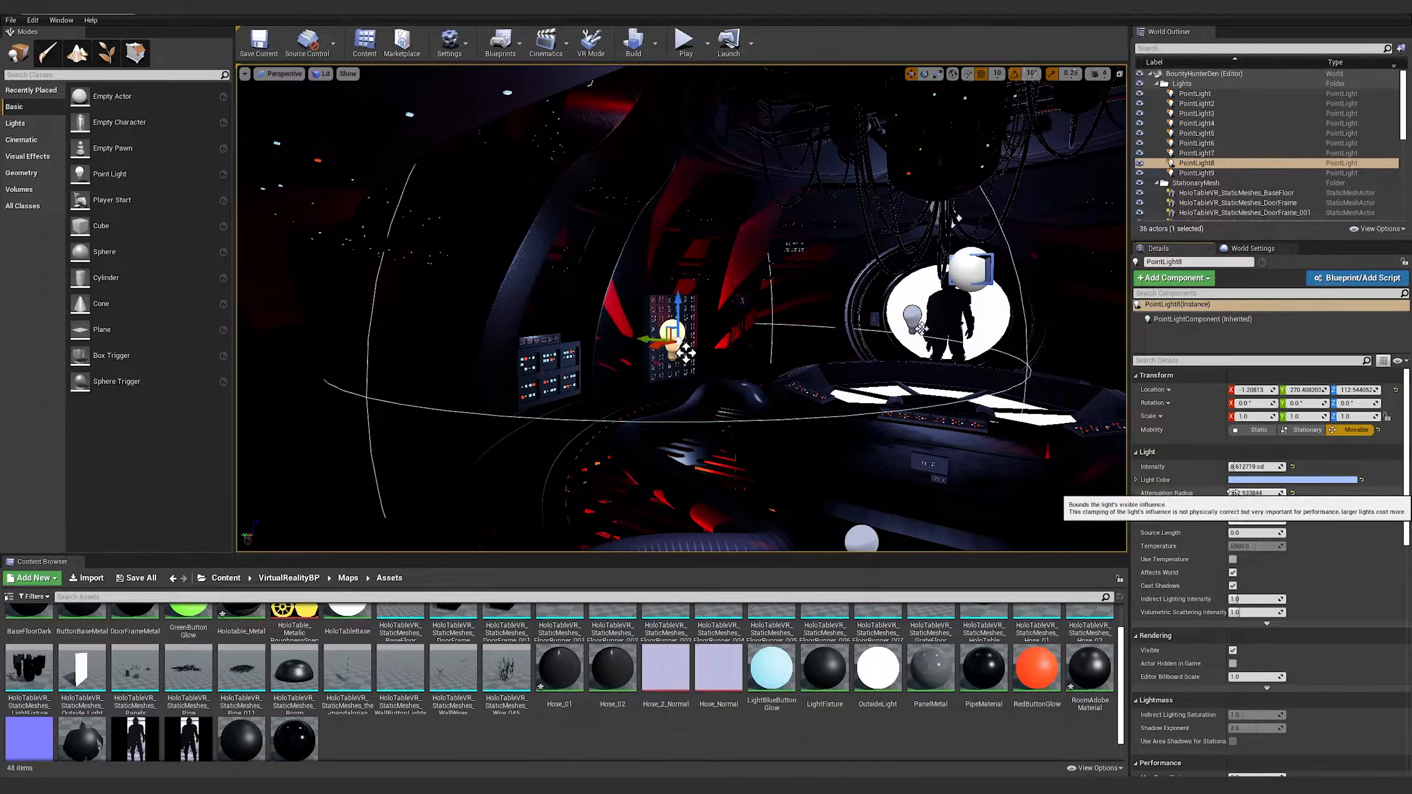
pyautogui.moveTo(1248, 493); pyautogui.dragTo(1268, 469)
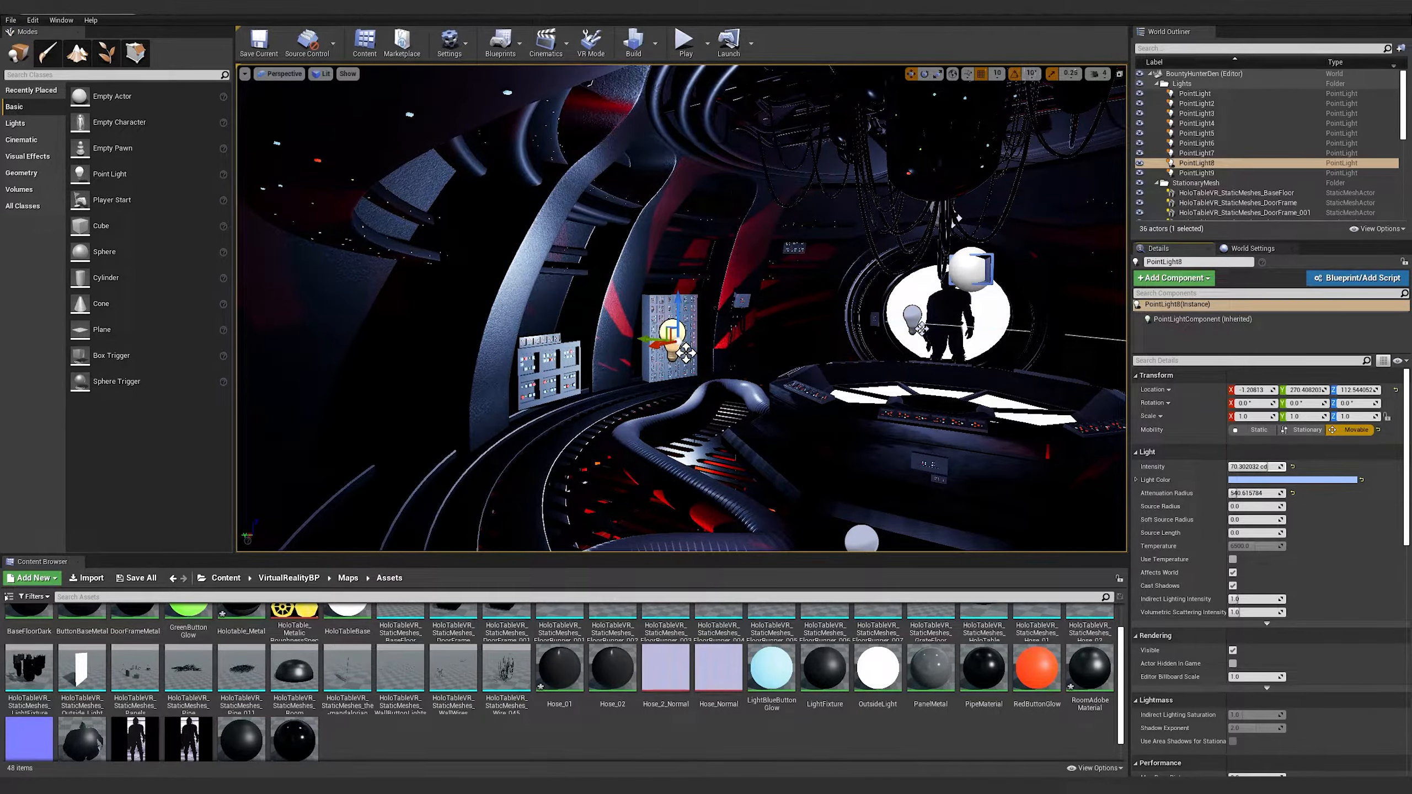
# Try a source radius of about 75 on PointLight8 and return it to 0
pyautogui.moveTo(1256, 506)
pyautogui.mouseDown()
pyautogui.moveTo(1313, 506)
pyautogui.moveTo(1279, 506)
pyautogui.mouseUp()
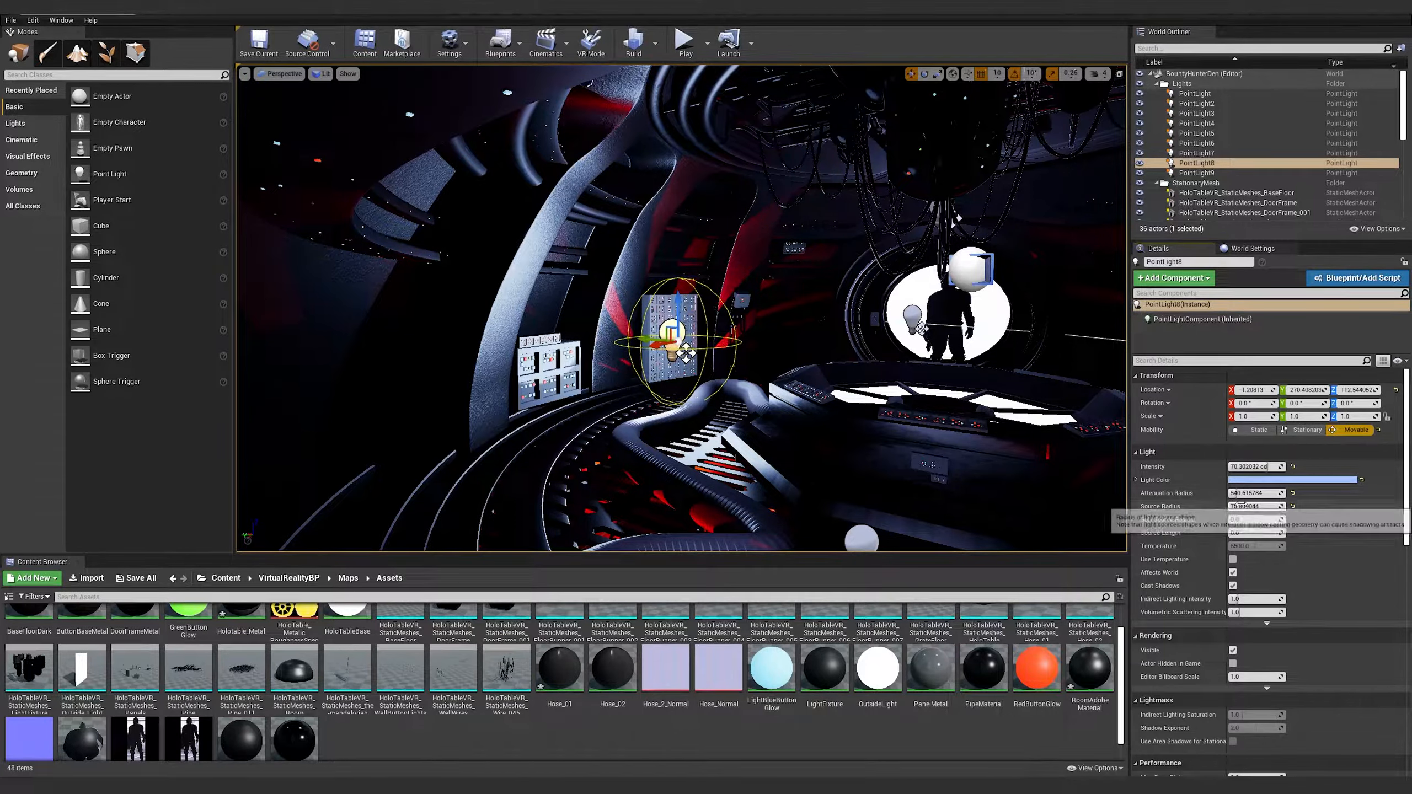
pyautogui.moveTo(1277, 509)
pyautogui.mouseDown()
pyautogui.moveTo(1237, 509)
pyautogui.moveTo(1340, 520)
pyautogui.moveTo(1276, 519)
pyautogui.mouseUp()
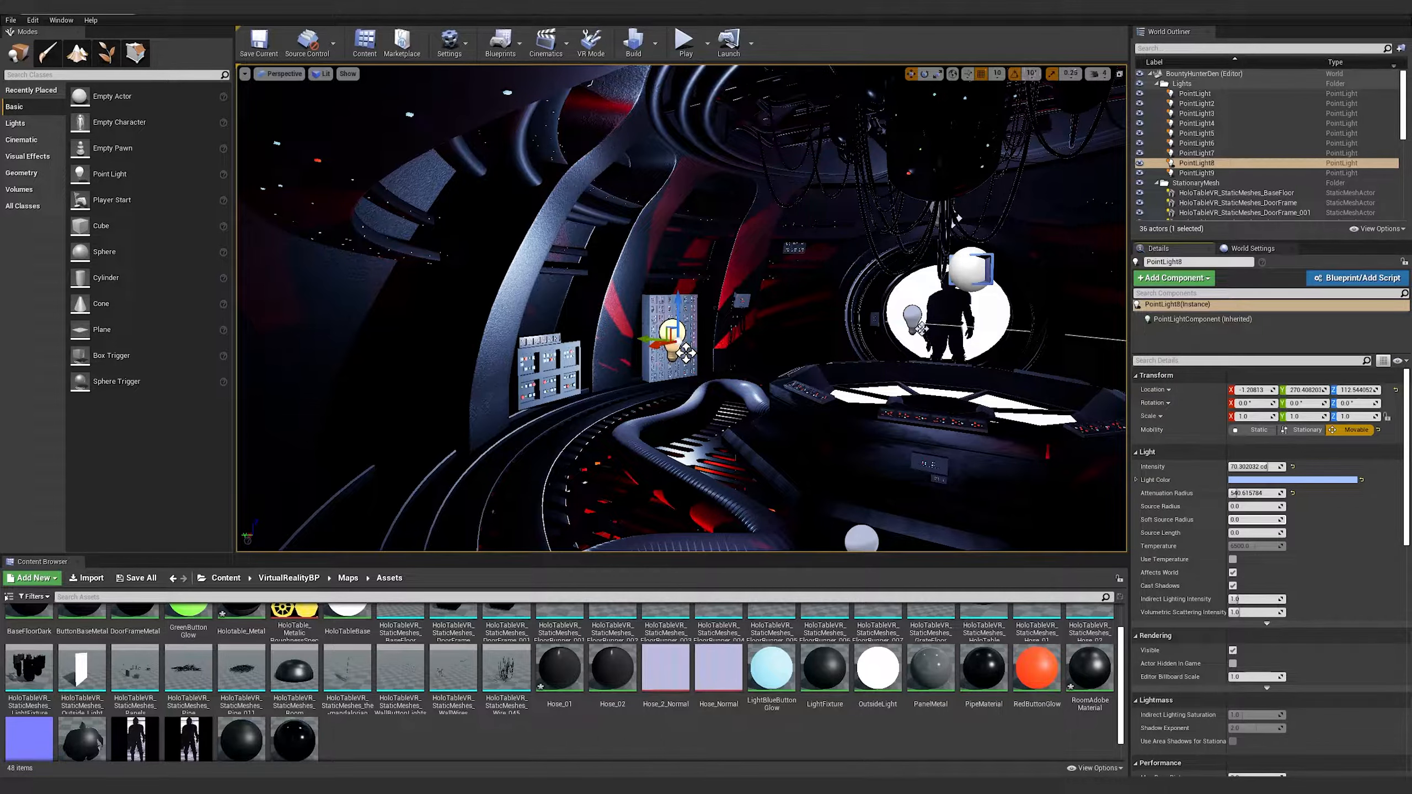
# Set PointLight8's soft source radius to about 23243.7 and its intensity to about 18.6 cd
pyautogui.moveTo(1253, 520); pyautogui.dragTo(1284, 521)
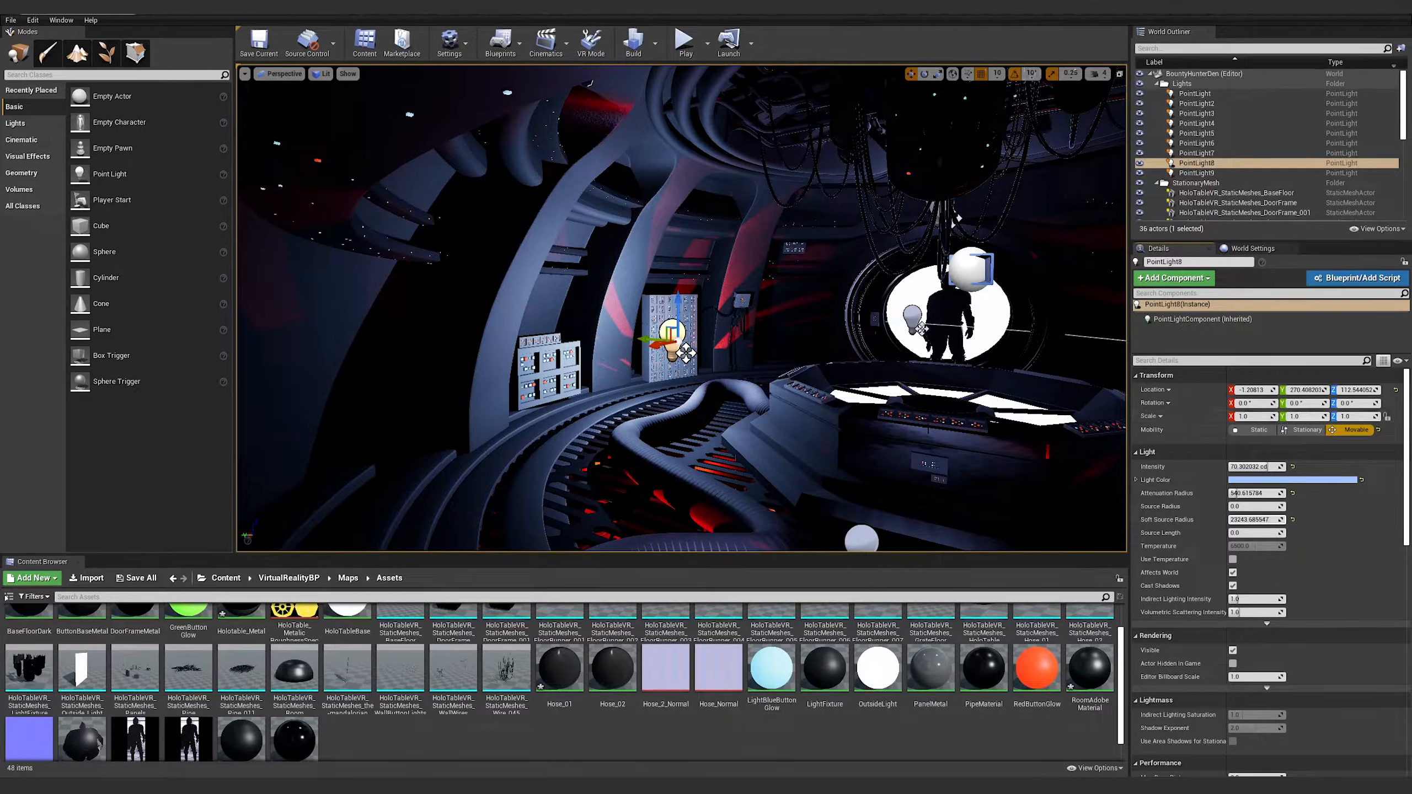
pyautogui.moveTo(1232, 467)
pyautogui.mouseDown()
pyautogui.moveTo(1212, 467)
pyautogui.moveTo(1243, 467)
pyautogui.mouseUp()
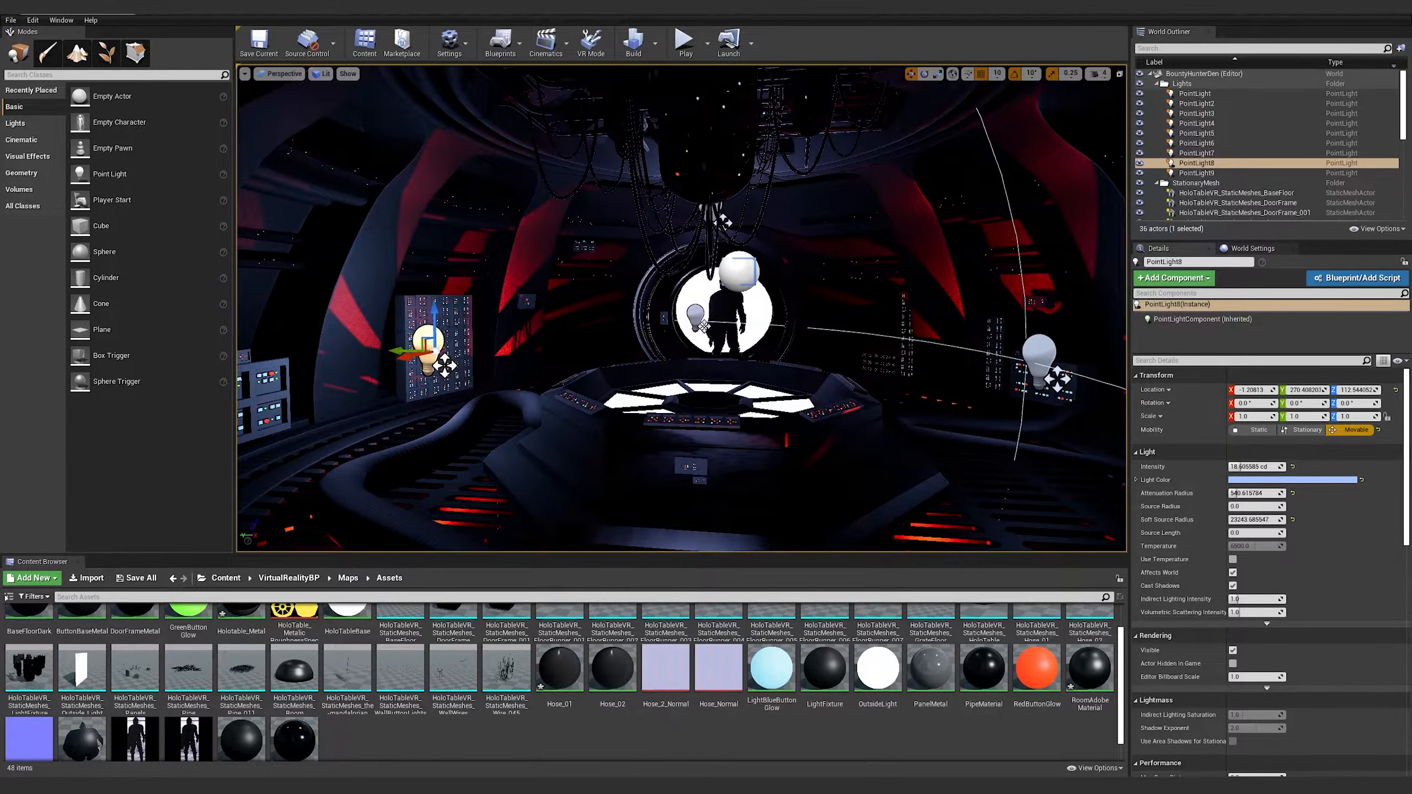
pyautogui.moveTo(929, 464); pyautogui.dragTo(981, 440, button='right')
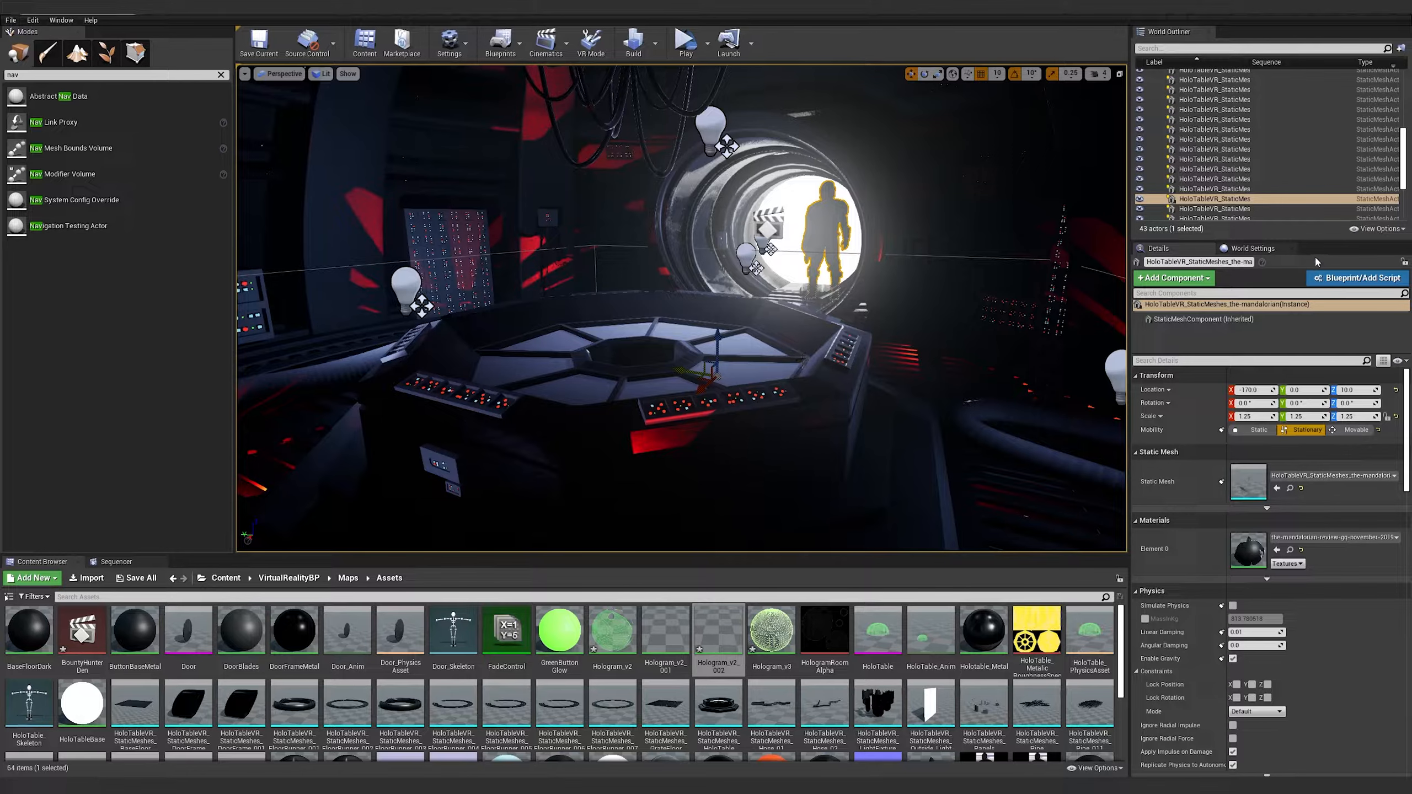
# Inspect the settings of the main PointLight and of PointLight8 in the updated room scene
pyautogui.scroll(5, 1217, 135)
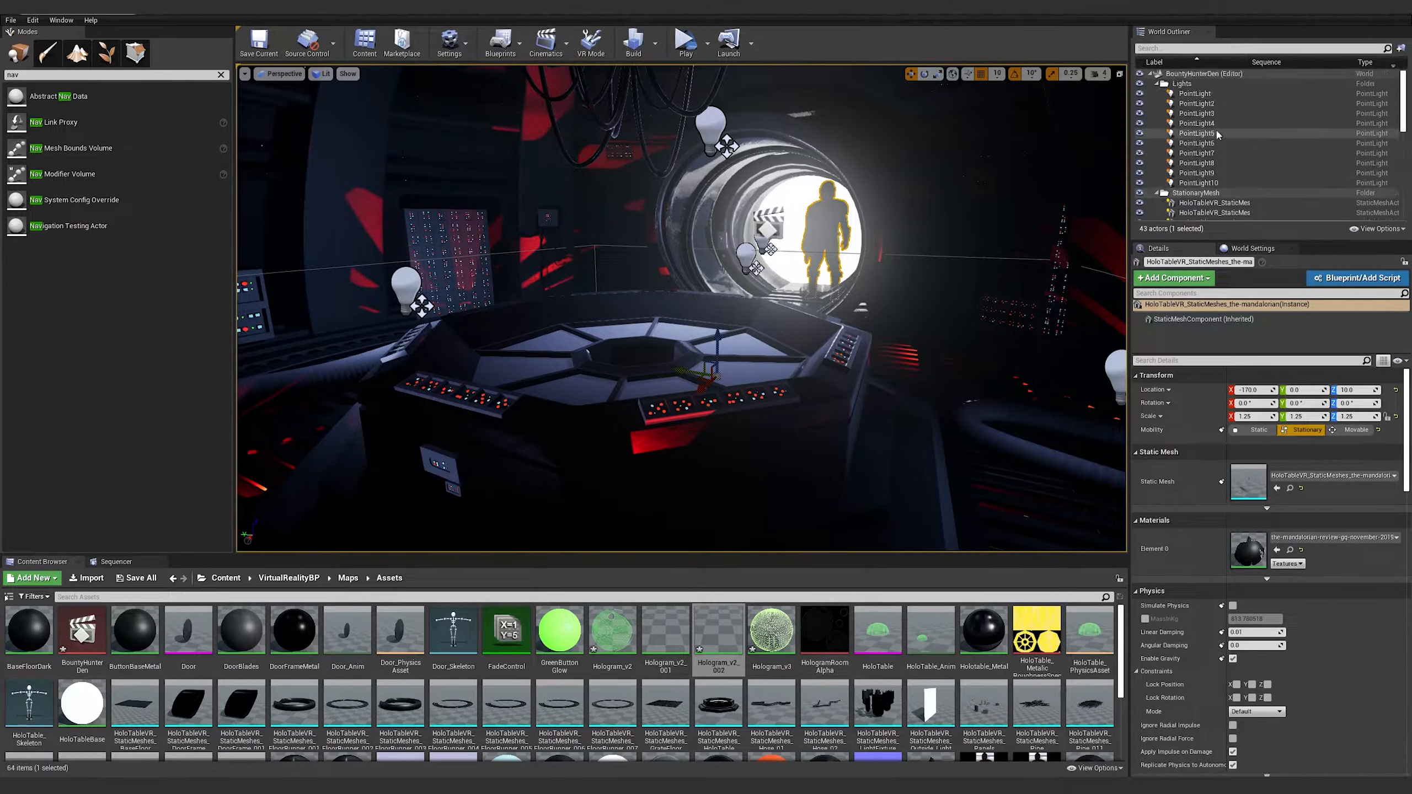
pyautogui.doubleClick(1195, 93)
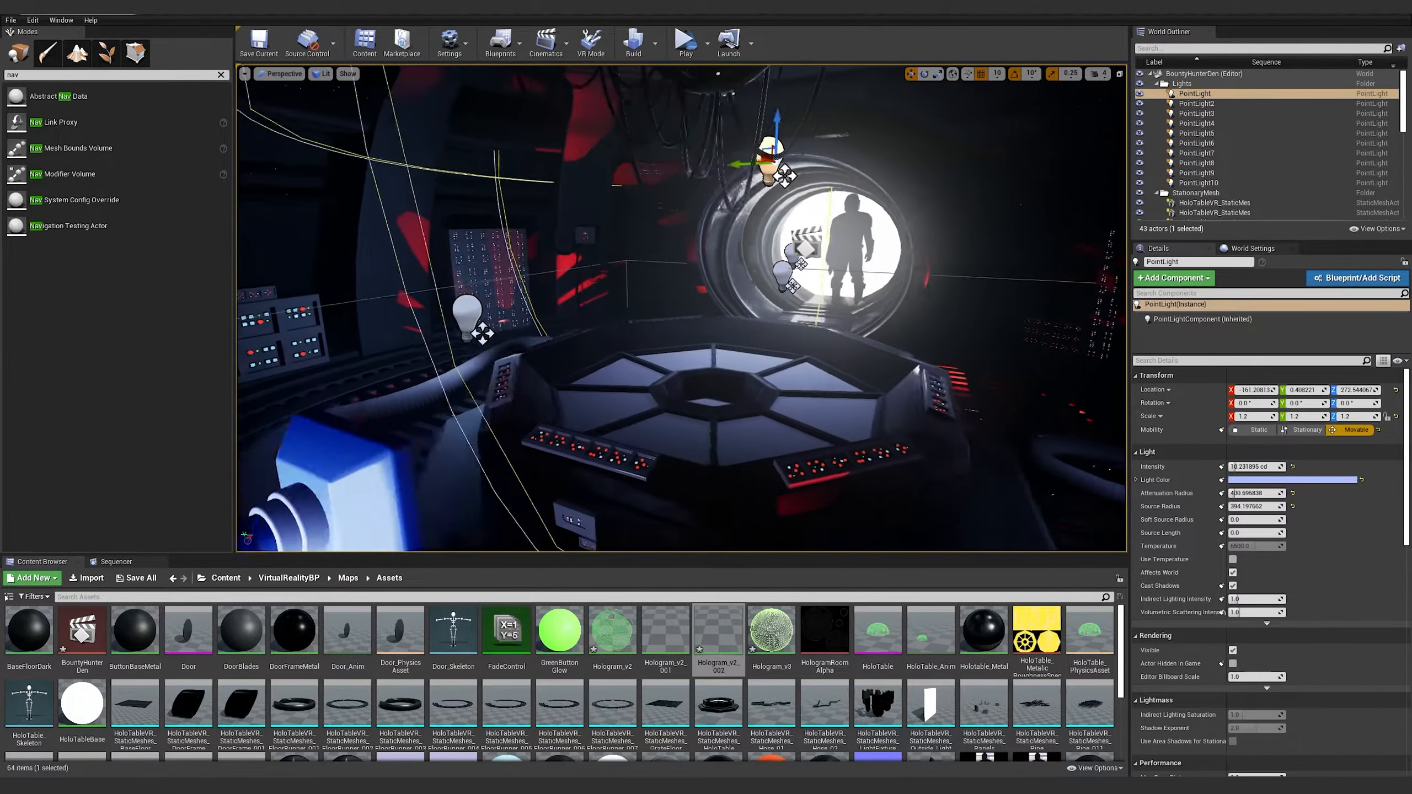
pyautogui.moveTo(681, 309); pyautogui.dragTo(709, 296, button='right')
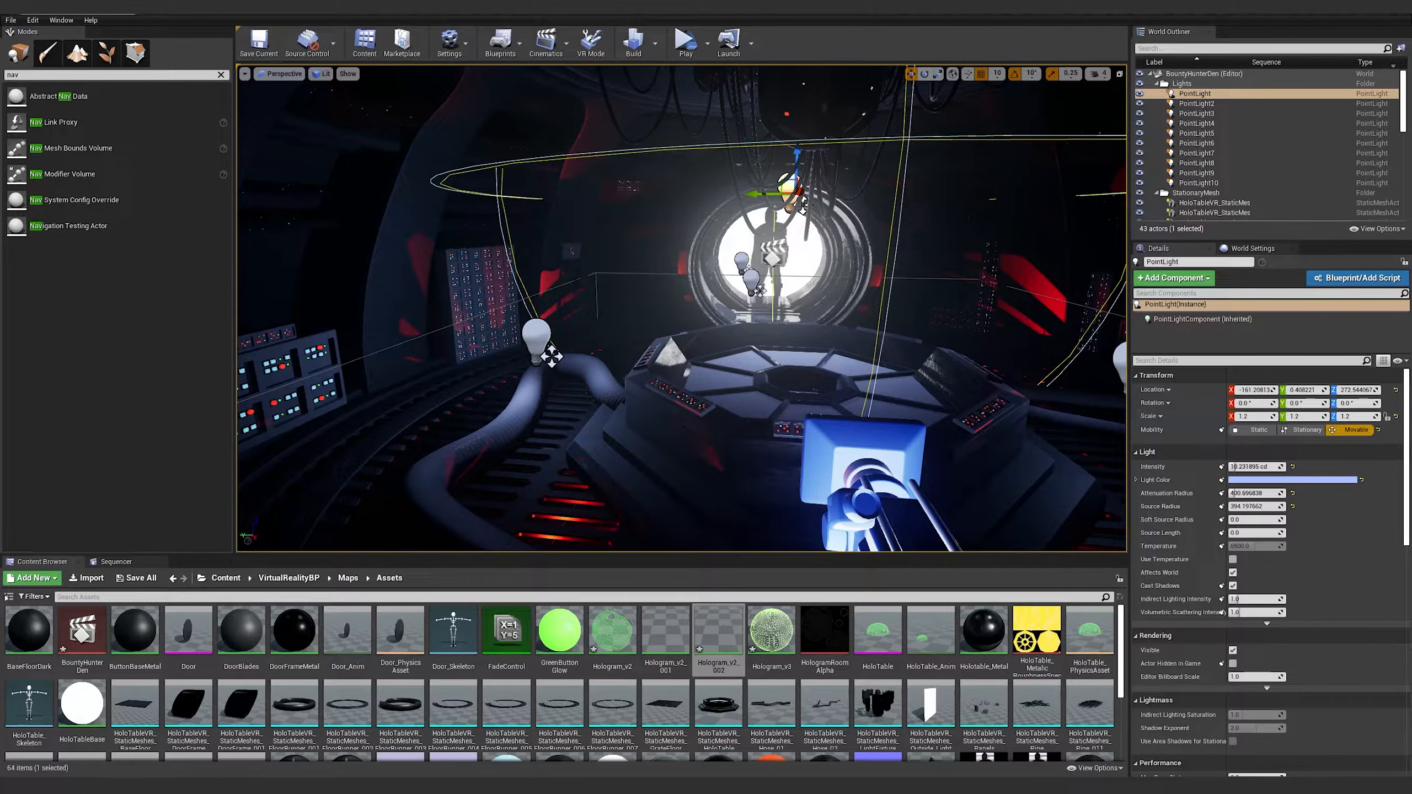
pyautogui.click(537, 334)
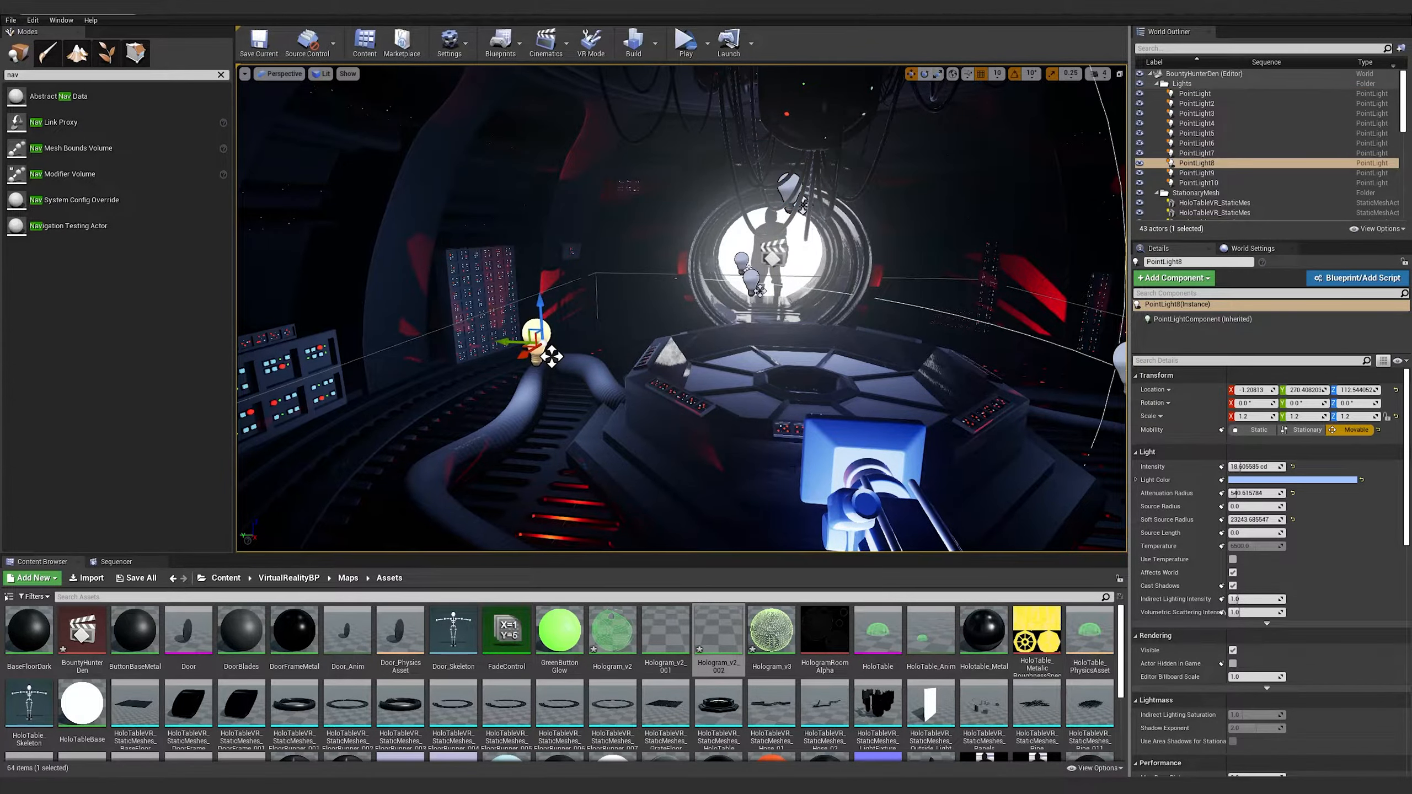
# Turn off shadow casting for PointLight8
pyautogui.moveTo(797, 462)
pyautogui.mouseDown(button='right')
pyautogui.moveTo(800, 494)
pyautogui.moveTo(797, 462)
pyautogui.mouseUp(button='right')
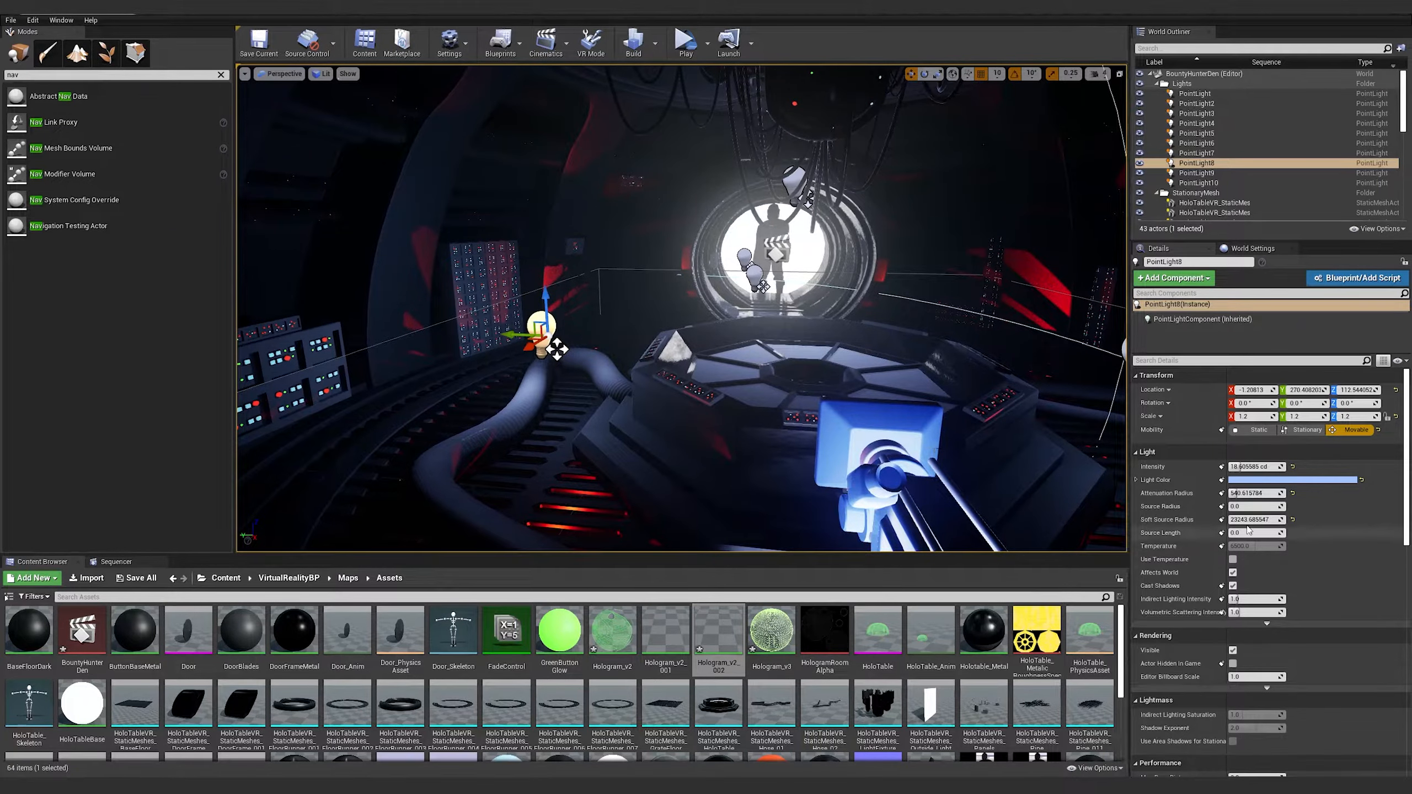
pyautogui.click(1240, 587)
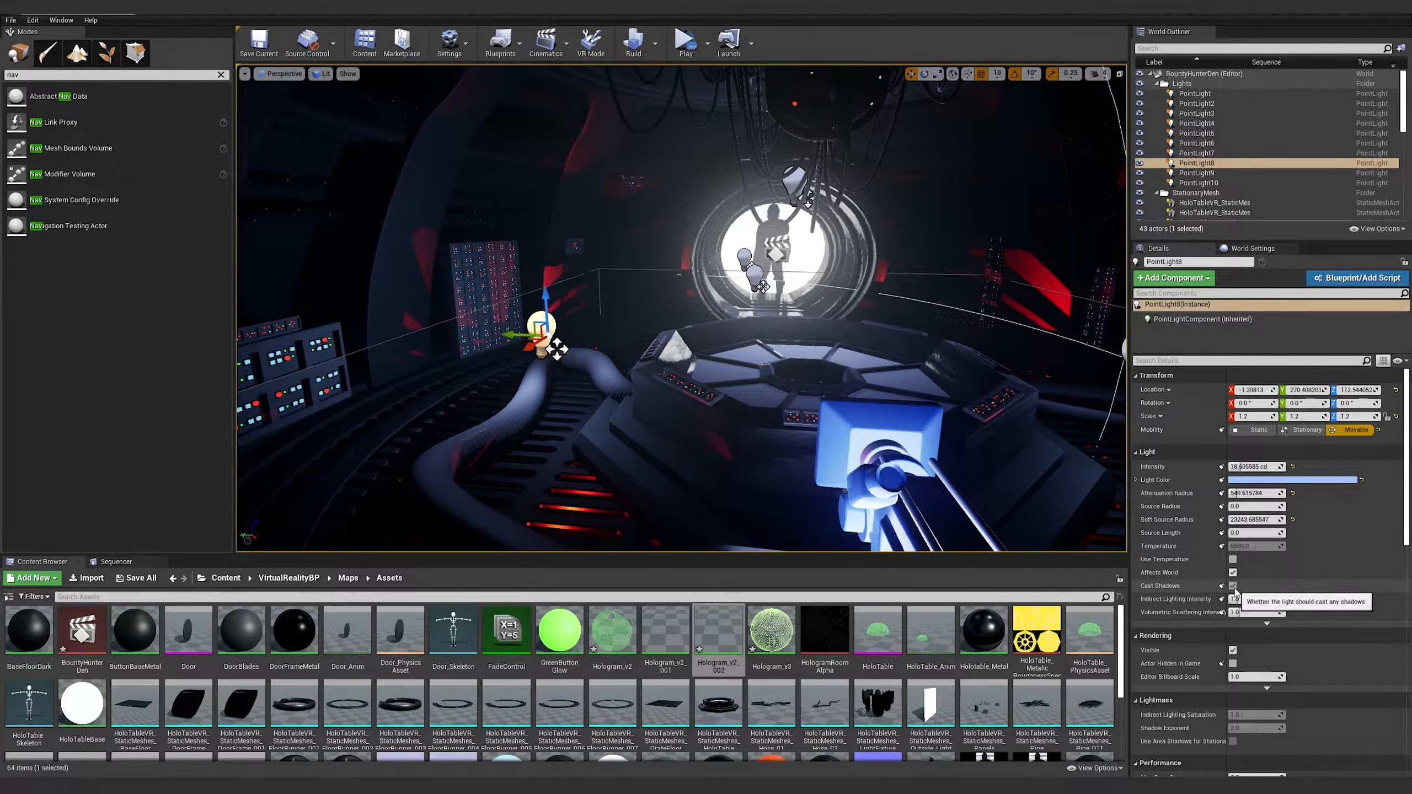
pyautogui.moveTo(1009, 409); pyautogui.dragTo(1037, 409, button='middle')
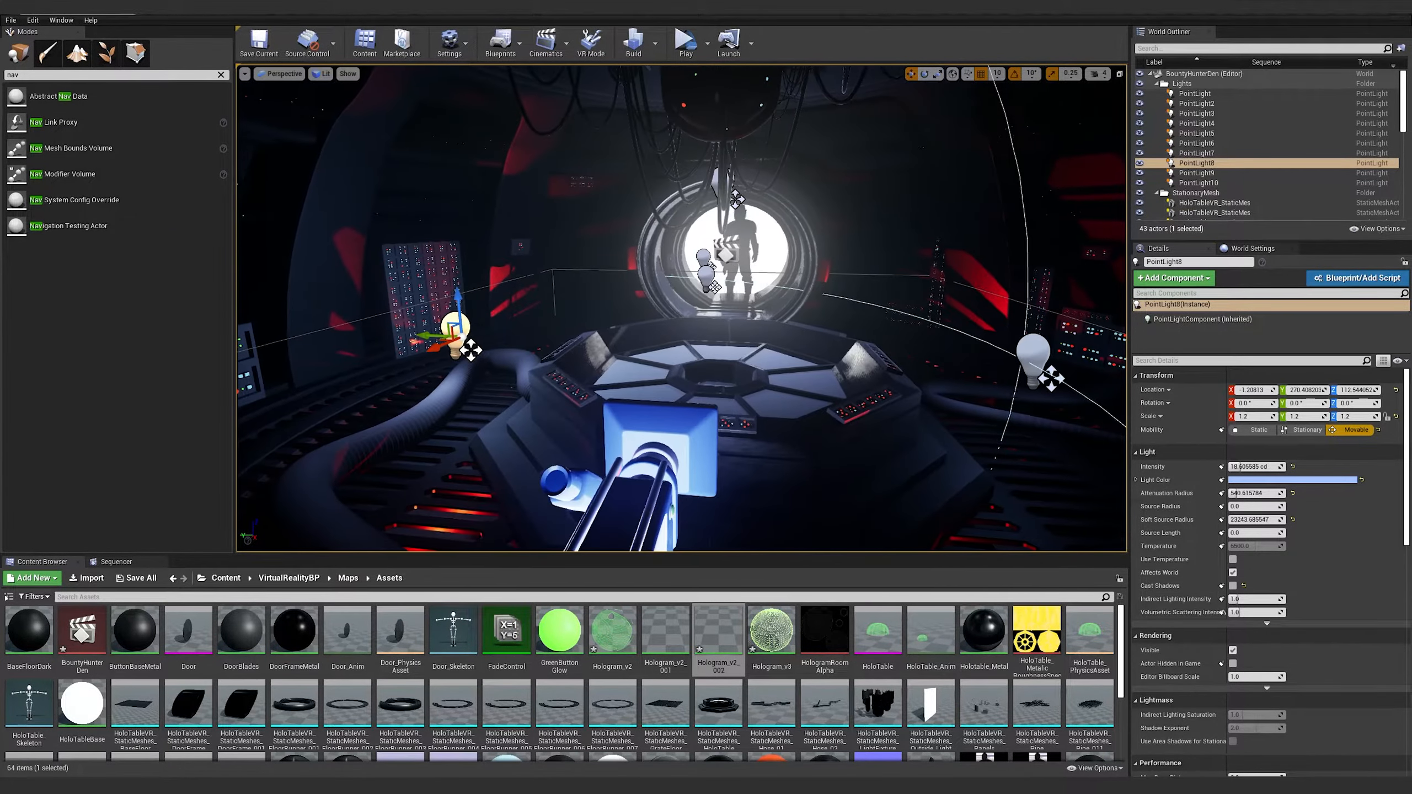
# Turn off shadow casting for the main PointLight above the table and set its mobility to Stationary
pyautogui.click(1034, 357)
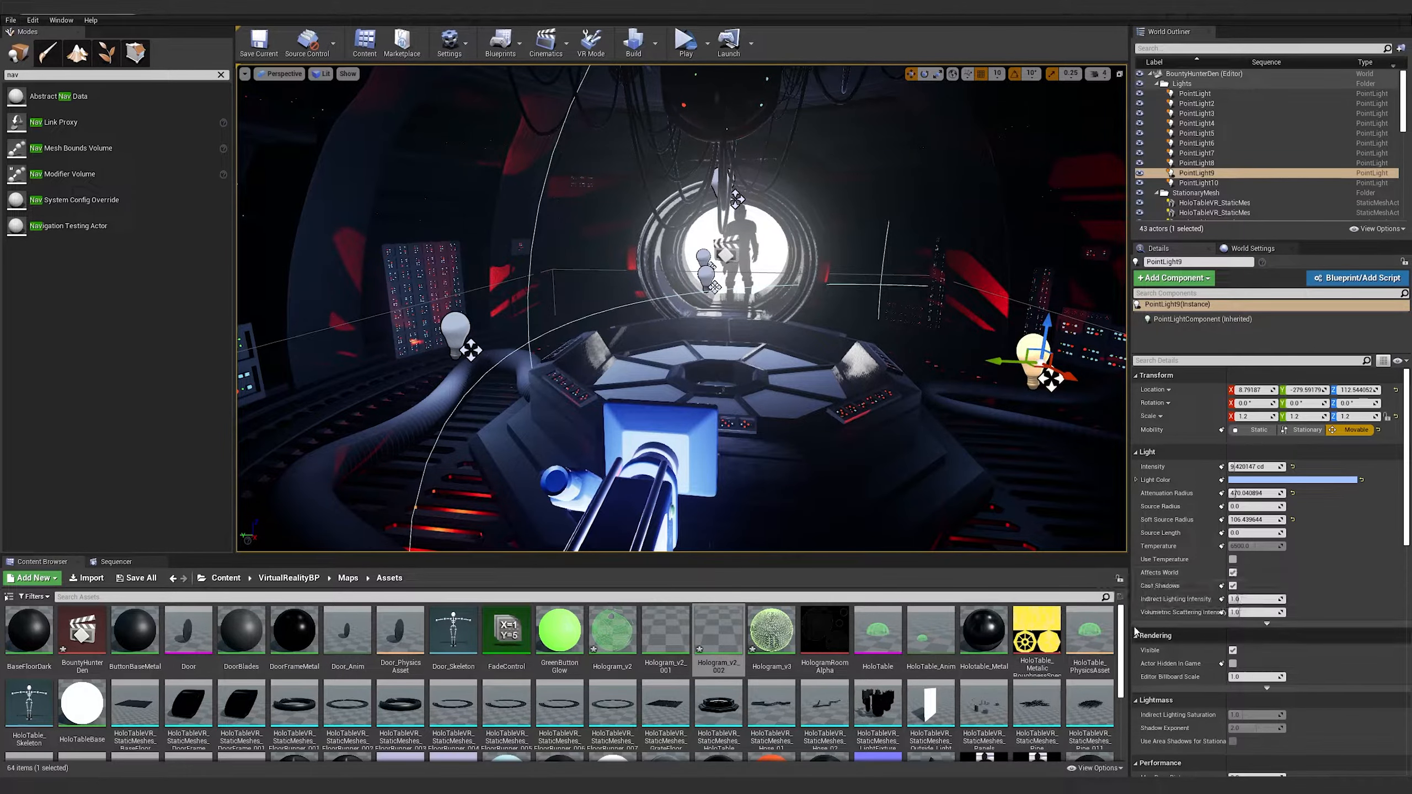
pyautogui.moveTo(957, 423); pyautogui.dragTo(1006, 417, button='middle')
pyautogui.moveTo(1006, 417); pyautogui.dragTo(656, 501, button='right')
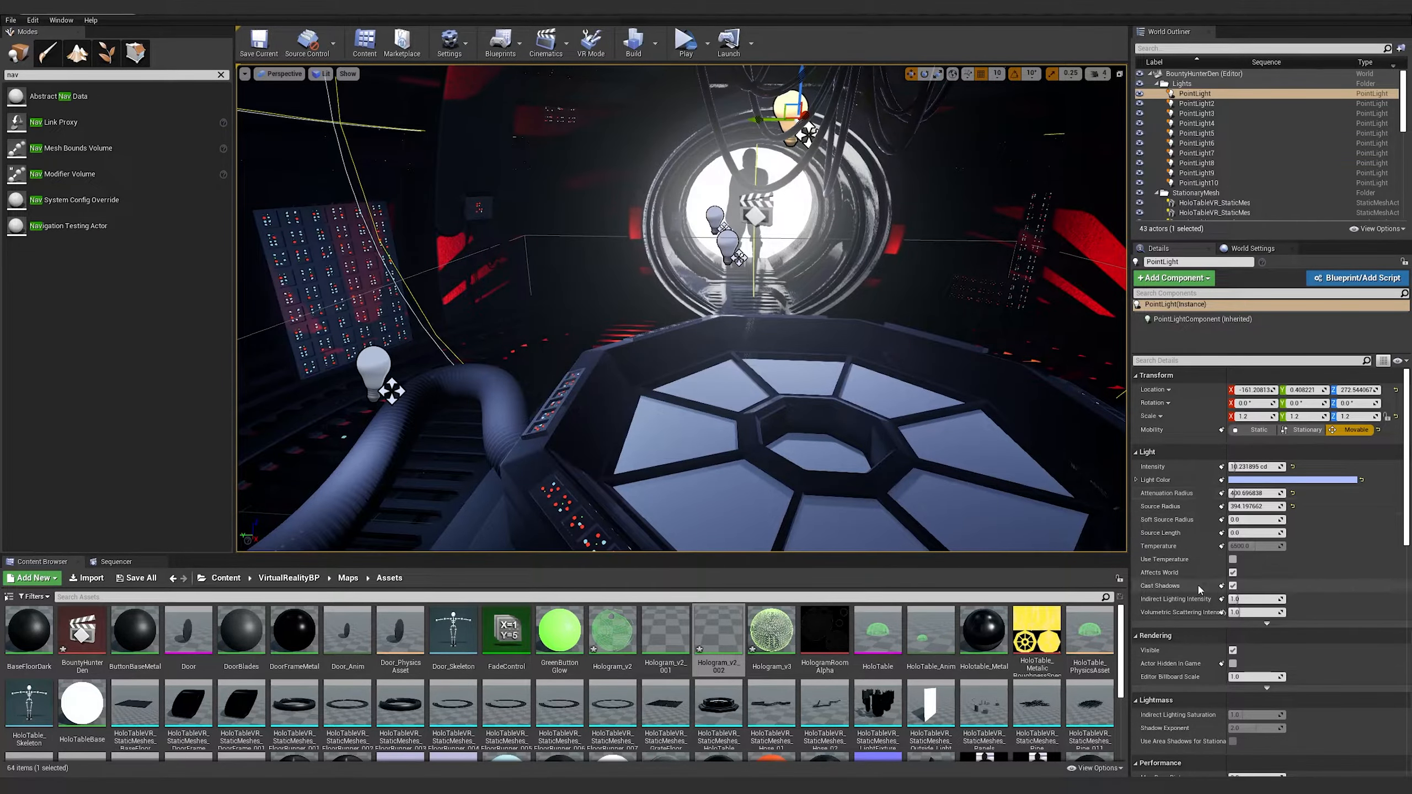
pyautogui.click(1233, 586)
pyautogui.moveTo(855, 435); pyautogui.dragTo(892, 461, button='middle')
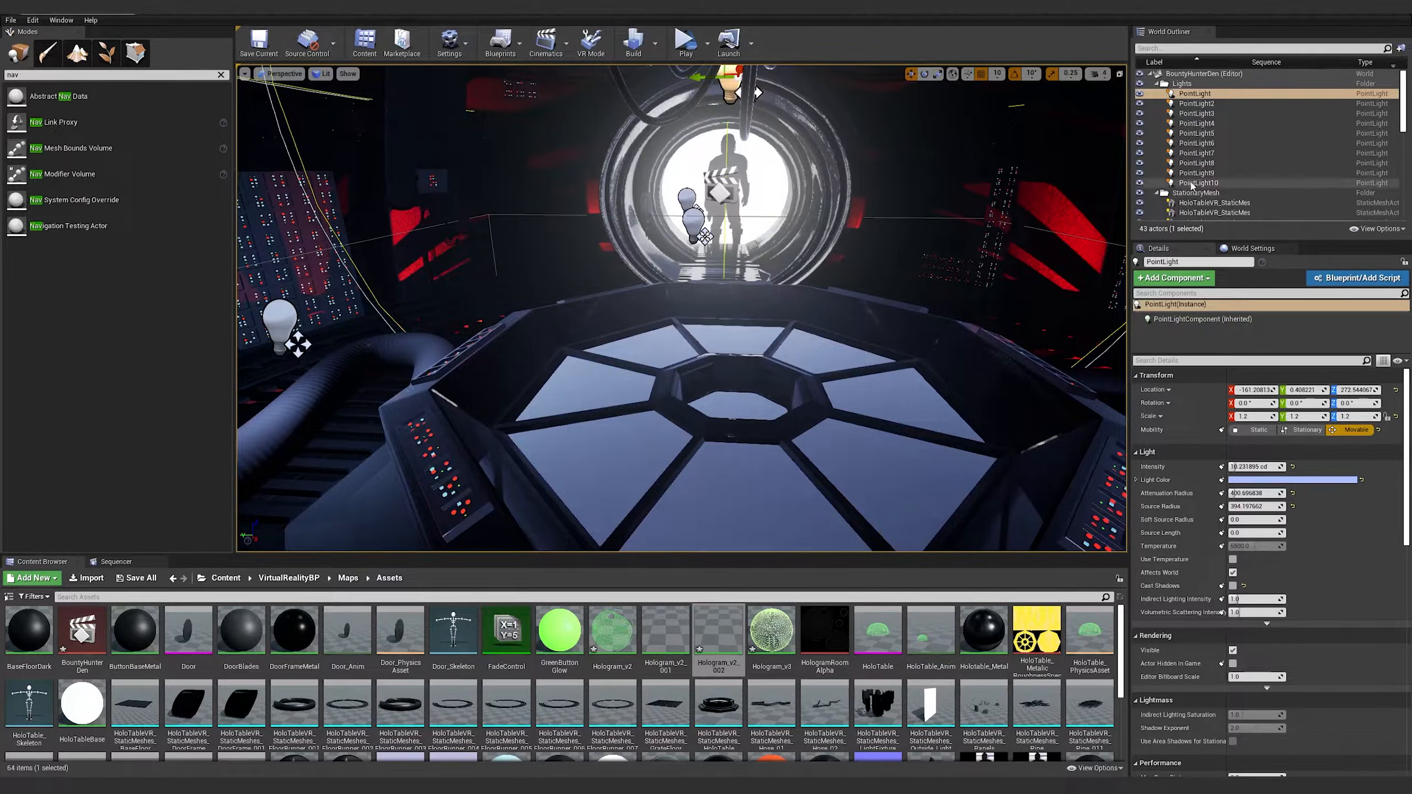
pyautogui.click(1301, 430)
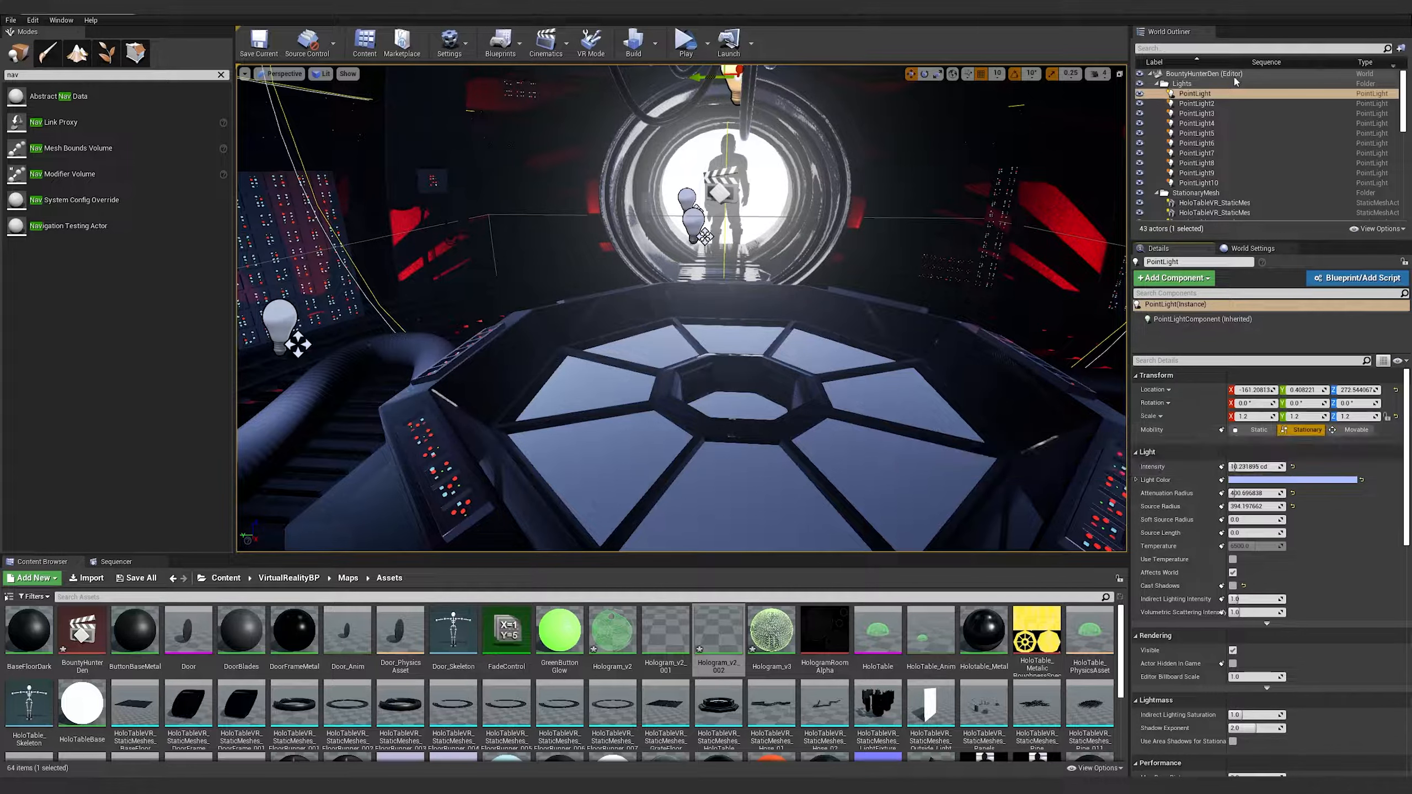
# Examine the settings of the red point lights from PointLight2 to PointLight4 and their effect in the room
pyautogui.click(1197, 104)
pyautogui.click(1198, 115)
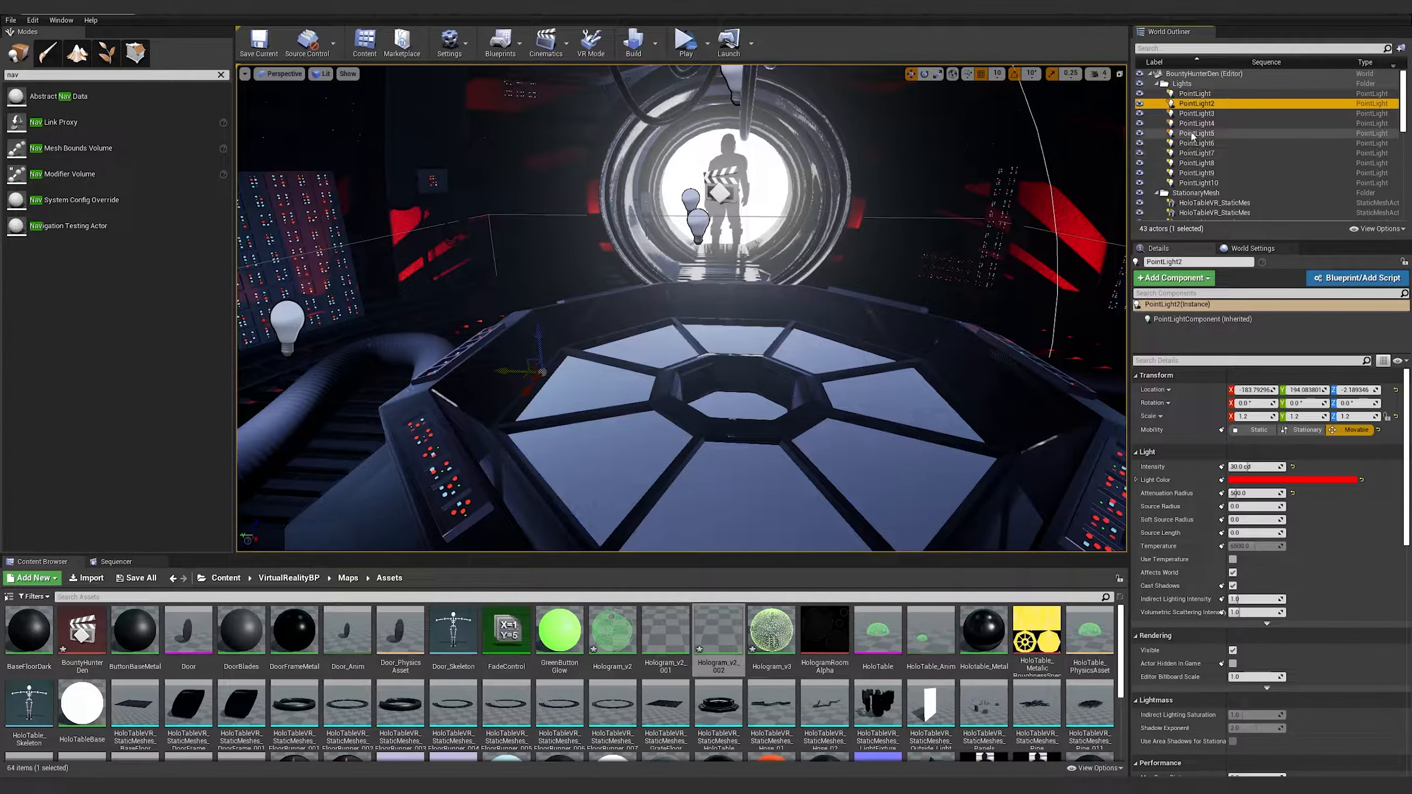
pyautogui.click(1191, 133)
pyautogui.click(1190, 127)
pyautogui.moveTo(682, 308); pyautogui.dragTo(690, 267, button='right')
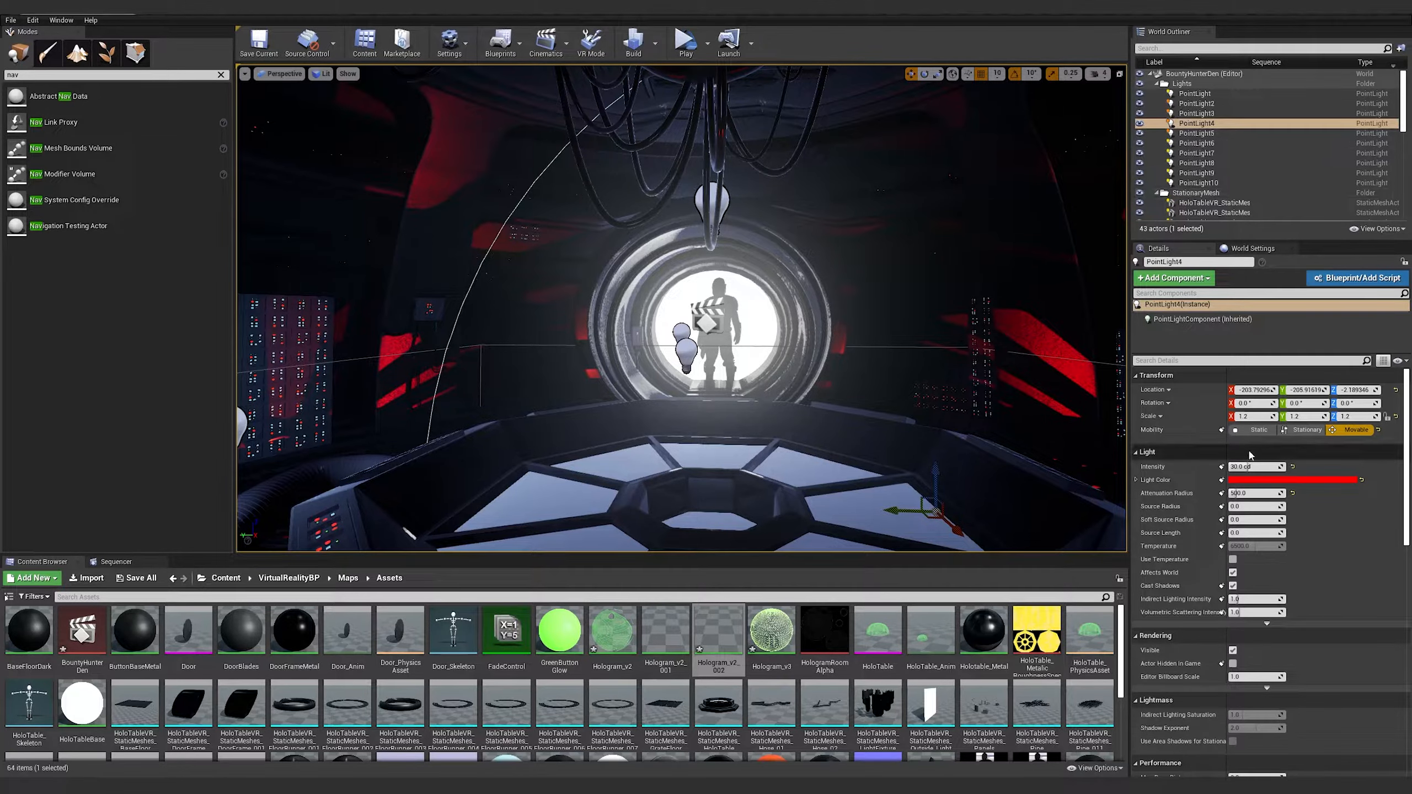
pyautogui.press('s')
pyautogui.moveTo(704, 247)
pyautogui.mouseDown(button='right')
pyautogui.moveTo(890, 245)
pyautogui.moveTo(656, 247)
pyautogui.moveTo(709, 247)
pyautogui.mouseUp(button='right')
pyautogui.press('s')
# Set the lighting build quality to Production and build only the lighting
pyautogui.click(655, 44)
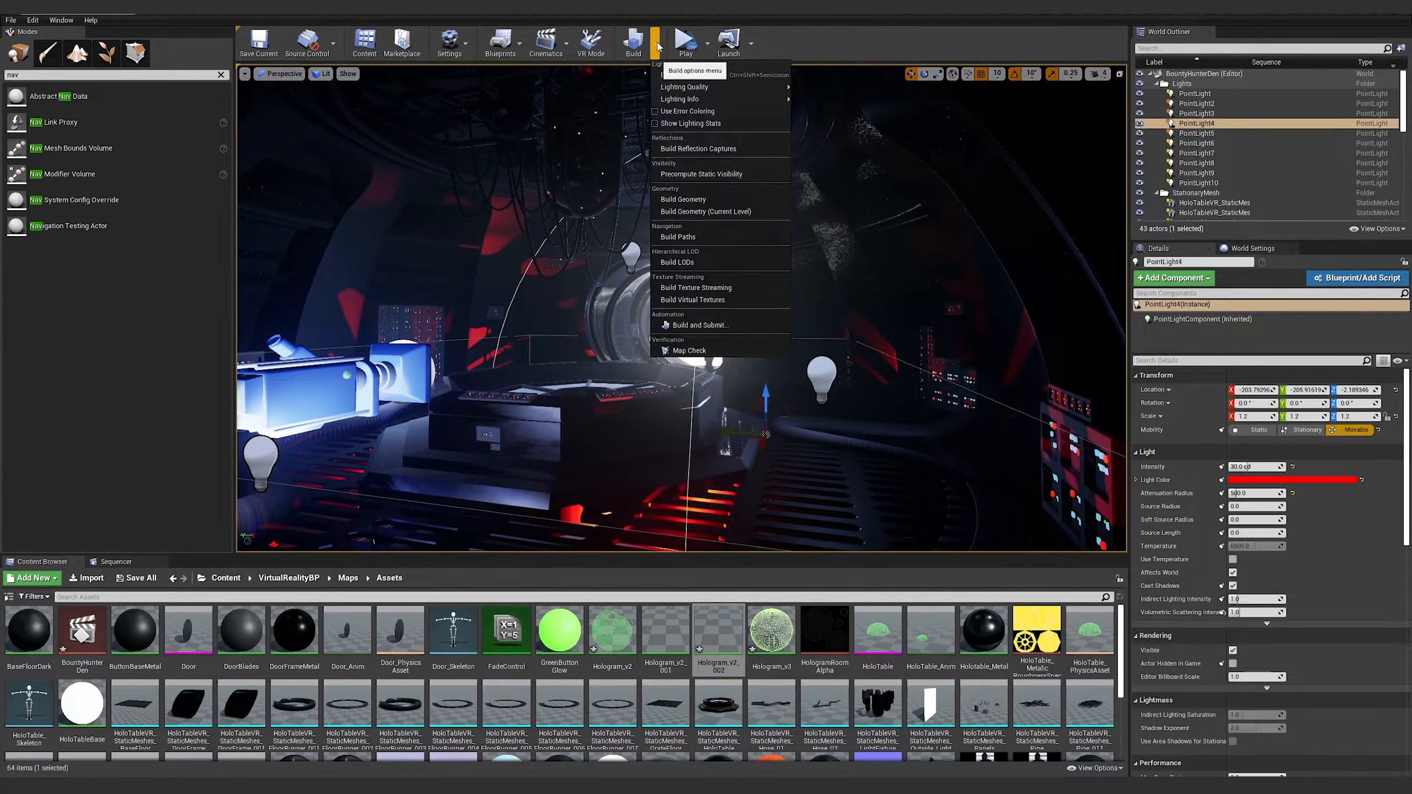
pyautogui.moveTo(730, 90)
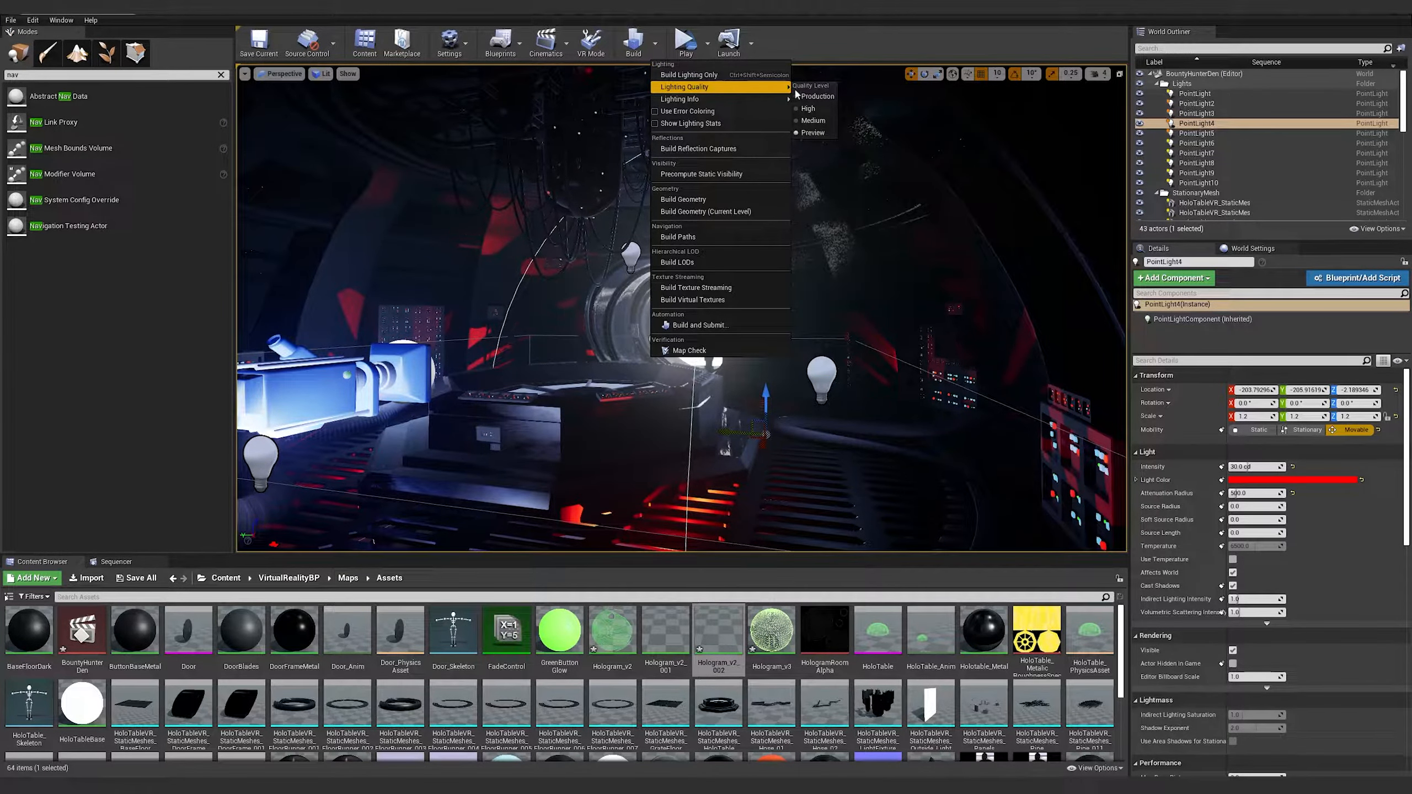
pyautogui.click(809, 97)
pyautogui.click(654, 47)
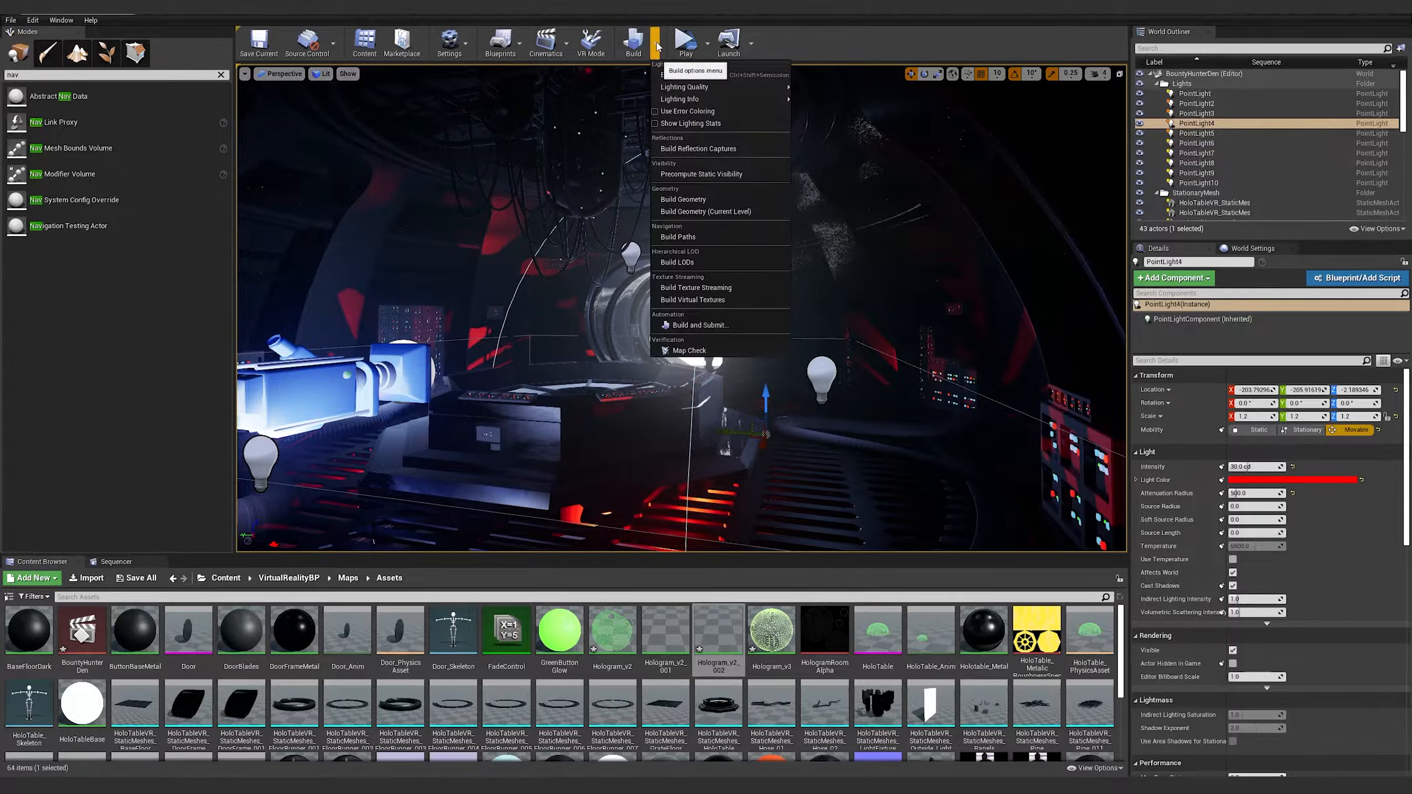
pyautogui.click(688, 79)
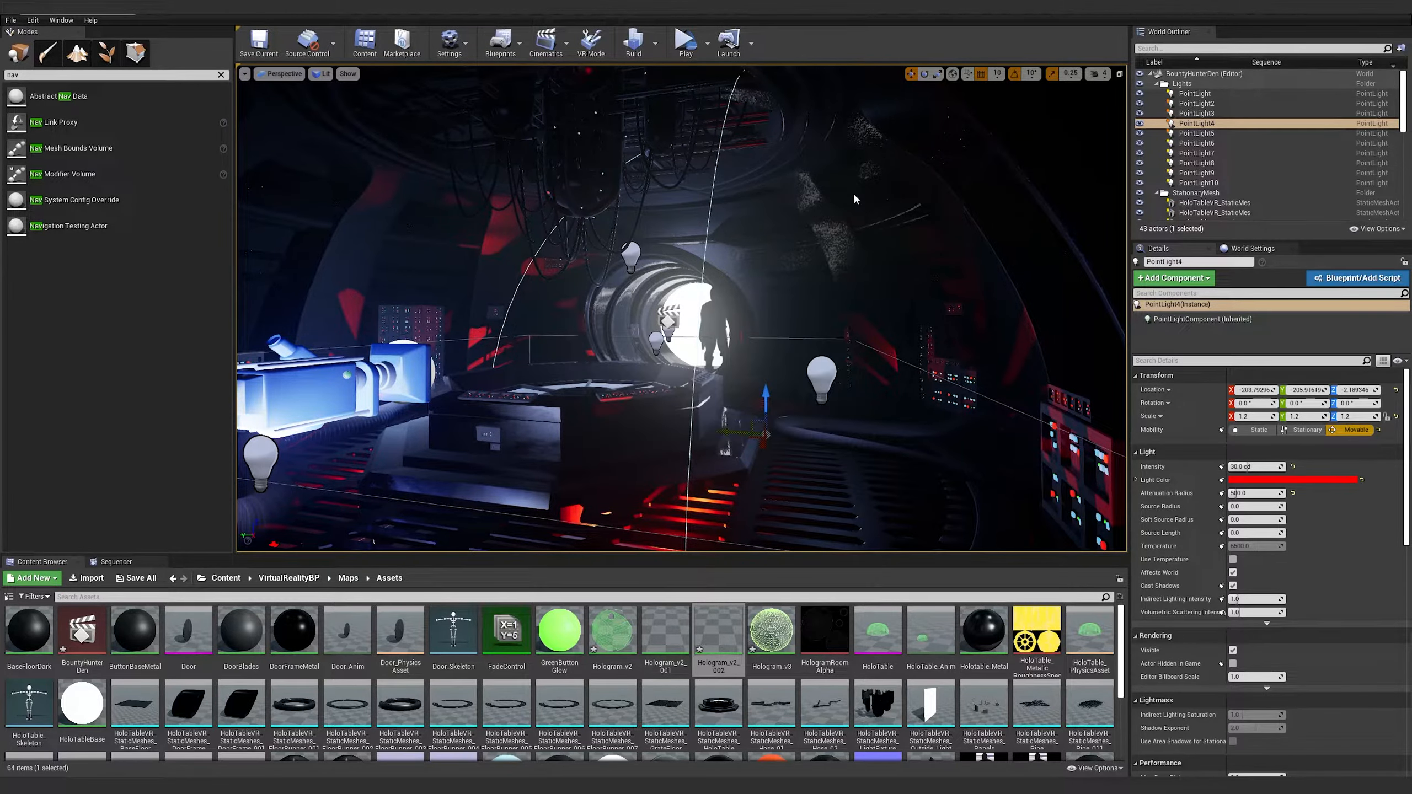
# Try raising PointLight4 to a Z location of about 17.8 and undo the move
pyautogui.moveTo(855, 196); pyautogui.dragTo(800, 228, button='right')
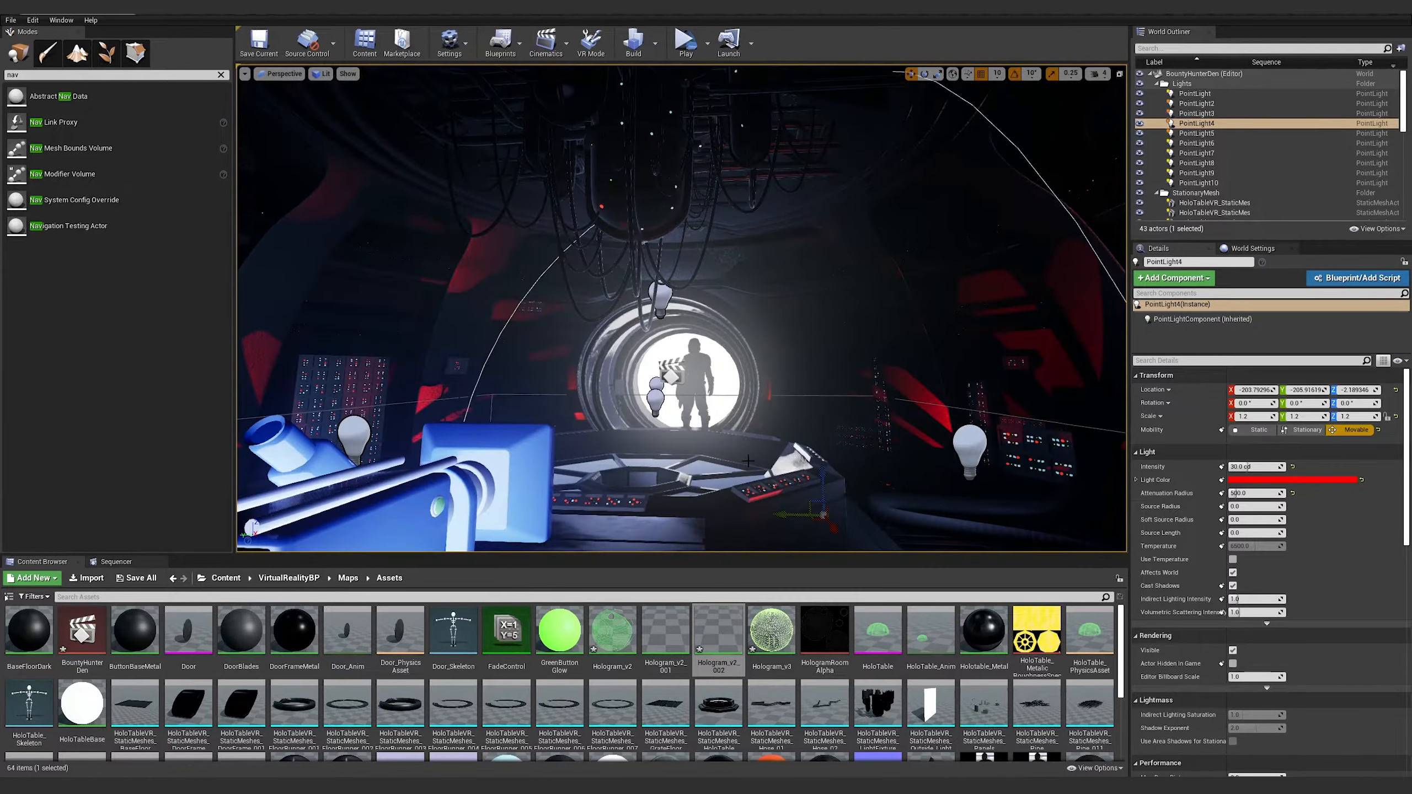
pyautogui.moveTo(823, 479); pyautogui.dragTo(883, 464)
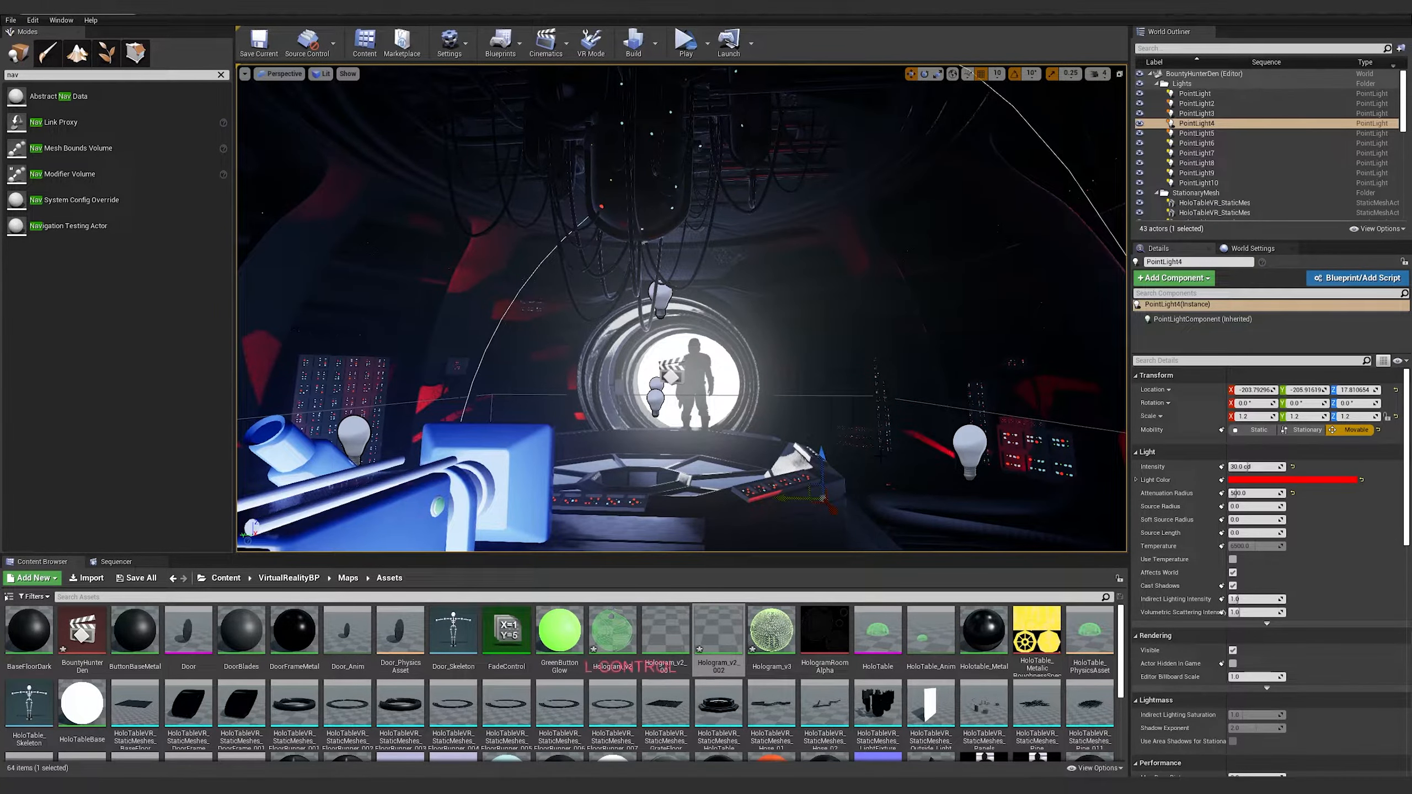
pyautogui.hotkey('ctrl', 'z')
pyautogui.moveTo(965, 510)
pyautogui.mouseDown(button='right')
pyautogui.moveTo(942, 509)
pyautogui.moveTo(965, 511)
pyautogui.mouseUp(button='right')
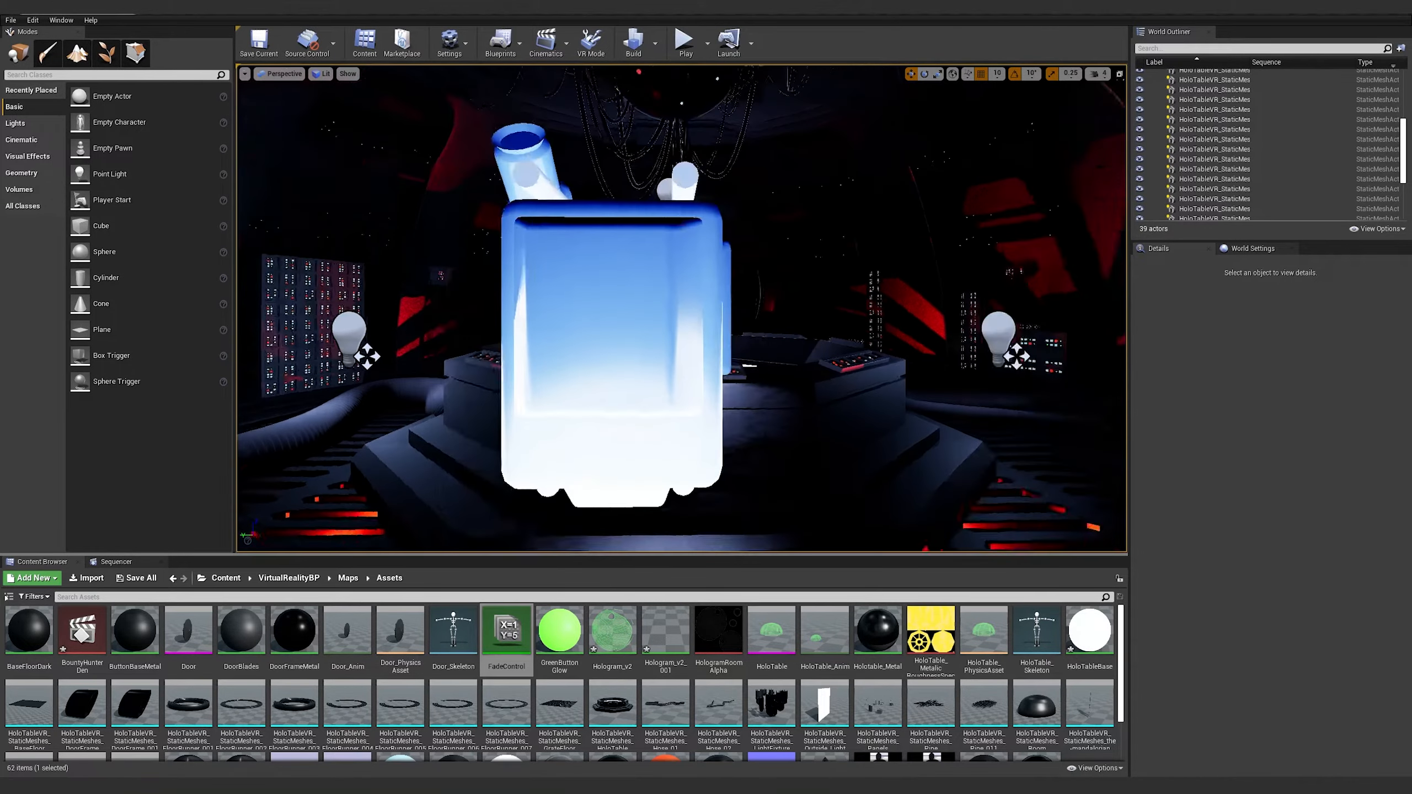
# Delete the existing PostProcessVolume and place a new Post Process Volume in the room near the holo table
pyautogui.moveTo(682, 309)
pyautogui.mouseDown(button='right')
pyautogui.moveTo(645, 312)
pyautogui.moveTo(682, 309)
pyautogui.mouseUp(button='right')
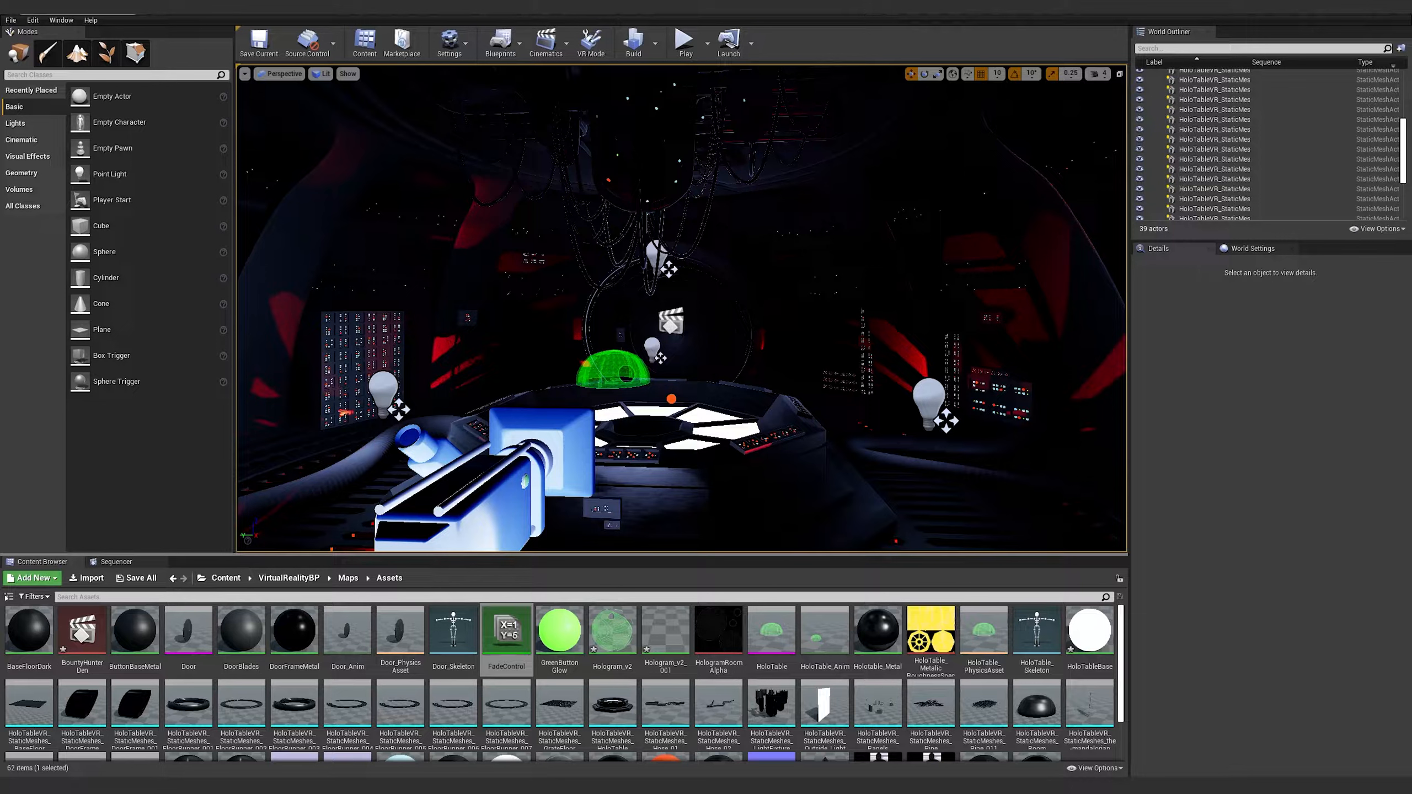
pyautogui.scroll(-5, 1307, 143)
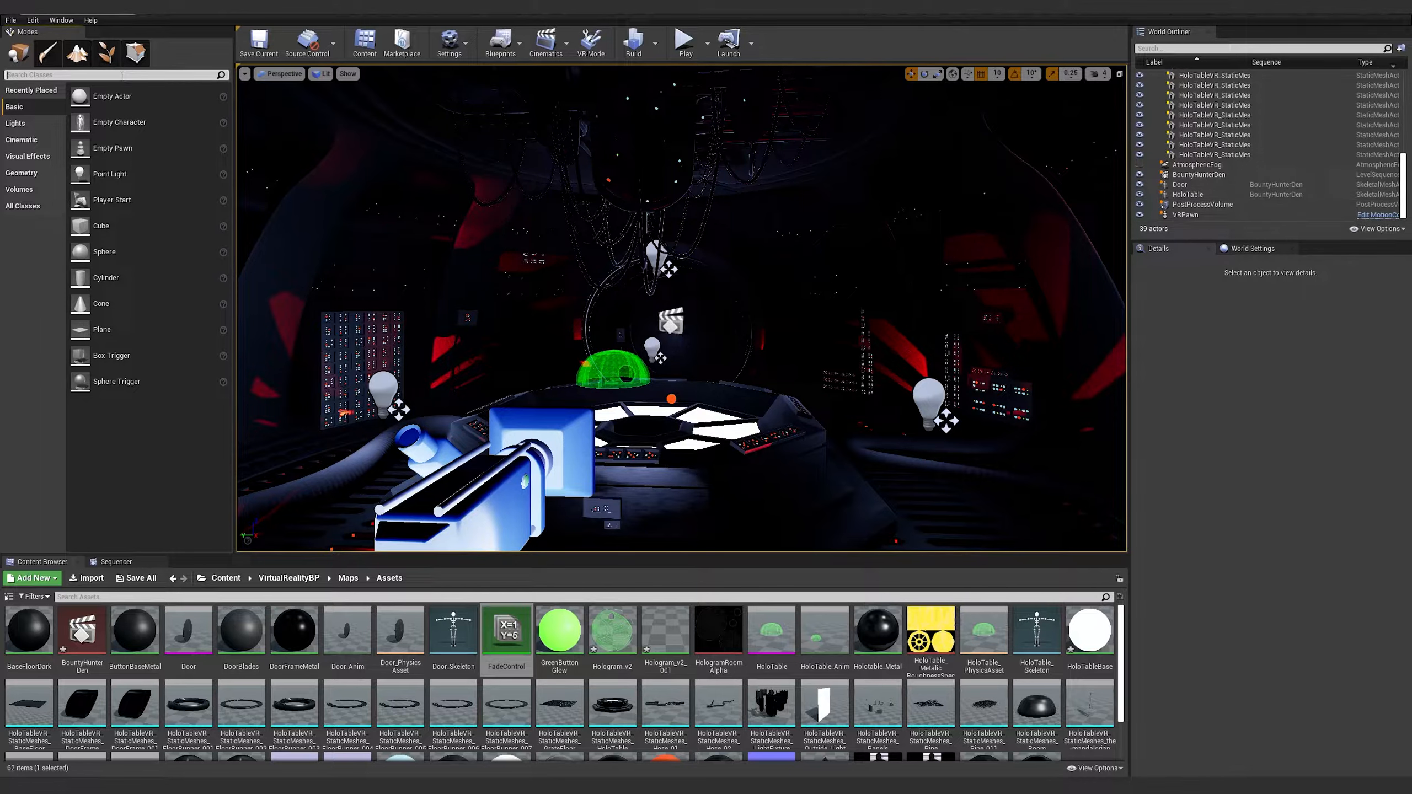
pyautogui.click(27, 156)
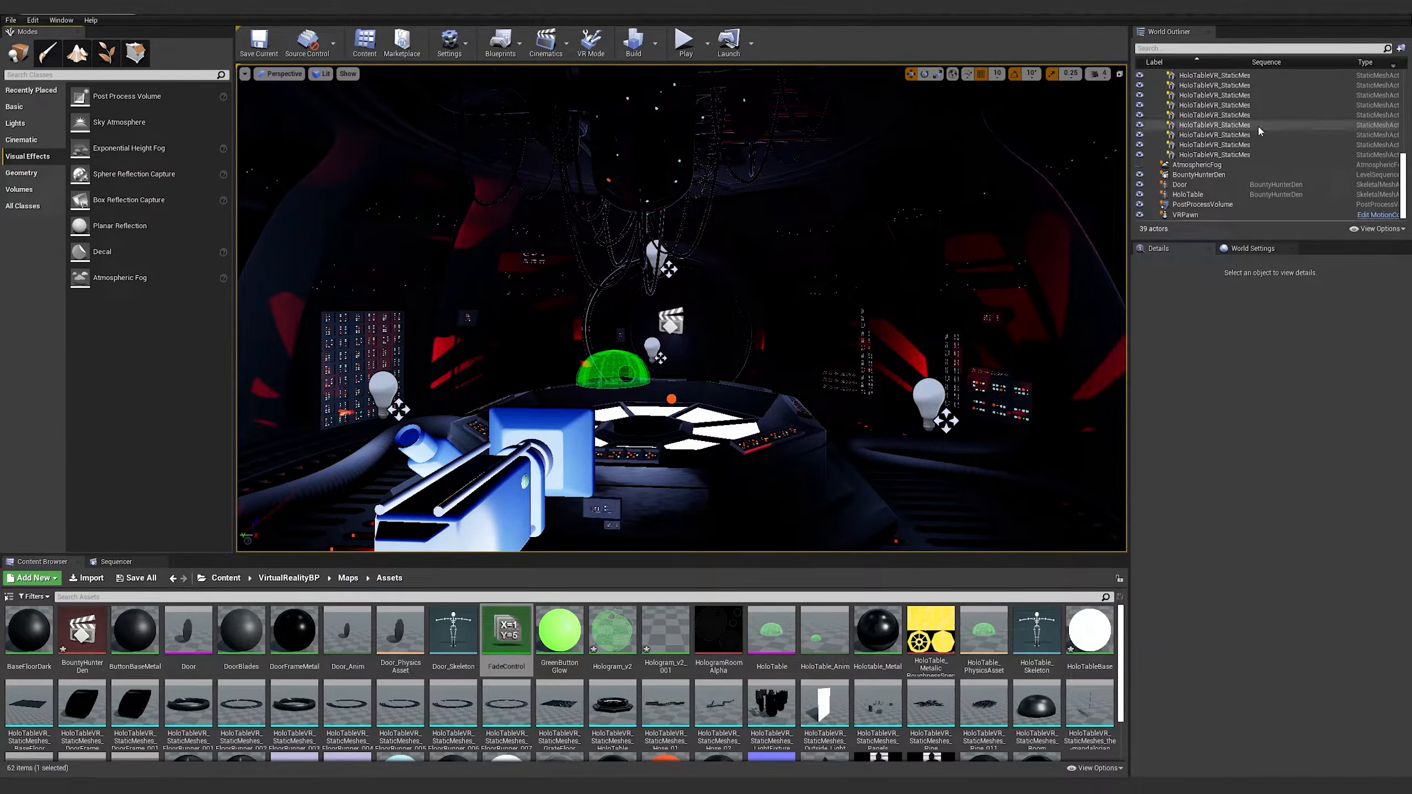
pyautogui.click(1203, 205)
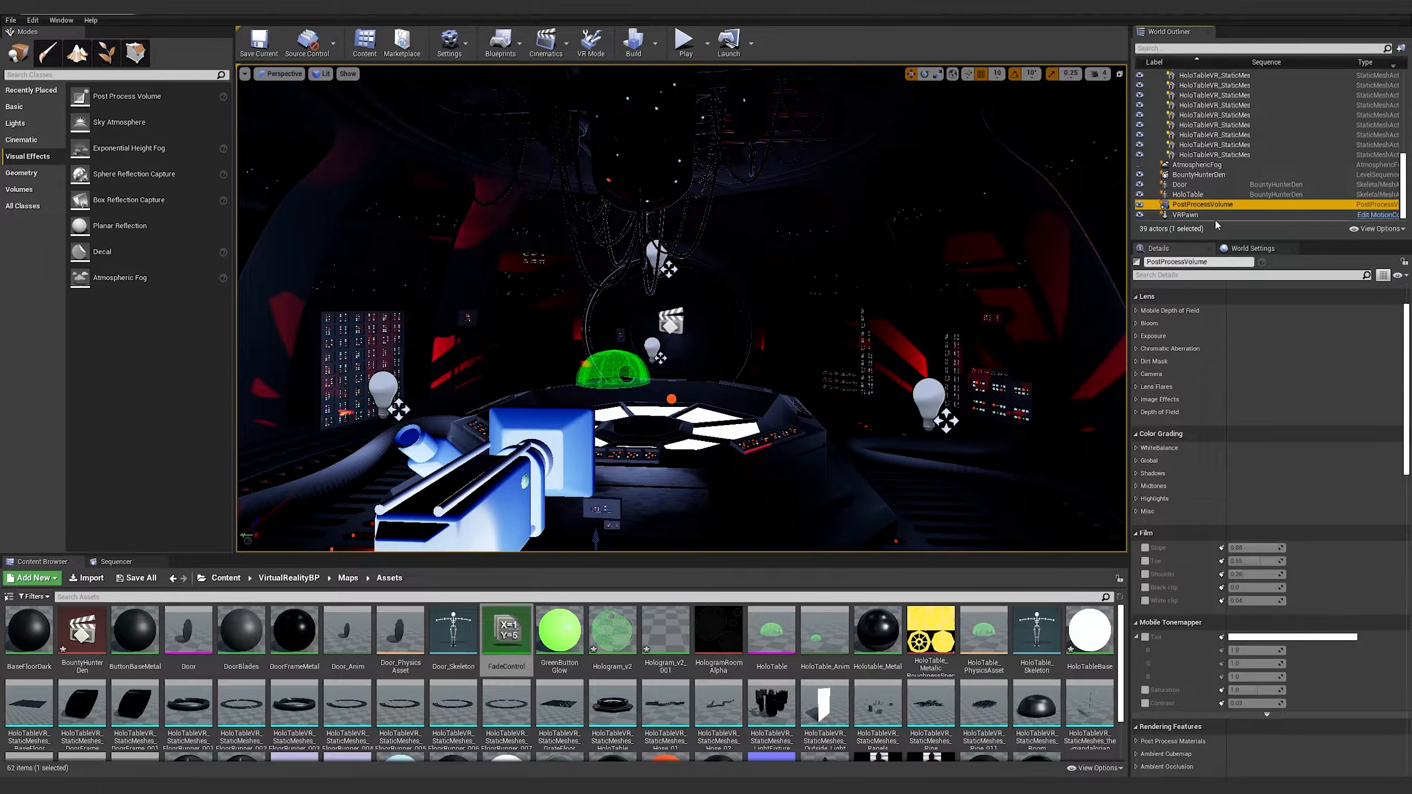
pyautogui.press('Delete')
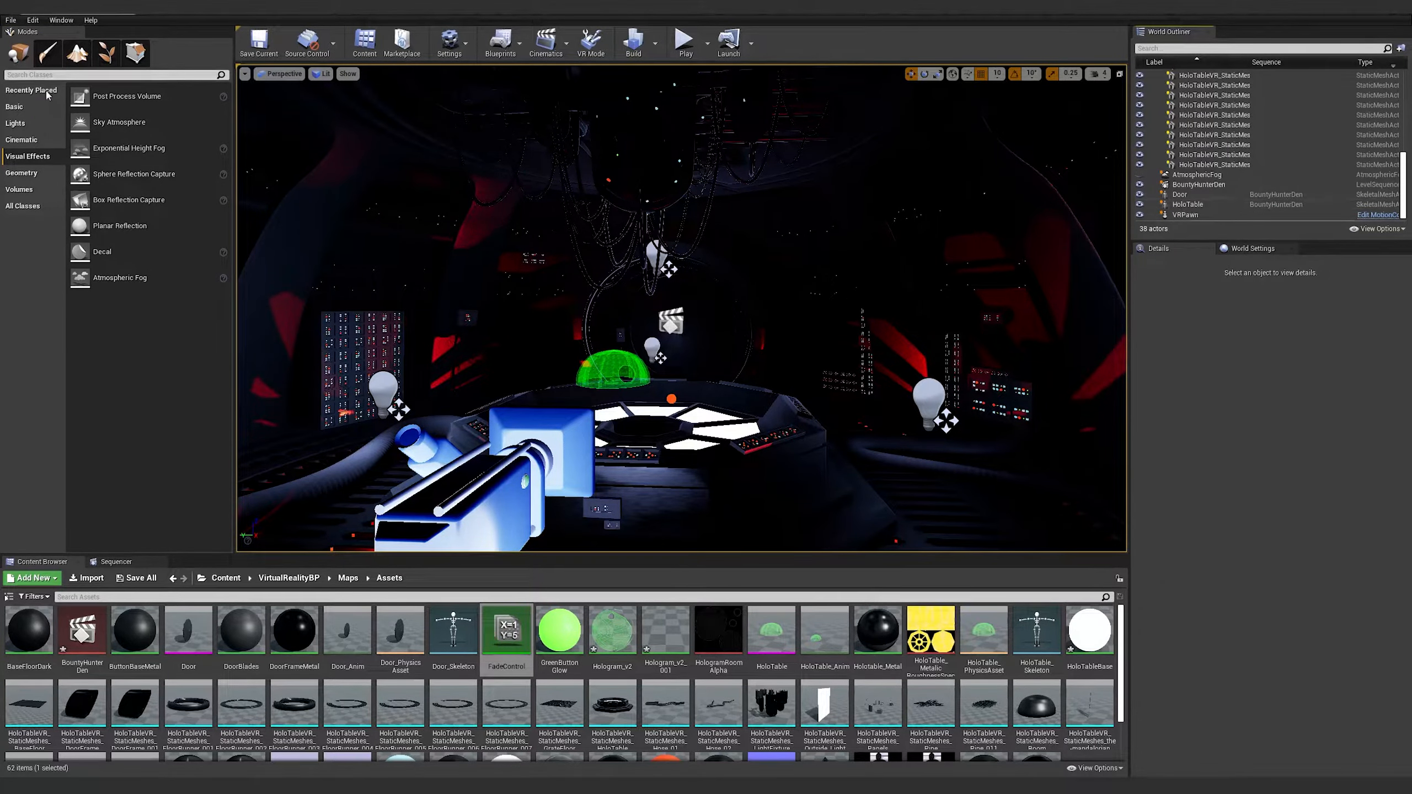
pyautogui.moveTo(127, 96); pyautogui.dragTo(686, 415)
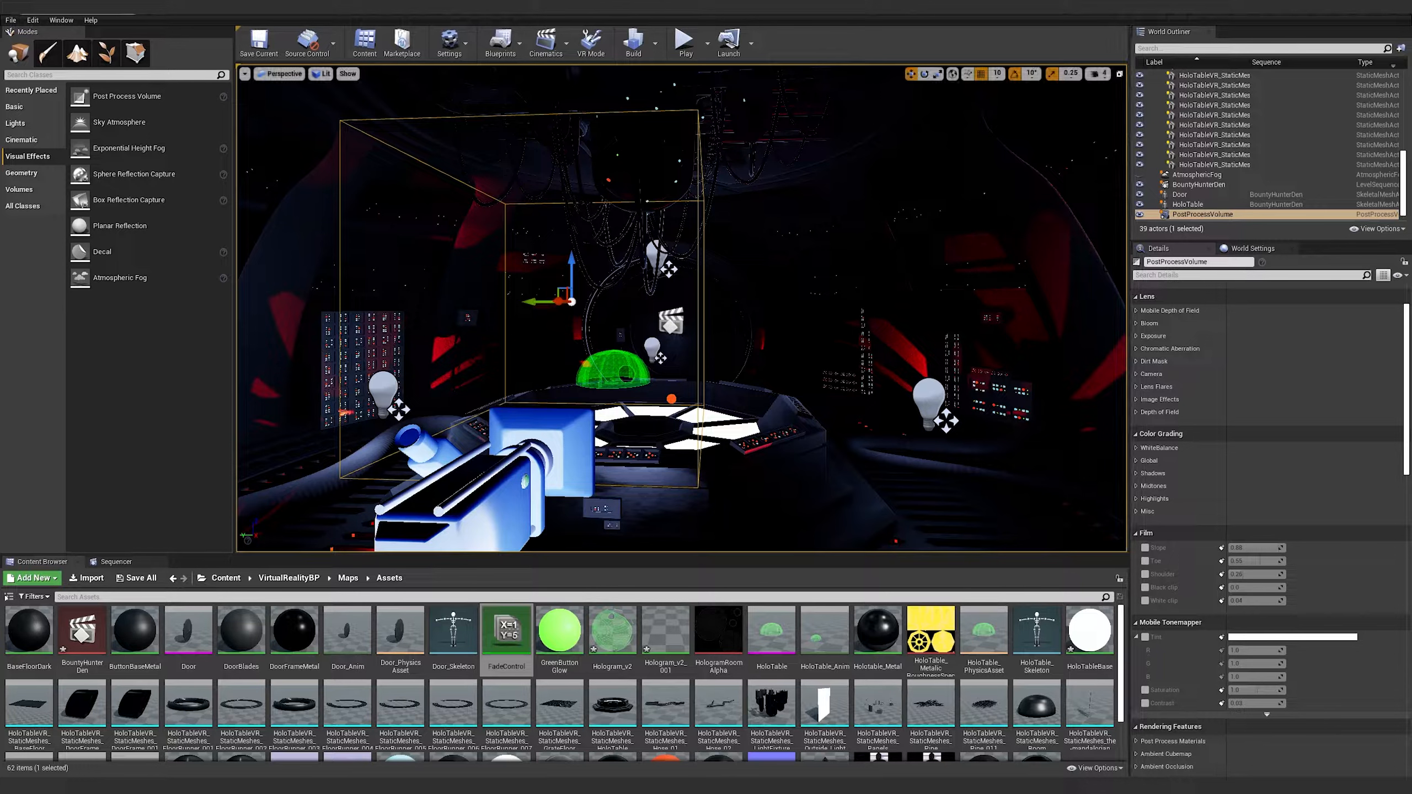
# Filter the new volume's properties by "unb" and enable Infinite Extent (Unbound)
pyautogui.click(1192, 275)
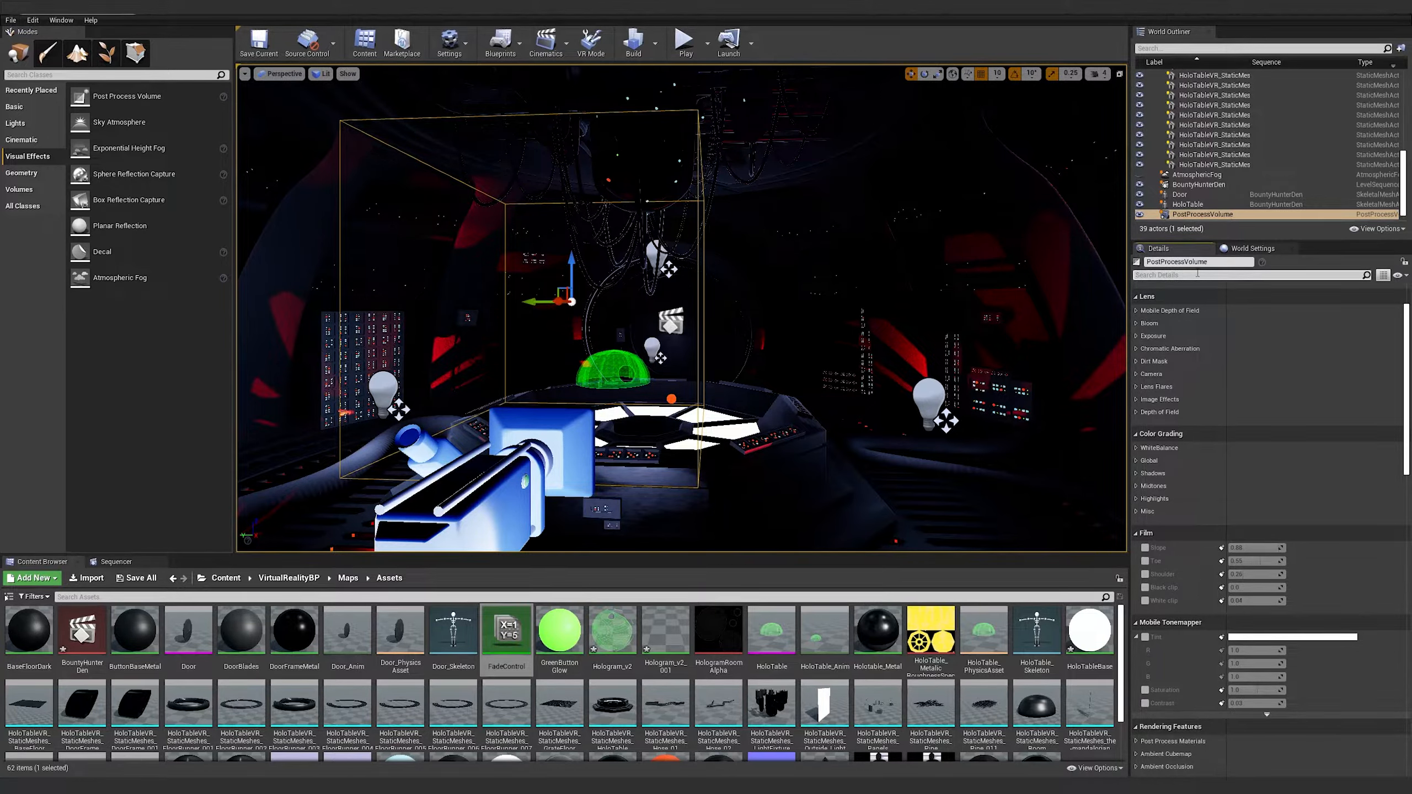
pyautogui.scroll(-15, 1271, 483)
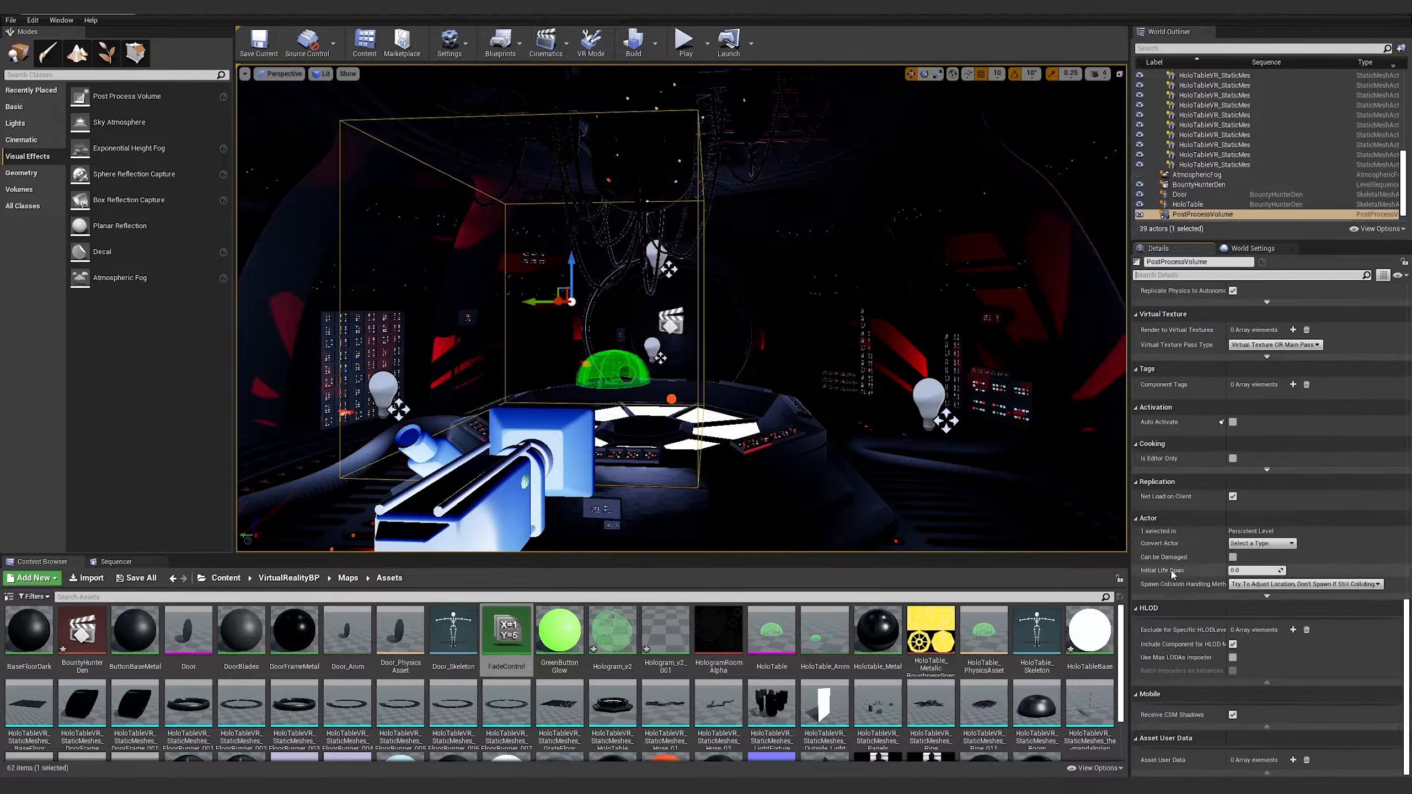
pyautogui.click(1146, 274)
pyautogui.write('un')
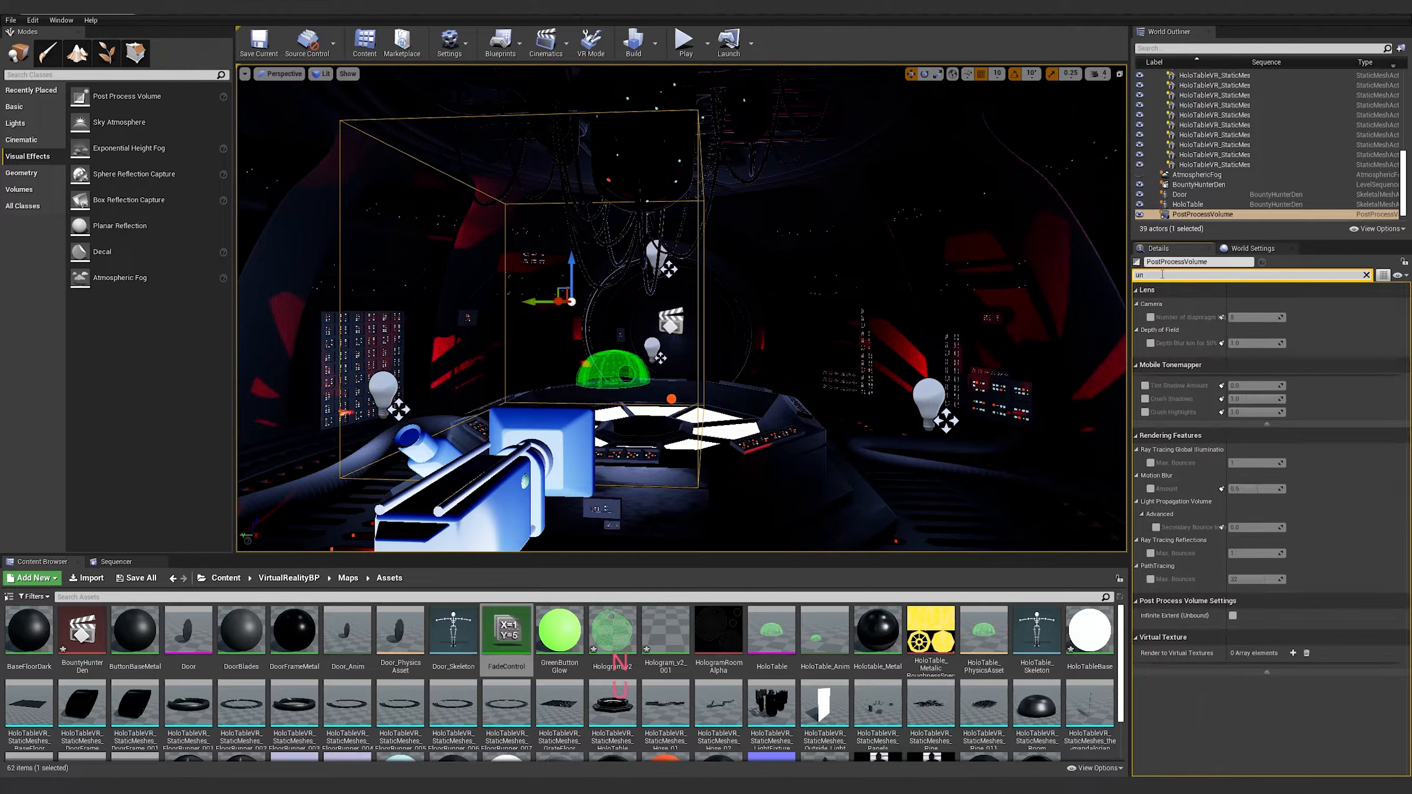
pyautogui.write('b')
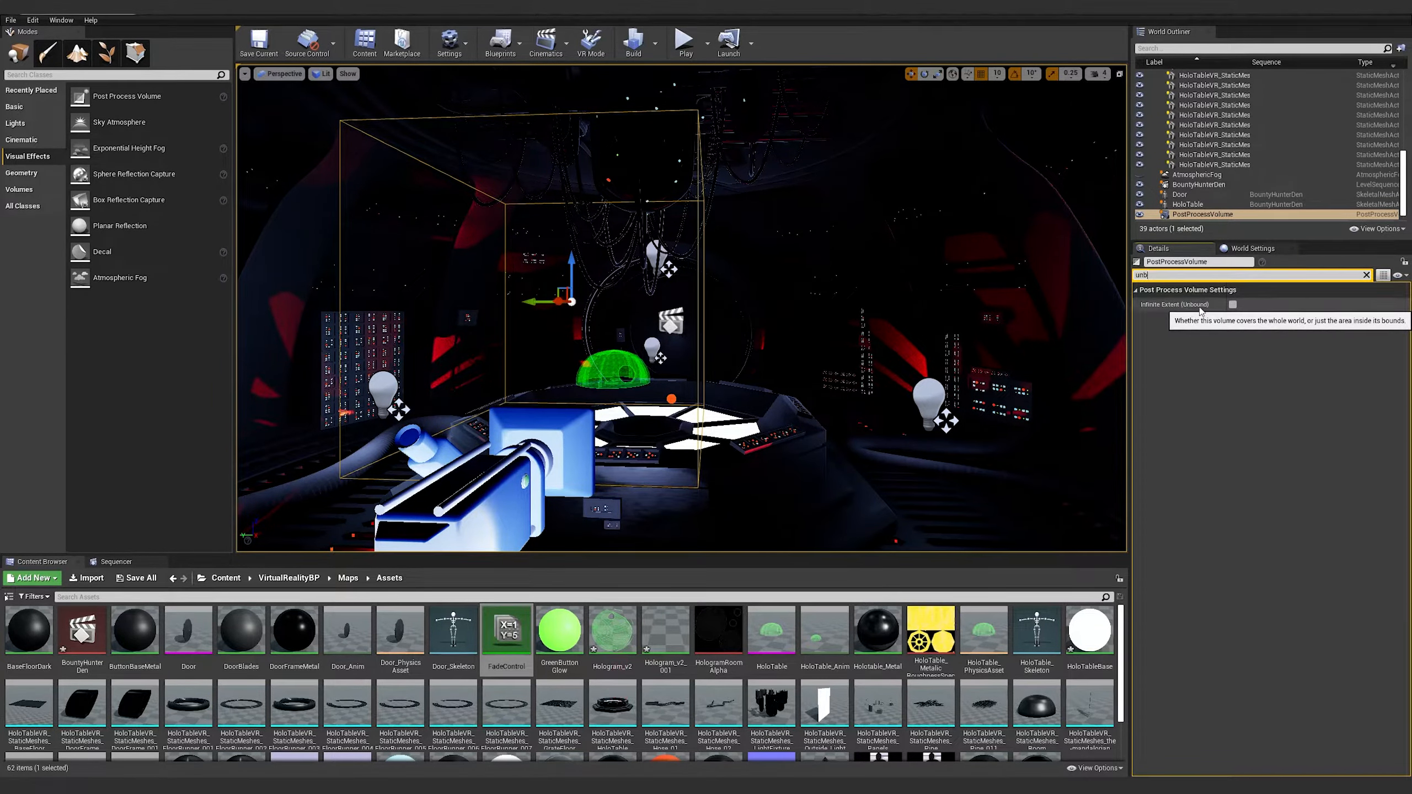
pyautogui.click(1233, 304)
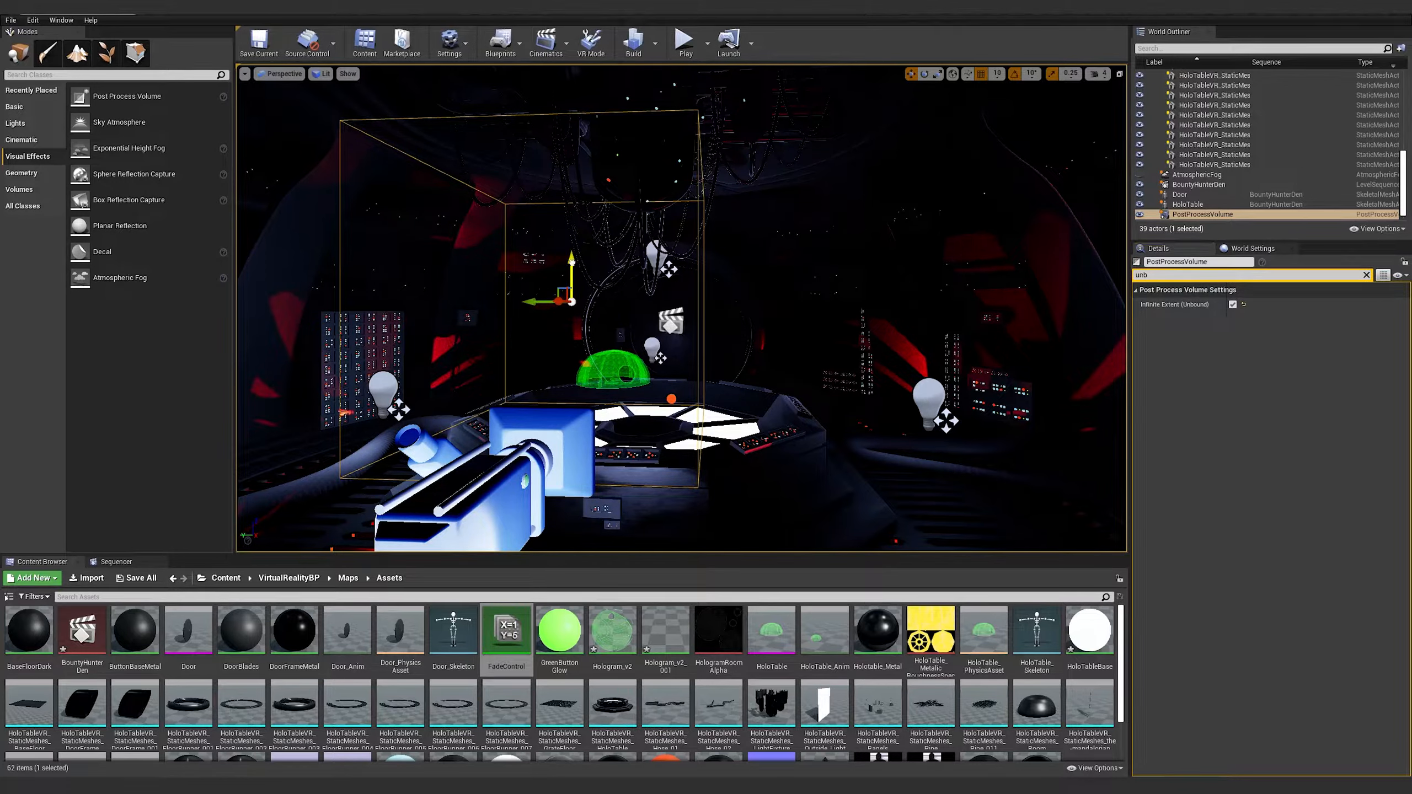
# Move the post process volume down to a Z location of -130 and clear the property filter
pyautogui.moveTo(573, 263); pyautogui.dragTo(574, 568)
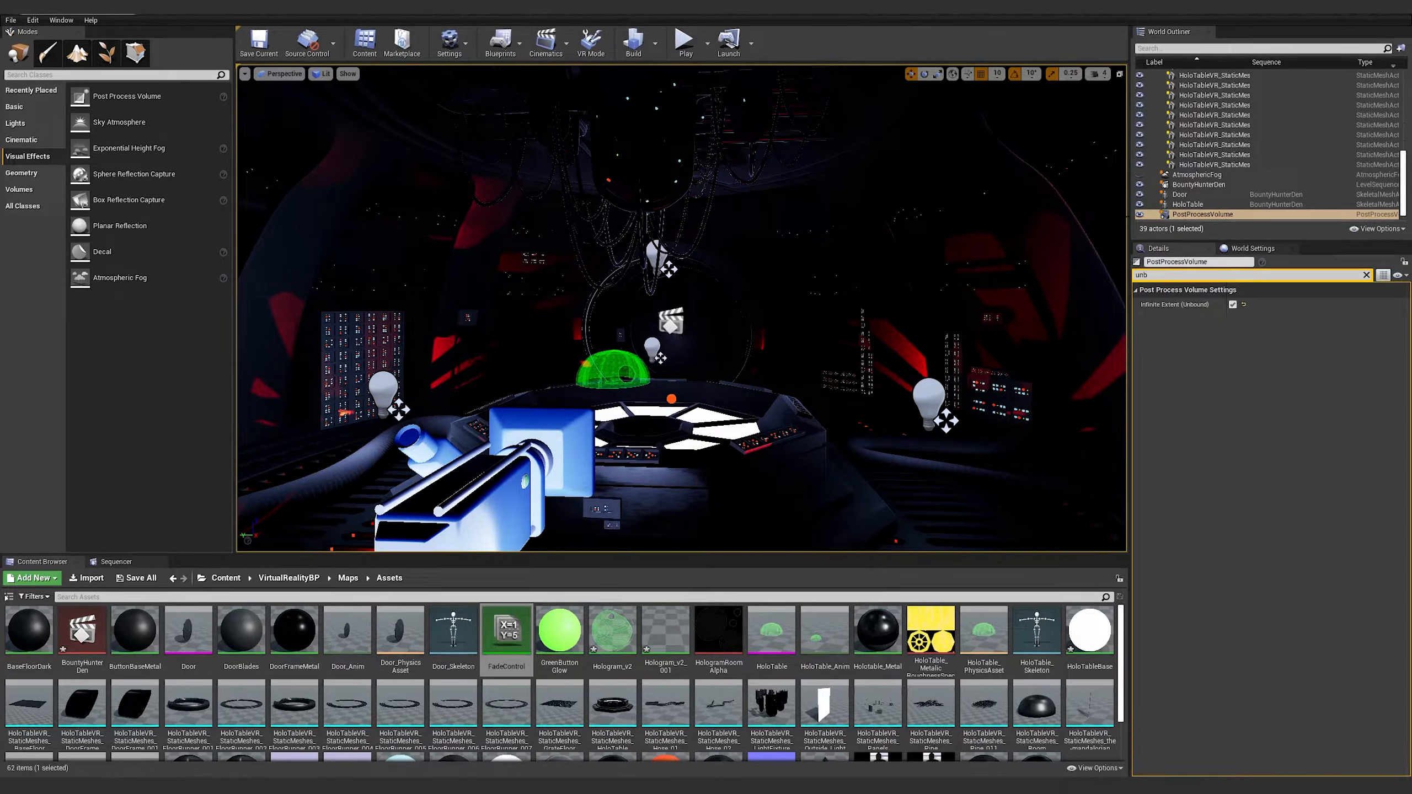
pyautogui.press('BackSpace')
pyautogui.press('BackSpace')
pyautogui.press('BackSpace')
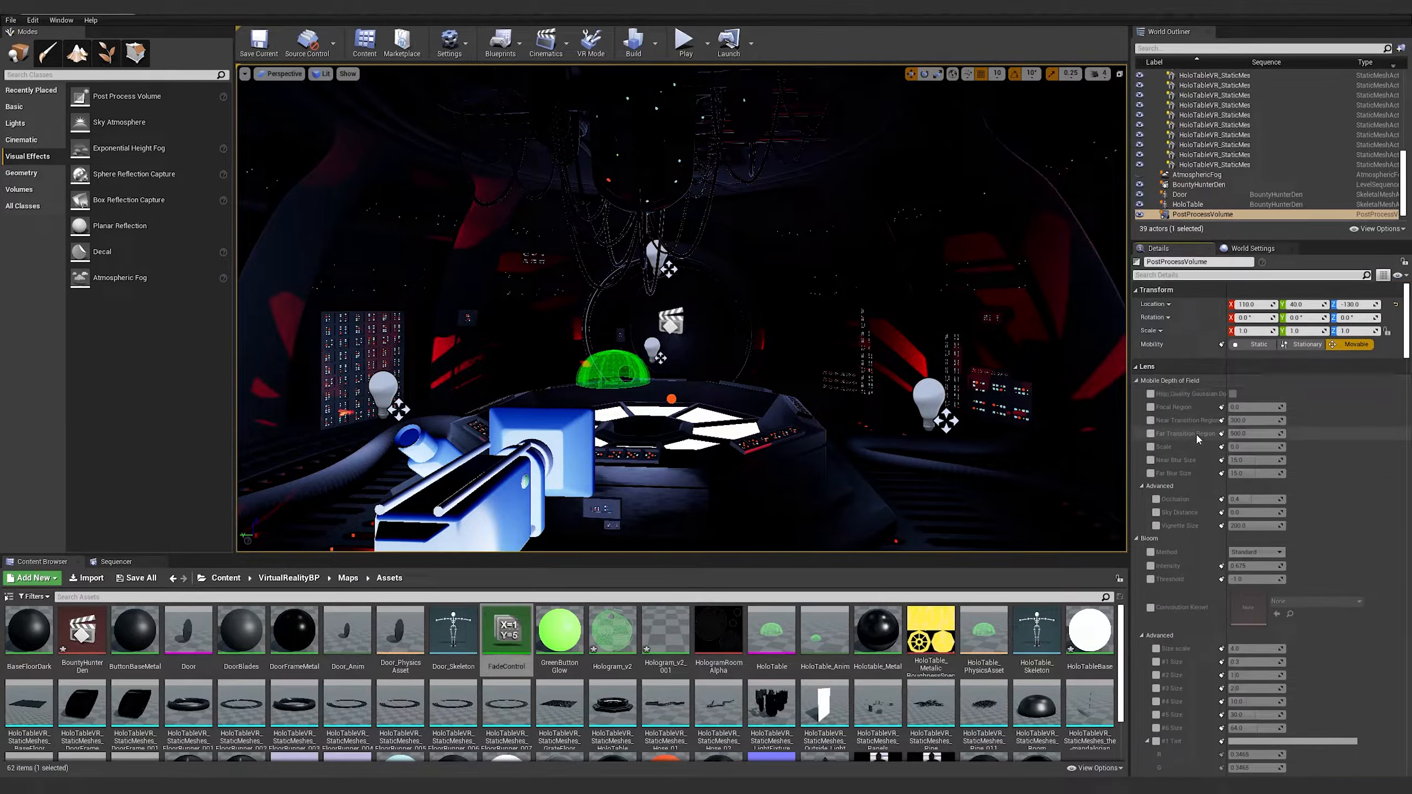
# Enable the volume's Bloom Method, Intensity and Threshold overrides, try a bloom intensity of 8 and lower it again
pyautogui.click(1150, 554)
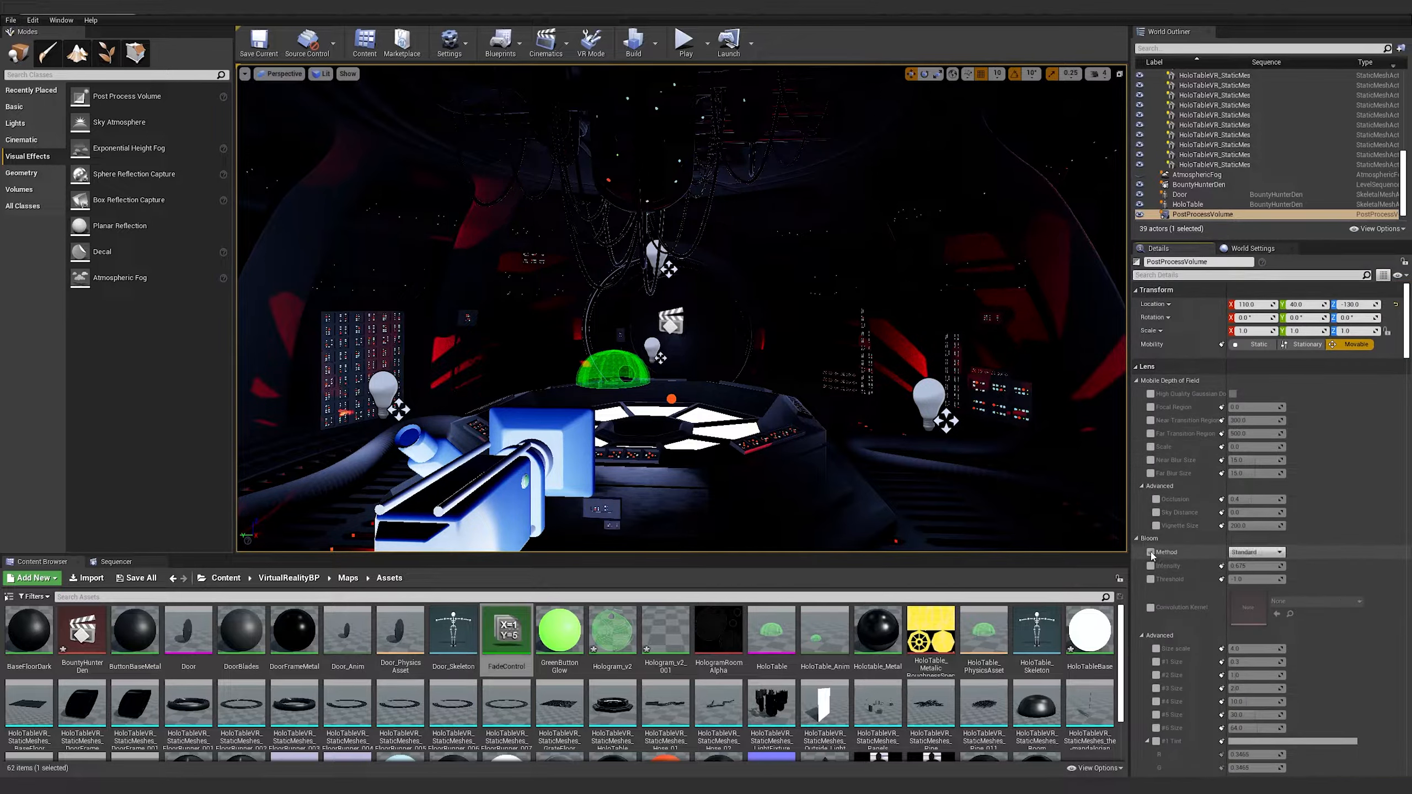
pyautogui.click(1151, 566)
pyautogui.click(1150, 580)
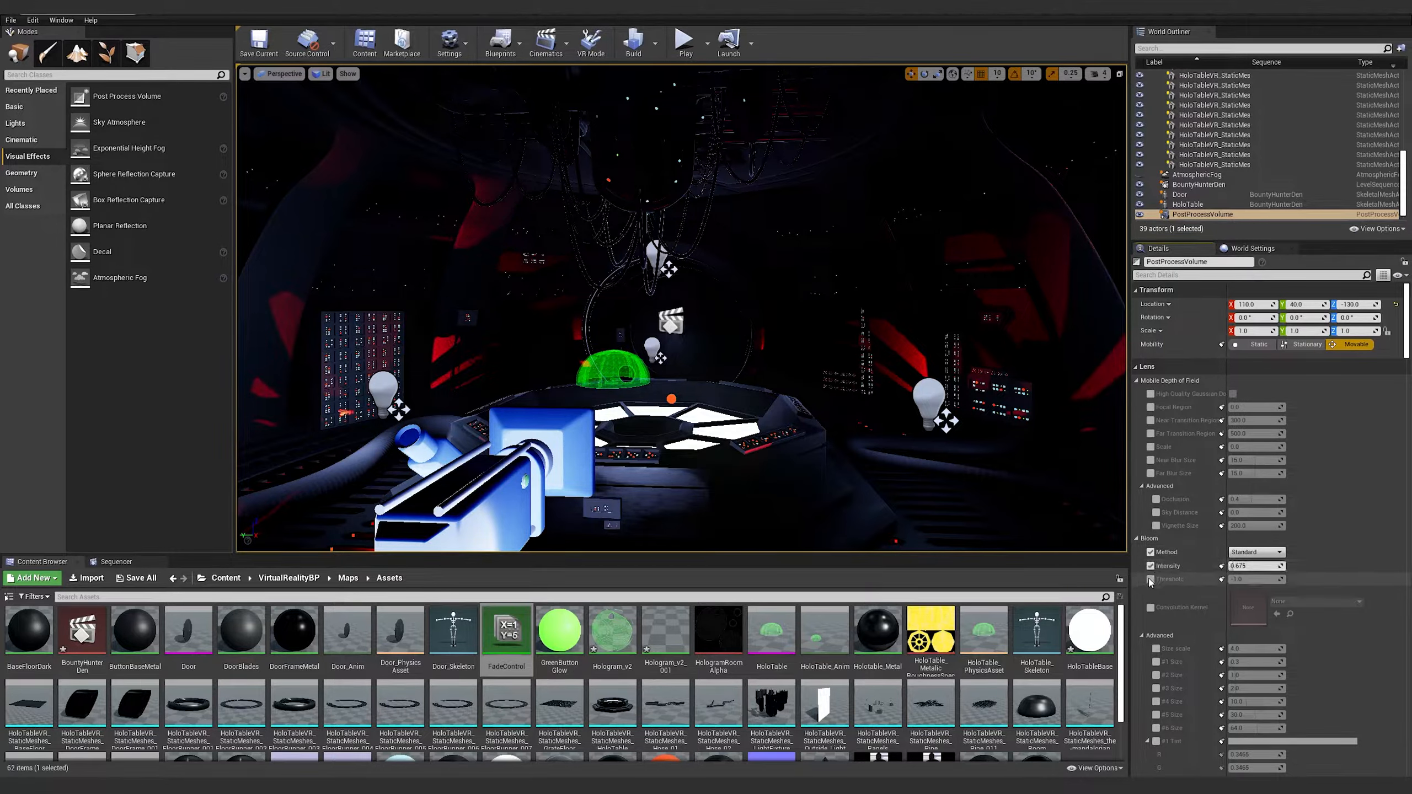
pyautogui.moveTo(1243, 566); pyautogui.dragTo(1284, 566)
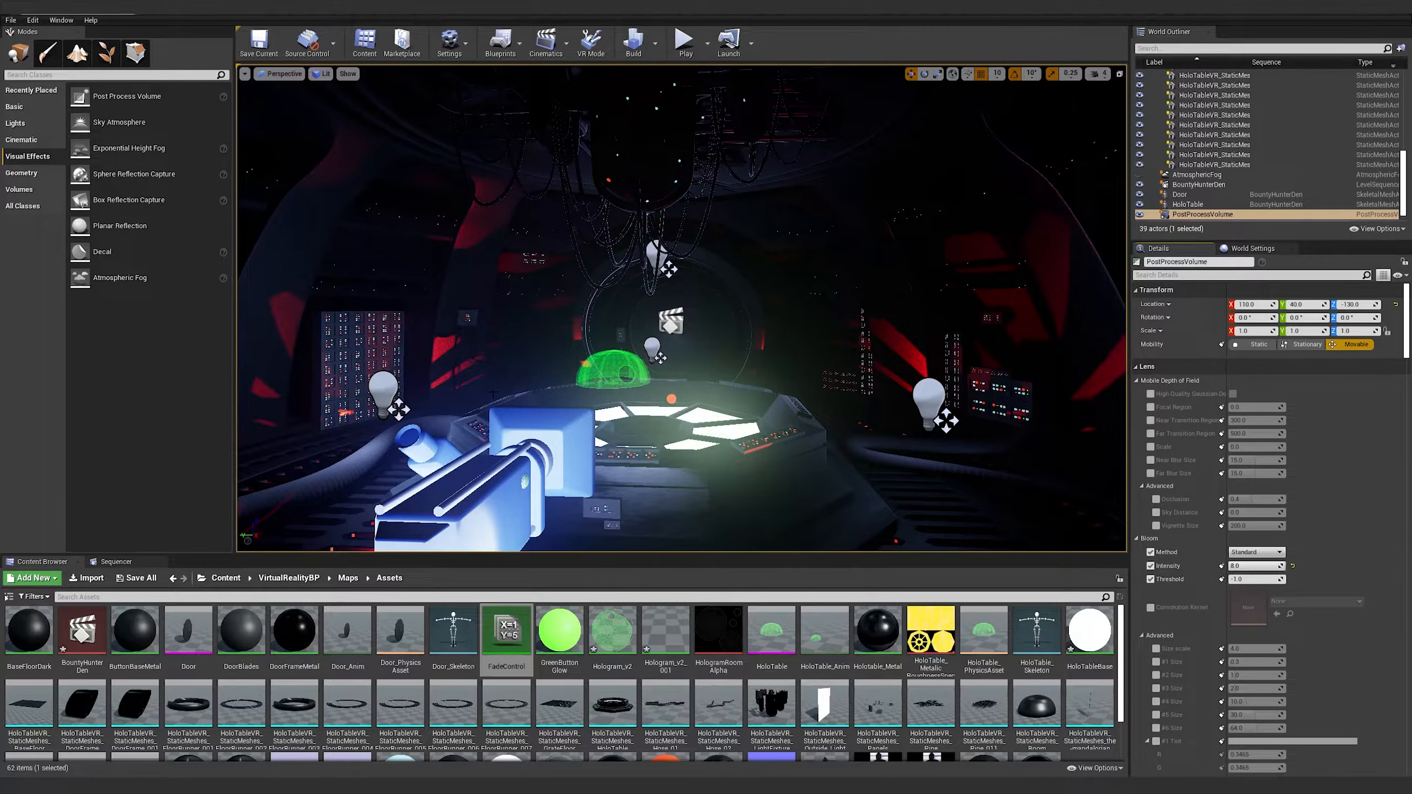
pyautogui.moveTo(658, 472); pyautogui.dragTo(803, 472, button='right')
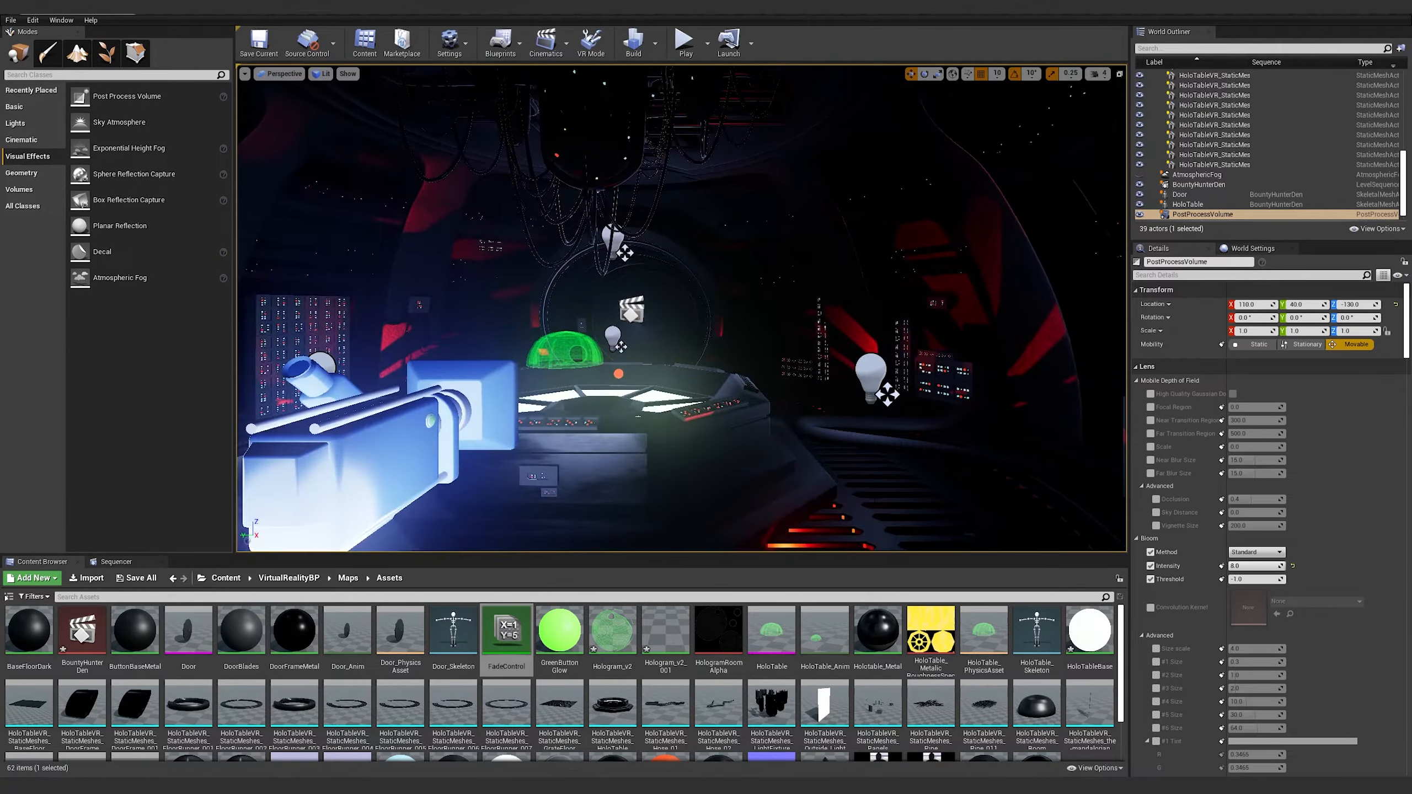
pyautogui.moveTo(1244, 568); pyautogui.dragTo(1215, 567)
# Display the VRPawn's camera preview, reselect the PostProcessVolume and lower its bloom intensity to about 4.04
pyautogui.click(419, 449)
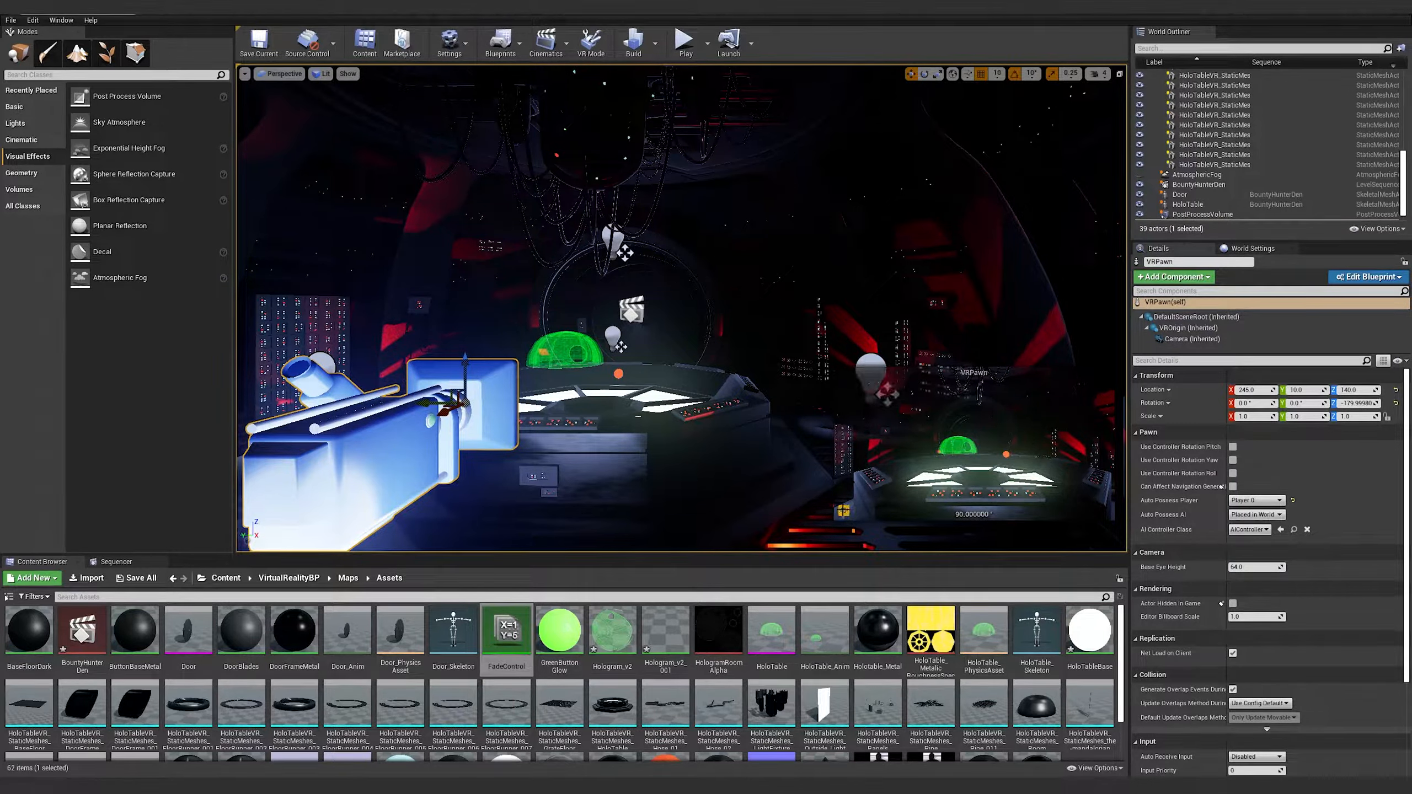
pyautogui.click(633, 424)
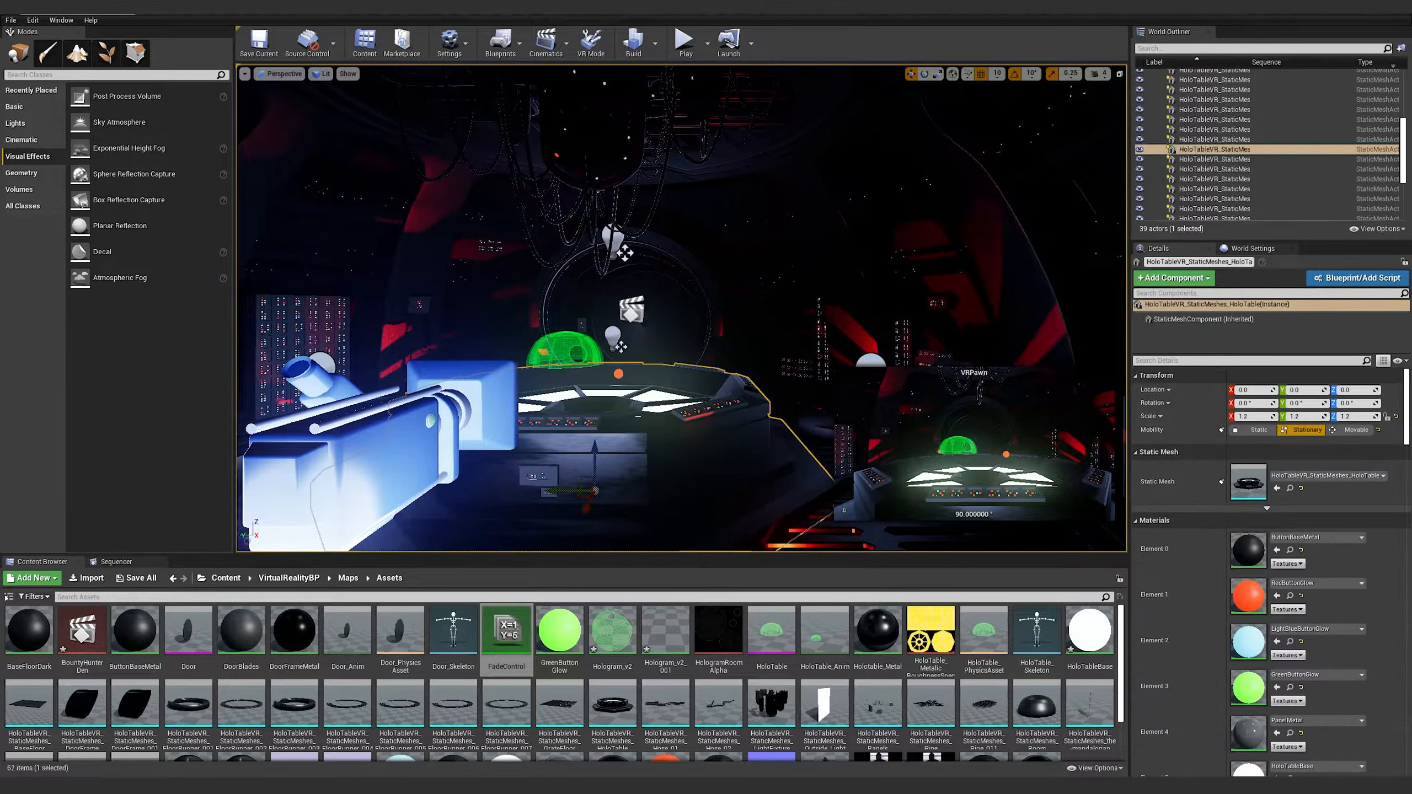
pyautogui.scroll(-3, 1223, 167)
pyautogui.click(1189, 205)
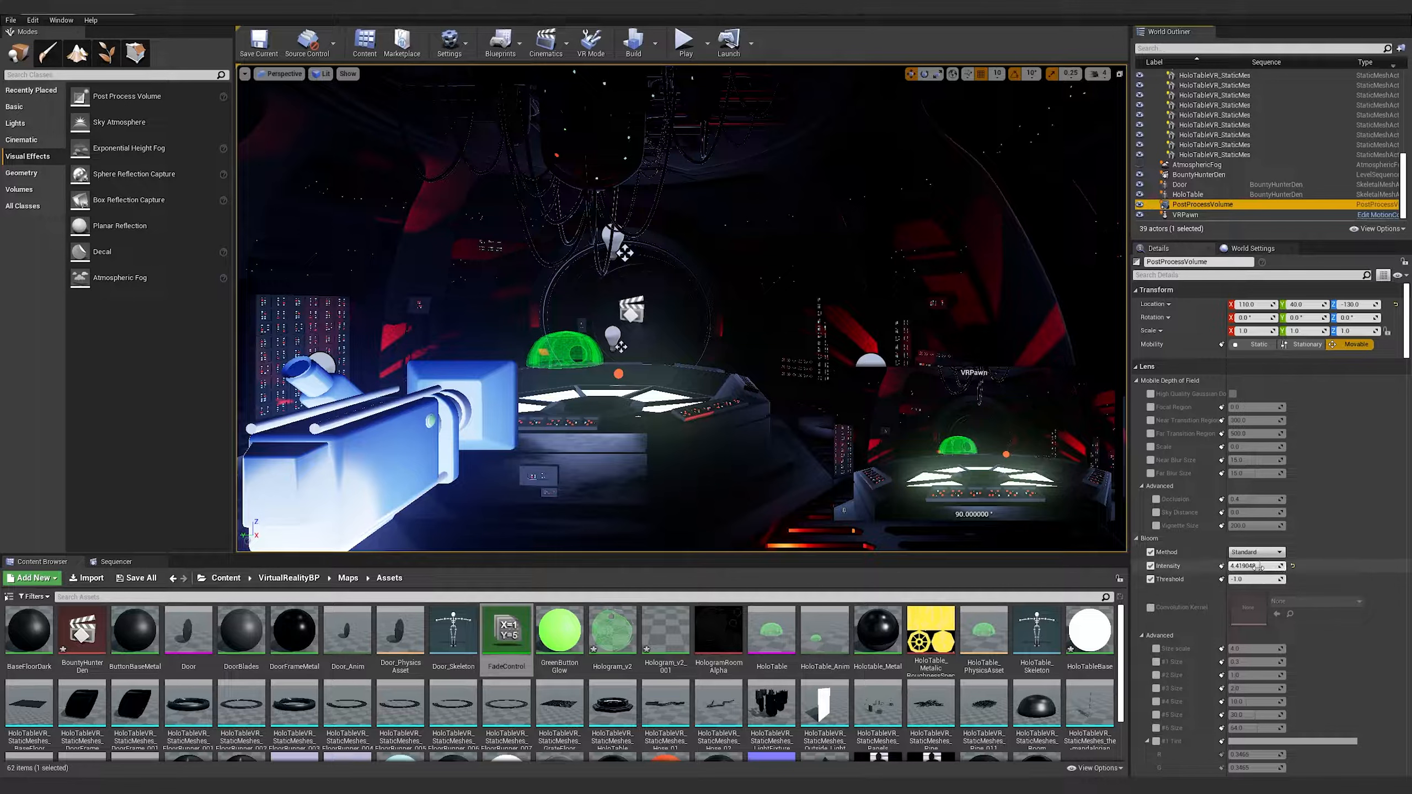
pyautogui.moveTo(1261, 568)
pyautogui.mouseDown()
pyautogui.moveTo(1274, 567)
pyautogui.moveTo(1255, 567)
pyautogui.mouseUp()
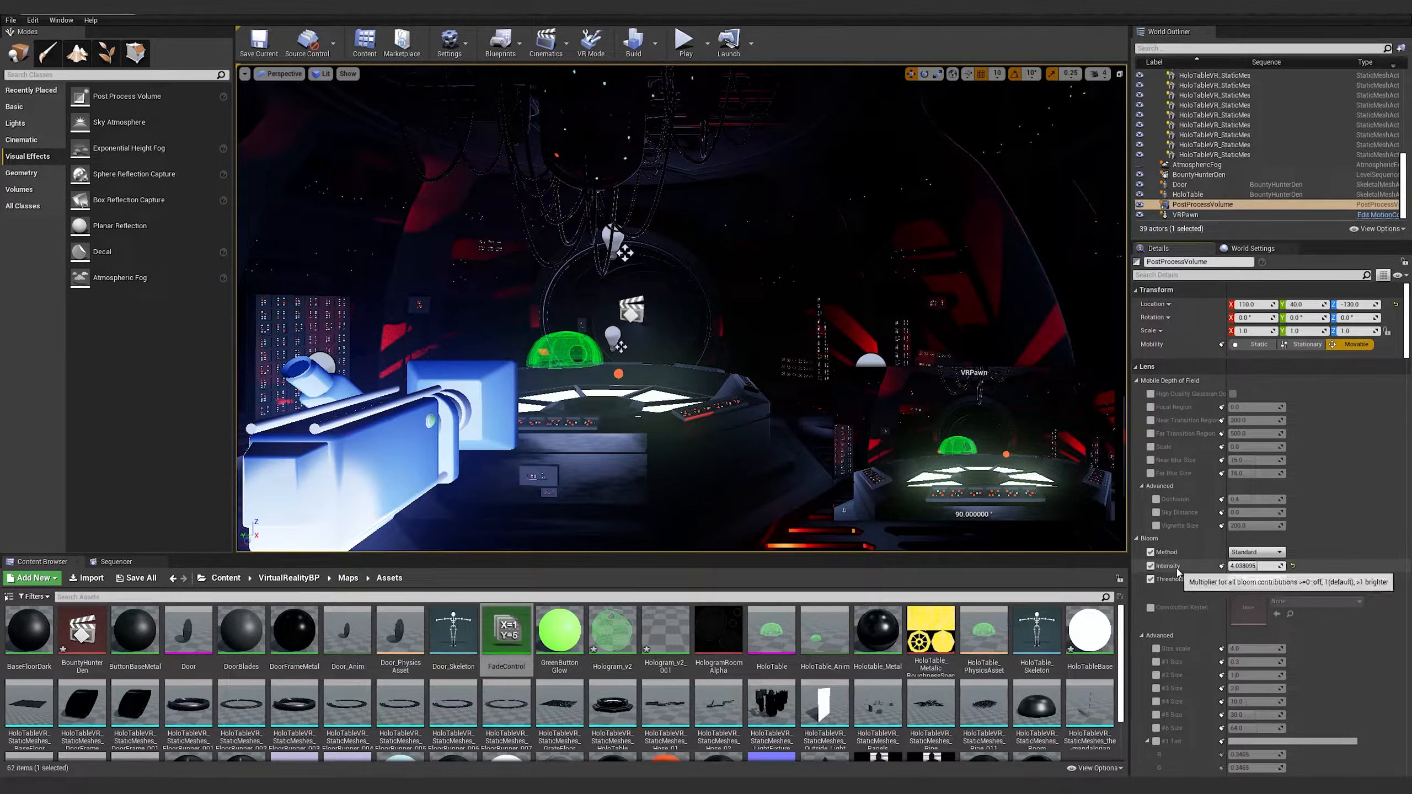
# Scrub the BountyHunterDen sequence to check the bloom during the animation, ending at frame 241
pyautogui.click(116, 561)
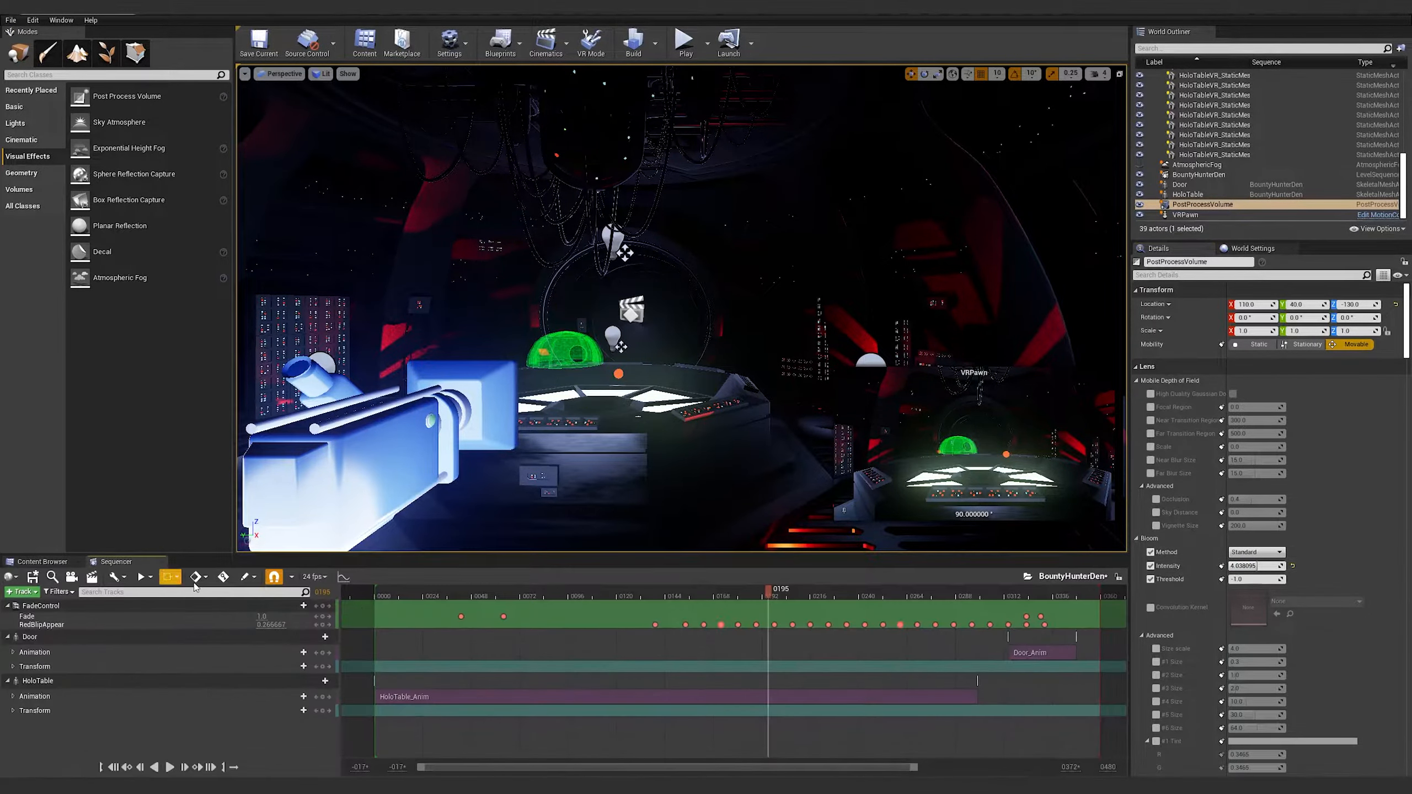
pyautogui.moveTo(766, 591); pyautogui.dragTo(1062, 589)
pyautogui.moveTo(1049, 587); pyautogui.dragTo(860, 589)
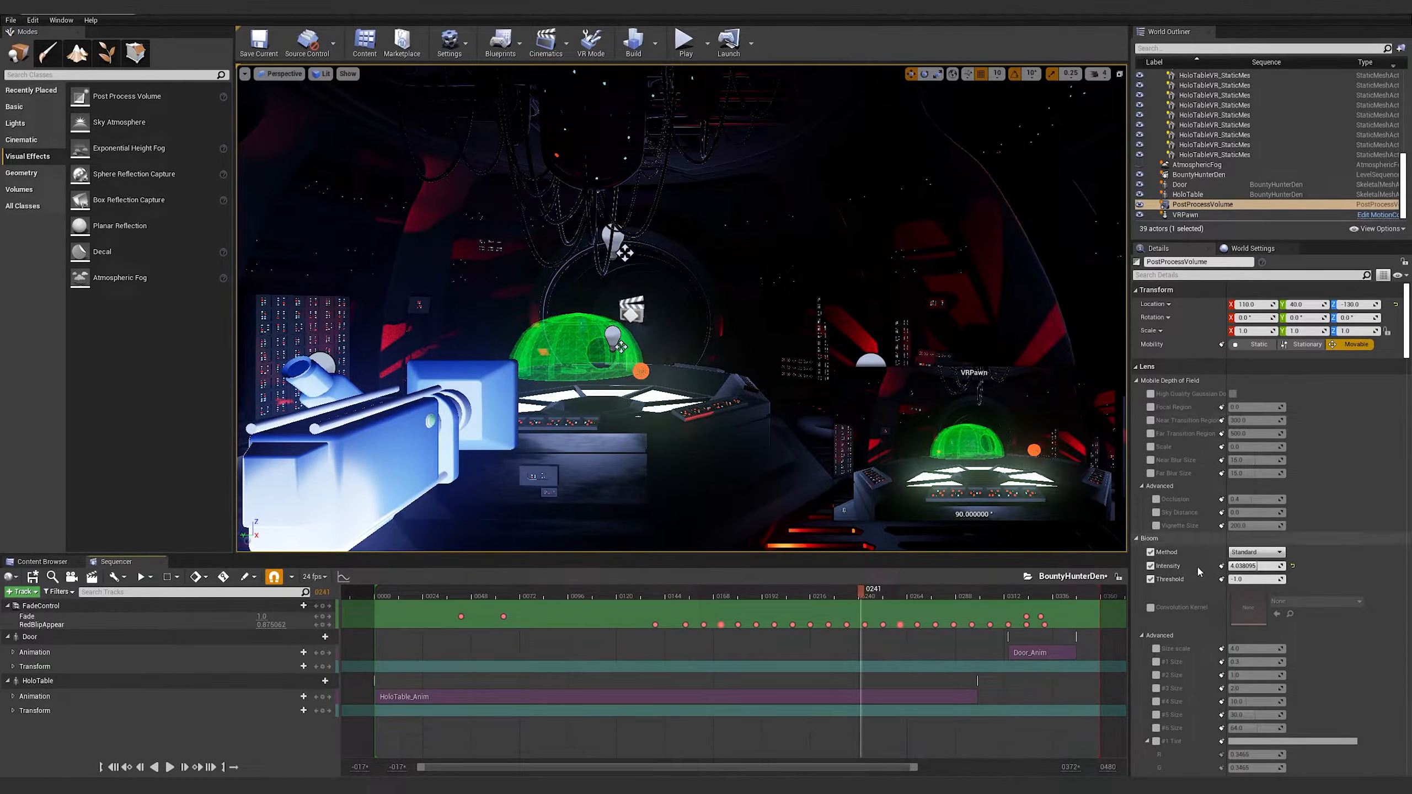
# Look through the post process volume's lens, camera, color grading, film and rendering feature settings as far as the reflections section
pyautogui.scroll(-4, 1166, 585)
pyautogui.scroll(-20, 1167, 589)
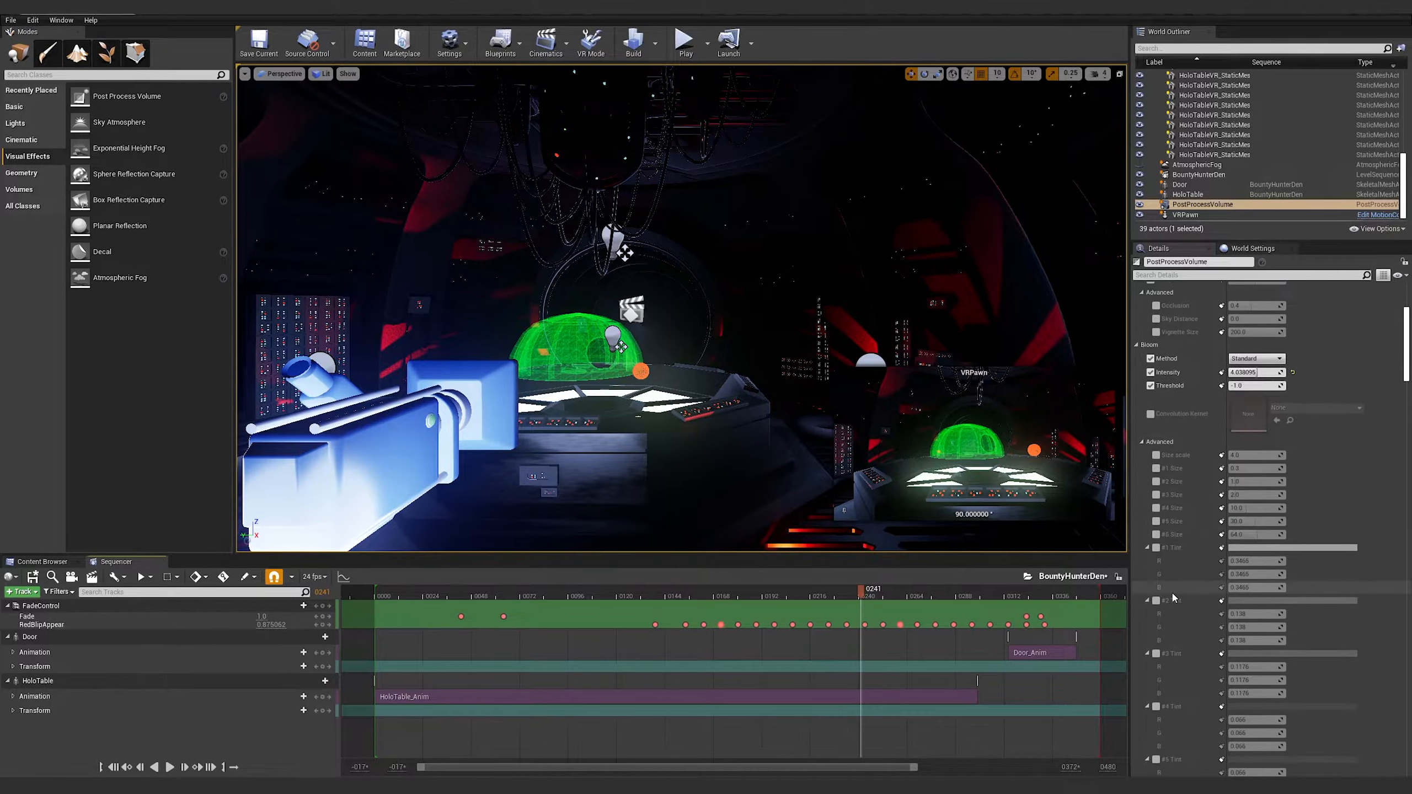
pyautogui.scroll(-13, 1192, 589)
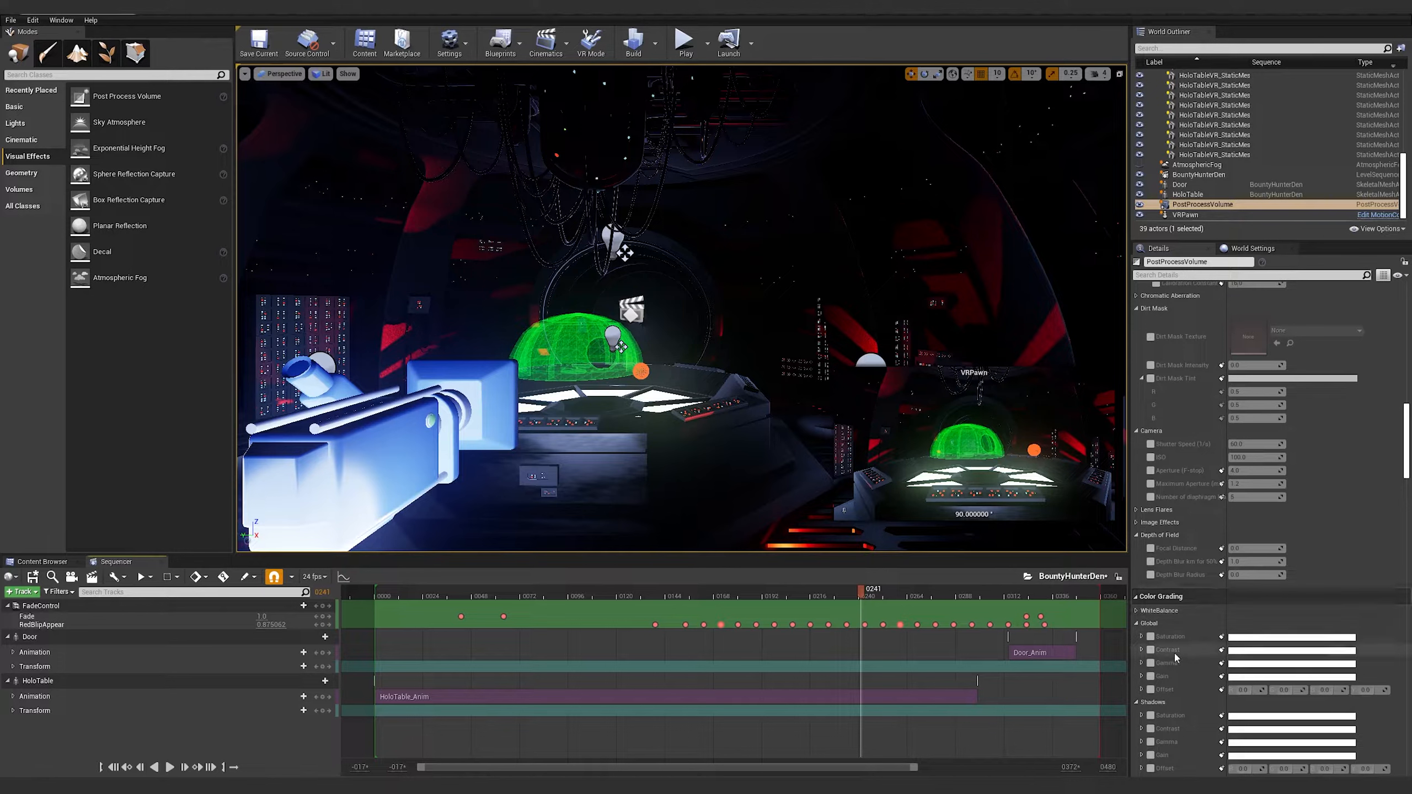
pyautogui.scroll(-4, 1182, 606)
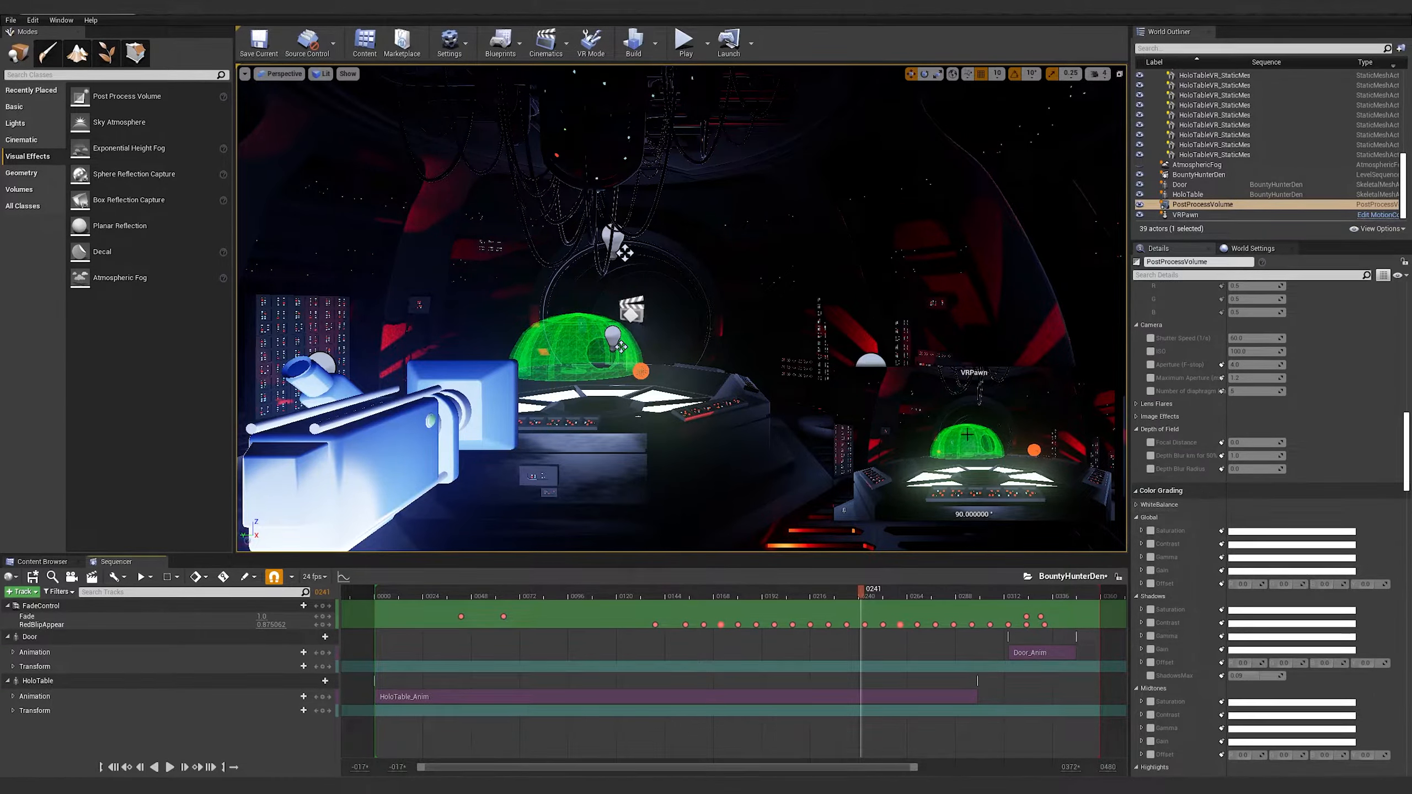
pyautogui.scroll(-18, 1174, 590)
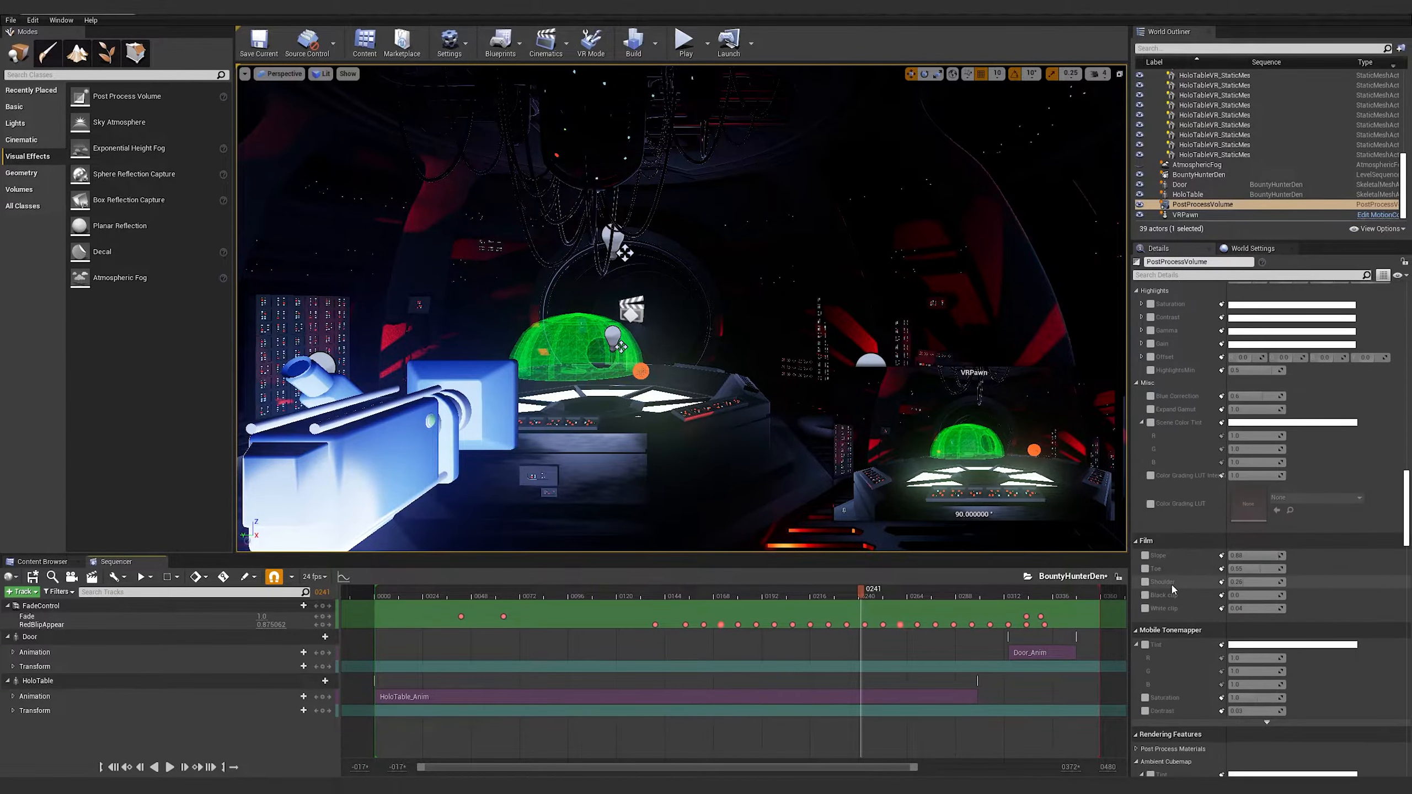
pyautogui.scroll(-15, 1172, 588)
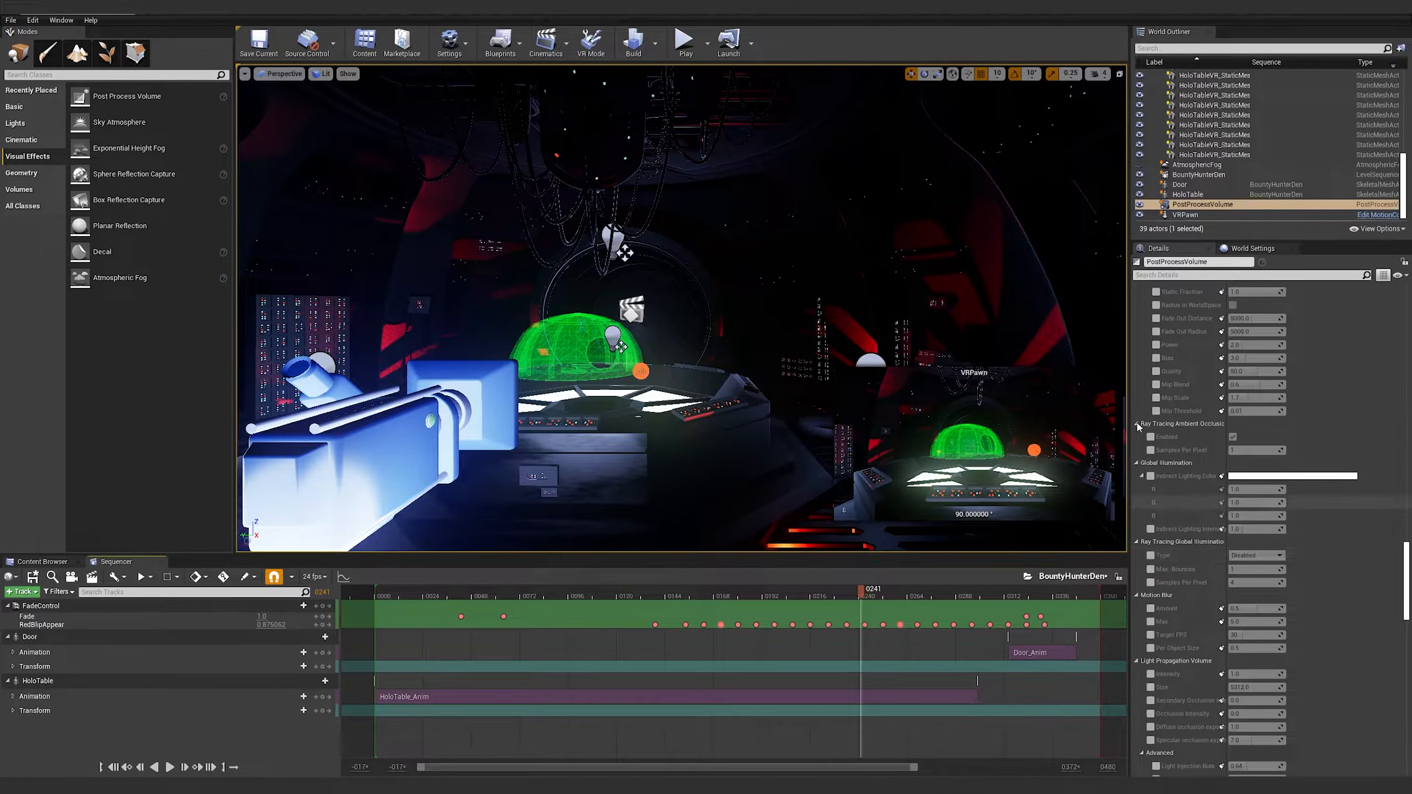
pyautogui.moveTo(767, 427); pyautogui.dragTo(817, 478, button='right')
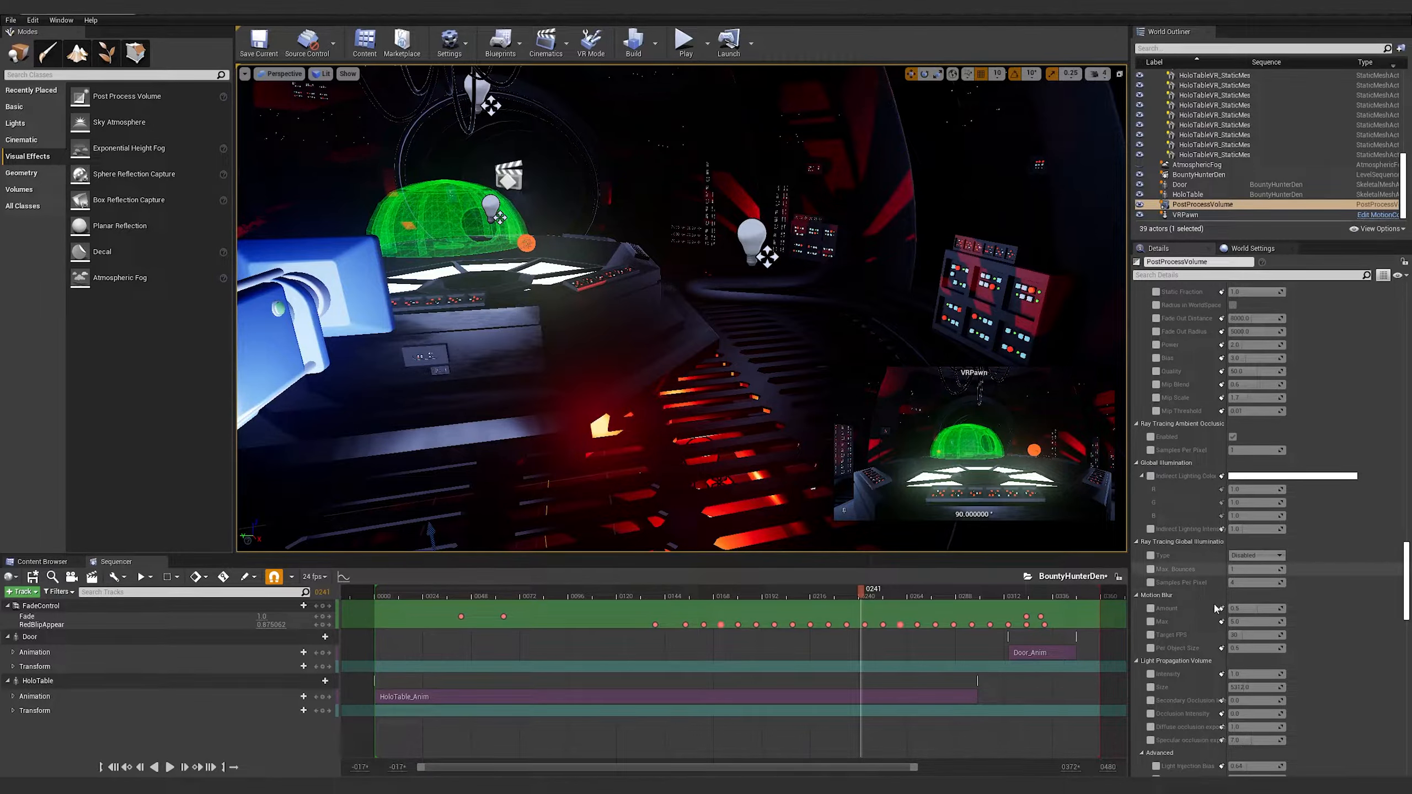
pyautogui.scroll(-4, 1188, 621)
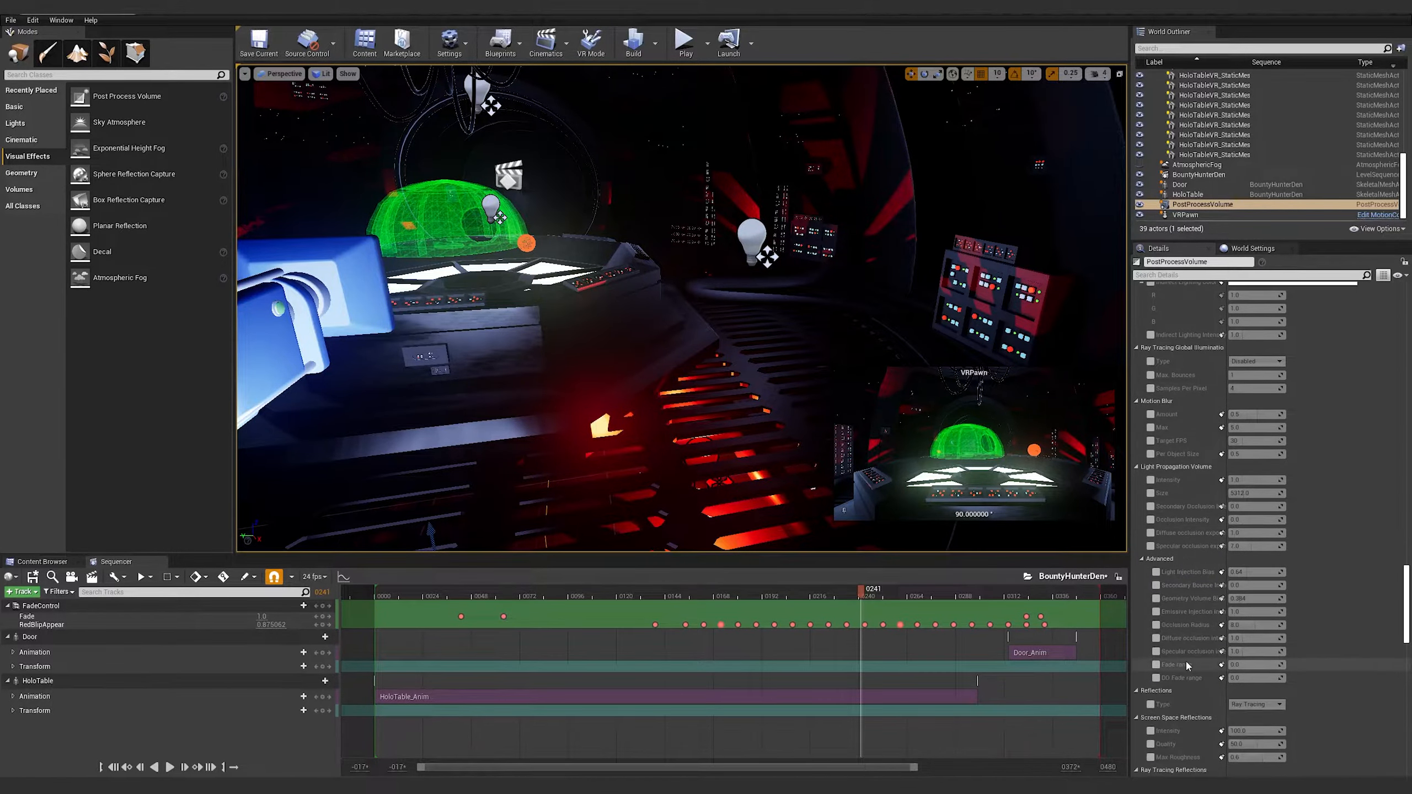
pyautogui.scroll(-2, 1163, 668)
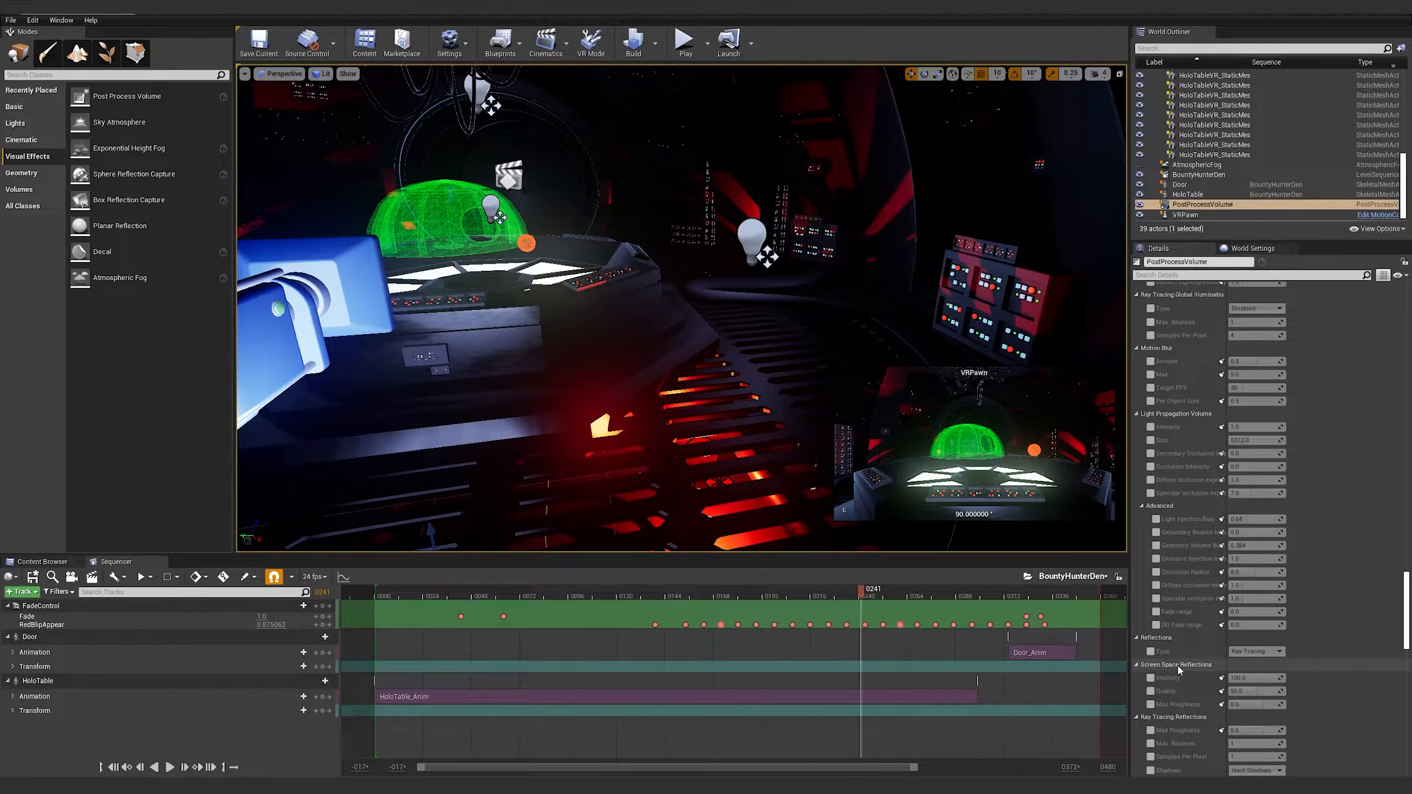
pyautogui.scroll(-1, 1179, 669)
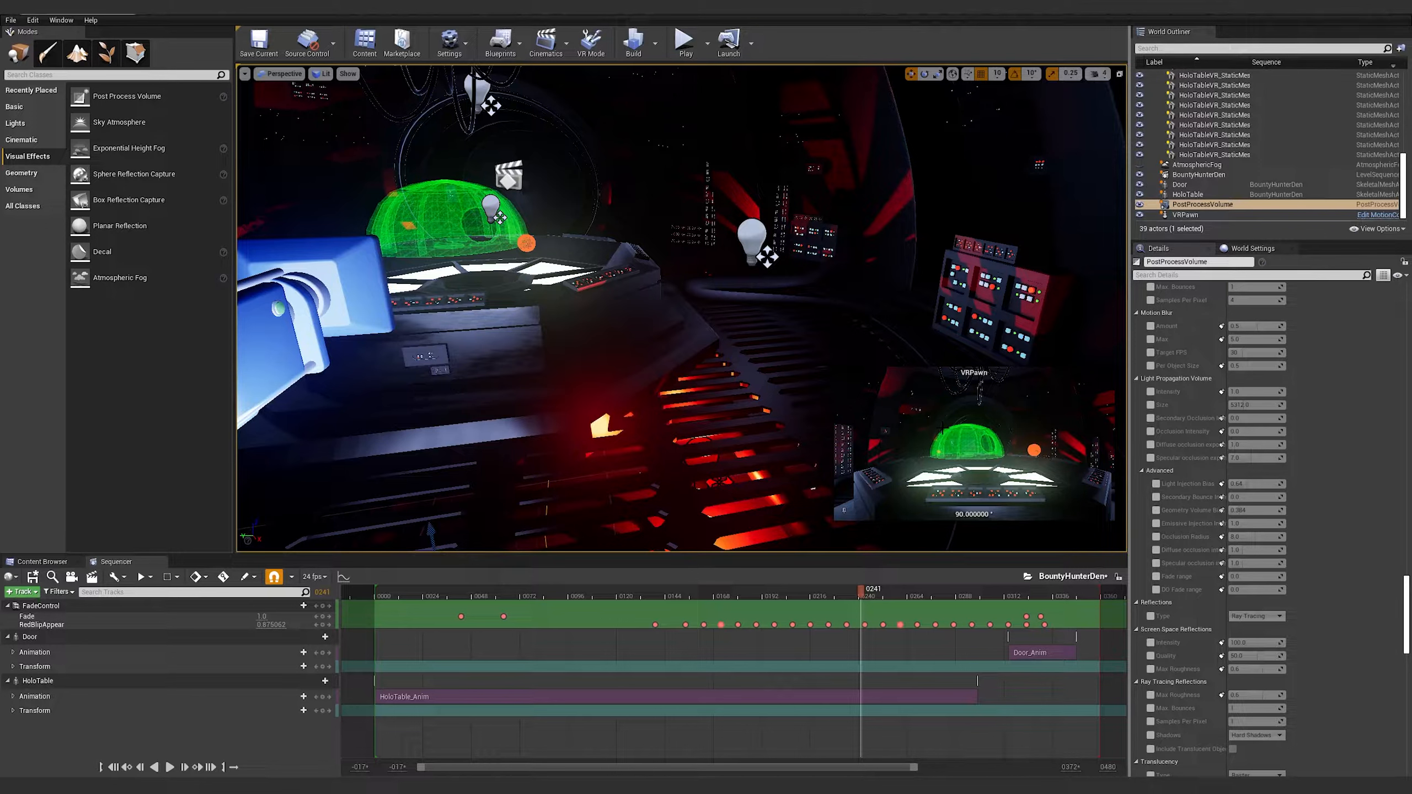
# Override the volume's reflections type to Screen Space and enable the Intensity, Quality and Max Roughness overrides for screen space reflections
pyautogui.click(1151, 617)
pyautogui.click(1256, 616)
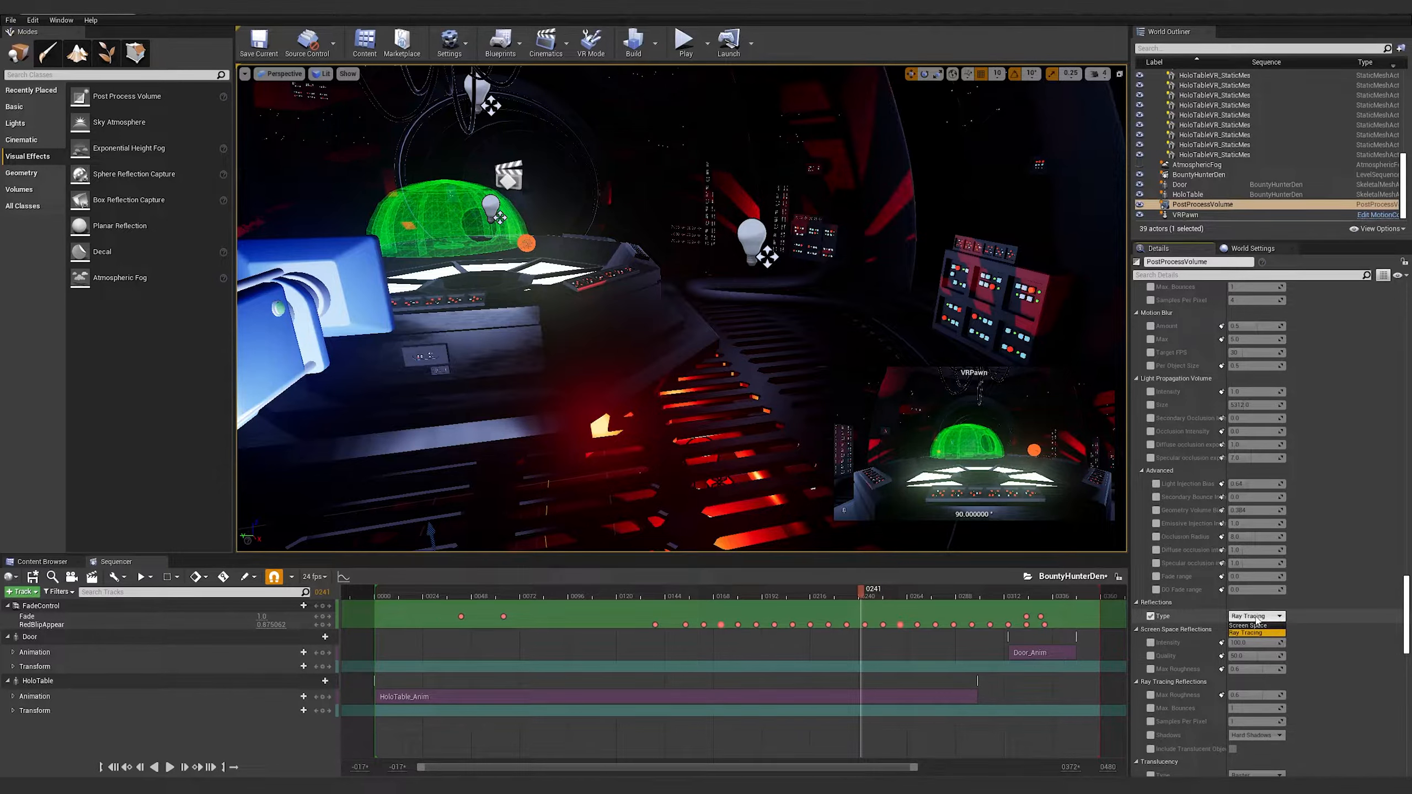
pyautogui.click(1258, 628)
pyautogui.click(1150, 643)
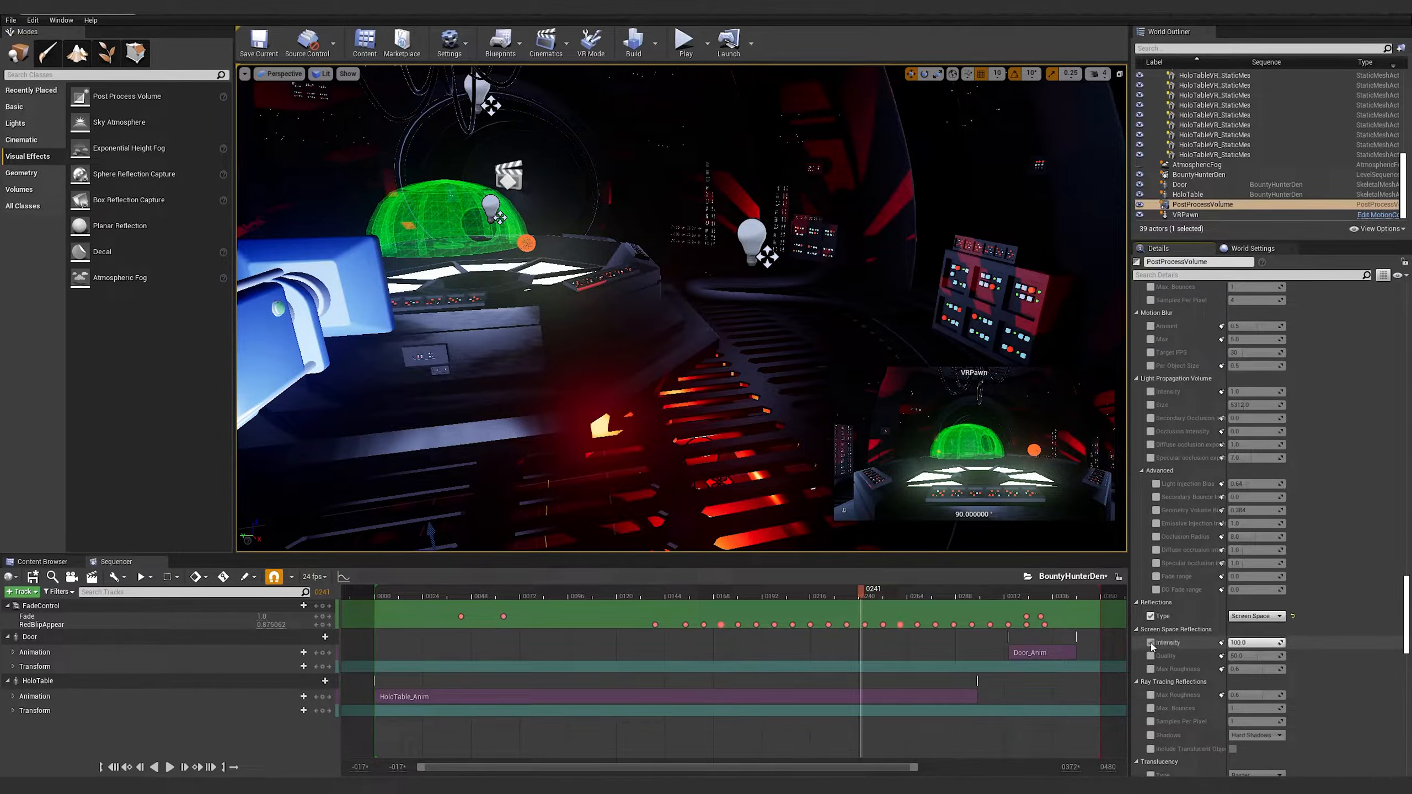
pyautogui.click(1151, 656)
pyautogui.click(1151, 669)
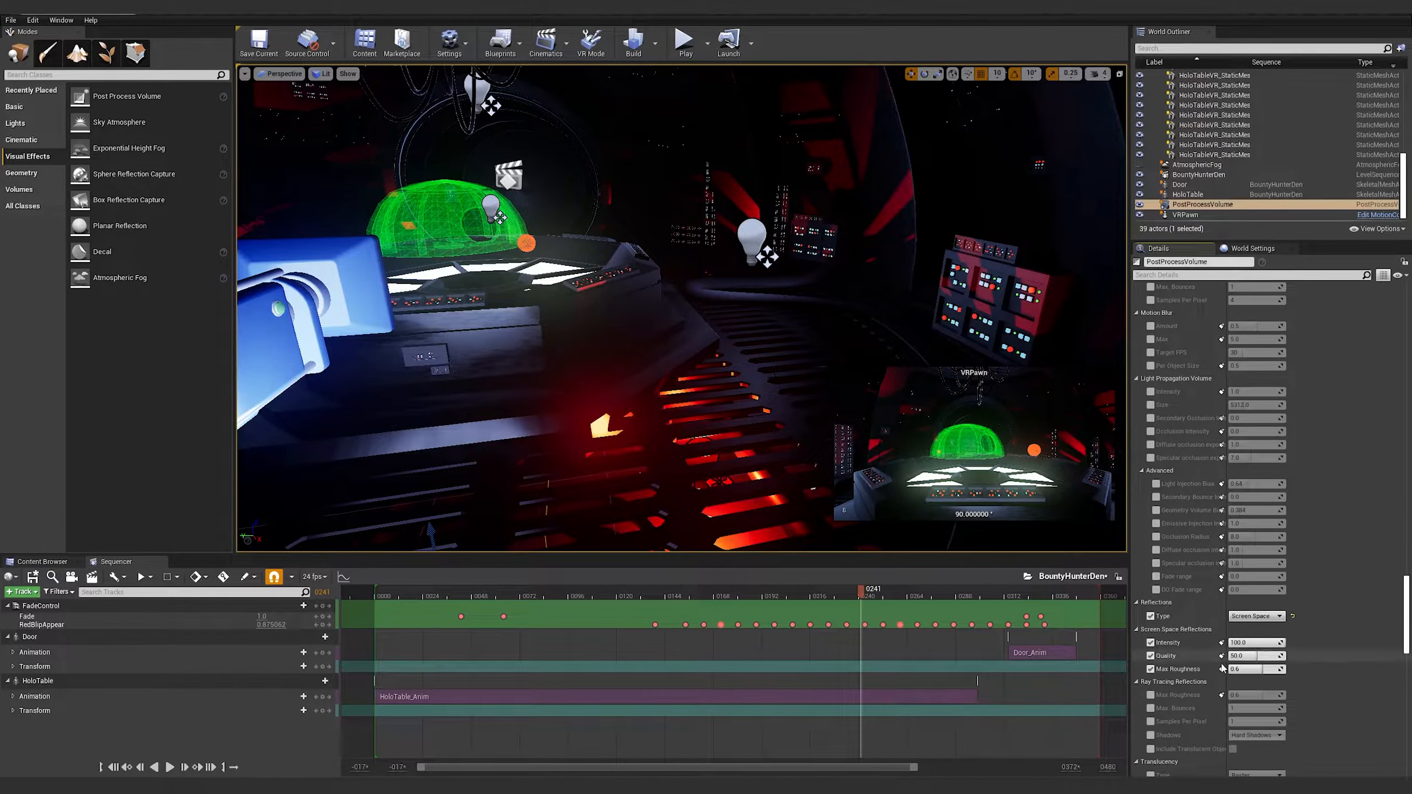
pyautogui.moveTo(722, 334); pyautogui.dragTo(676, 304, button='right')
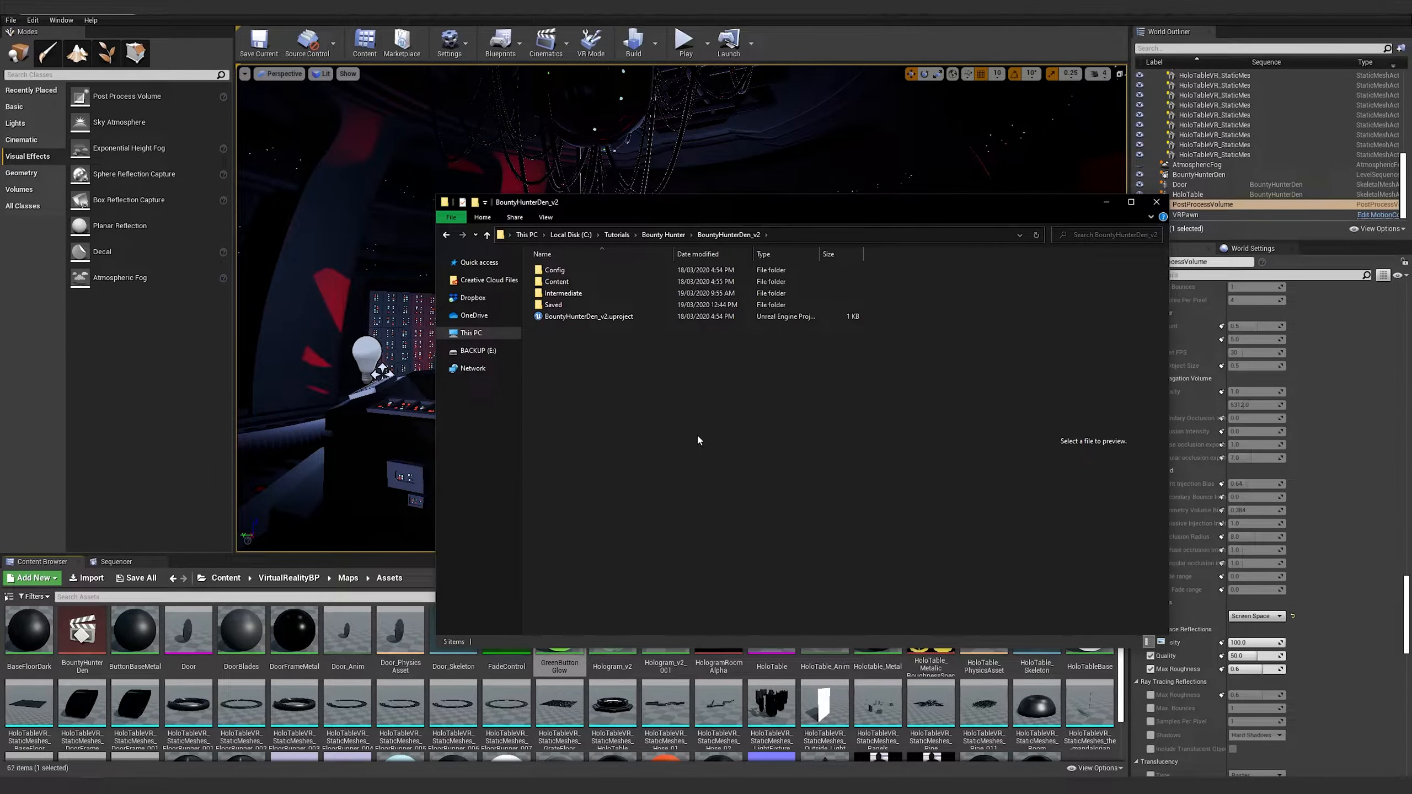
# Open DefaultScalability.ini from the BountyHunterDen_v2 project's Config folder in Notepad
pyautogui.doubleClick(564, 273)
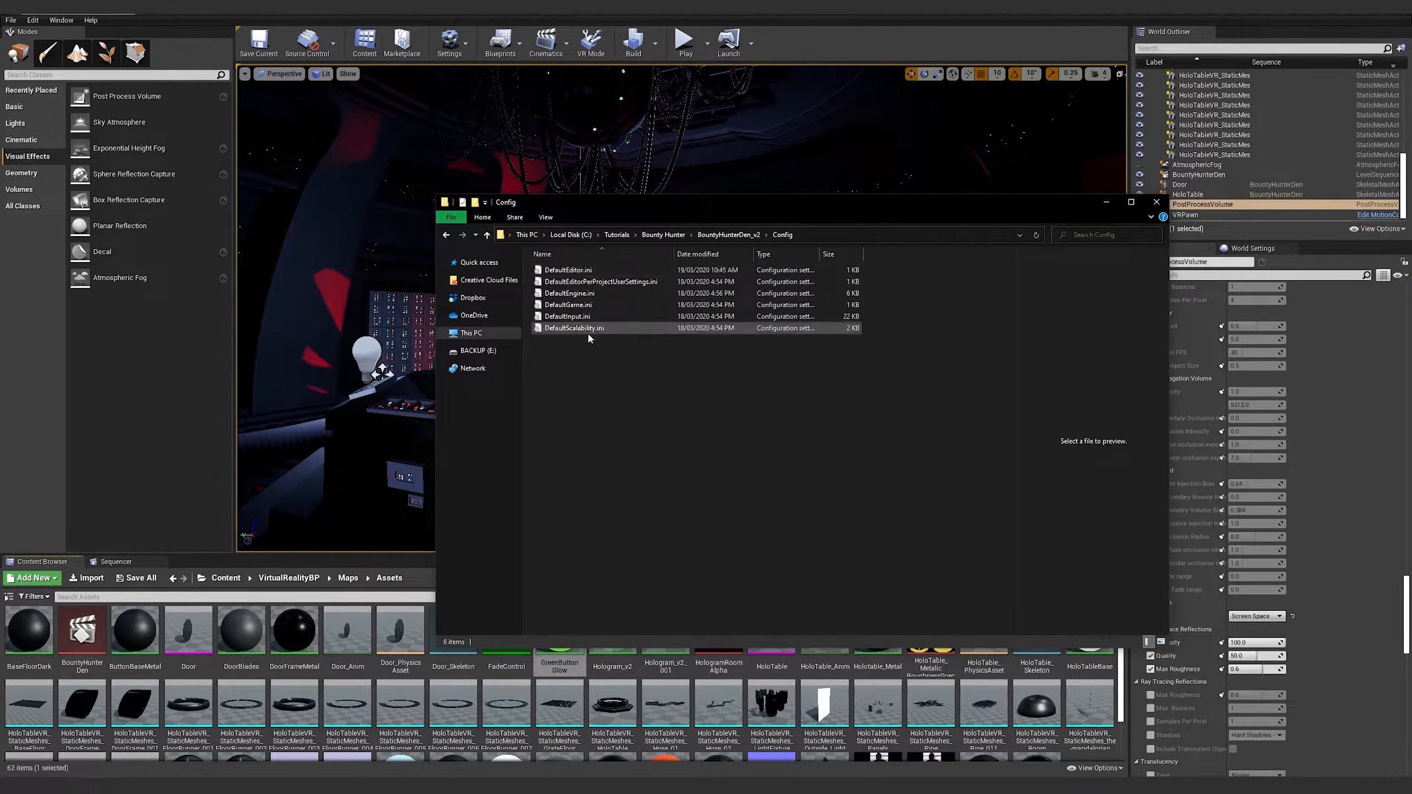
pyautogui.click(602, 330)
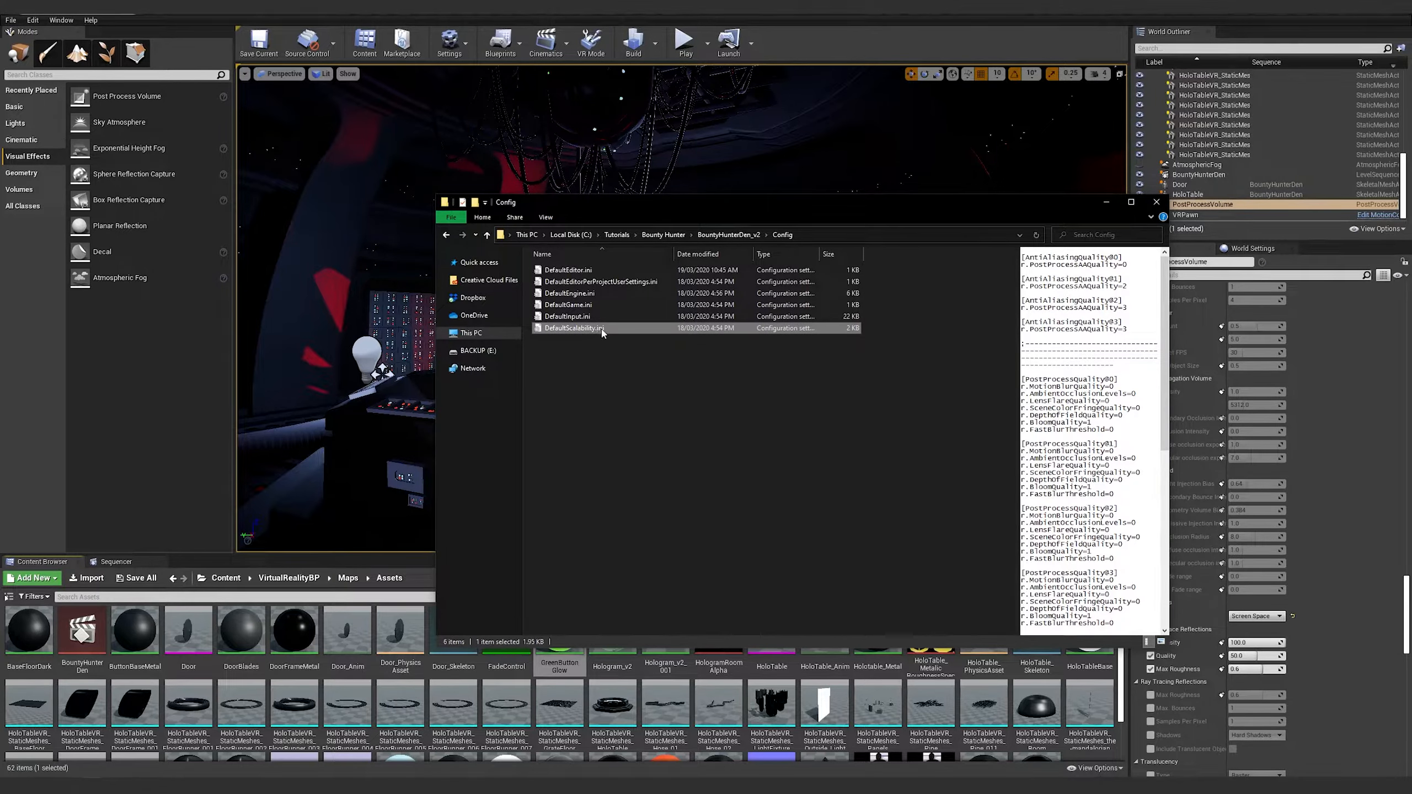
pyautogui.click(607, 367)
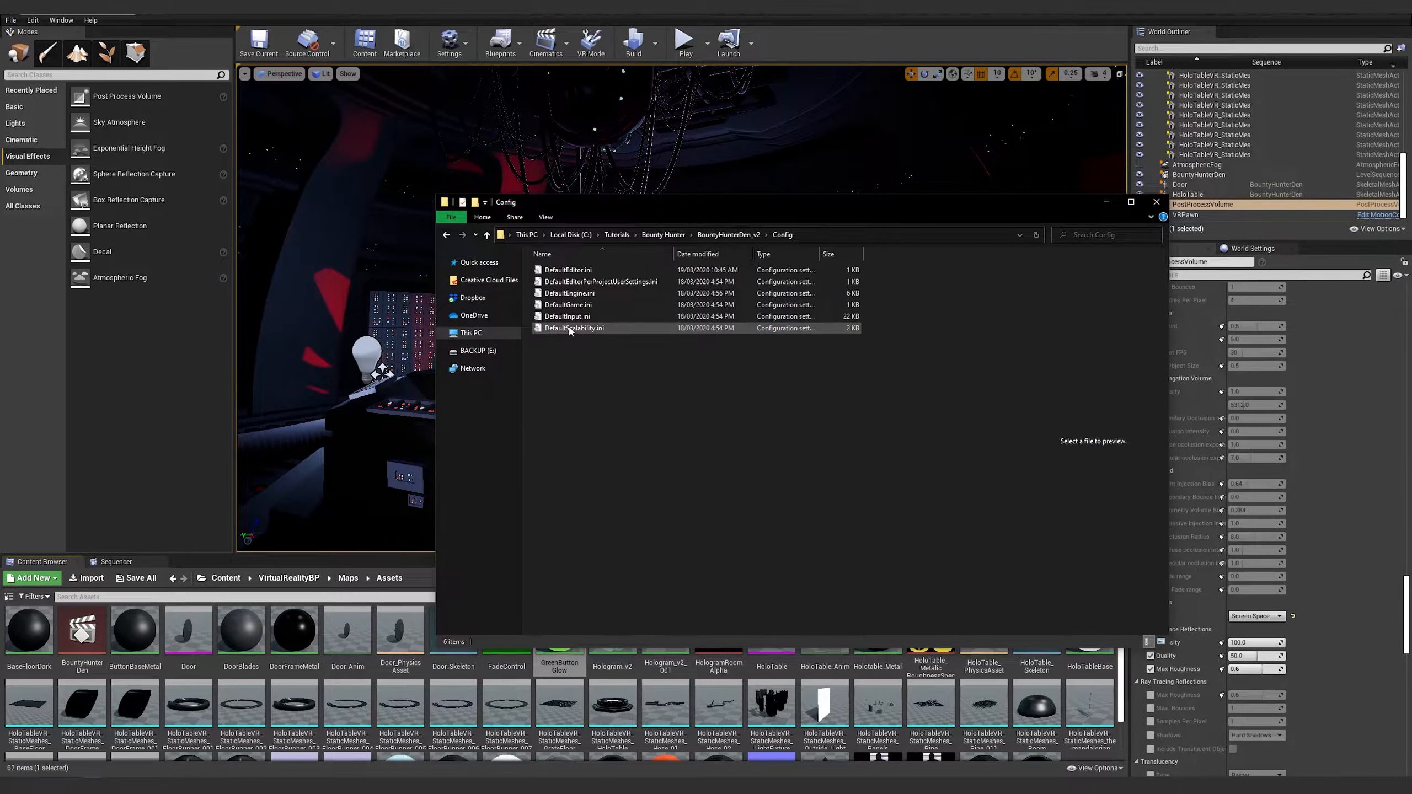
pyautogui.click(569, 330)
pyautogui.rightClick(578, 330)
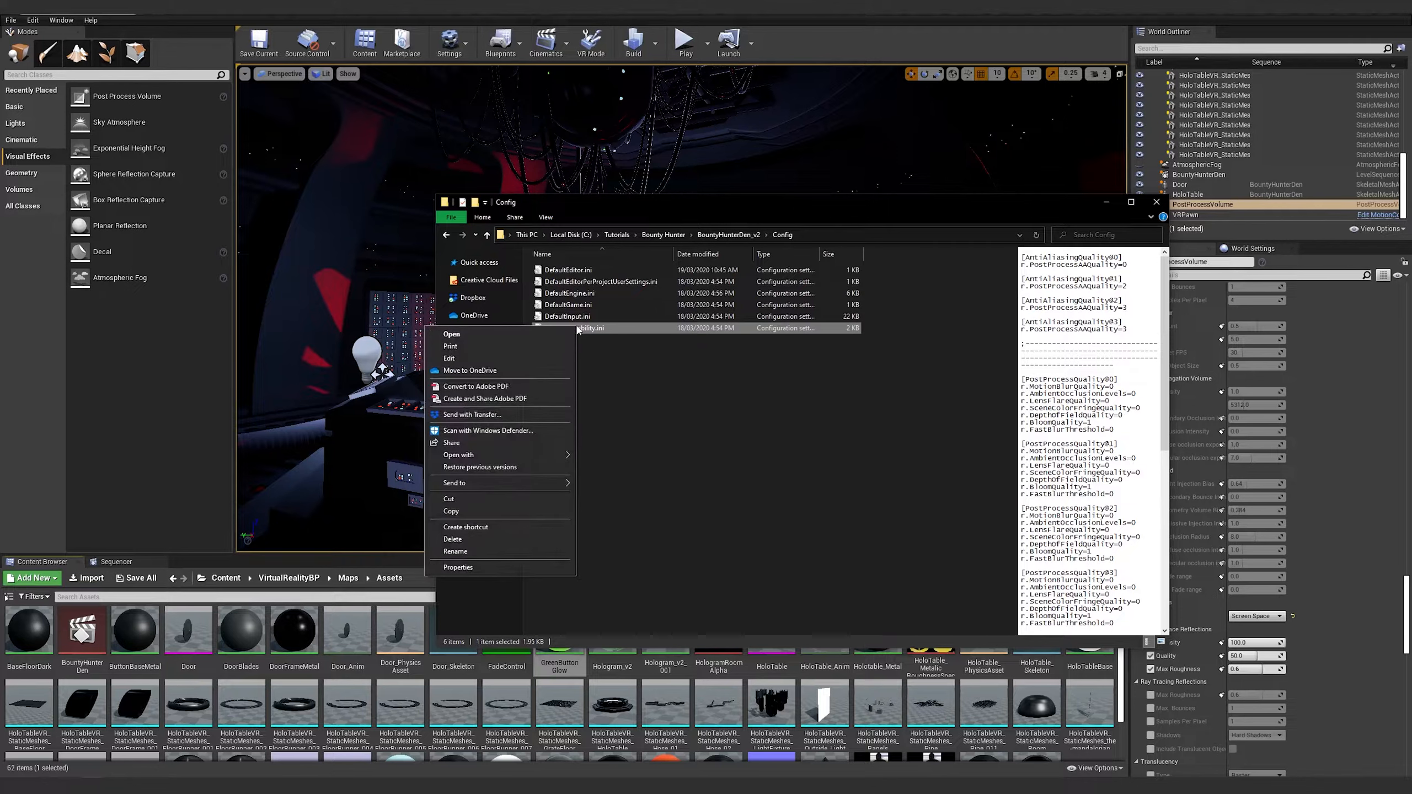
pyautogui.moveTo(514, 456)
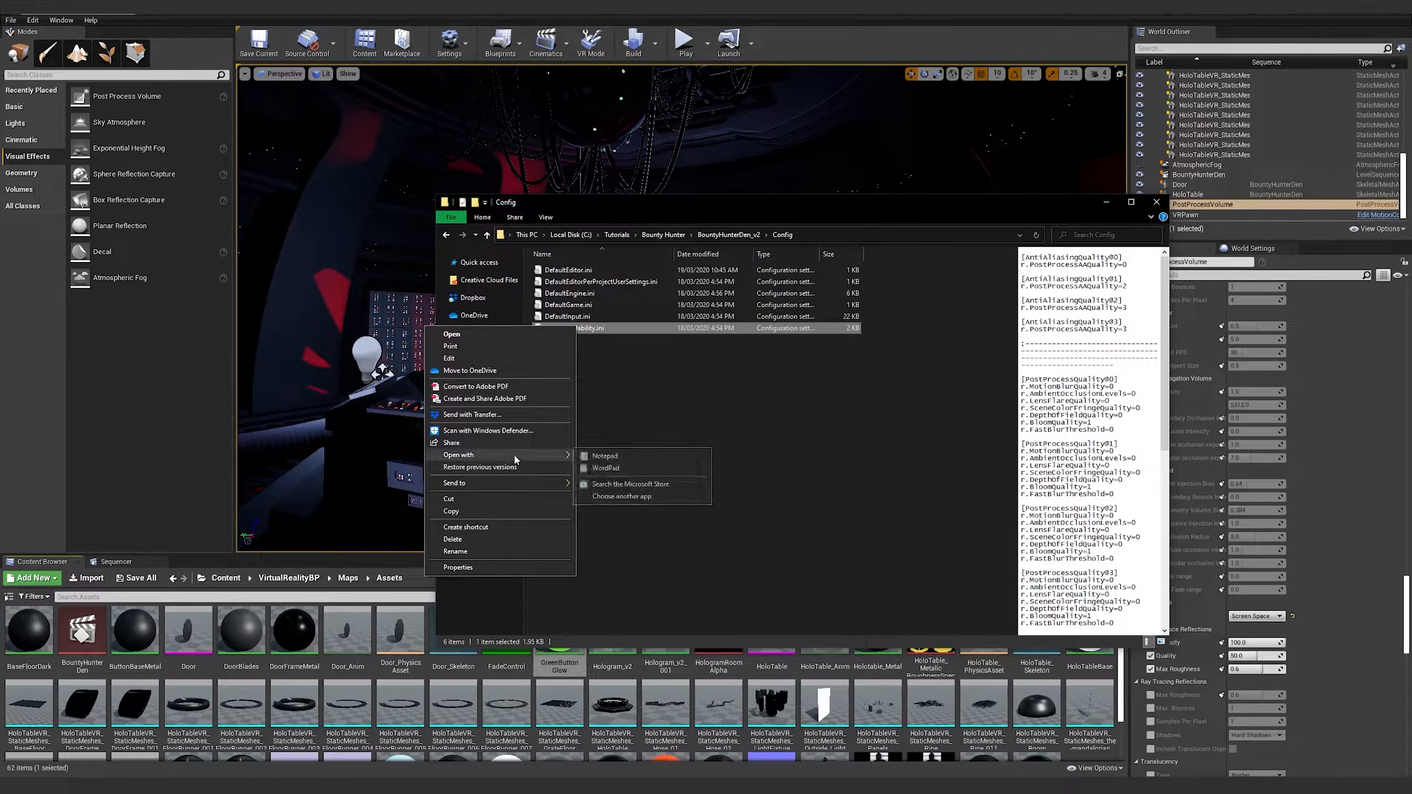
pyautogui.click(606, 456)
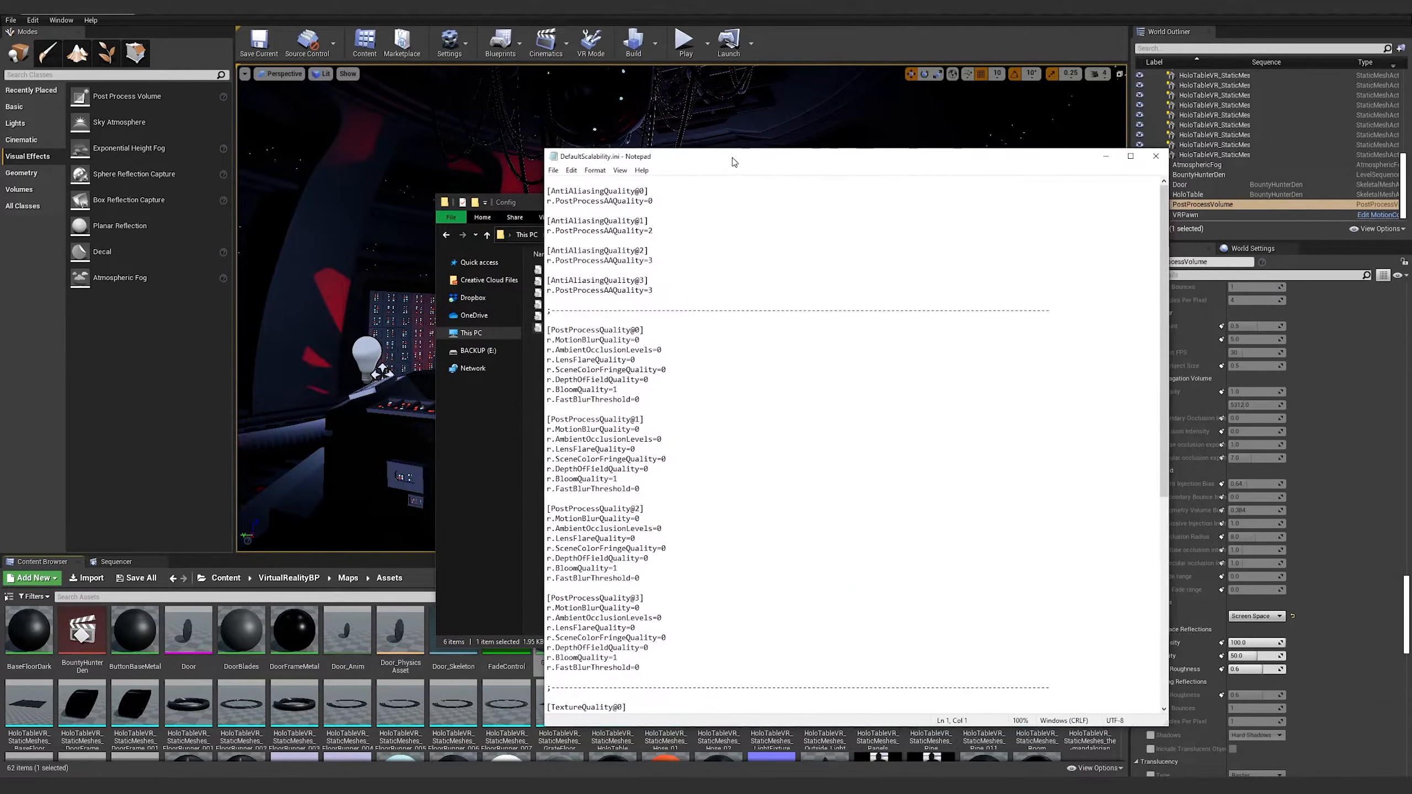
# Set r.SSR.Quality to 1 in all four EffectsQuality sections, @0 through @3, of DefaultScalability.ini
pyautogui.scroll(-12, 732, 441)
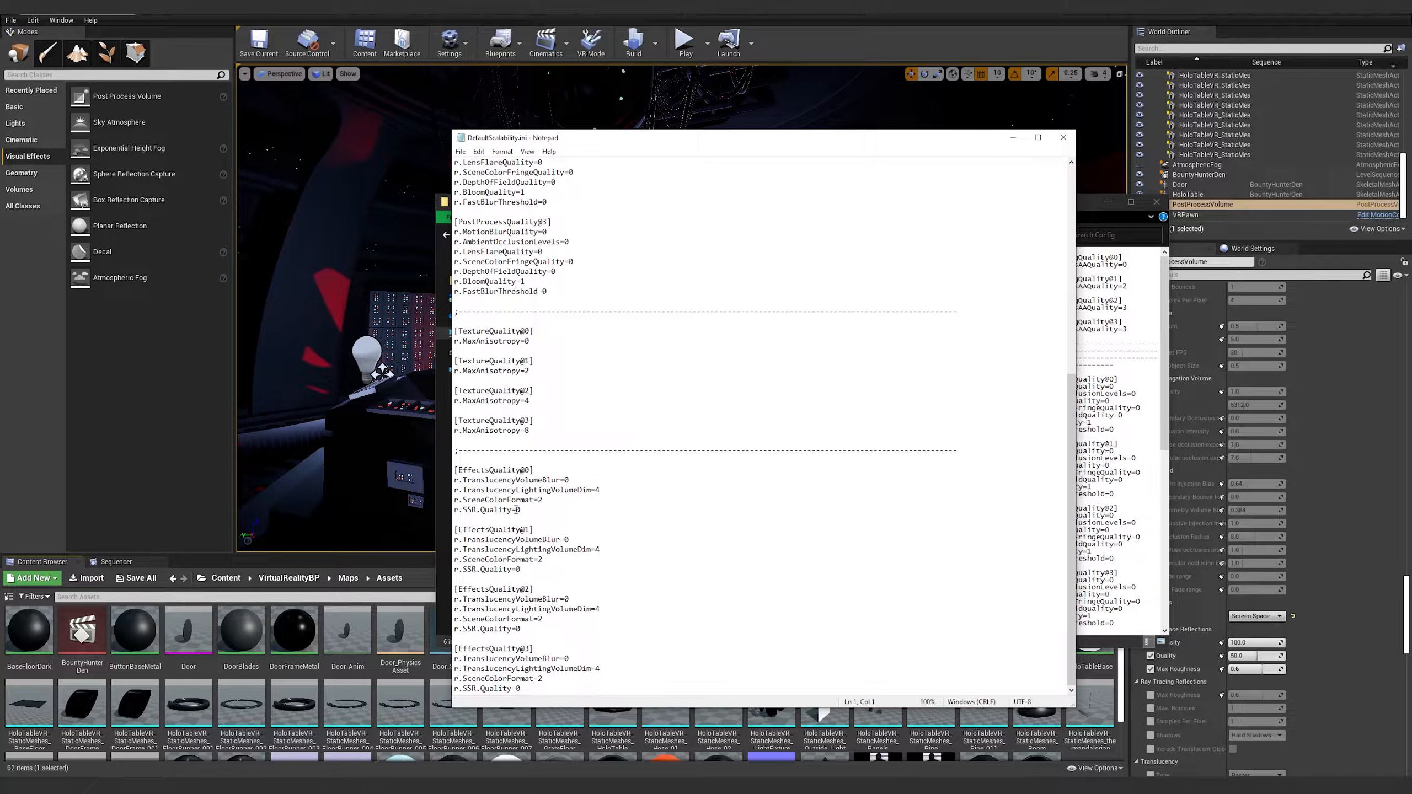
pyautogui.click(516, 568)
pyautogui.click(523, 510)
pyautogui.press('BackSpace')
pyautogui.write('1')
pyautogui.press('BackSpace')
pyautogui.write('1')
pyautogui.press('BackSpace')
pyautogui.write('1')
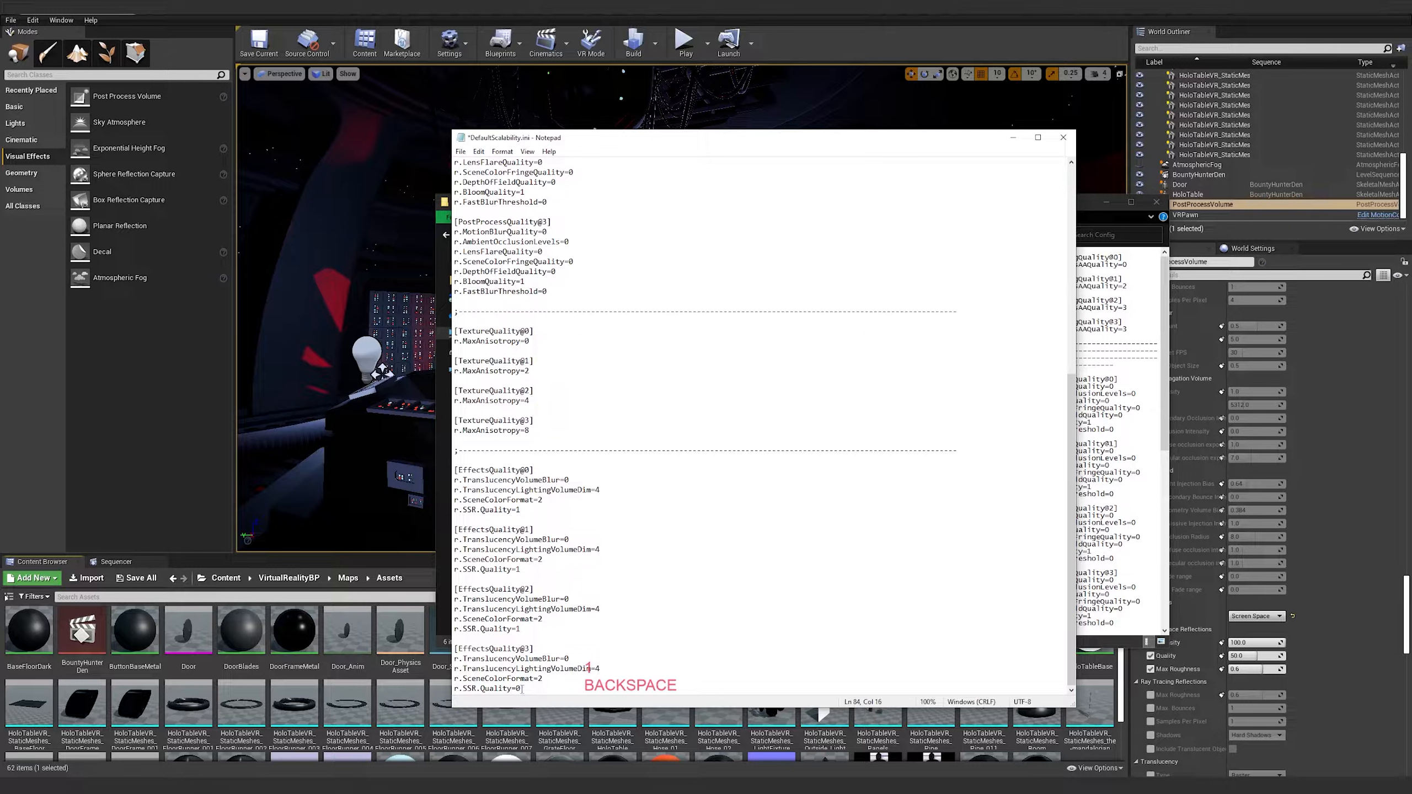
pyautogui.press('BackSpace')
pyautogui.write('1')
# Save DefaultScalability.ini, close it and the Config folder window, and return to Unreal Editor
pyautogui.click(461, 151)
pyautogui.click(473, 201)
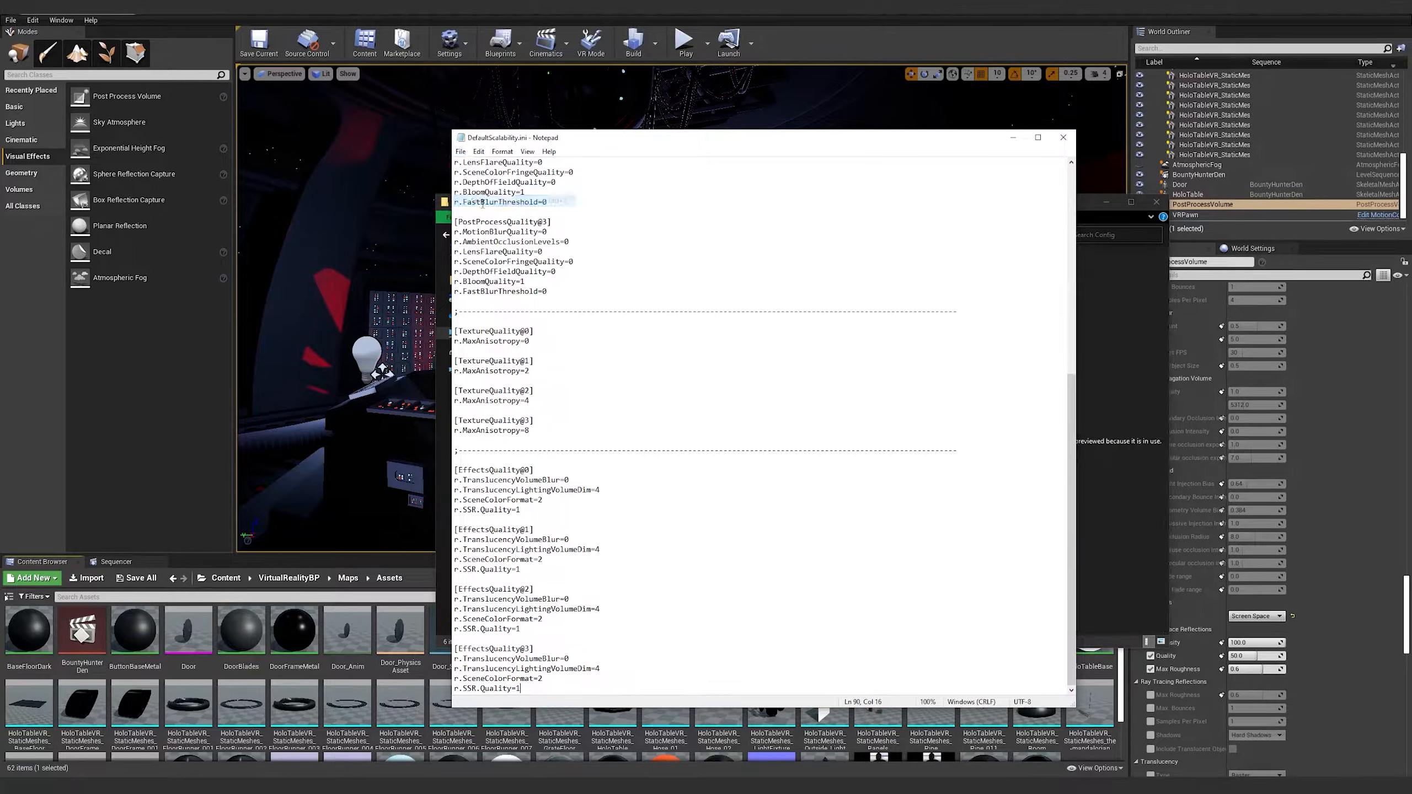
pyautogui.click(1063, 137)
pyautogui.click(1157, 202)
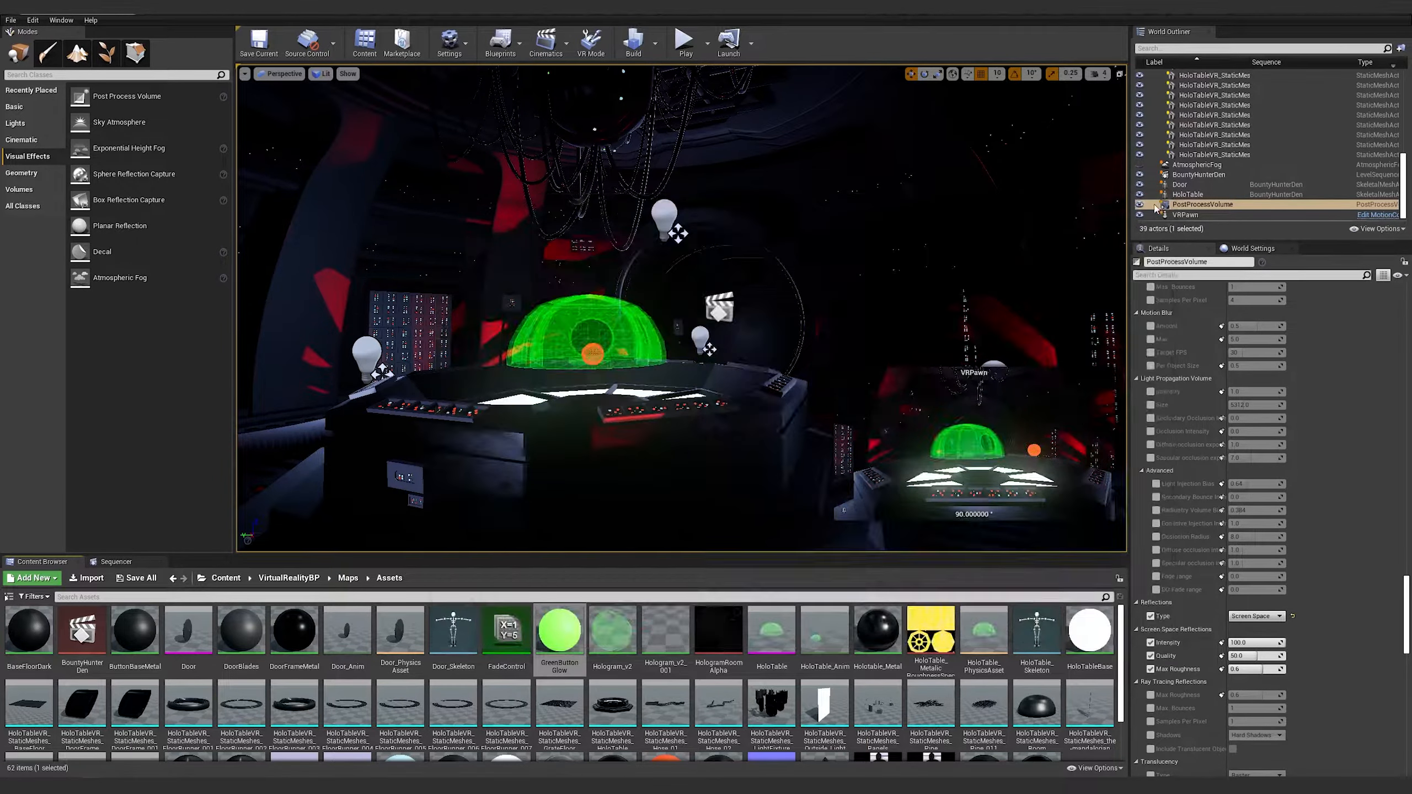
# Toggle the screen space reflections Intensity override off and on again to compare the reflections in the room
pyautogui.click(1150, 643)
pyautogui.click(1151, 643)
pyautogui.moveTo(682, 309); pyautogui.dragTo(717, 307, button='right')
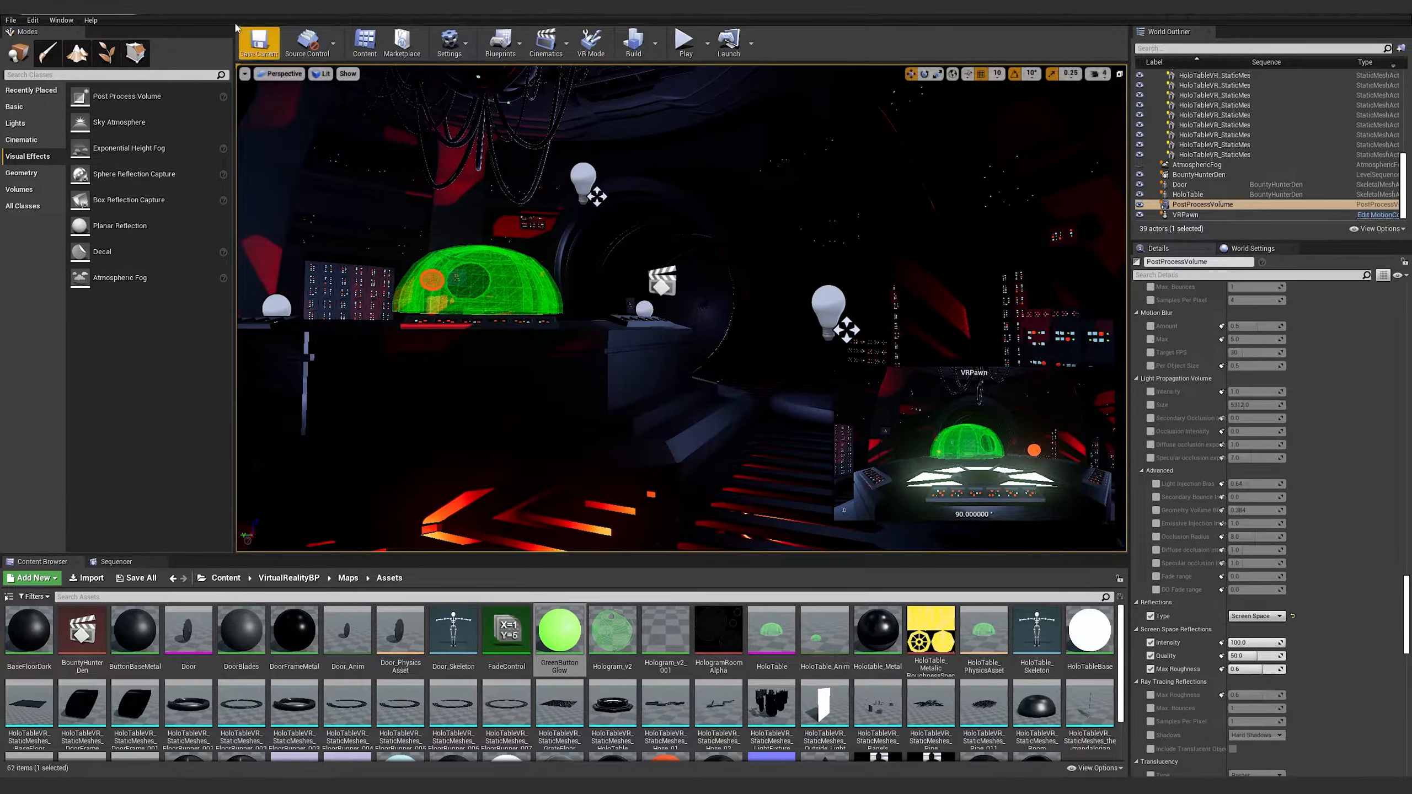
# Reopen the BountyHunterDen_v2 project, saving the modified BountyHunterDen level
pyautogui.click(11, 20)
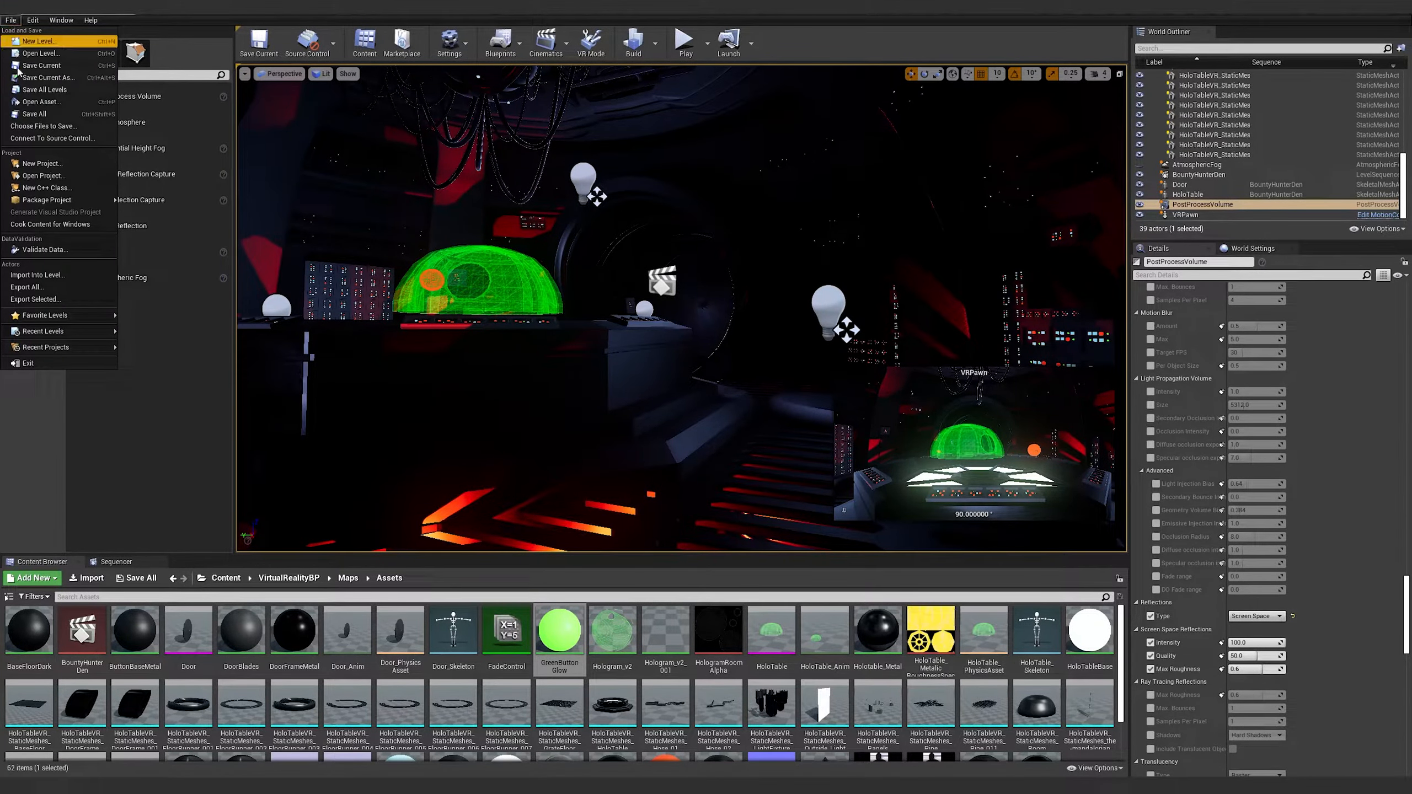
pyautogui.click(55, 176)
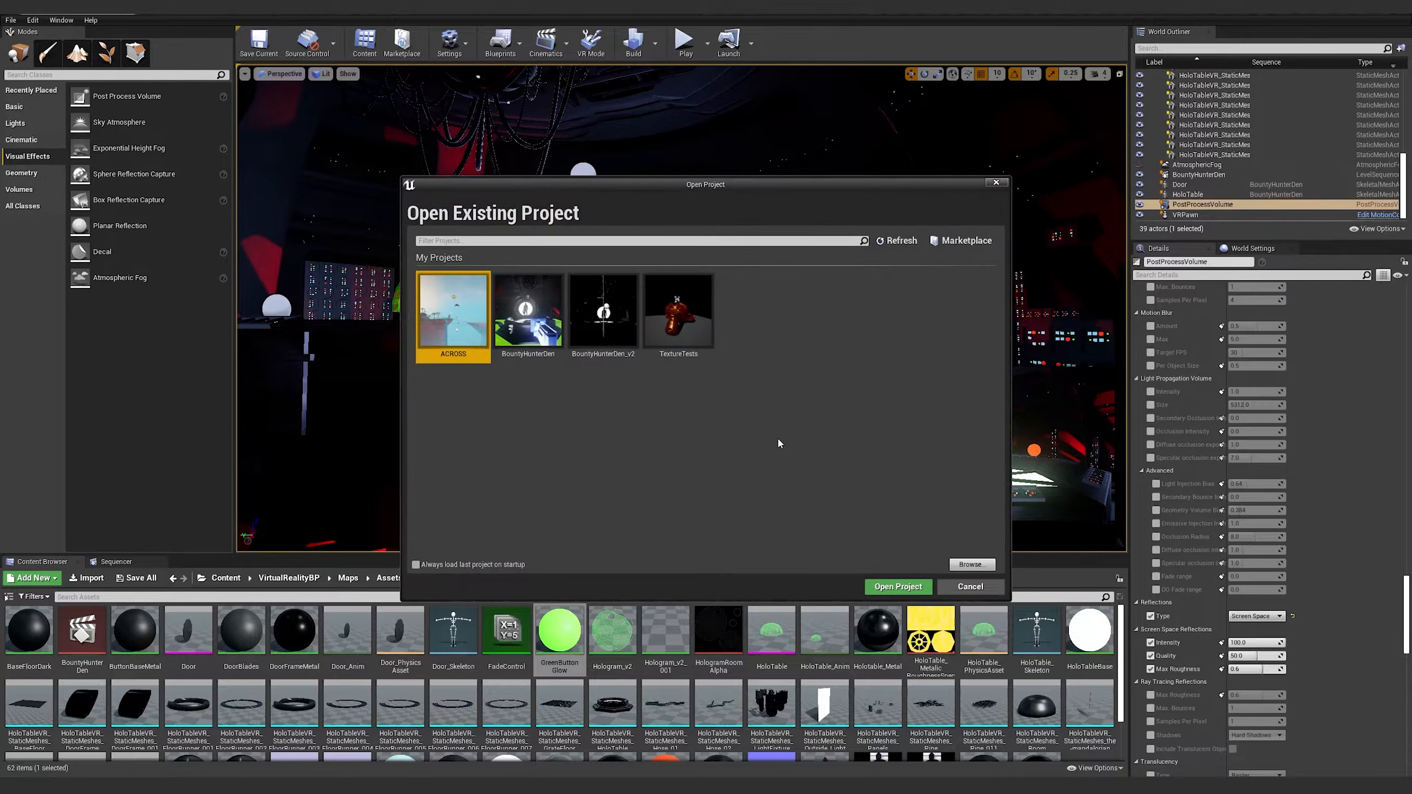
pyautogui.doubleClick(613, 293)
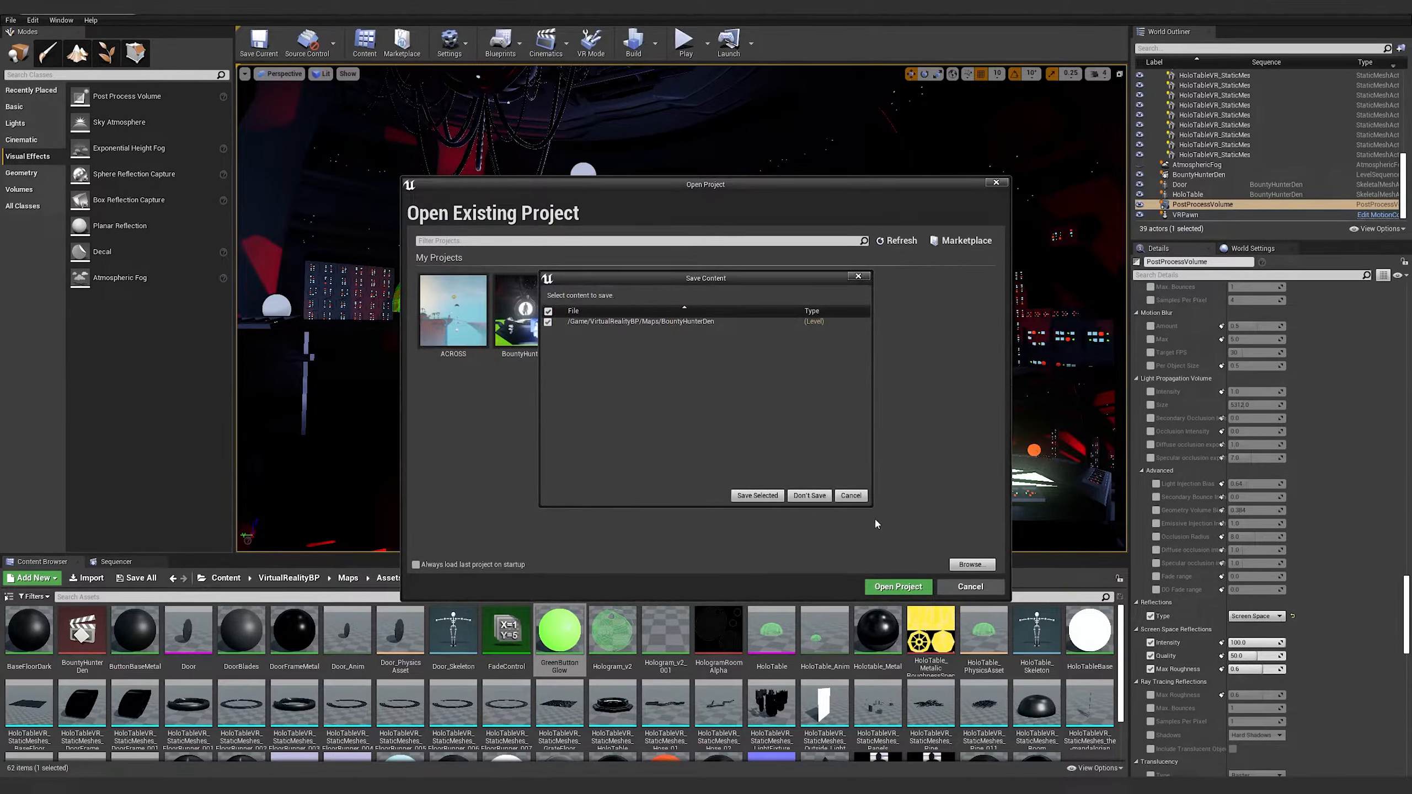
pyautogui.click(754, 494)
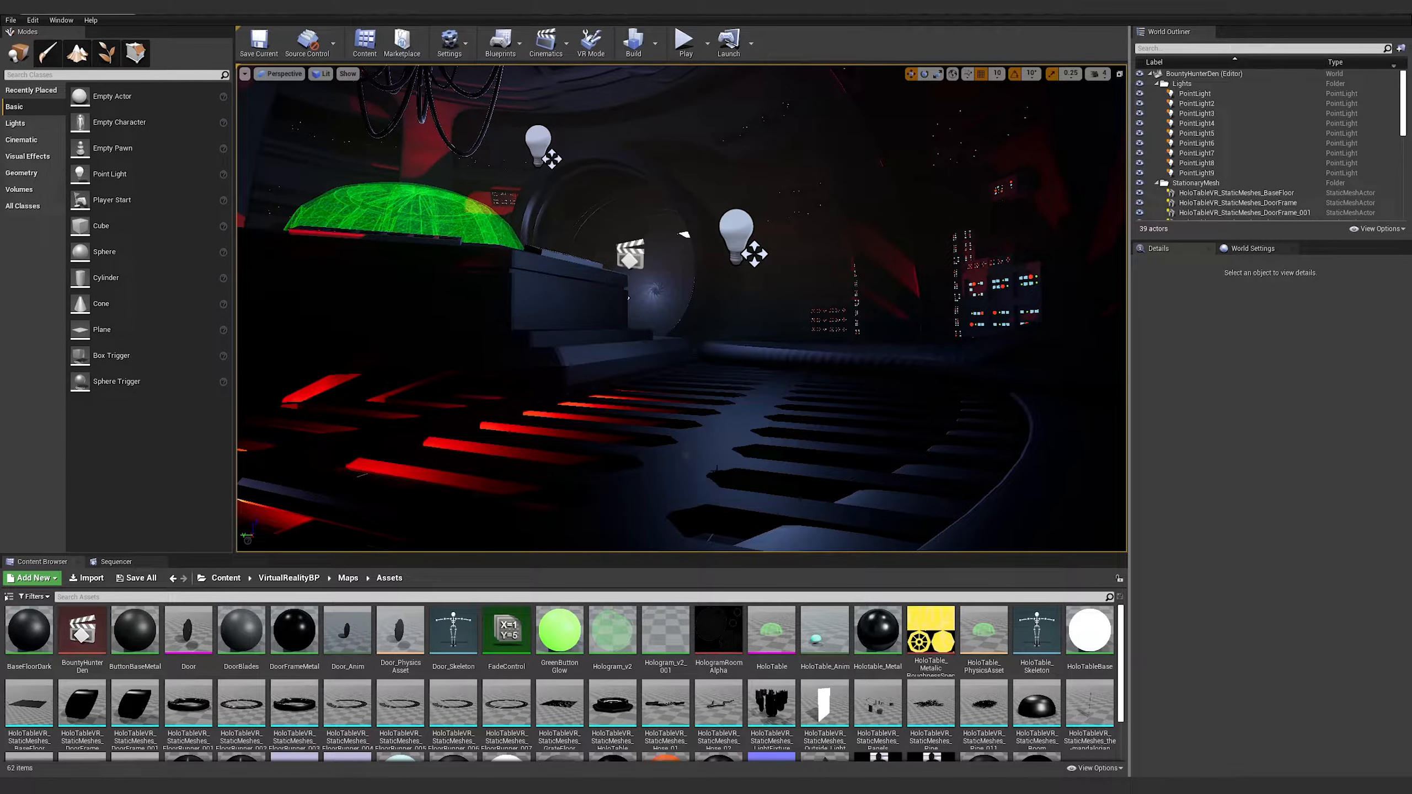
pyautogui.moveTo(720, 456); pyautogui.dragTo(617, 370, button='middle')
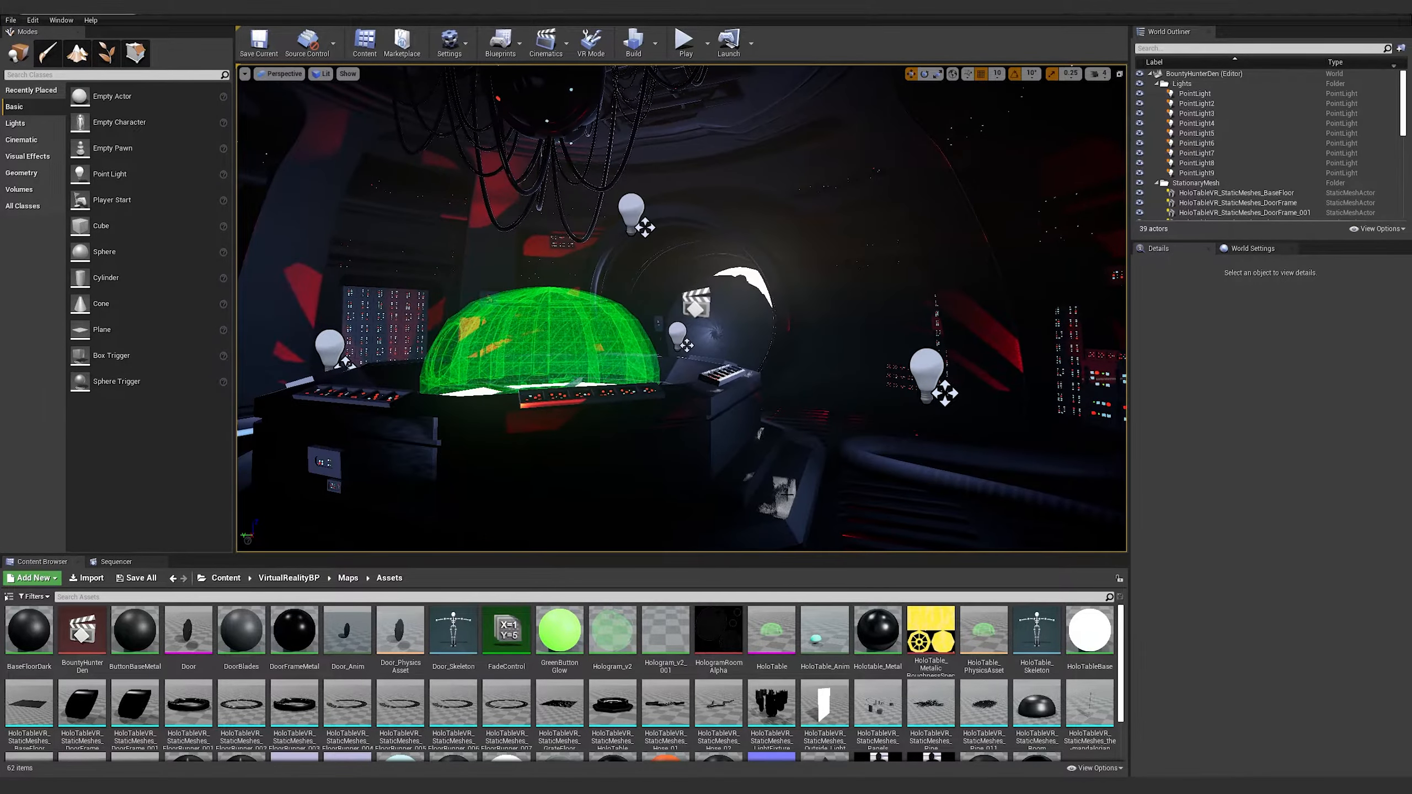
# Scale the Door skeletal mesh to 1.2 on the X, Y and Z axes
pyautogui.moveTo(763, 272); pyautogui.dragTo(760, 443, button='middle')
pyautogui.click(761, 443)
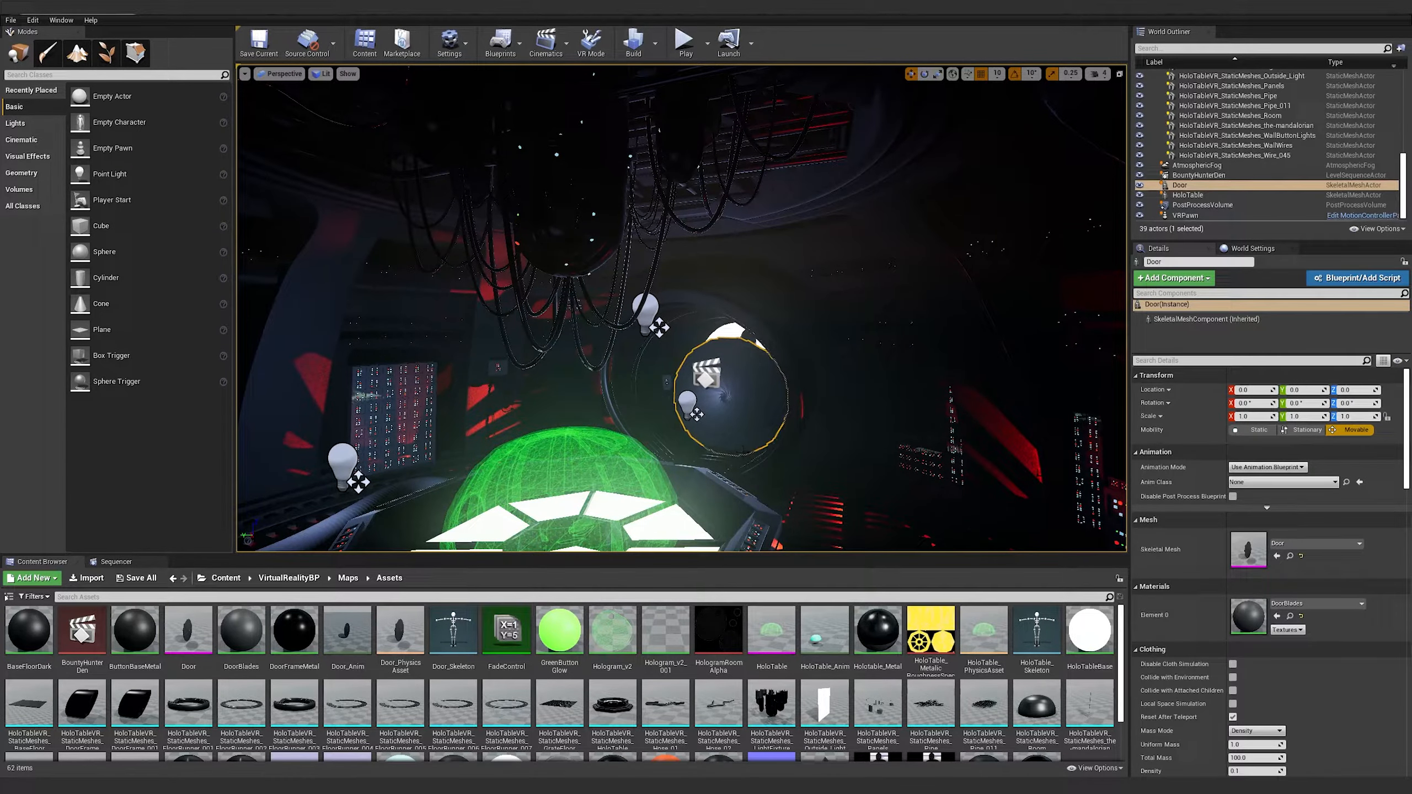
pyautogui.click(1251, 417)
pyautogui.write('1.2')
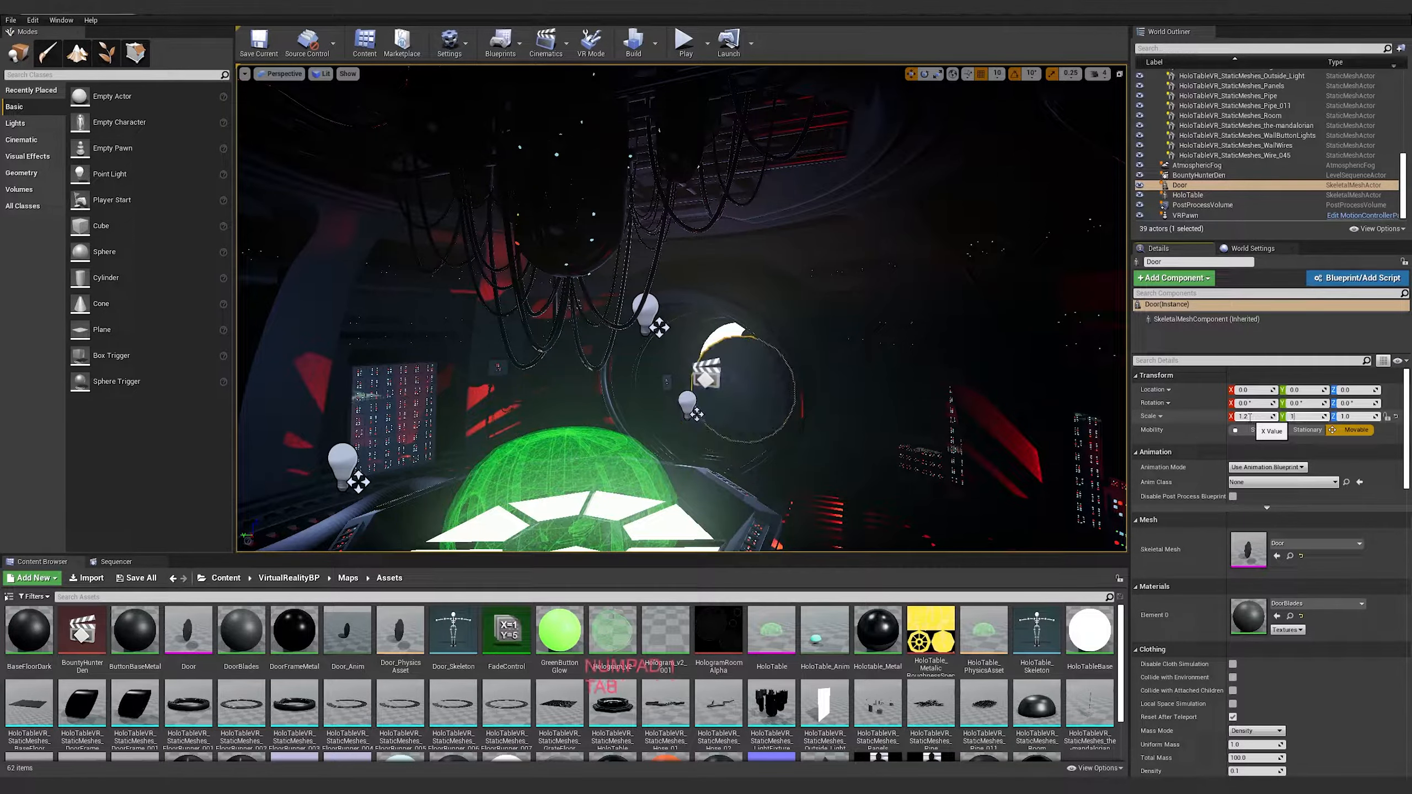
pyautogui.press('Return')
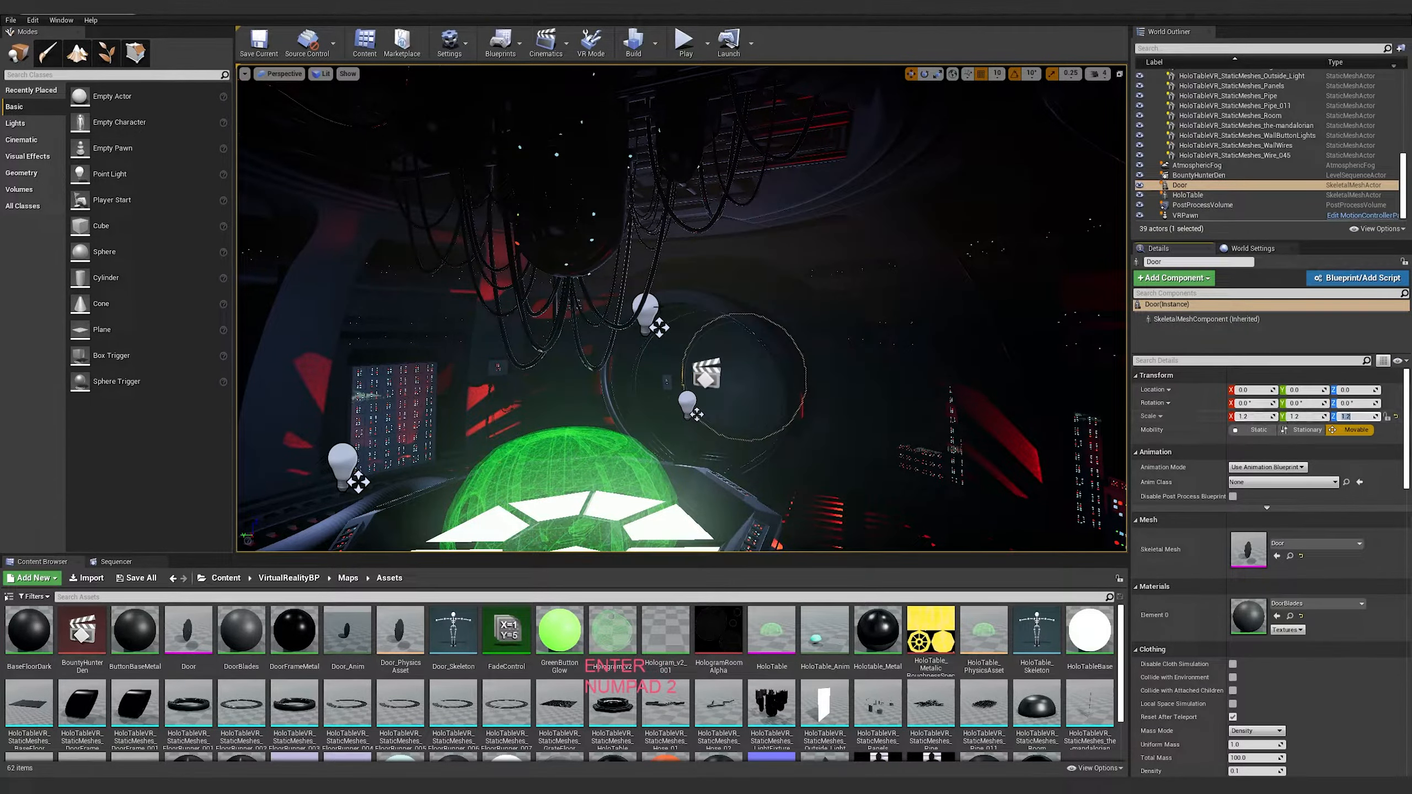
# Set the PostProcessVolume's screen space reflections Quality to 1 and Max Roughness to 1
pyautogui.moveTo(682, 310); pyautogui.dragTo(795, 322, button='right')
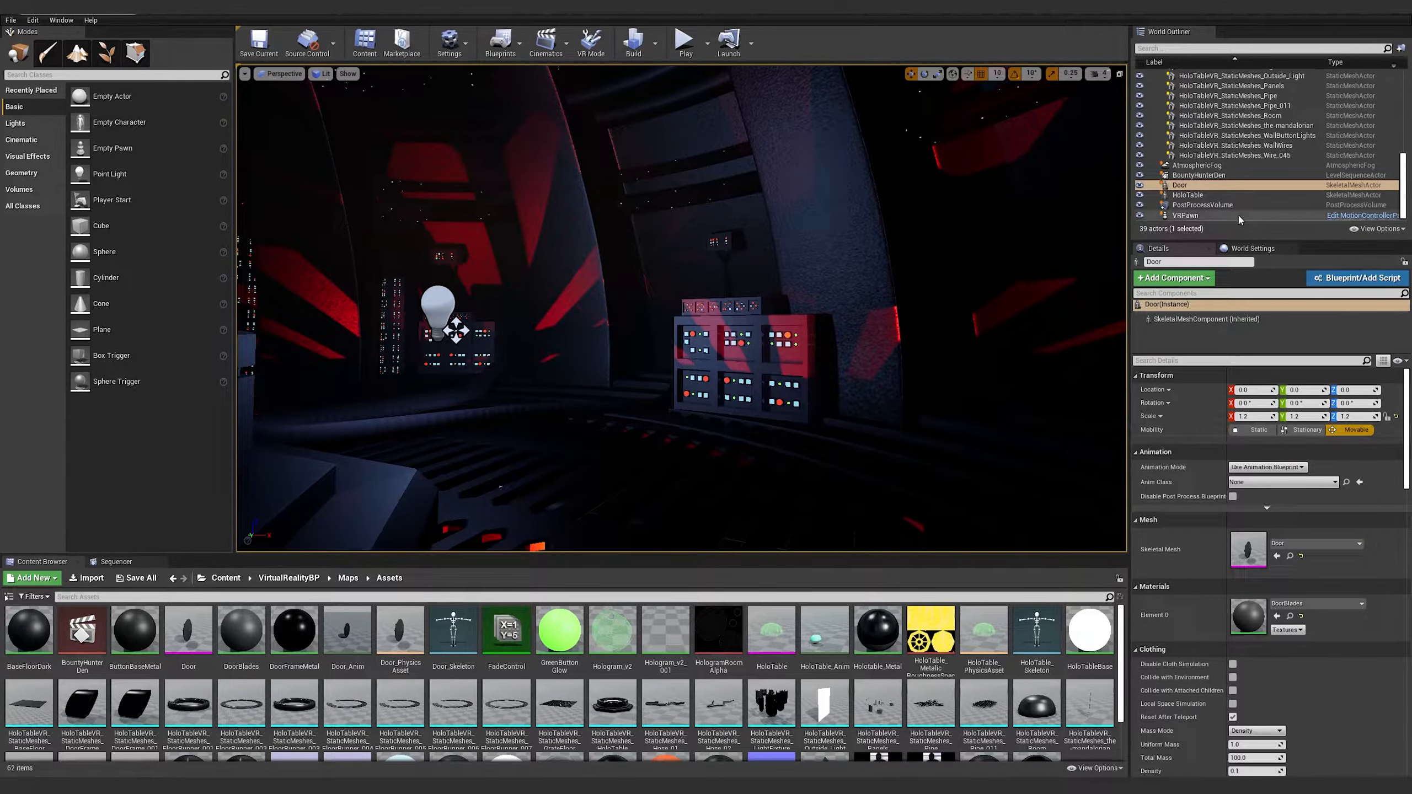
pyautogui.click(1201, 204)
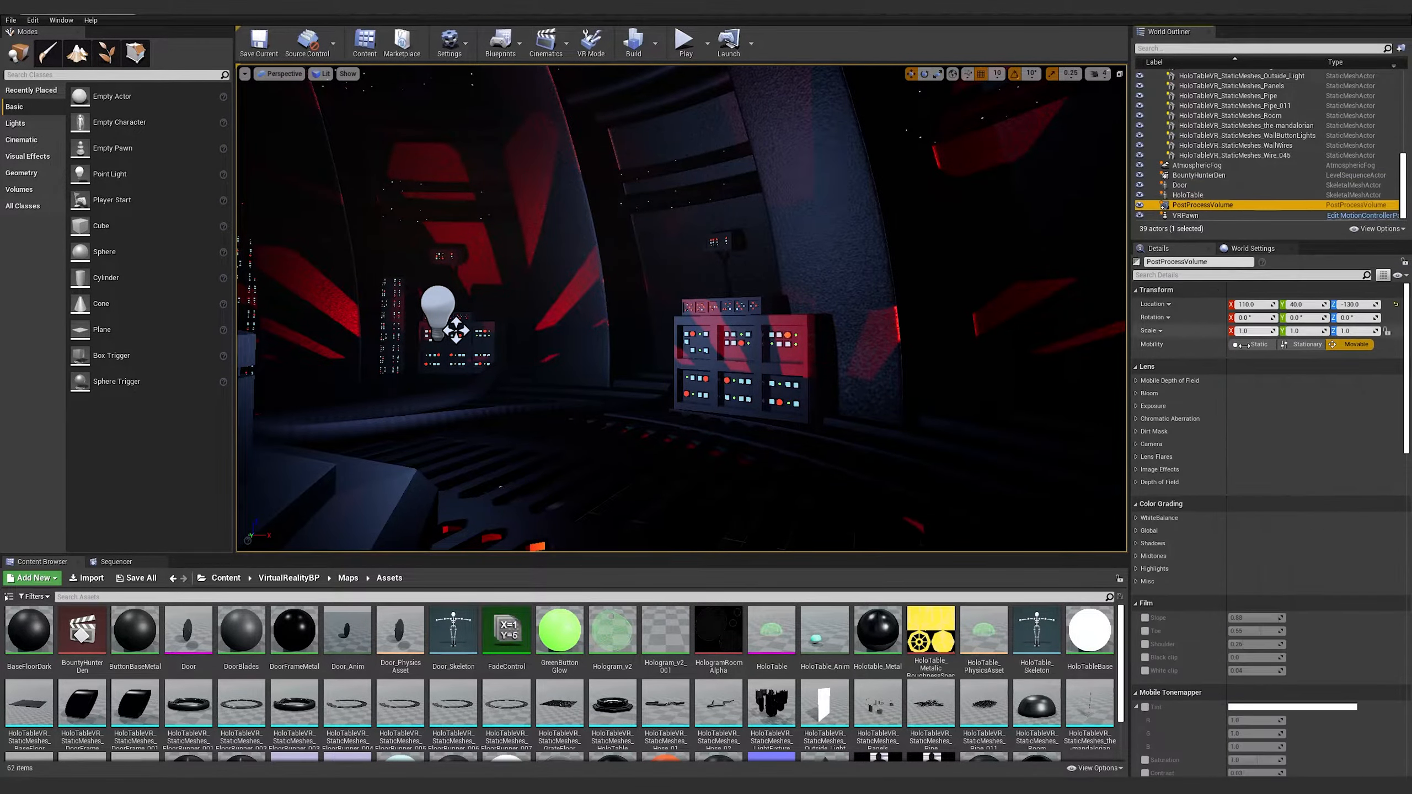
pyautogui.scroll(-15, 1182, 526)
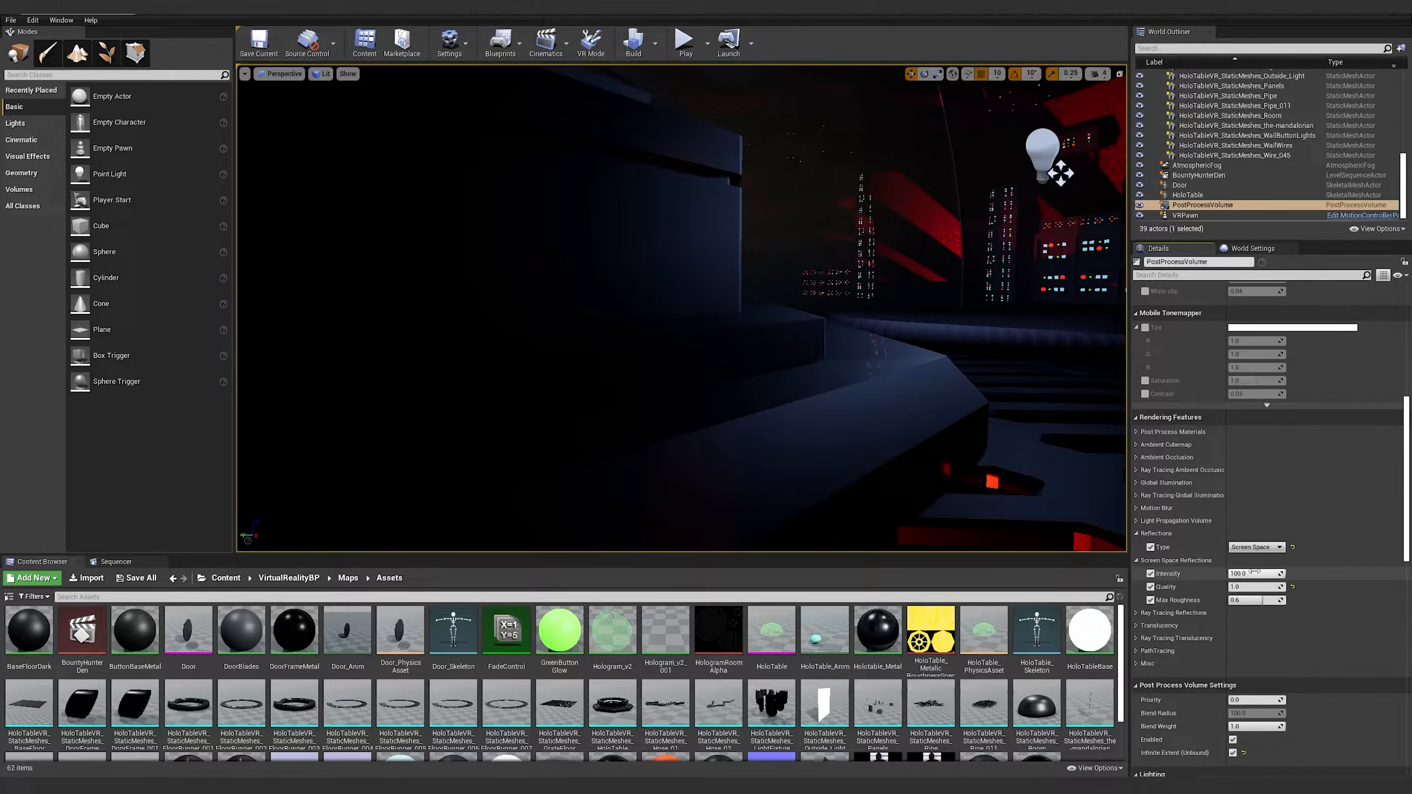
pyautogui.moveTo(1255, 572)
pyautogui.mouseDown()
pyautogui.moveTo(1235, 573)
pyautogui.moveTo(1257, 574)
pyautogui.mouseUp()
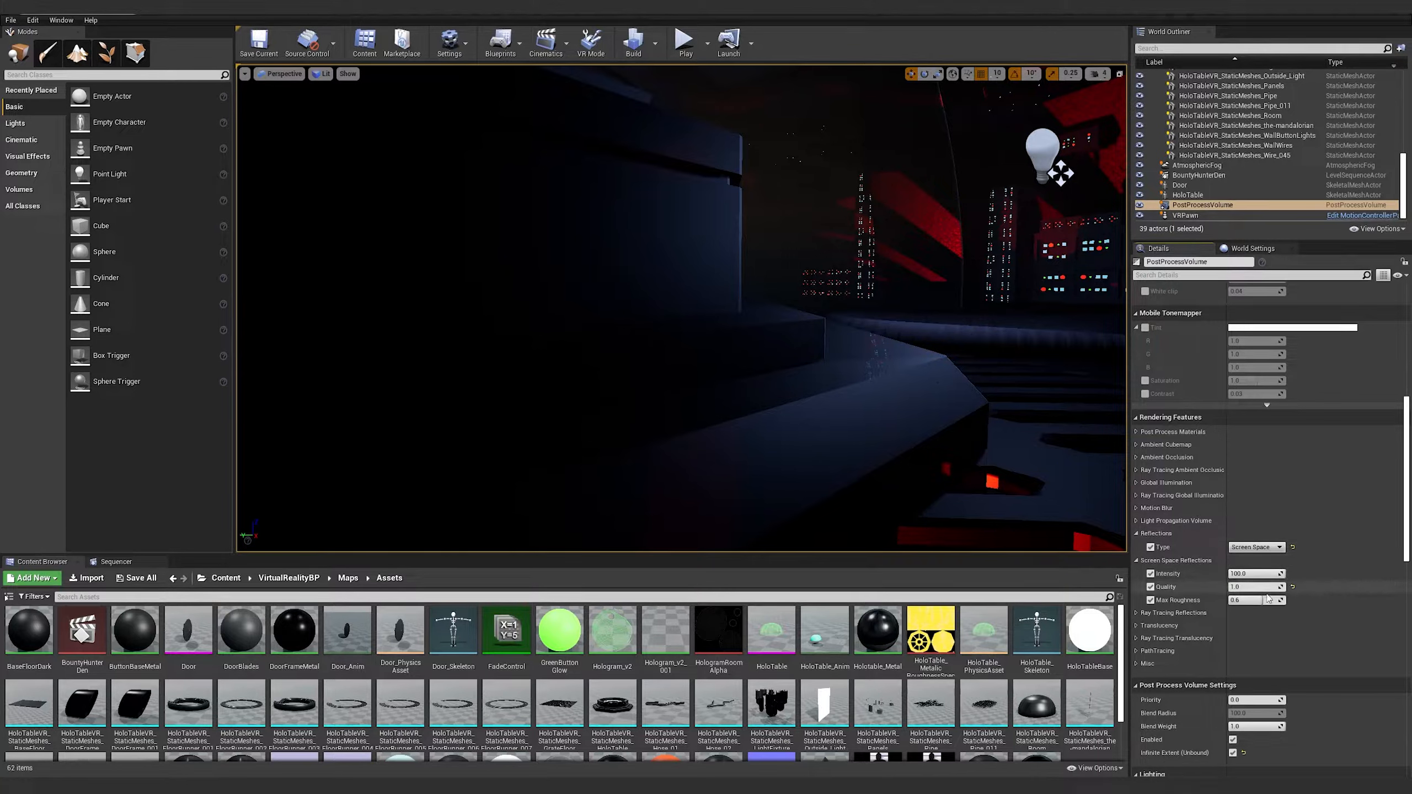
pyautogui.moveTo(1254, 587); pyautogui.dragTo(1257, 587)
pyautogui.write('1')
pyautogui.press('Return')
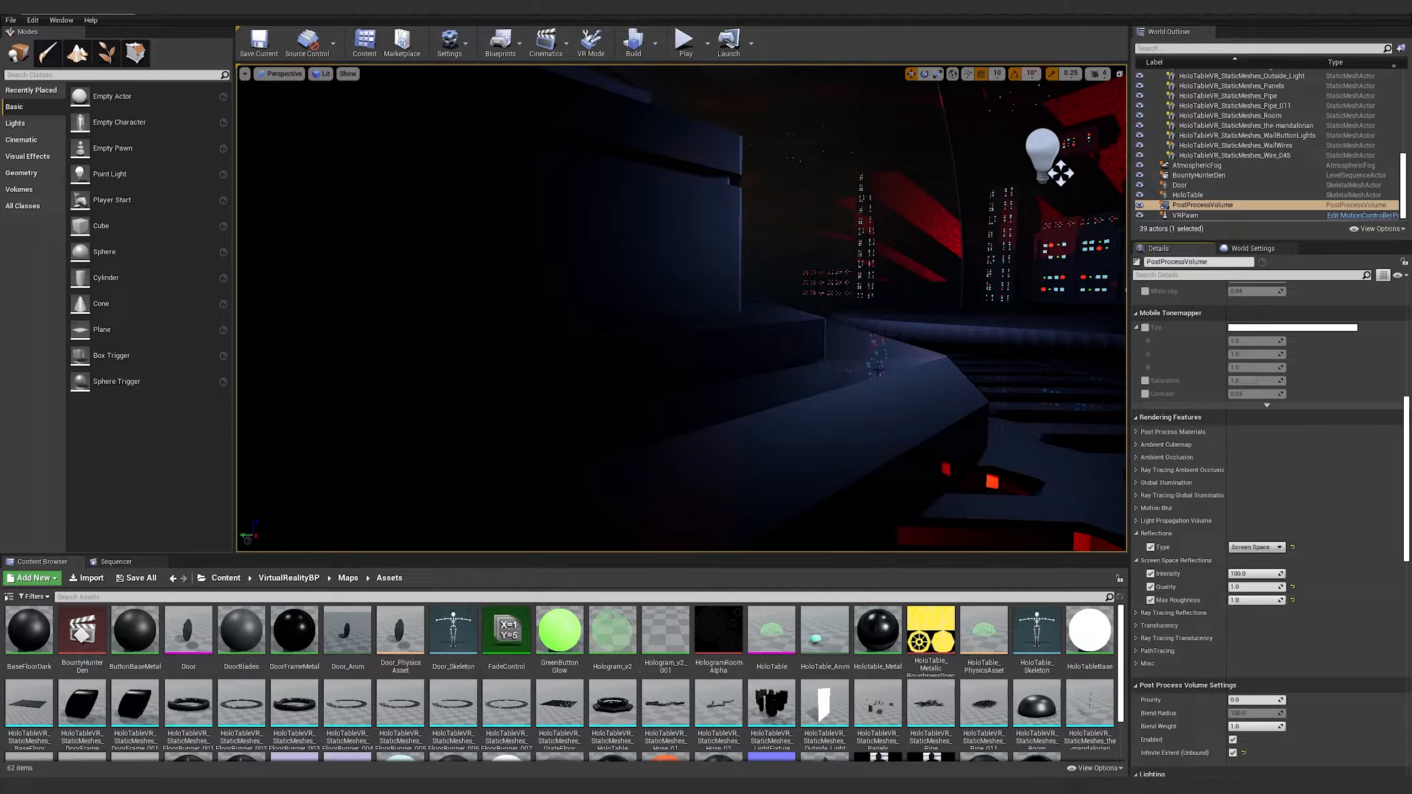
# Lower the screen space reflections Quality to 0 and raise it again to compare the reflections
pyautogui.moveTo(834, 356); pyautogui.dragTo(971, 334, button='right')
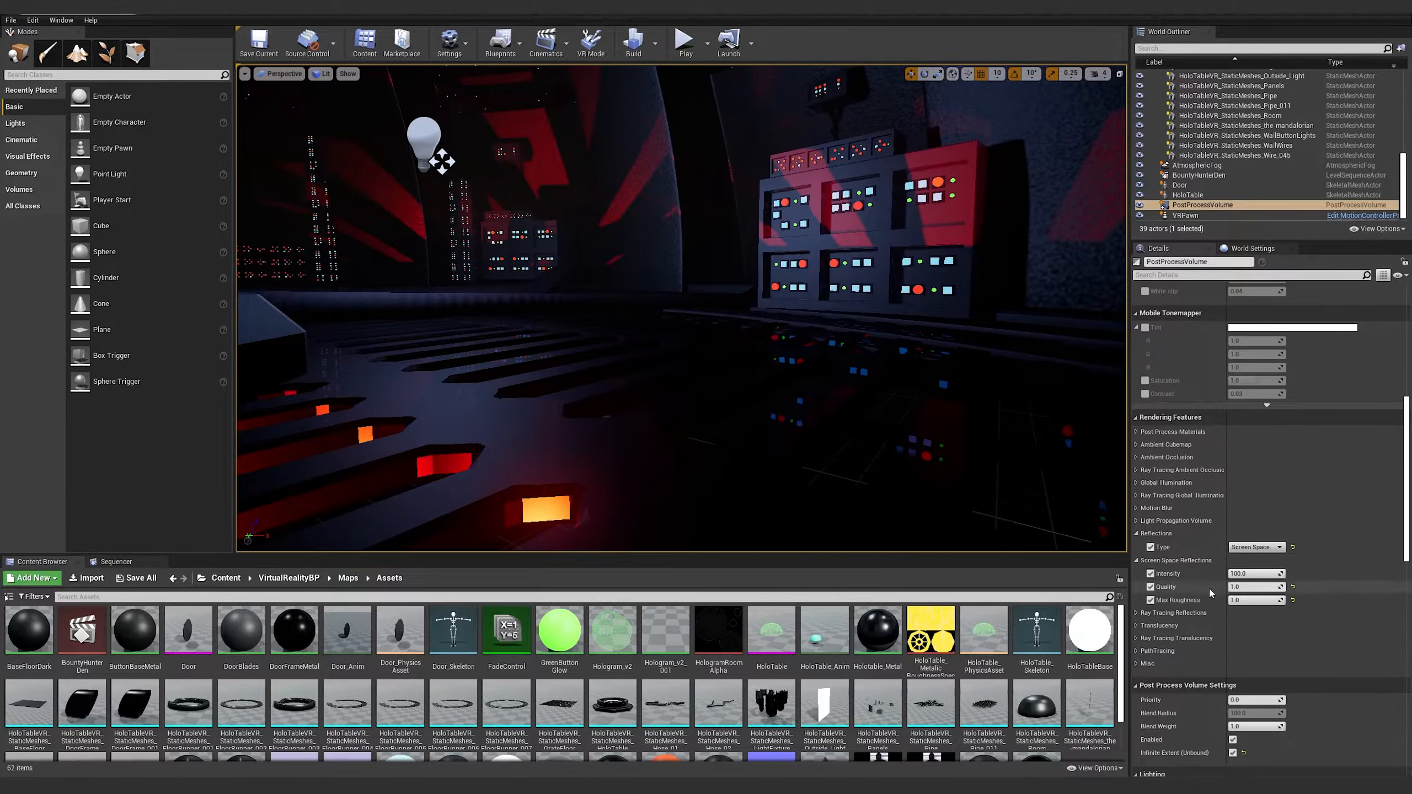
pyautogui.moveTo(1252, 588); pyautogui.dragTo(1239, 588)
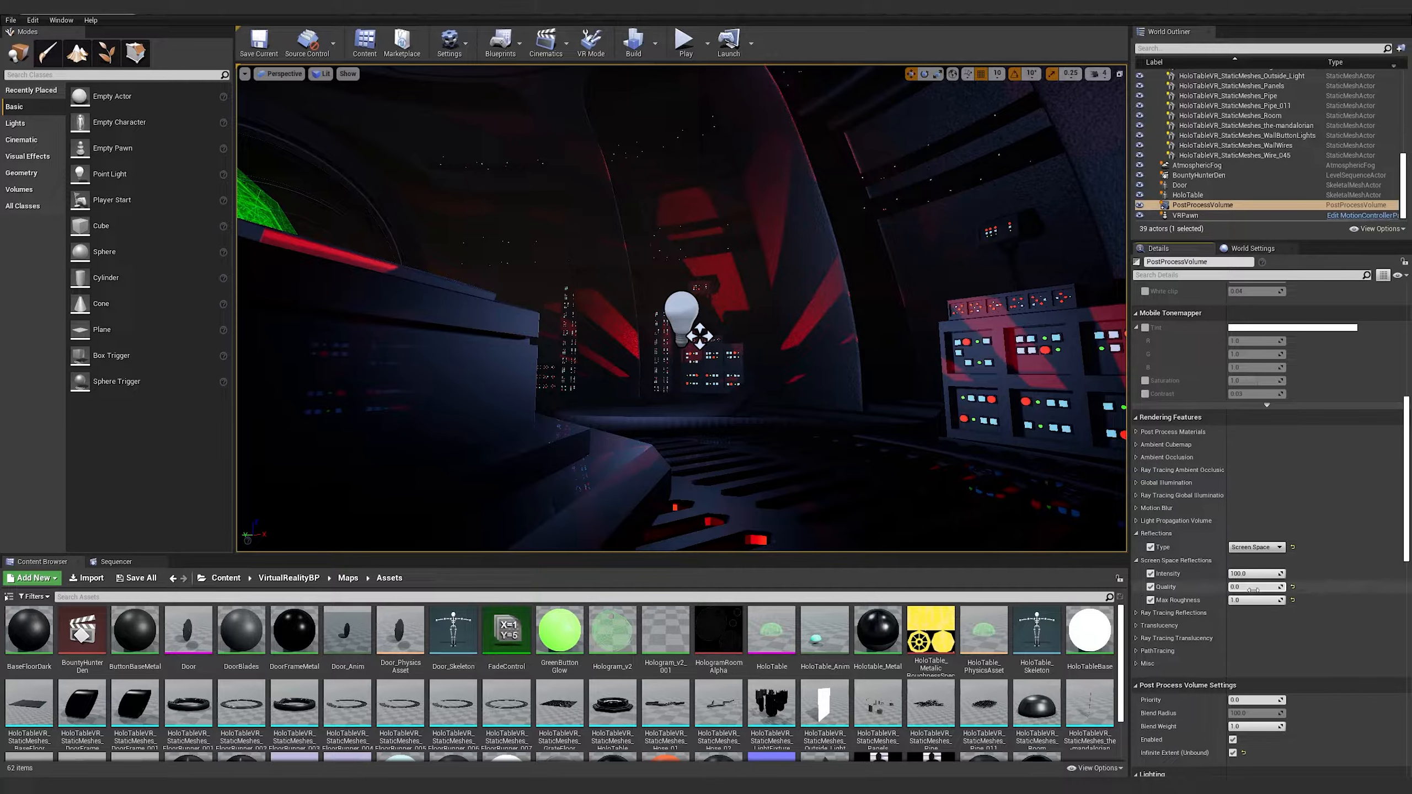
pyautogui.moveTo(1249, 589); pyautogui.dragTo(1266, 587)
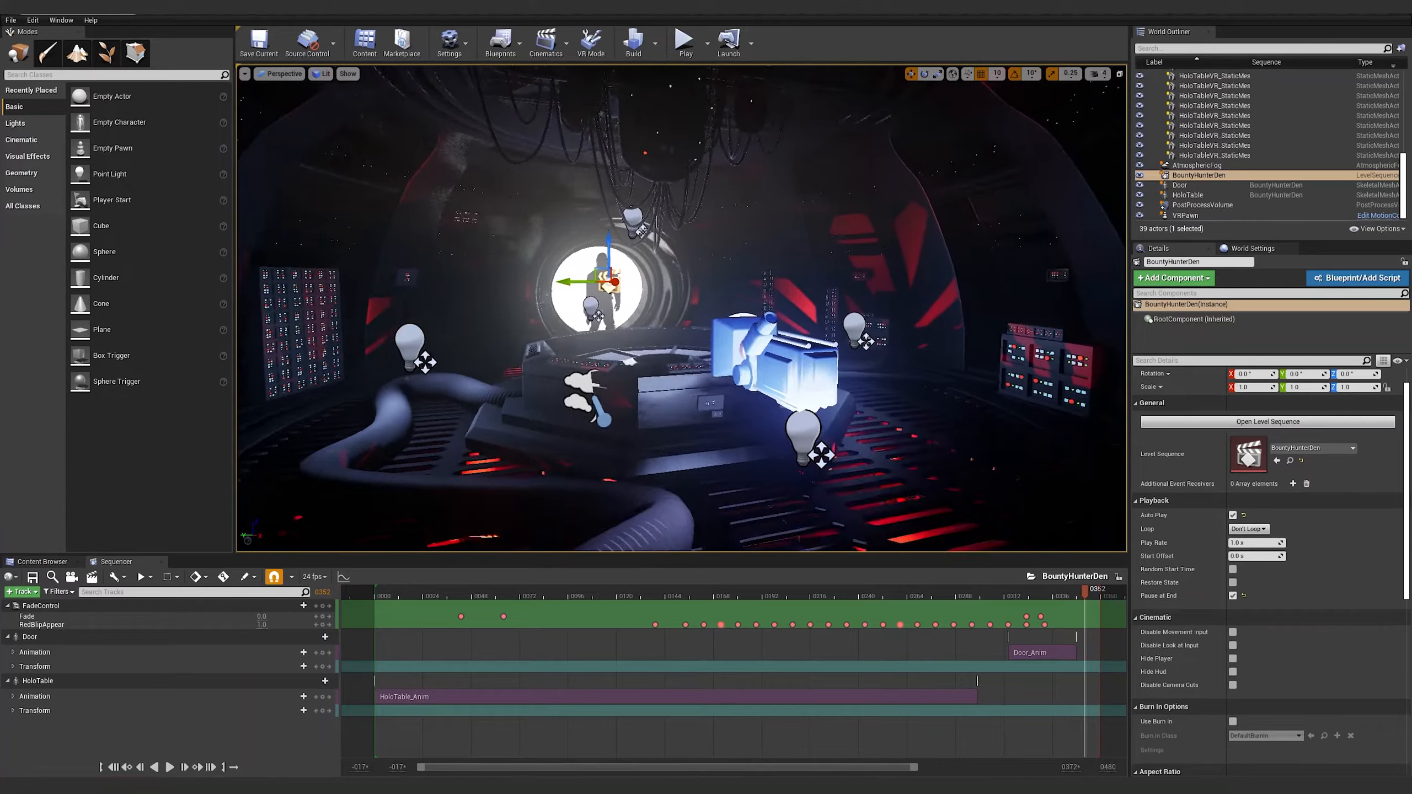
# Find the Anti-Aliasing Method in the Project Settings by searching for "alia" and set it to TemporalAA
pyautogui.moveTo(682, 309); pyautogui.dragTo(717, 309, button='right')
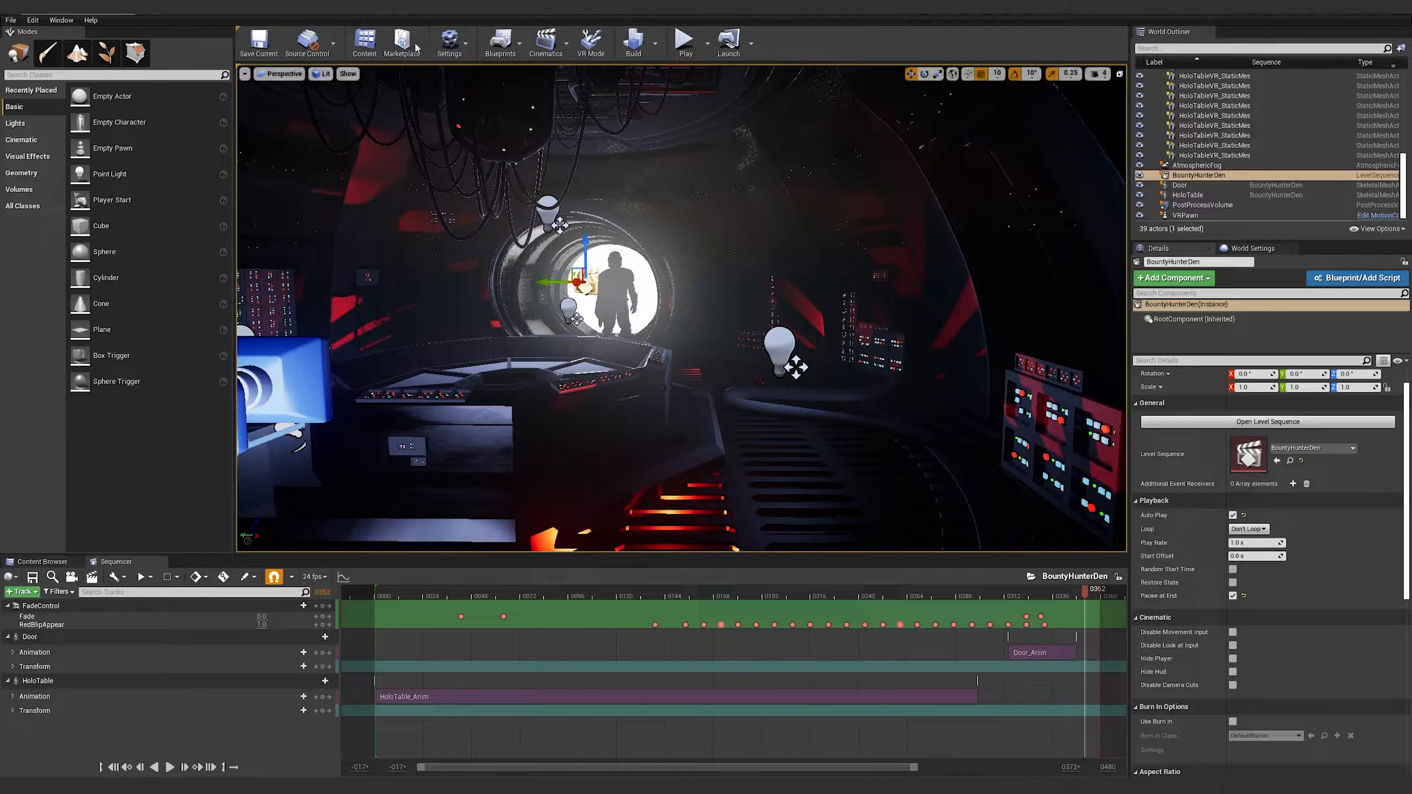
pyautogui.click(449, 42)
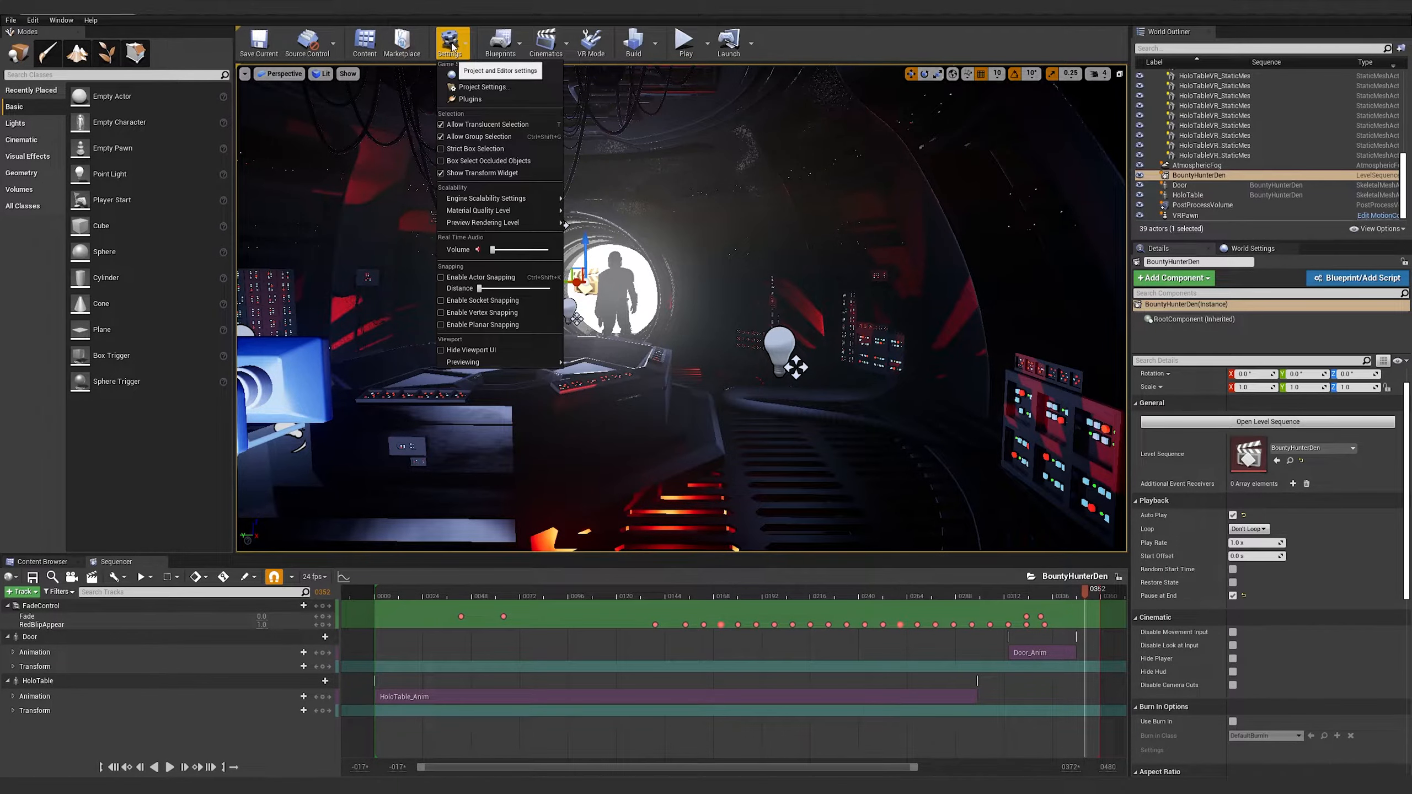
pyautogui.click(481, 87)
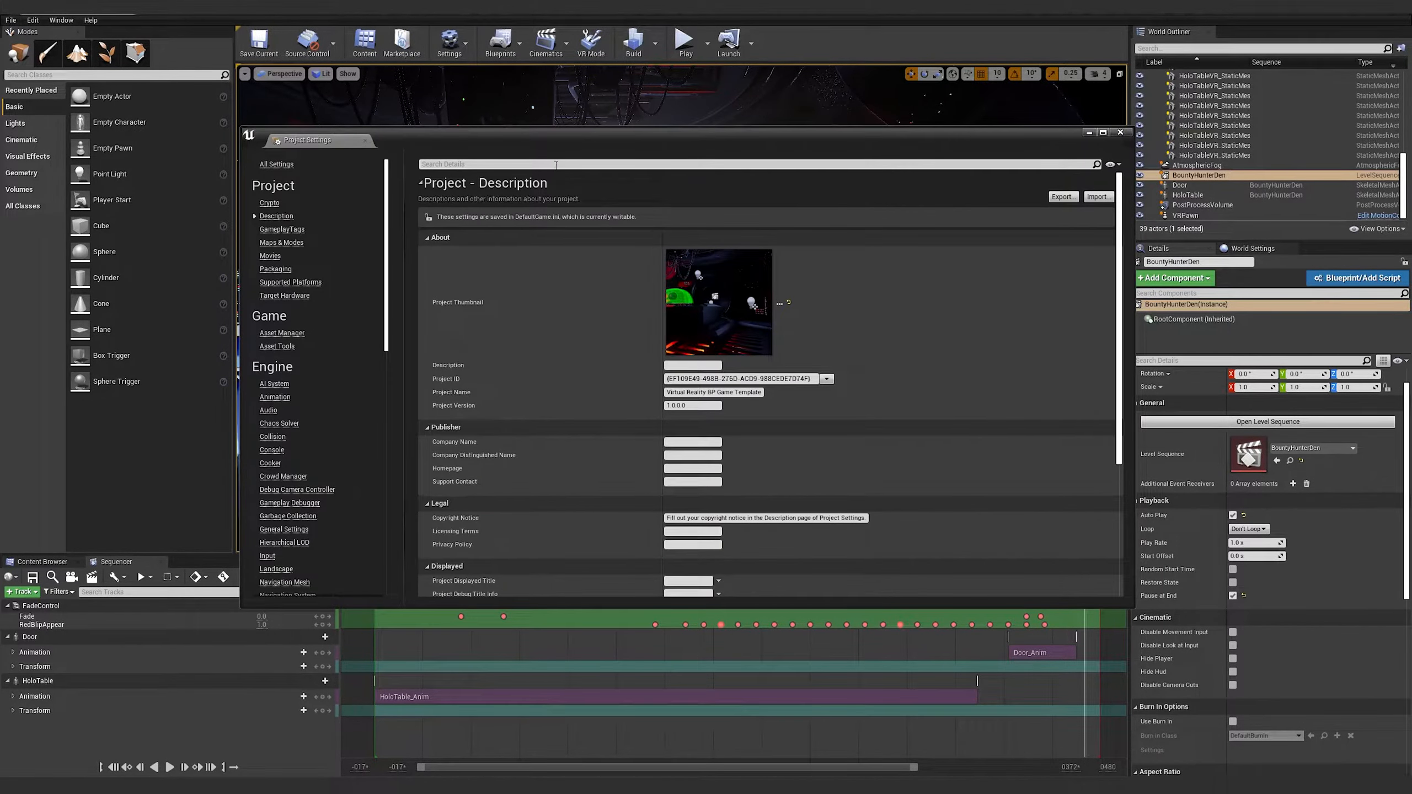
pyautogui.click(556, 165)
pyautogui.write('alia')
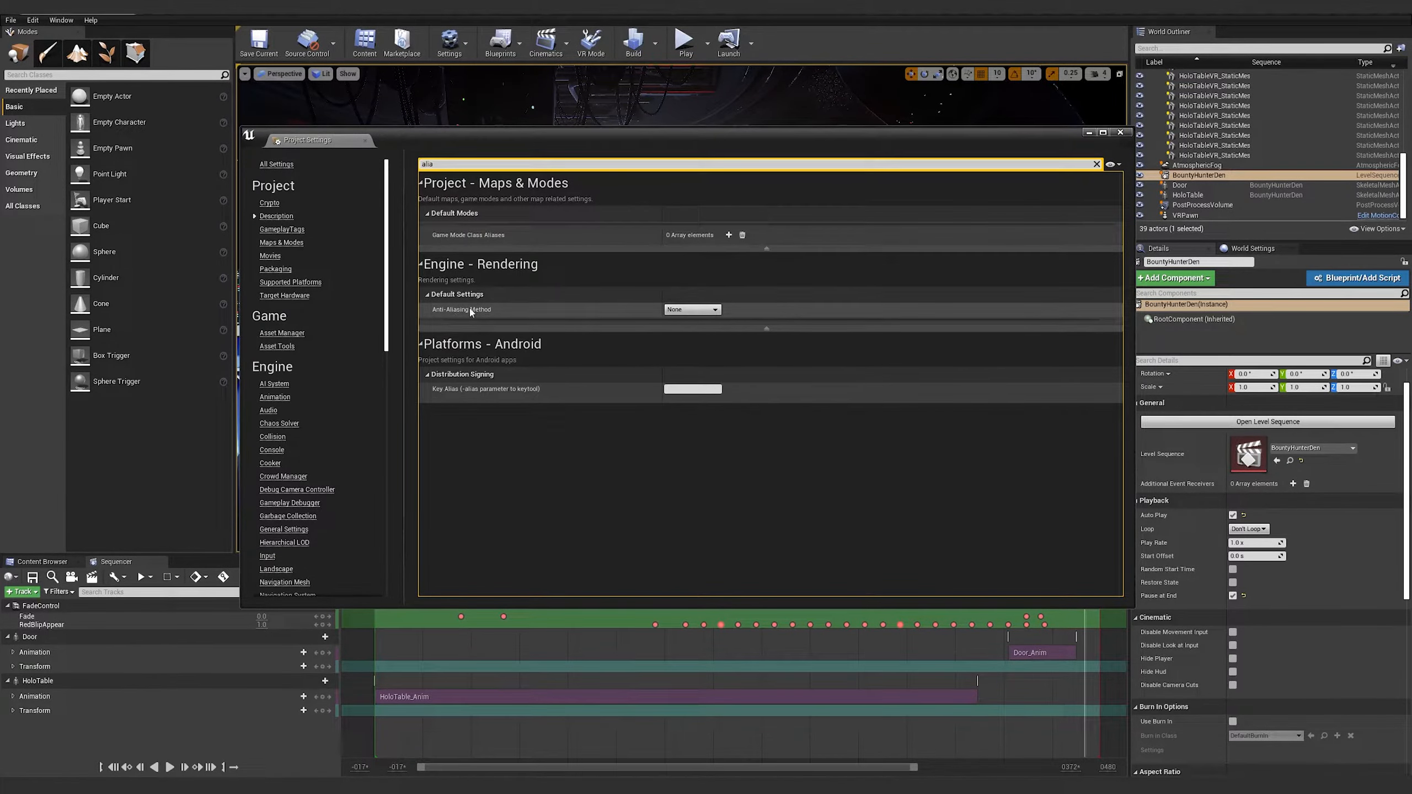
pyautogui.click(691, 309)
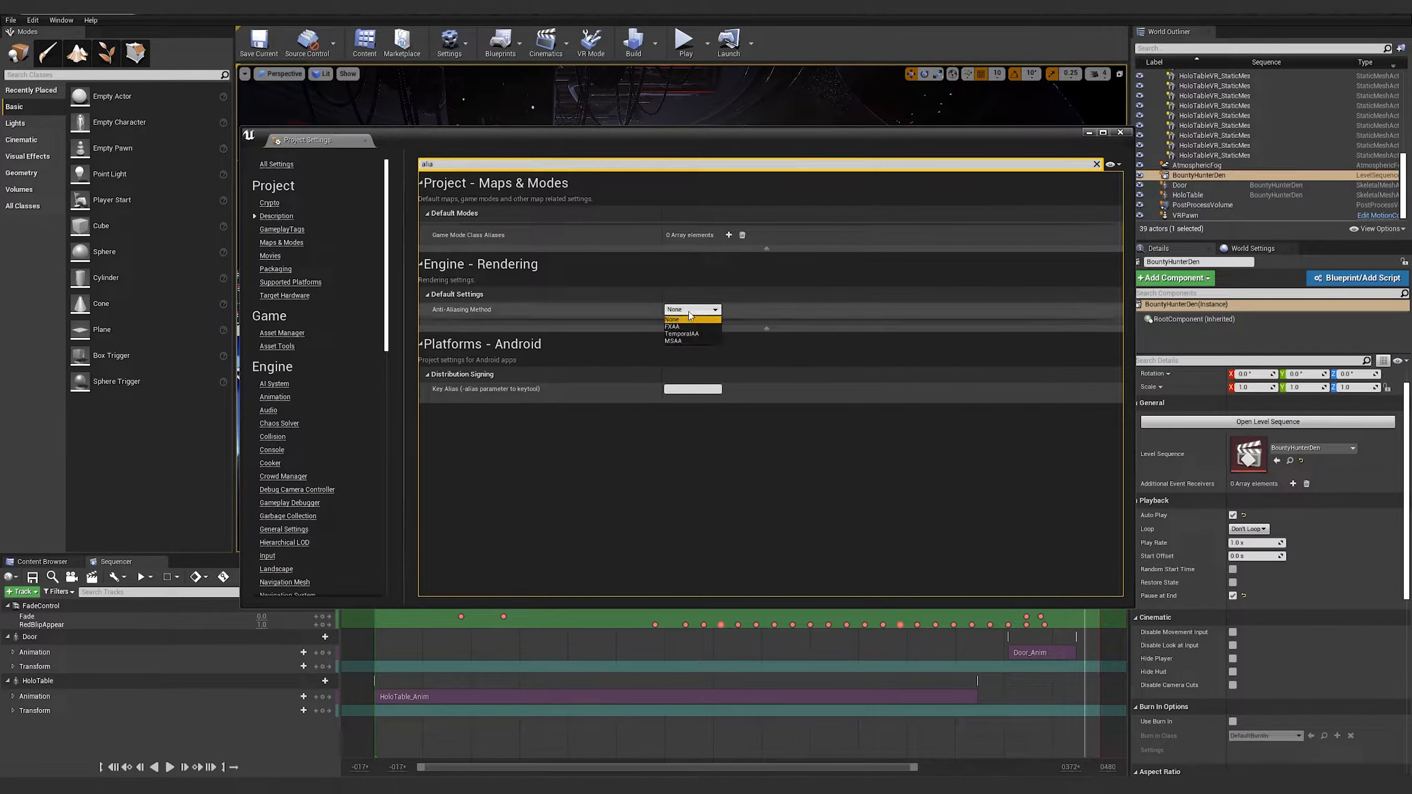
pyautogui.moveTo(710, 148); pyautogui.dragTo(1141, 359)
pyautogui.click(1124, 544)
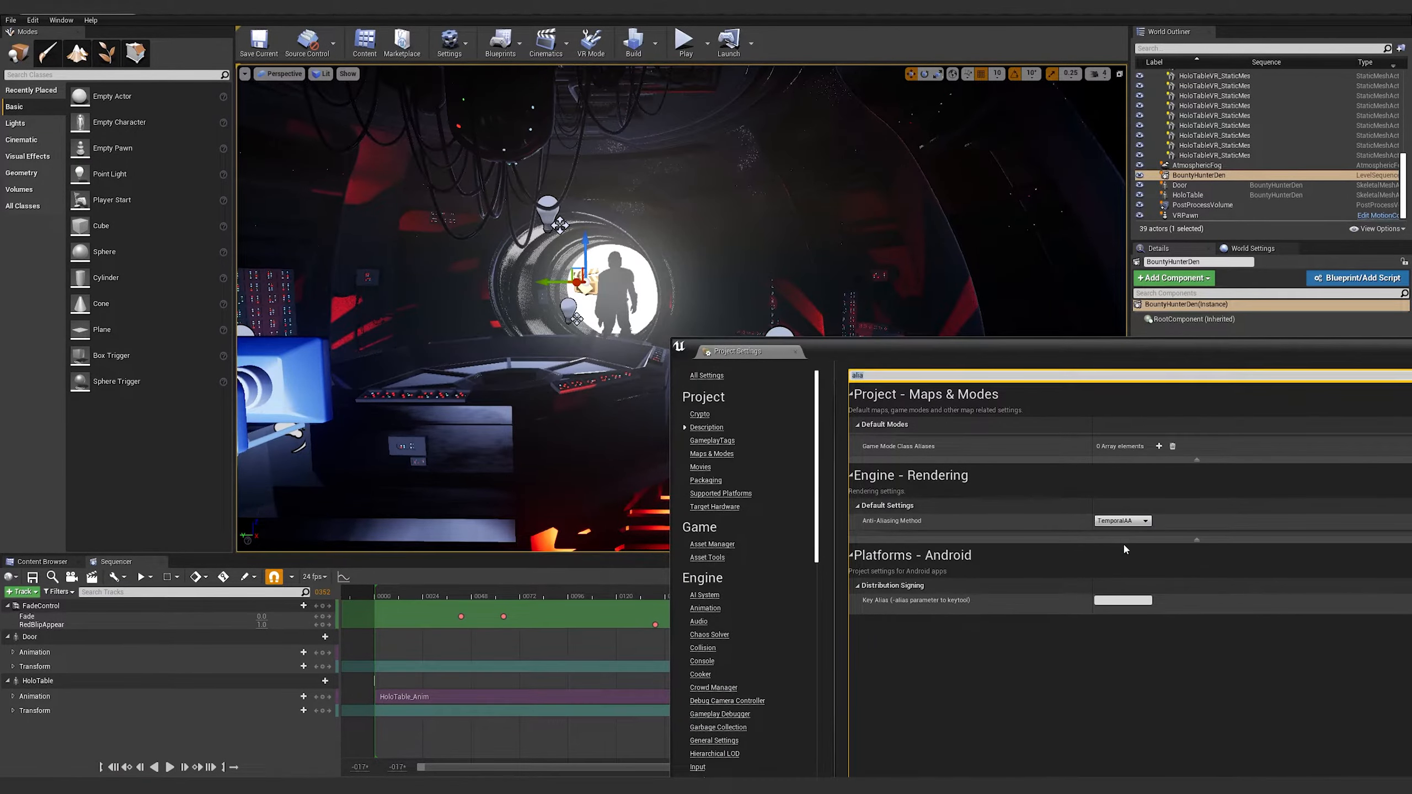
# Try FXAA and MSAA as the Anti-Aliasing Method, then set it back to FXAA
pyautogui.click(1123, 521)
pyautogui.click(1120, 539)
pyautogui.click(1119, 522)
pyautogui.click(1119, 552)
pyautogui.click(1115, 522)
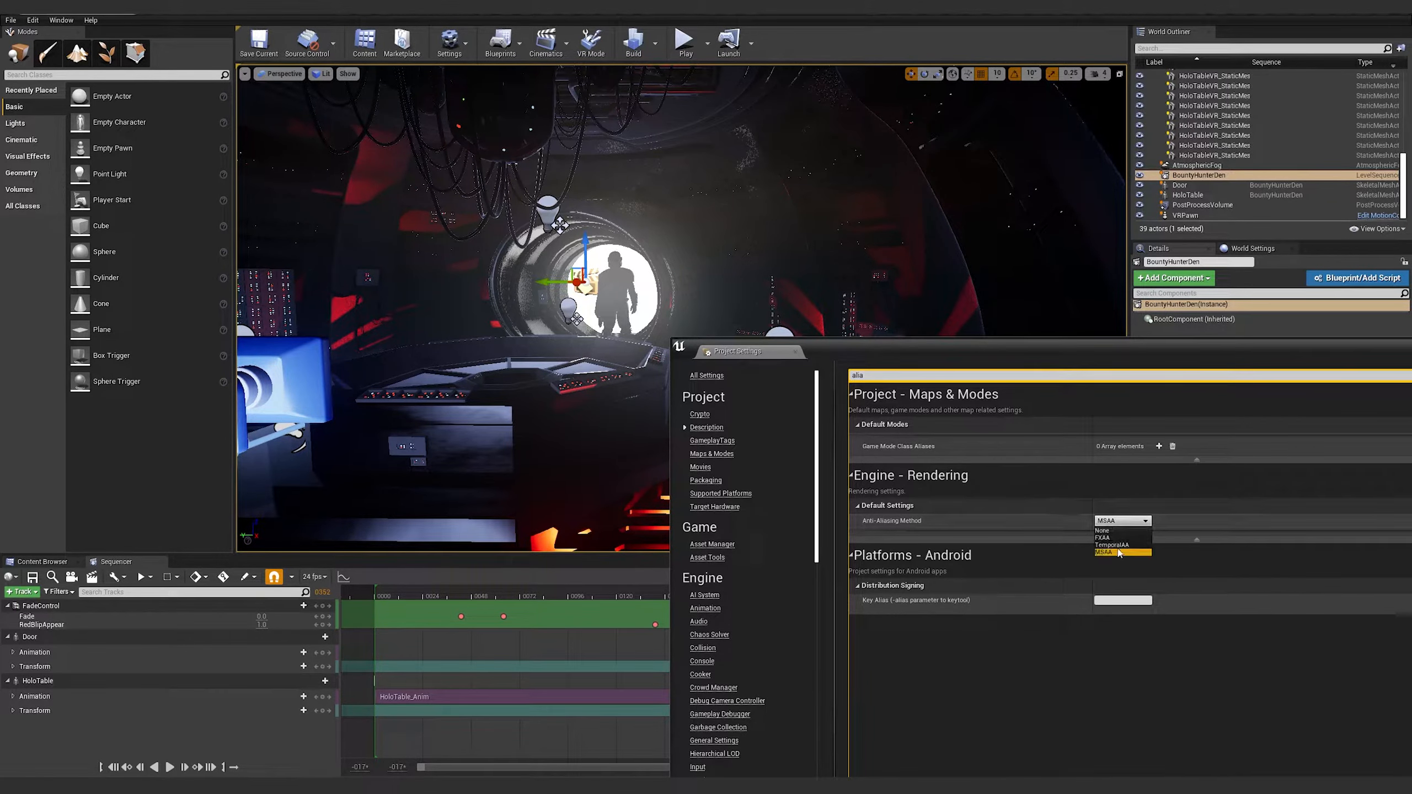
pyautogui.click(1117, 539)
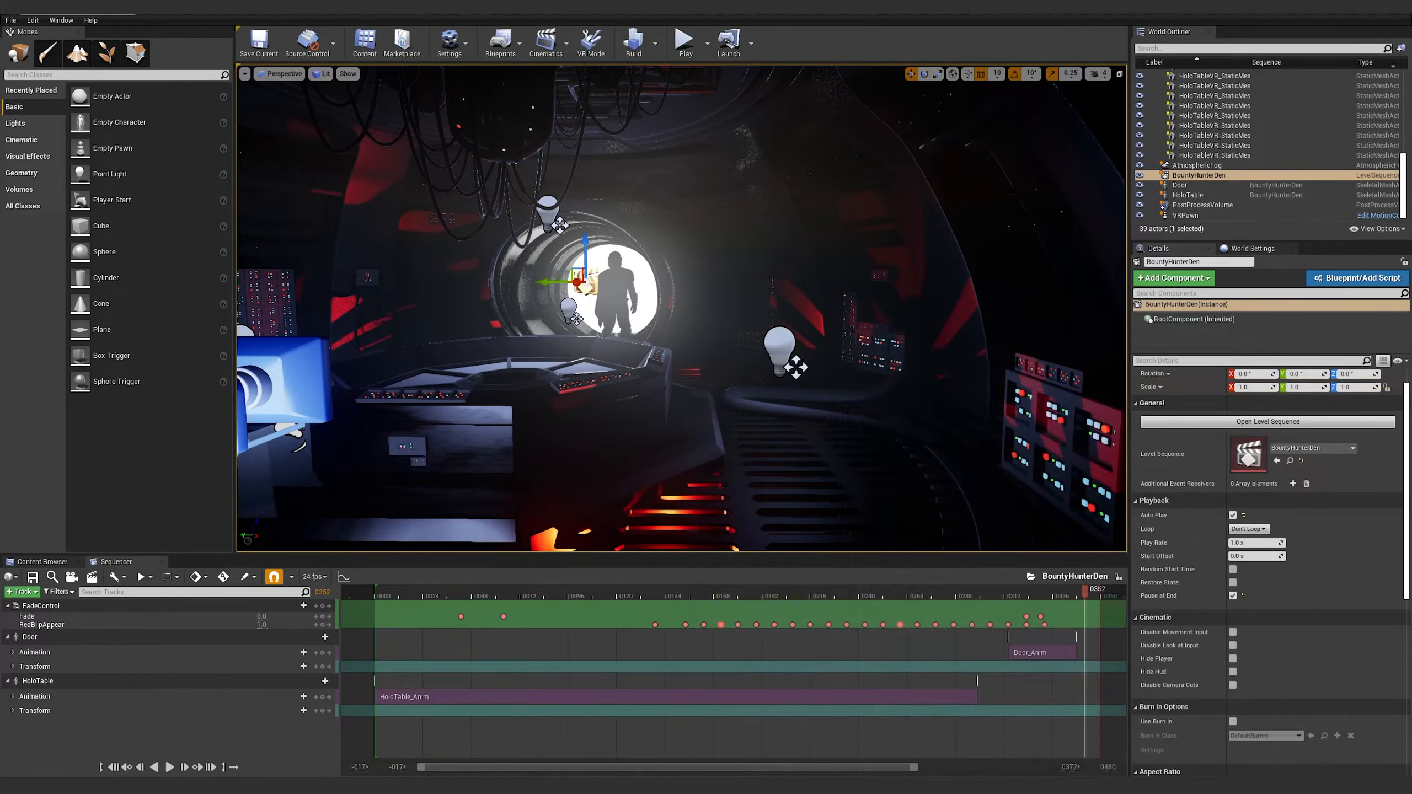
# Delete the existing AtmosphericFog actor from the level
pyautogui.moveTo(860, 454); pyautogui.dragTo(860, 454, button='right')
pyautogui.moveTo(860, 454); pyautogui.dragTo(860, 455, button='middle')
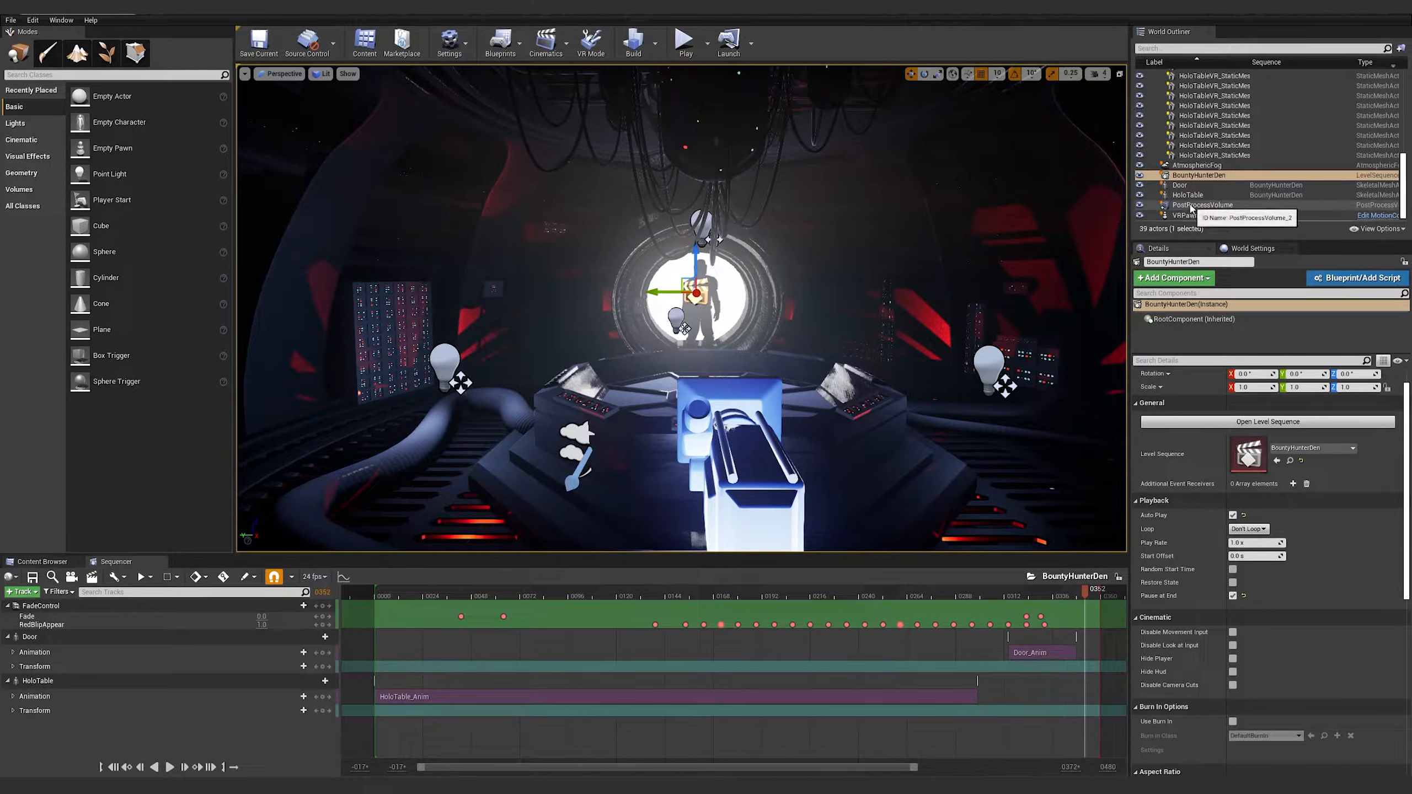
pyautogui.click(1188, 166)
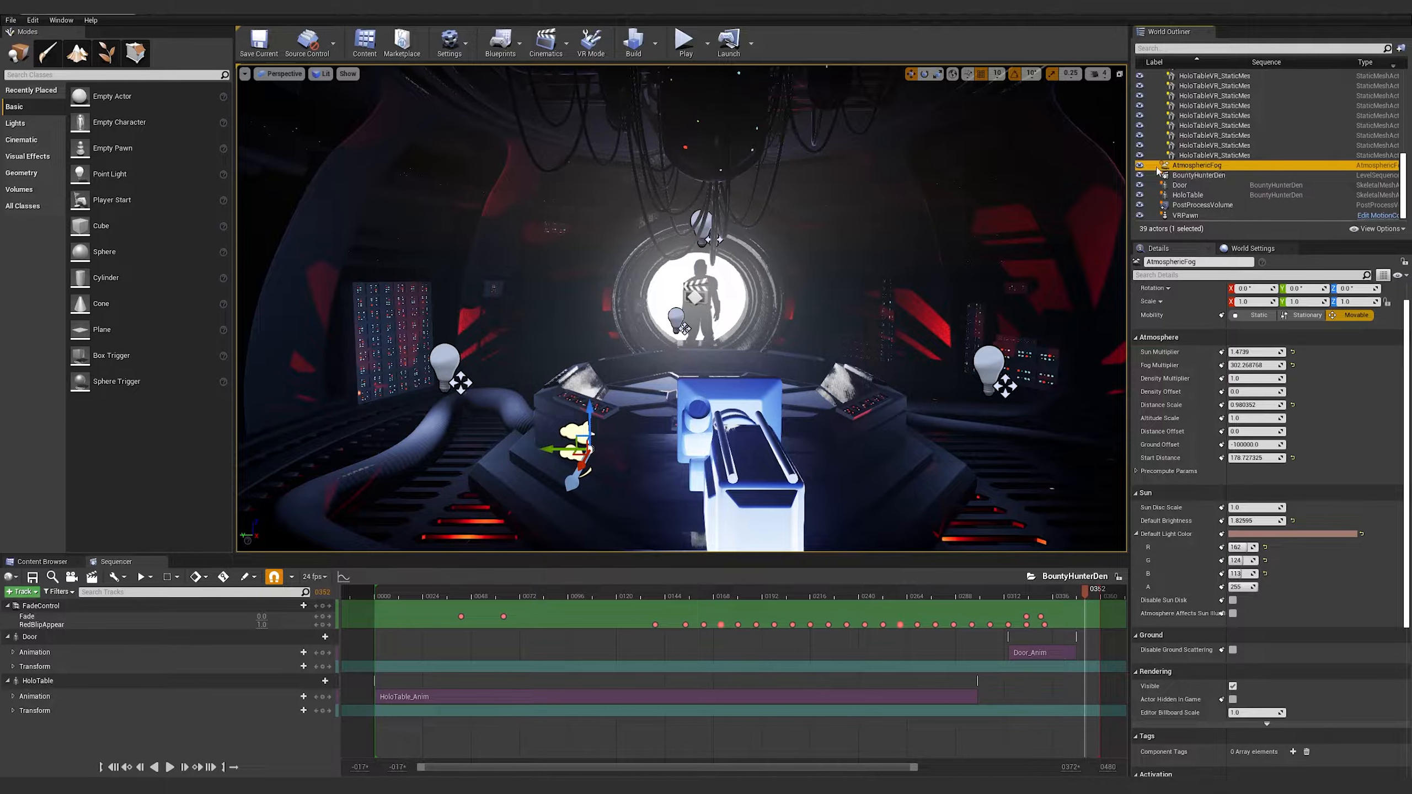
pyautogui.press('Delete')
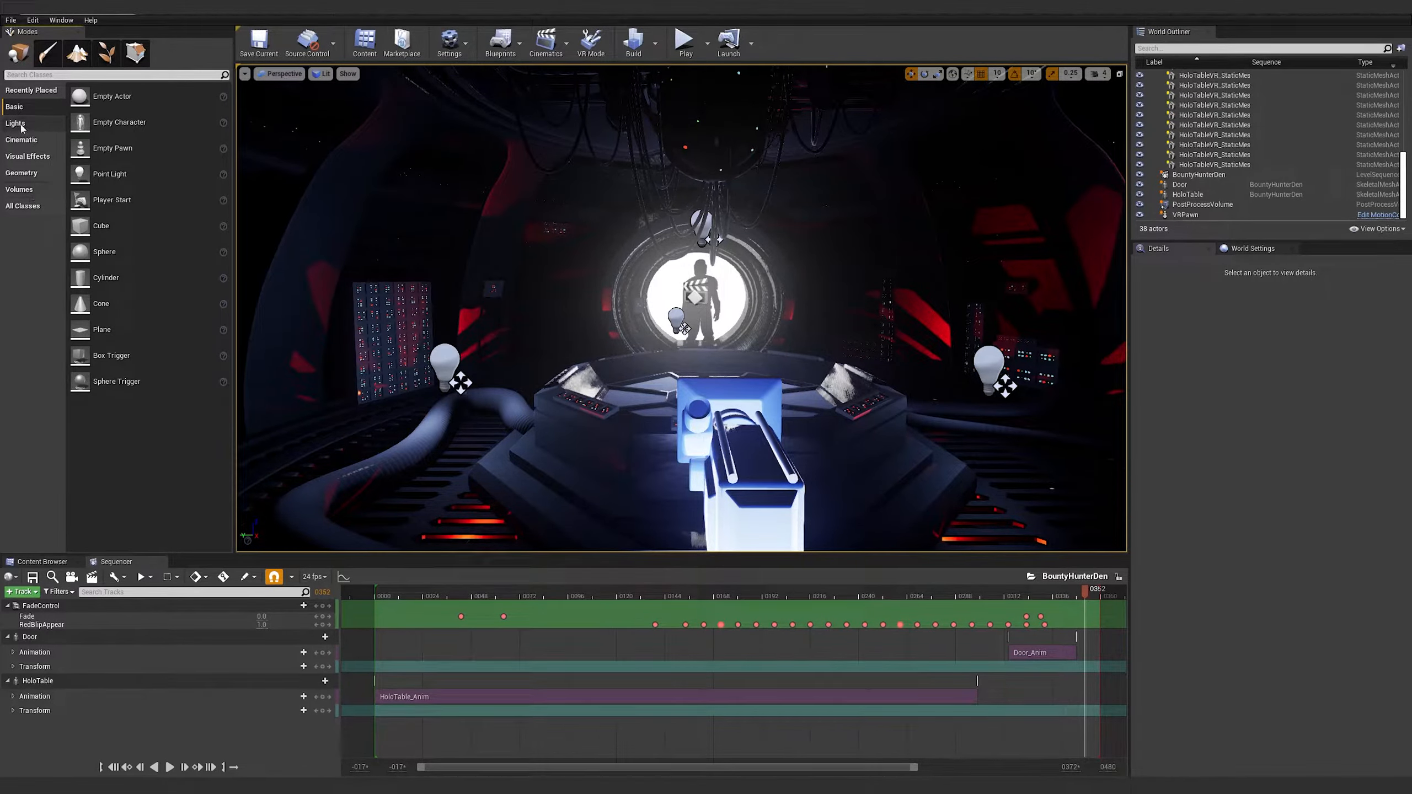
# Place a new Atmospheric Fog actor from the Visual Effects category in the room
pyautogui.click(24, 143)
pyautogui.click(29, 126)
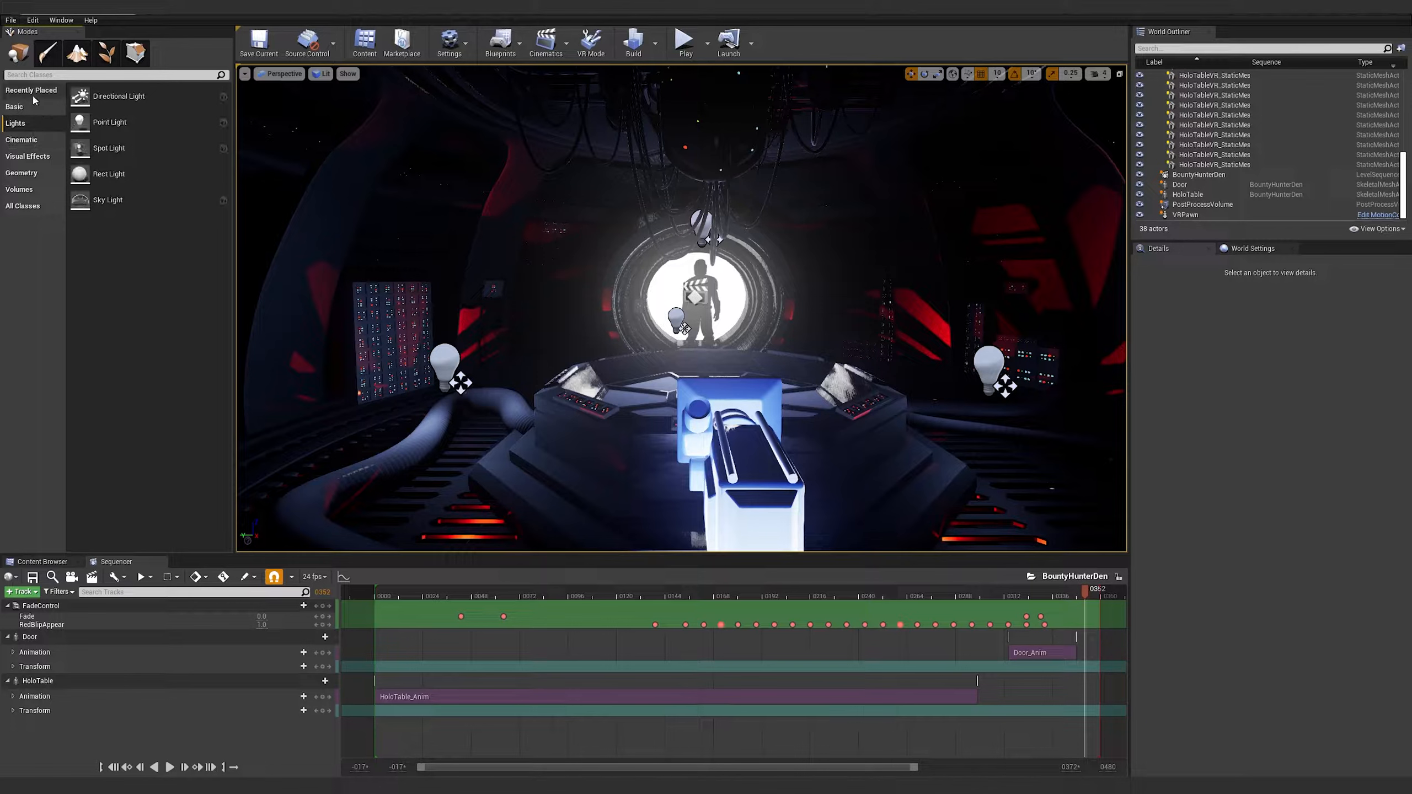
pyautogui.click(27, 156)
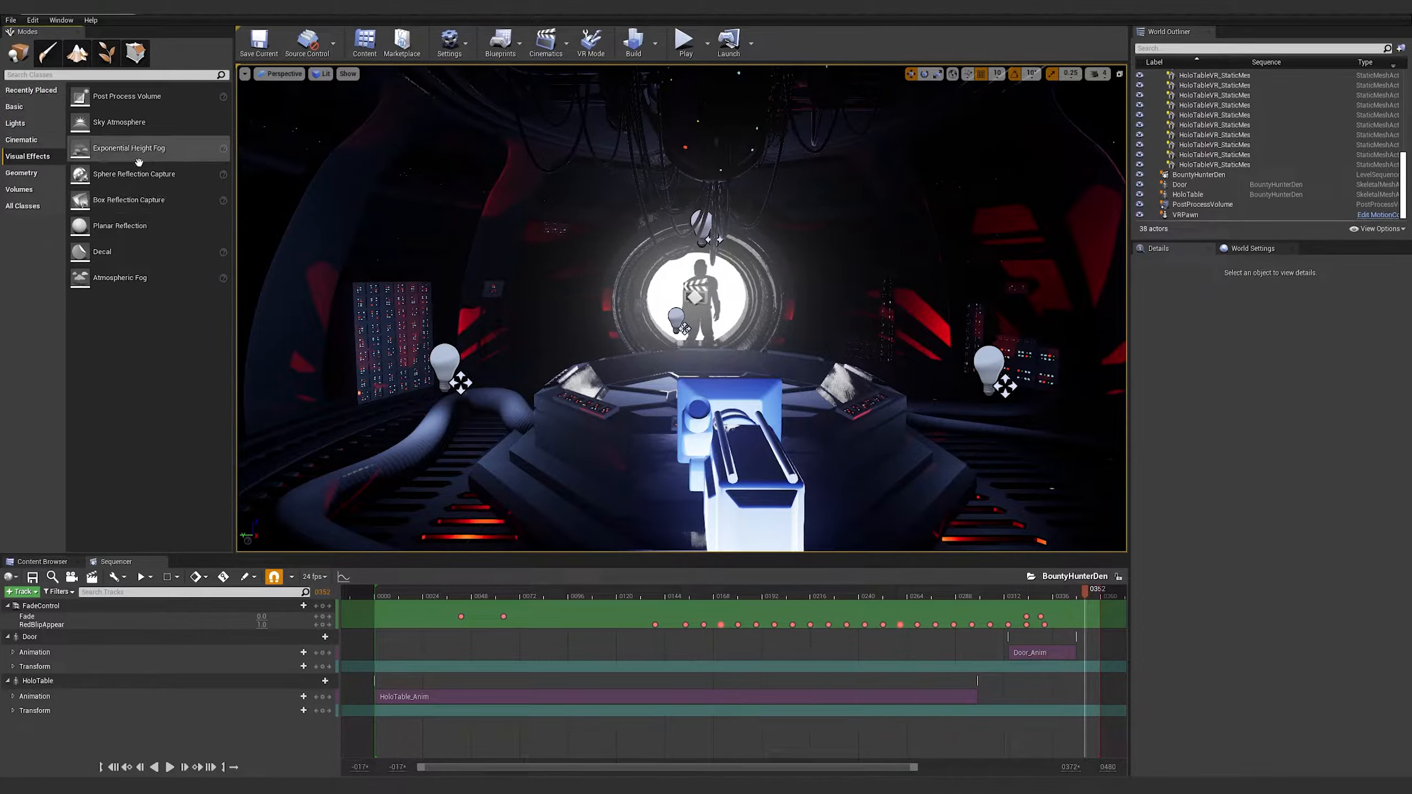
pyautogui.moveTo(124, 278); pyautogui.dragTo(516, 387)
pyautogui.moveTo(682, 327); pyautogui.dragTo(680, 544)
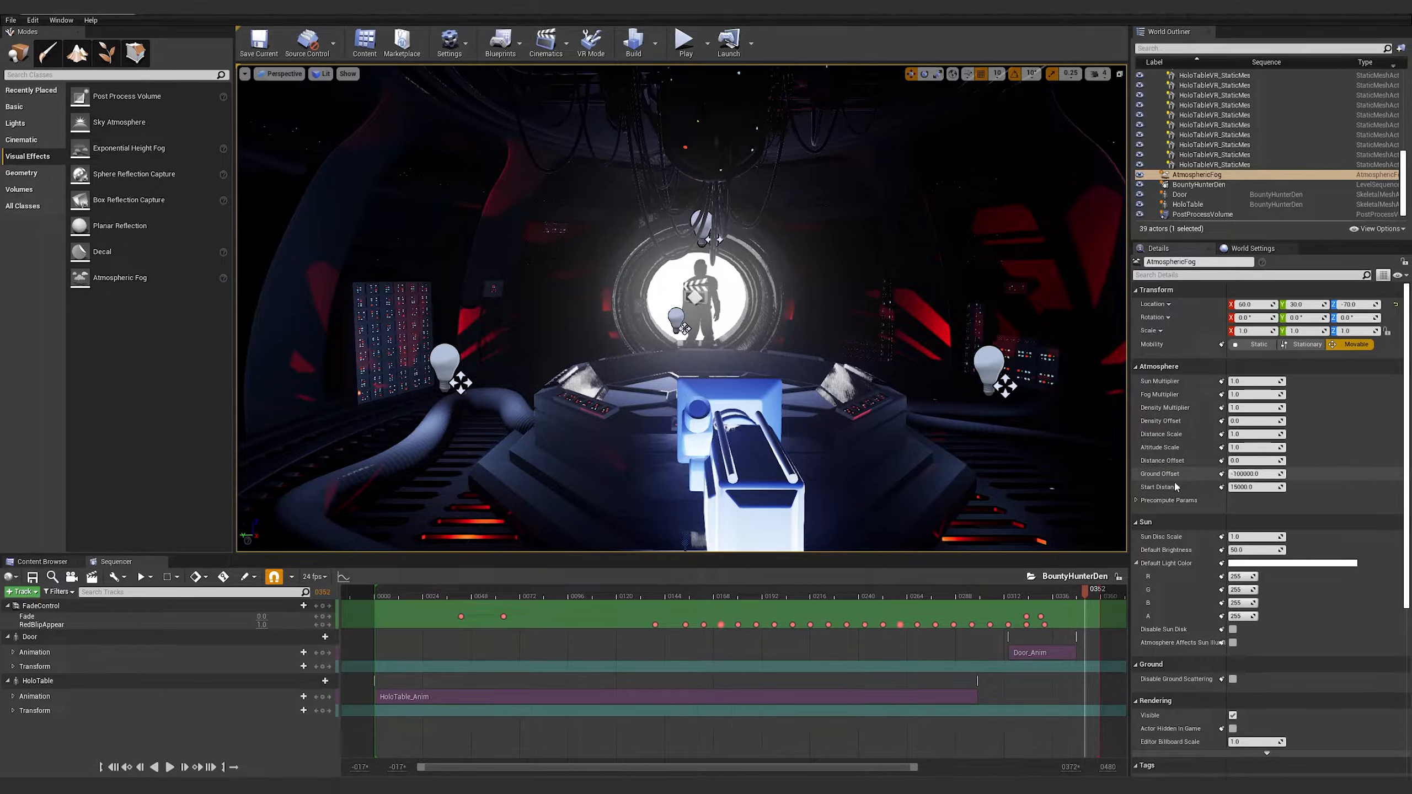
# Set the new fog's Start Distance to 100, try a higher Fog Multiplier and reset it to 1
pyautogui.moveTo(1253, 487); pyautogui.dragTo(1238, 487)
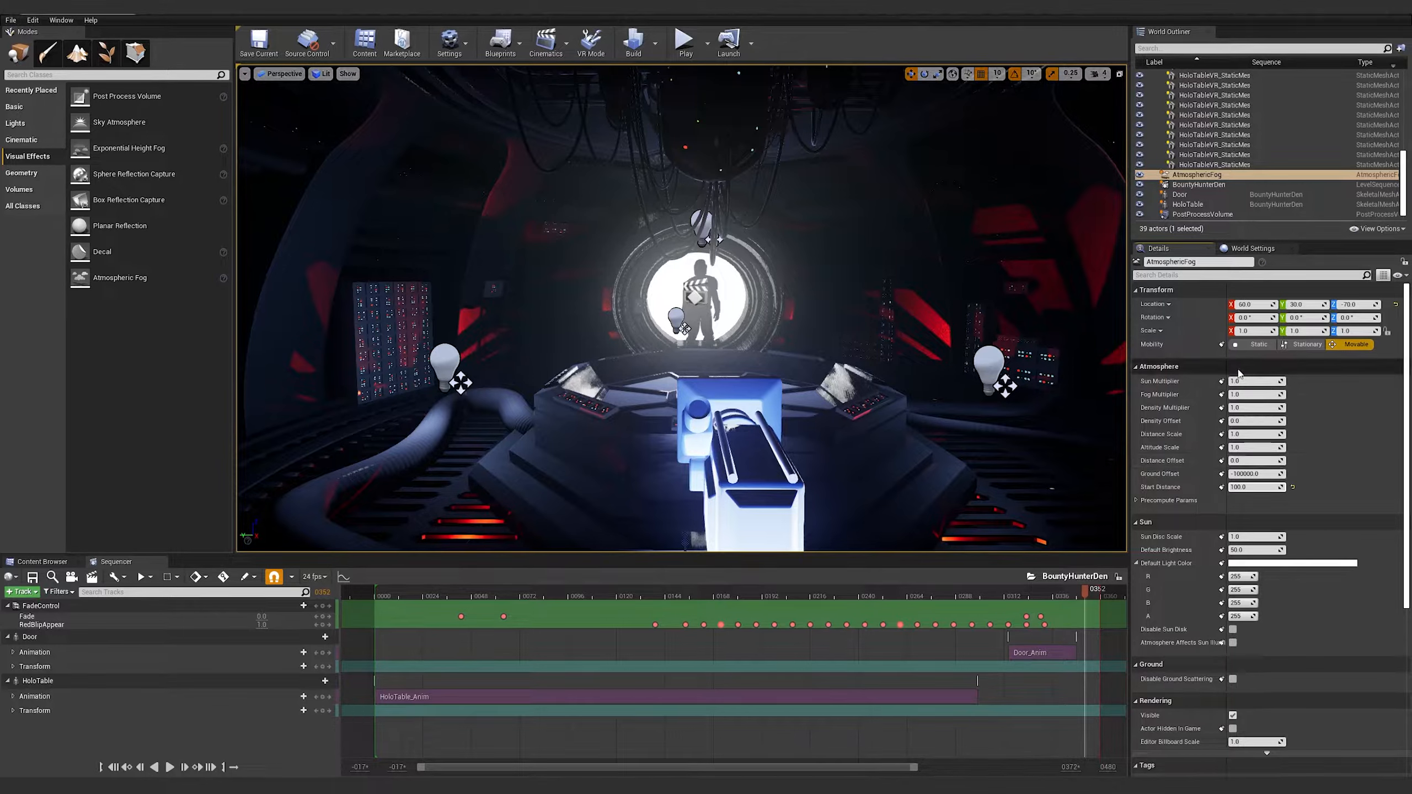
pyautogui.moveTo(1254, 394); pyautogui.dragTo(1269, 394)
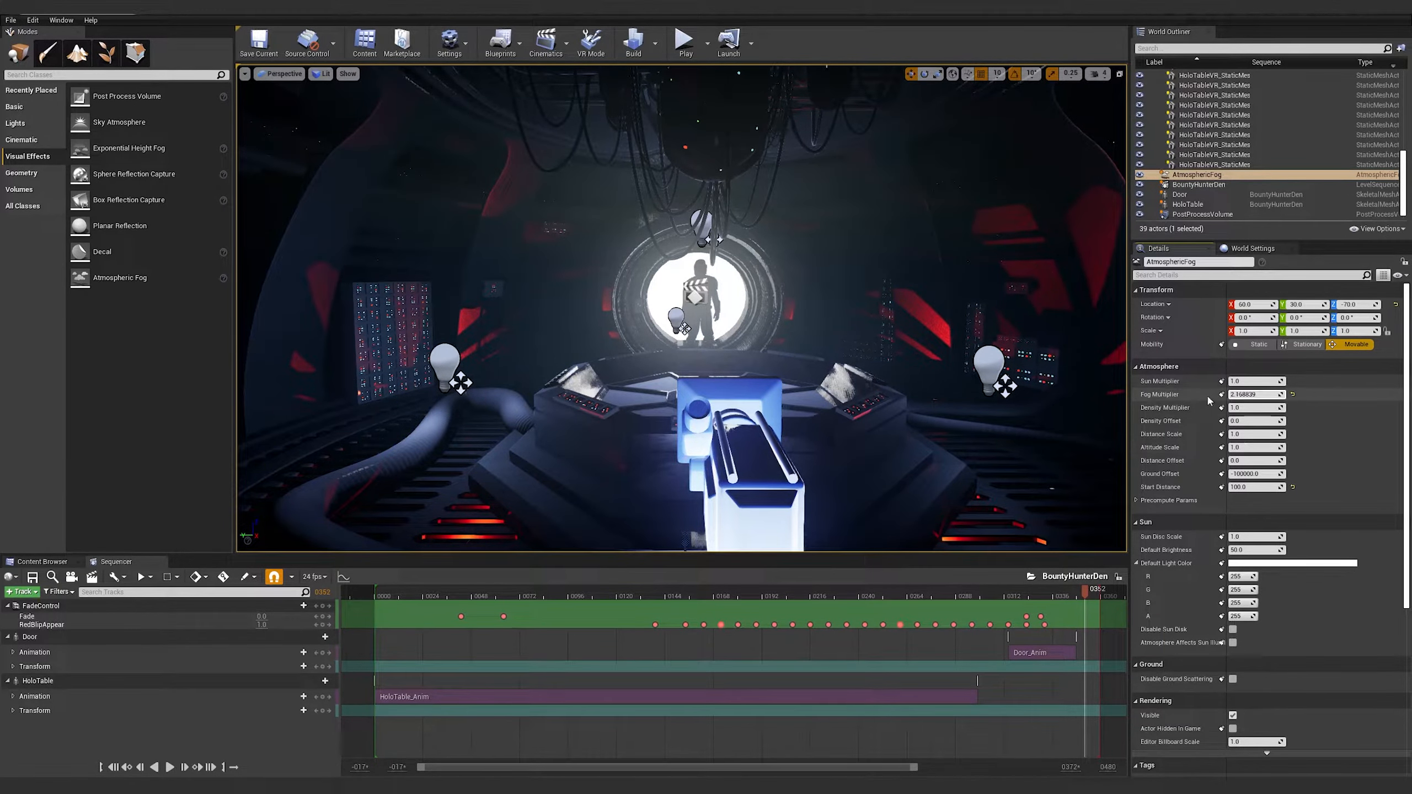
pyautogui.click(1254, 395)
pyautogui.write('1')
pyautogui.press('Return')
# Toggle the AtmosphericFog actor's visibility to compare the room with and without fog
pyautogui.moveTo(1001, 278); pyautogui.dragTo(1056, 267, button='right')
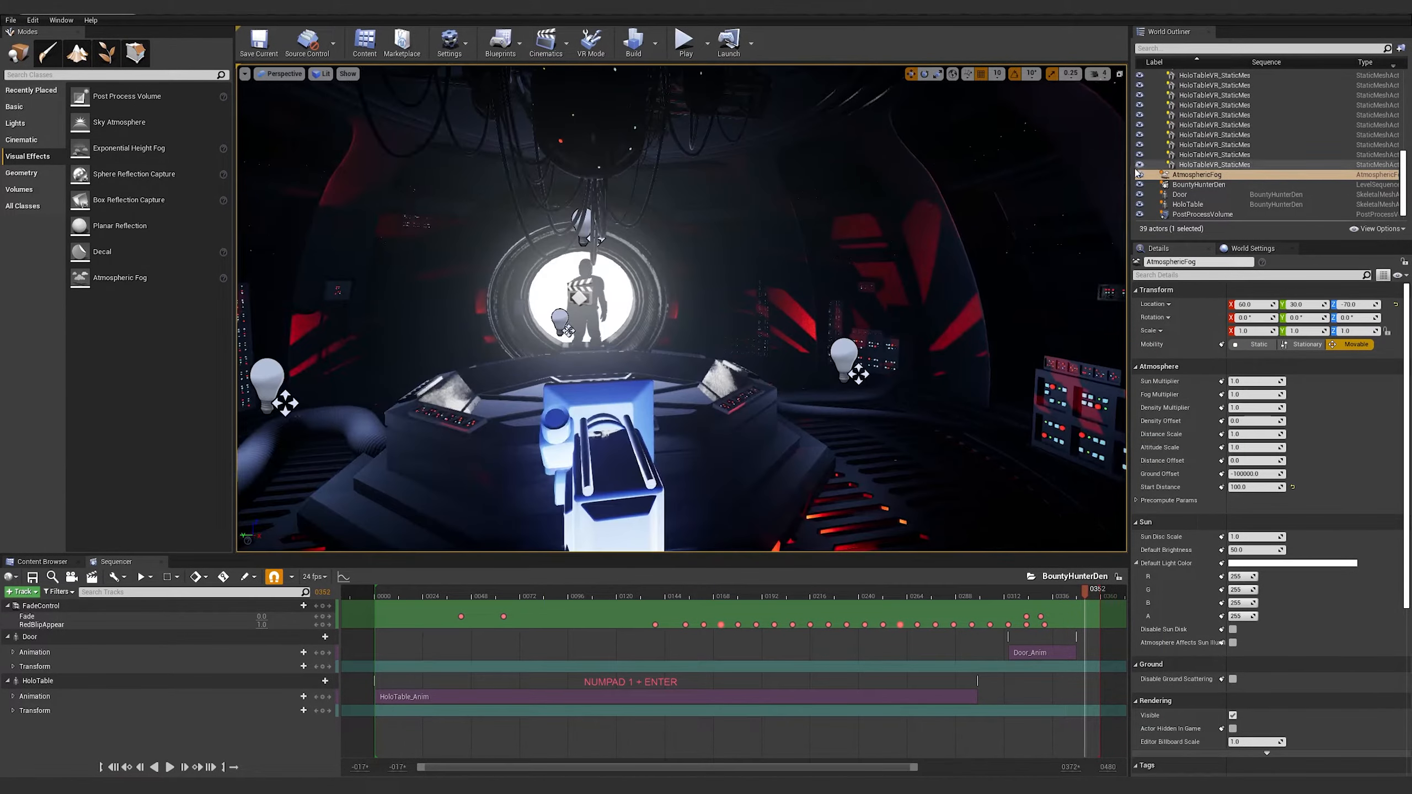
pyautogui.click(1138, 174)
pyautogui.moveTo(968, 356); pyautogui.dragTo(872, 317, button='right')
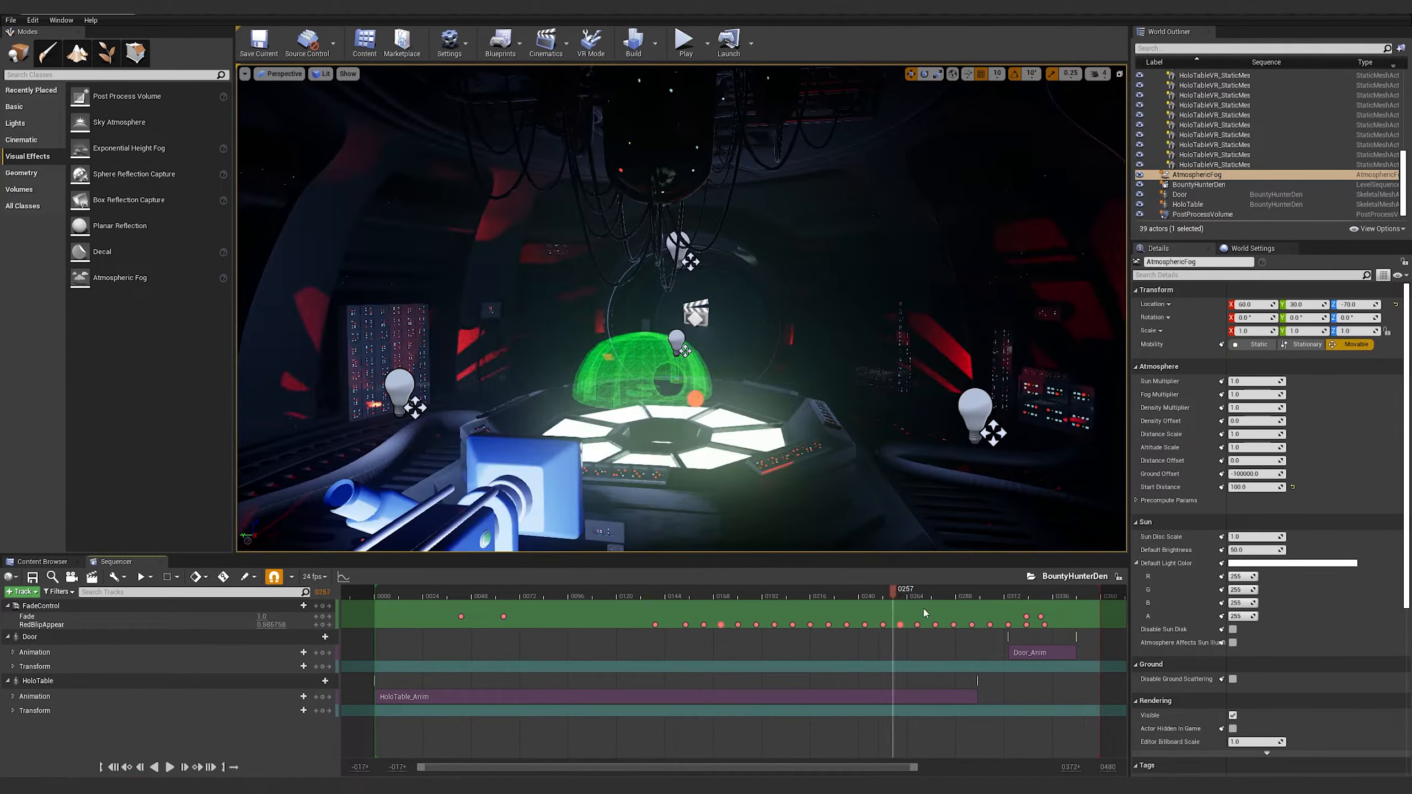
# With the sequence at frame 0316, duplicate the first PointLight and move the copy down in front of the door
pyautogui.click(1012, 593)
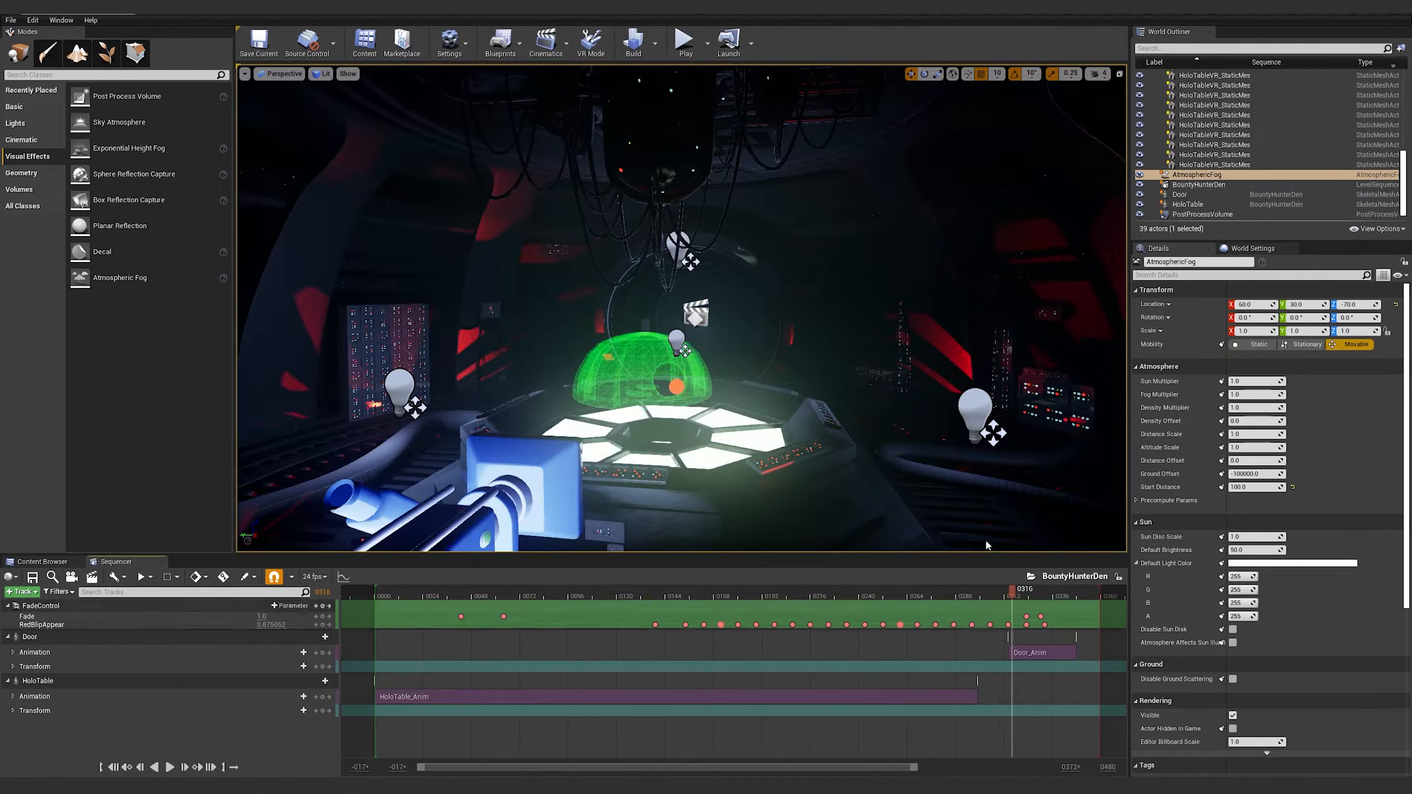
pyautogui.scroll(10, 1230, 123)
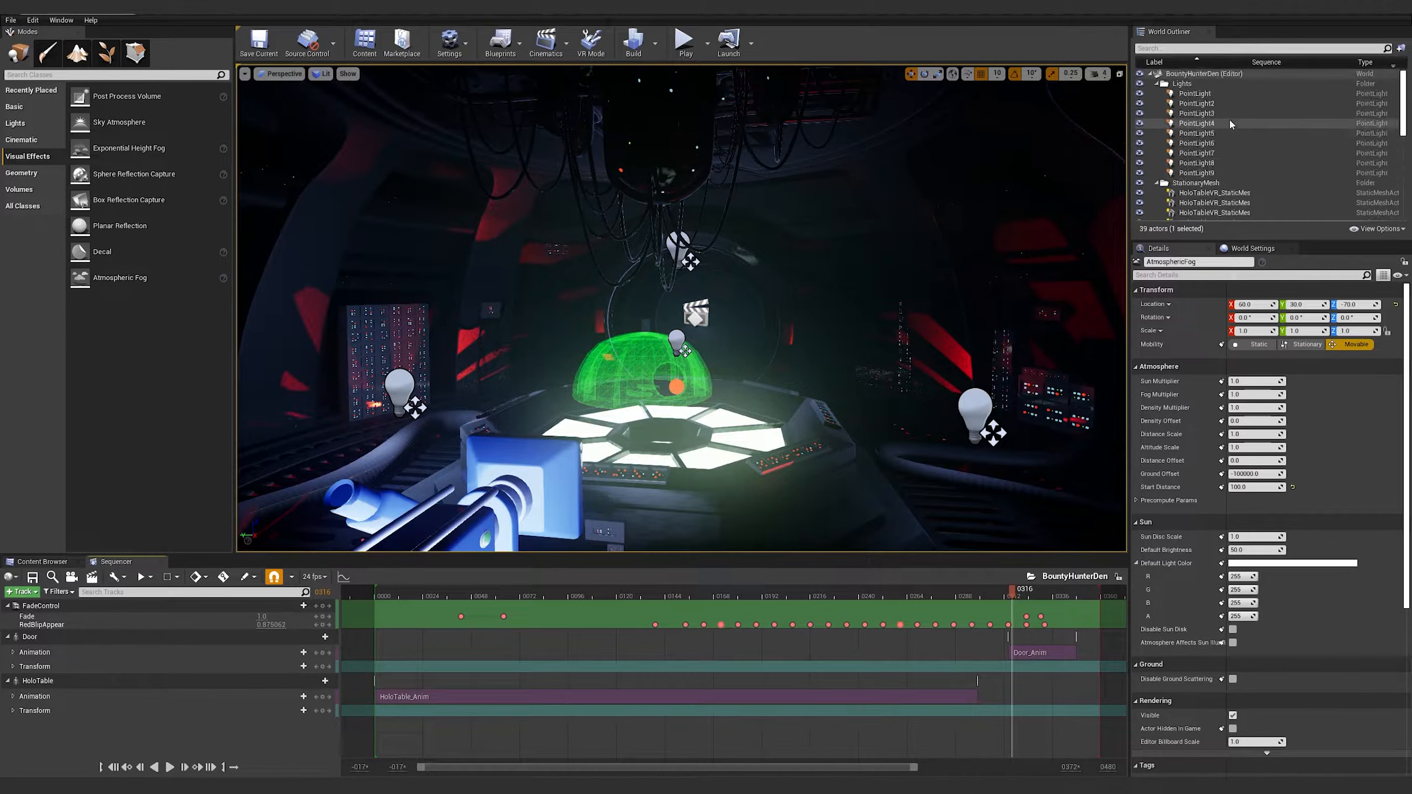
pyautogui.click(1196, 93)
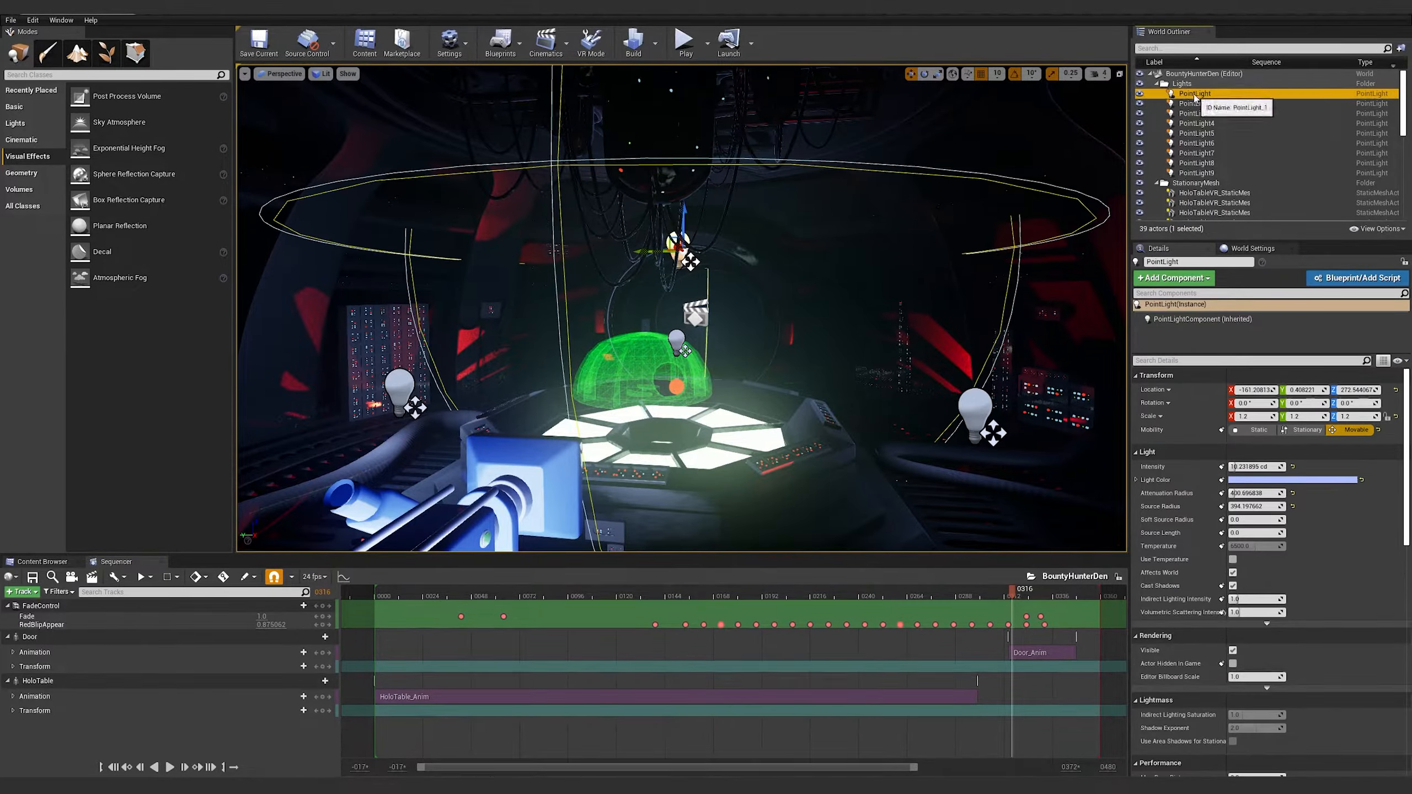
pyautogui.hotkey('ctrl', 'w')
pyautogui.moveTo(677, 206); pyautogui.dragTo(688, 302)
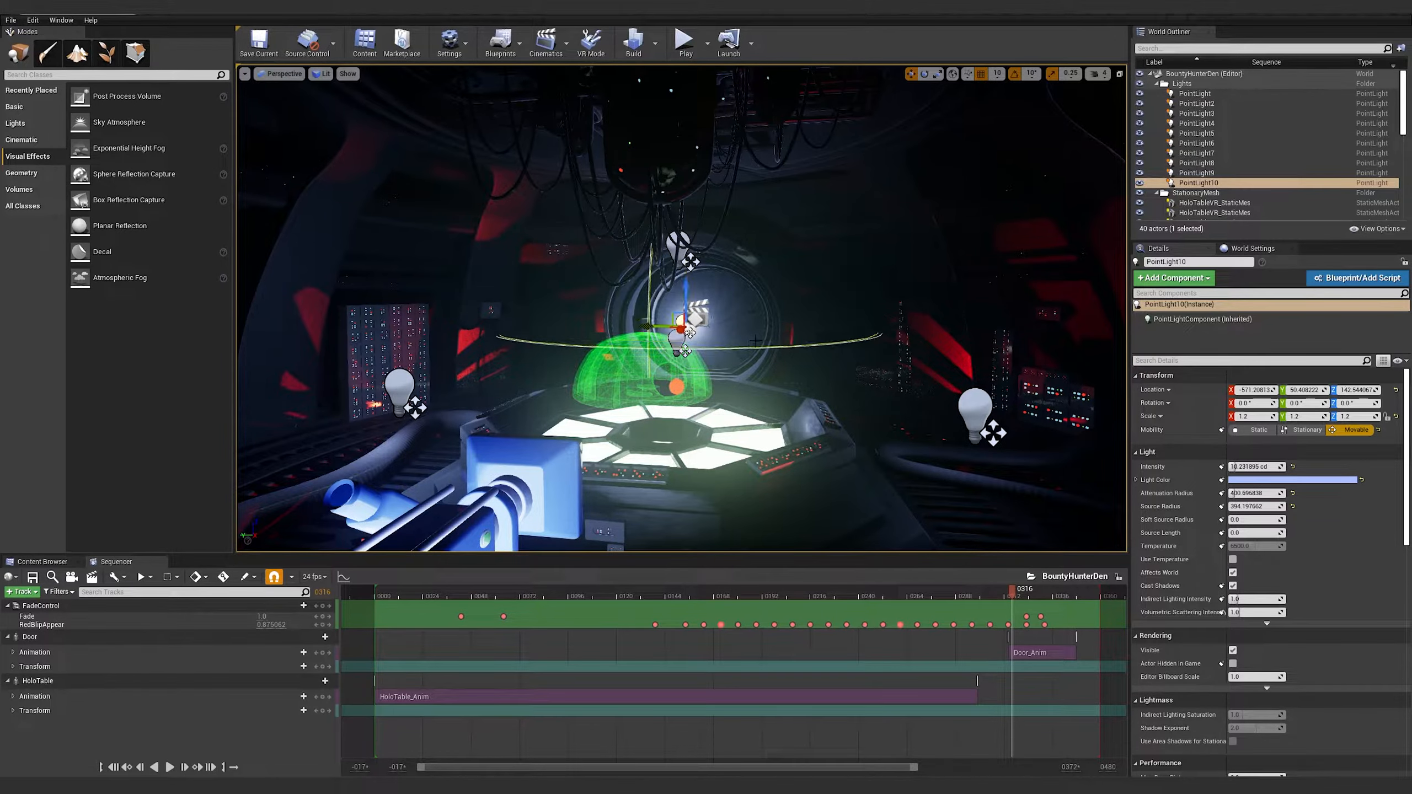
# Set the door point light's Source Radius to 0 and raise its Soft Source Radius
pyautogui.press('w')
pyautogui.moveTo(756, 342); pyautogui.dragTo(673, 333, button='right')
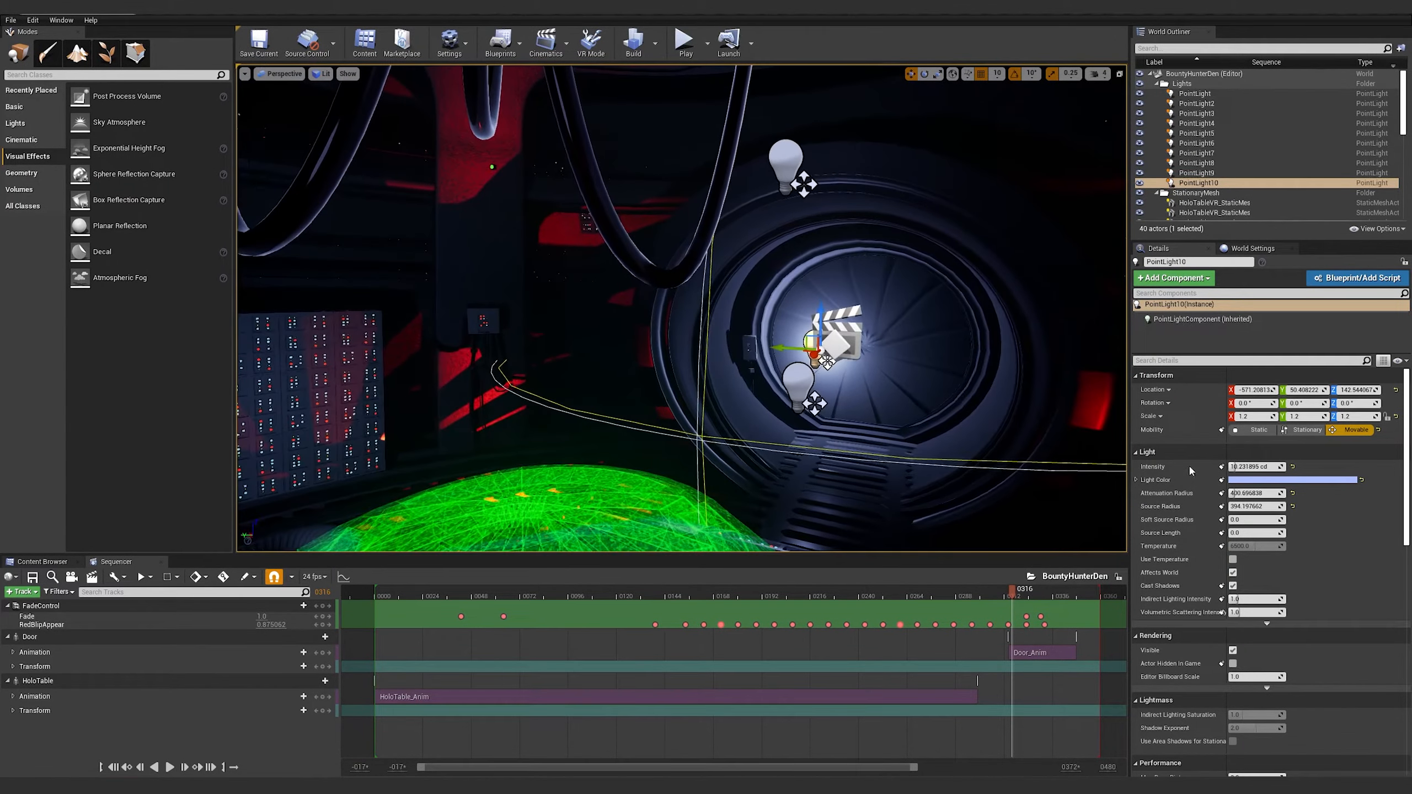
pyautogui.moveTo(1235, 467); pyautogui.dragTo(1234, 506)
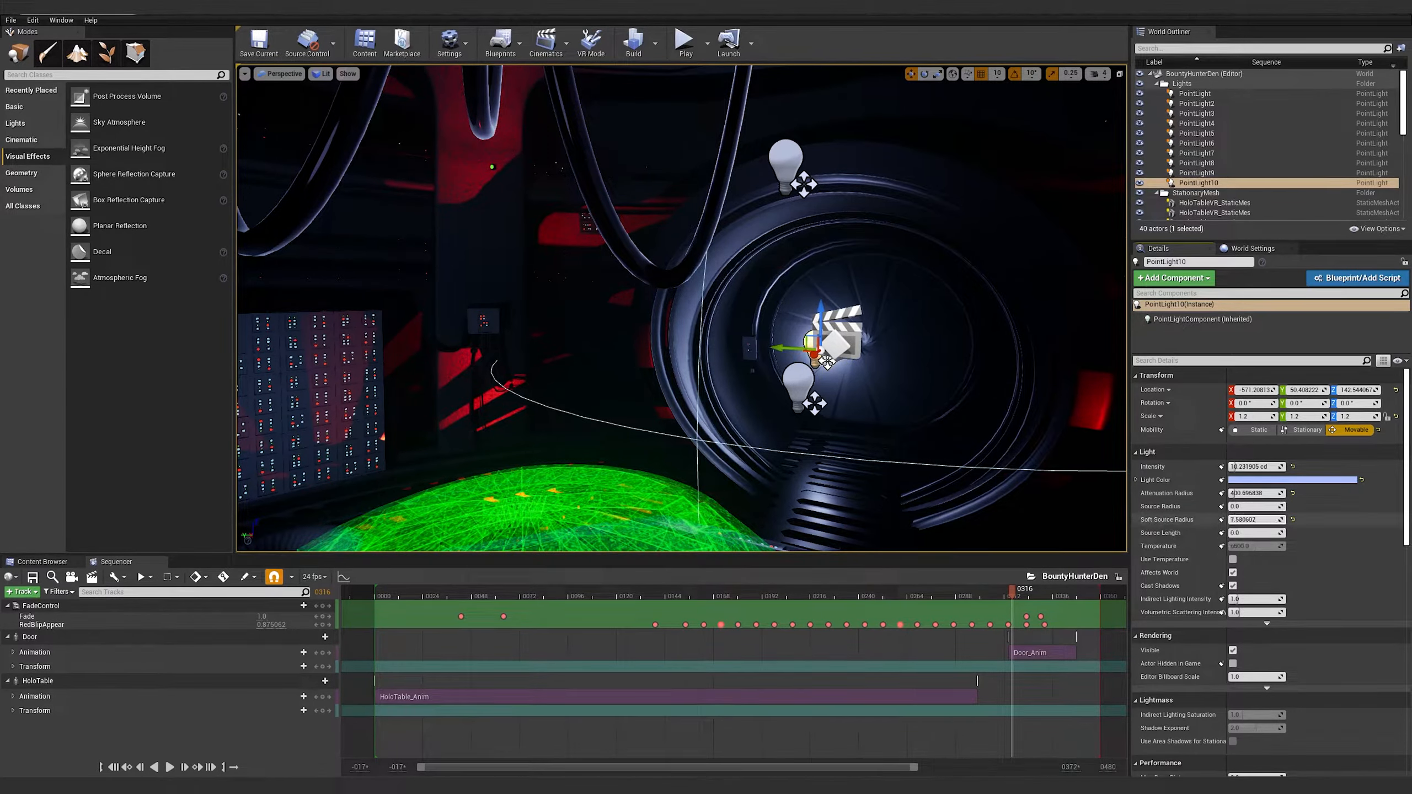
pyautogui.moveTo(1234, 520); pyautogui.dragTo(1265, 520)
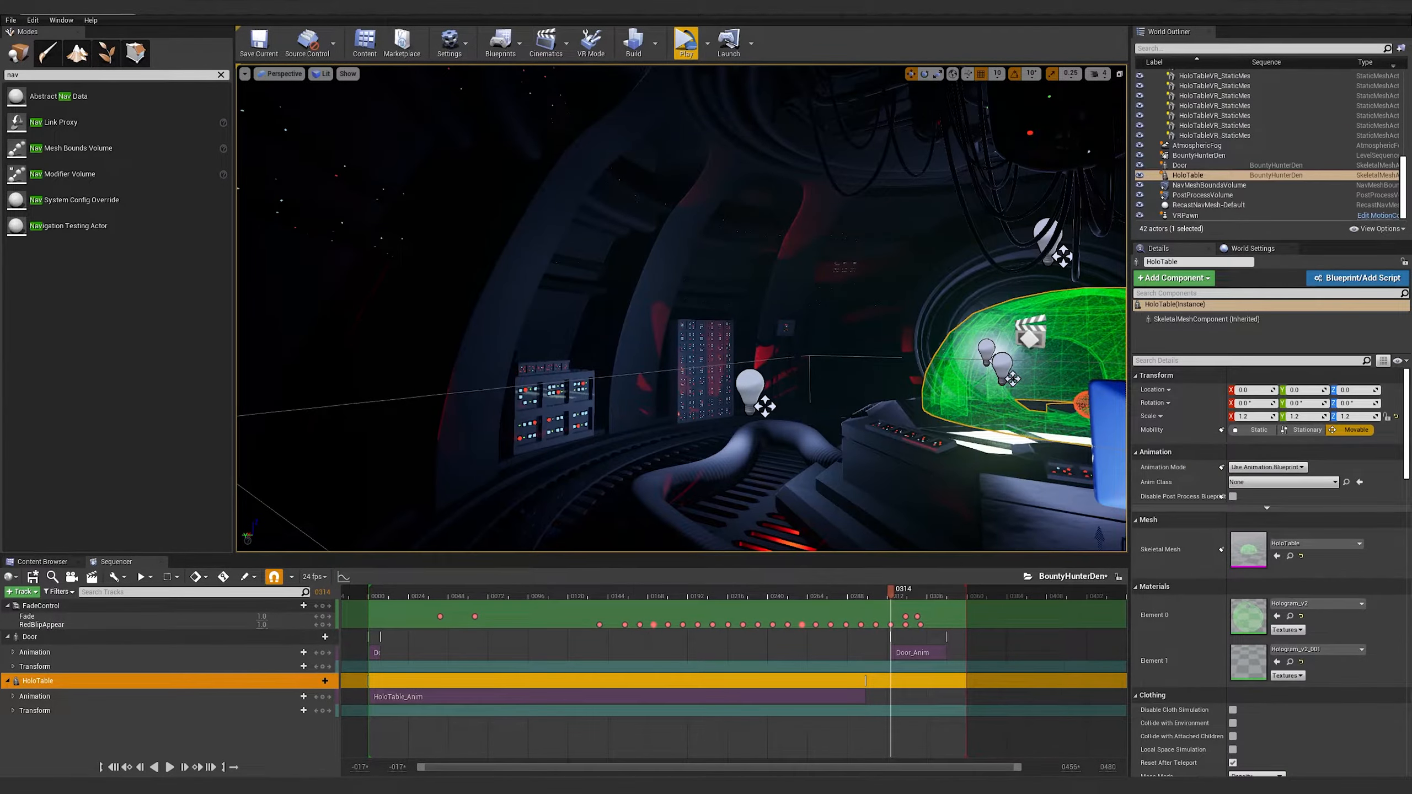
# Move the HoloTable mesh aside along Y to show it apart from the table, and return its Y location to 0
pyautogui.moveTo(803, 390); pyautogui.dragTo(868, 390, button='right')
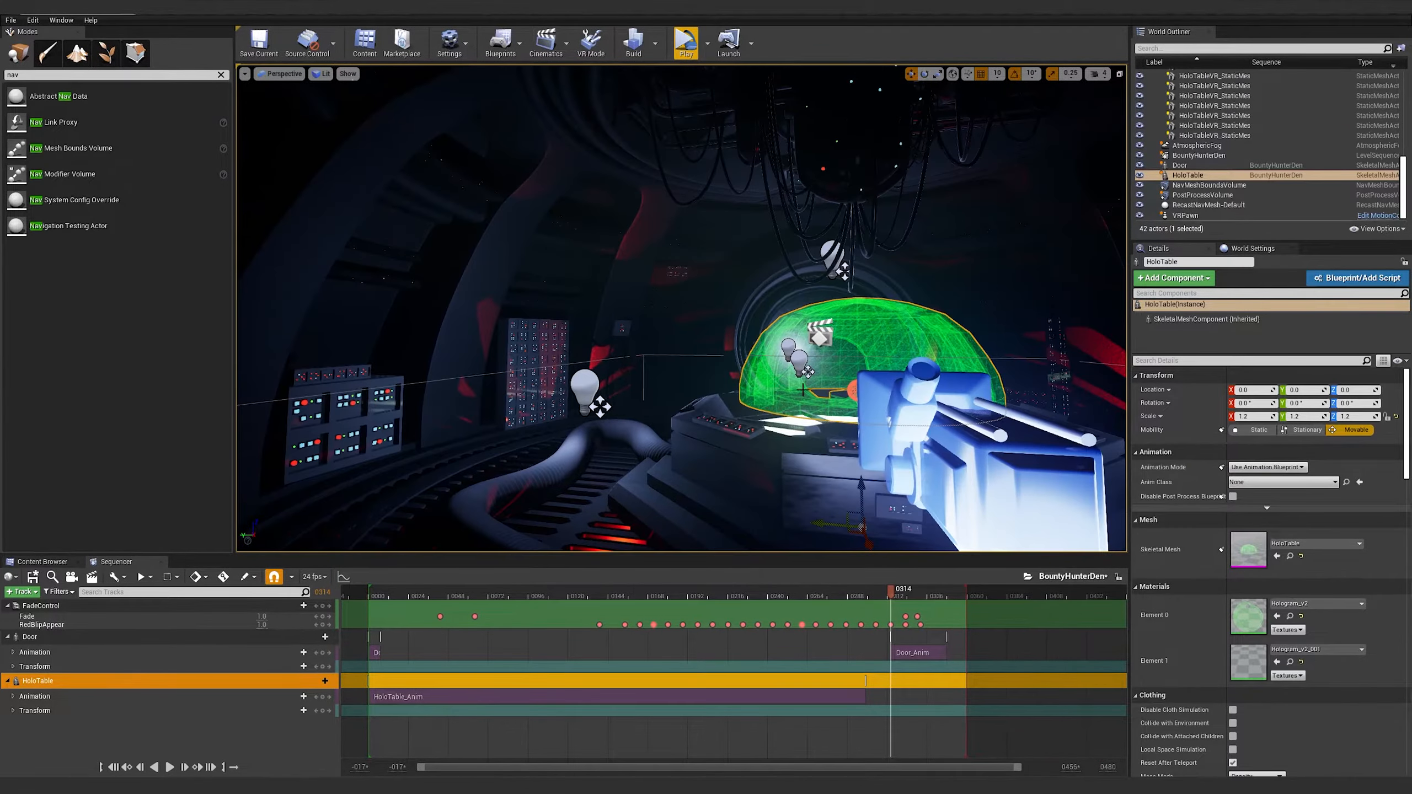
pyautogui.moveTo(832, 527); pyautogui.dragTo(556, 523)
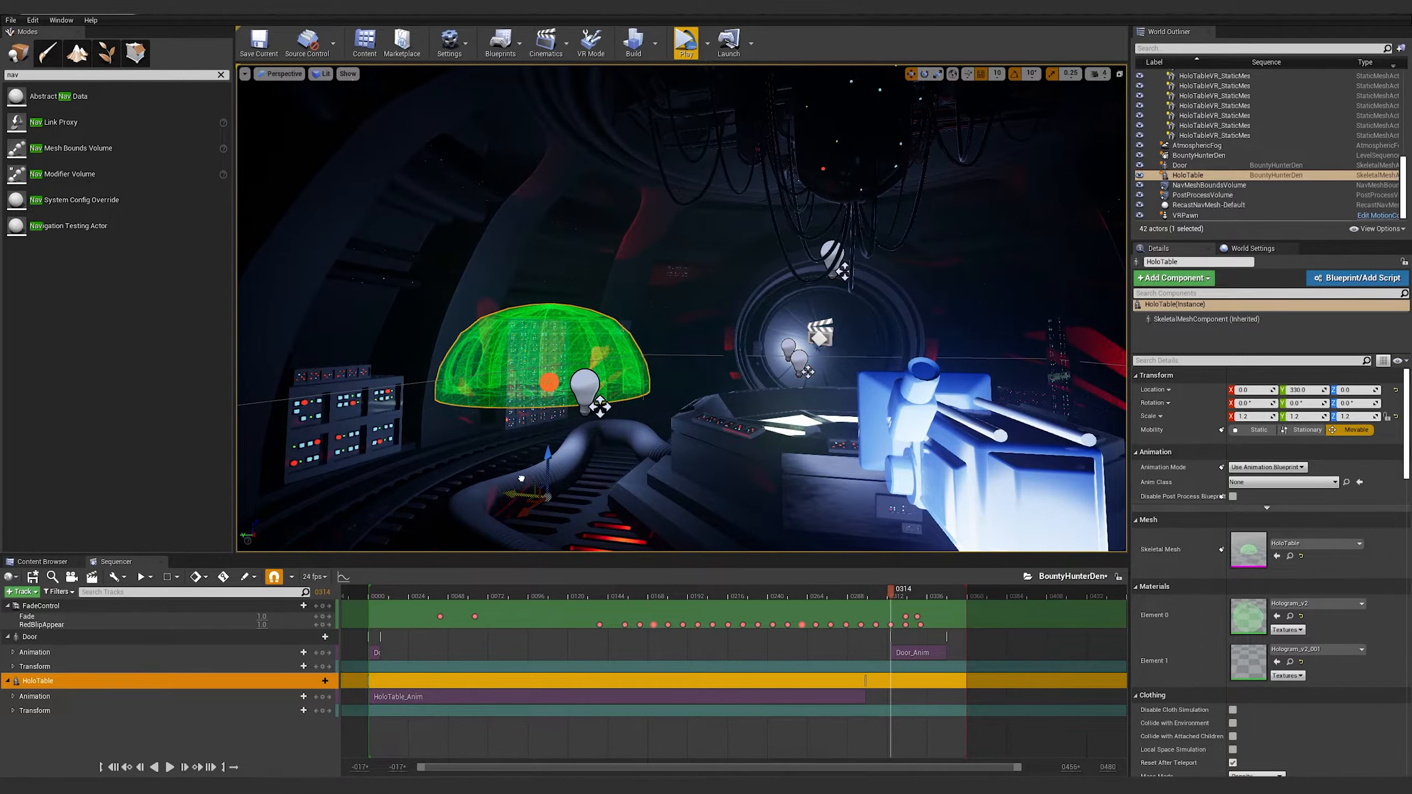
pyautogui.press('f')
pyautogui.moveTo(696, 508); pyautogui.dragTo(725, 622, button='middle')
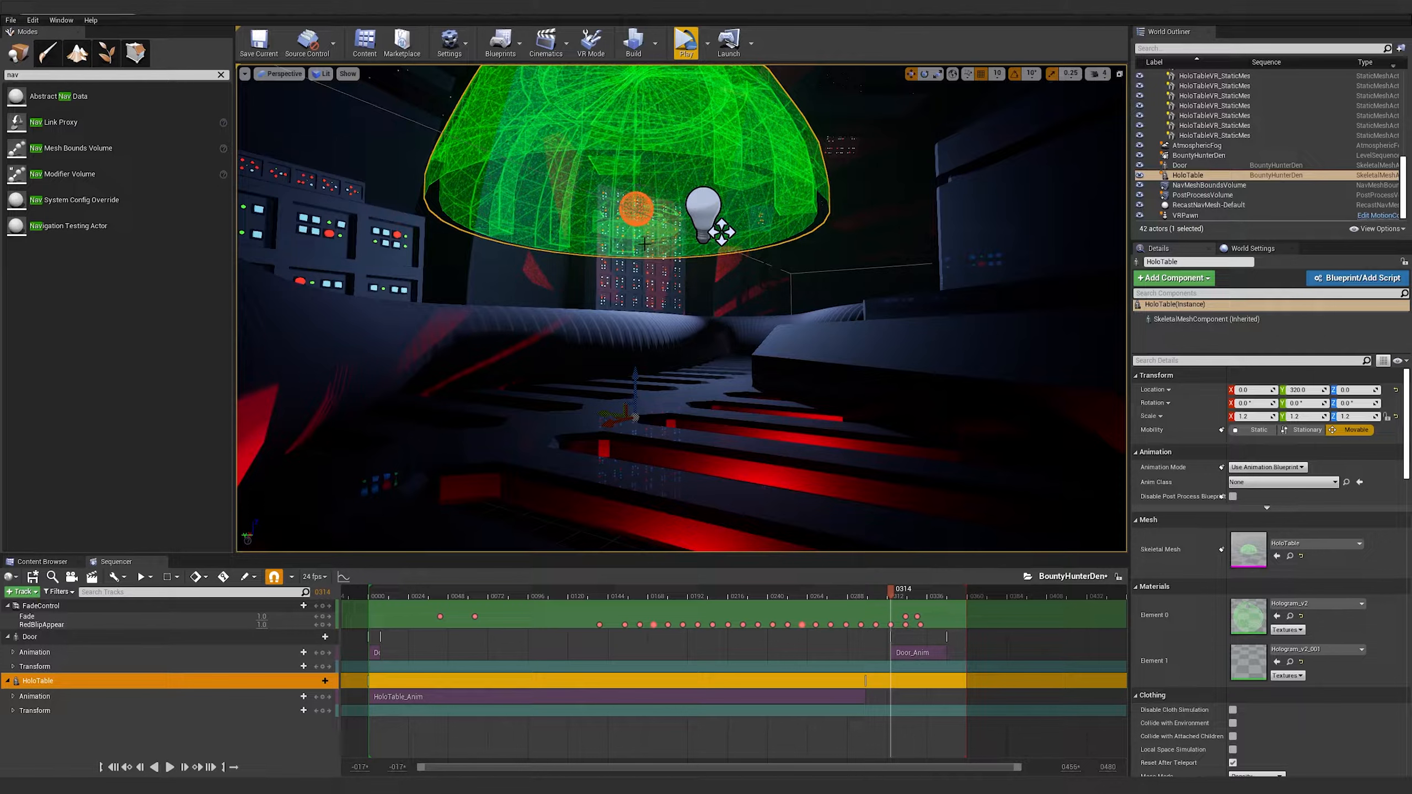
pyautogui.click(1303, 390)
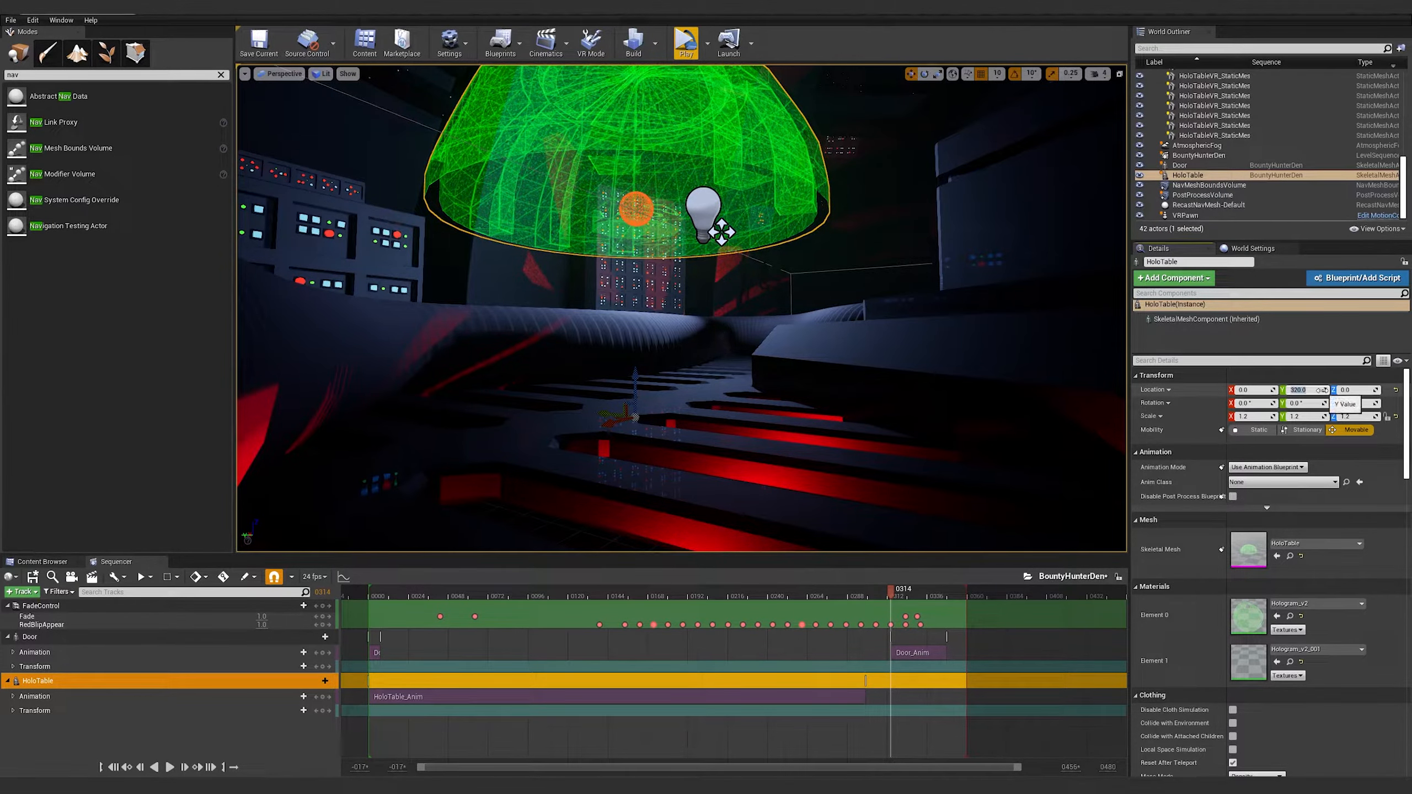
pyautogui.write('0')
pyautogui.press('Return')
pyautogui.moveTo(690, 334); pyautogui.dragTo(823, 334, button='right')
pyautogui.press('s')
pyautogui.moveTo(937, 242)
pyautogui.mouseDown(button='right')
pyautogui.moveTo(912, 264)
pyautogui.moveTo(936, 242)
pyautogui.mouseUp(button='right')
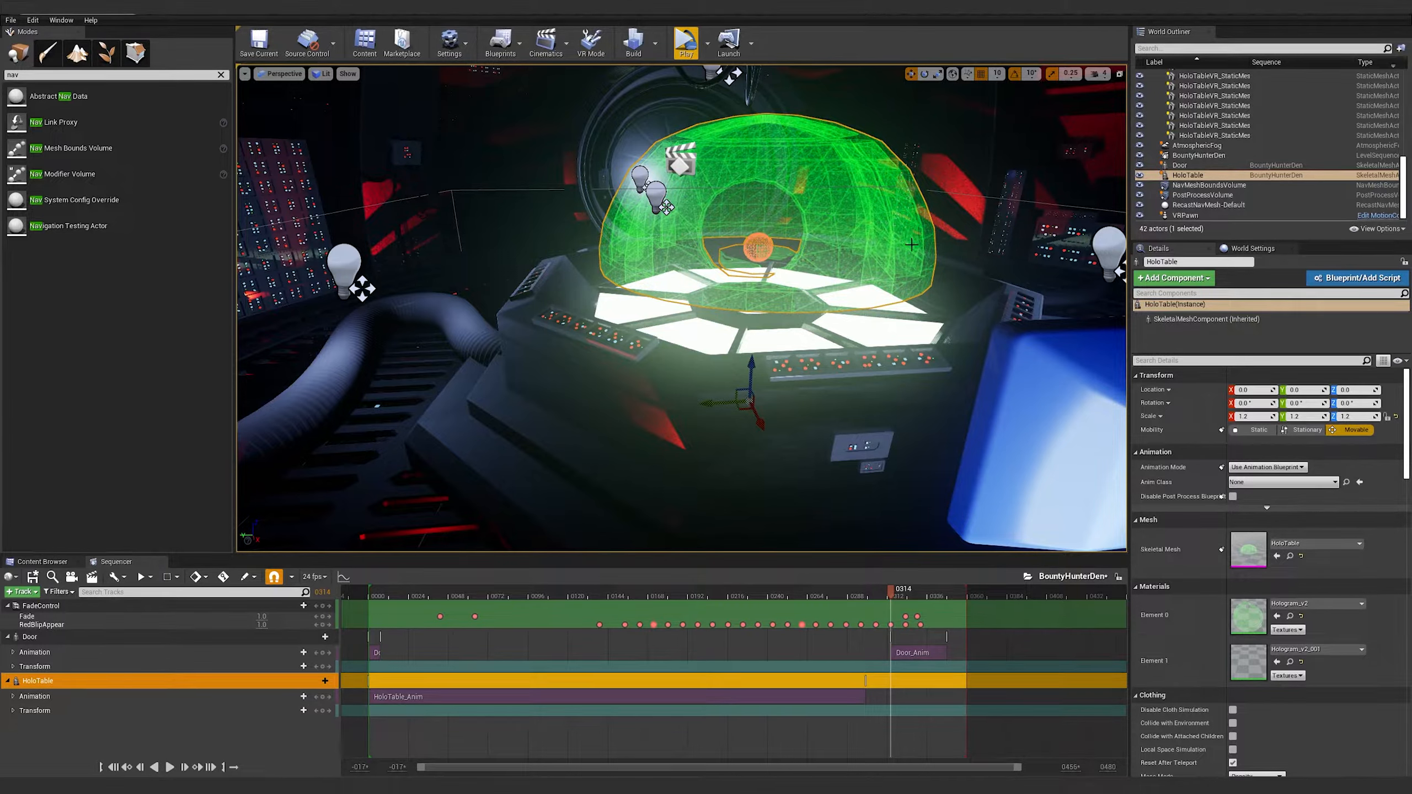
# Duplicate the HoloTable actor and set the copy's X and Y location to 0 so it overlaps the original
pyautogui.click(1177, 176)
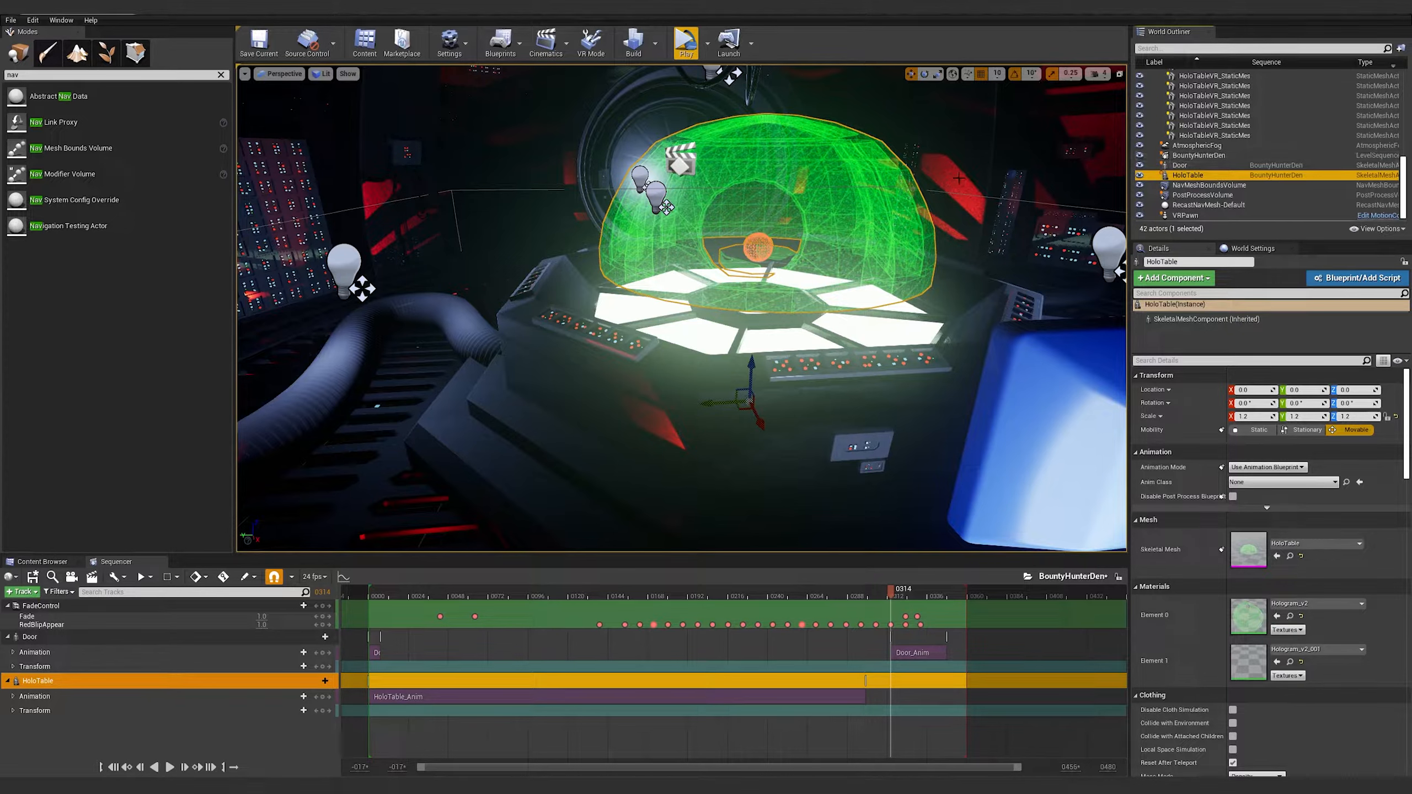
pyautogui.hotkey('ctrl', 'w')
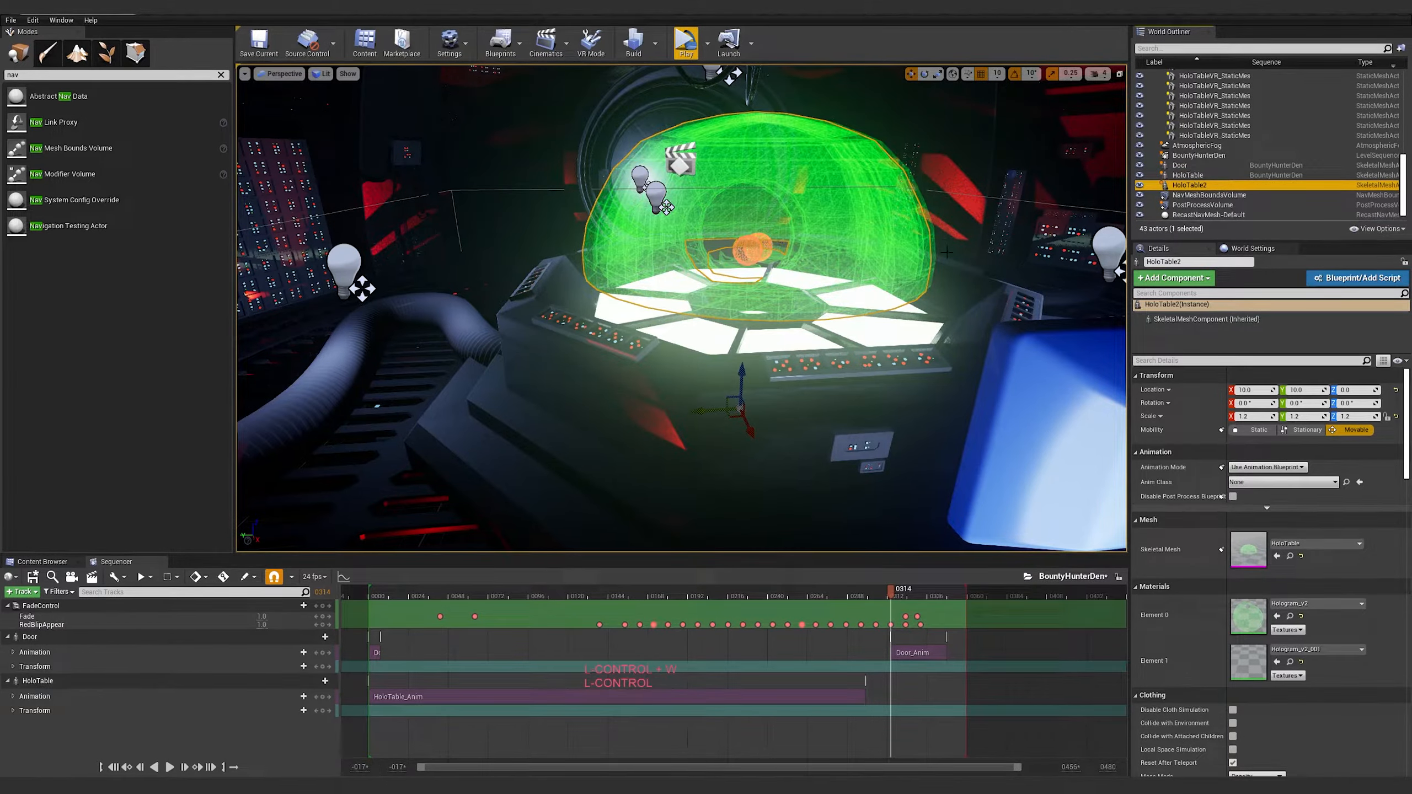
pyautogui.click(1261, 391)
pyautogui.write('0')
pyautogui.press('Tab')
pyautogui.write('0')
pyautogui.press('Tab')
pyautogui.press('Return')
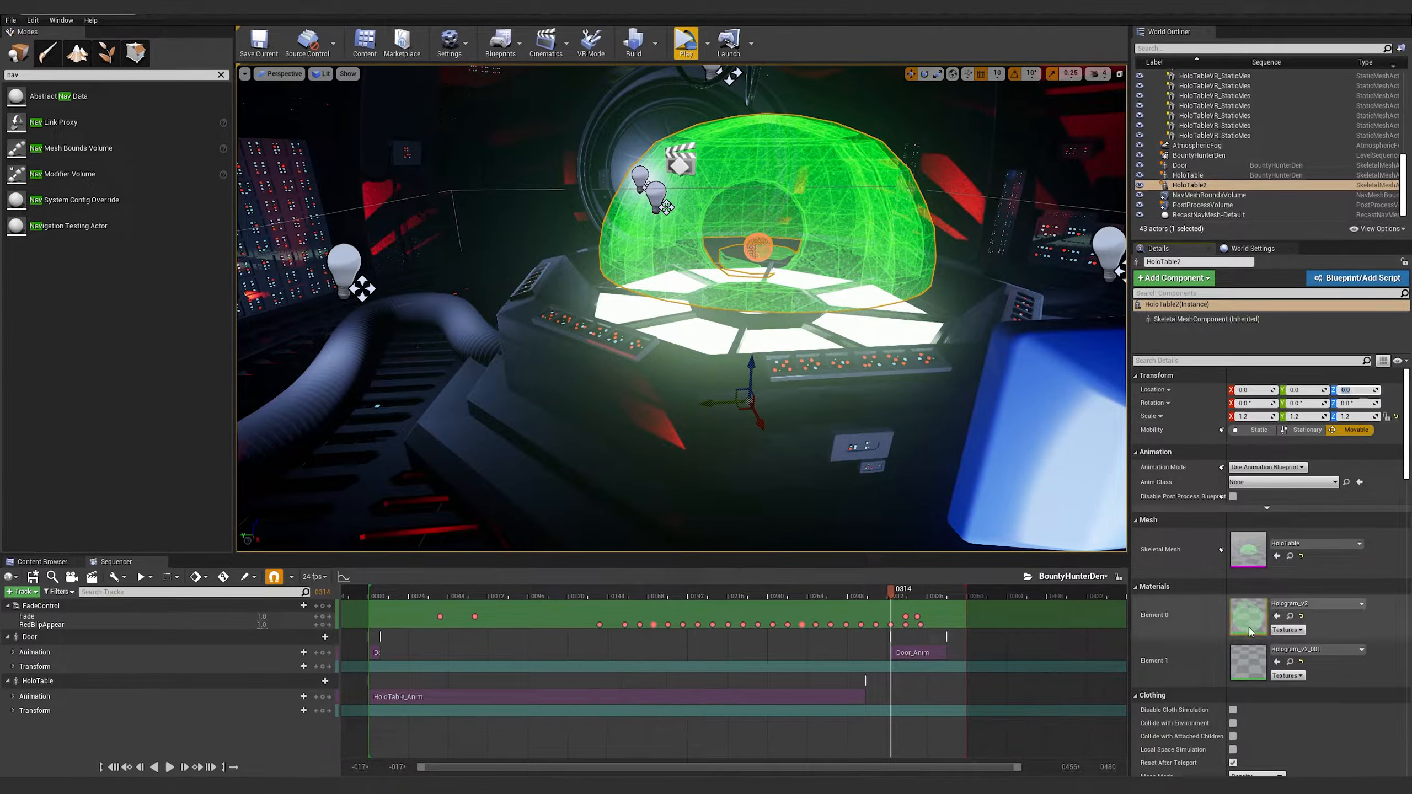
# Duplicate the Hologram_v2 material in the Assets folder and assign the copy to Element 0 of the duplicated HoloTable
pyautogui.click(56, 562)
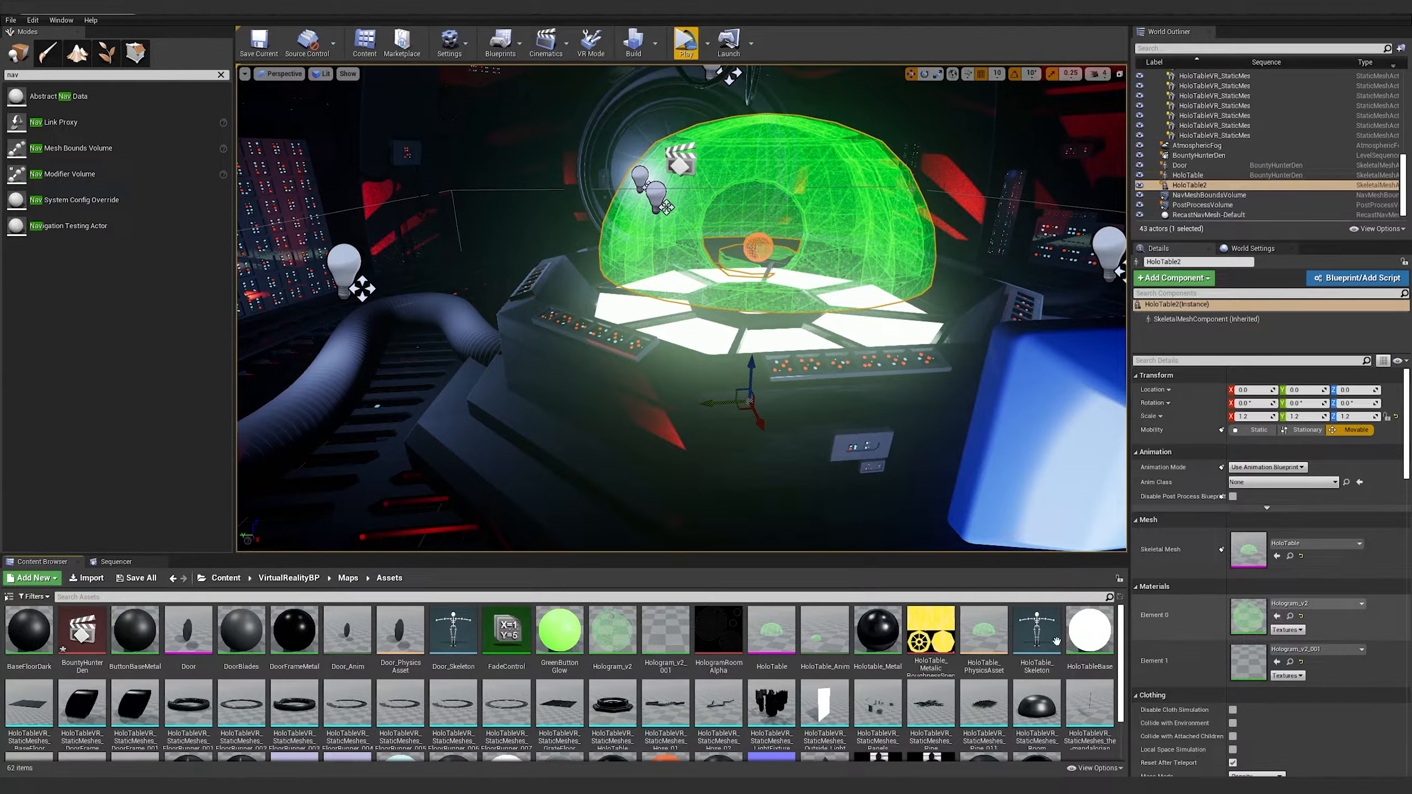
pyautogui.click(1290, 617)
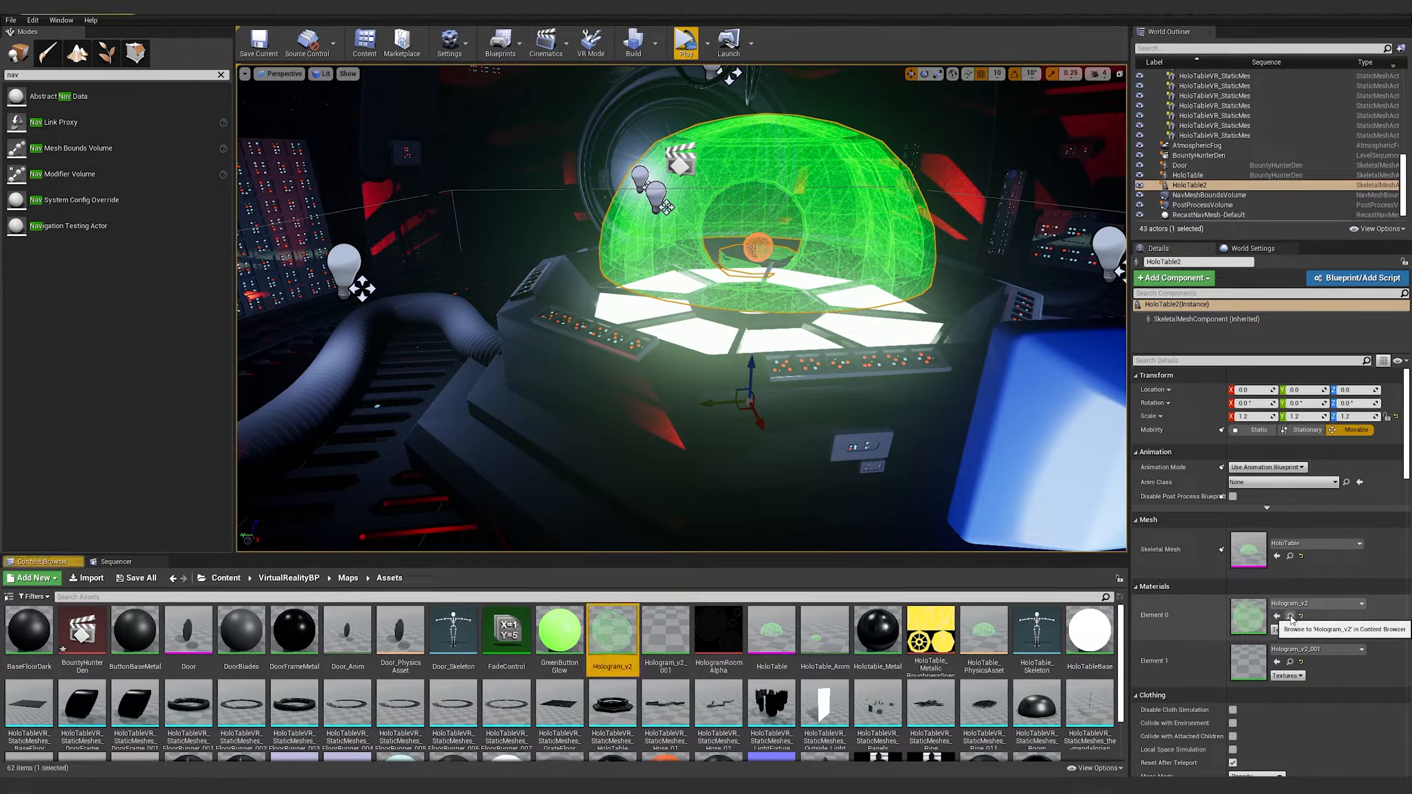
pyautogui.rightClick(623, 627)
pyautogui.click(672, 416)
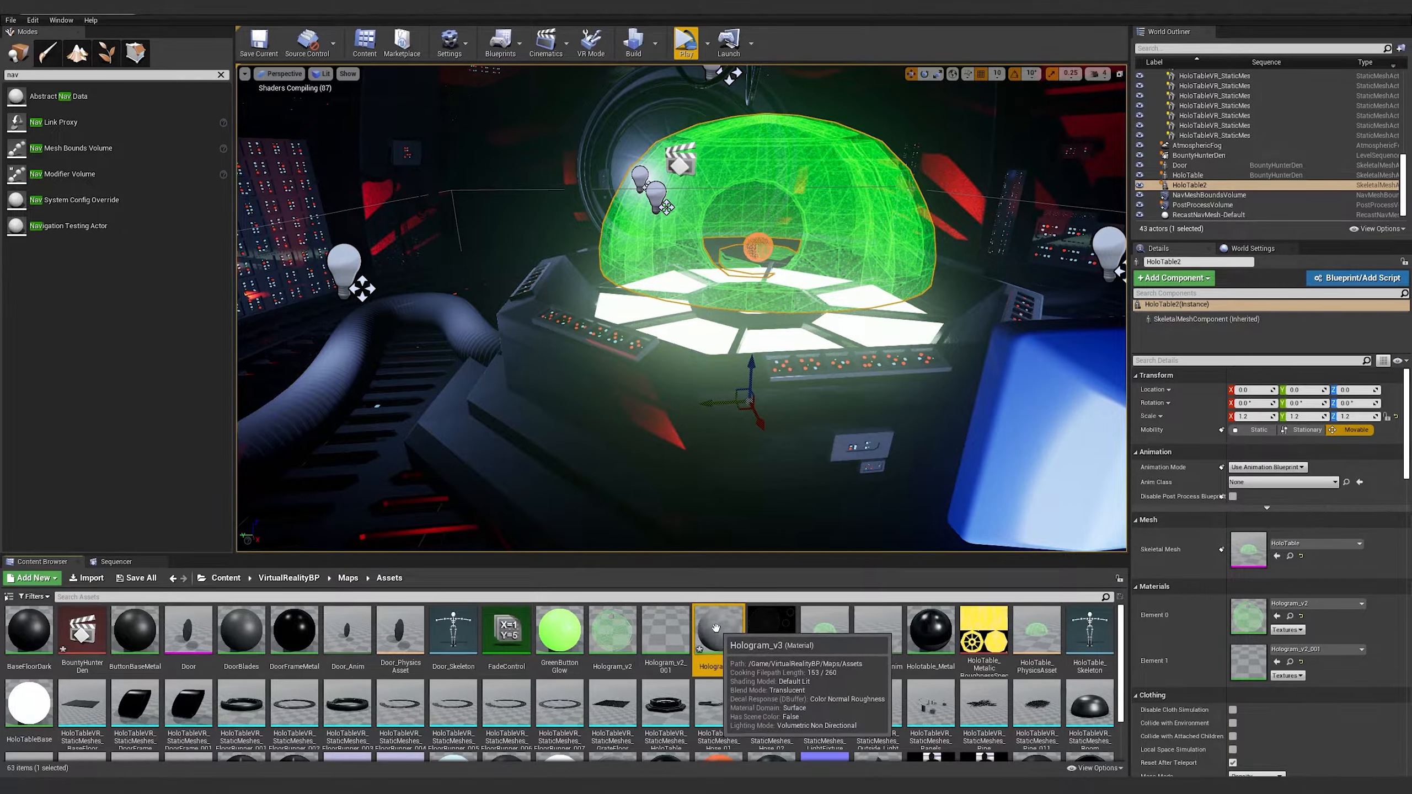
pyautogui.moveTo(715, 635); pyautogui.dragTo(1246, 618)
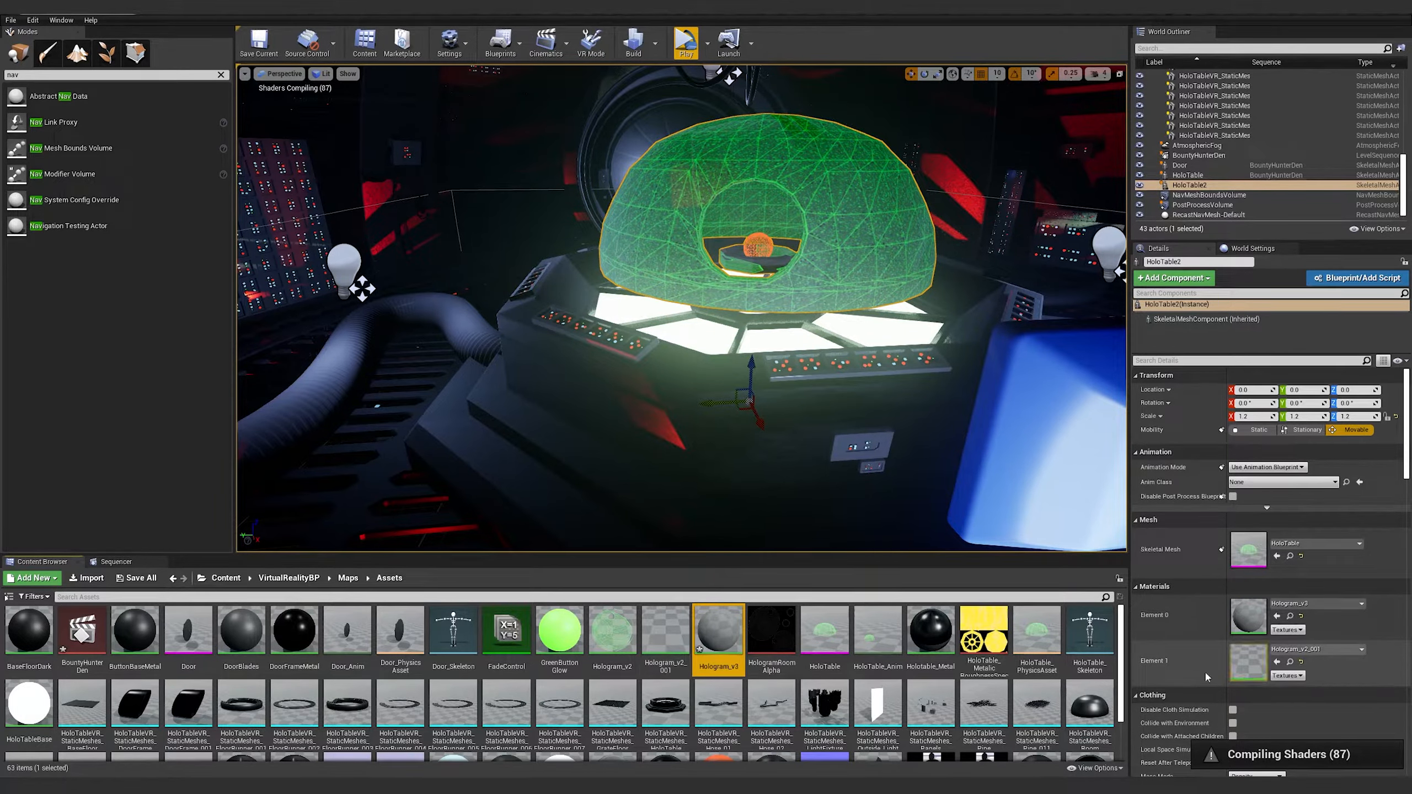
# Duplicate the Hologram_v2_001 material, accepting the default name
pyautogui.rightClick(651, 628)
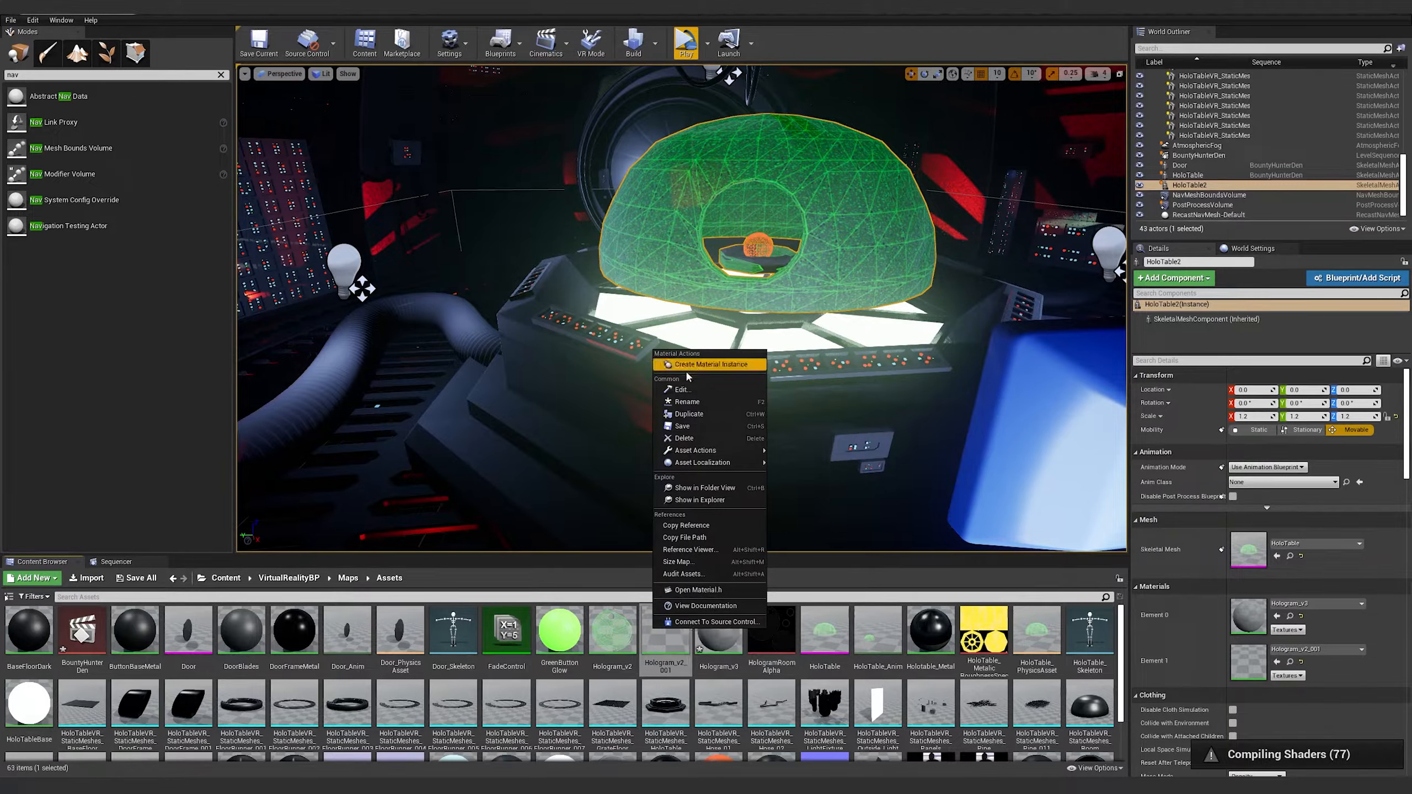
pyautogui.click(694, 416)
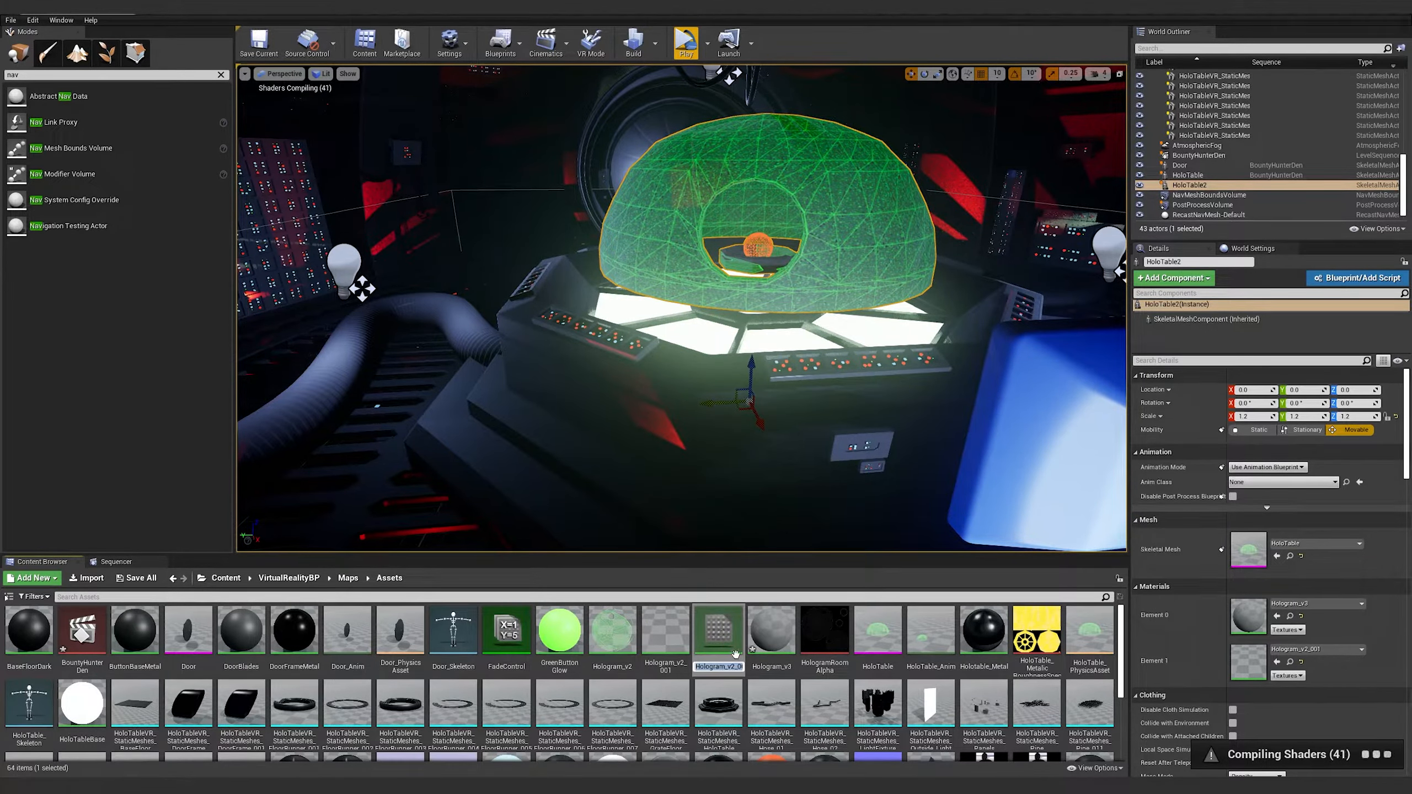
pyautogui.press('Return')
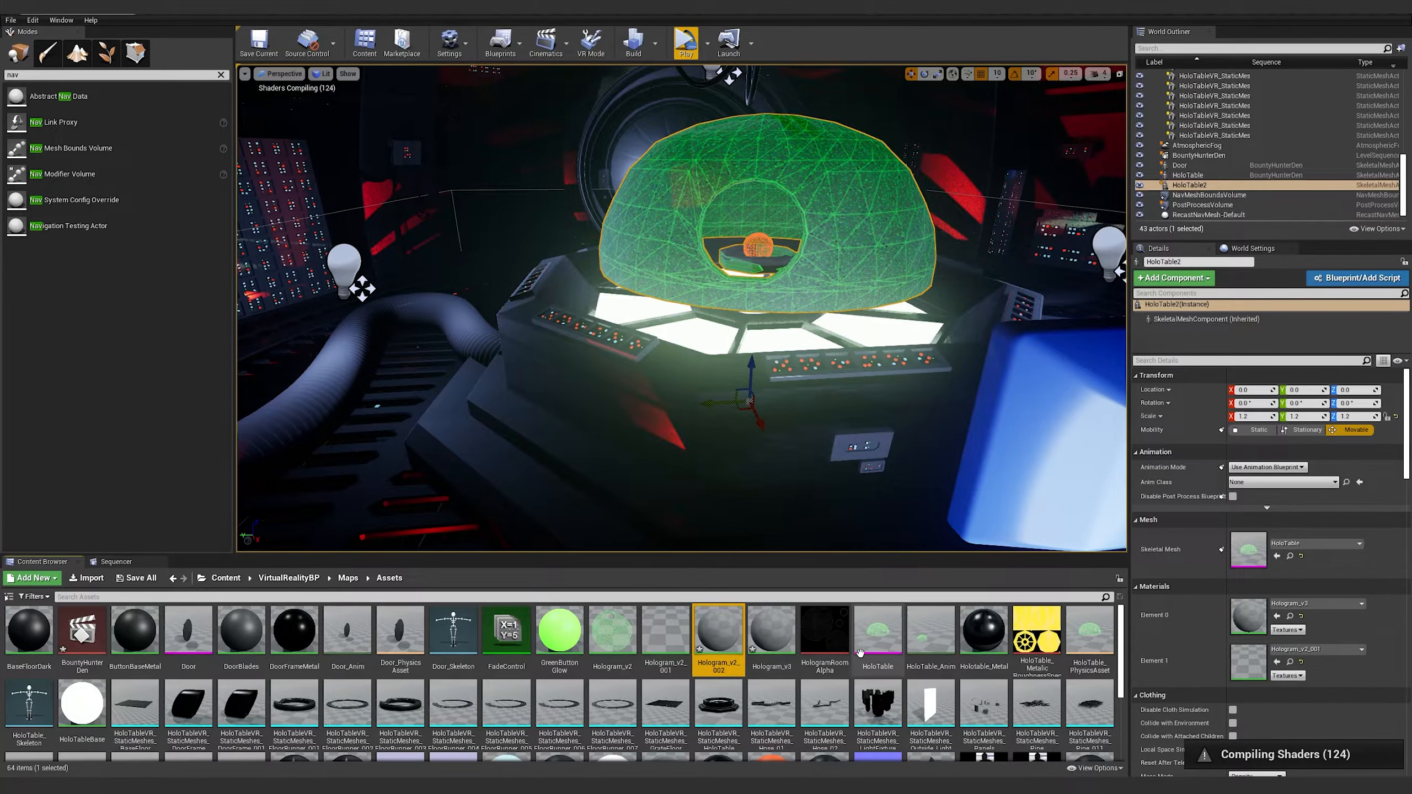
# Open the Hologram_v3 material and set its Blend Mode to Masked
pyautogui.doubleClick(762, 640)
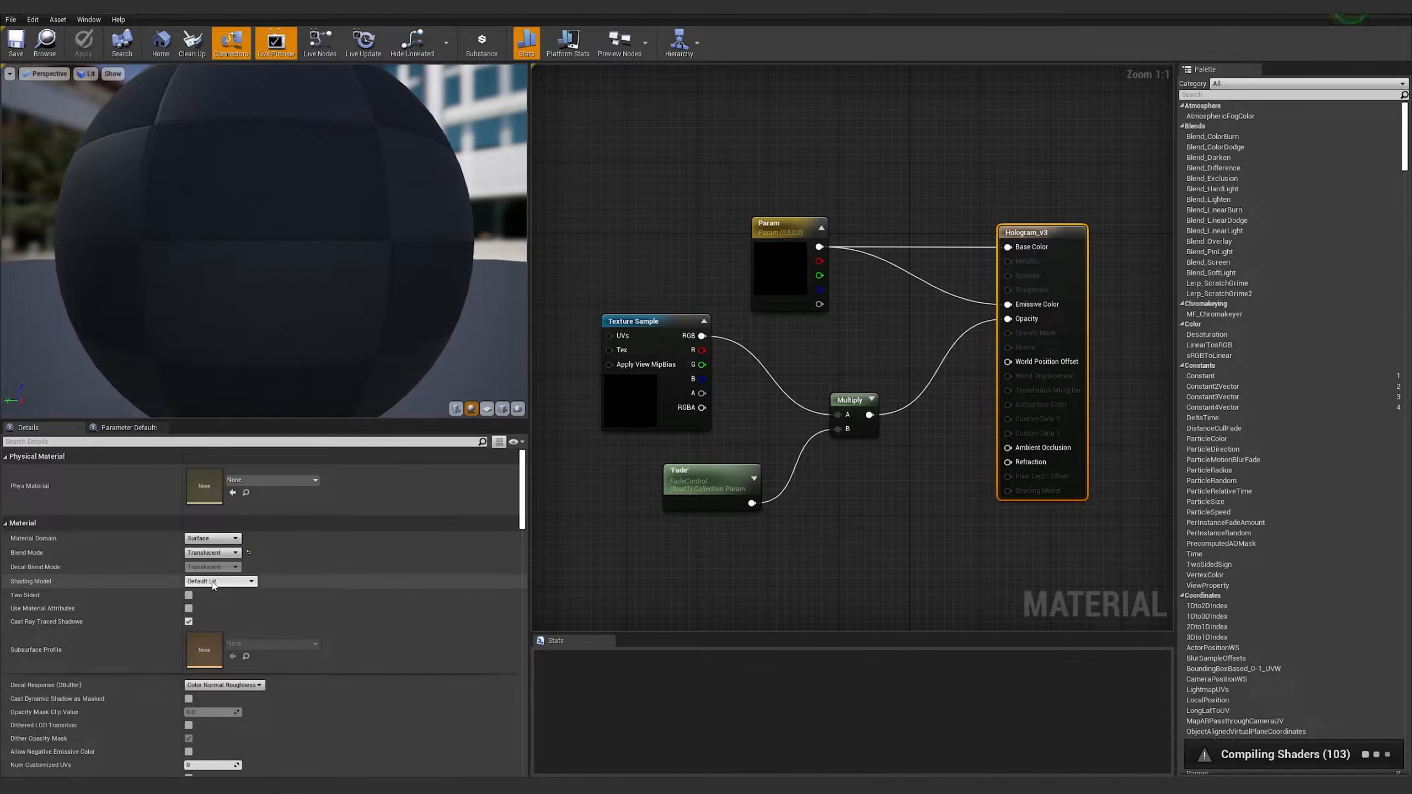
pyautogui.click(216, 554)
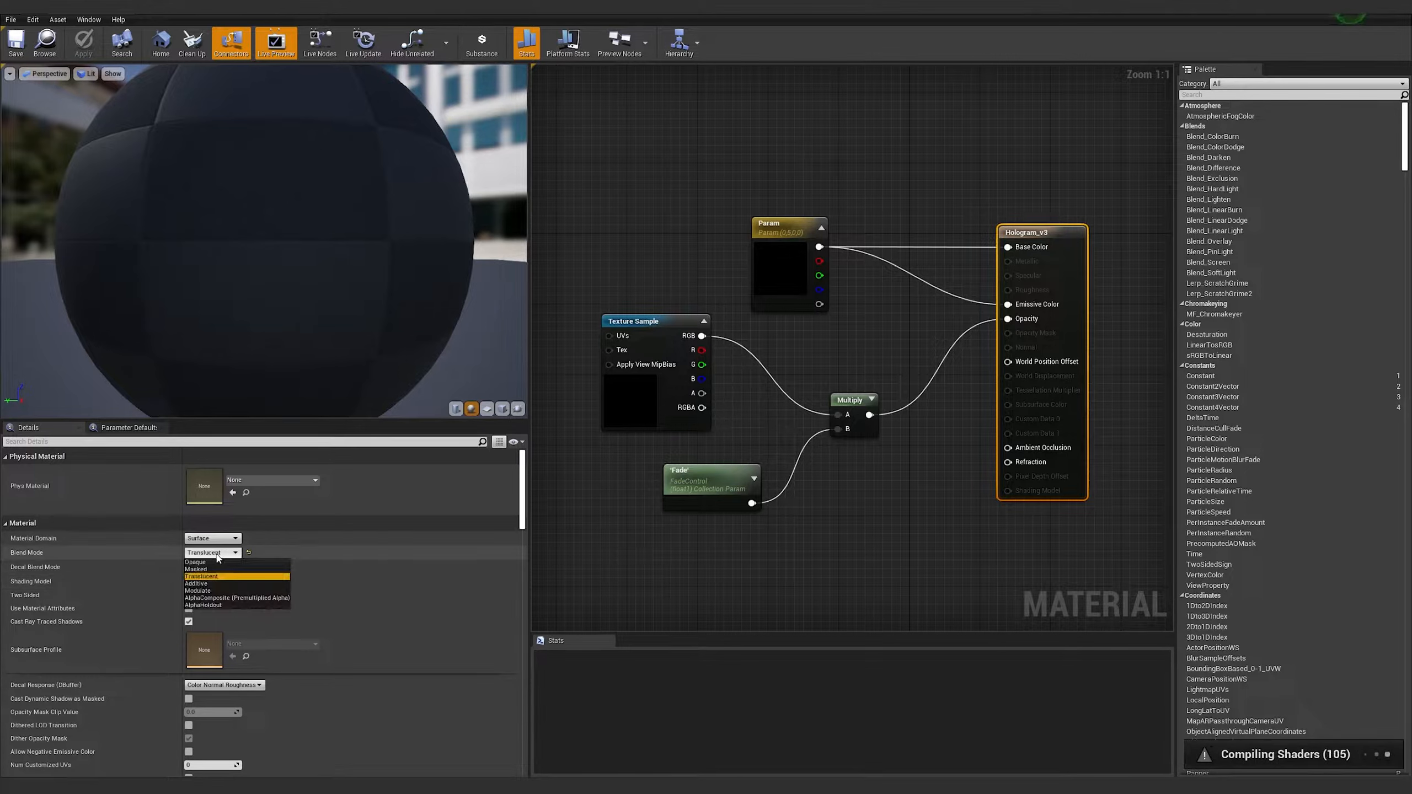
pyautogui.click(205, 570)
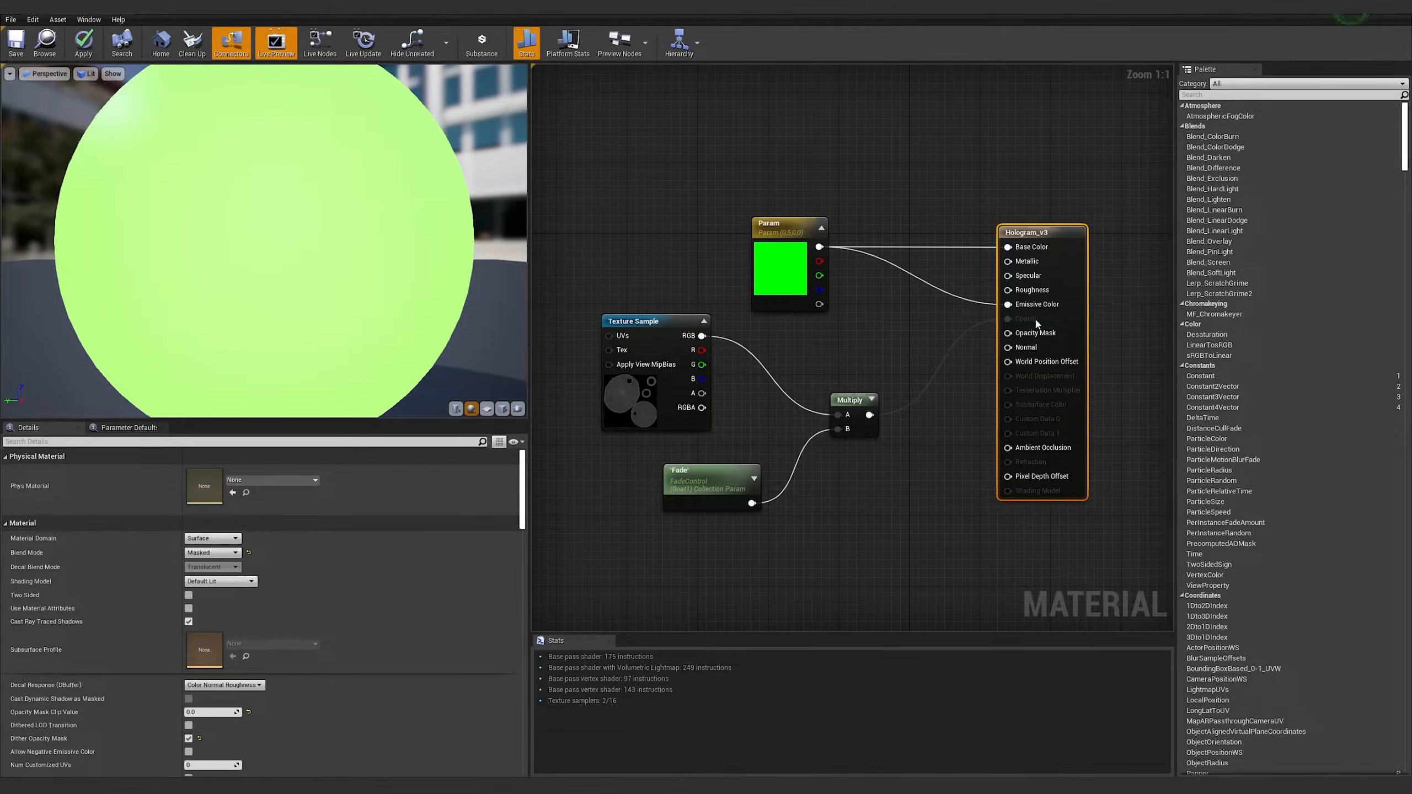
# Add a DitherTemporalAA node, feed Multiply into its Alpha Threshold and connect its Result to the material's Opacity Mask
pyautogui.click(856, 490)
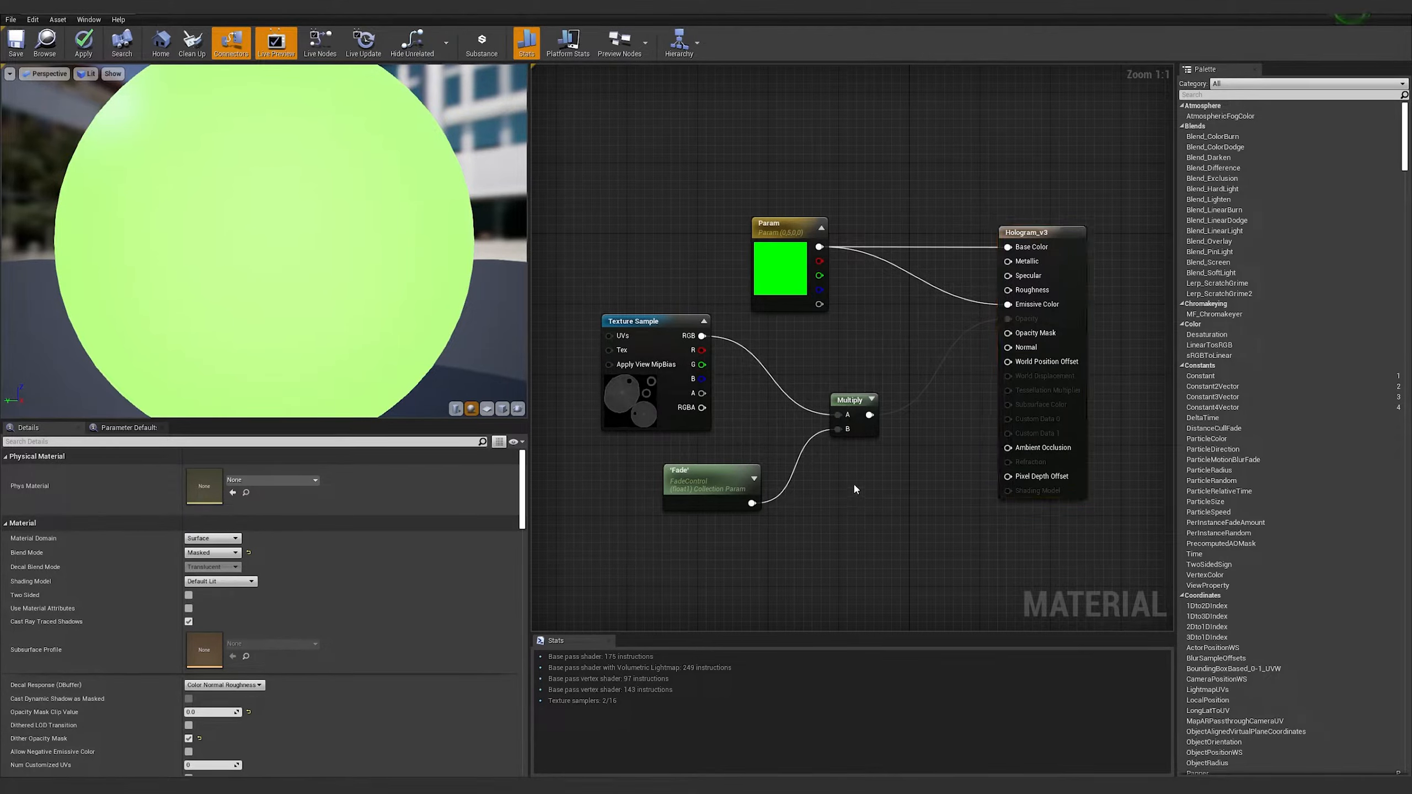
pyautogui.rightClick(867, 491)
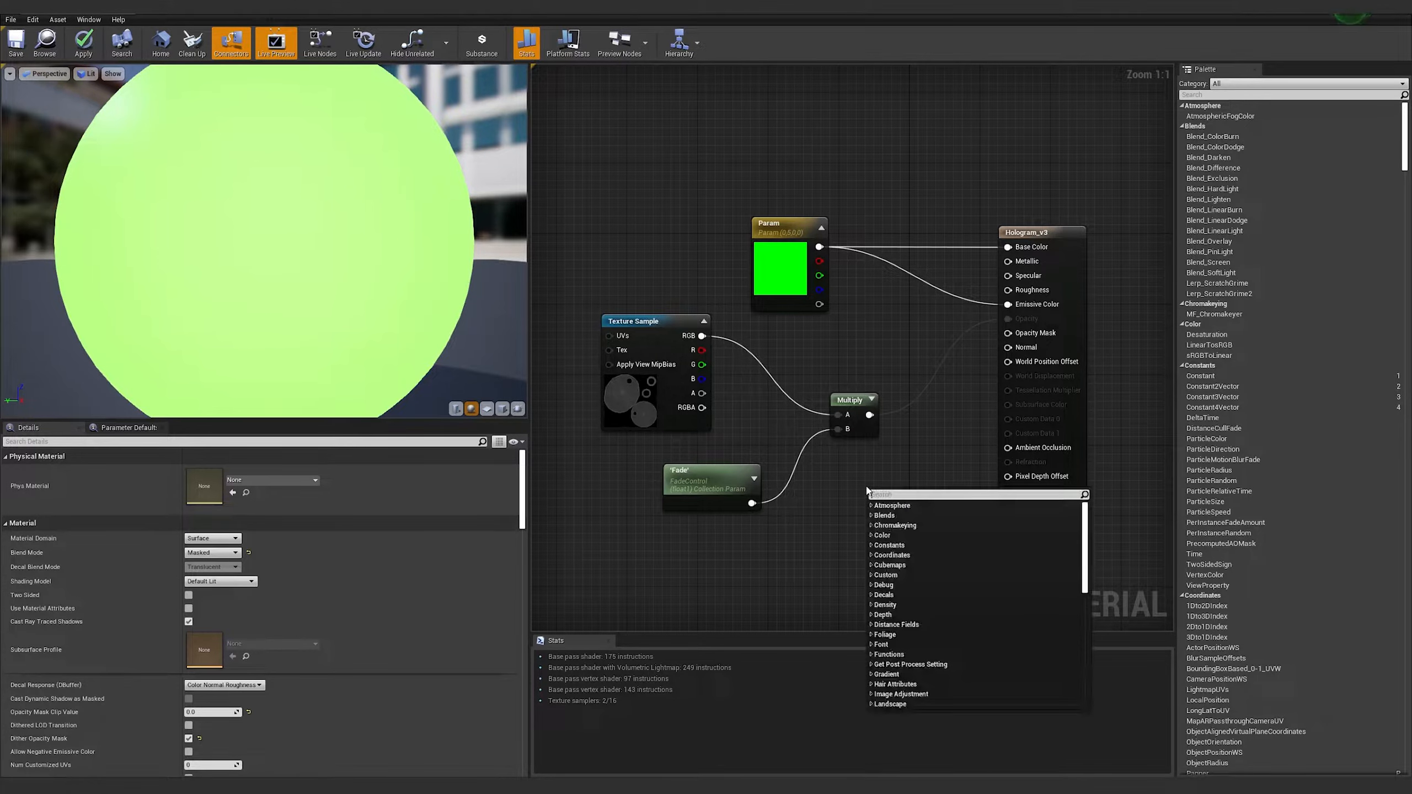
pyautogui.write('dith')
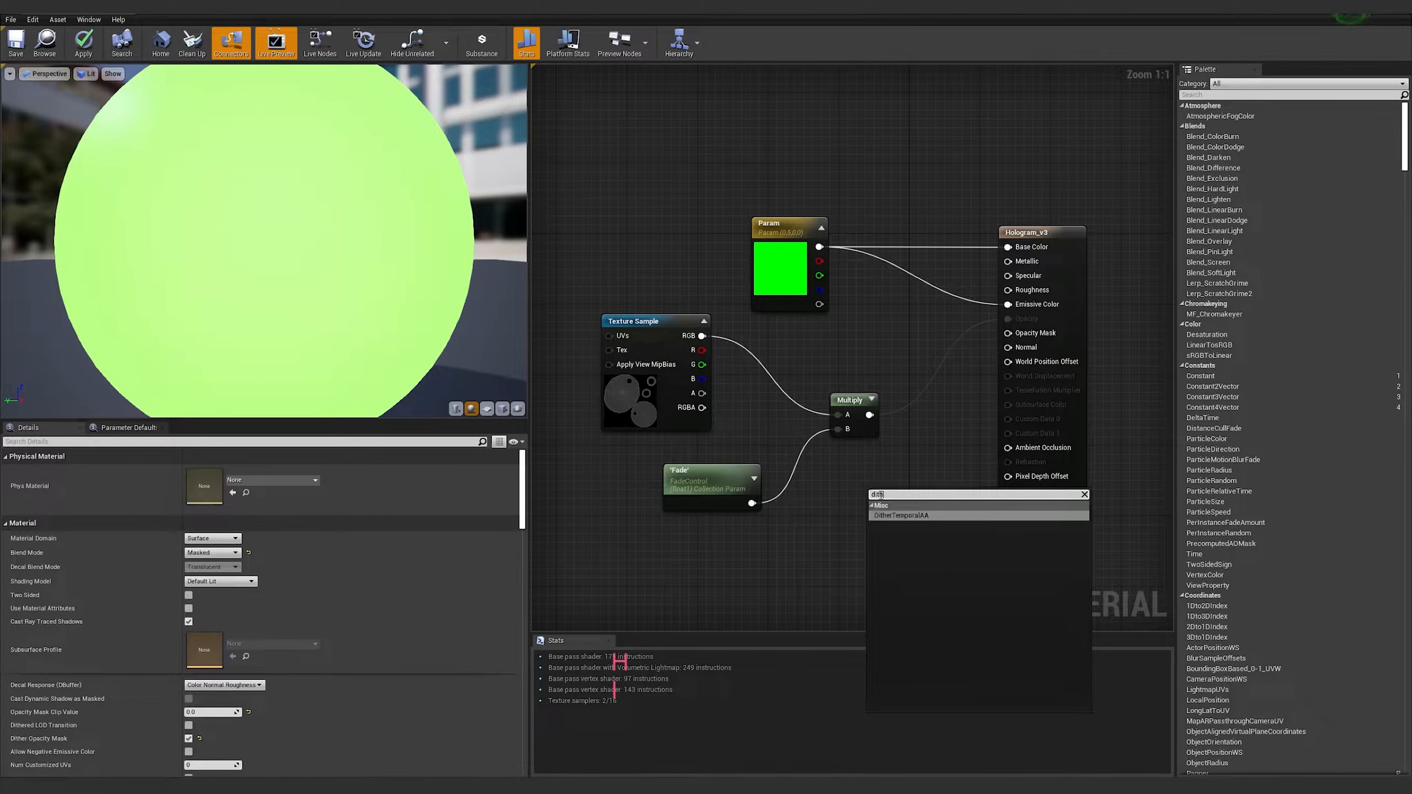
pyautogui.click(889, 517)
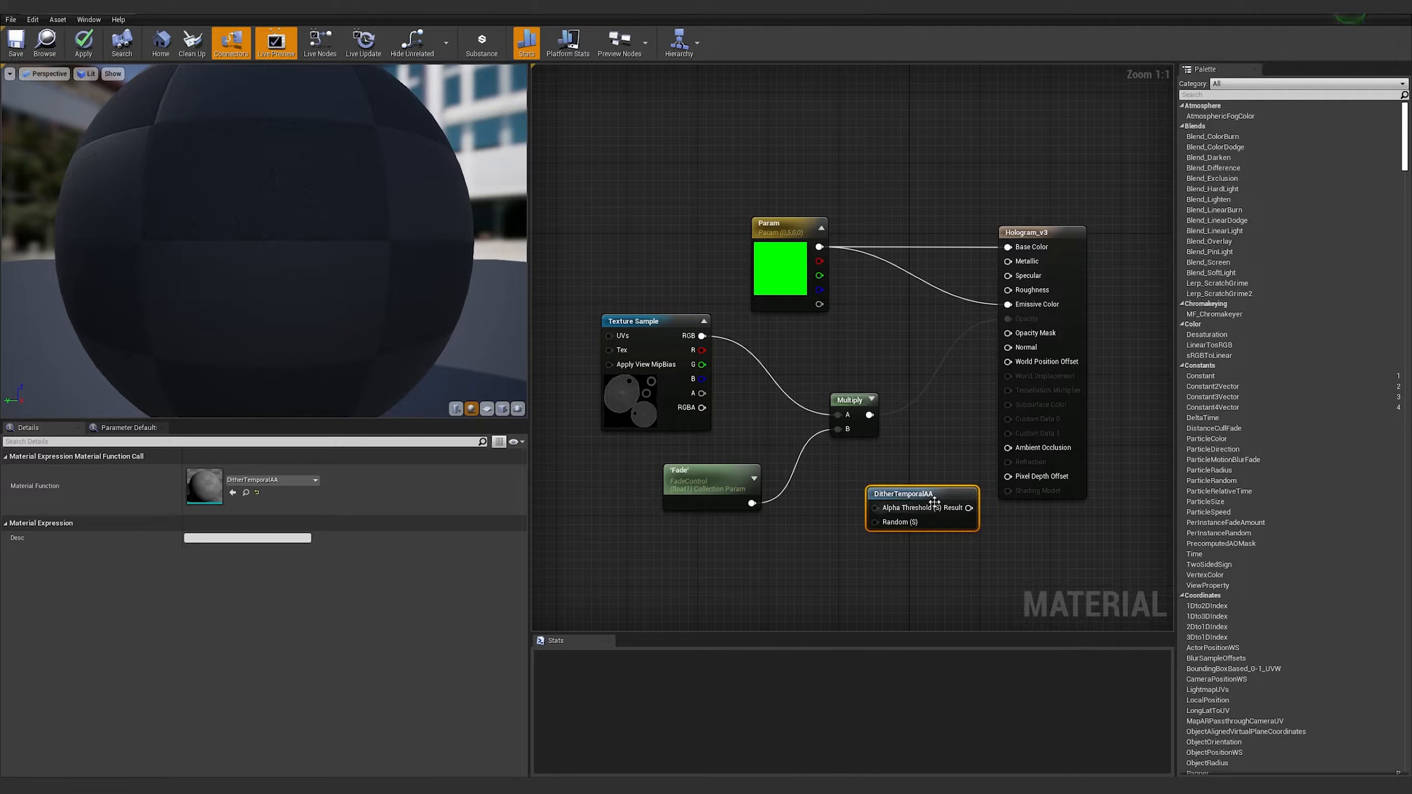
pyautogui.moveTo(935, 504); pyautogui.dragTo(915, 463)
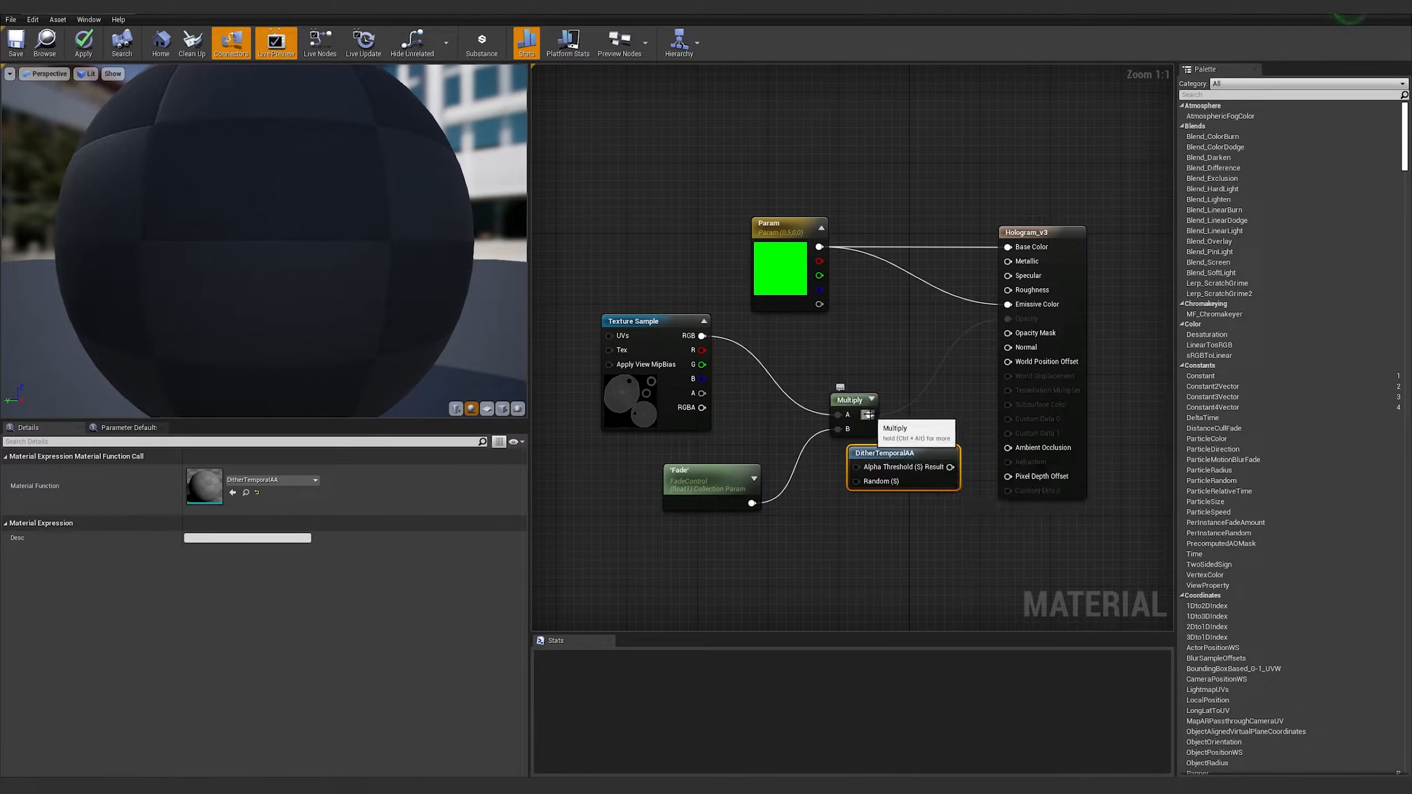
pyautogui.moveTo(869, 414); pyautogui.dragTo(856, 467)
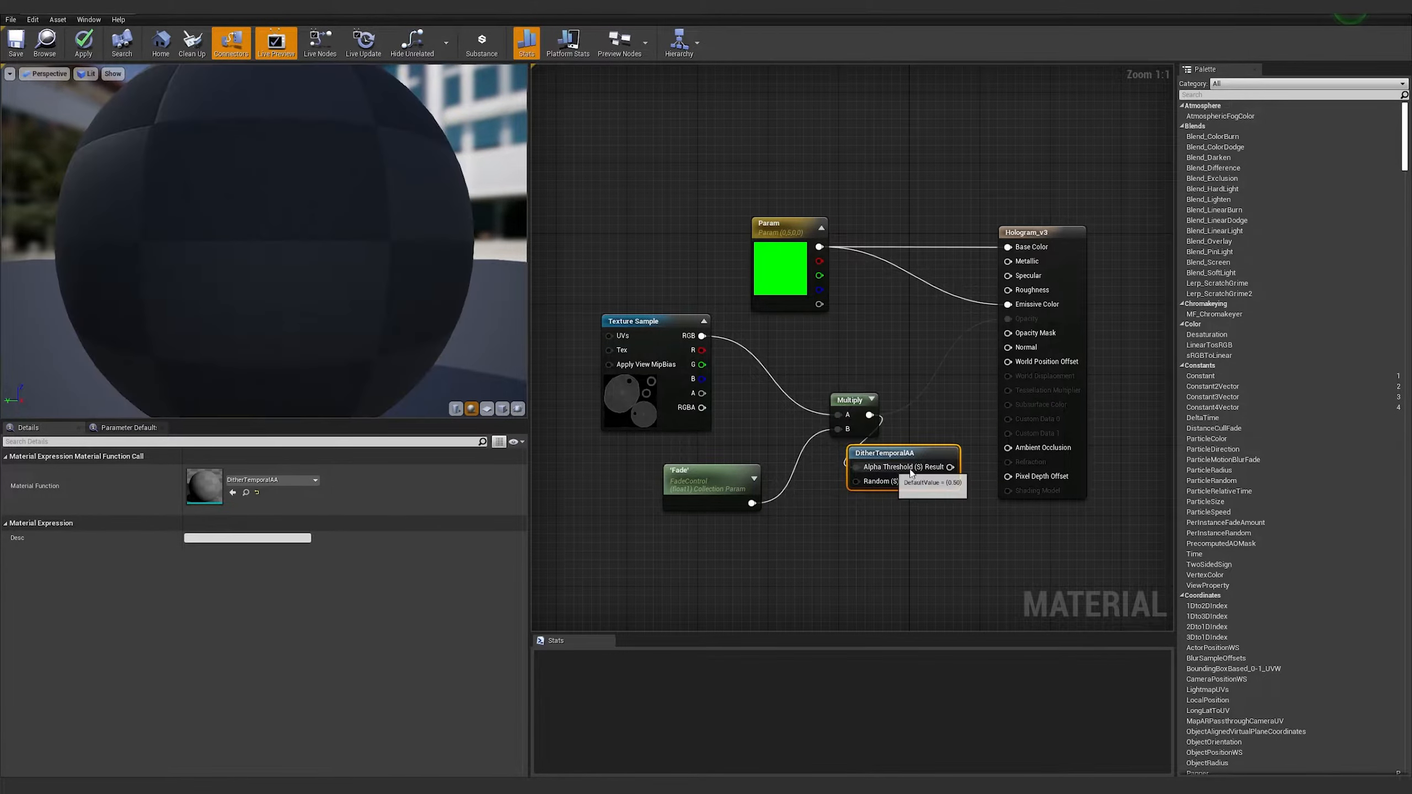
pyautogui.moveTo(950, 467); pyautogui.dragTo(1008, 332)
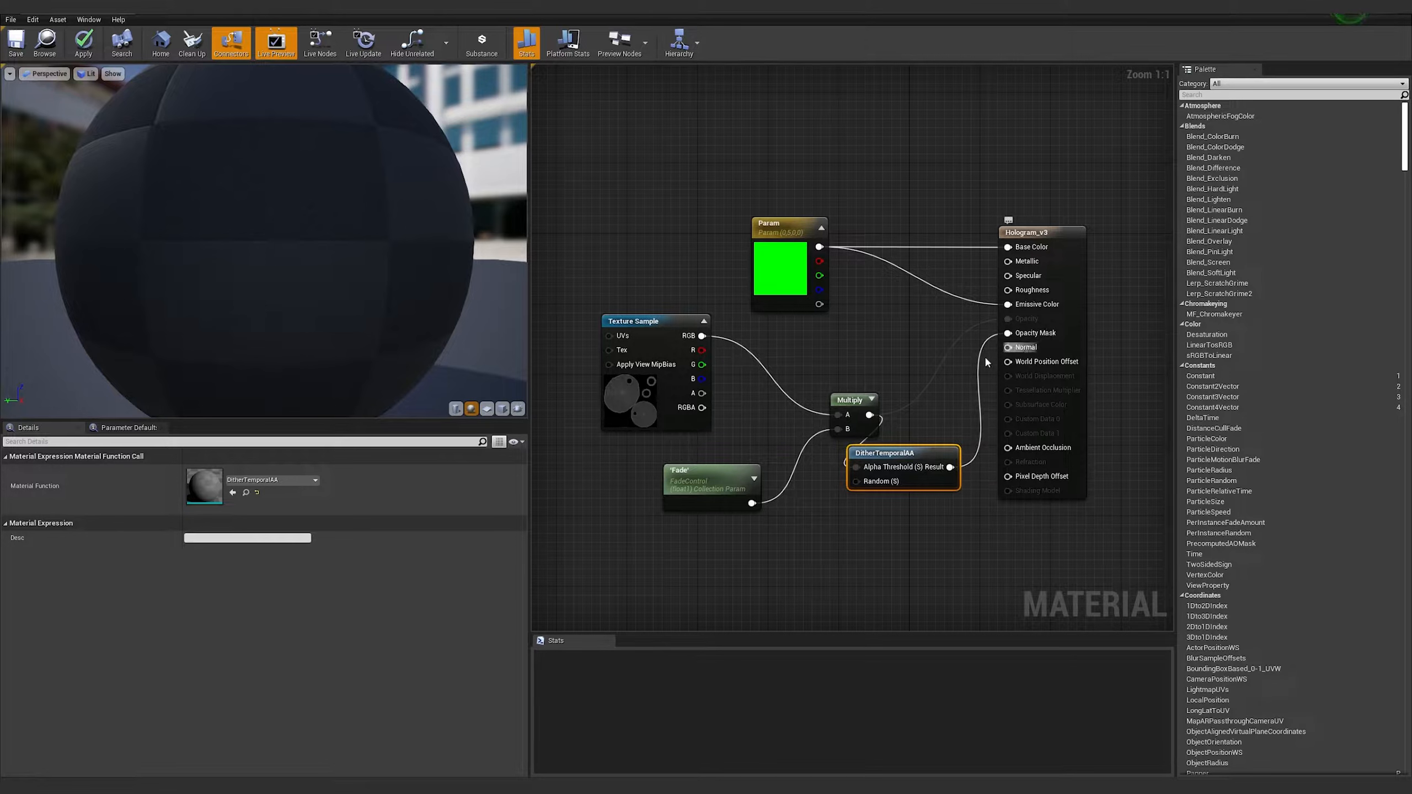
# Examine the dithered hologram material on the preview sphere from several distances and angles
pyautogui.scroll(-4, 361, 271)
pyautogui.moveTo(307, 270); pyautogui.dragTo(300, 194)
pyautogui.scroll(-5, 299, 195)
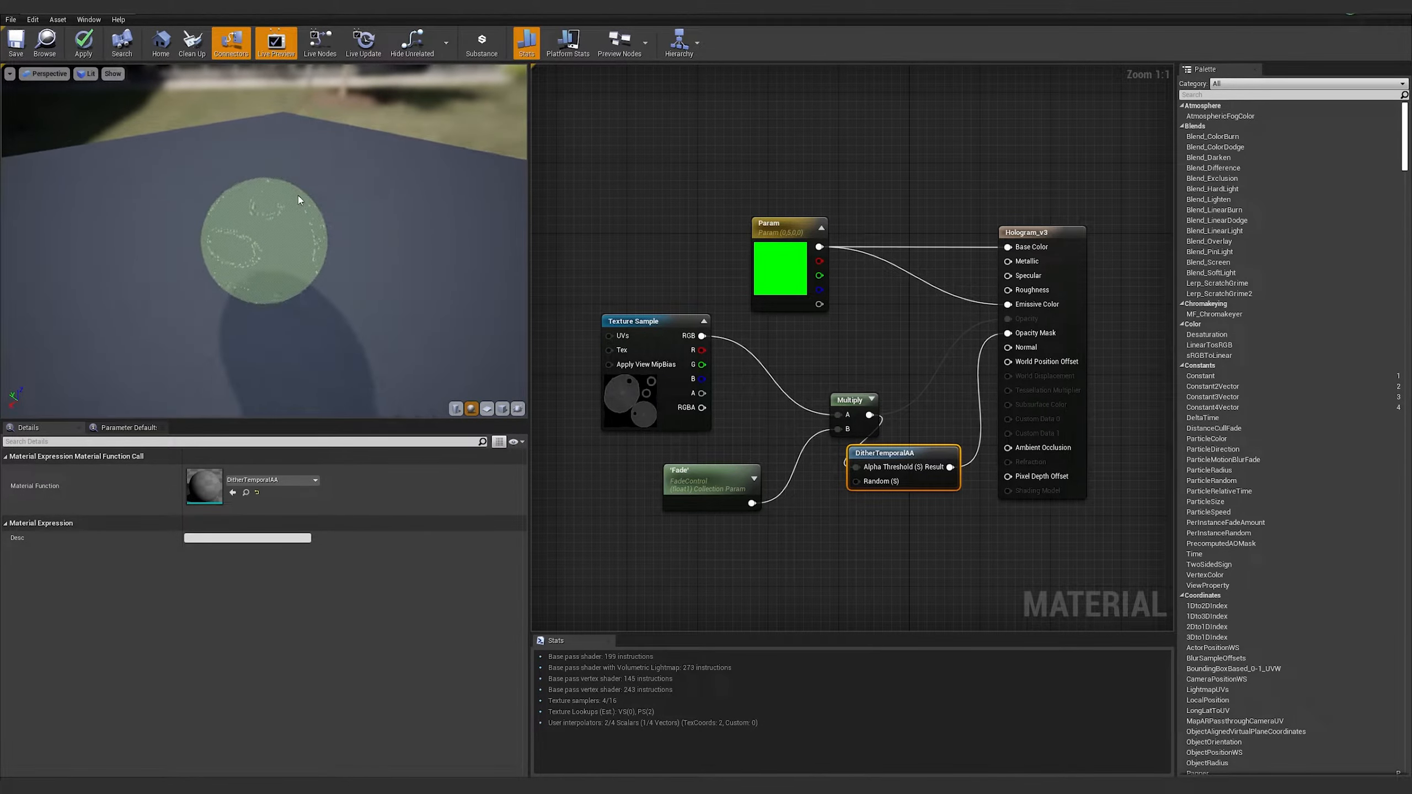
pyautogui.scroll(8, 298, 196)
pyautogui.scroll(-5, 268, 272)
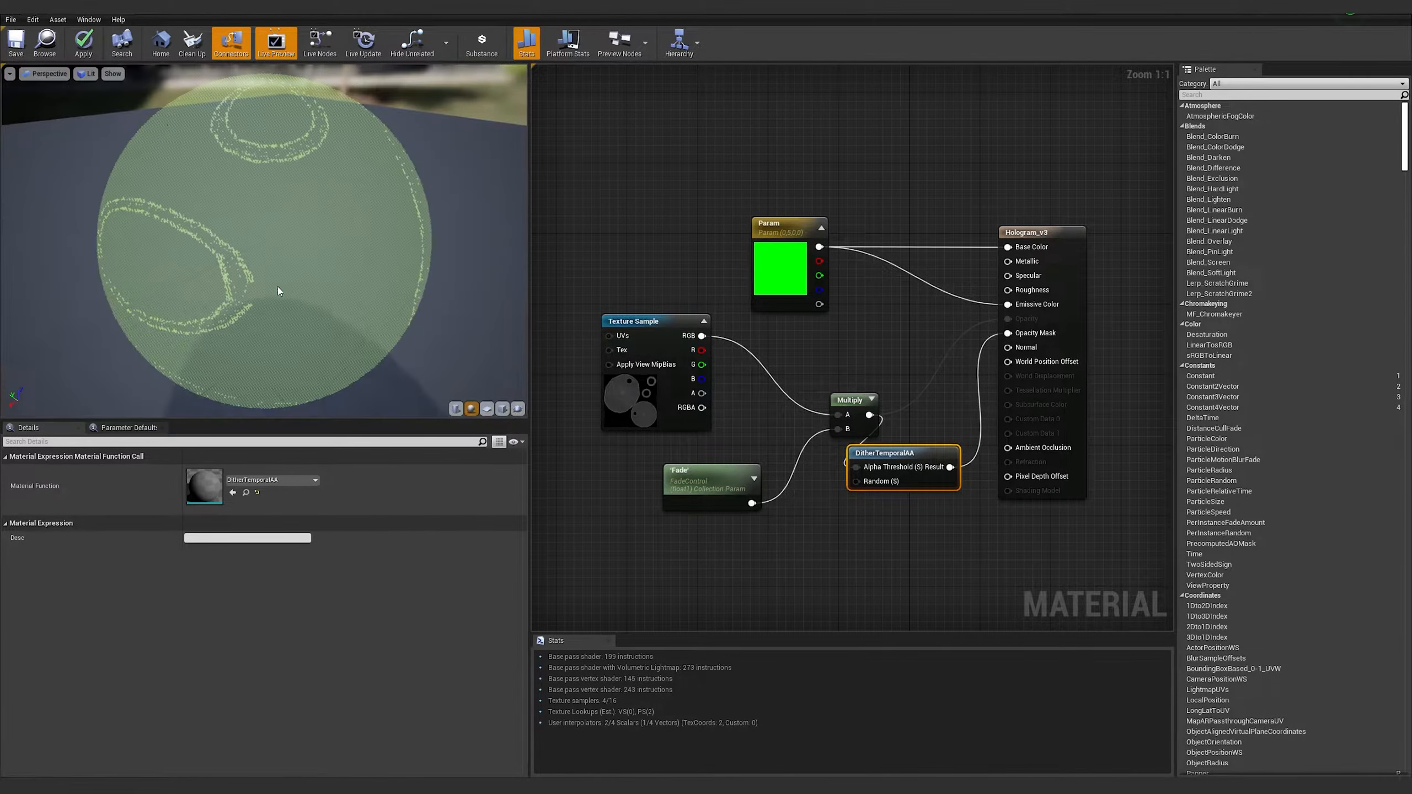
pyautogui.moveTo(278, 287); pyautogui.dragTo(394, 285)
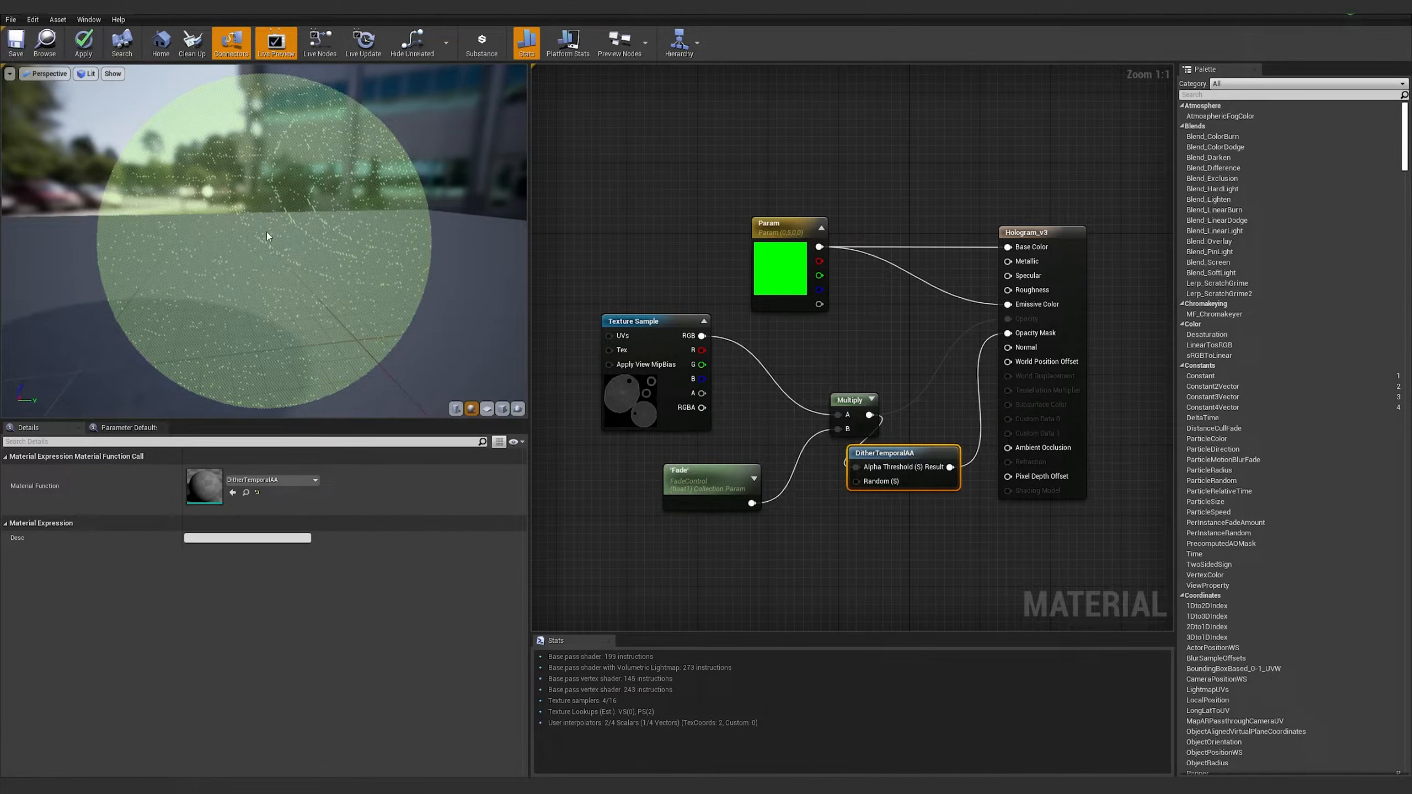
pyautogui.moveTo(306, 305); pyautogui.dragTo(334, 305)
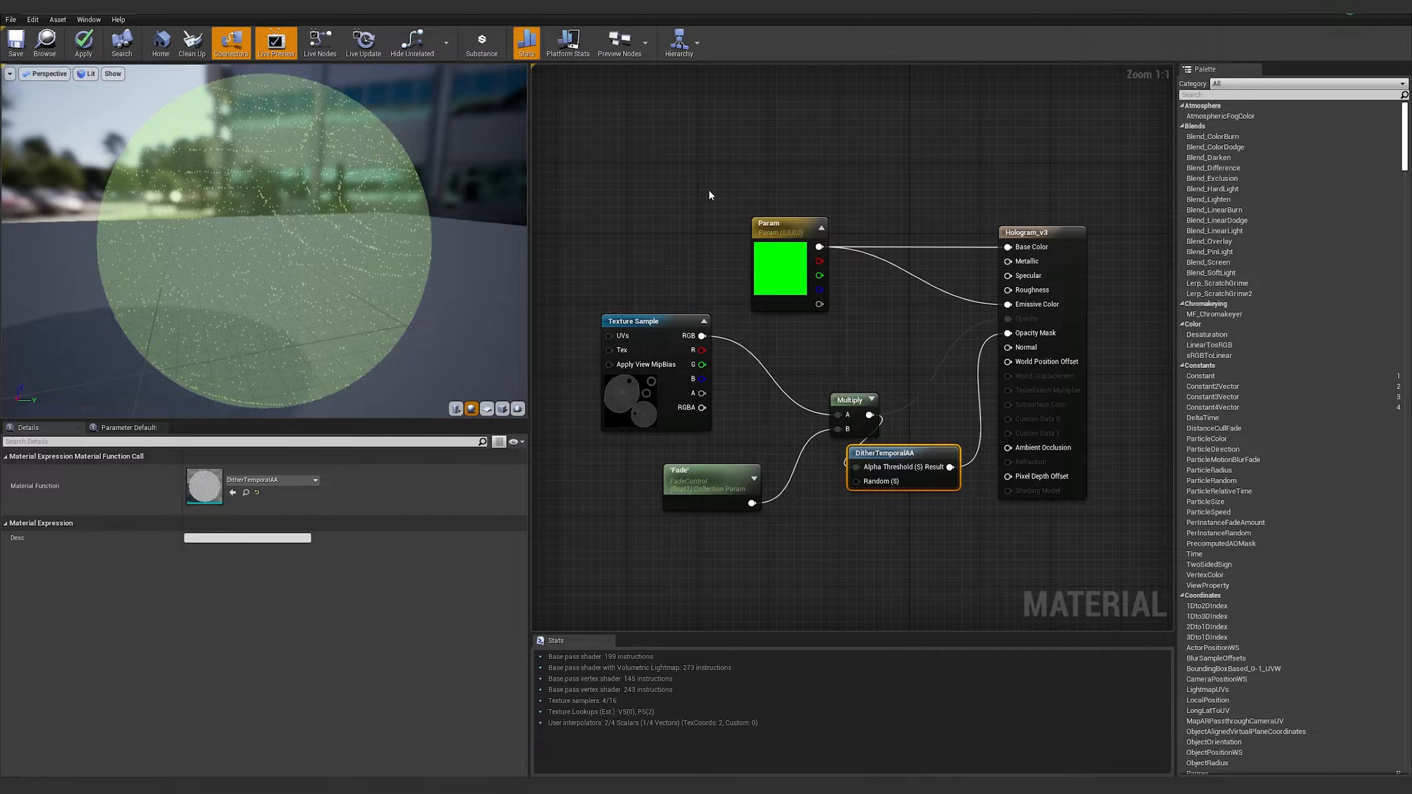
pyautogui.moveTo(188, 310); pyautogui.dragTo(223, 310)
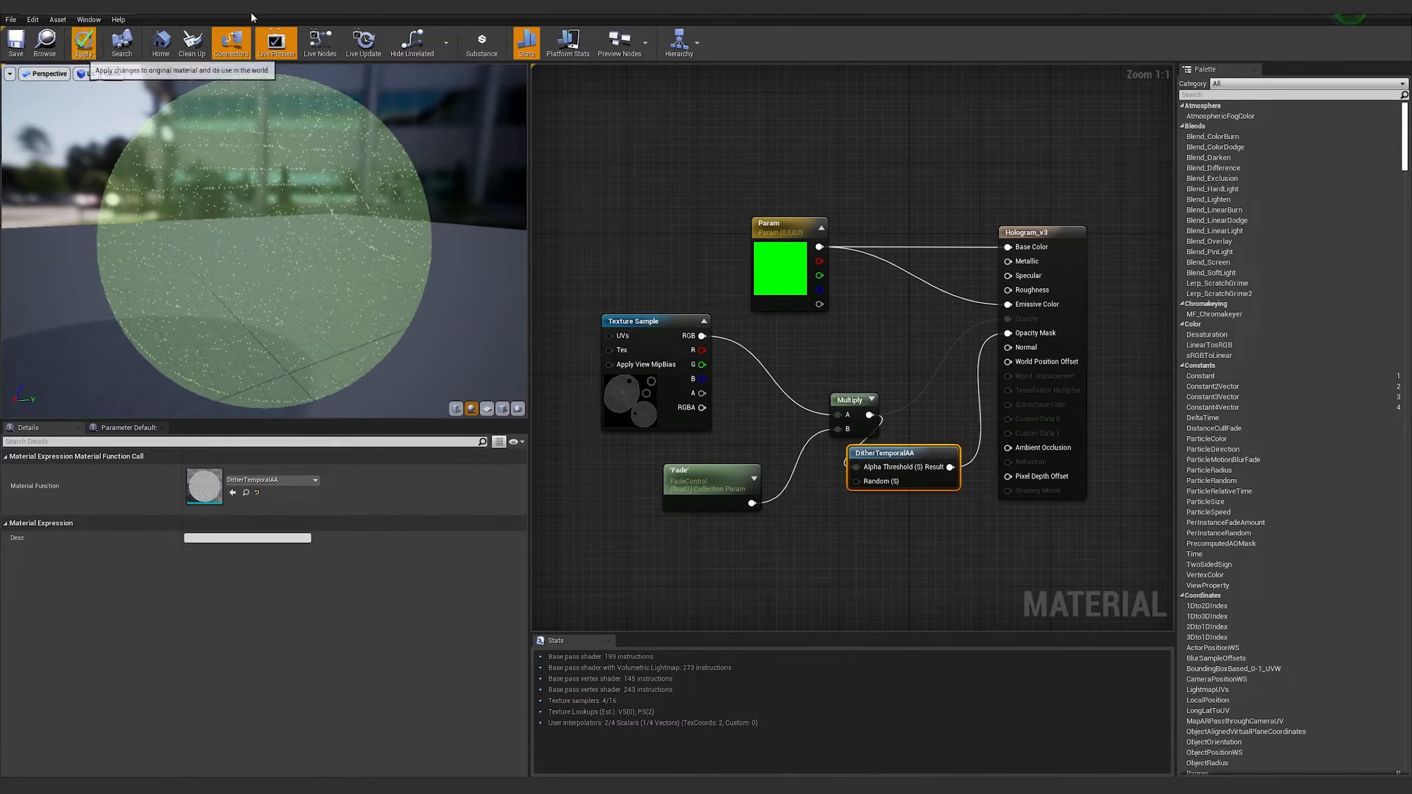
# Apply the Hologram_v3 material changes and return to the BountyHunterDen level
pyautogui.click(83, 44)
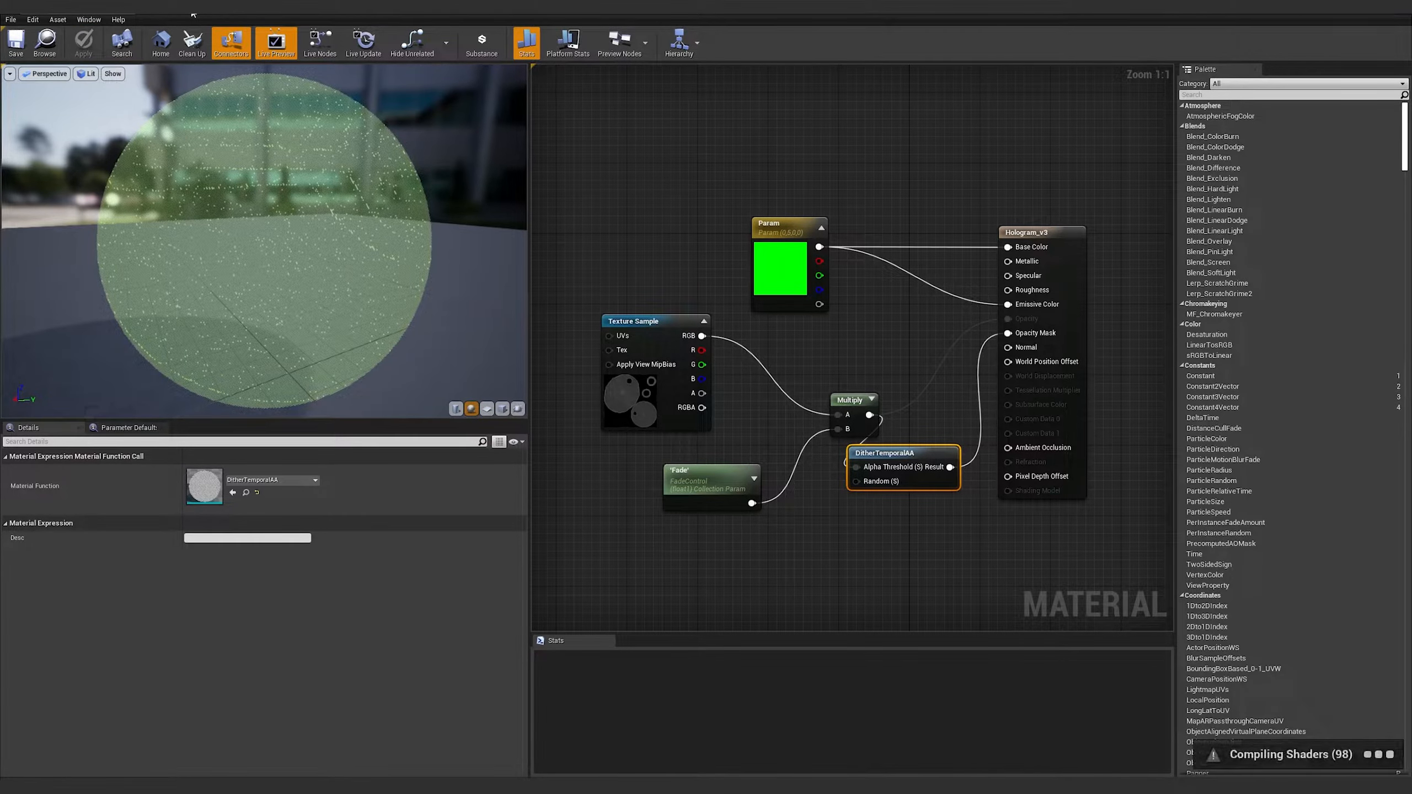
pyautogui.moveTo(194, 15); pyautogui.dragTo(1411, 234)
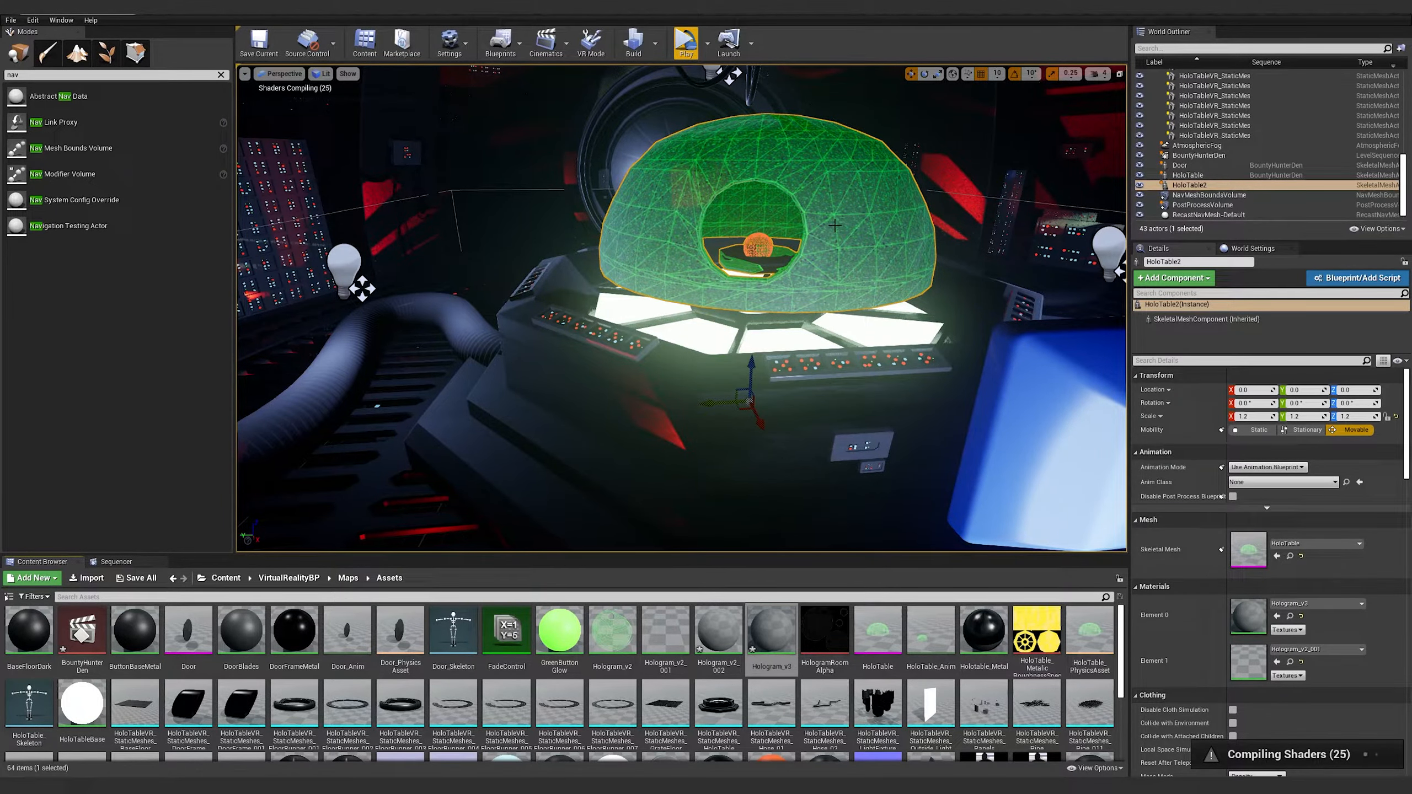
# Reopen the Hologram_v3 material and break the DitherTemporalAA link to its Opacity Mask
pyautogui.moveTo(682, 307); pyautogui.dragTo(728, 328, button='right')
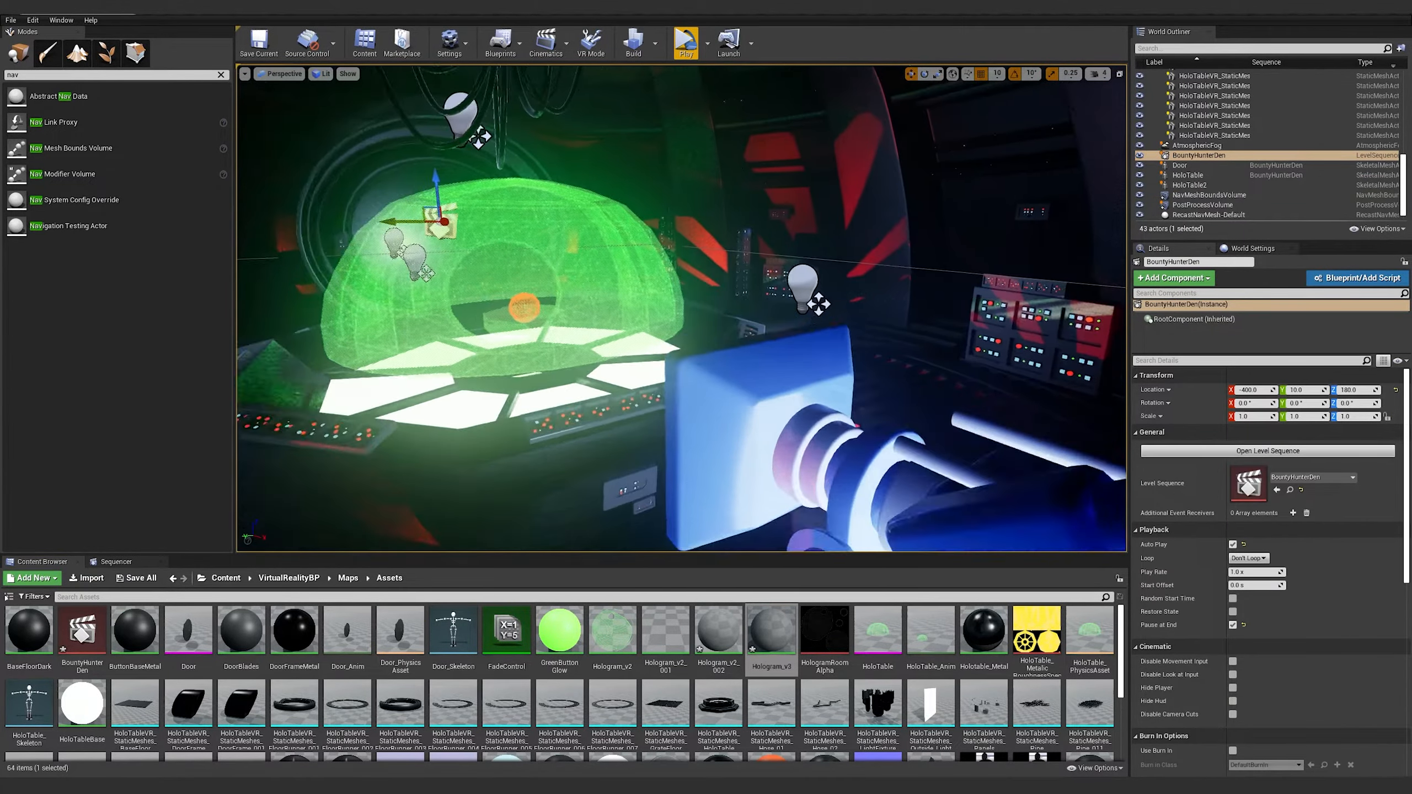
pyautogui.moveTo(799, 298)
pyautogui.mouseDown(button='right')
pyautogui.moveTo(706, 300)
pyautogui.moveTo(820, 299)
pyautogui.moveTo(799, 298)
pyautogui.mouseUp(button='right')
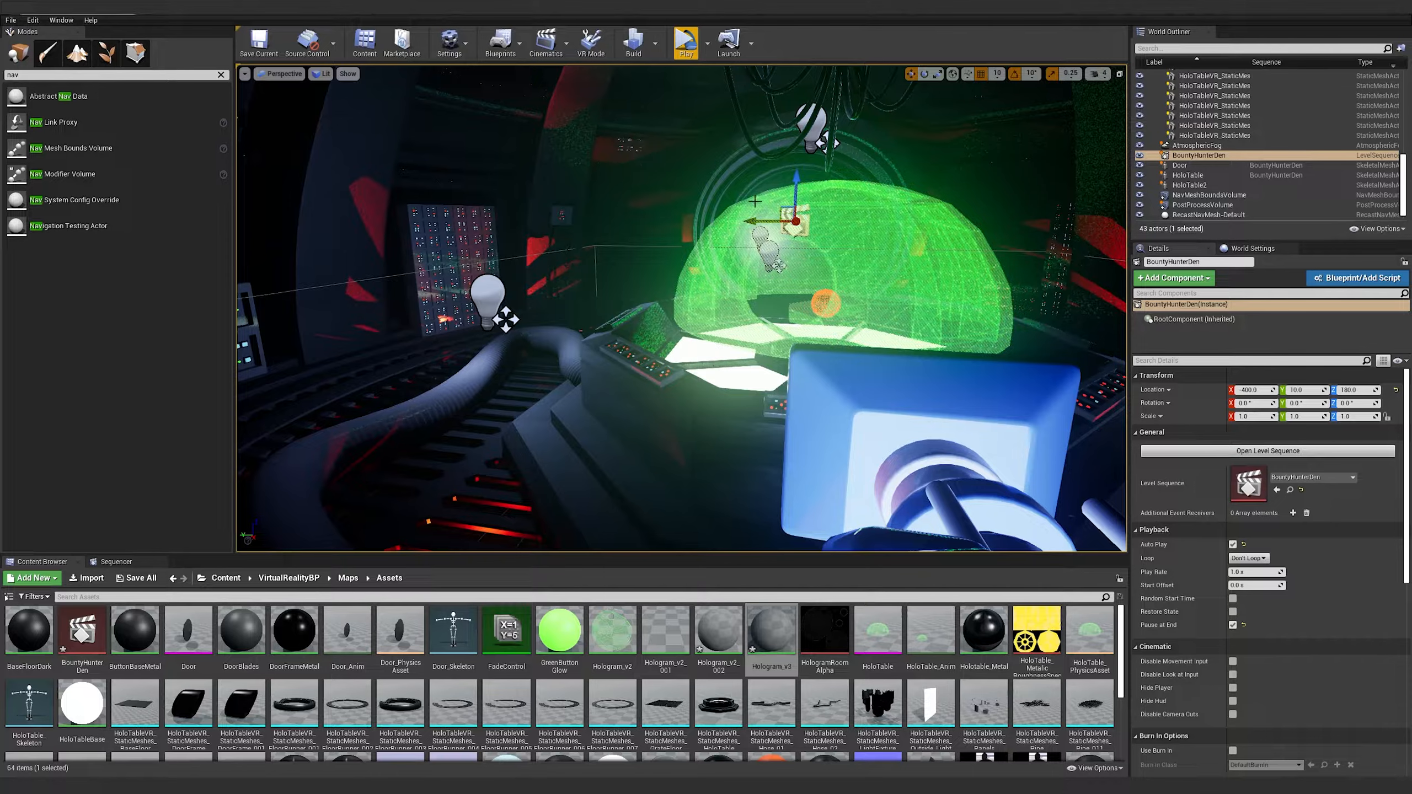
pyautogui.moveTo(893, 240); pyautogui.dragTo(853, 290, button='right')
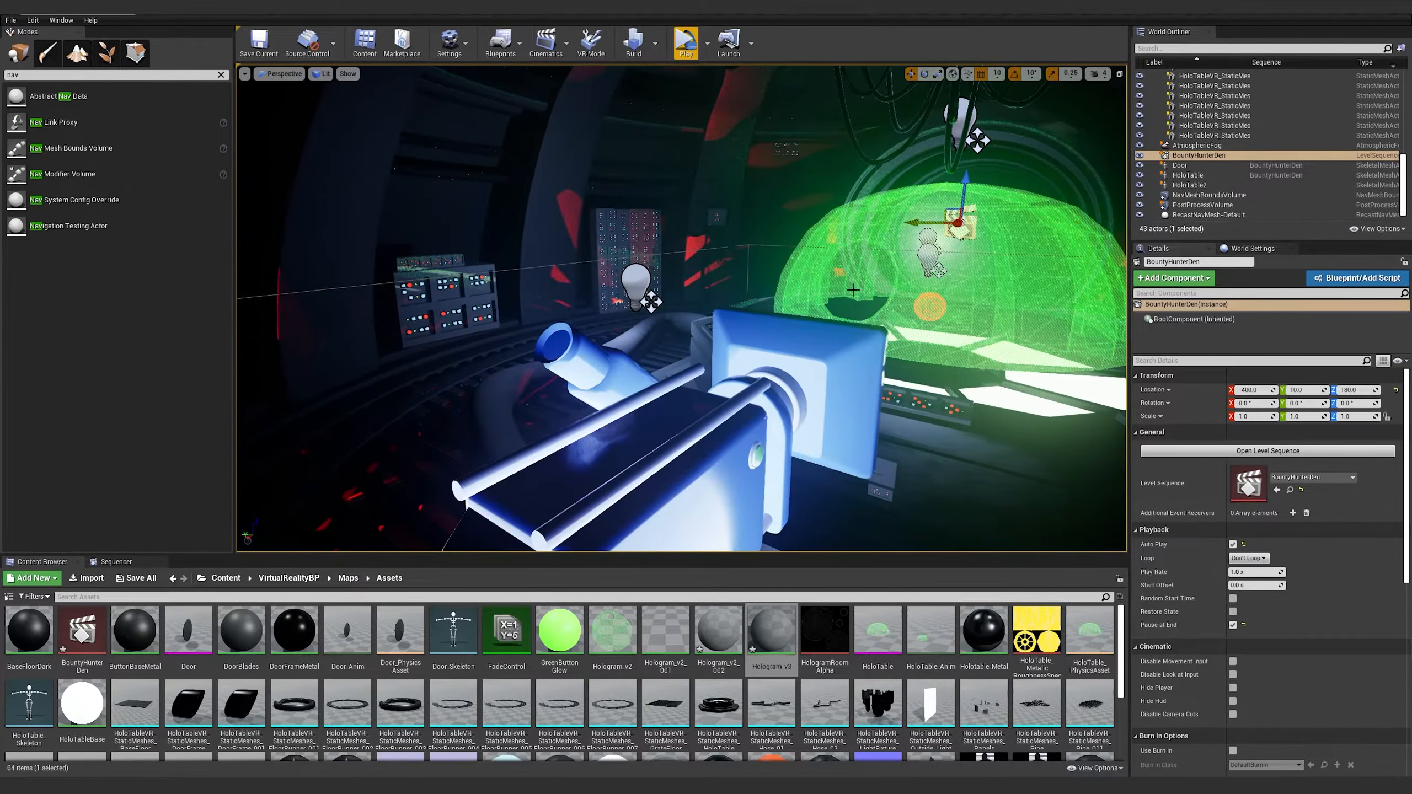
pyautogui.hotkey('alt', 'Tab')
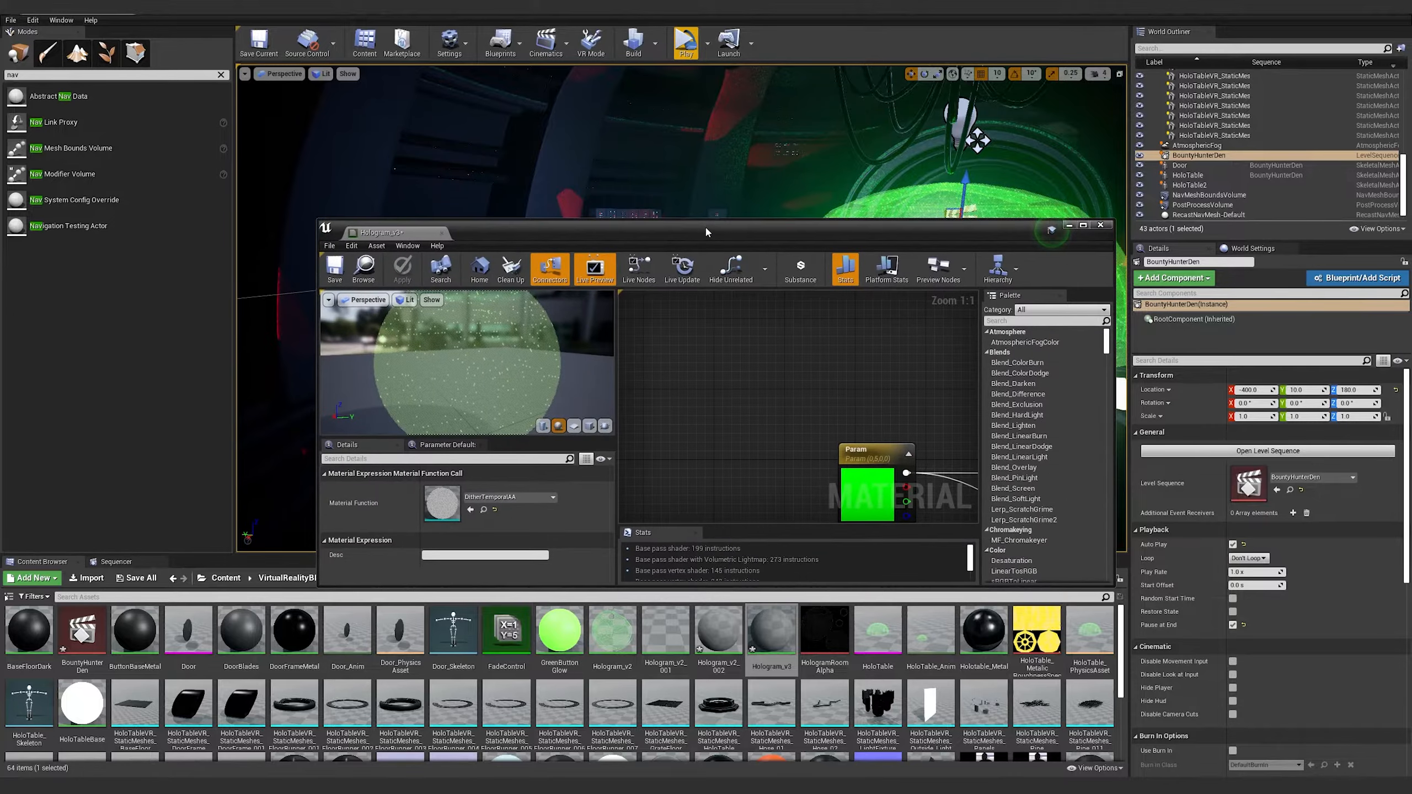
pyautogui.doubleClick(705, 225)
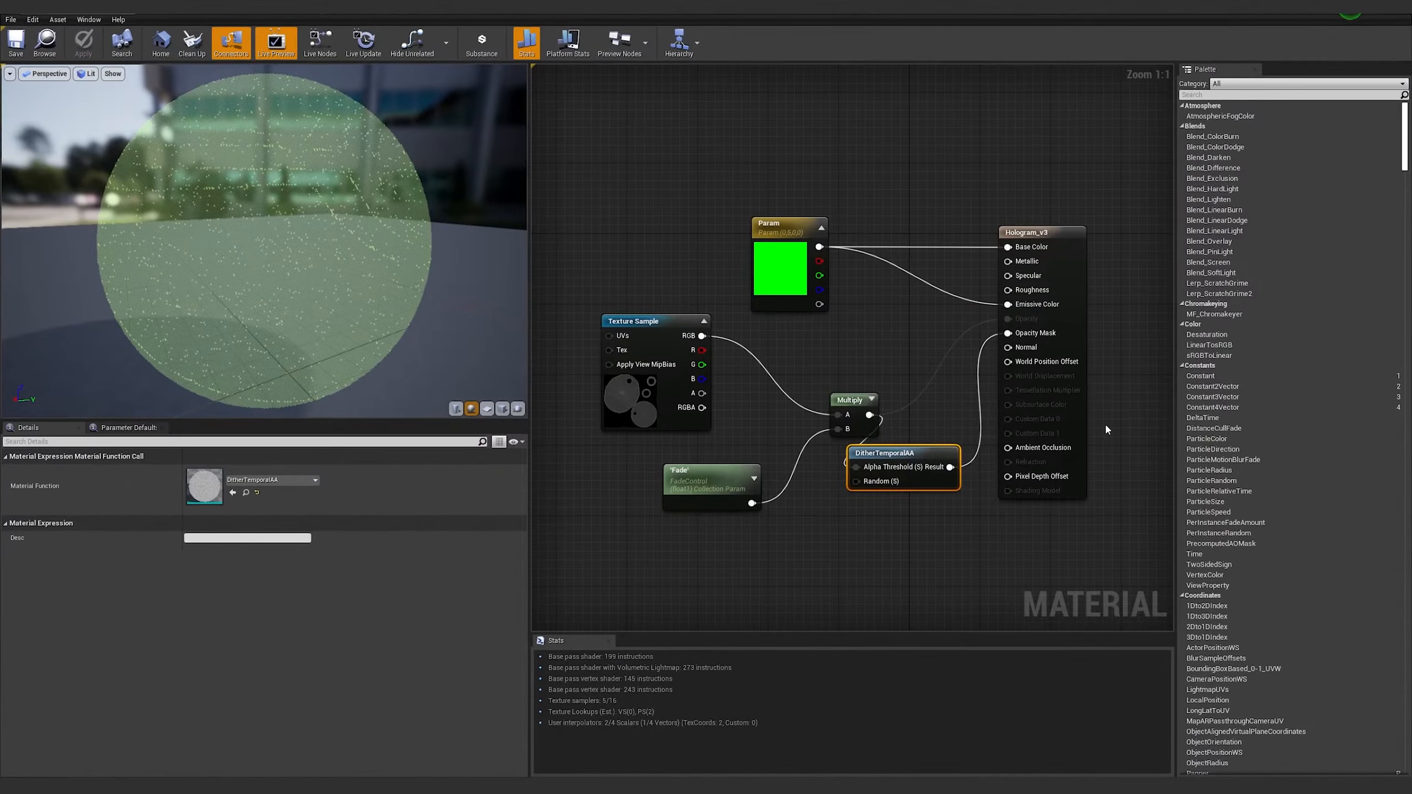
pyautogui.rightClick(1013, 336)
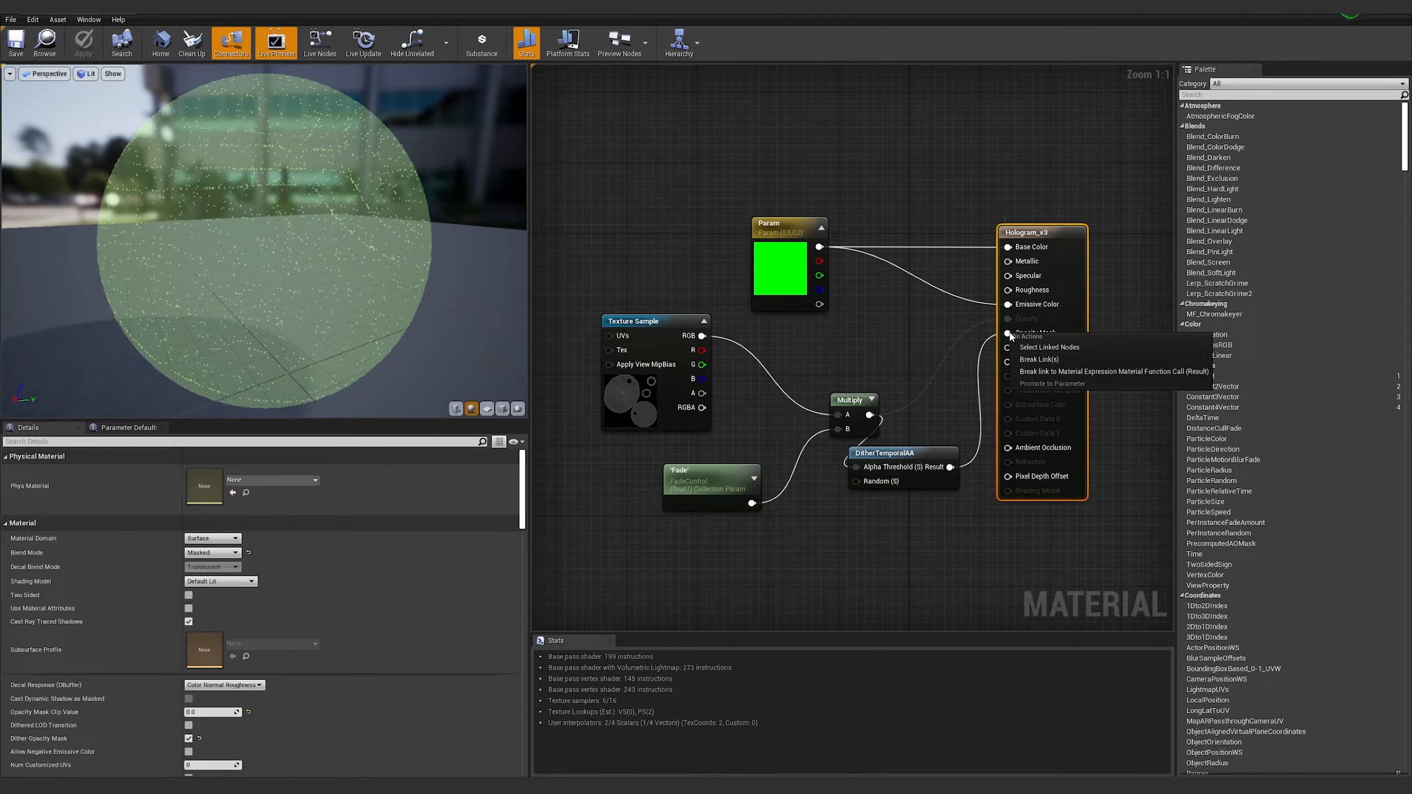
pyautogui.click(1043, 350)
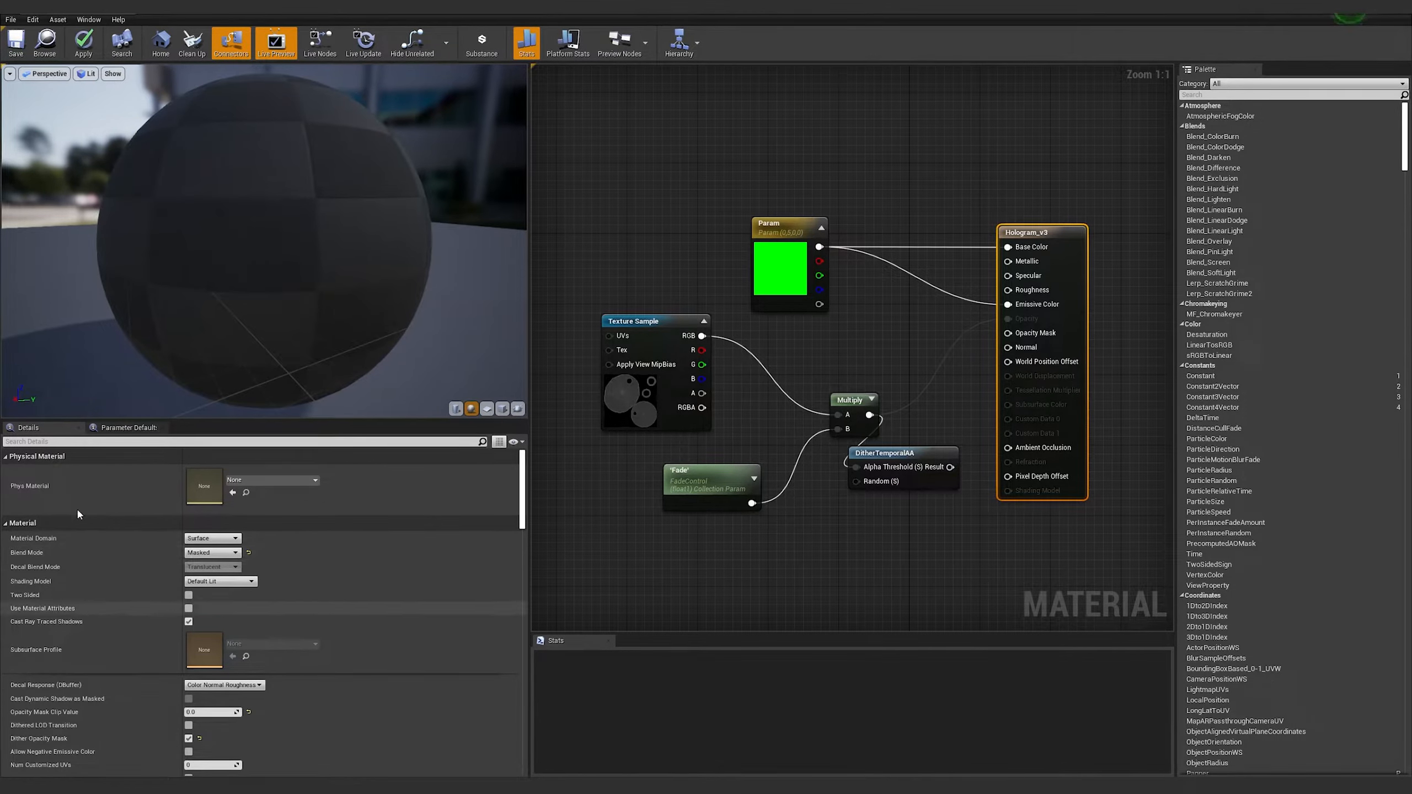
# Enable Wireframe for the Hologram_v3 material and apply the changes
pyautogui.scroll(-5, 84, 646)
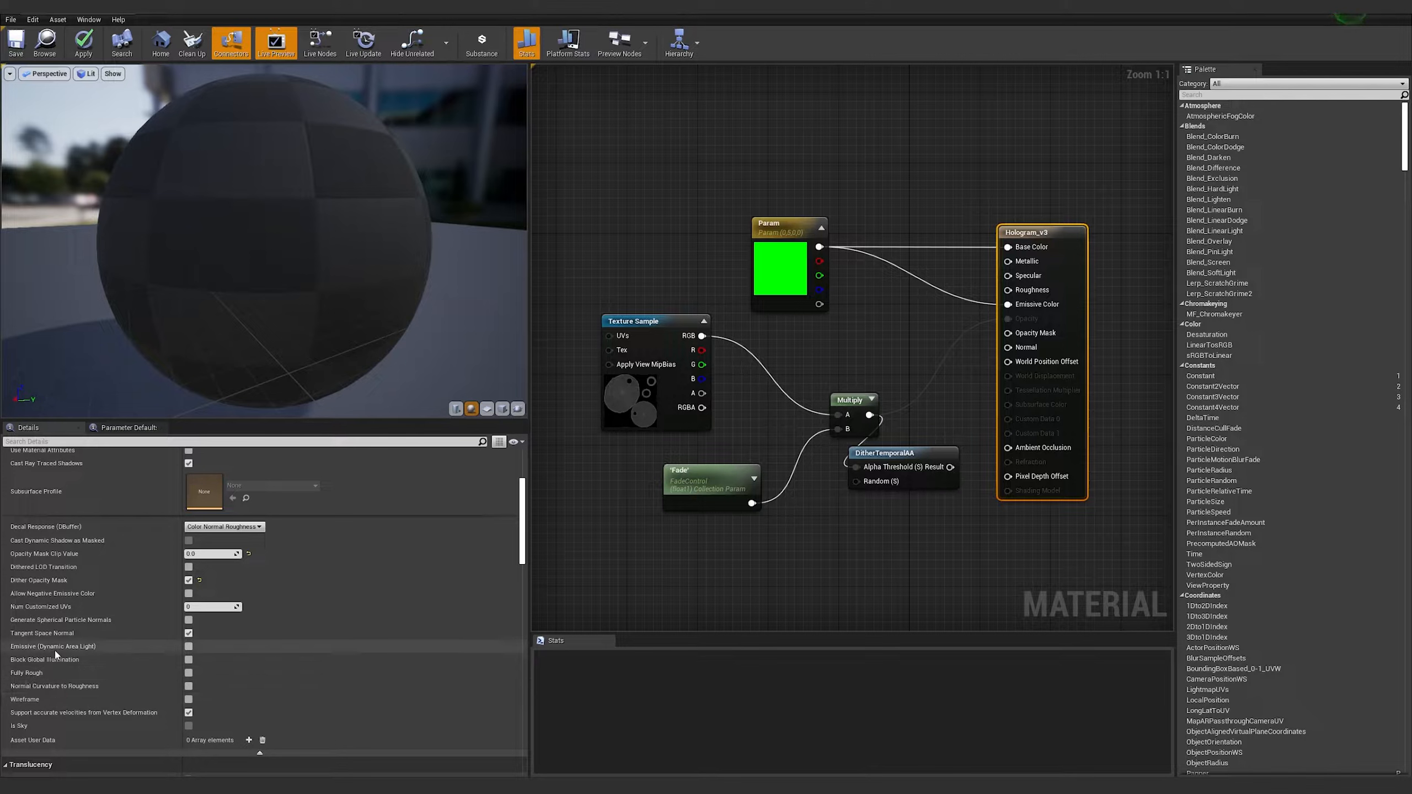
pyautogui.click(189, 700)
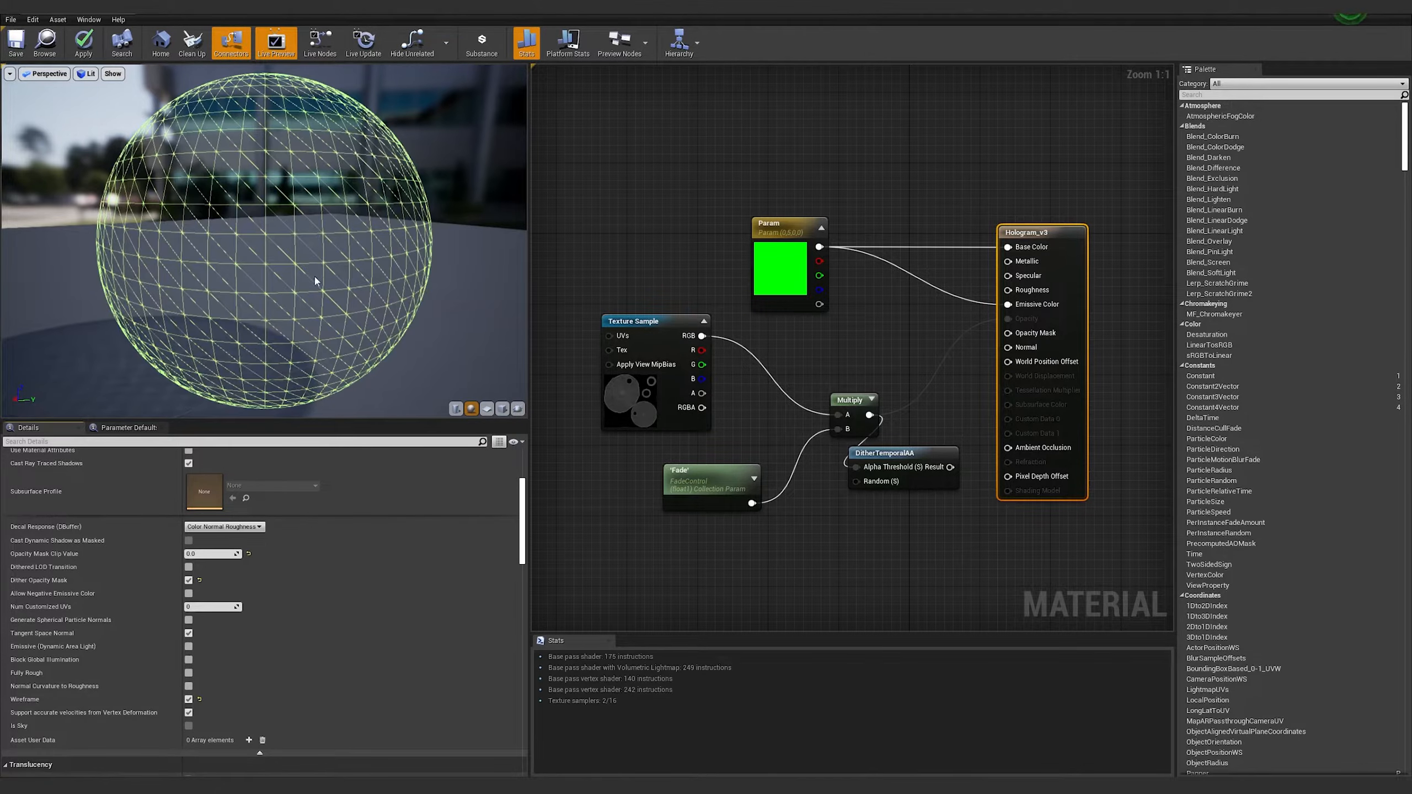
pyautogui.moveTo(364, 217)
pyautogui.mouseDown()
pyautogui.moveTo(339, 273)
pyautogui.moveTo(364, 242)
pyautogui.mouseUp()
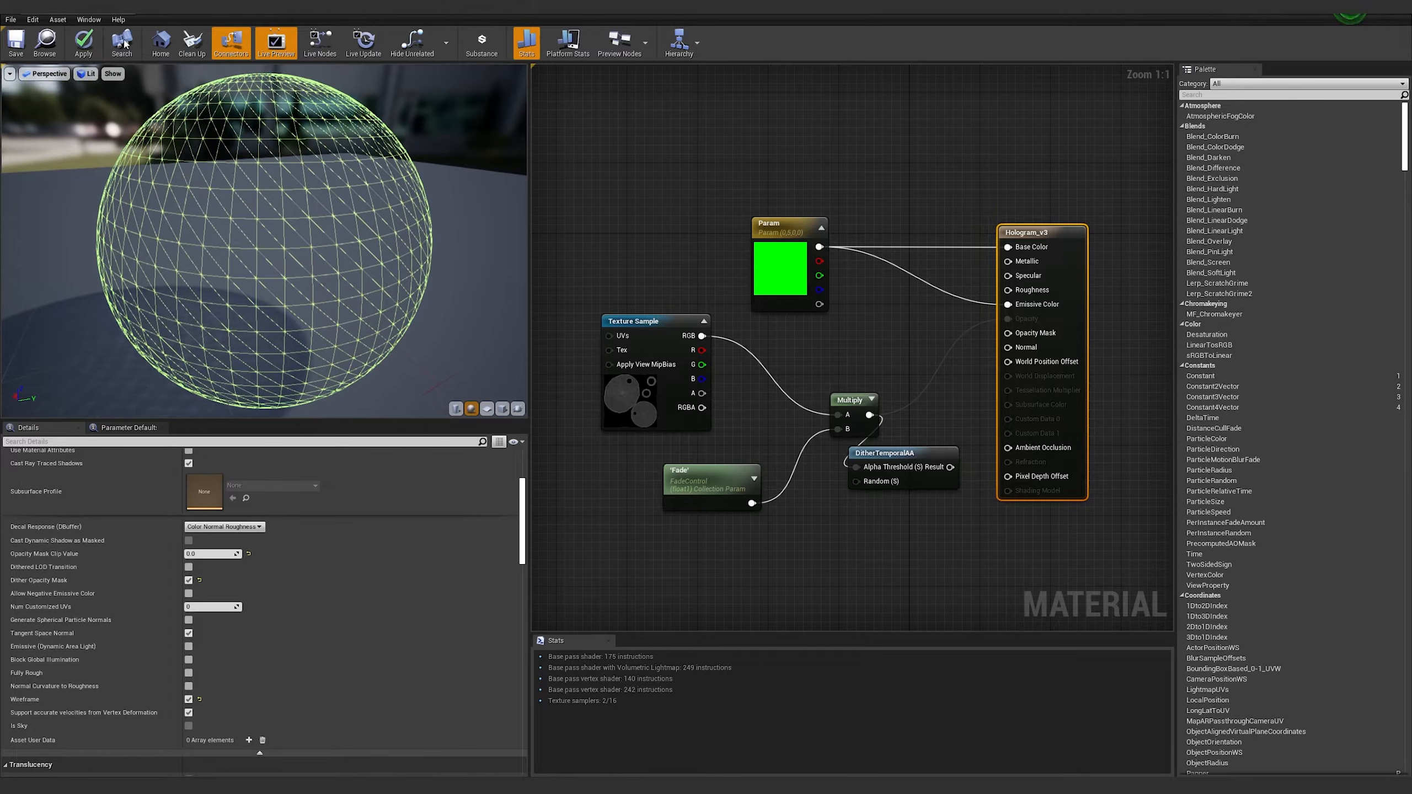
pyautogui.click(84, 42)
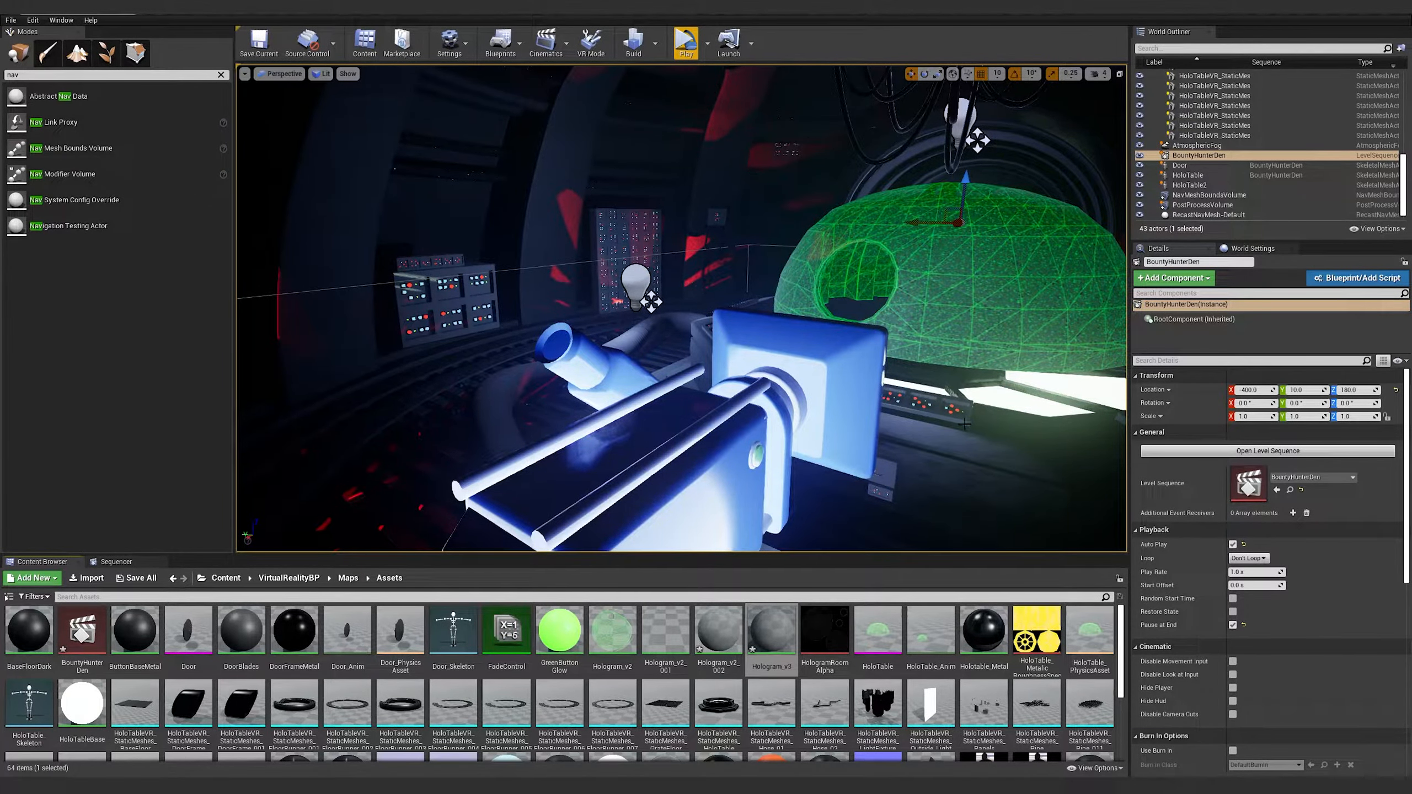
# Open the Hologram_v2_002 material, set its Blend Mode to Masked and enable Wireframe
pyautogui.moveTo(966, 423); pyautogui.dragTo(990, 439, button='right')
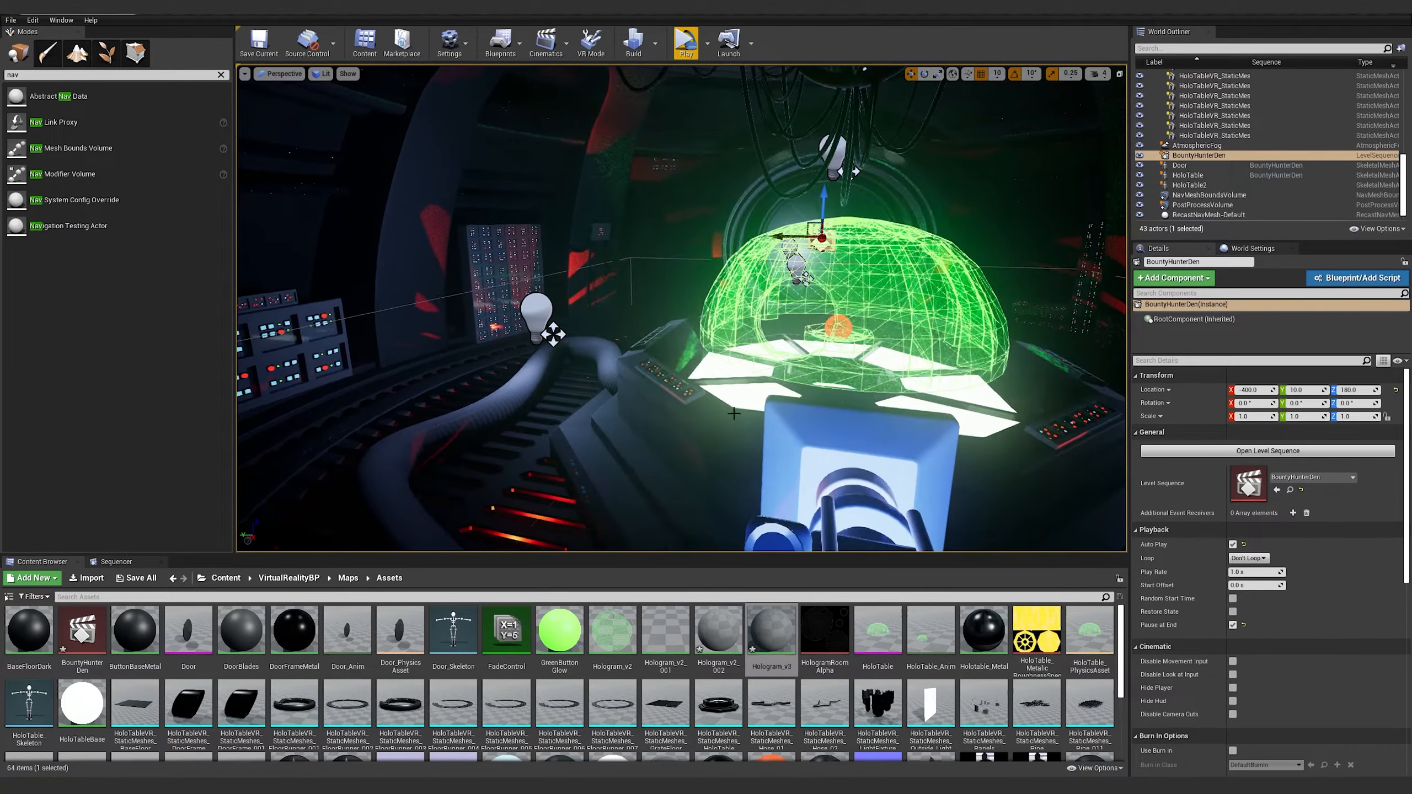
pyautogui.moveTo(733, 414)
pyautogui.mouseDown(button='right')
pyautogui.moveTo(690, 412)
pyautogui.moveTo(746, 417)
pyautogui.mouseUp(button='right')
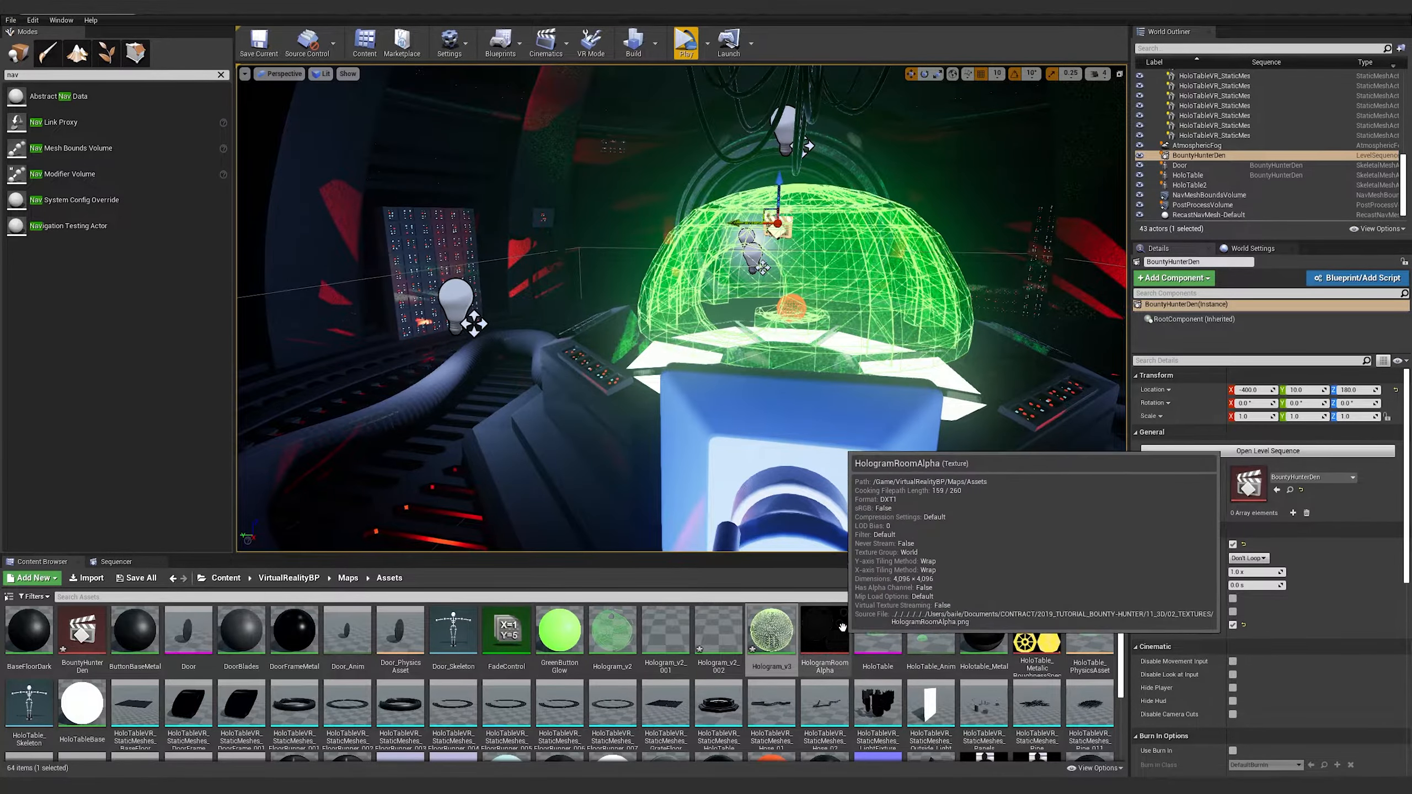
pyautogui.doubleClick(717, 632)
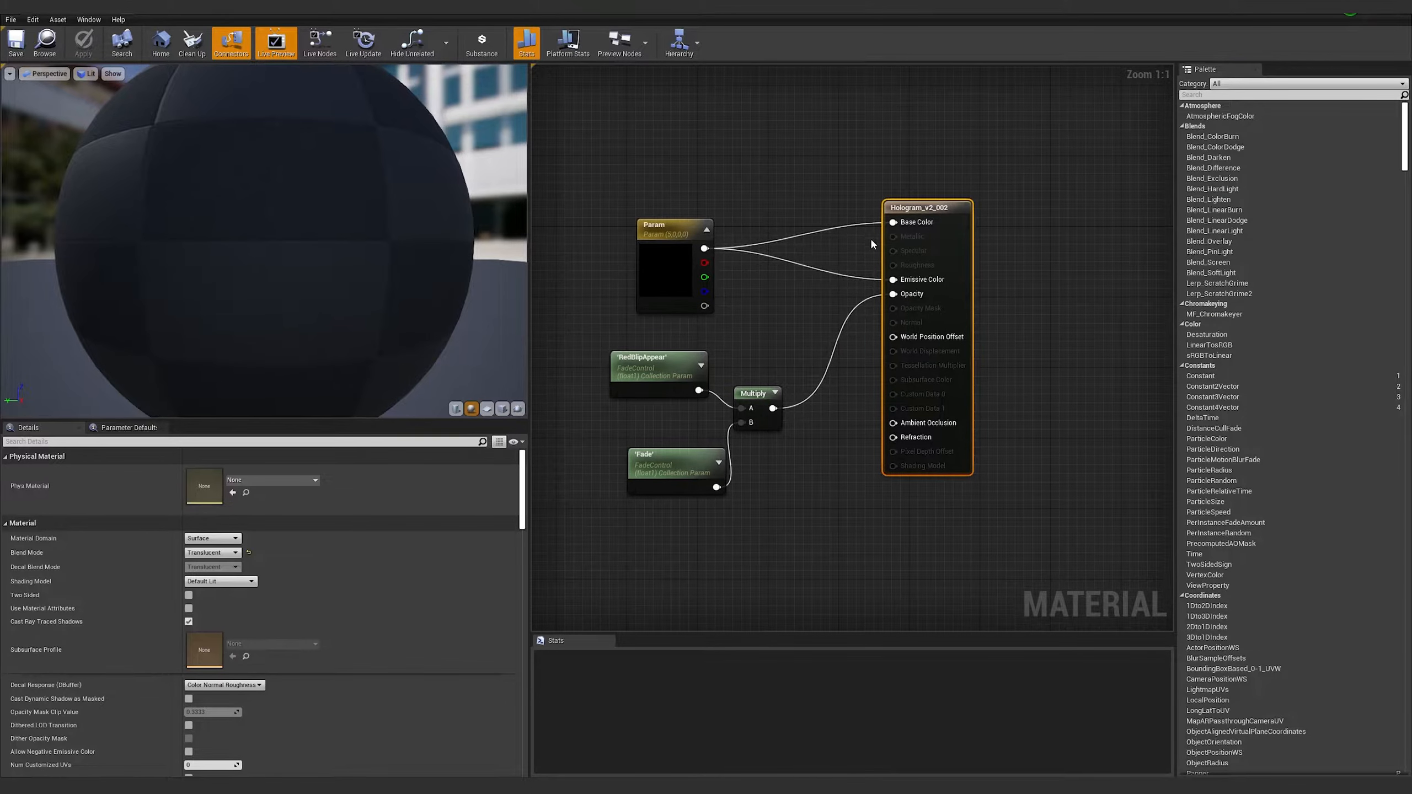
pyautogui.click(211, 553)
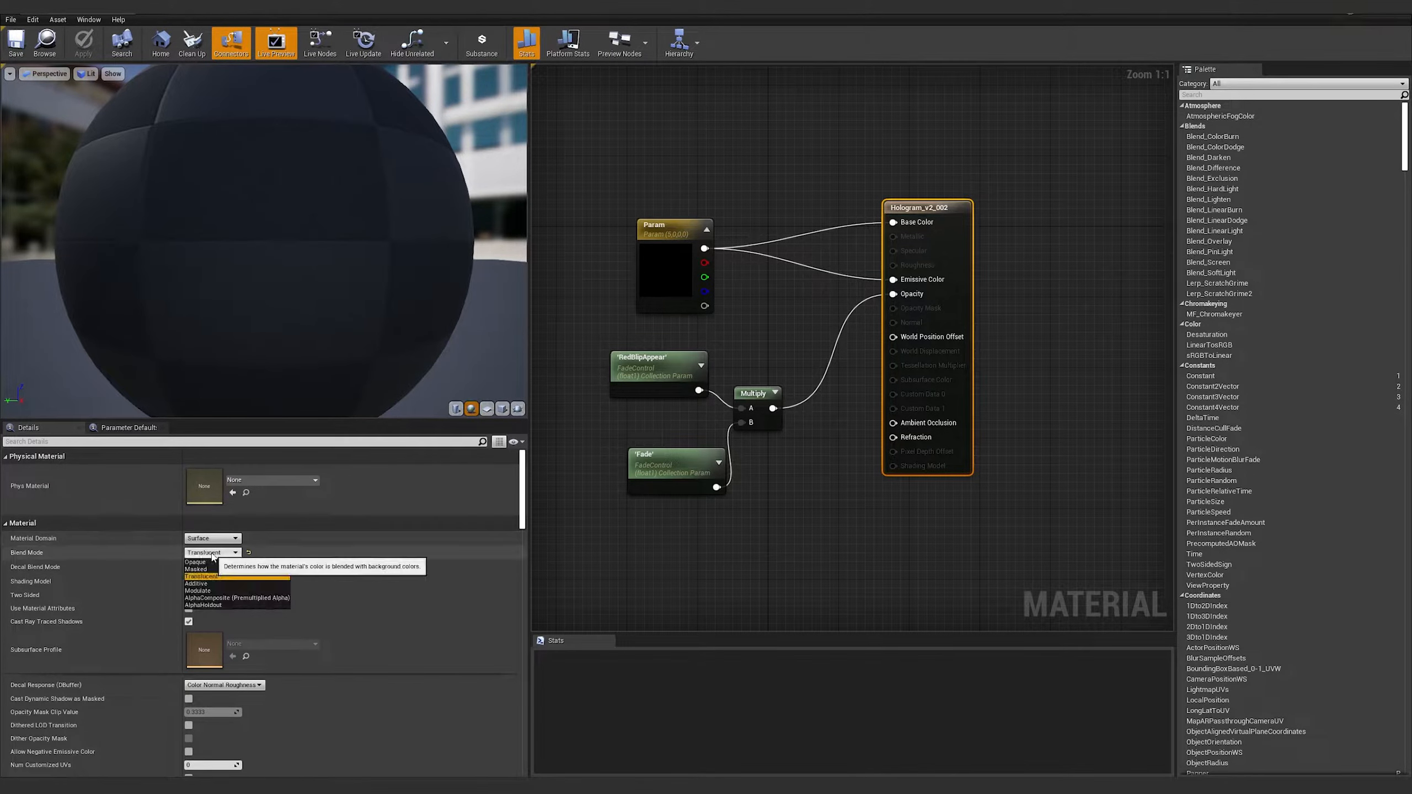
pyautogui.click(200, 569)
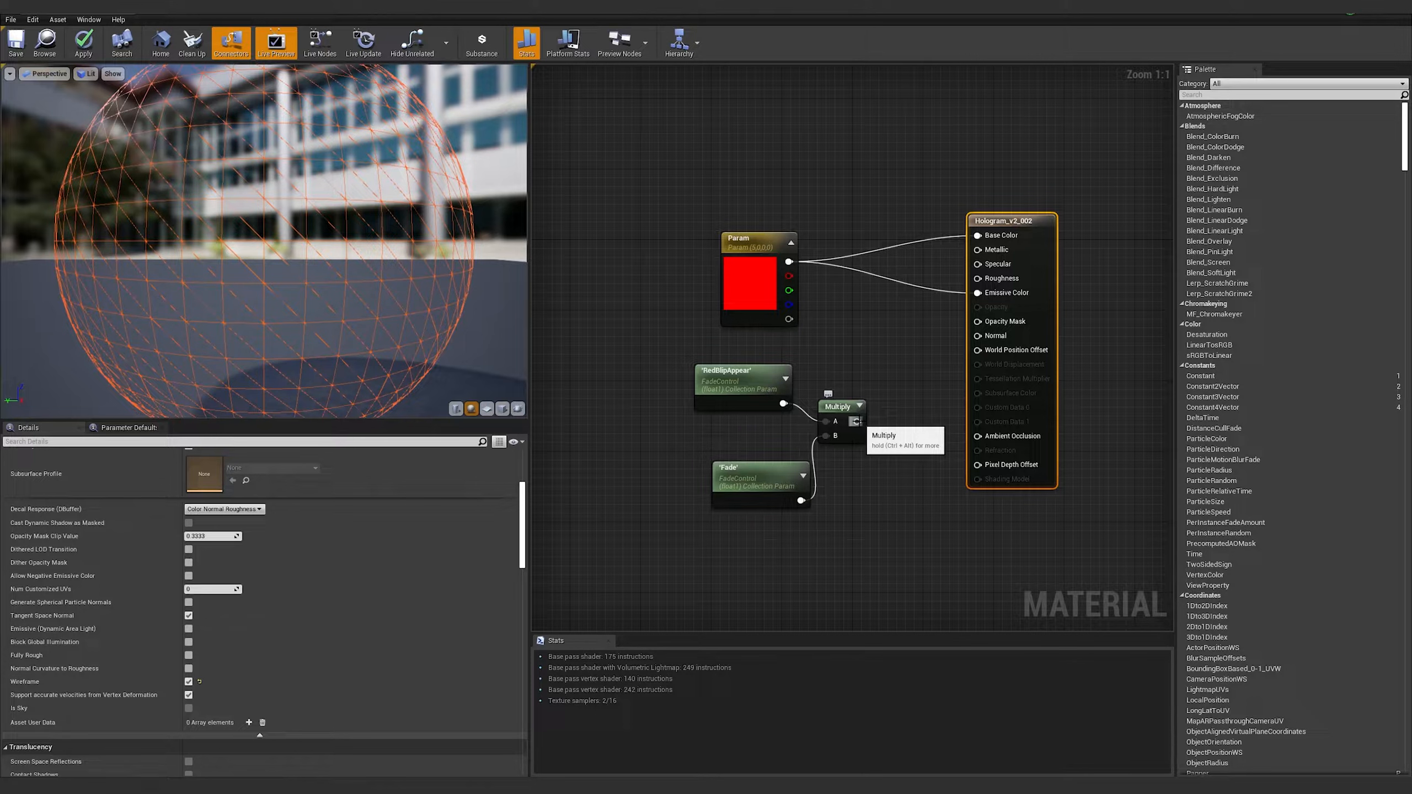
# Try driving Hologram_v2_002's Opacity Mask with a new Constant node placed above the Multiply node
pyautogui.moveTo(857, 422)
pyautogui.mouseDown()
pyautogui.moveTo(895, 393)
pyautogui.moveTo(882, 433)
pyautogui.mouseUp()
pyautogui.moveTo(748, 385); pyautogui.dragTo(703, 384)
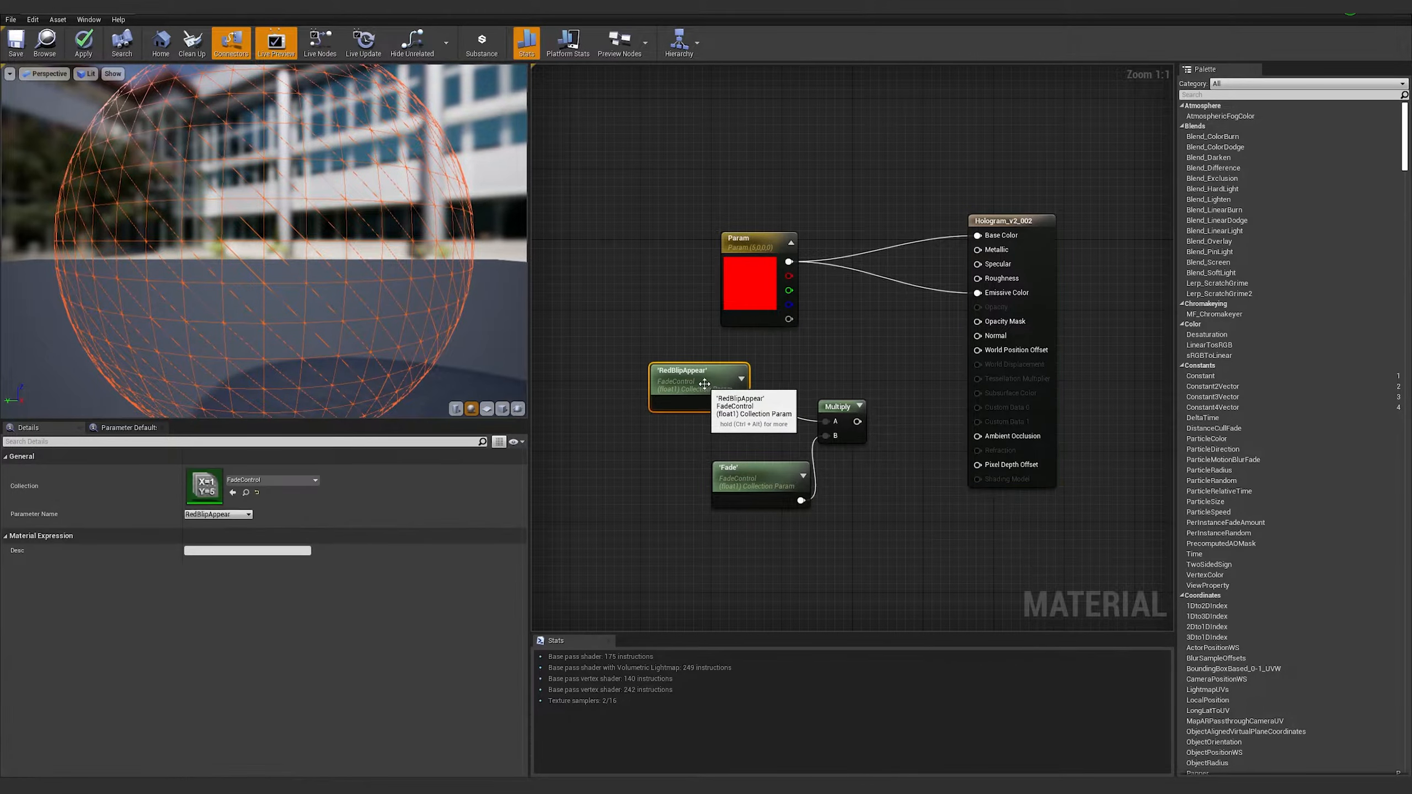
pyautogui.moveTo(978, 322); pyautogui.dragTo(904, 357)
pyautogui.press('Return')
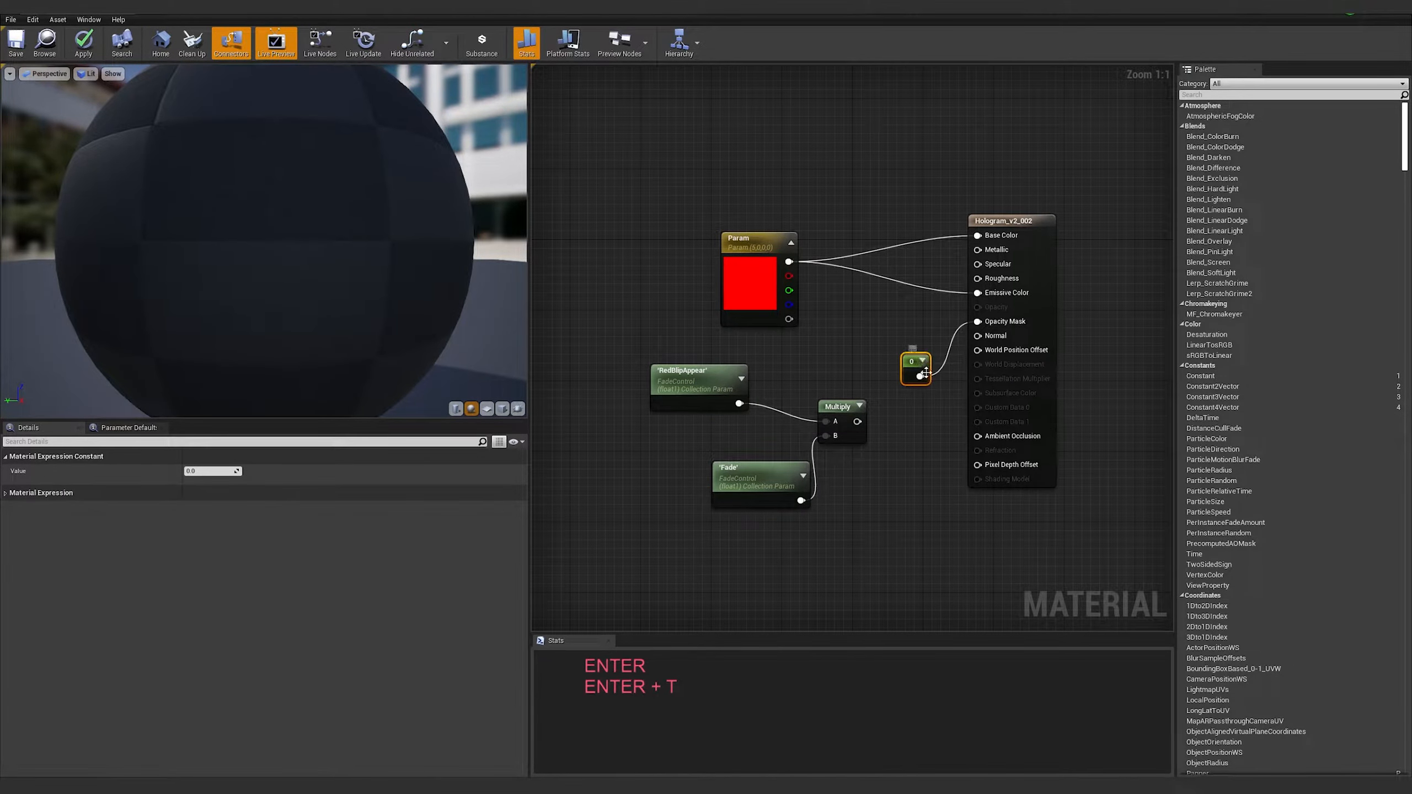
pyautogui.moveTo(926, 380); pyautogui.dragTo(876, 362)
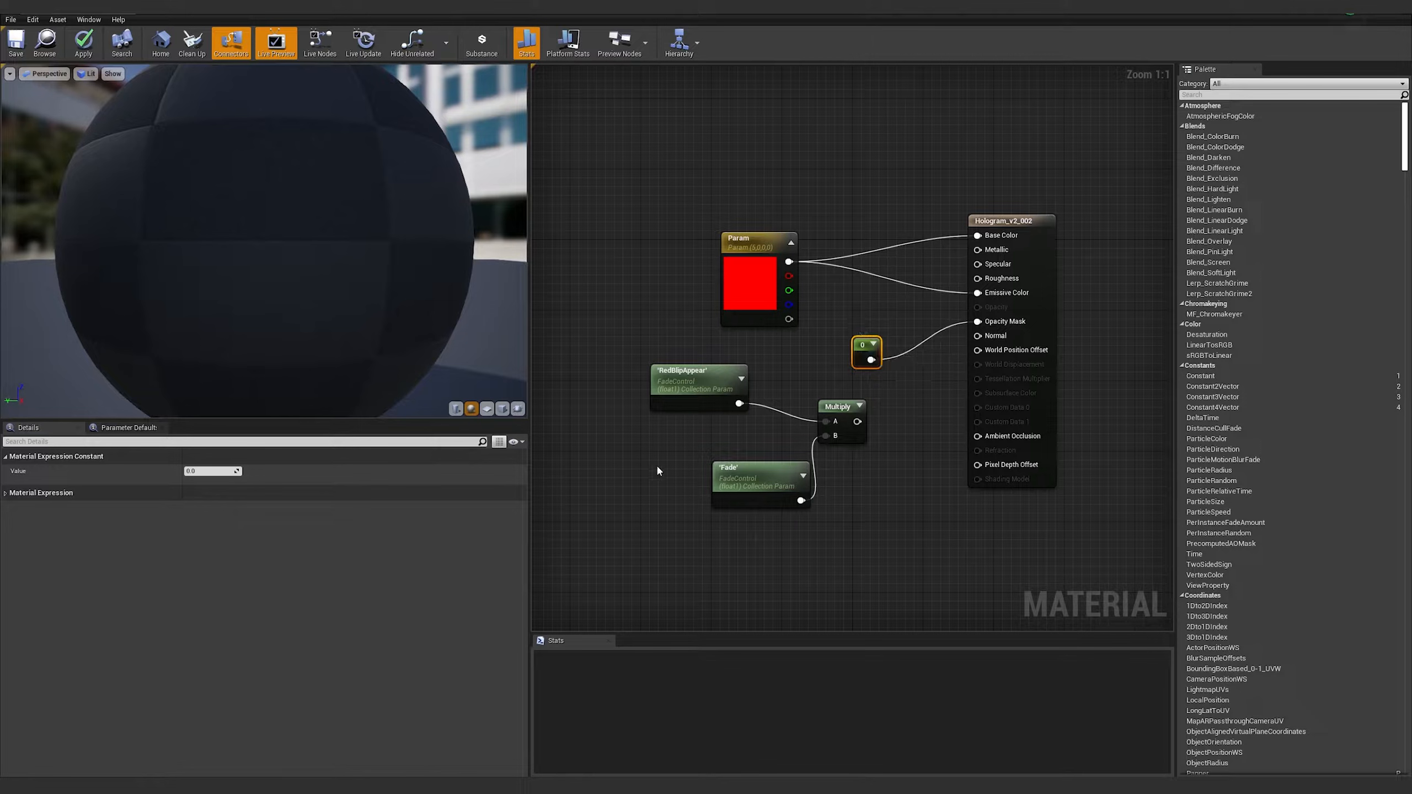
# Test the Opacity Mask constant at 1, 0.5, 0.1 and 0.3, and delete the Constant node
pyautogui.click(202, 471)
pyautogui.write('1')
pyautogui.press('Return')
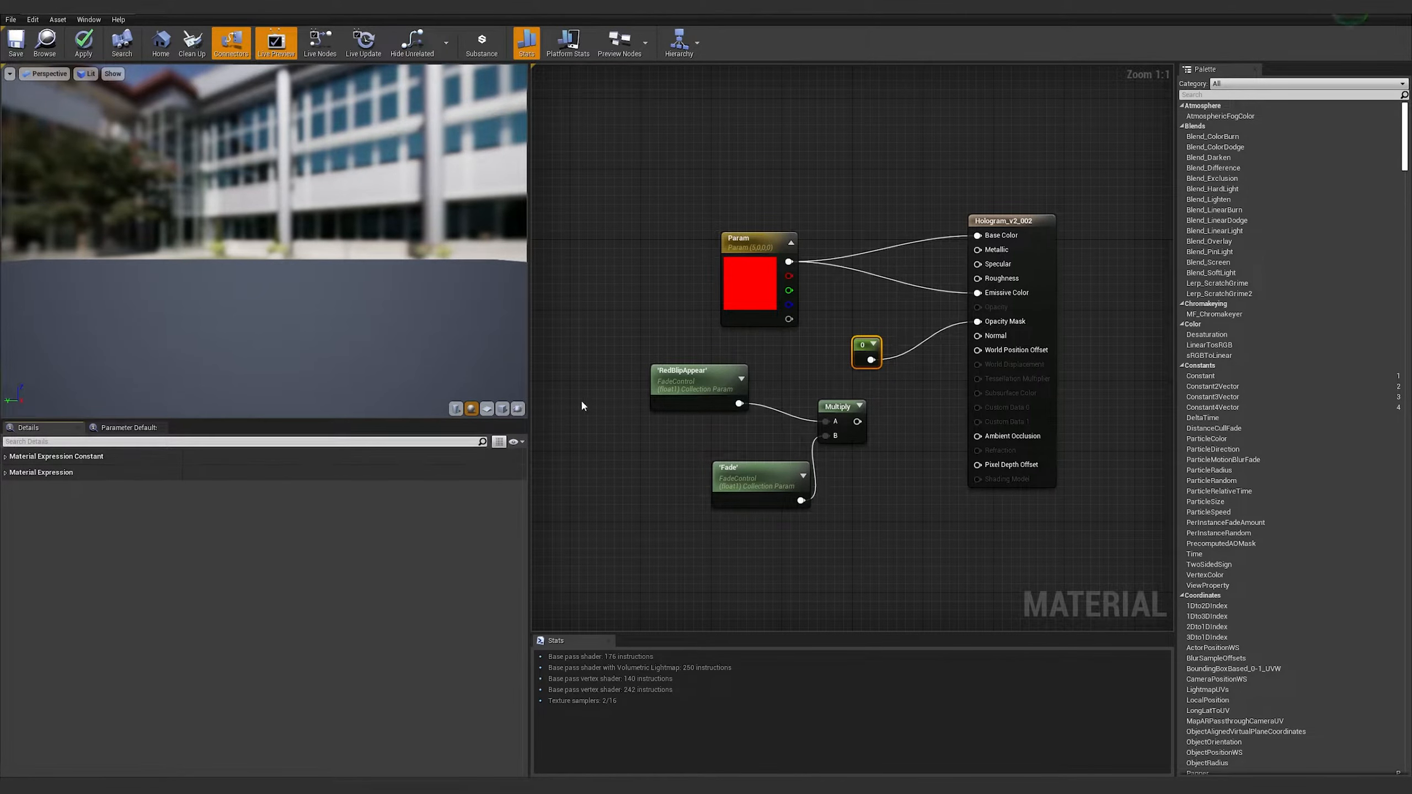
pyautogui.click(210, 471)
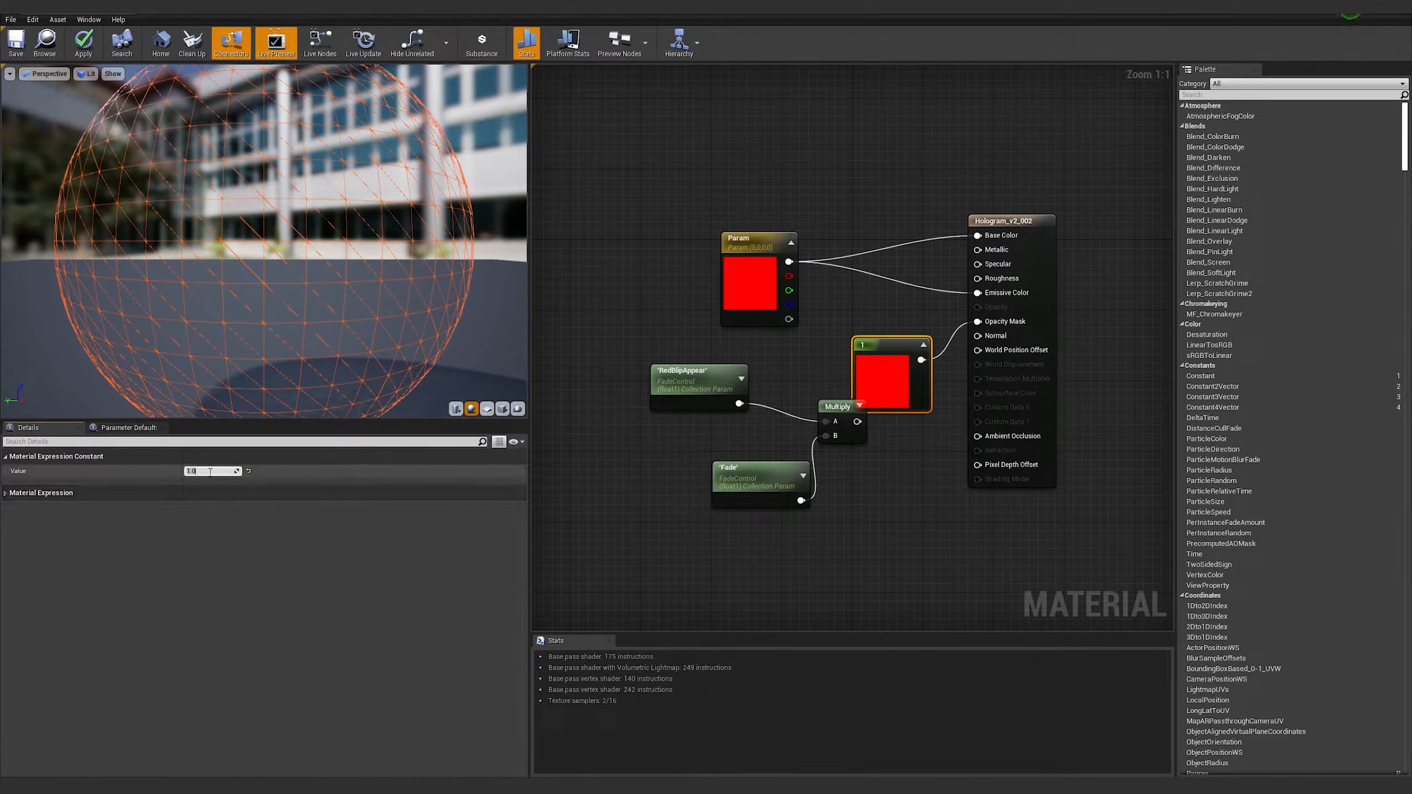
pyautogui.write('0.5')
pyautogui.press('Return')
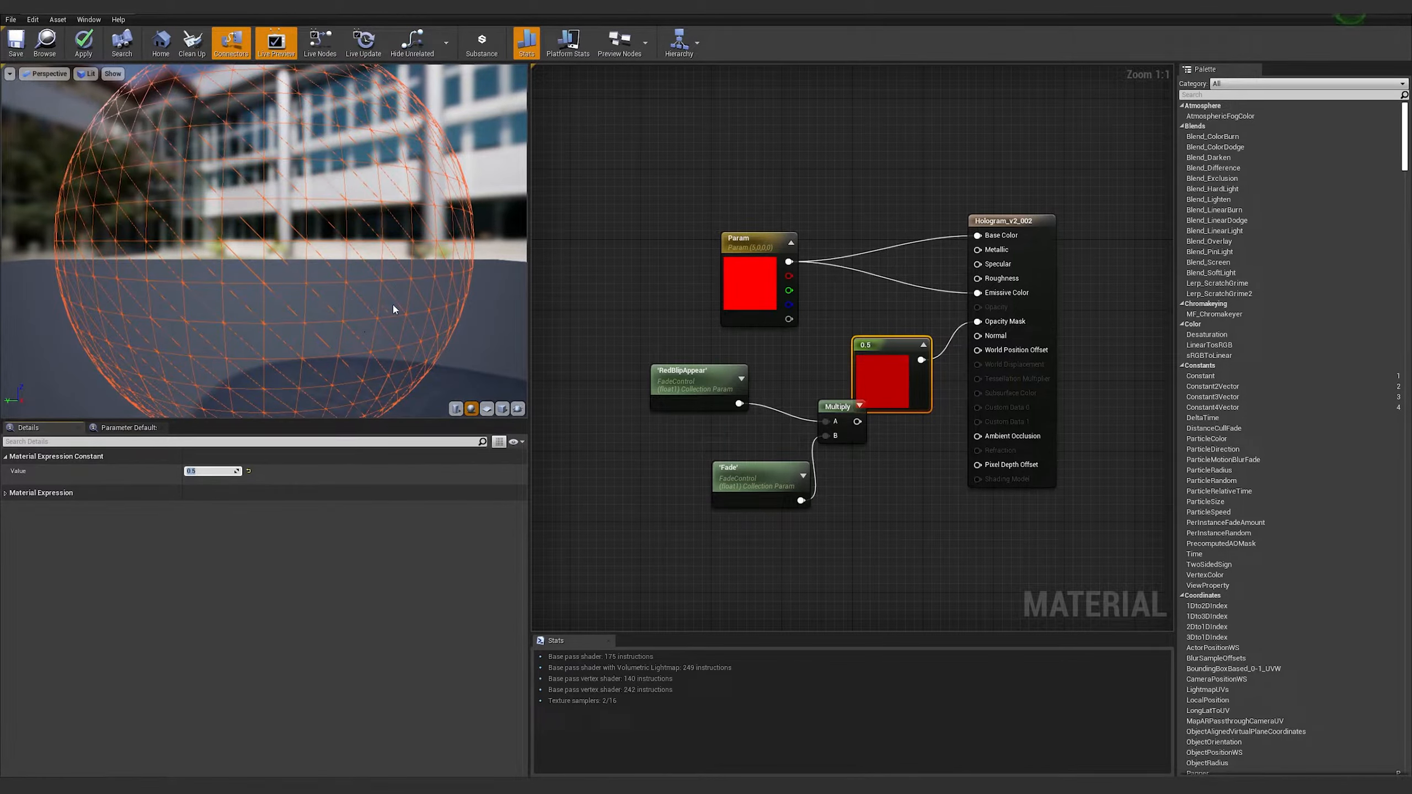
pyautogui.write('0.1')
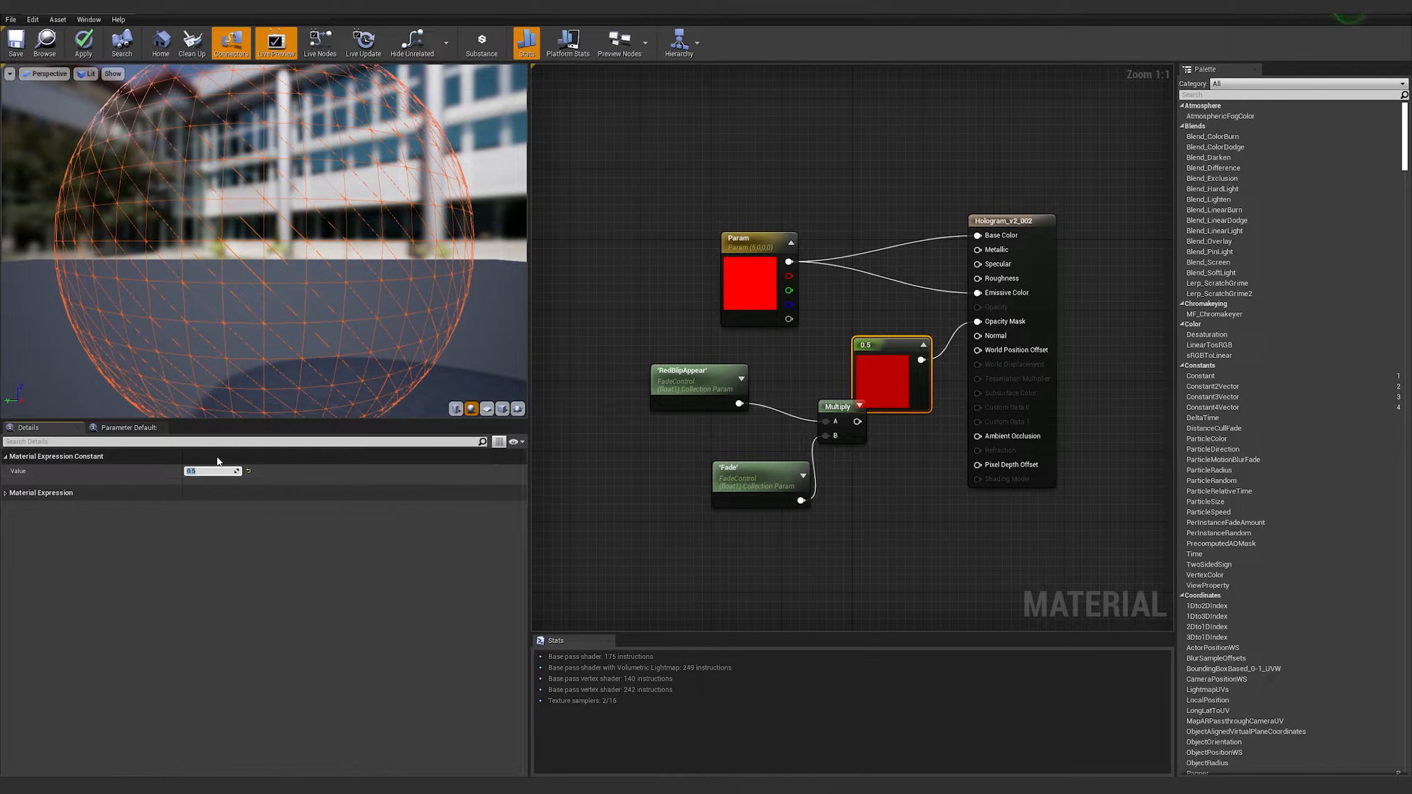
pyautogui.press('Return')
pyautogui.write('0.3')
pyautogui.press('Return')
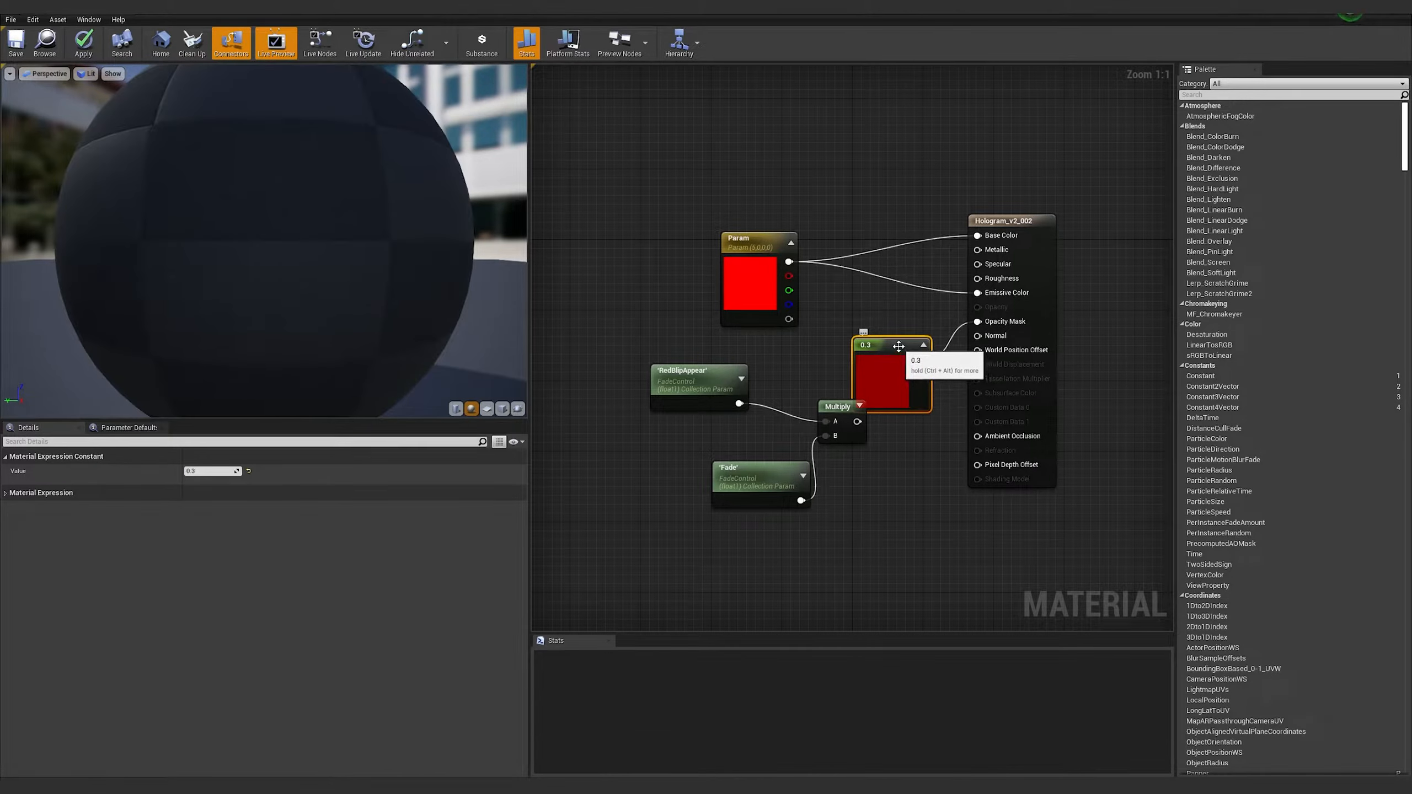
pyautogui.press('Delete')
# Move the RedBlipAppear, Fade and Multiply nodes together farther from the material's main node to make room
pyautogui.click(698, 393)
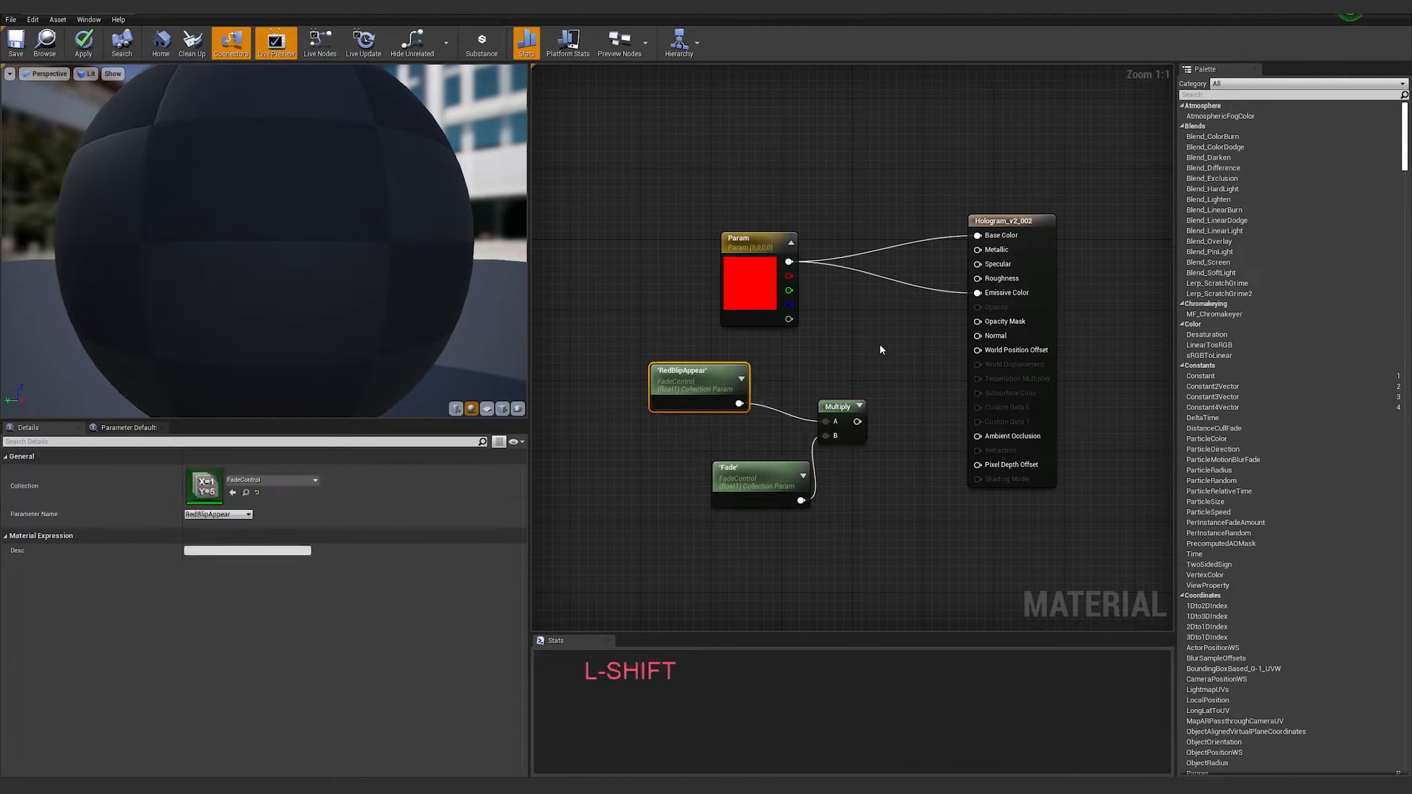
pyautogui.keyDown('shift'); pyautogui.click(733, 468); pyautogui.keyUp('shift')
pyautogui.press('g')
pyautogui.keyDown('shift'); pyautogui.click(818, 411); pyautogui.keyUp('shift')
pyautogui.moveTo(818, 410); pyautogui.dragTo(704, 411)
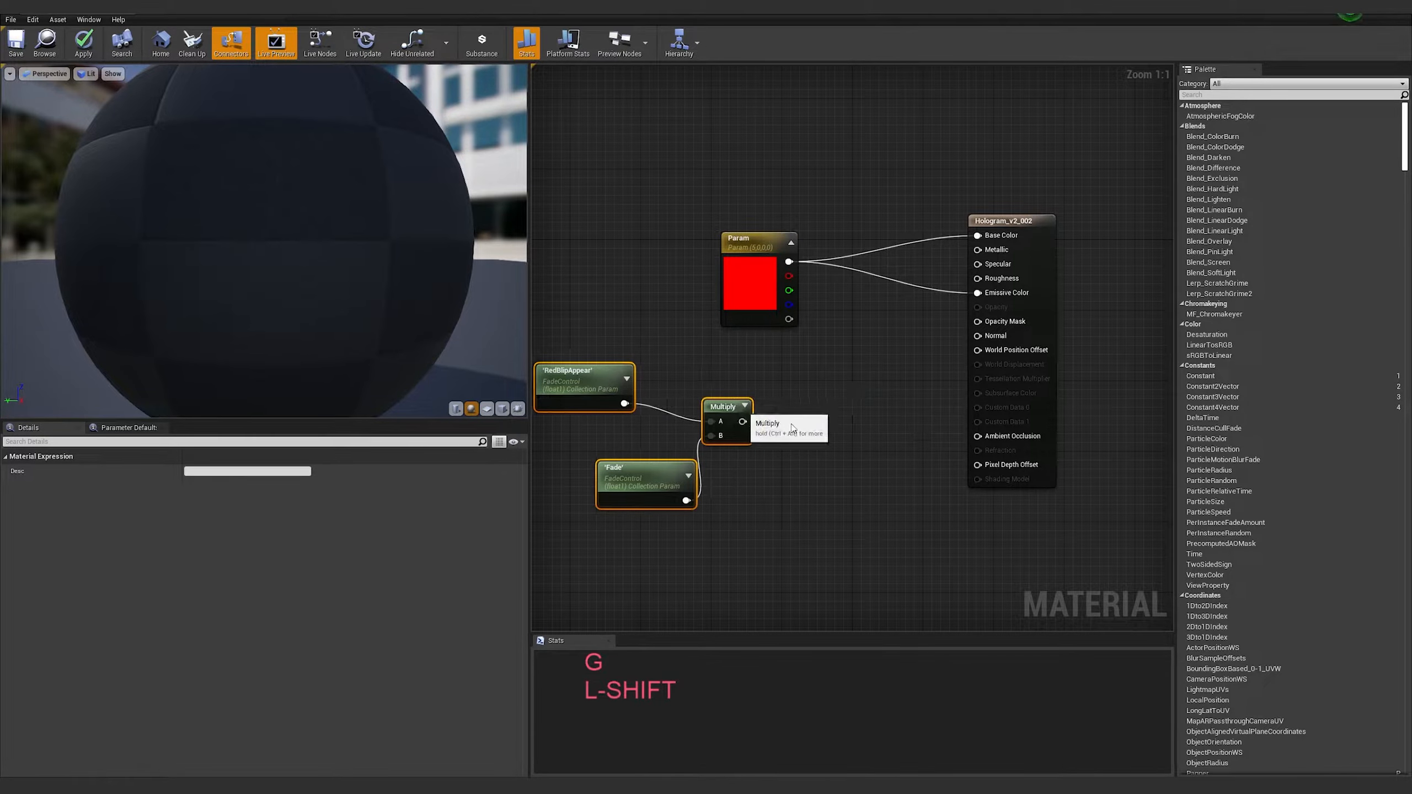
pyautogui.click(844, 411)
# Add a DitherTemporalAA node, feed Multiply into its Alpha Threshold and connect its Result to Hologram_v2_002's Opacity Mask
pyautogui.moveTo(823, 398); pyautogui.dragTo(832, 369, button='right')
pyautogui.write('dith')
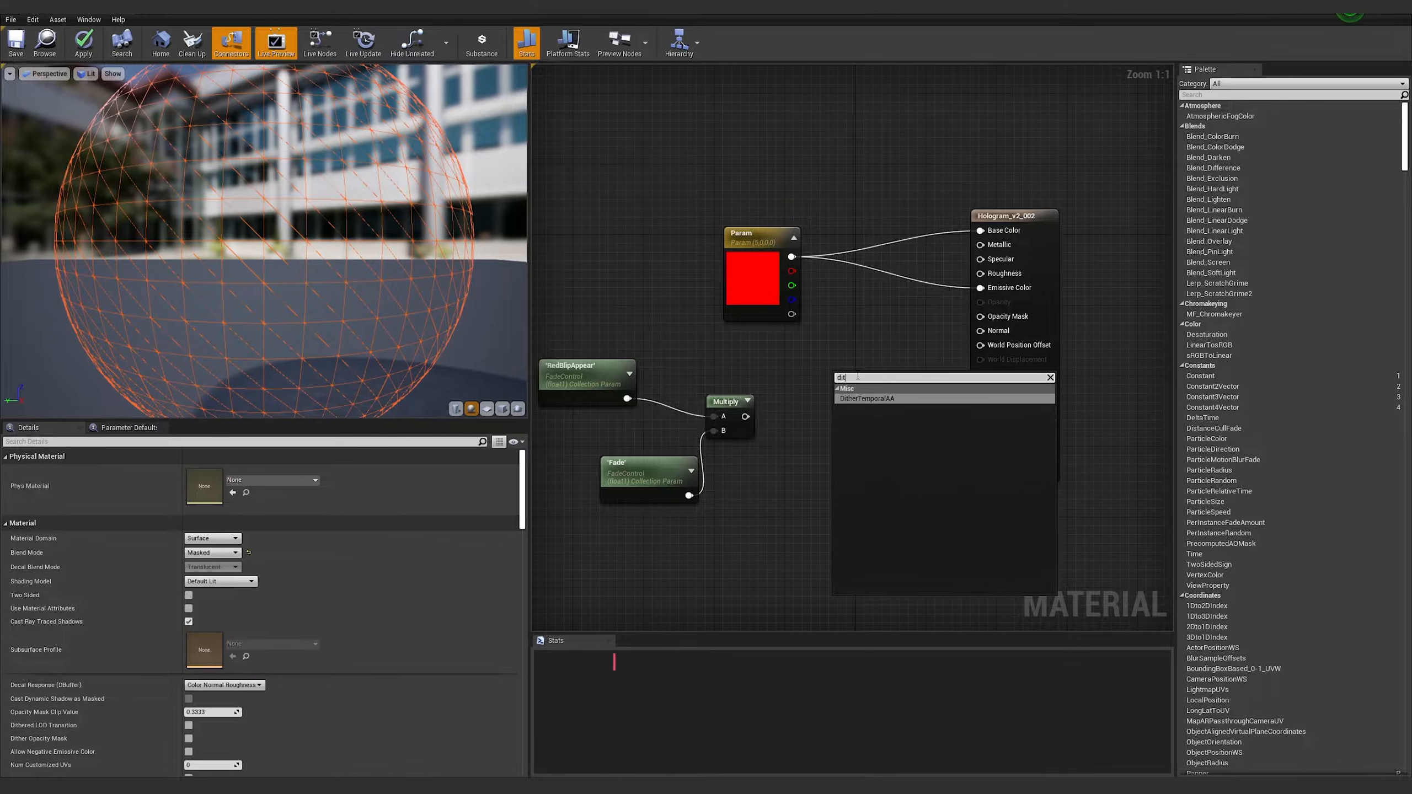
pyautogui.press('Return')
pyautogui.moveTo(746, 416); pyautogui.dragTo(841, 390)
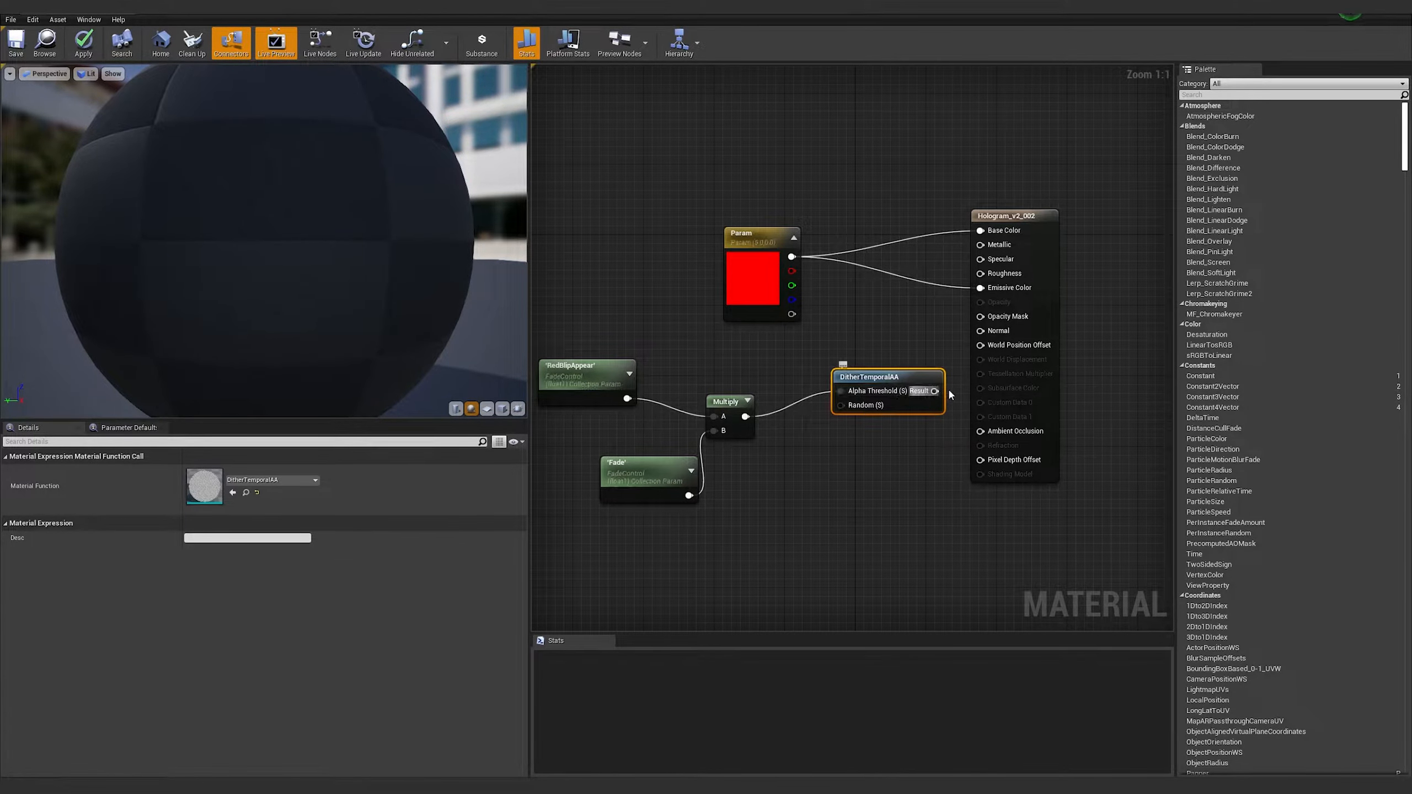
pyautogui.moveTo(935, 390); pyautogui.dragTo(984, 321)
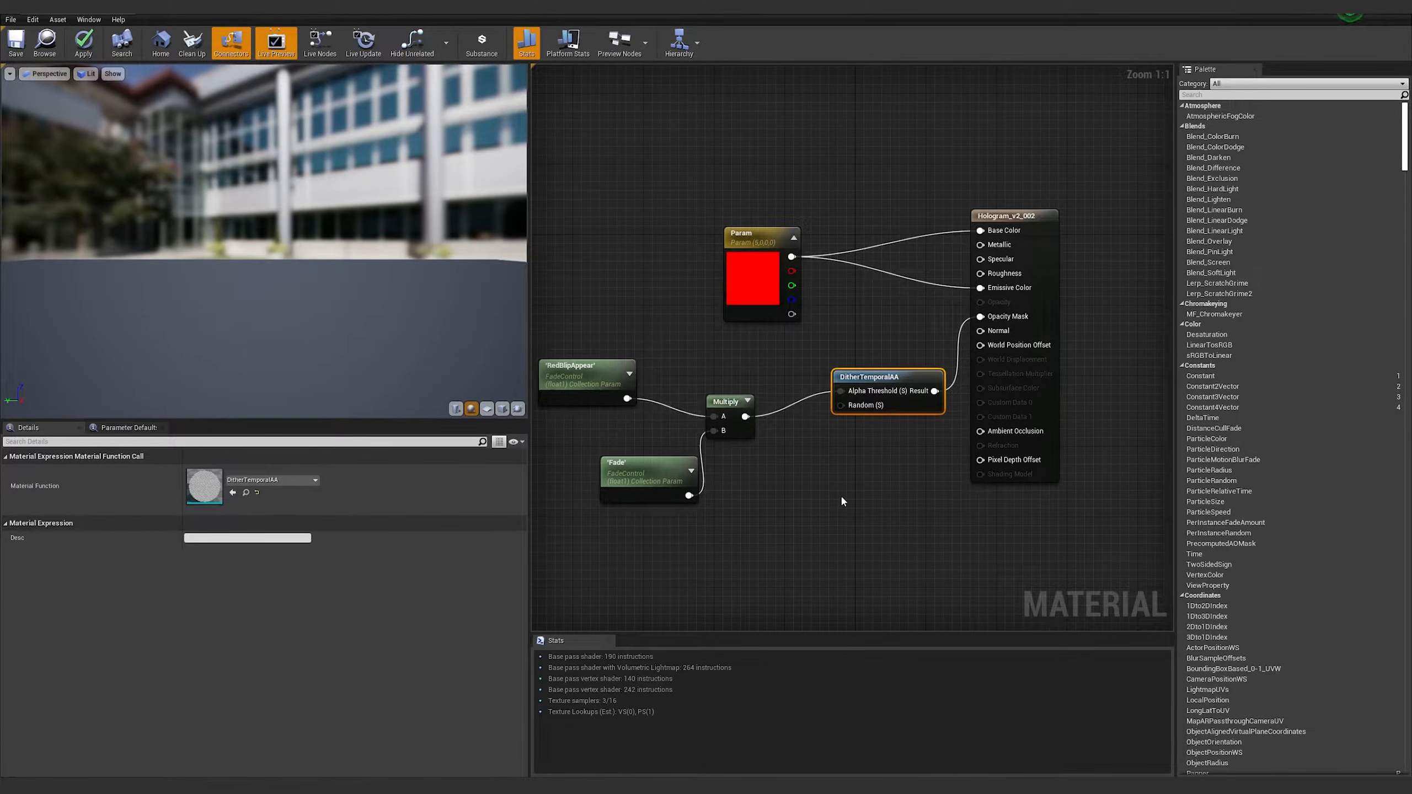
pyautogui.click(841, 488)
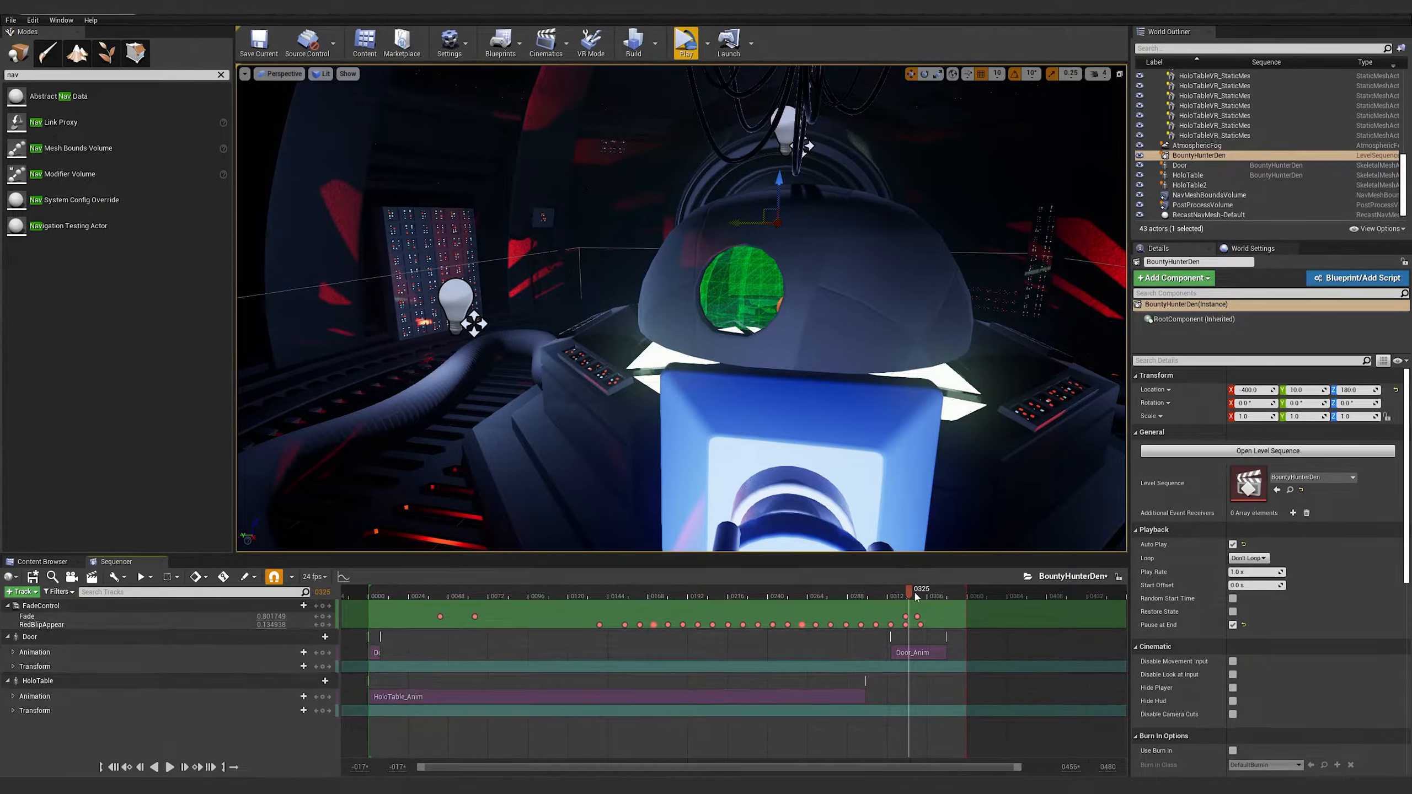
# Scrub the BountyHunterDen sequence to frame 330 and open the choice of actors to add to the sequence
pyautogui.moveTo(908, 591)
pyautogui.mouseDown()
pyautogui.moveTo(722, 593)
pyautogui.moveTo(913, 594)
pyautogui.mouseUp()
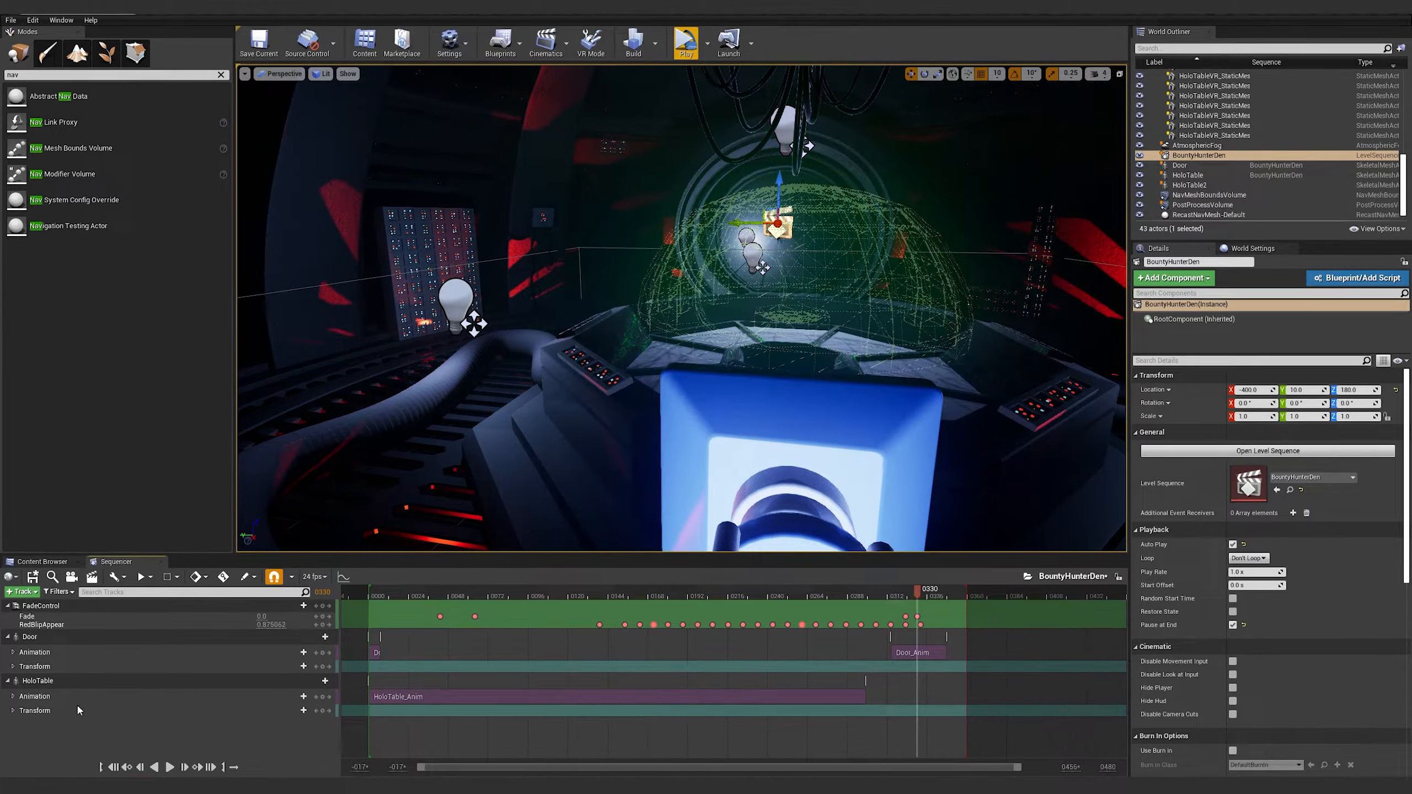
pyautogui.click(23, 591)
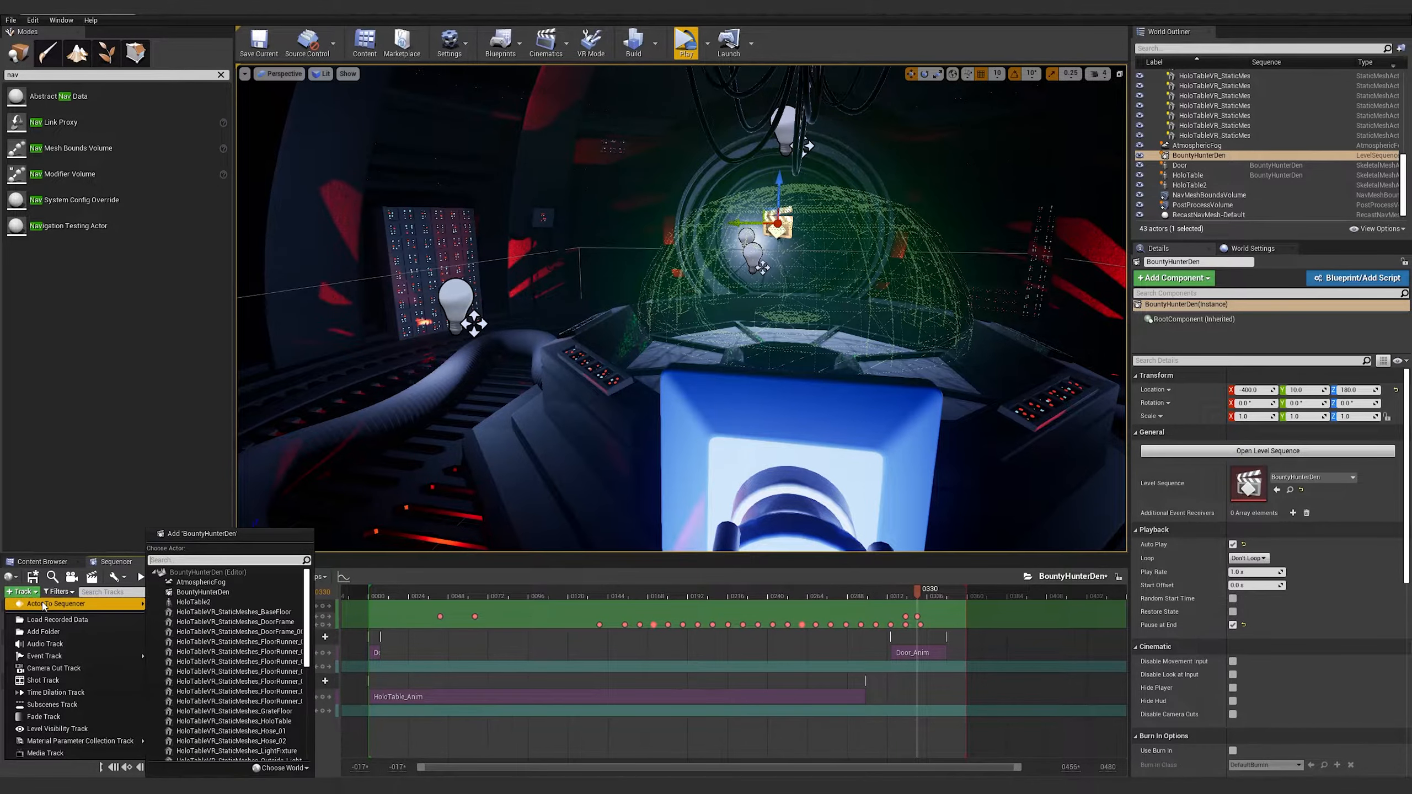
# Add the HoloTable2 actor to the level sequence and give it the HoloTable_Anim animation
pyautogui.moveTo(28, 604)
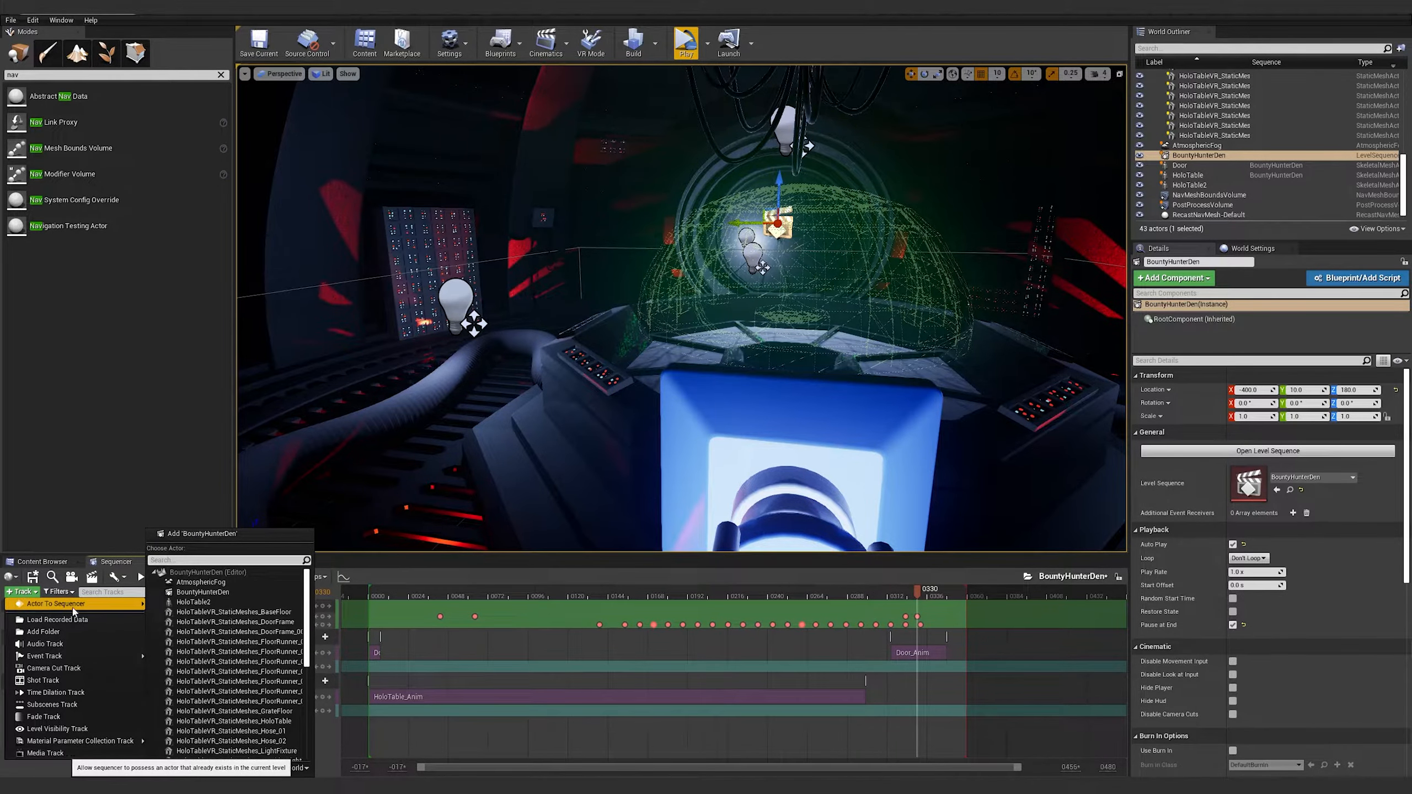
pyautogui.click(206, 605)
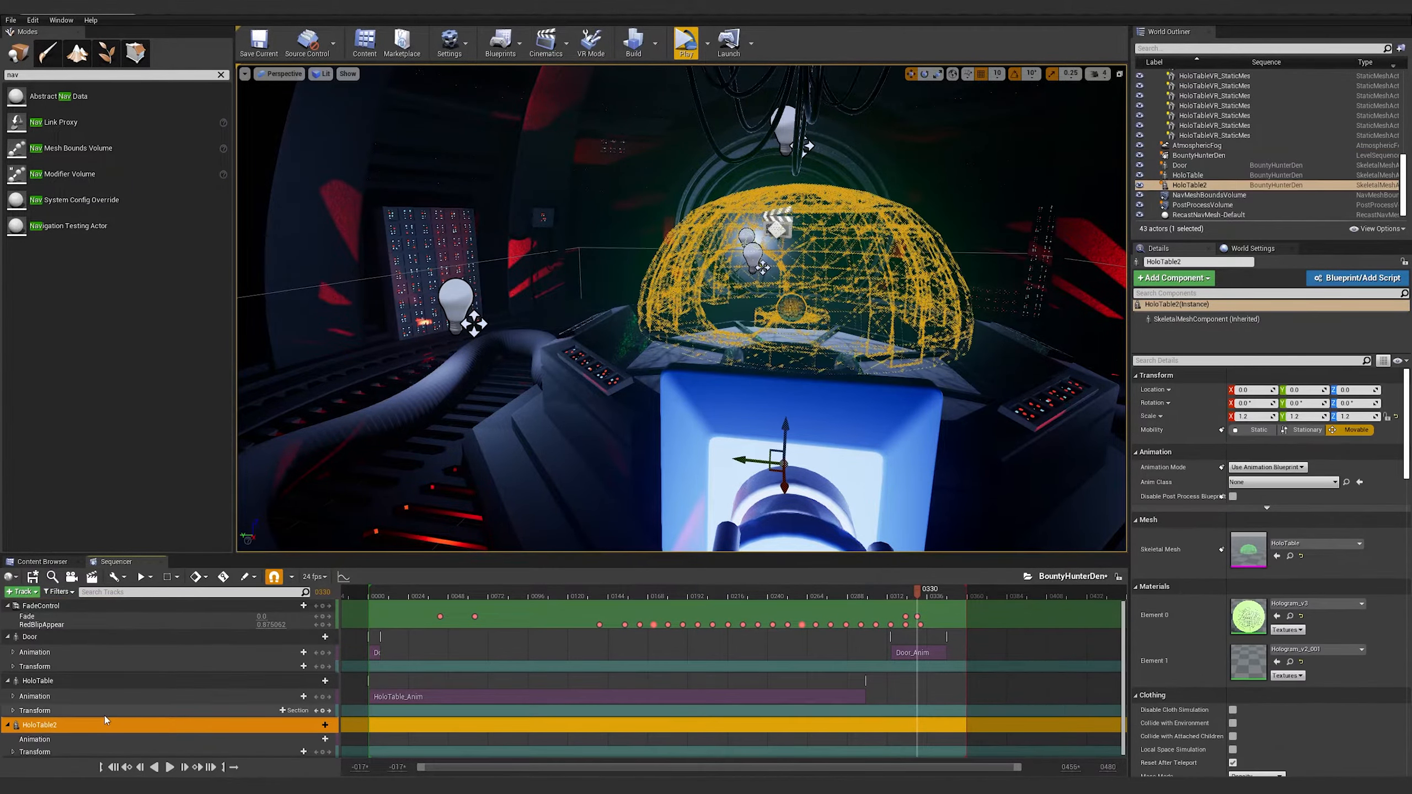
pyautogui.click(302, 740)
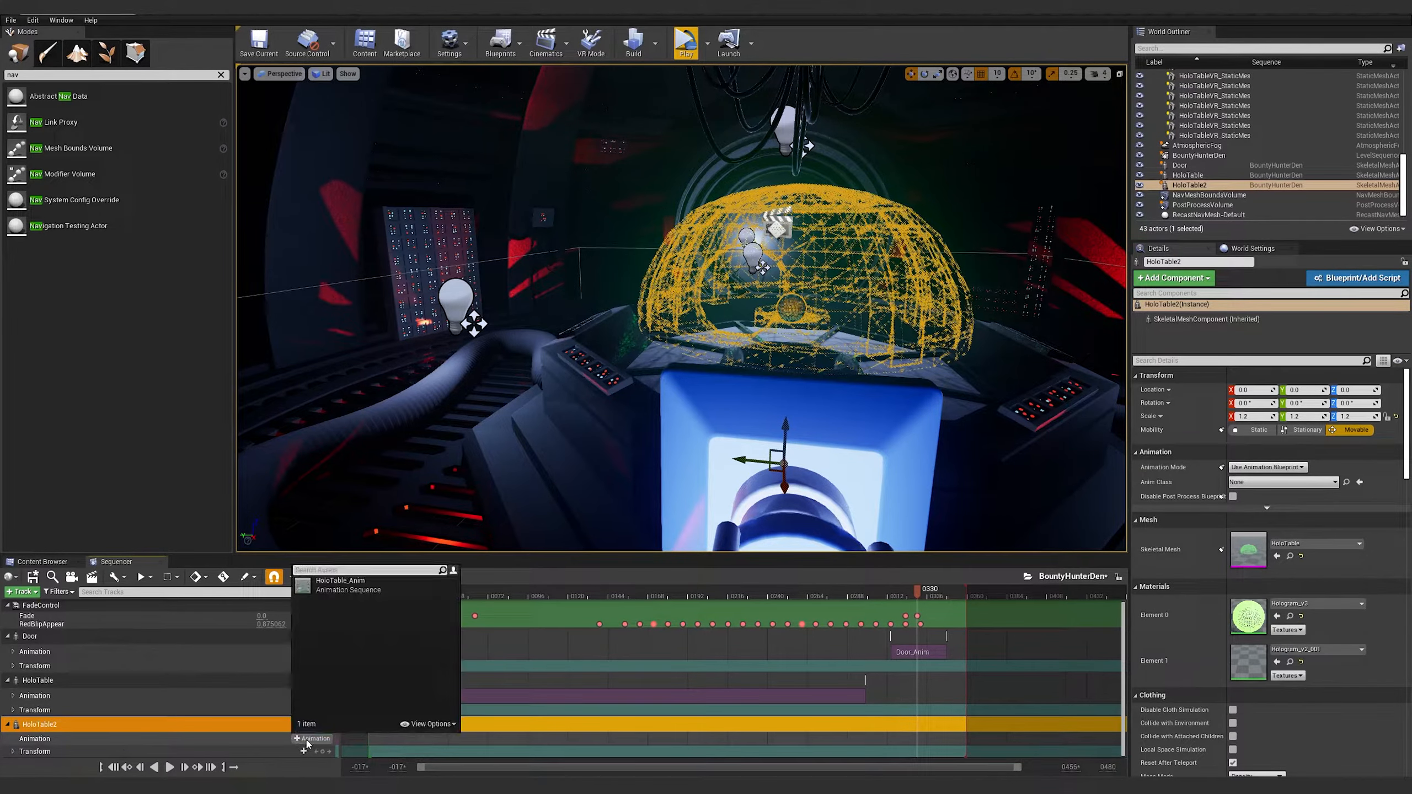
pyautogui.click(338, 590)
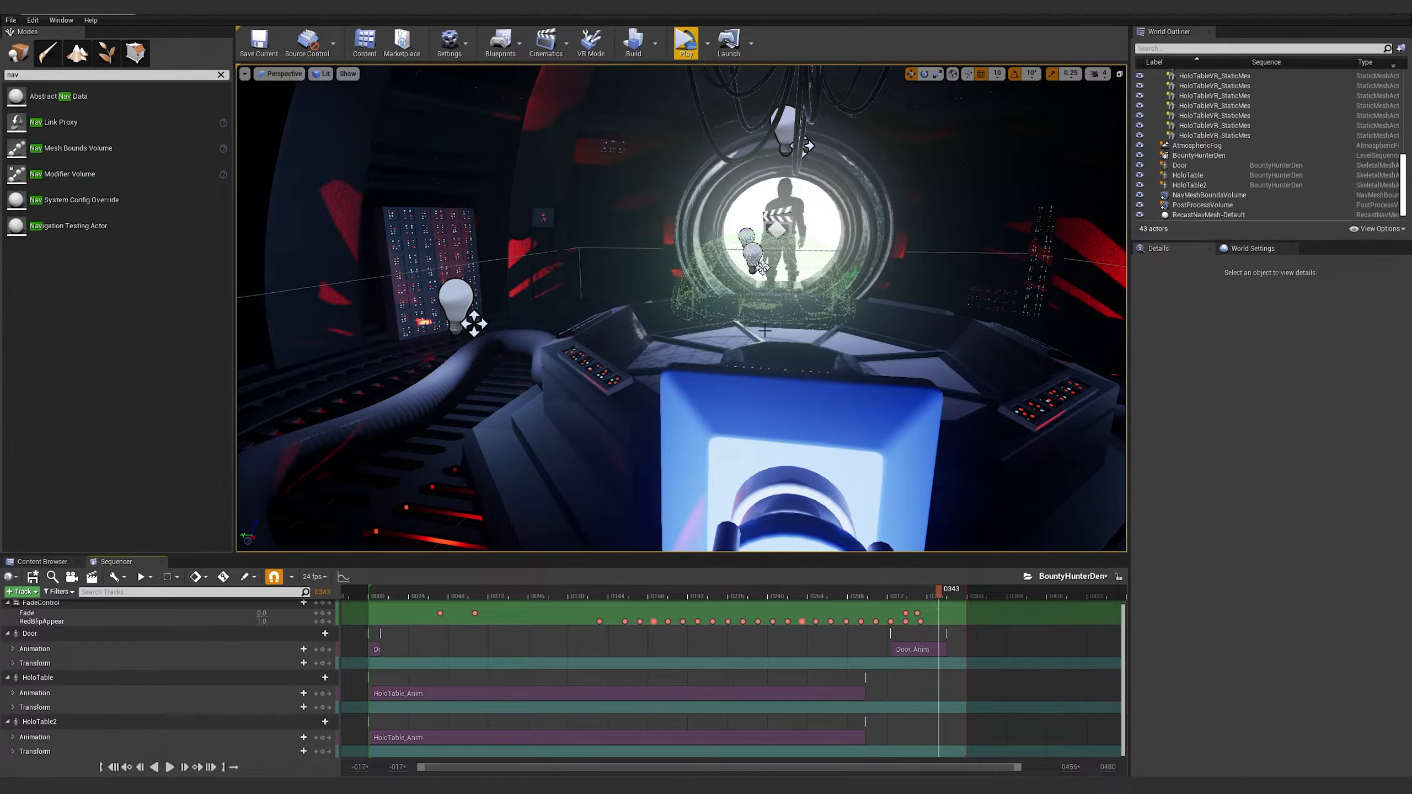
# Add a RemapValueRange node to the Hologram_v3 material graph and connect the Fade parameter to its Input
pyautogui.moveTo(682, 308); pyautogui.dragTo(682, 295, button='right')
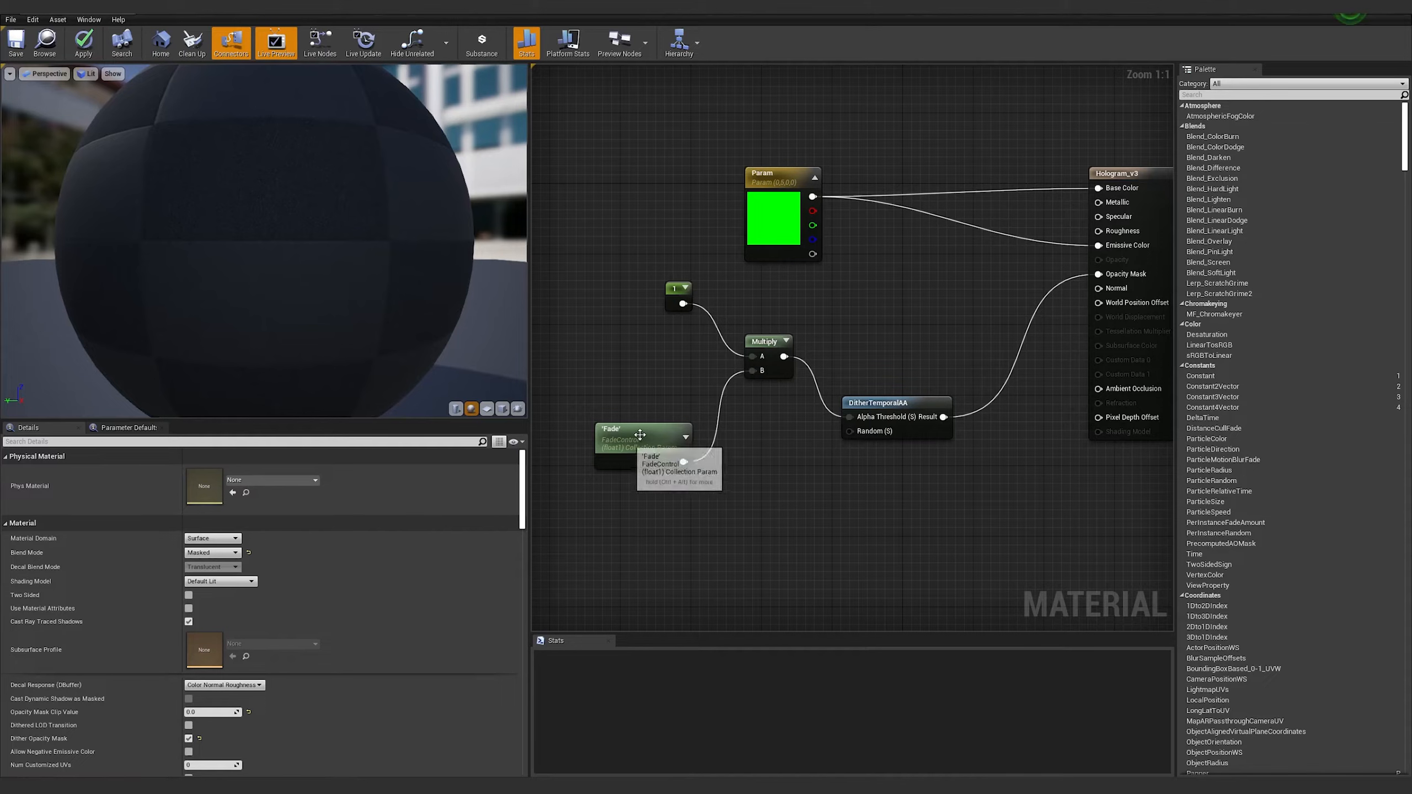
pyautogui.moveTo(627, 439); pyautogui.dragTo(606, 437)
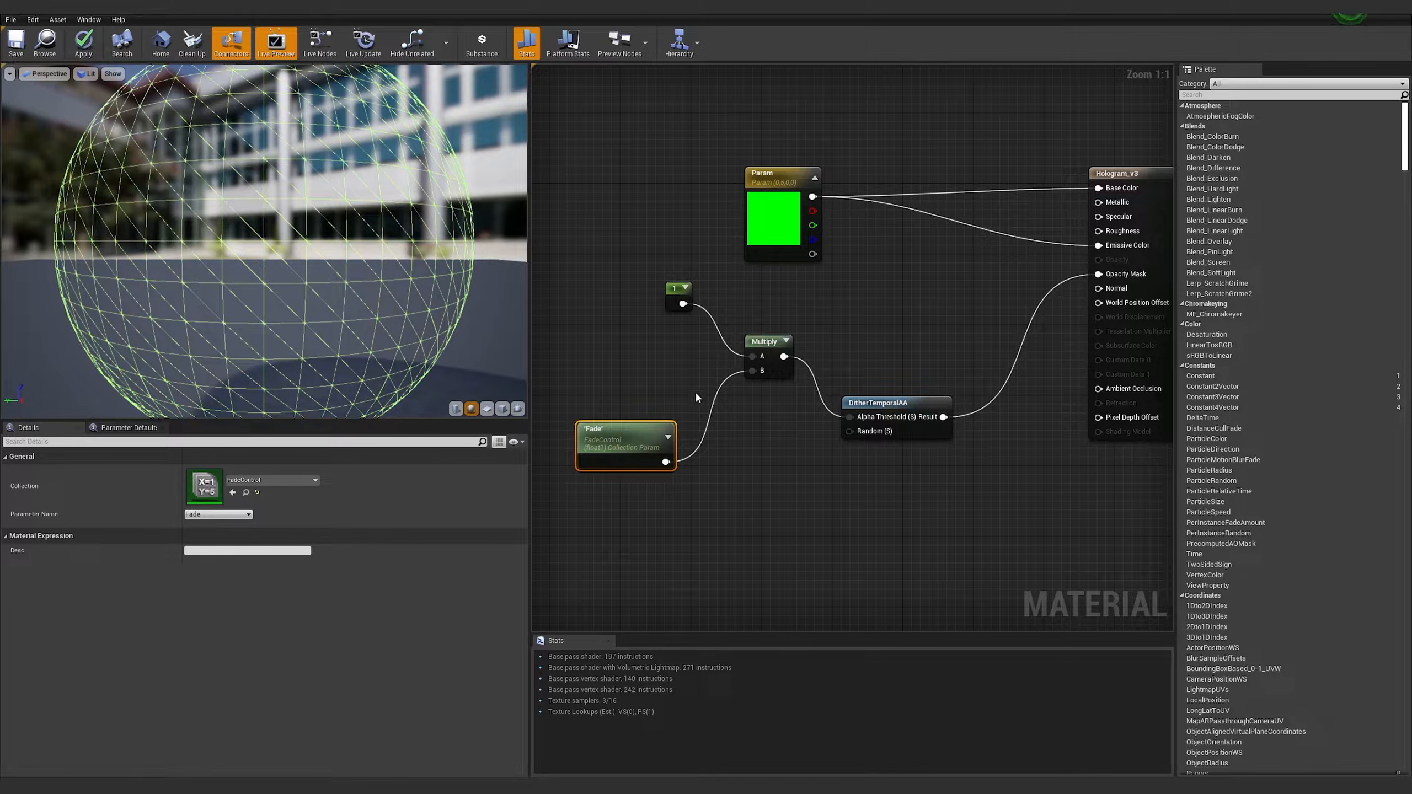
pyautogui.rightClick(725, 499)
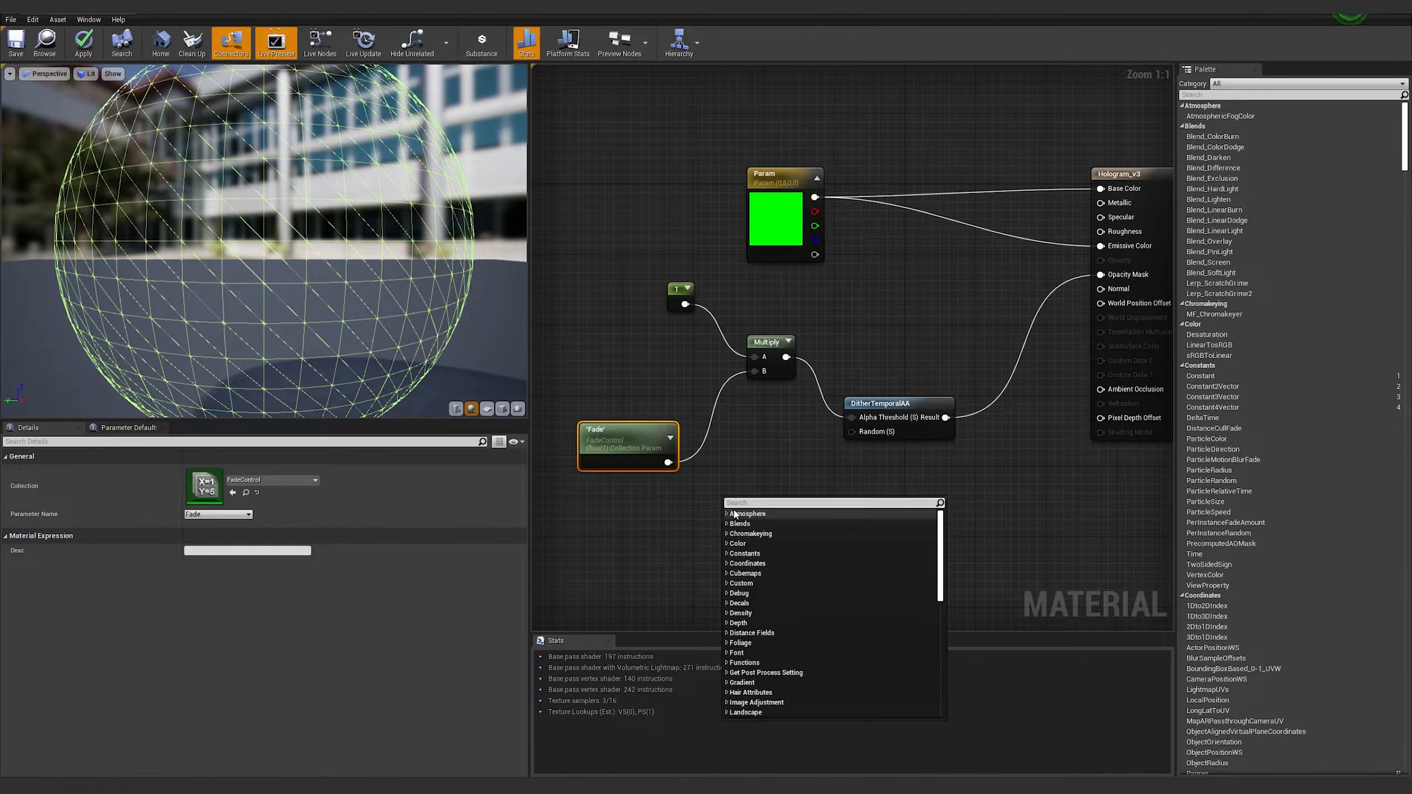
pyautogui.write('rem')
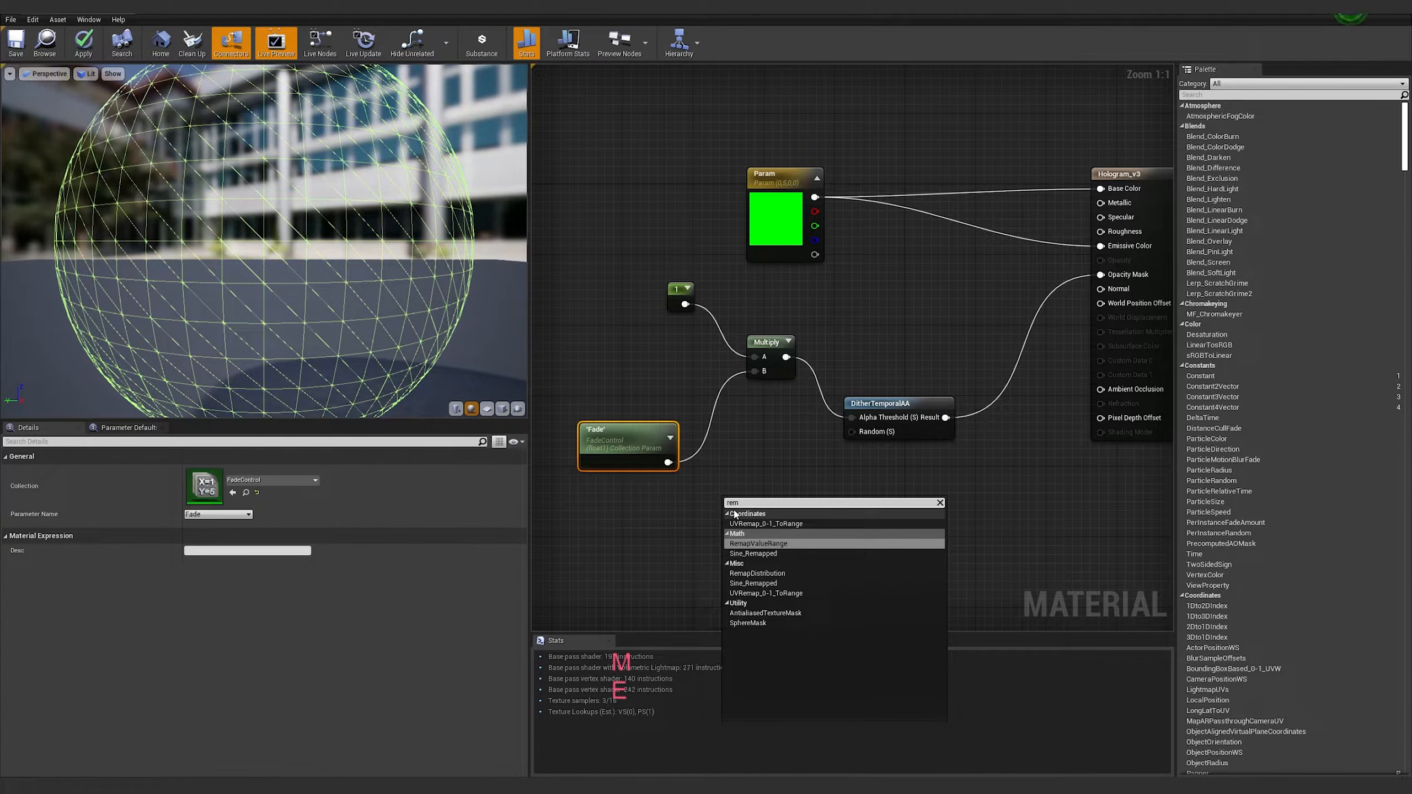
pyautogui.click(759, 544)
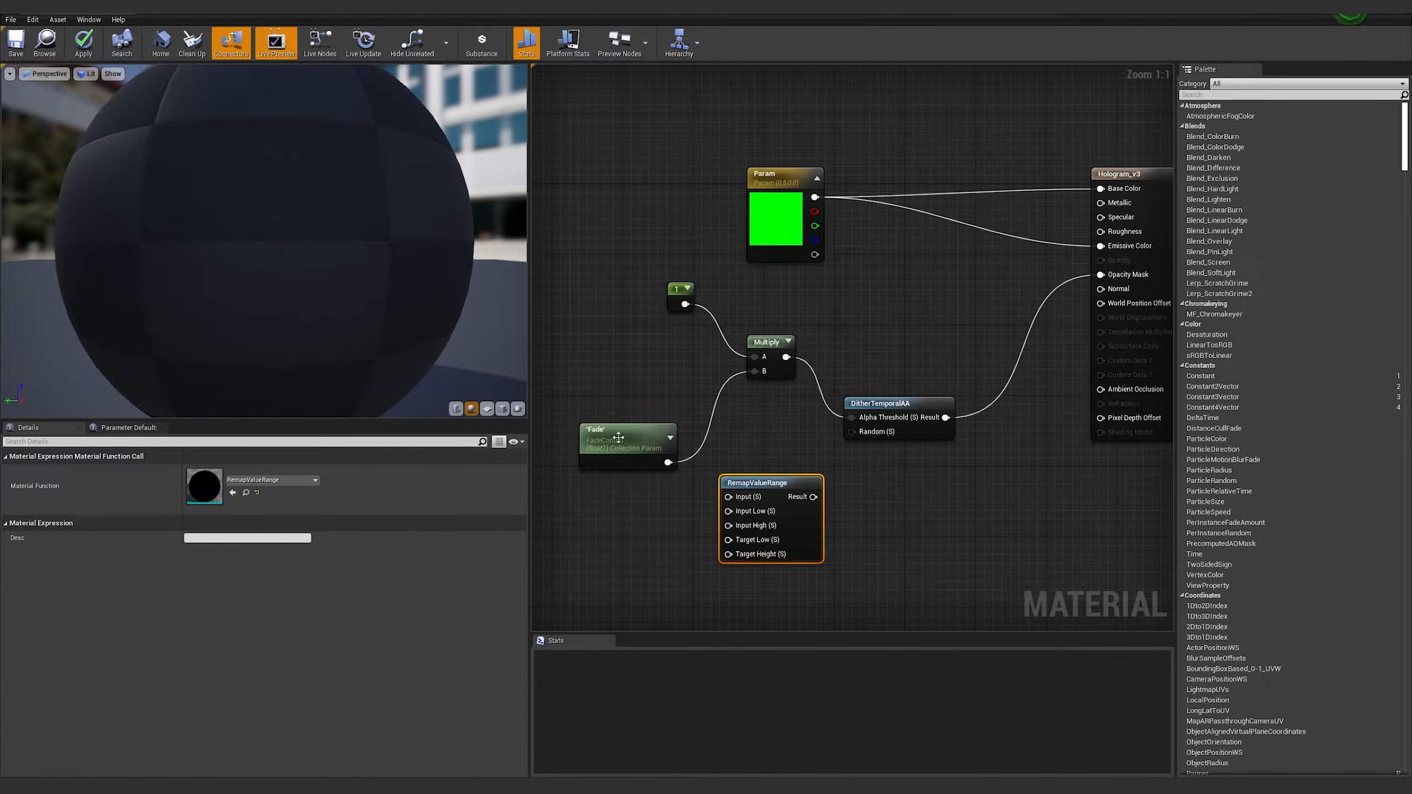
pyautogui.moveTo(667, 462); pyautogui.dragTo(811, 484)
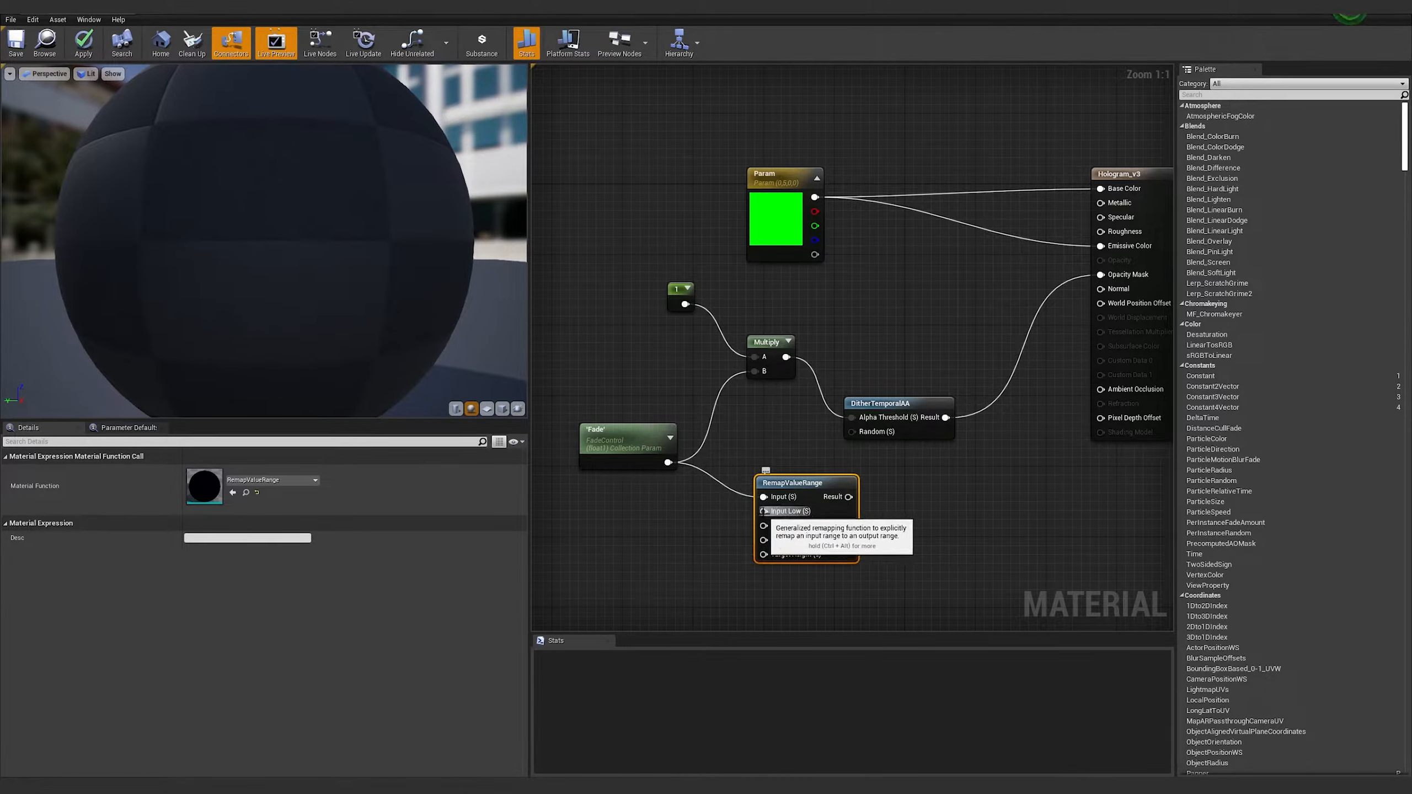
# Create a Constant of 0 feeding the RemapValueRange node's Input Low and place it just below the Fade node
pyautogui.moveTo(763, 511); pyautogui.dragTo(642, 509)
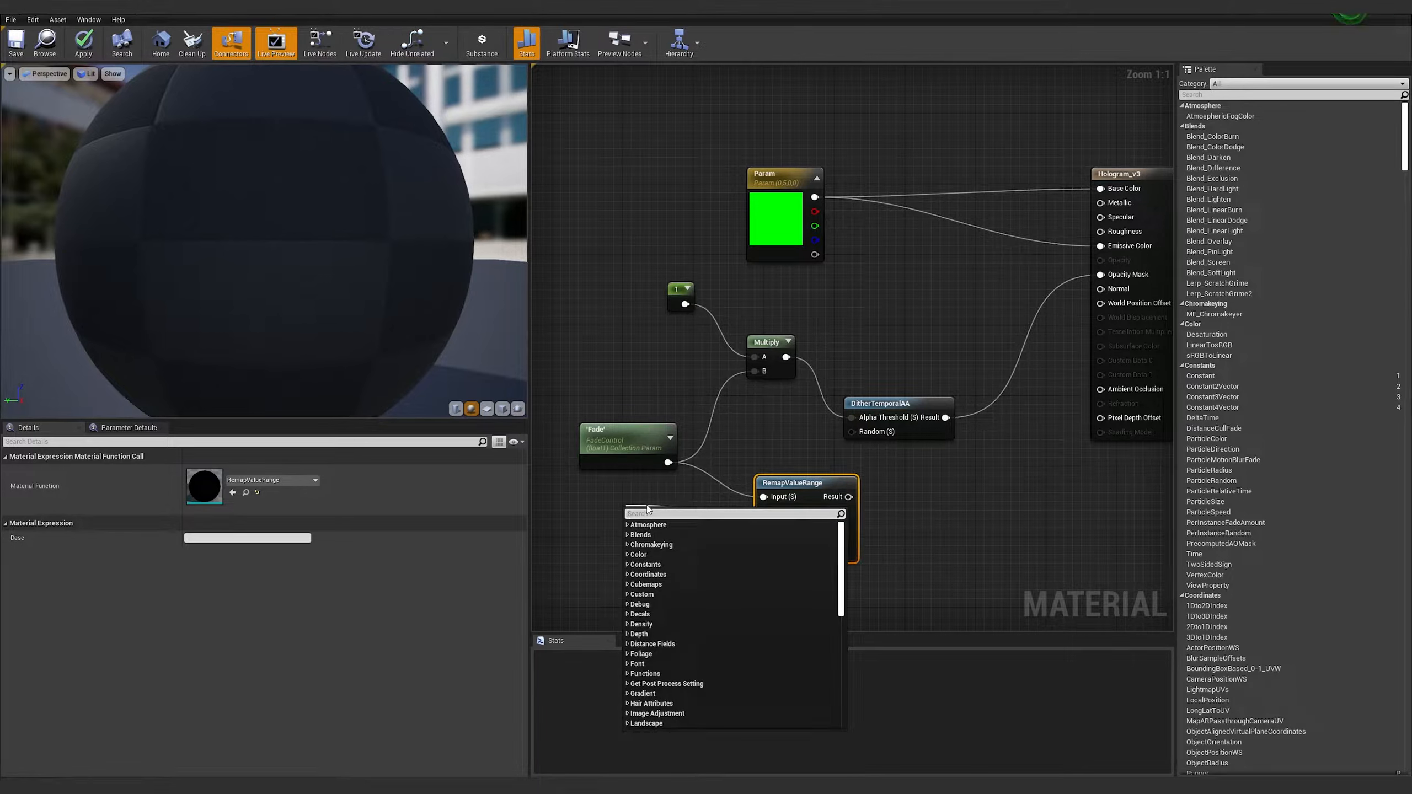
pyautogui.write('con')
pyautogui.press('Return')
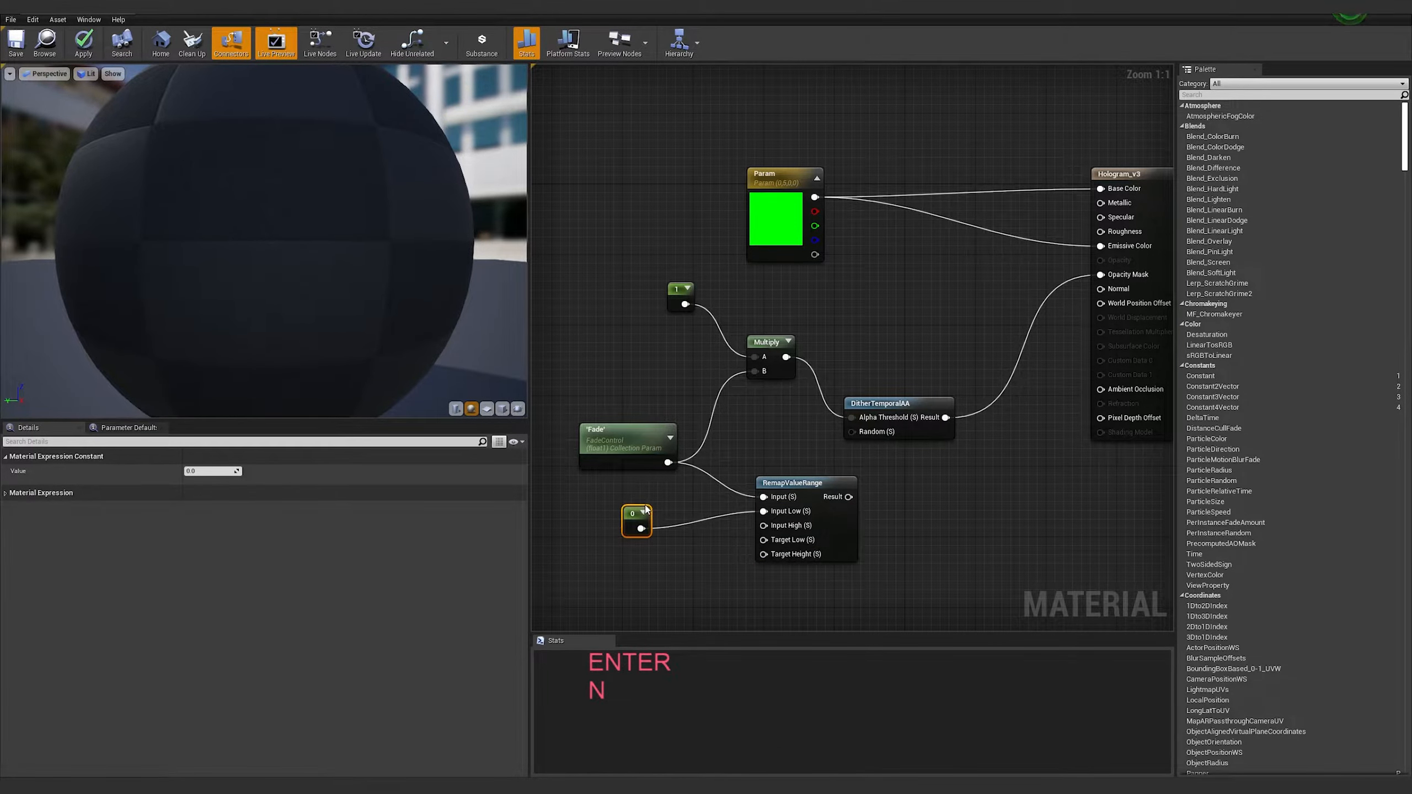
pyautogui.moveTo(635, 513); pyautogui.dragTo(626, 491)
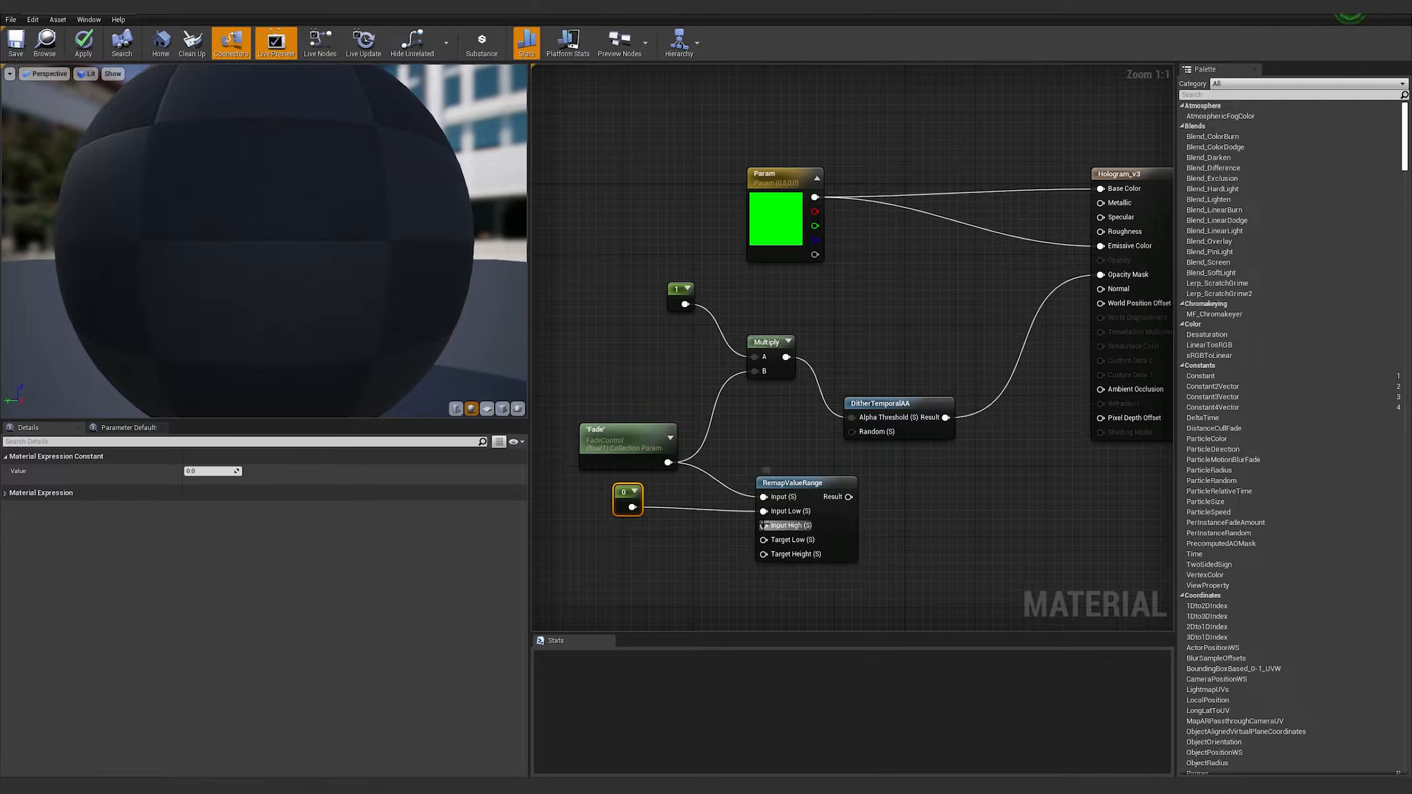
# Create a Constant feeding the RemapValueRange node's Input High and set its value to 1
pyautogui.moveTo(764, 525); pyautogui.dragTo(636, 544)
pyautogui.write('const')
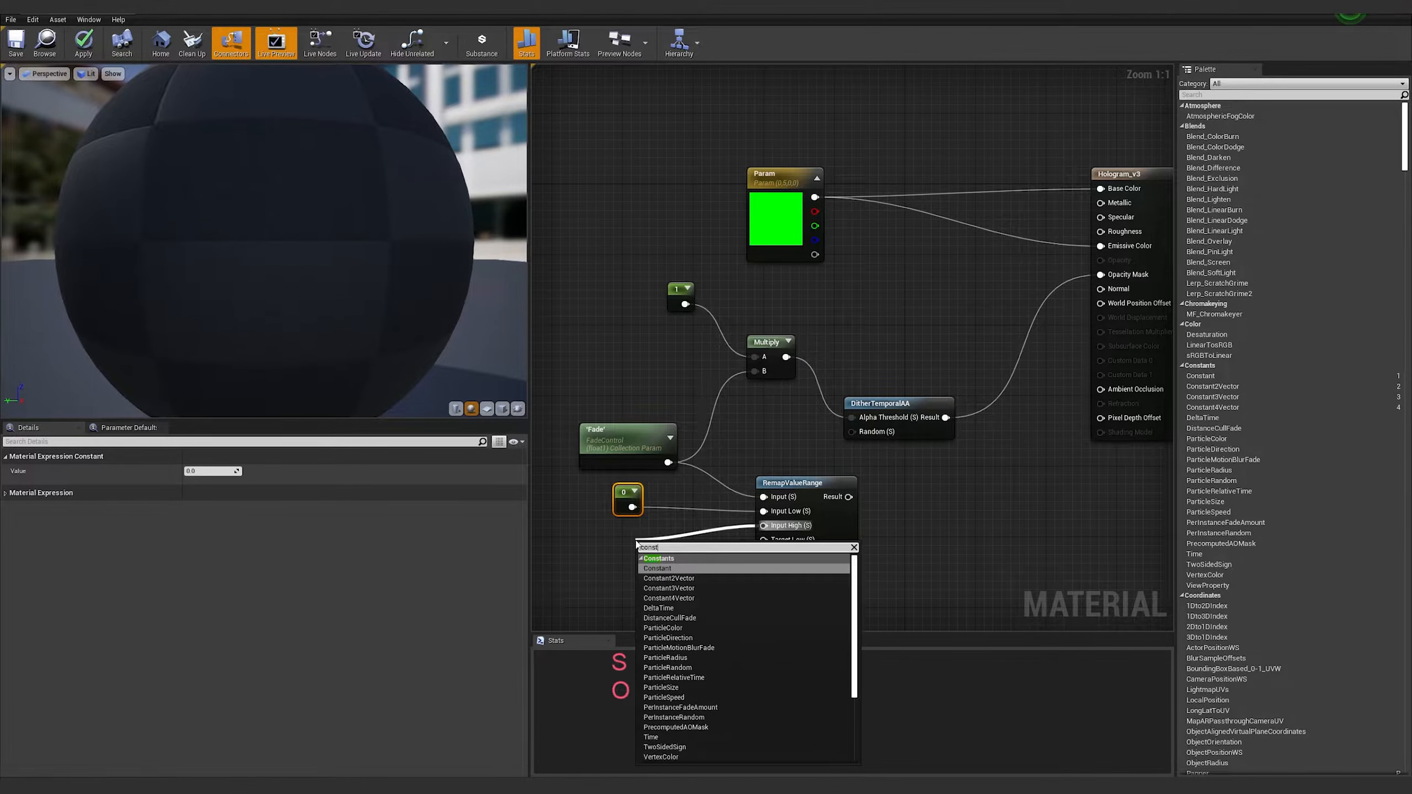
pyautogui.press('Return')
pyautogui.click(213, 471)
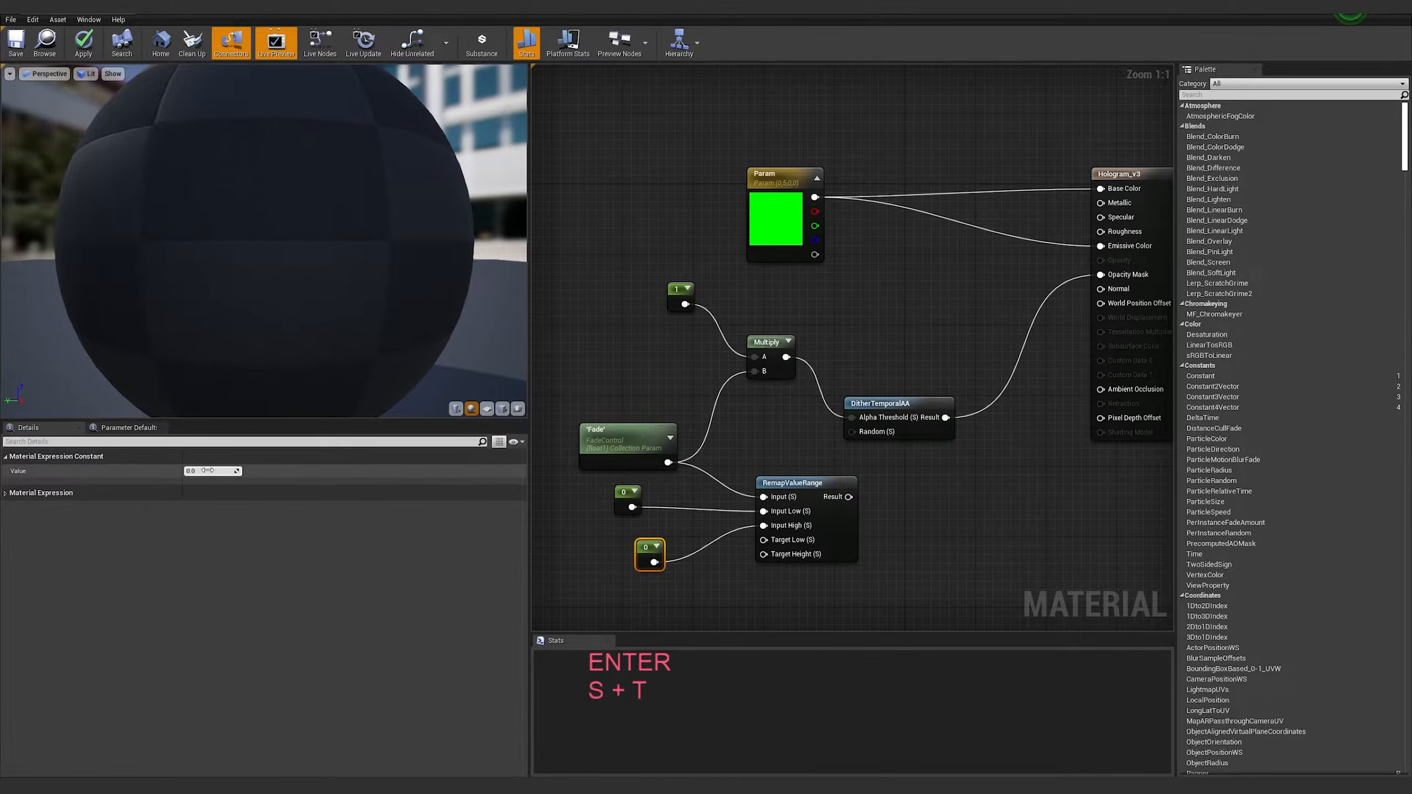
pyautogui.write('1')
# Arrange the 0 and 1 constants beneath the Fade node and also connect the 1 constant to Target Height
pyautogui.moveTo(740, 633); pyautogui.dragTo(590, 480)
pyautogui.click(610, 545)
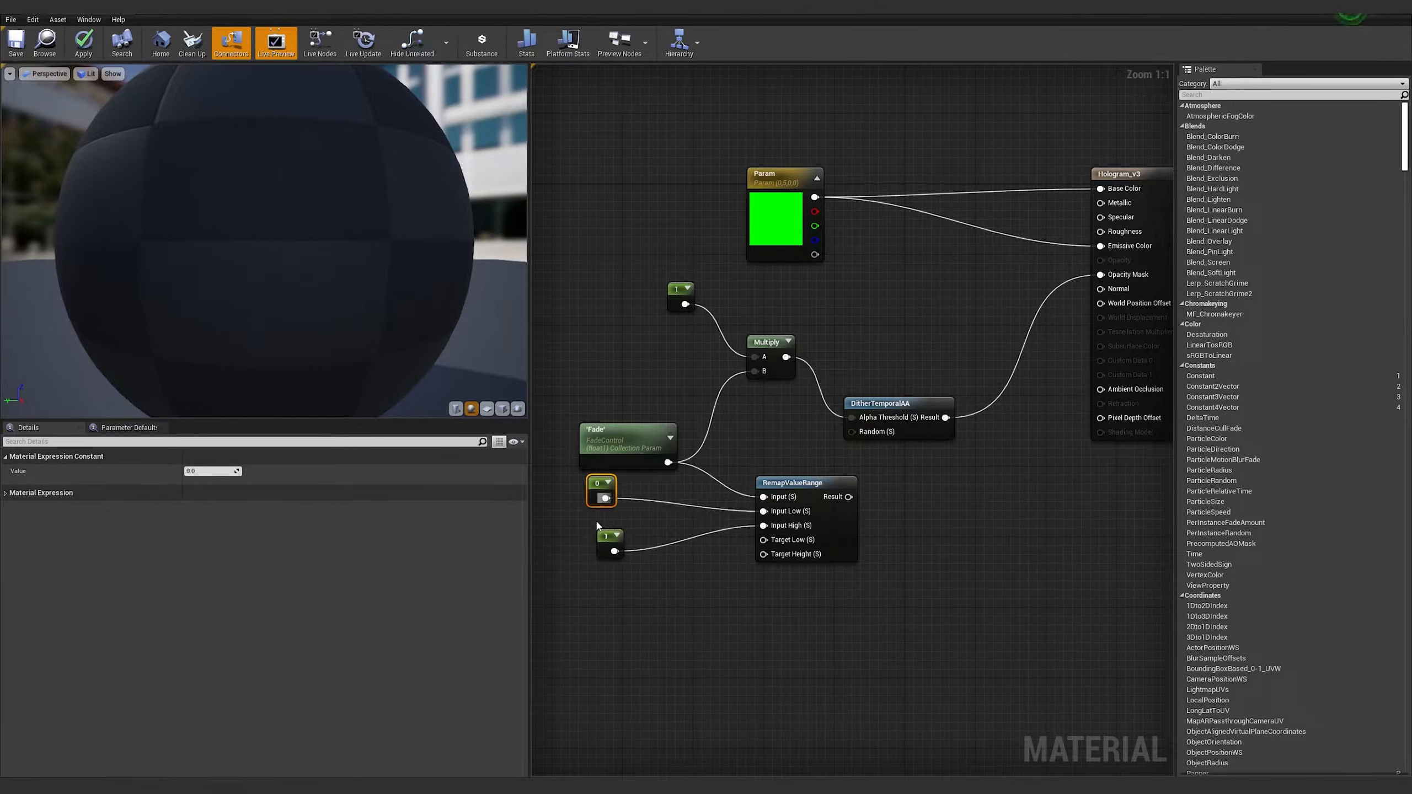
pyautogui.click(612, 442)
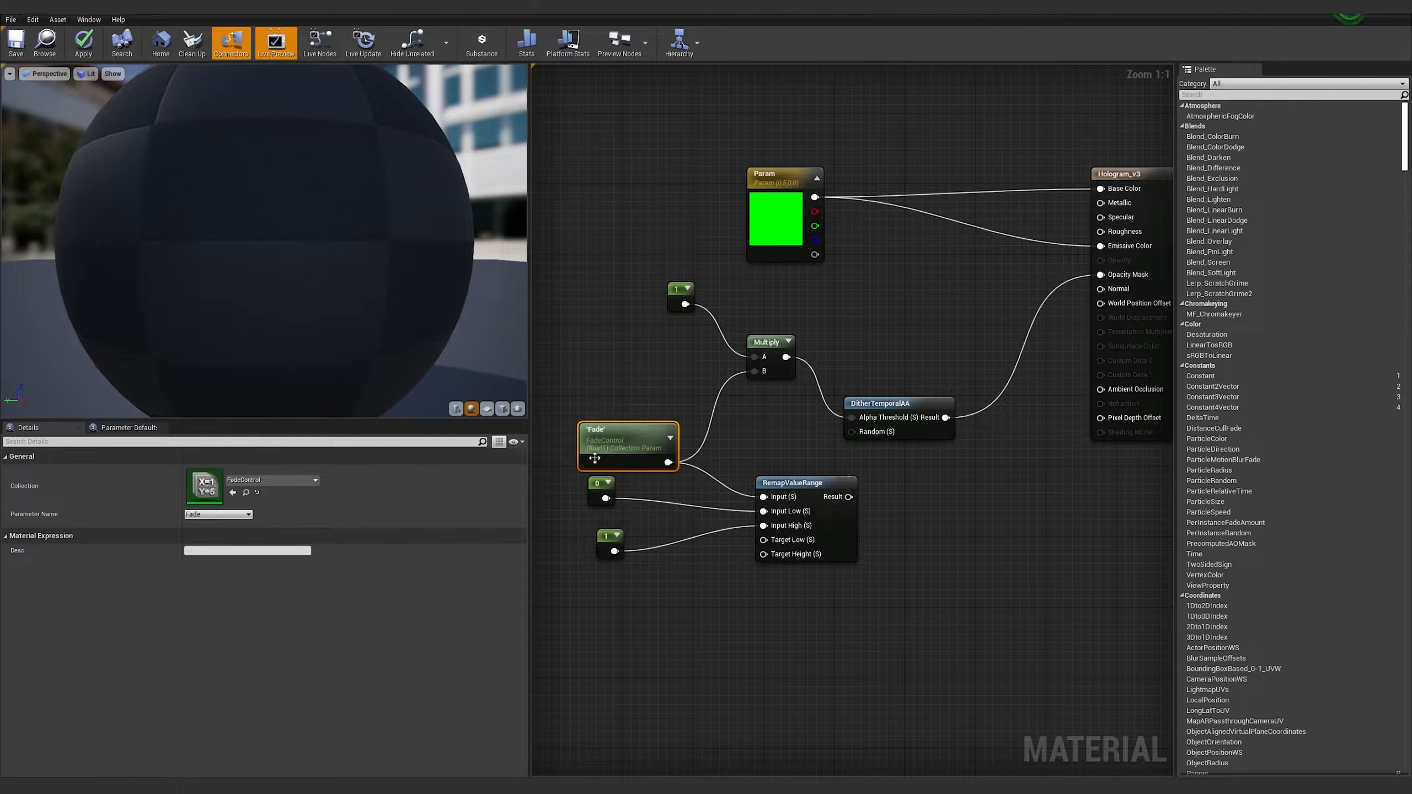
pyautogui.moveTo(597, 536); pyautogui.dragTo(598, 519)
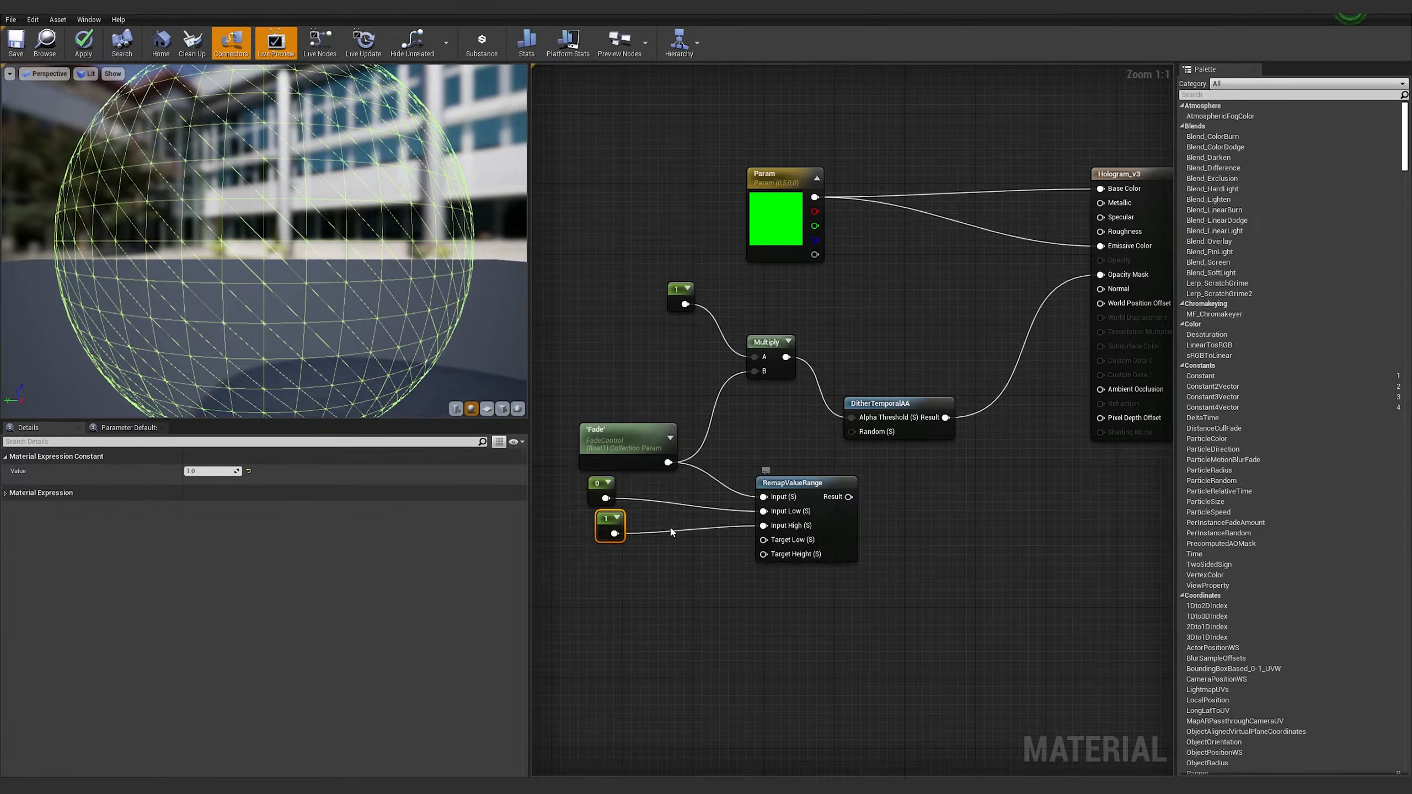
pyautogui.moveTo(615, 534); pyautogui.dragTo(763, 554)
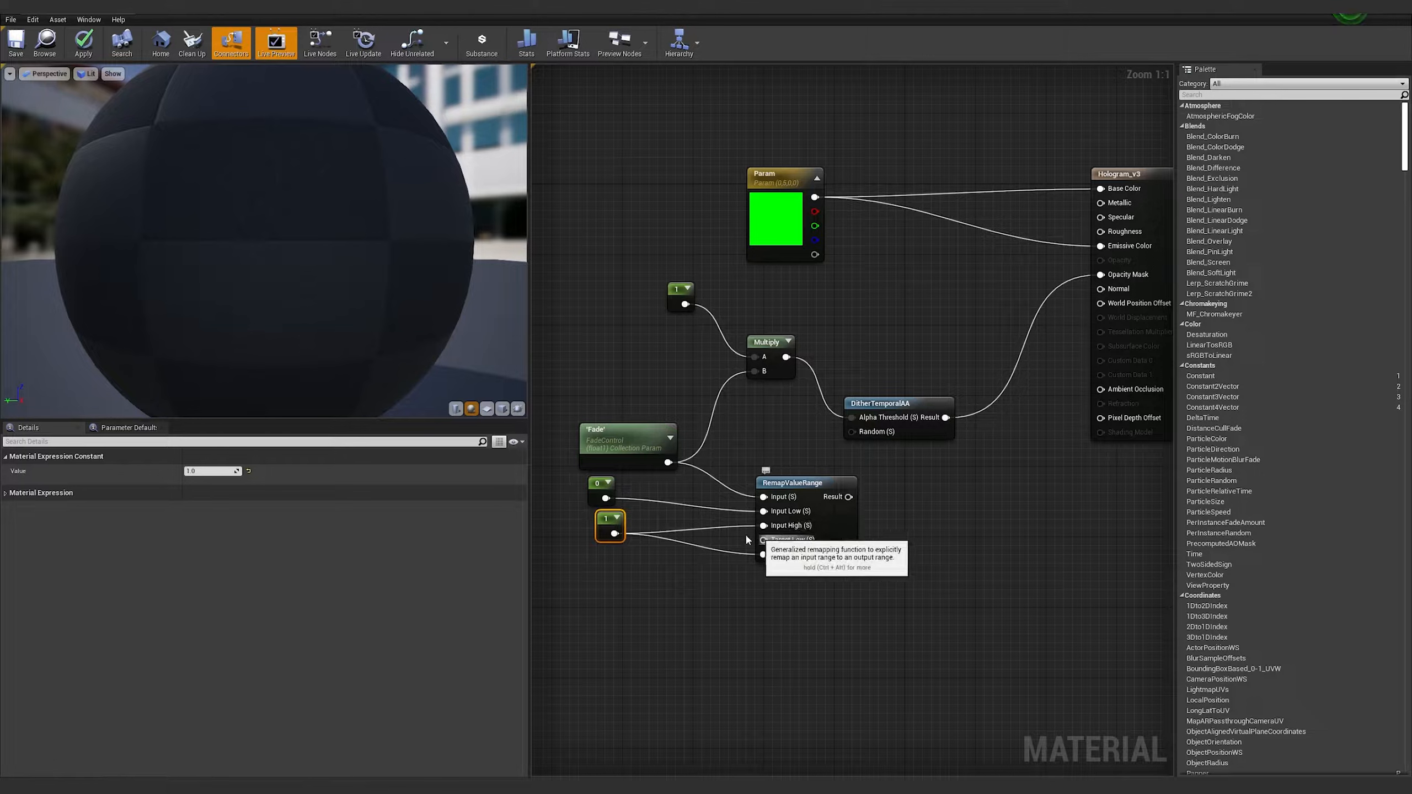
# Create a Constant feeding the RemapValueRange node's Target Low and set its value to -1
pyautogui.moveTo(764, 539); pyautogui.dragTo(669, 588)
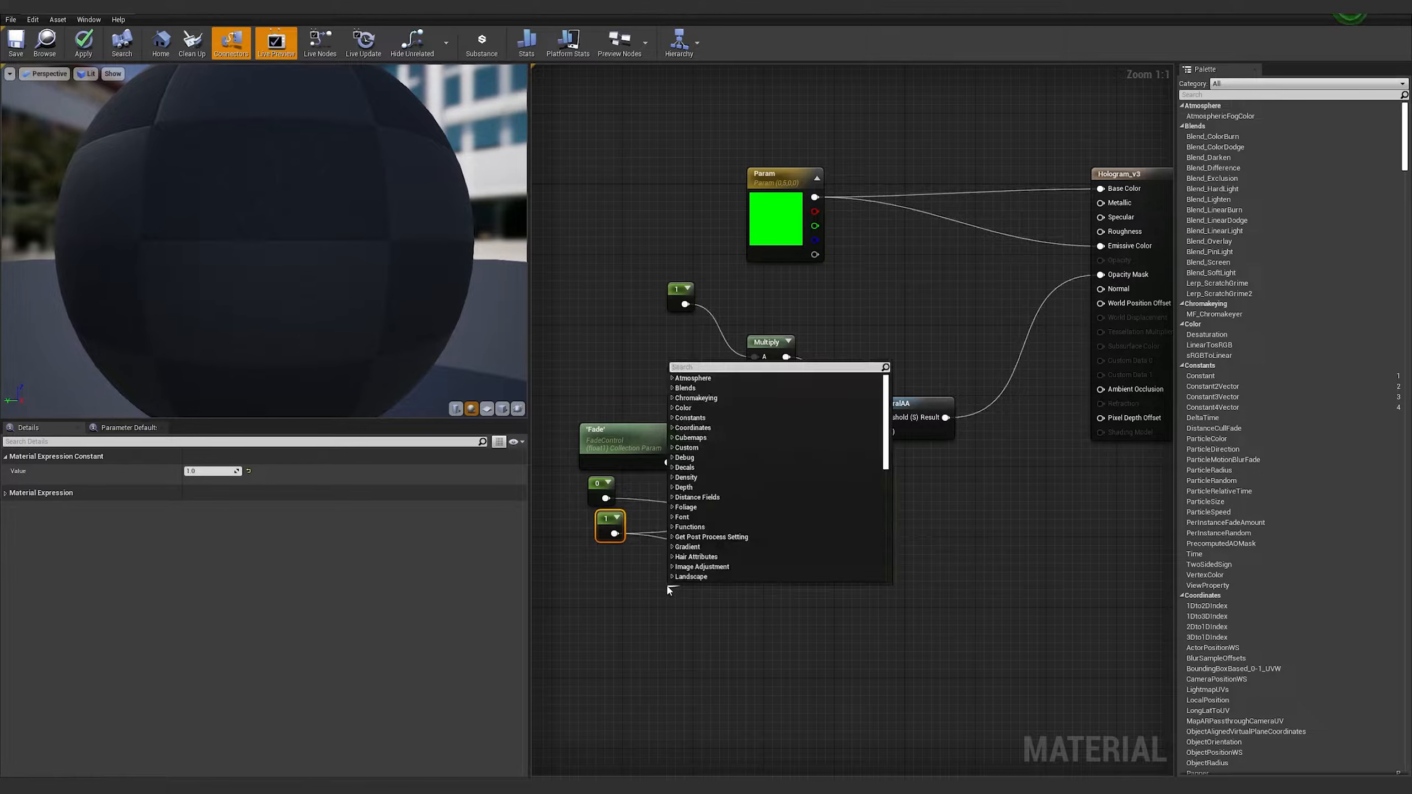
pyautogui.write('const')
pyautogui.press('Return')
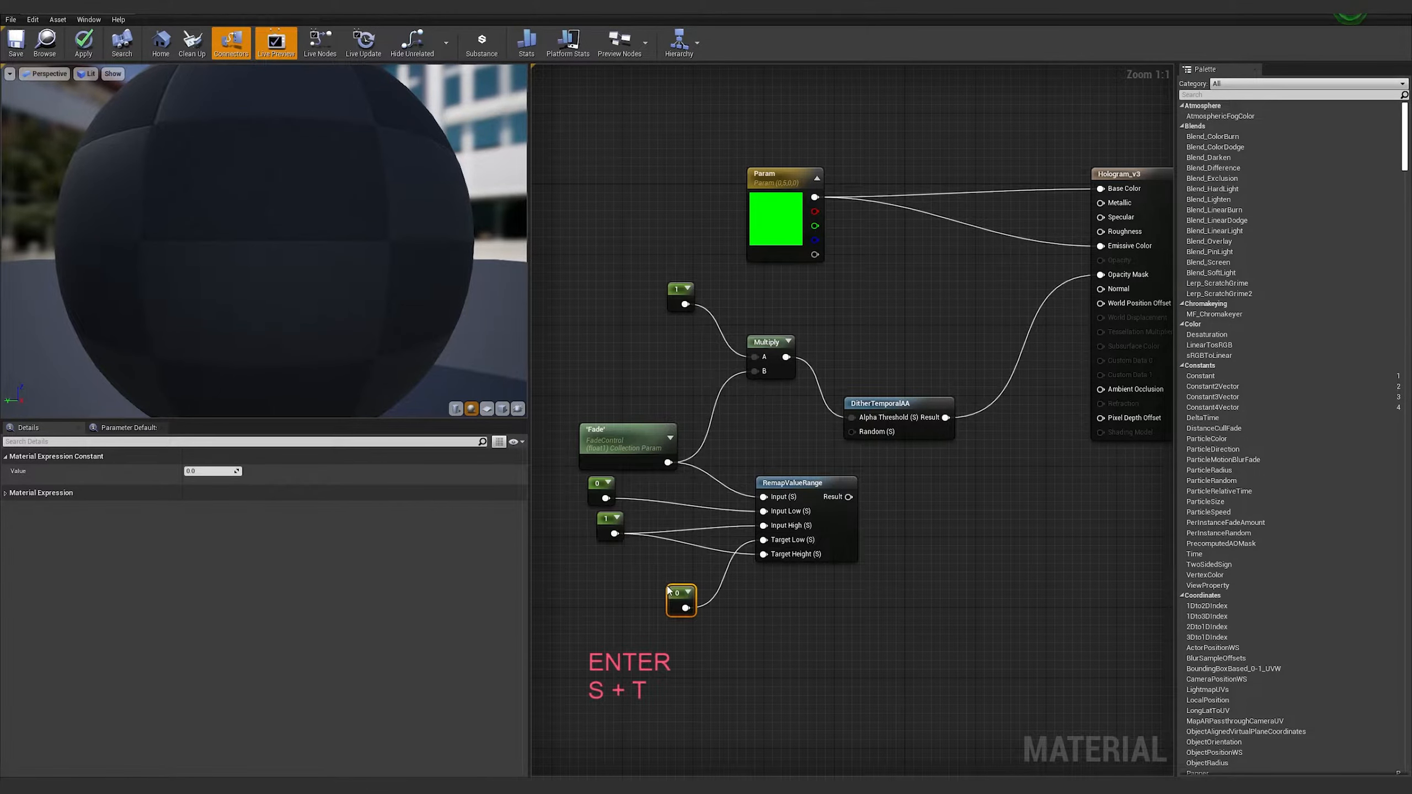
pyautogui.click(217, 472)
pyautogui.write('-1')
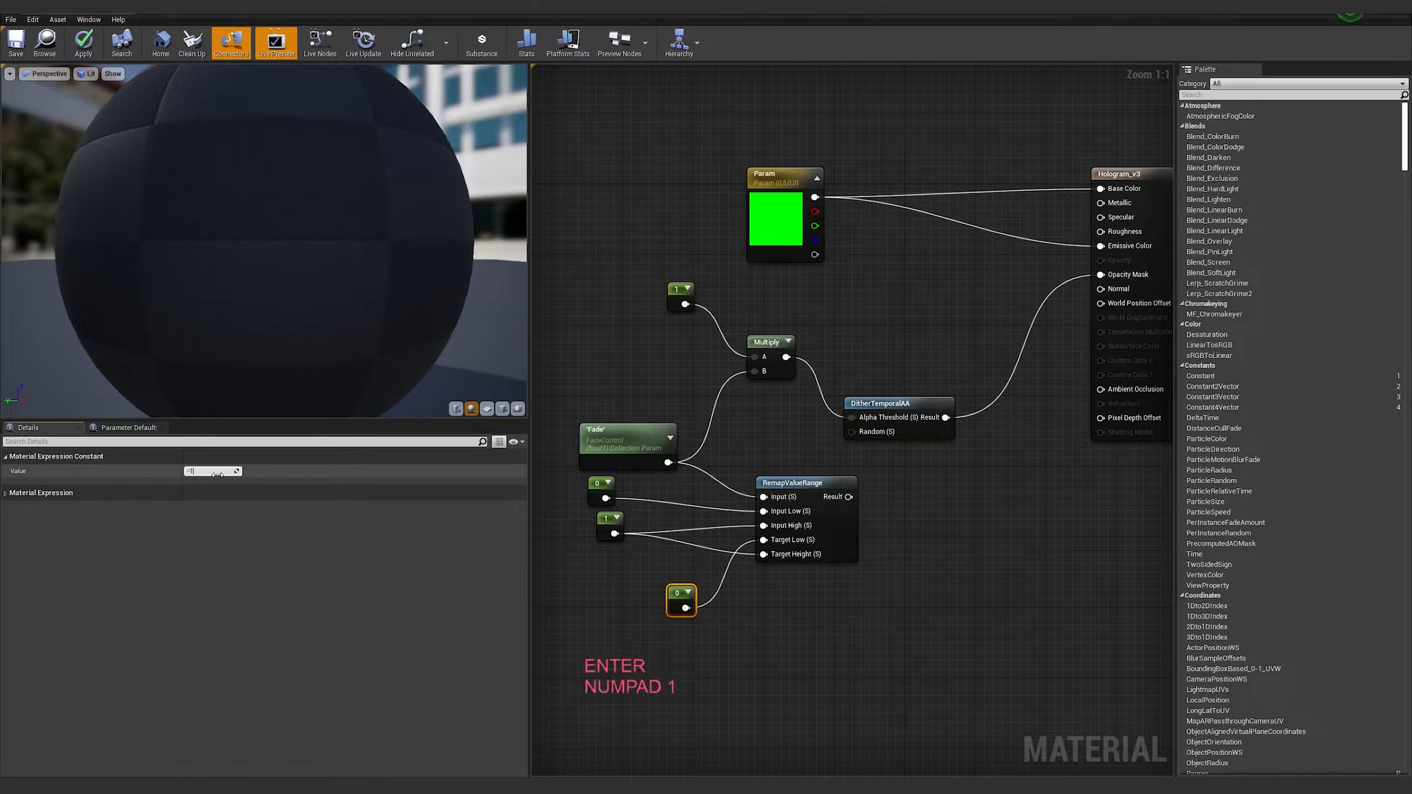
pyautogui.press('Return')
# Connect the RemapValueRange Result to the Multiply node's B input and apply the material changes
pyautogui.click(906, 659)
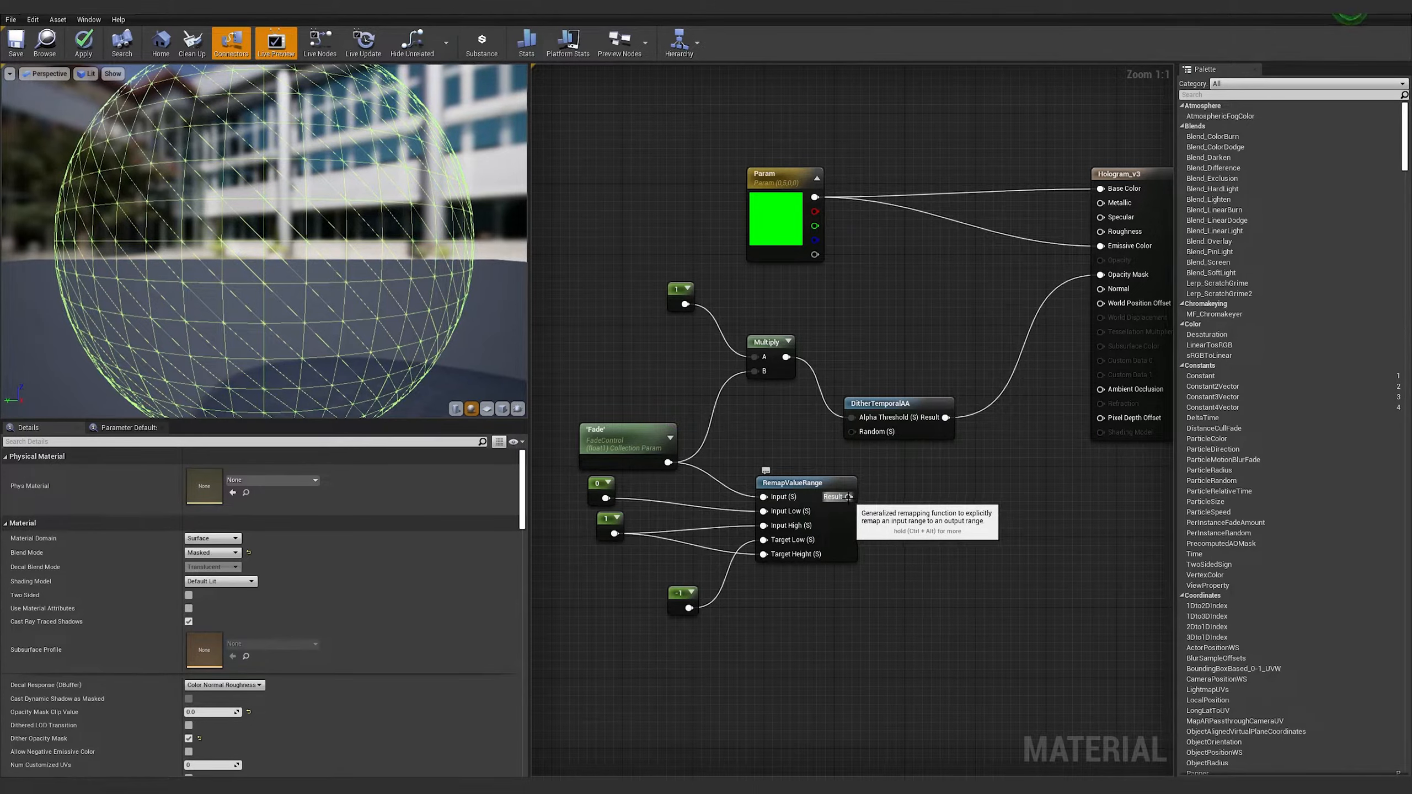
pyautogui.moveTo(850, 497); pyautogui.dragTo(754, 371)
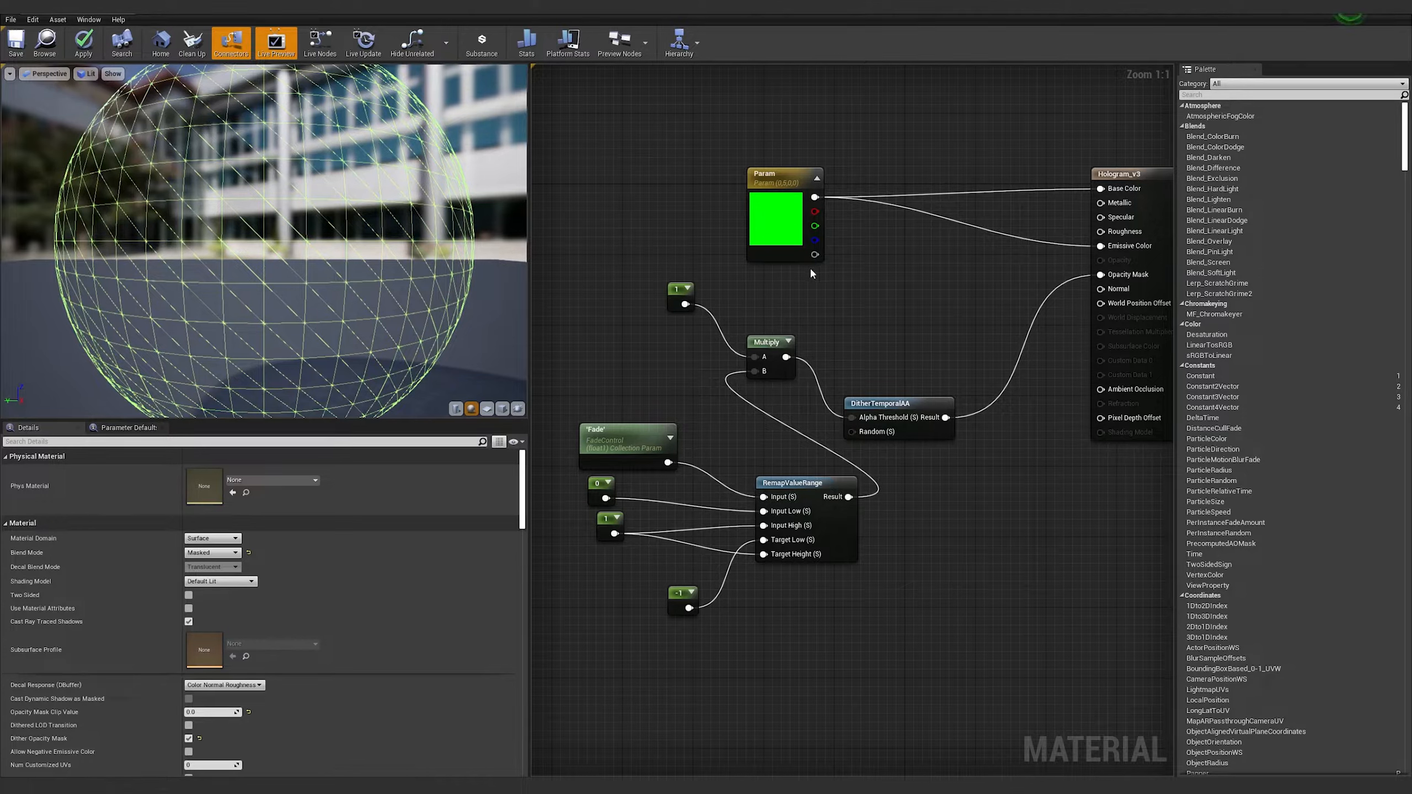
pyautogui.click(83, 42)
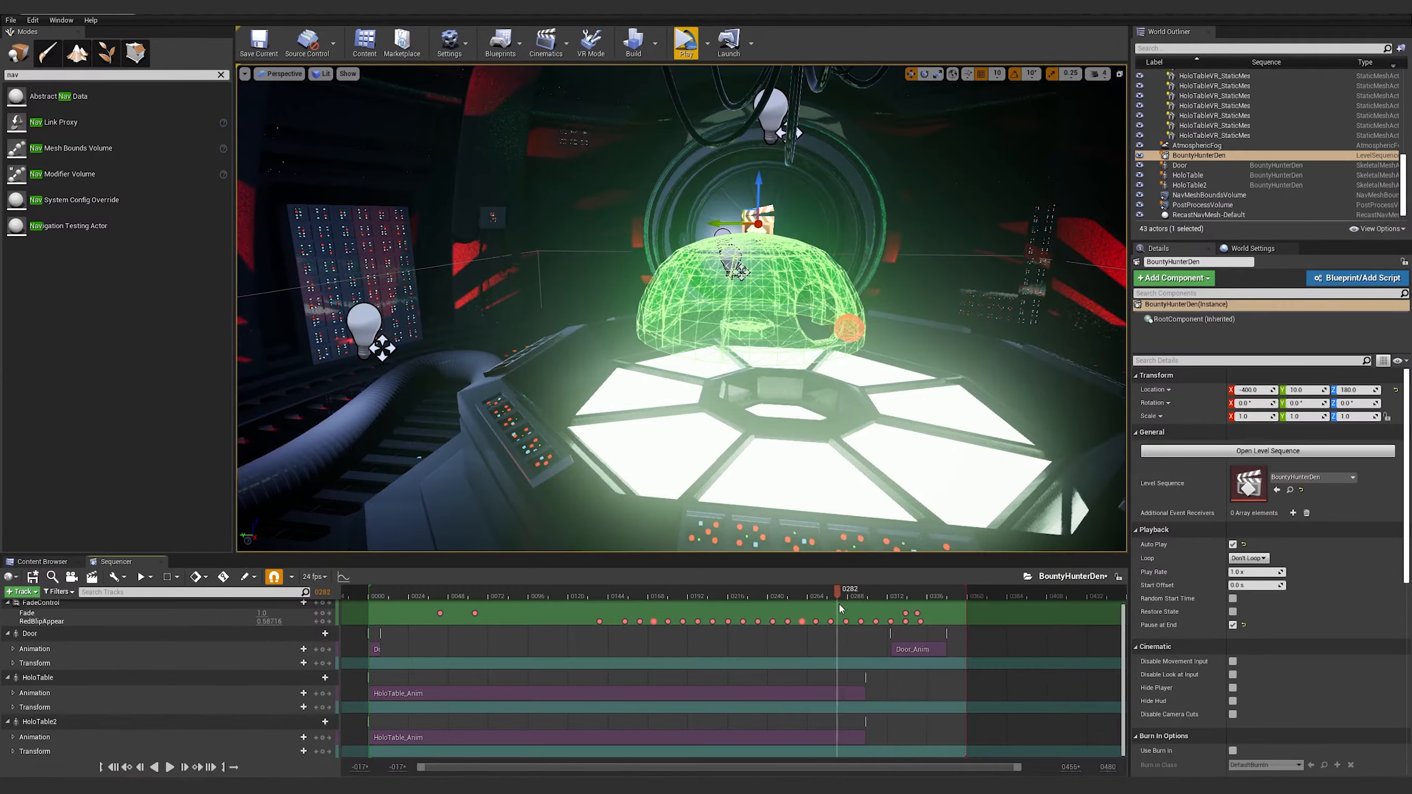
# Scrub the sequence back to around frame 142 and inspect the hologram and the surrounding room in the viewport
pyautogui.moveTo(836, 593); pyautogui.dragTo(607, 598)
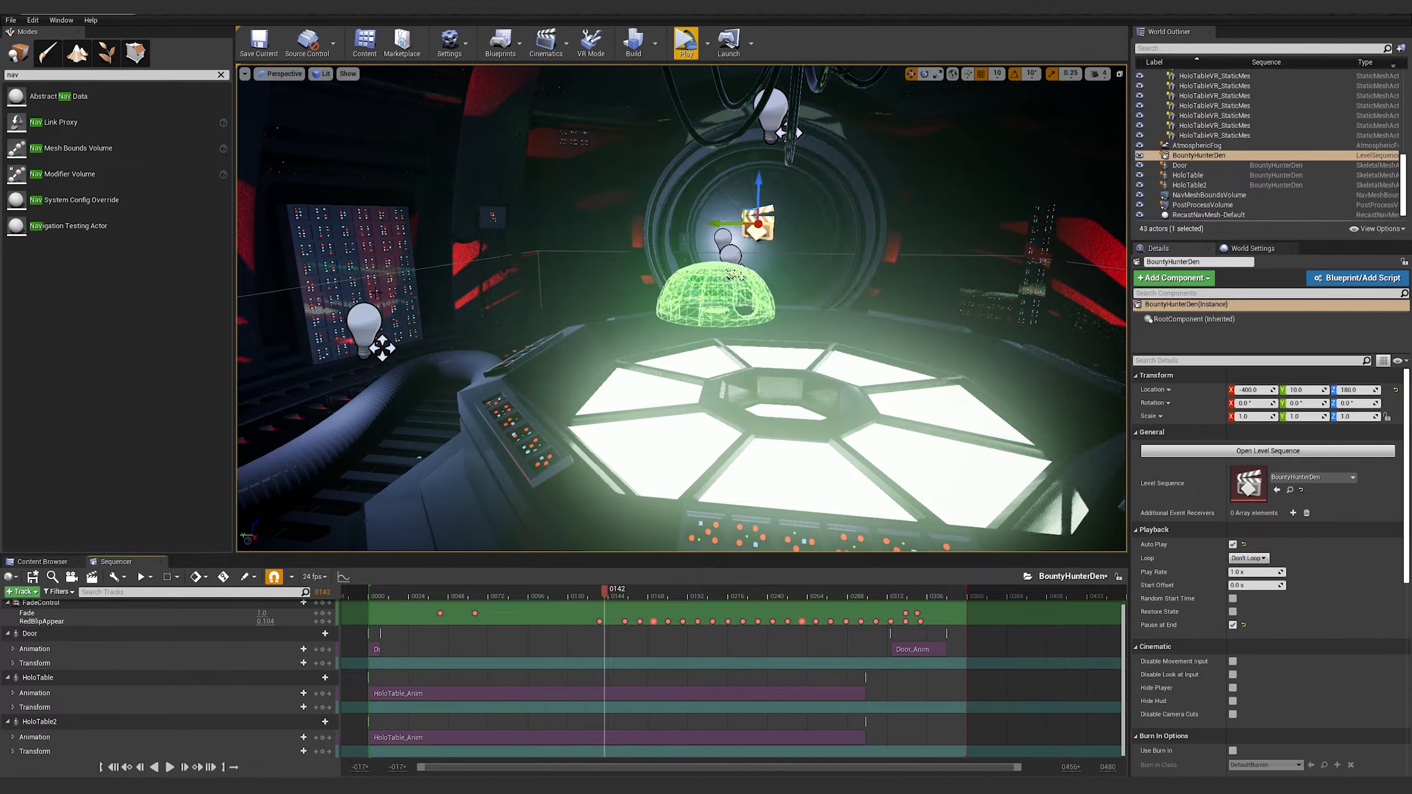
pyautogui.moveTo(347, 262); pyautogui.dragTo(422, 434)
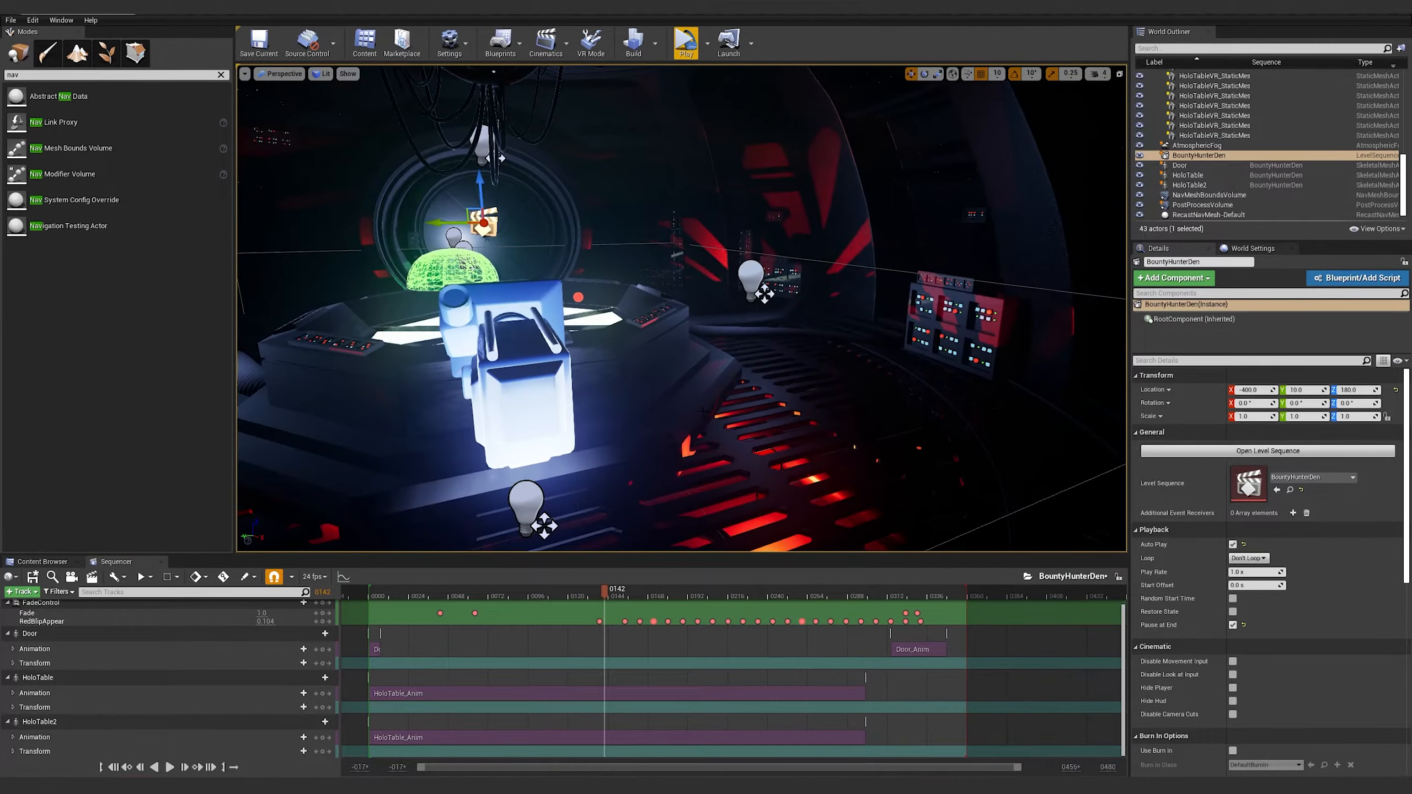
pyautogui.moveTo(619, 594); pyautogui.dragTo(629, 597)
pyautogui.moveTo(922, 366)
pyautogui.mouseDown()
pyautogui.moveTo(823, 401)
pyautogui.moveTo(922, 367)
pyautogui.mouseUp()
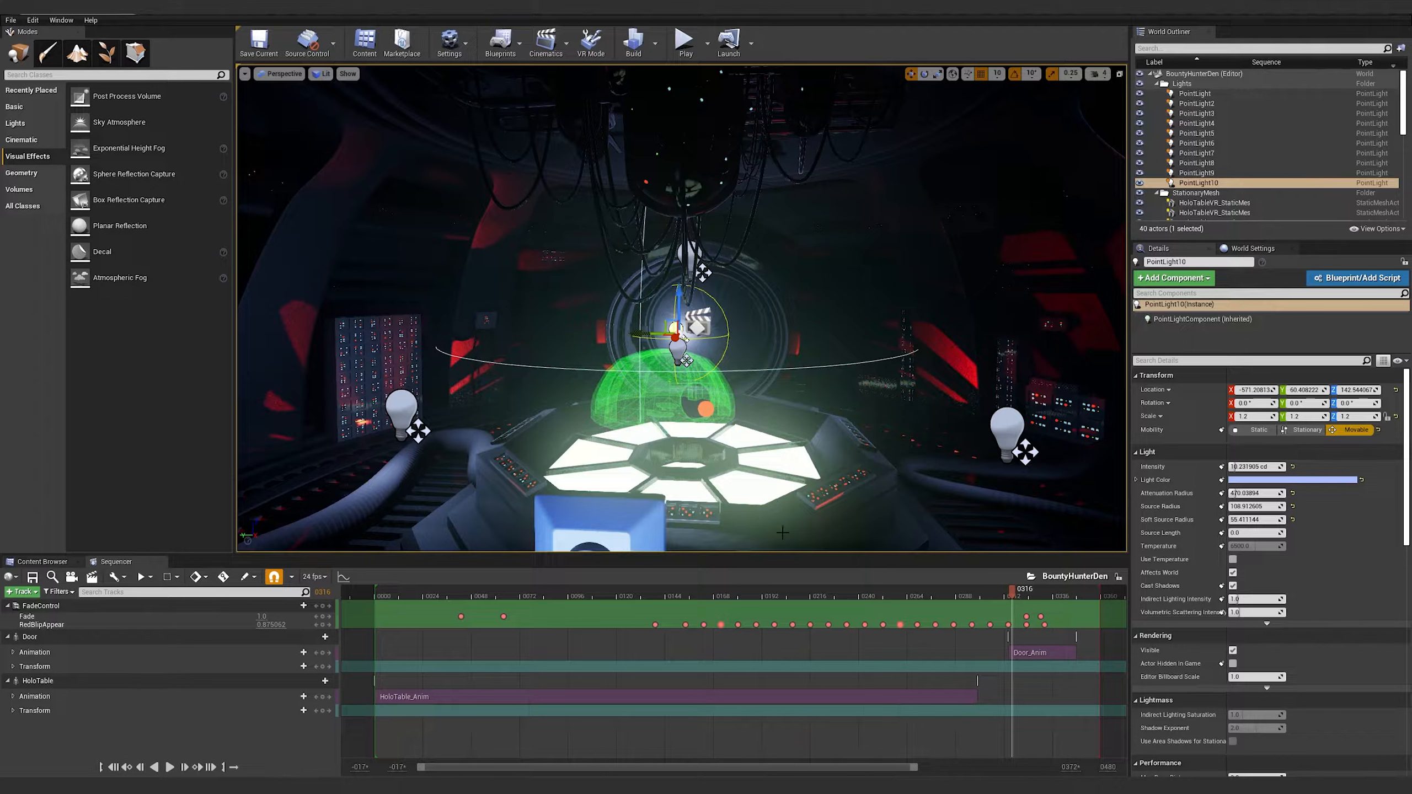
pyautogui.click(244, 74)
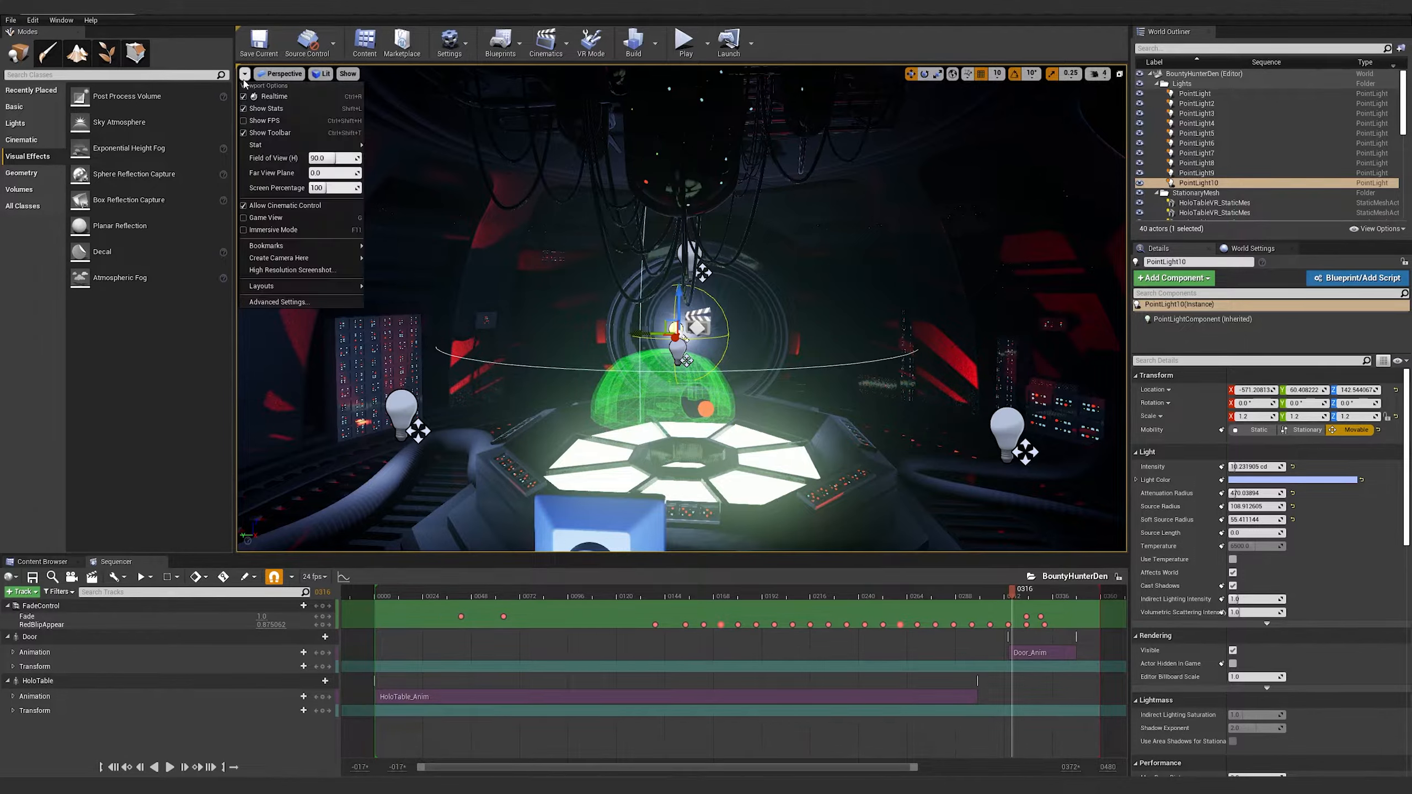
pyautogui.click(244, 77)
# Select all the HoloTableVR static meshes in the StationaryMesh folder and set their collision preset to NoCollision
pyautogui.scroll(-3, 1212, 145)
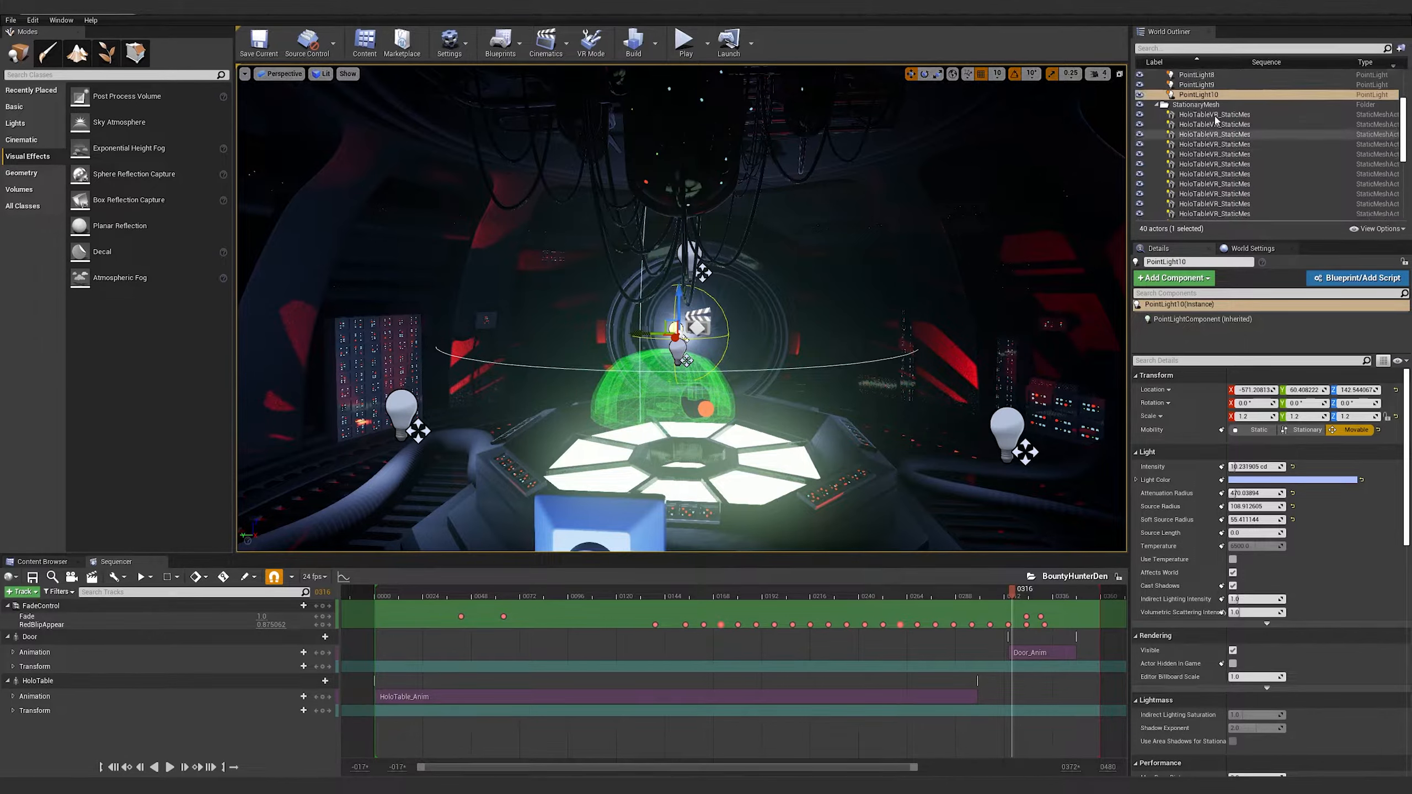
pyautogui.click(1210, 115)
pyautogui.scroll(-3, 1210, 123)
pyautogui.keyDown('shift'); pyautogui.click(1215, 154); pyautogui.keyUp('shift')
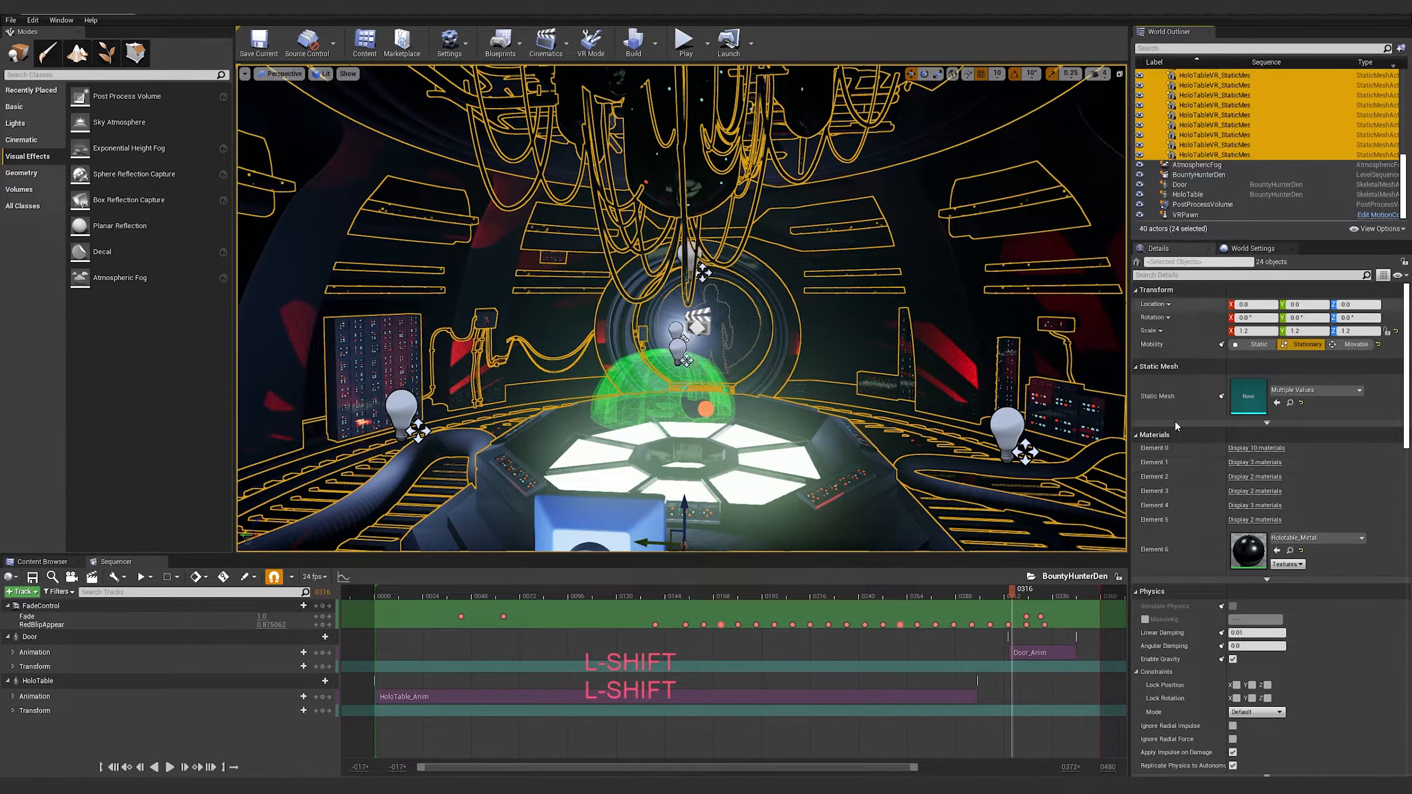
pyautogui.scroll(-3, 1173, 476)
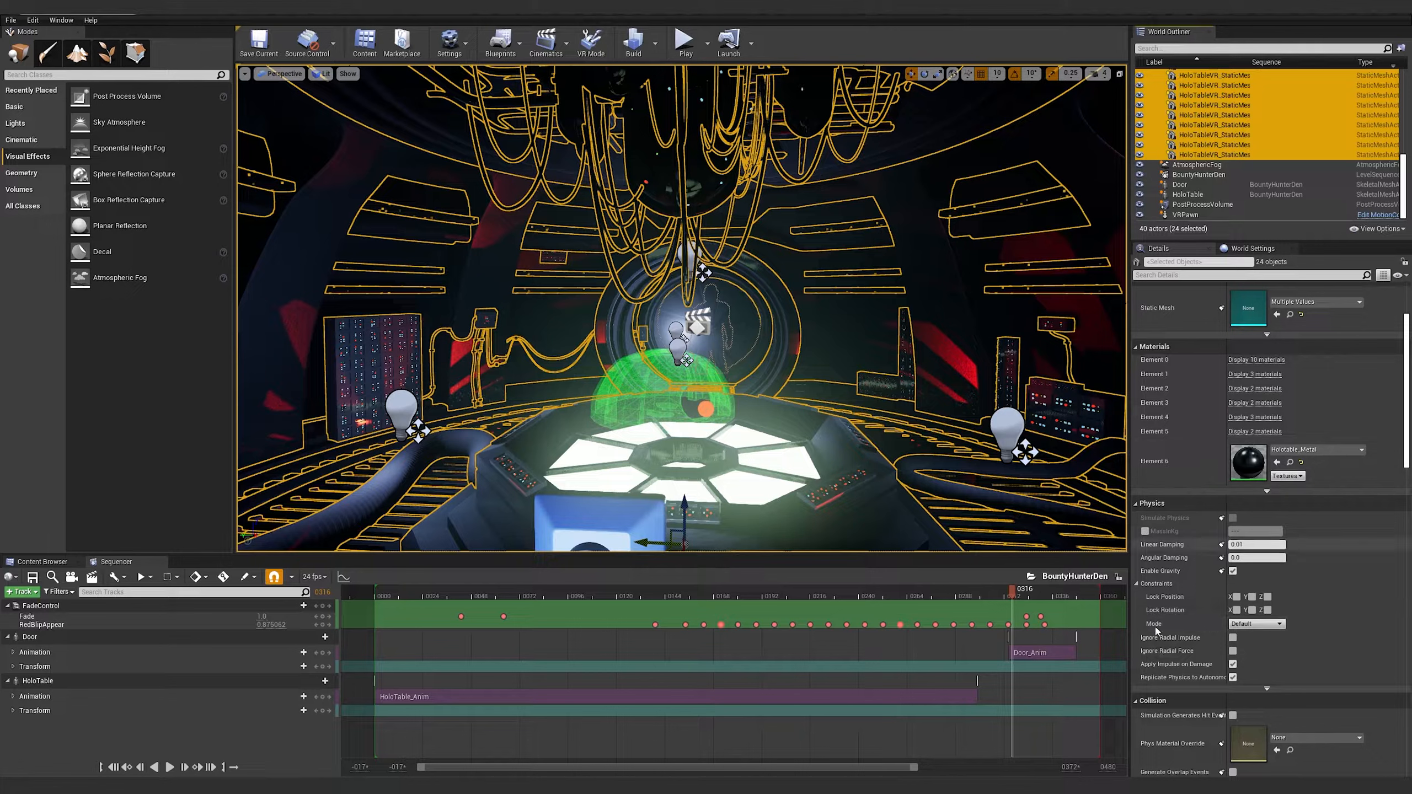
pyautogui.click(1245, 624)
pyautogui.click(1248, 629)
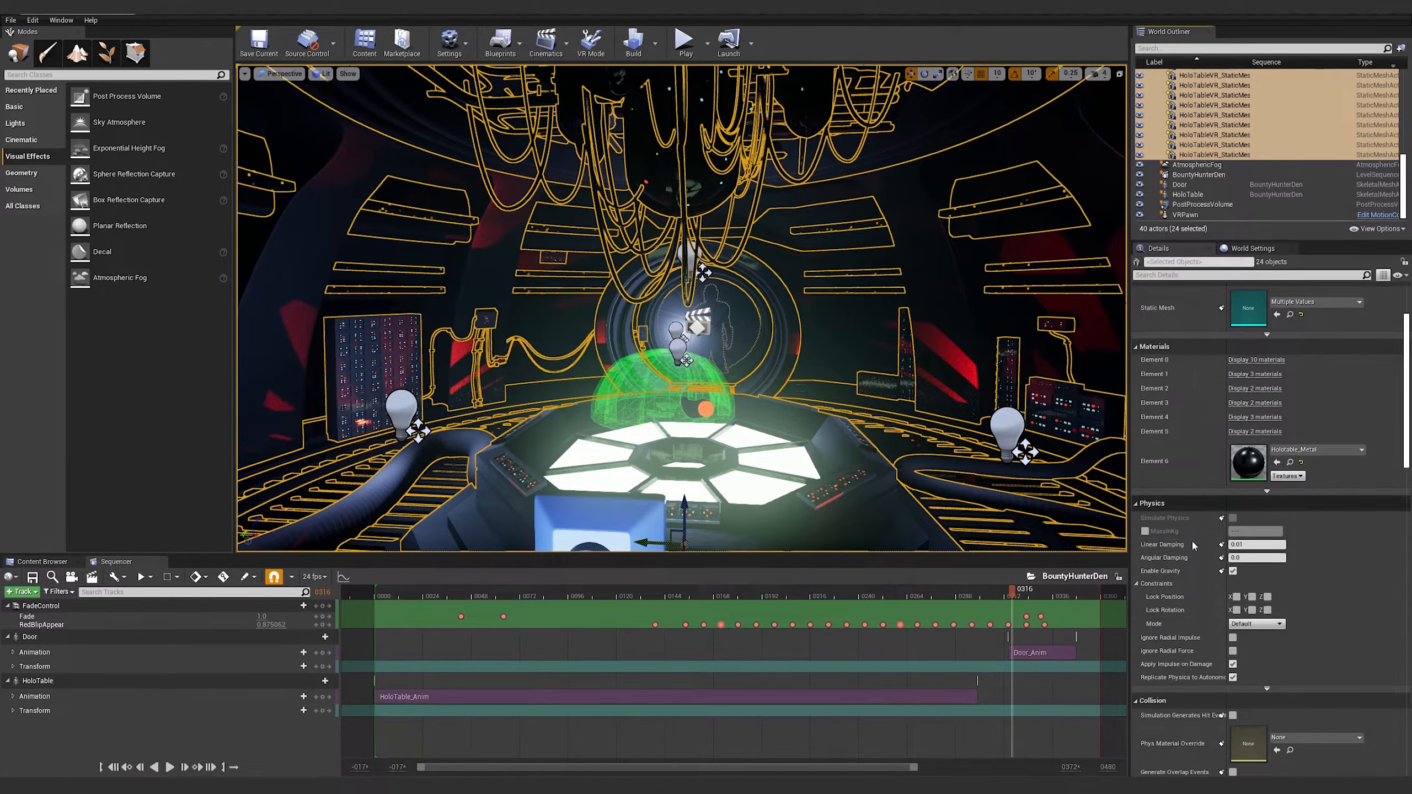
pyautogui.scroll(-3, 1191, 539)
pyautogui.scroll(-2, 1223, 645)
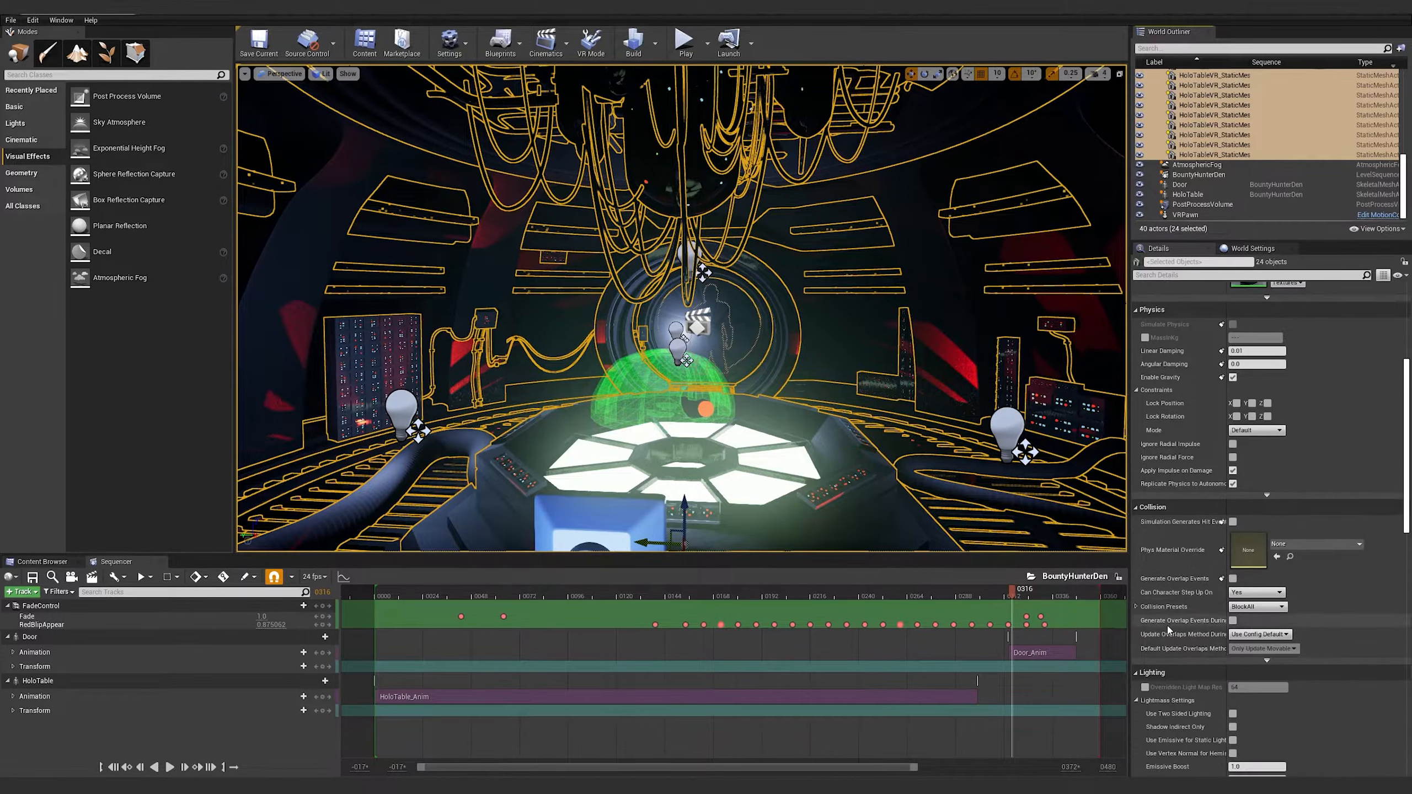
pyautogui.click(1268, 608)
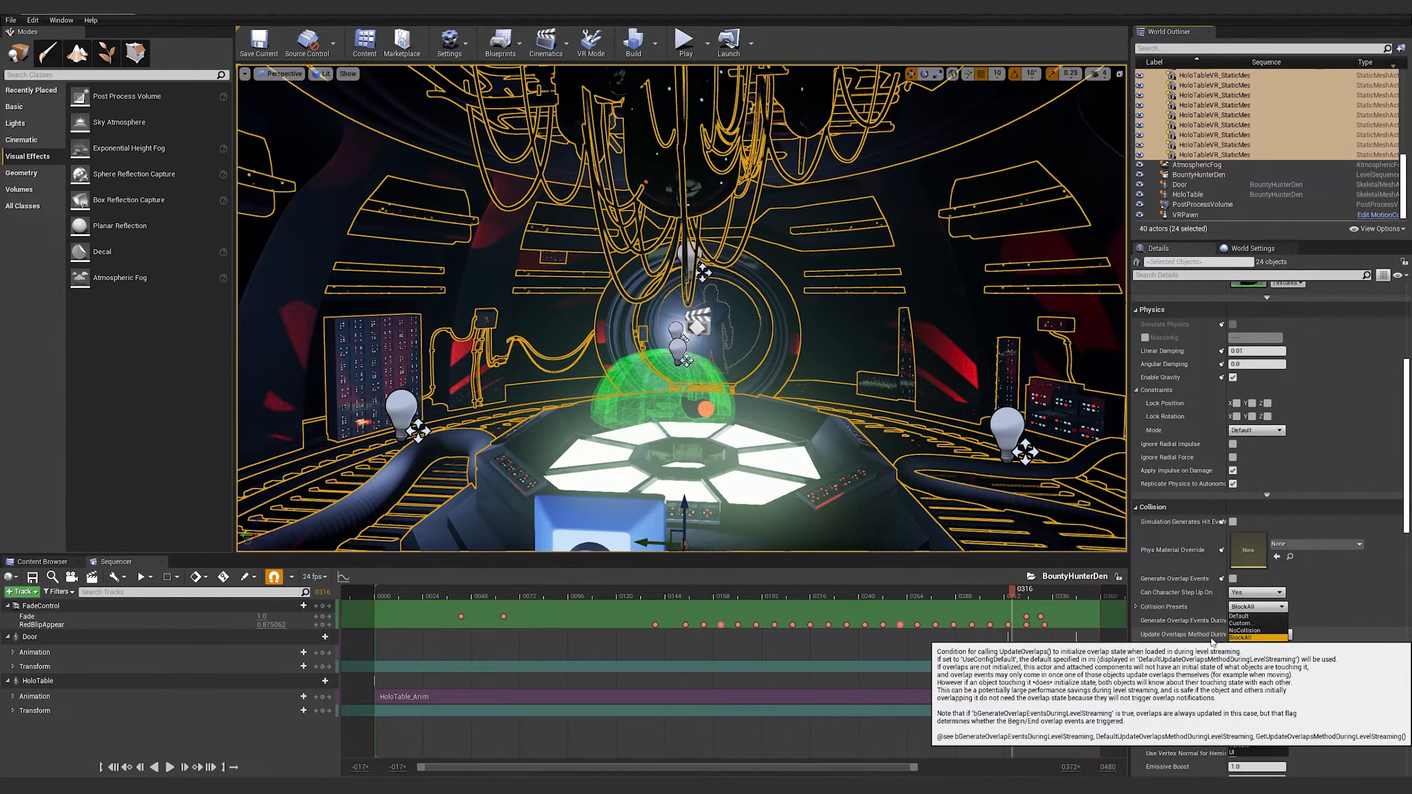
pyautogui.click(1284, 632)
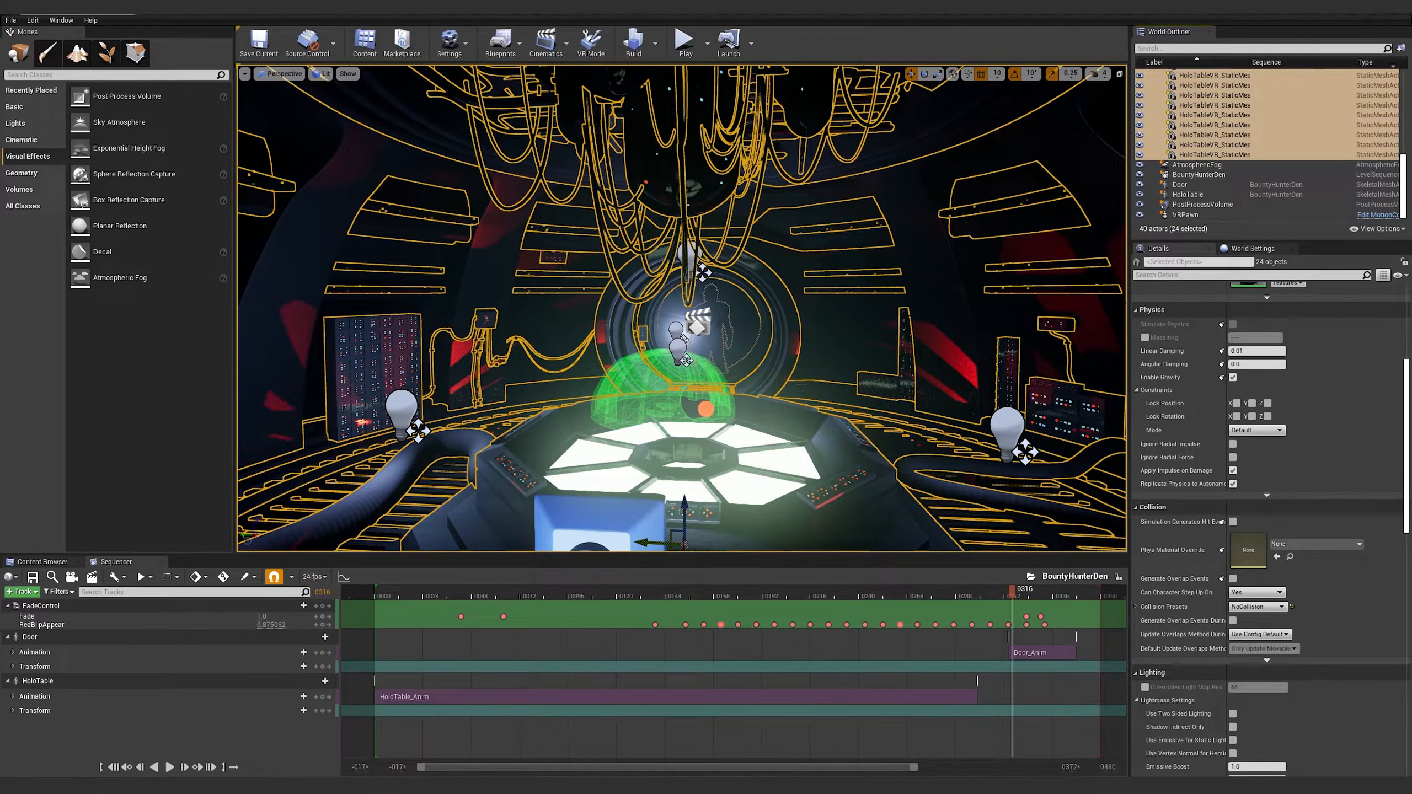
# Examine the grate floor and holo table meshes with their collision settings, and look through the viewport's show flags
pyautogui.click(1201, 165)
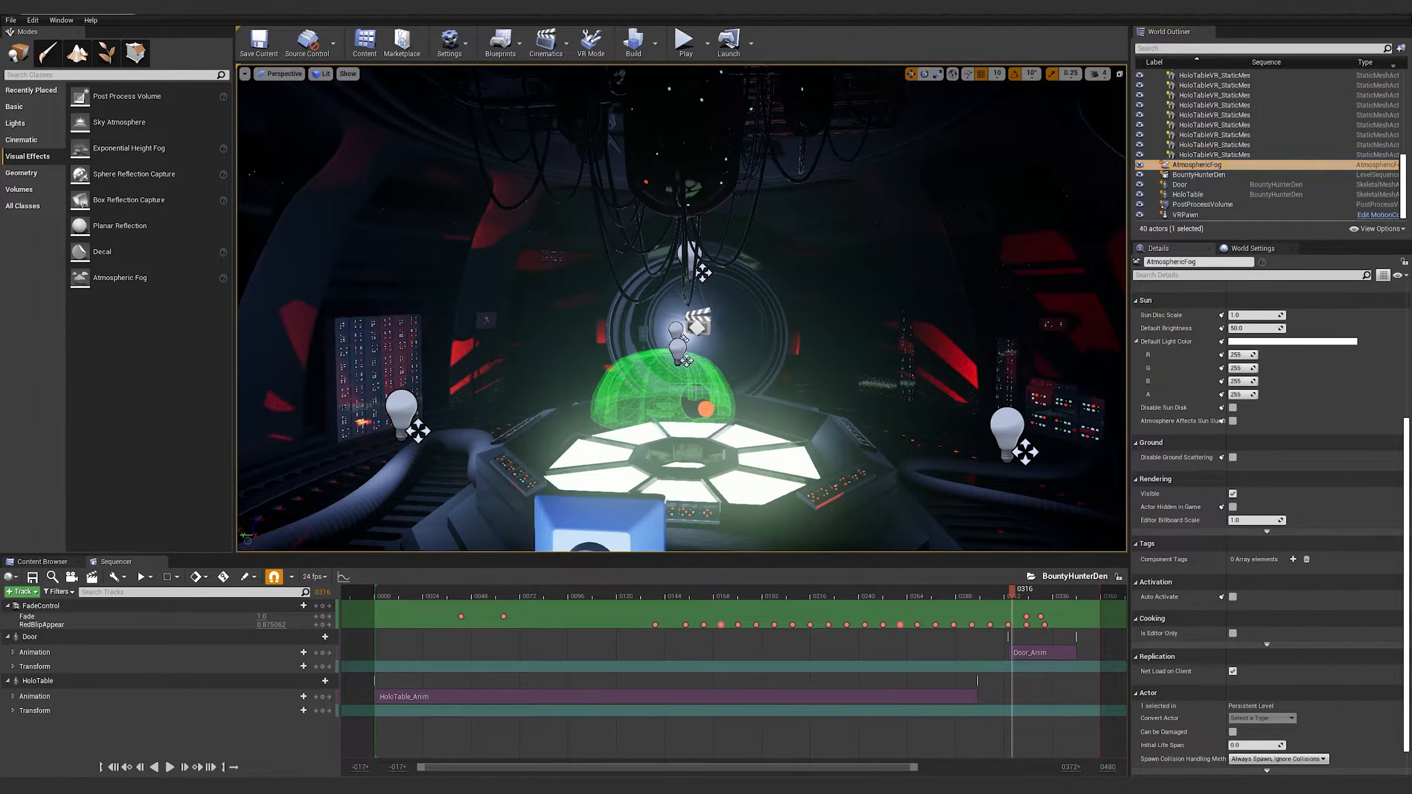
pyautogui.click(1000, 519)
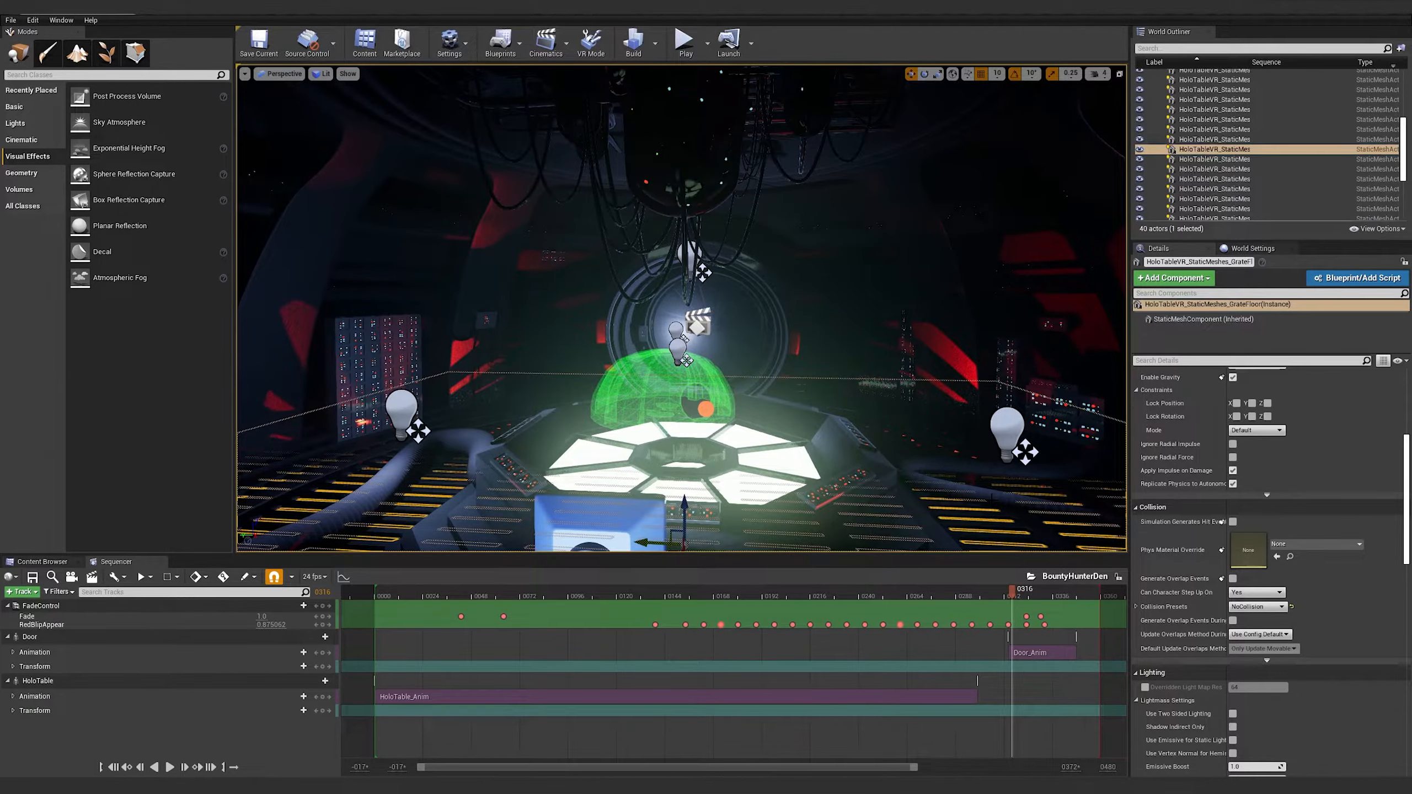
pyautogui.moveTo(736, 238); pyautogui.dragTo(576, 239, button='right')
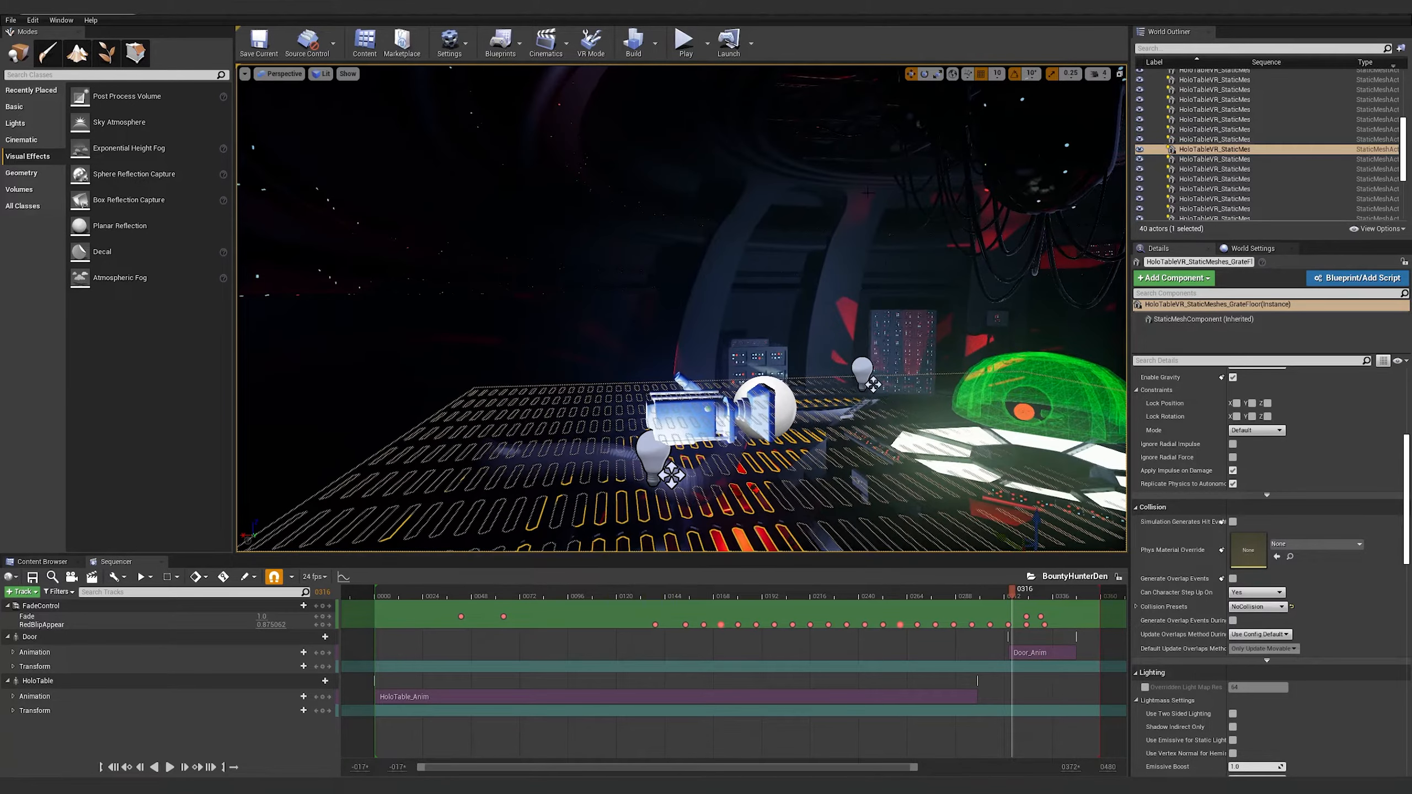
pyautogui.click(245, 74)
pyautogui.click(245, 74)
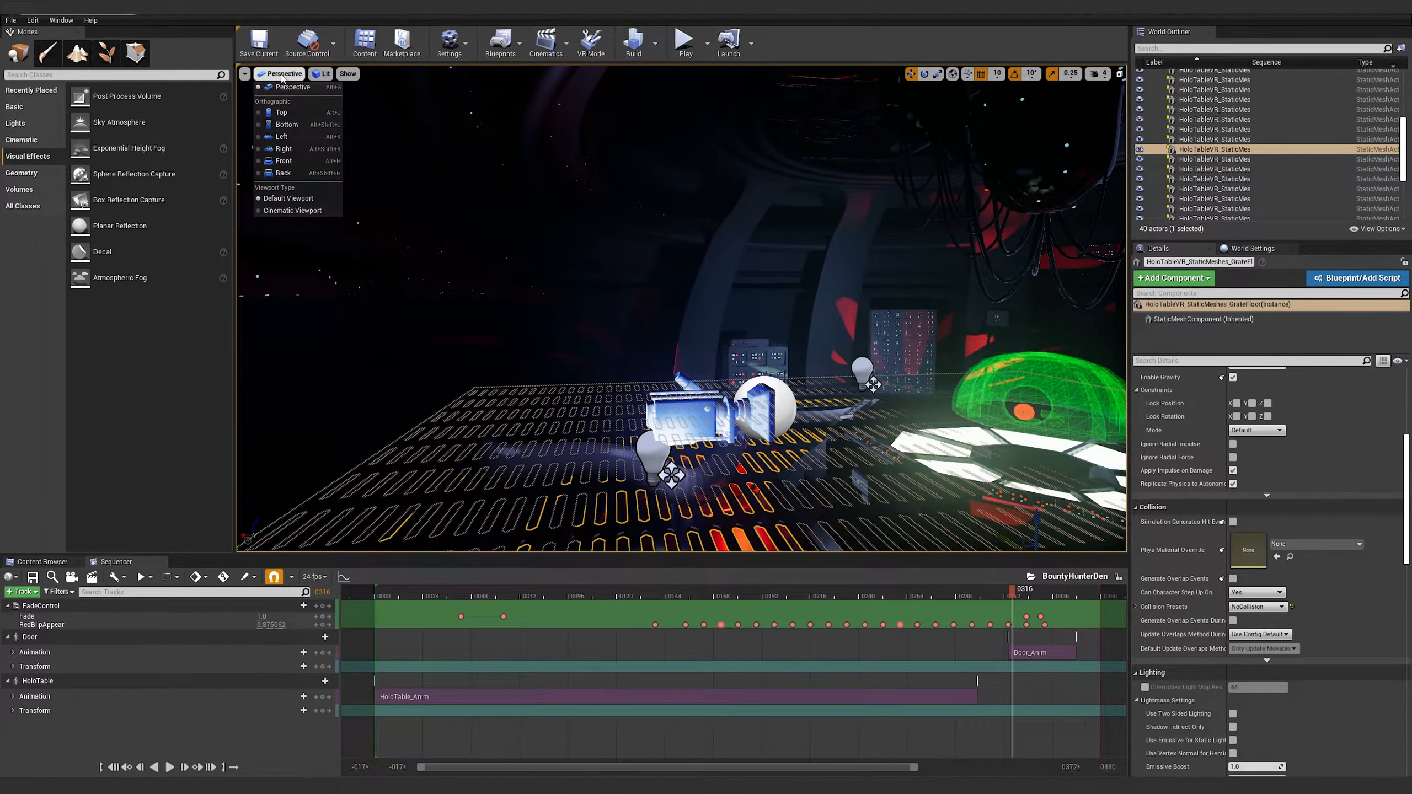
pyautogui.click(348, 73)
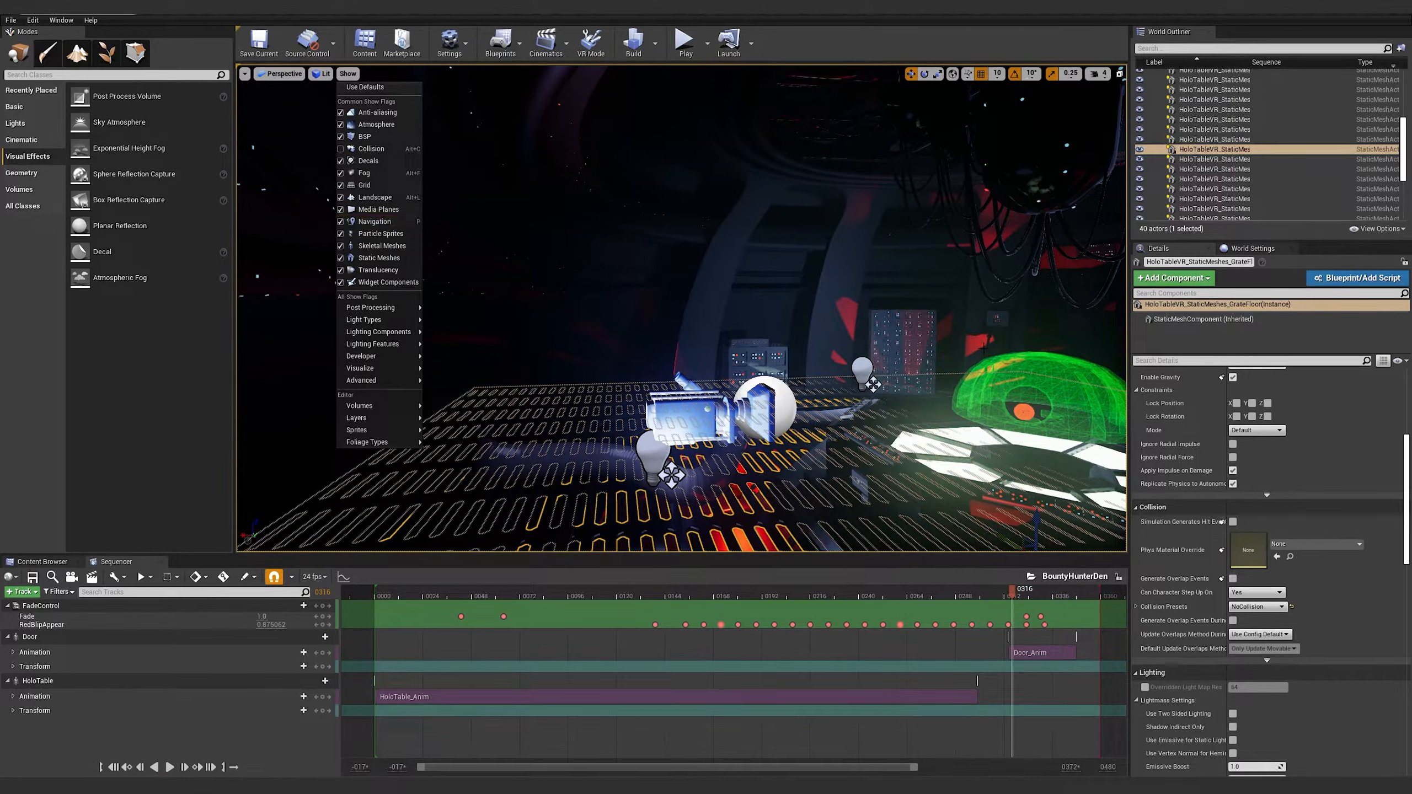
pyautogui.doubleClick(1215, 159)
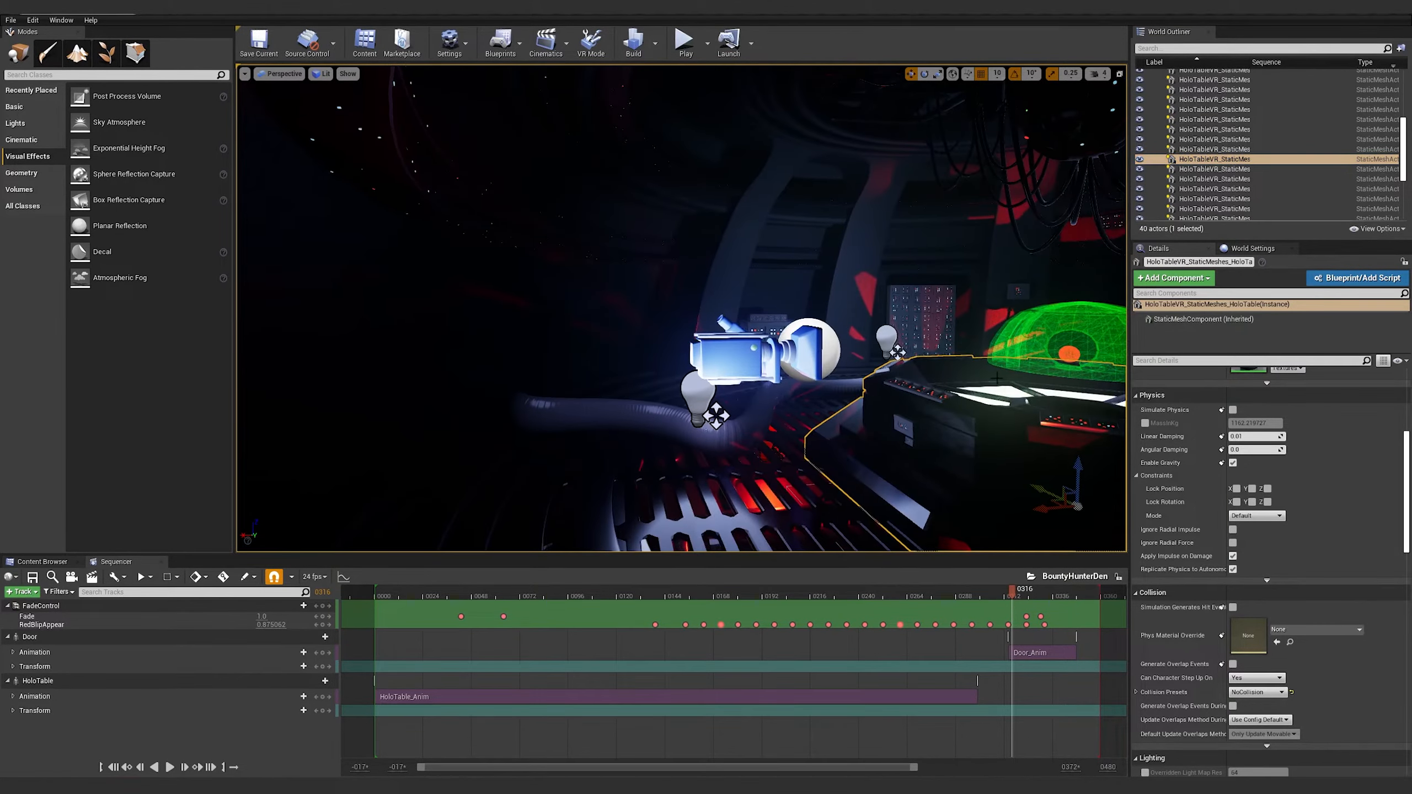
pyautogui.moveTo(682, 309); pyautogui.dragTo(824, 312, button='right')
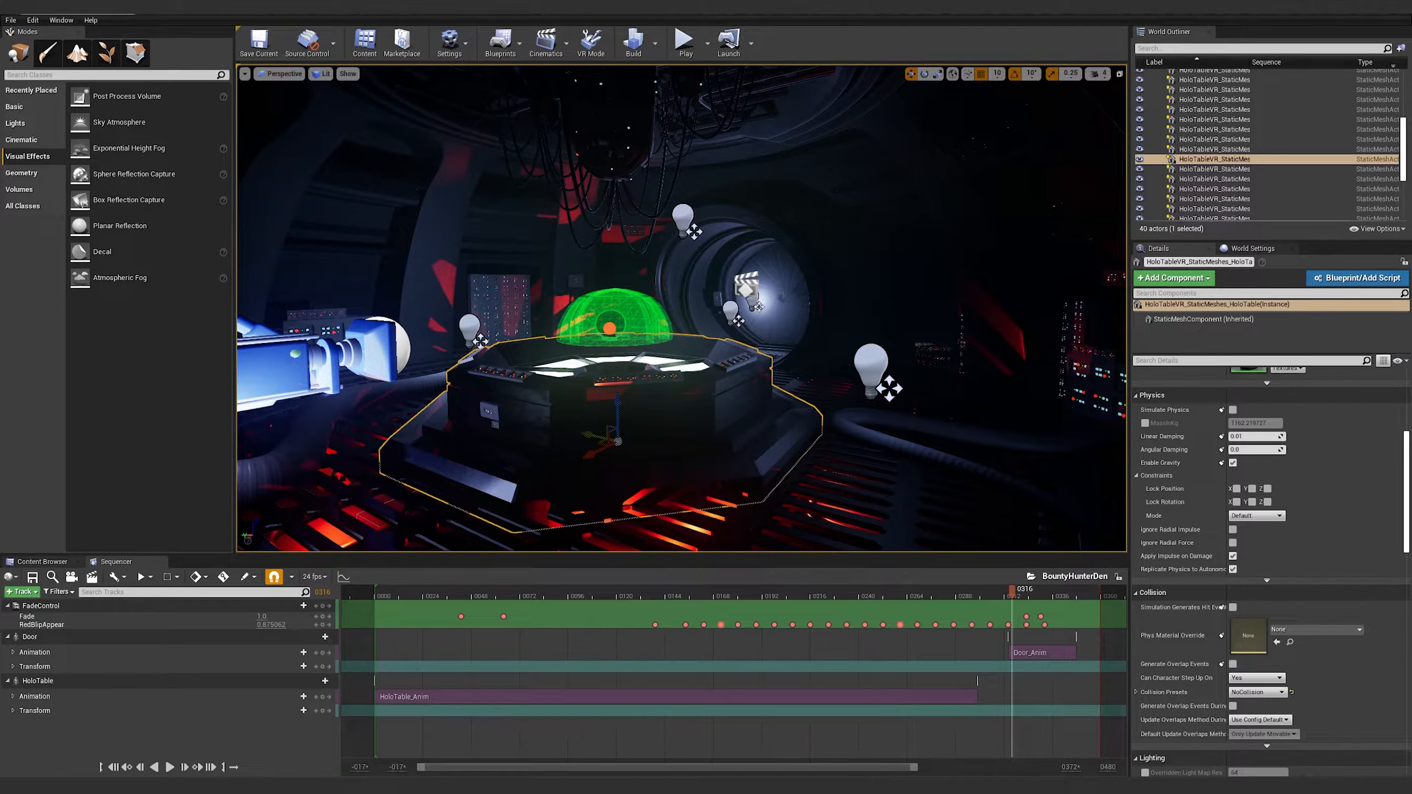
# Search the placeable actors for "nav" and place a Nav Mesh Bounds Volume beside the holo table
pyautogui.click(89, 75)
pyautogui.write('nav')
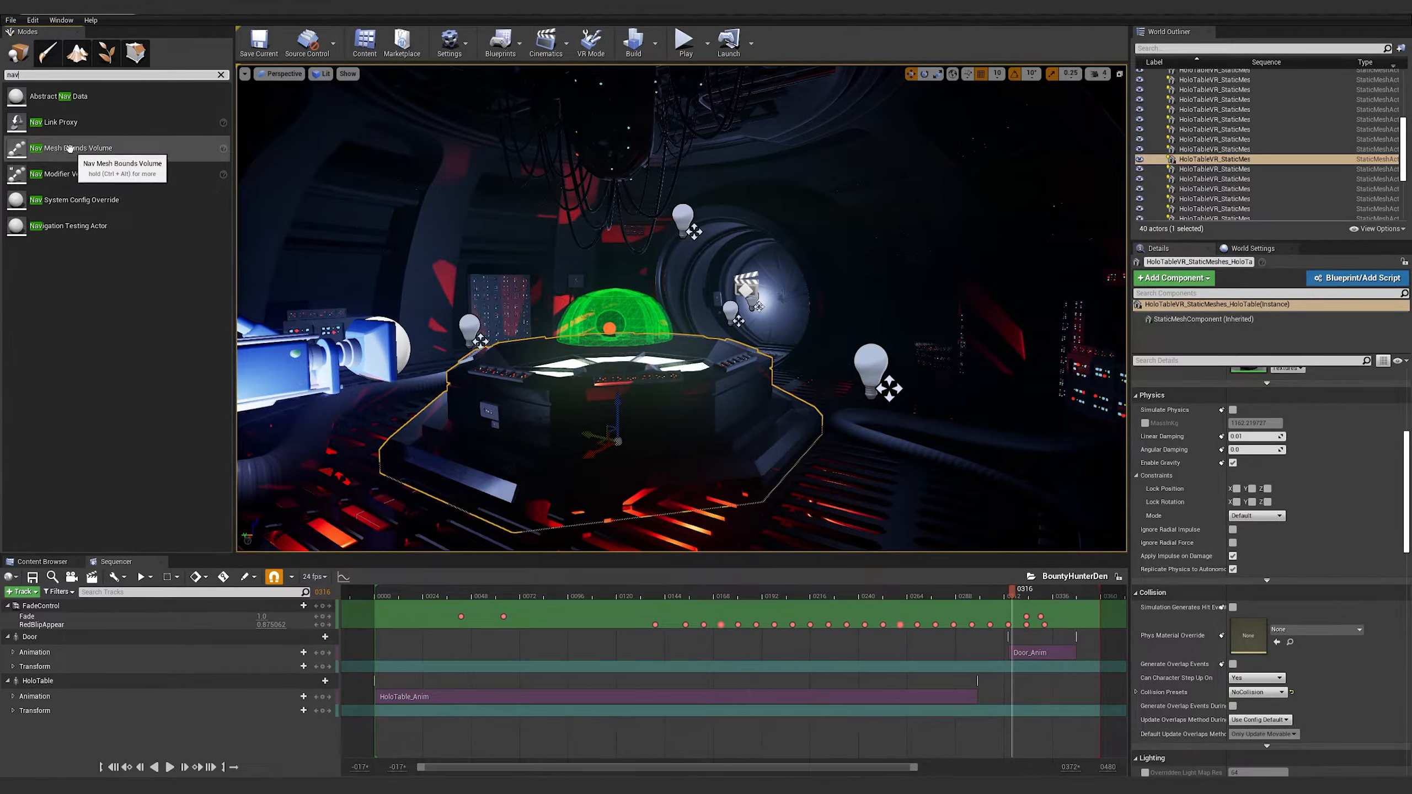
pyautogui.moveTo(68, 149); pyautogui.dragTo(524, 516)
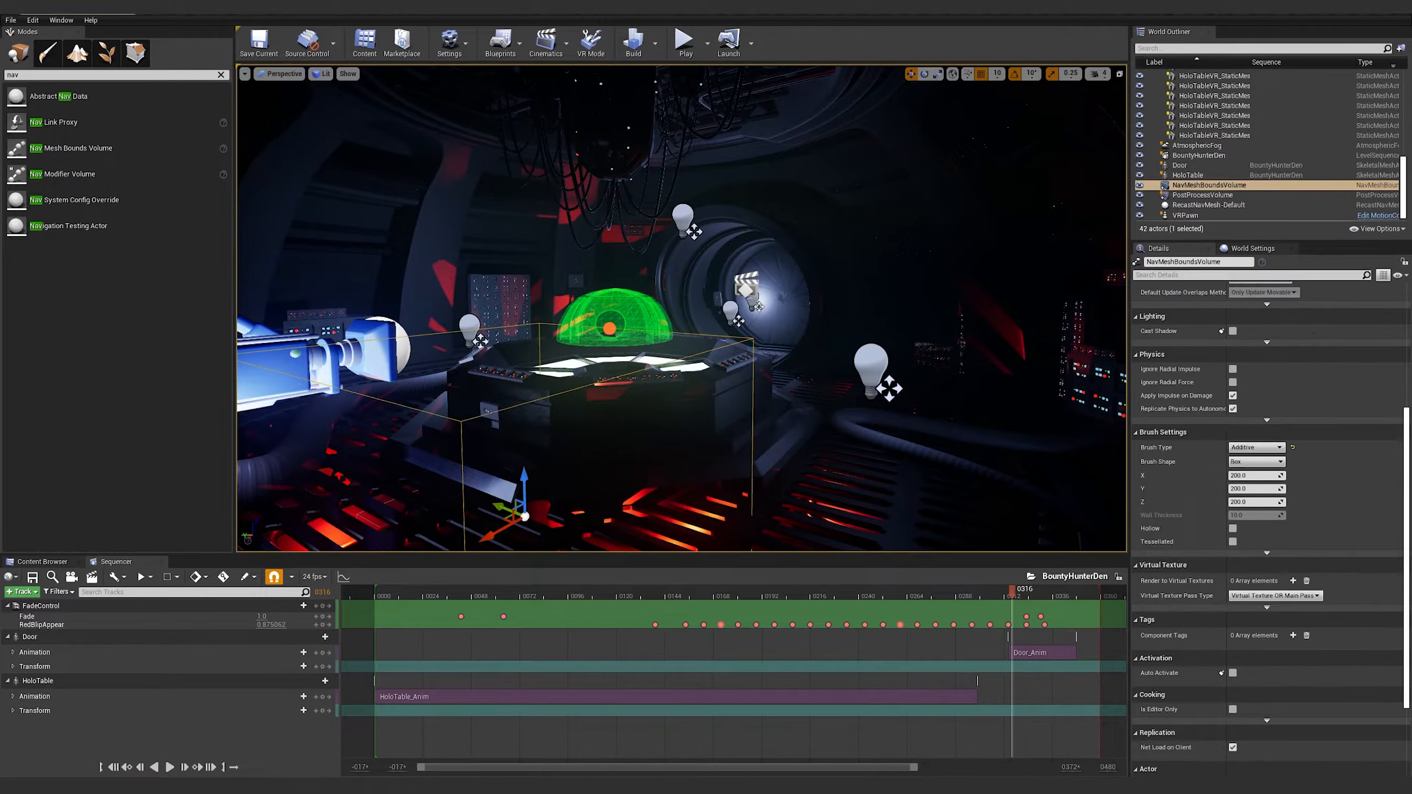
# Set the Nav Mesh Bounds Volume's location to 0, 0, 0
pyautogui.scroll(8, 1164, 321)
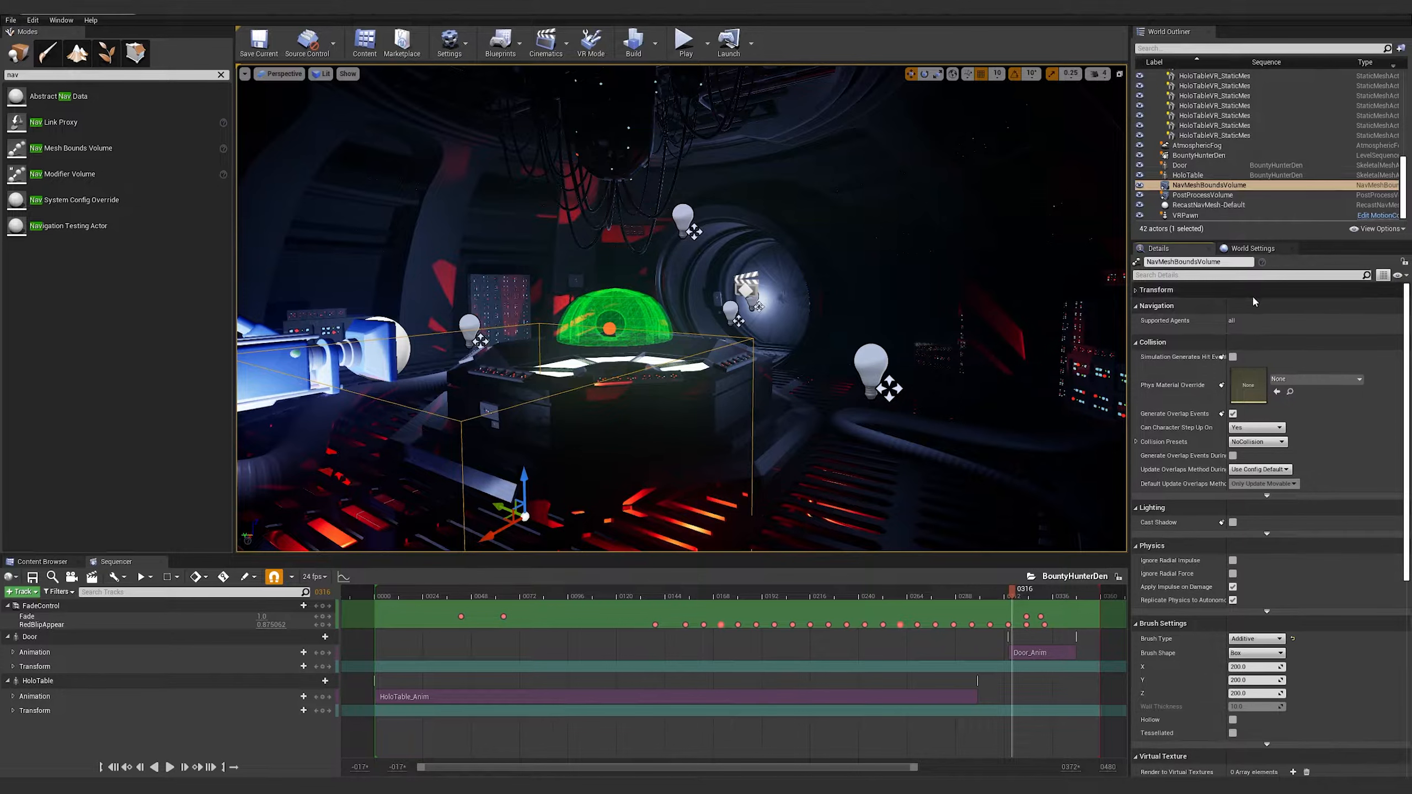
pyautogui.click(1245, 291)
pyautogui.click(1258, 306)
pyautogui.write('0')
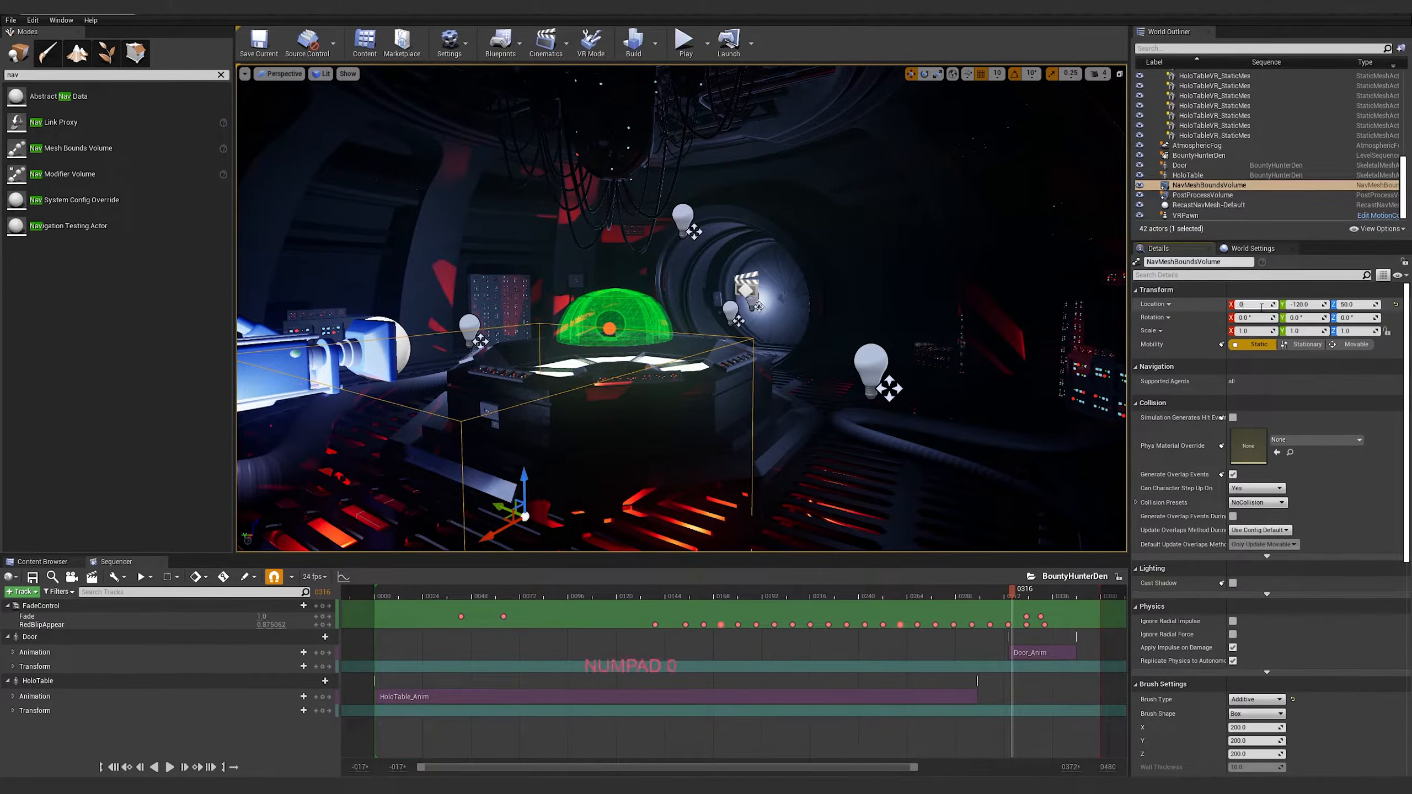
pyautogui.press('Tab')
pyautogui.write('0')
pyautogui.press('Tab')
pyautogui.write('0')
pyautogui.press('Return')
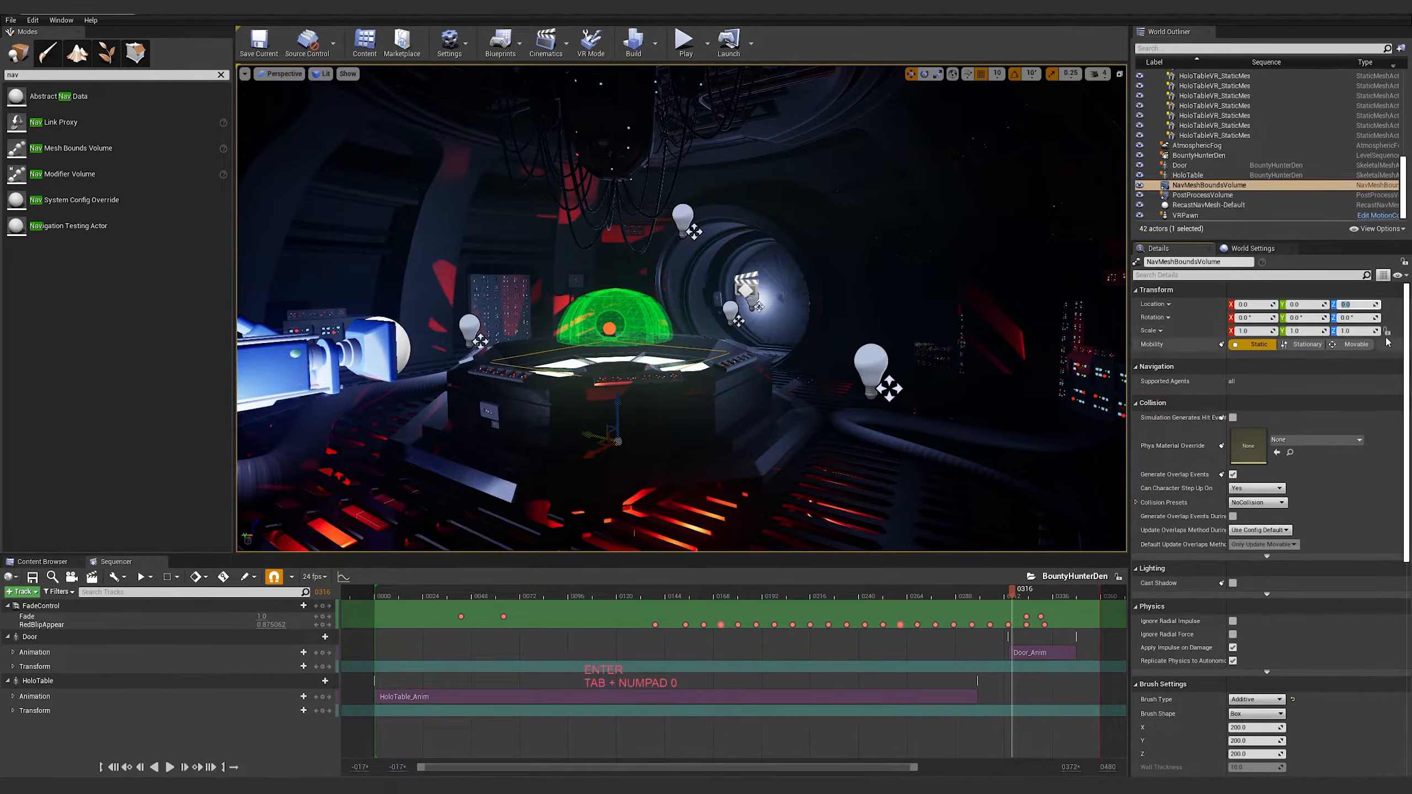
# Scale the Nav Mesh Bounds Volume to about 5.31 in X, 1.2475 in Y and 0.3425 in Z, keeping its Z location at 0
pyautogui.moveTo(1361, 331); pyautogui.dragTo(1334, 332)
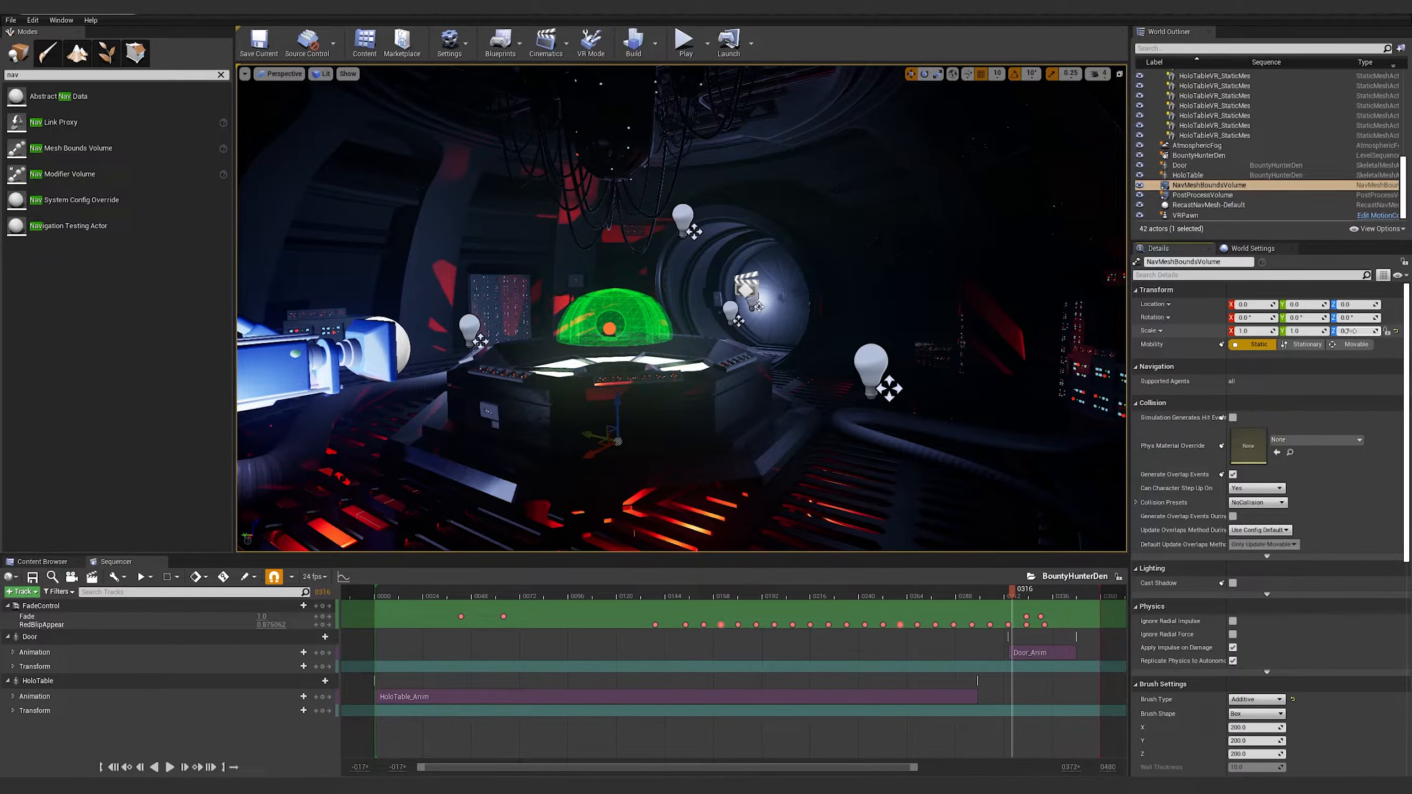
pyautogui.moveTo(618, 411); pyautogui.dragTo(616, 196)
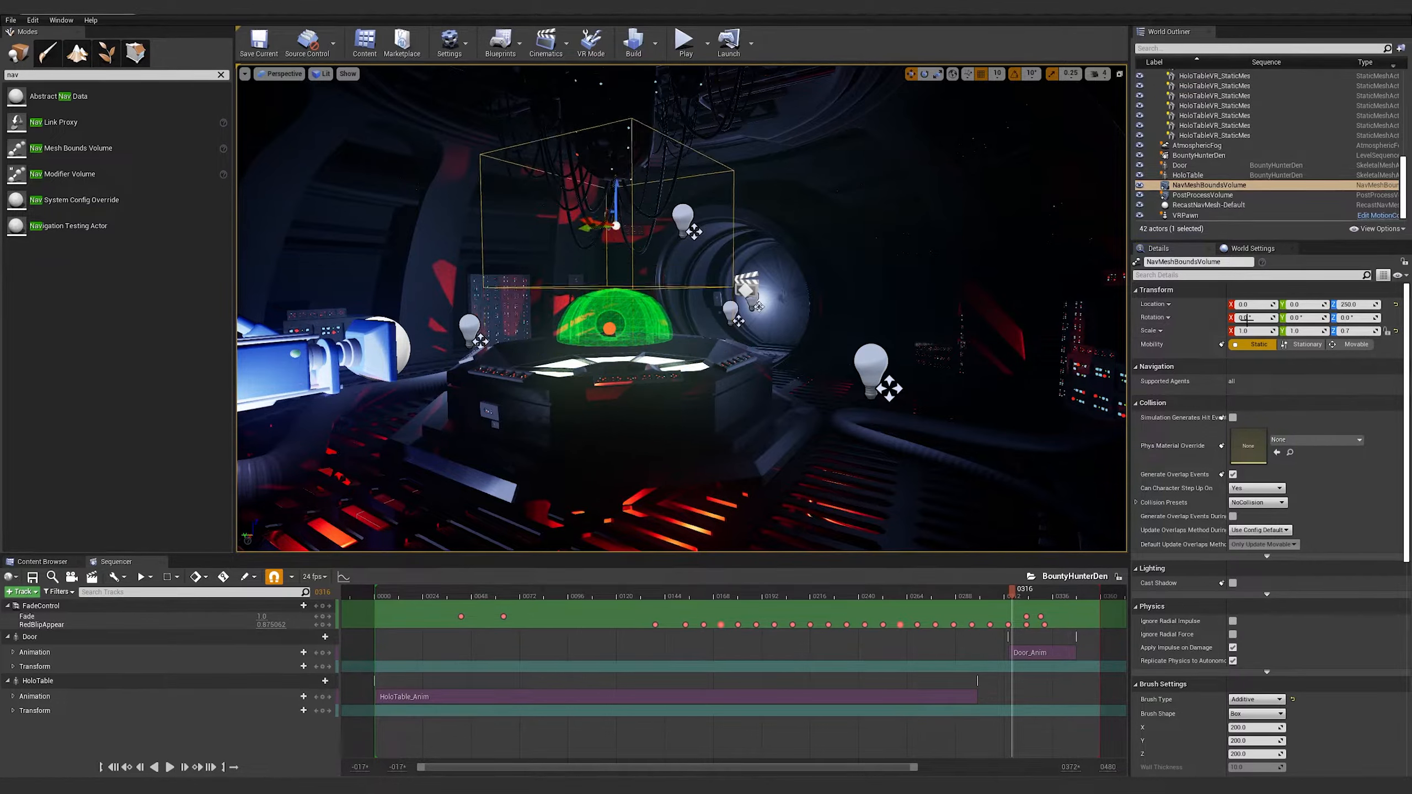
pyautogui.moveTo(1357, 331); pyautogui.dragTo(1301, 331)
pyautogui.click(1341, 305)
pyautogui.write('0')
pyautogui.press('Return')
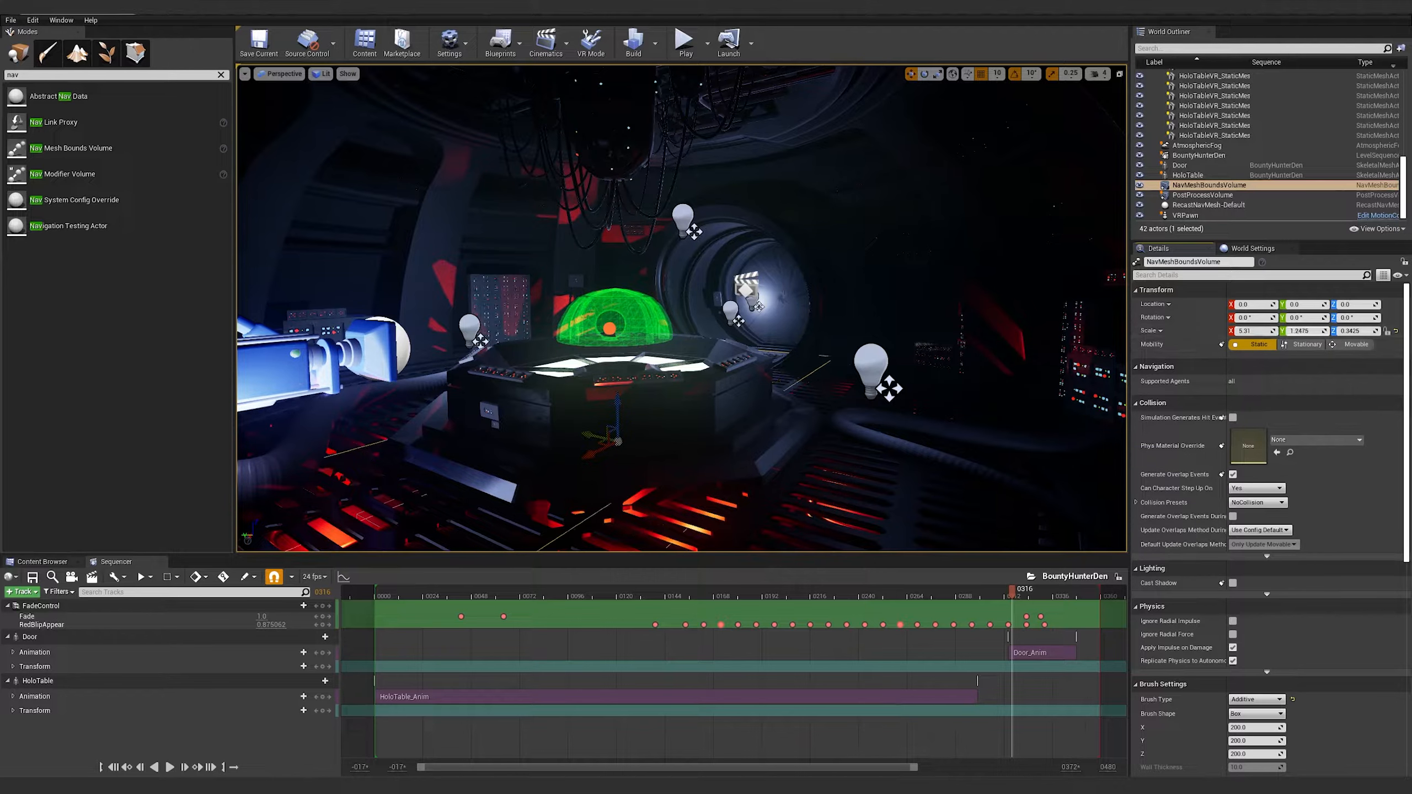
# Set the grate floor mesh's collision preset to BlockAll
pyautogui.click(773, 459)
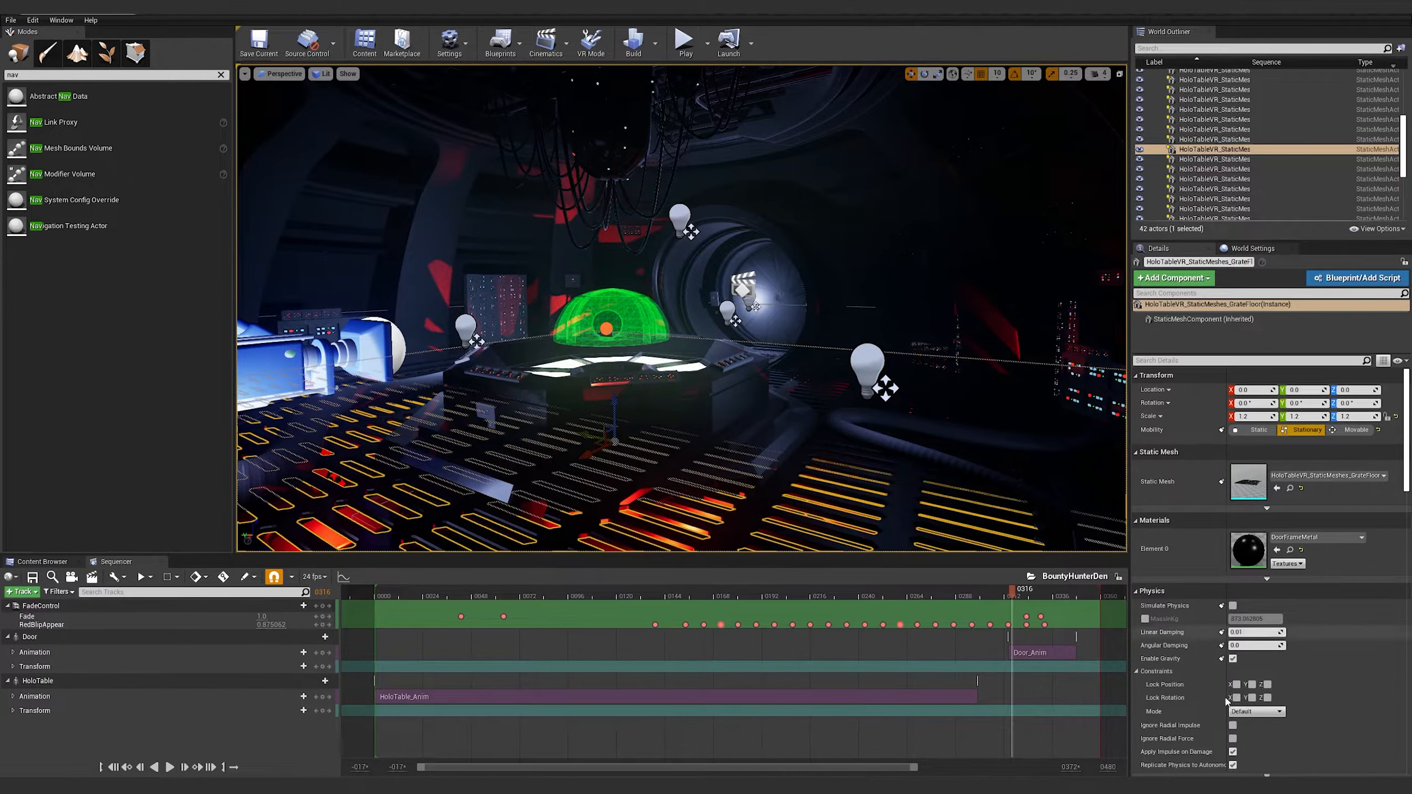
pyautogui.scroll(-10, 1175, 740)
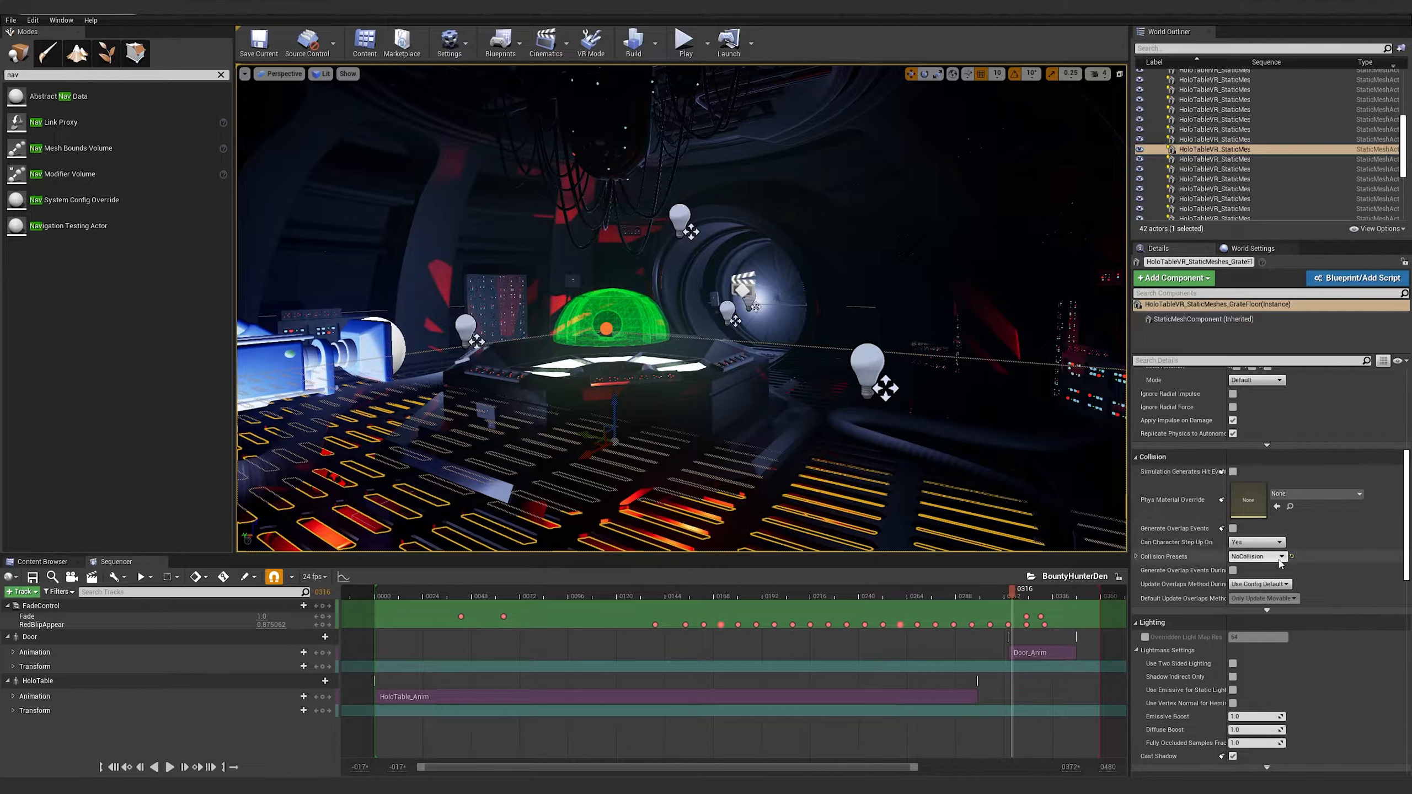
pyautogui.click(1257, 557)
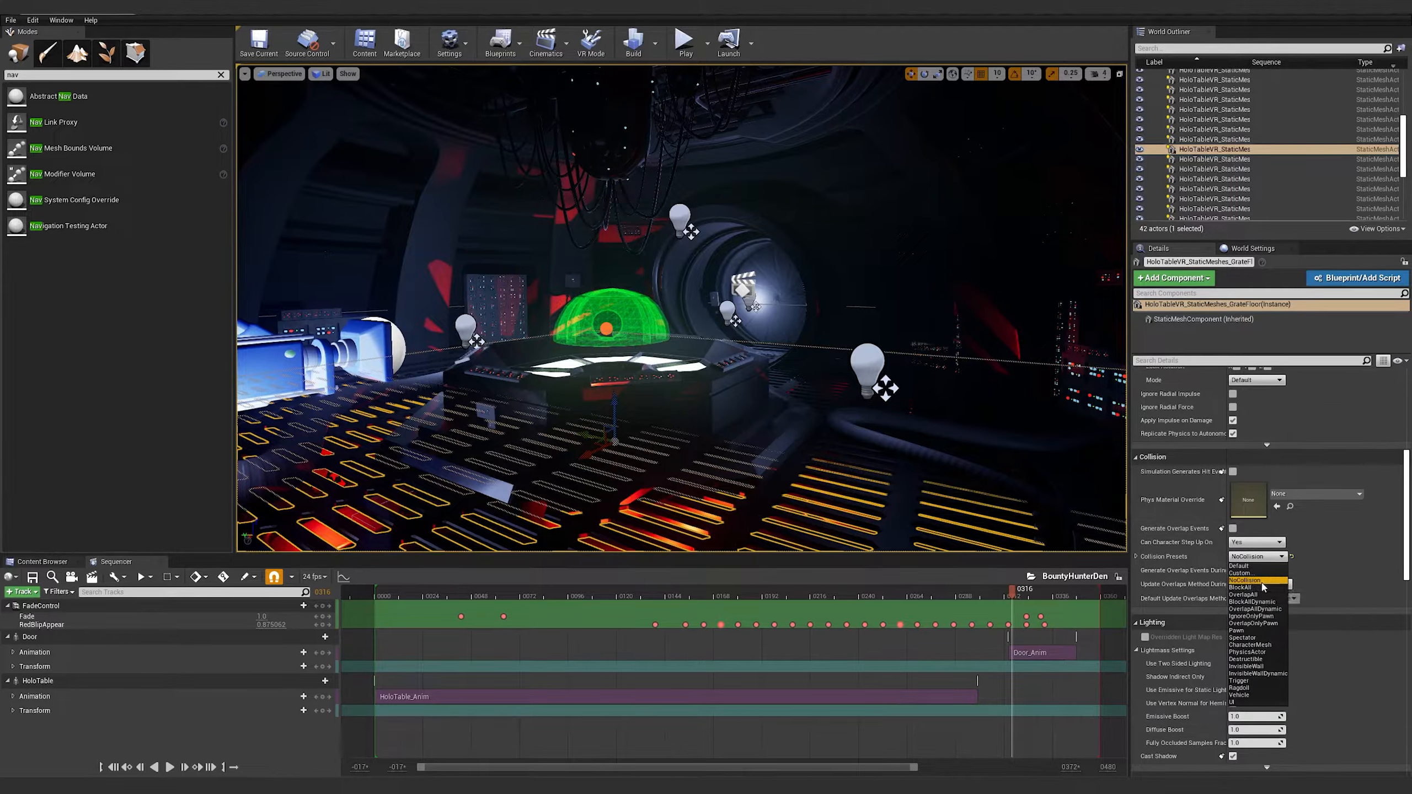
pyautogui.click(1245, 602)
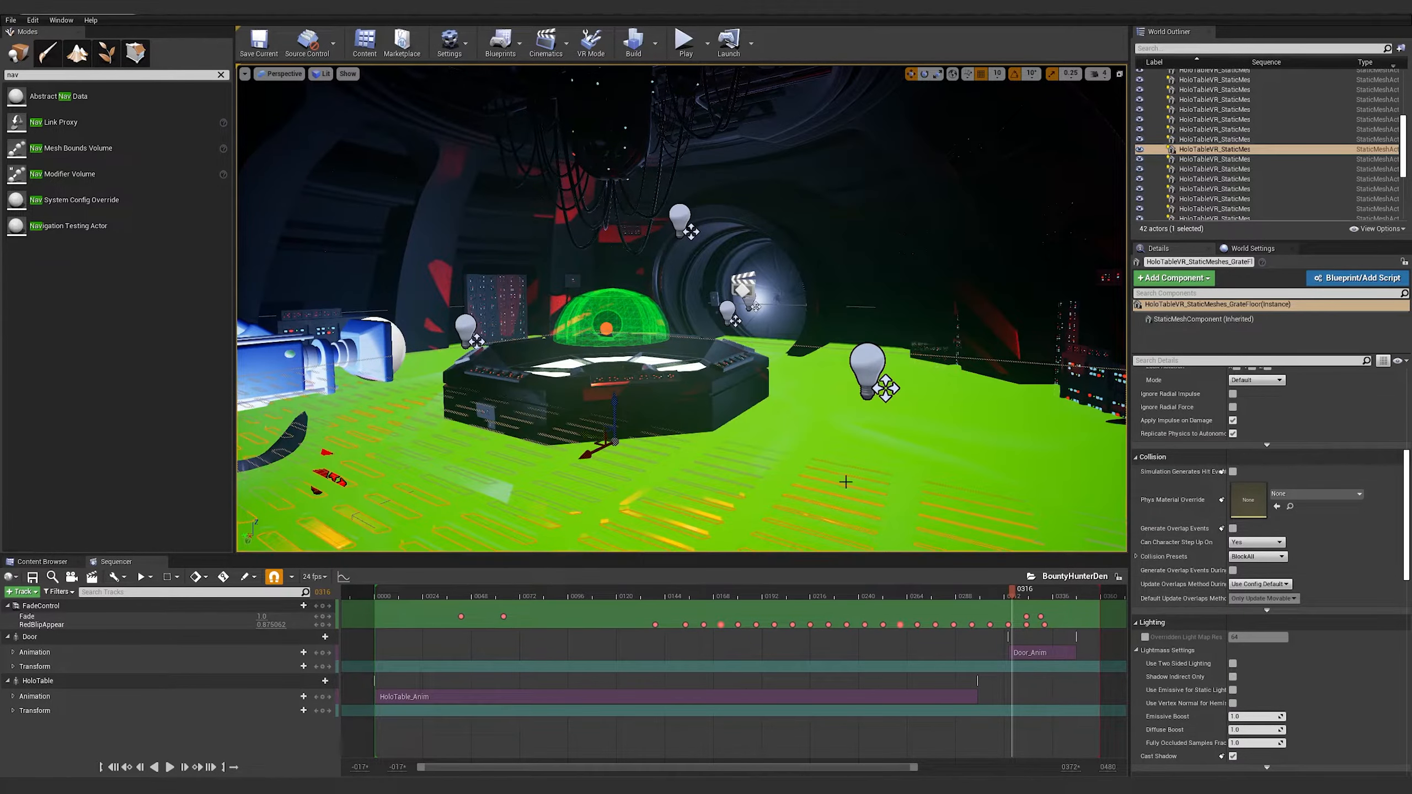
# Select the Nav Mesh Bounds Volume and examine the navigation coverage across the floor, around the table and by the door, toggling the navigation display
pyautogui.moveTo(724, 444); pyautogui.dragTo(599, 437, button='right')
pyautogui.moveTo(828, 400)
pyautogui.mouseDown(button='right')
pyautogui.moveTo(841, 389)
pyautogui.moveTo(789, 398)
pyautogui.moveTo(827, 399)
pyautogui.moveTo(833, 384)
pyautogui.moveTo(800, 406)
pyautogui.moveTo(745, 398)
pyautogui.moveTo(851, 406)
pyautogui.mouseUp(button='right')
pyautogui.moveTo(772, 384); pyautogui.dragTo(761, 422, button='right')
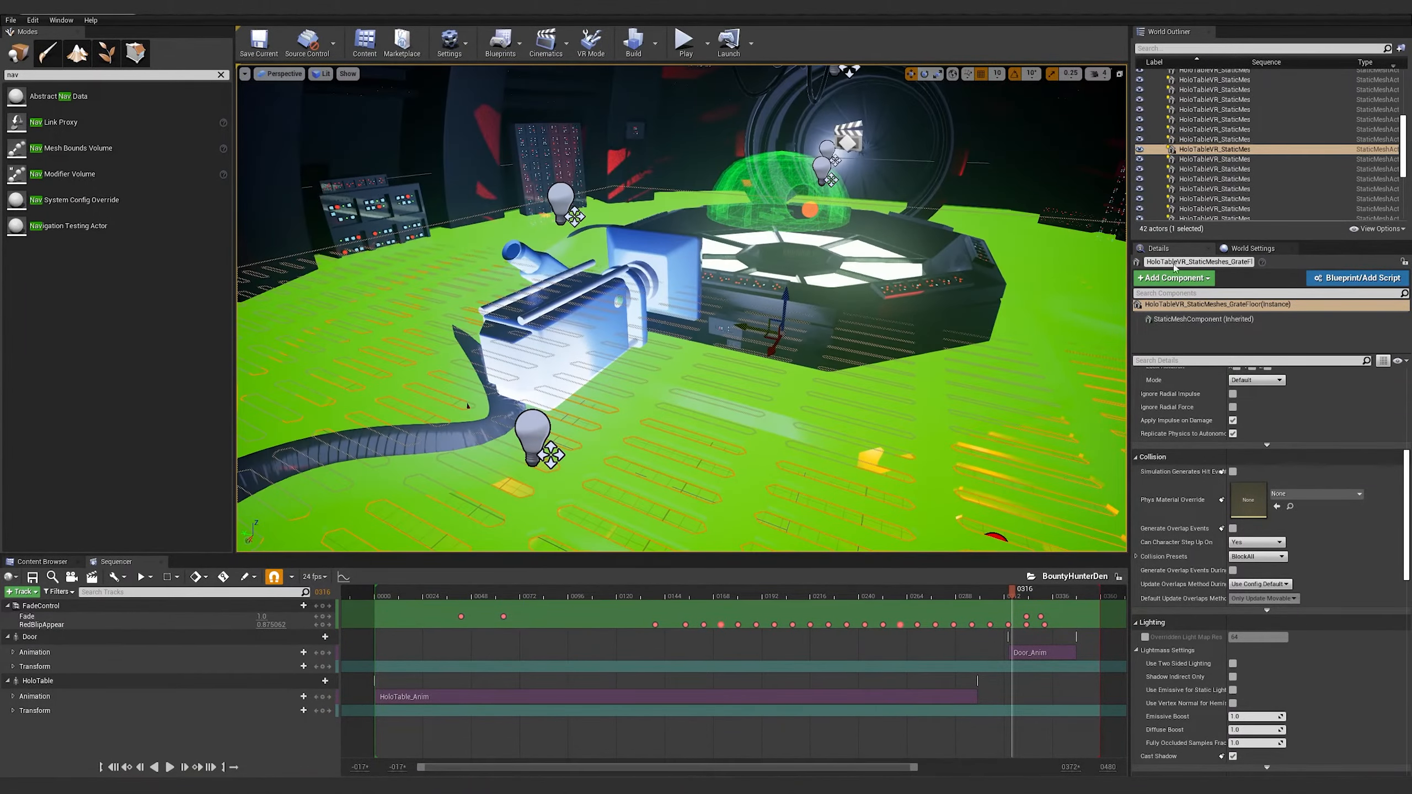
pyautogui.scroll(-2, 1195, 167)
pyautogui.click(1195, 184)
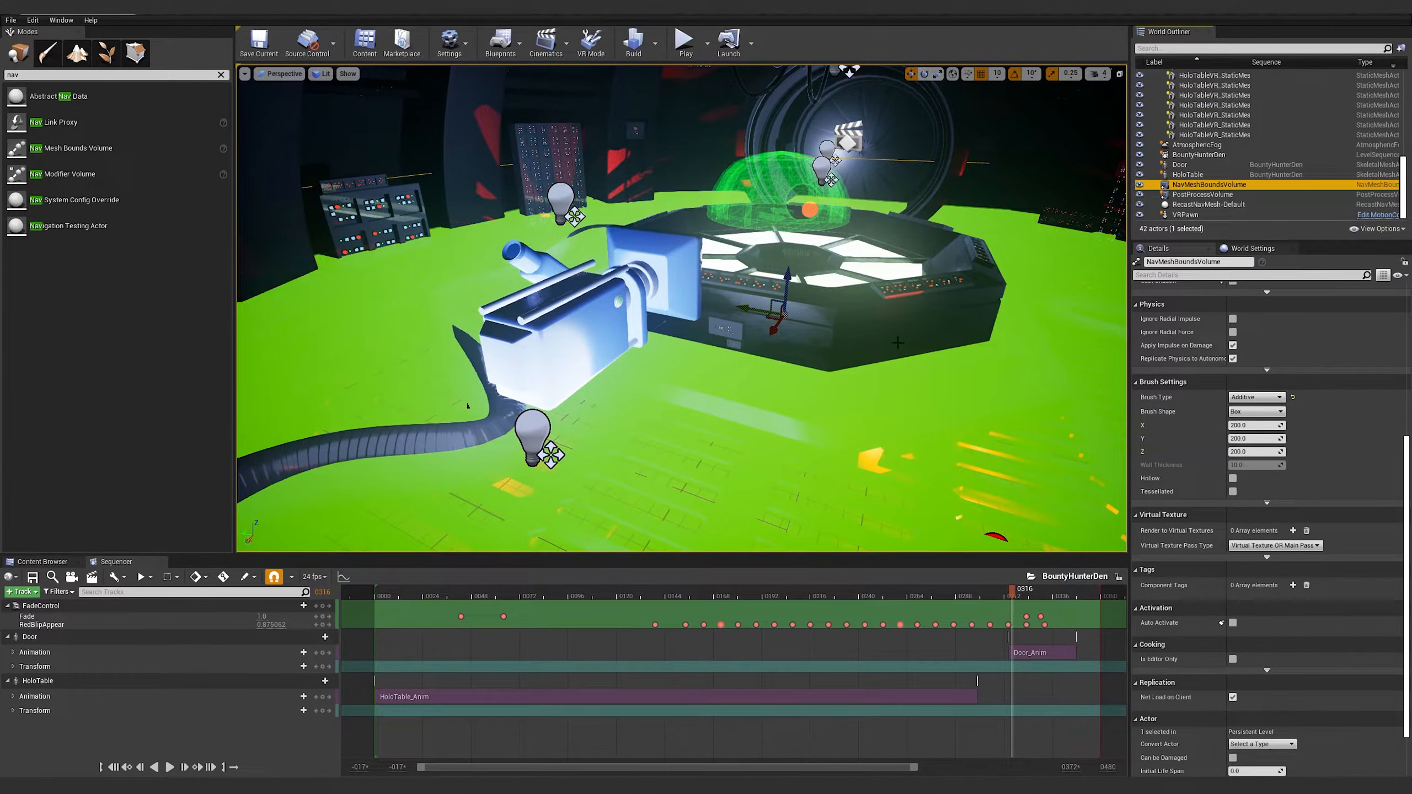
pyautogui.moveTo(898, 343); pyautogui.dragTo(894, 305, button='right')
pyautogui.press('p')
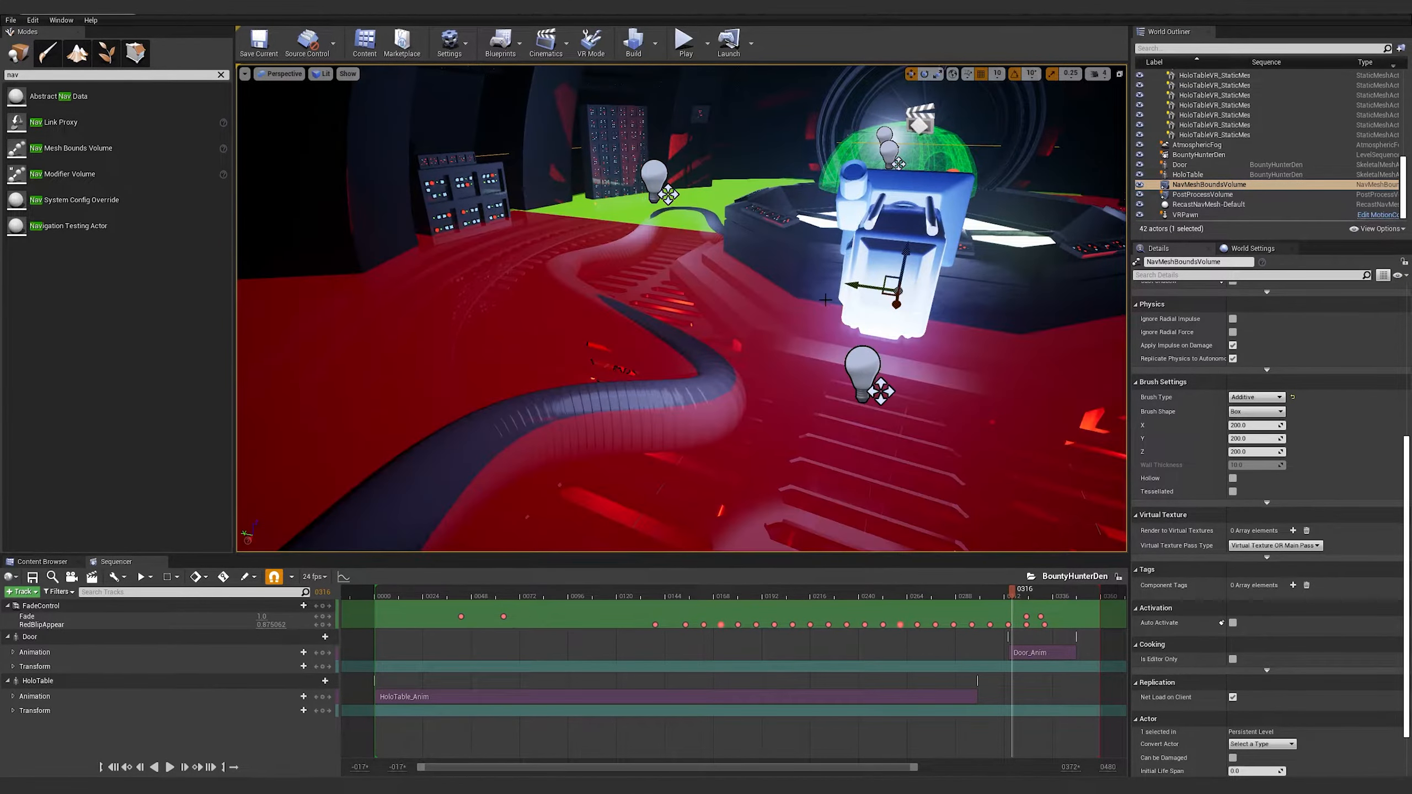
pyautogui.press('p')
pyautogui.moveTo(748, 364); pyautogui.dragTo(742, 123, button='right')
pyautogui.moveTo(620, 226); pyautogui.dragTo(623, 303, button='right')
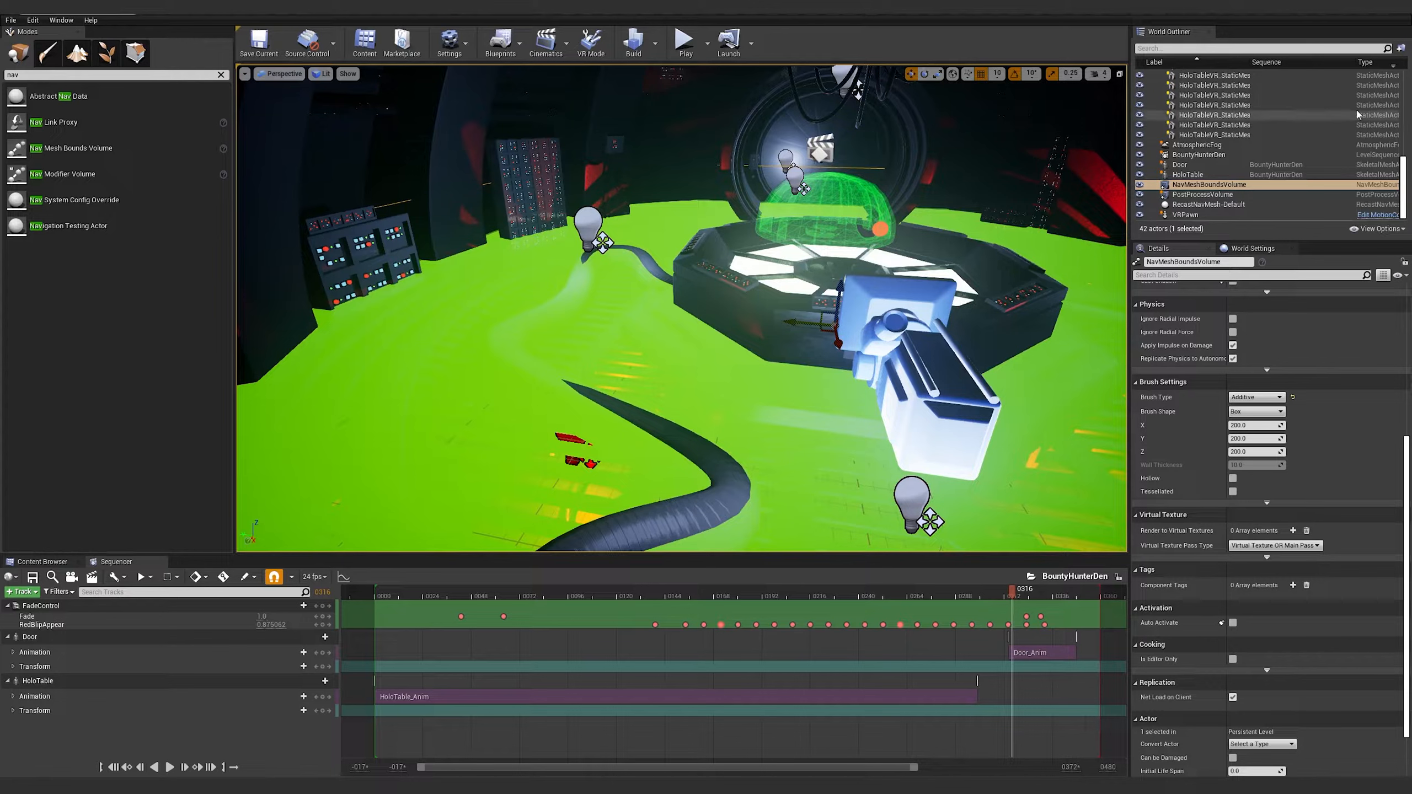
pyautogui.click(1204, 191)
pyautogui.scroll(5, 1273, 335)
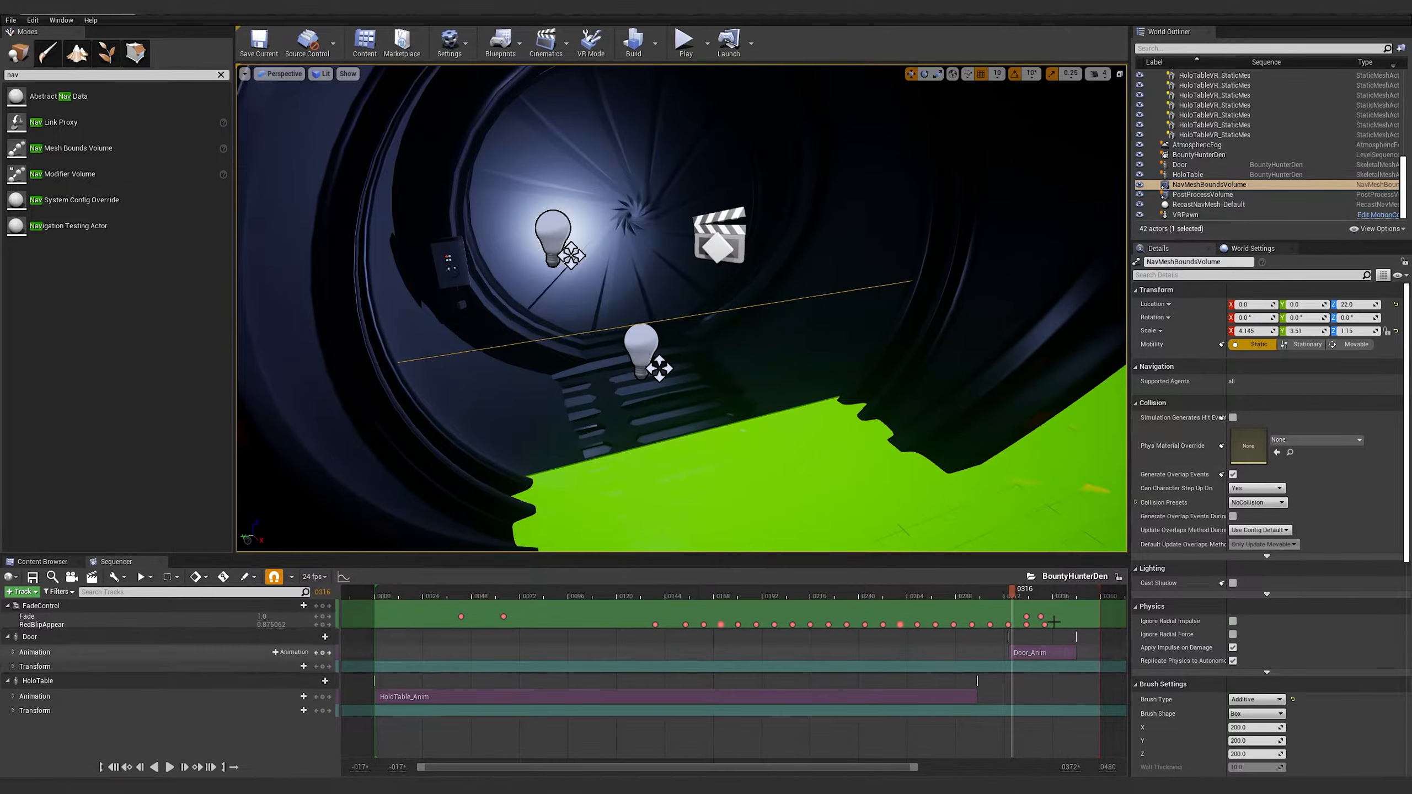
# Scrub the sequence to frame 335 and select the silhouetted figure standing in the open doorway
pyautogui.moveTo(1018, 595); pyautogui.dragTo(1052, 595)
pyautogui.click(625, 184)
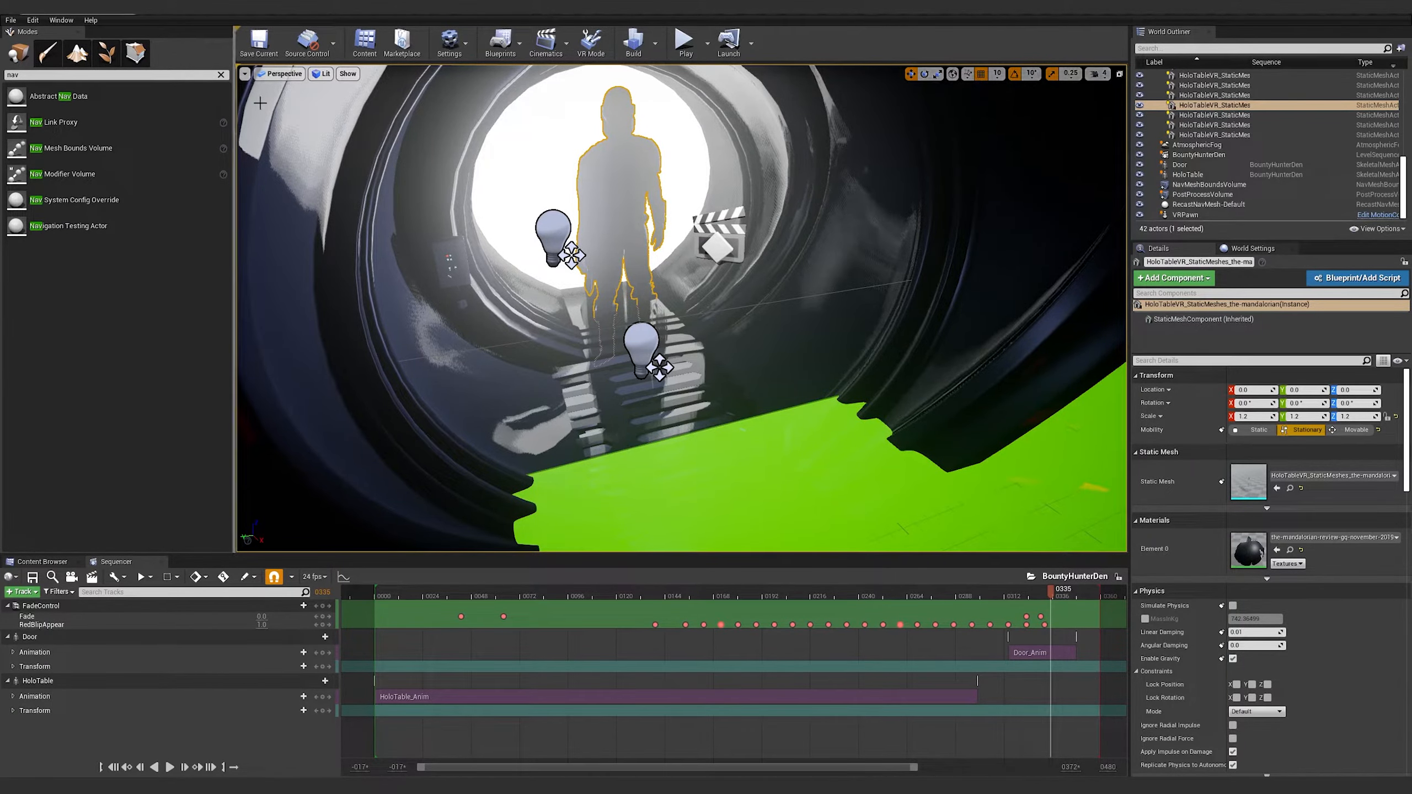
pyautogui.press('s')
pyautogui.moveTo(276, 218)
pyautogui.mouseDown(button='right')
pyautogui.moveTo(244, 223)
pyautogui.moveTo(278, 228)
pyautogui.mouseUp(button='right')
pyautogui.press('w')
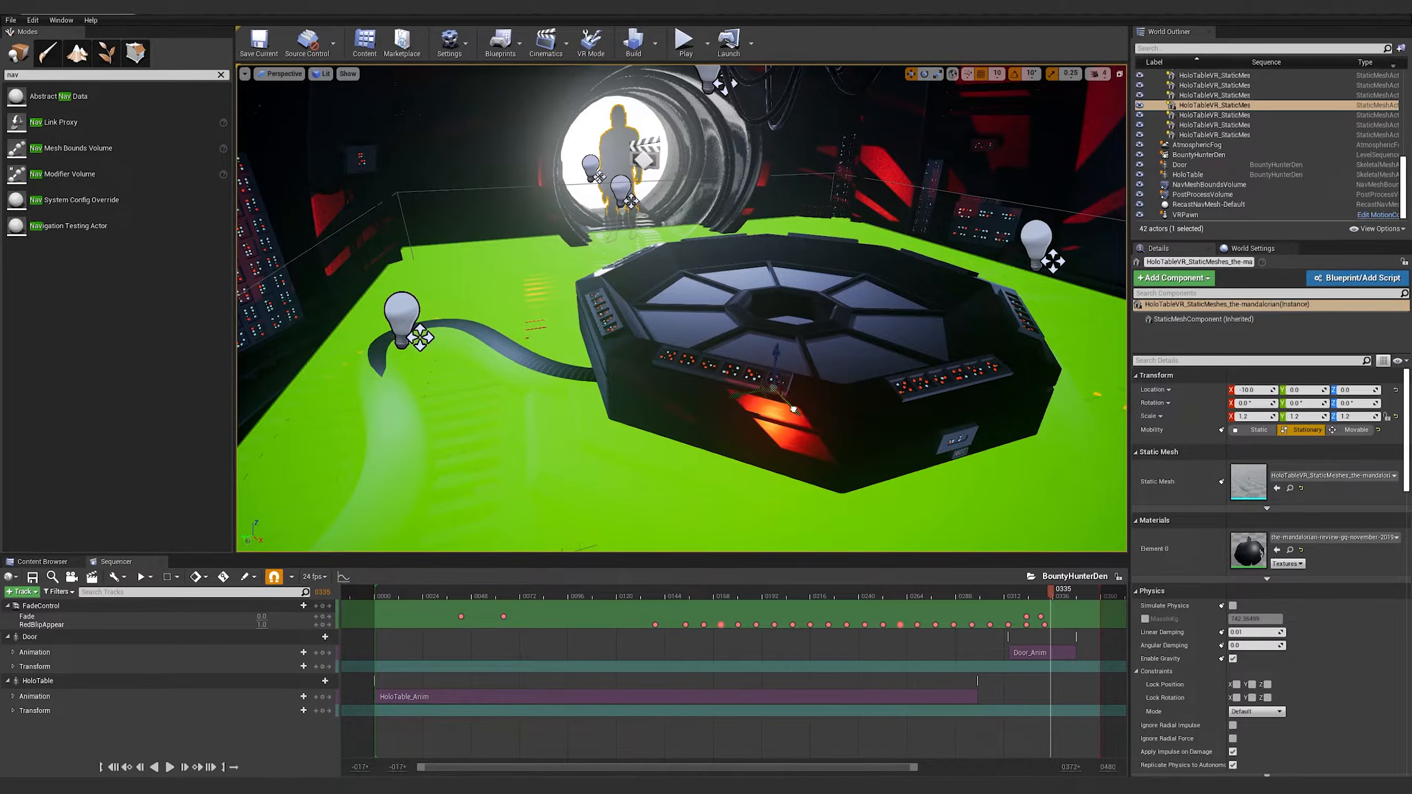
# Move the doorway figure together with the backdrop mesh behind it along X to place the figure at X -320
pyautogui.moveTo(791, 403); pyautogui.dragTo(710, 366)
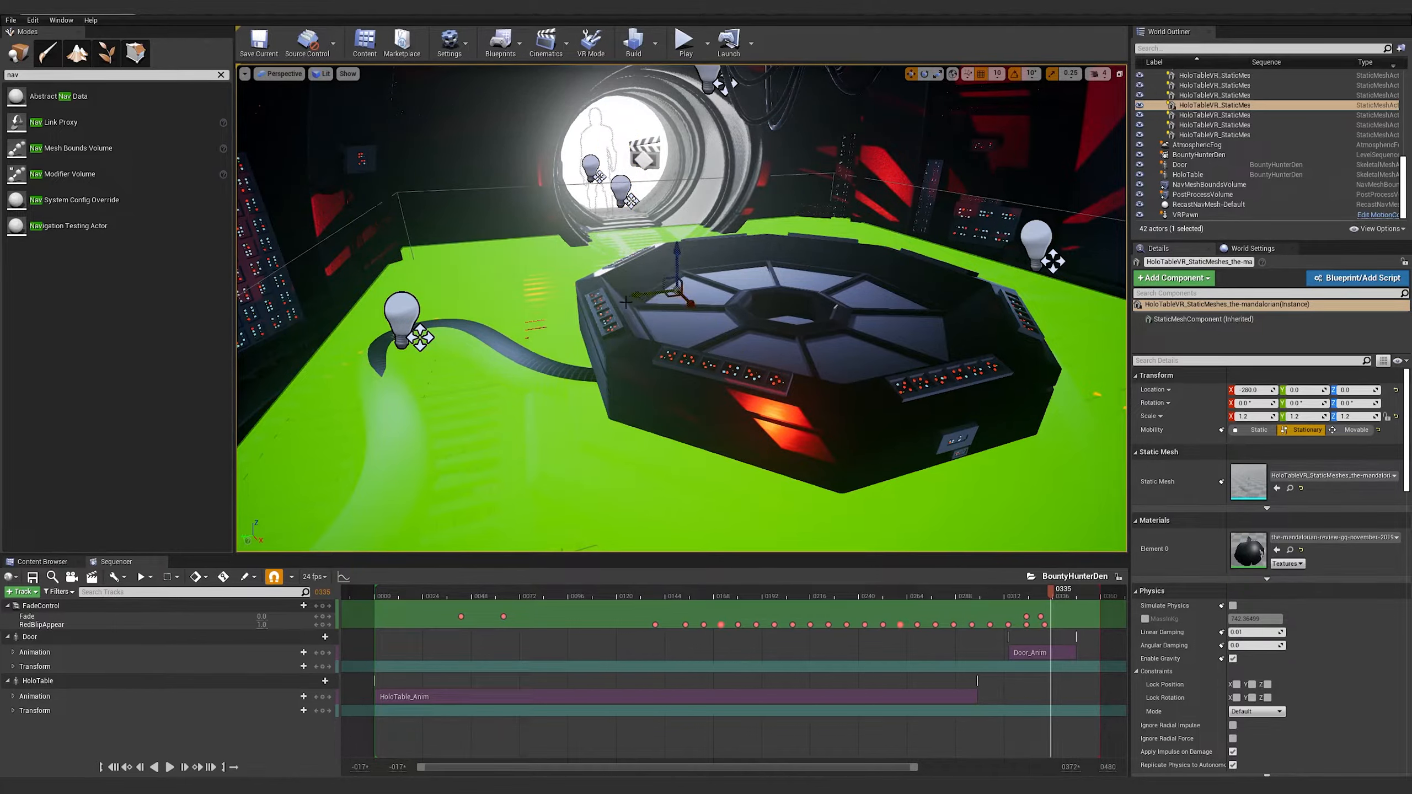
pyautogui.hotkey('ctrl', 'z')
pyautogui.keyDown('shift'); pyautogui.click(630, 81); pyautogui.keyUp('shift')
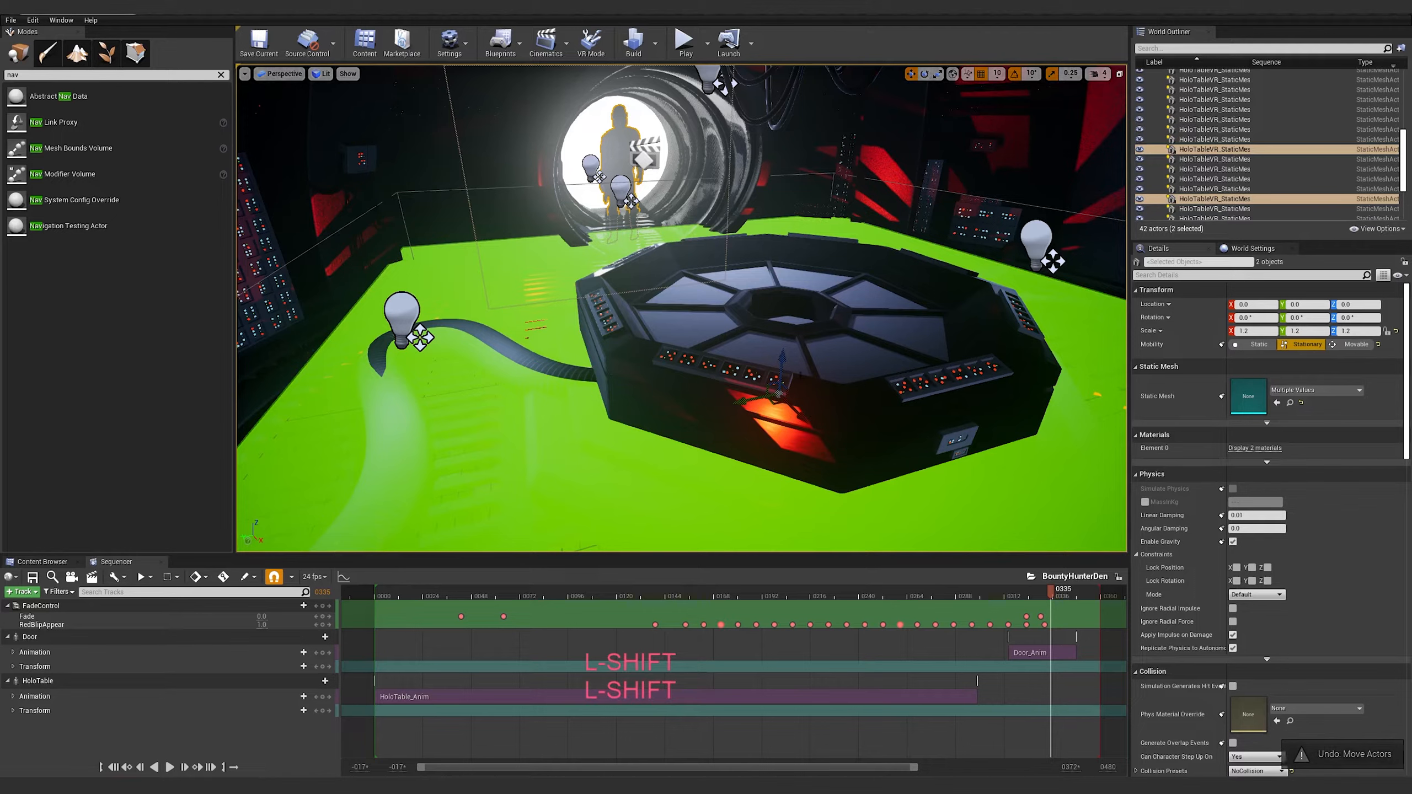
pyautogui.moveTo(806, 422); pyautogui.dragTo(637, 311)
pyautogui.press('w')
pyautogui.moveTo(637, 310); pyautogui.dragTo(548, 278, button='right')
pyautogui.press('d')
# Scale the doorway figure alone uniformly to 1.5 and reposition it to X -170 and Z -20
pyautogui.click(808, 239)
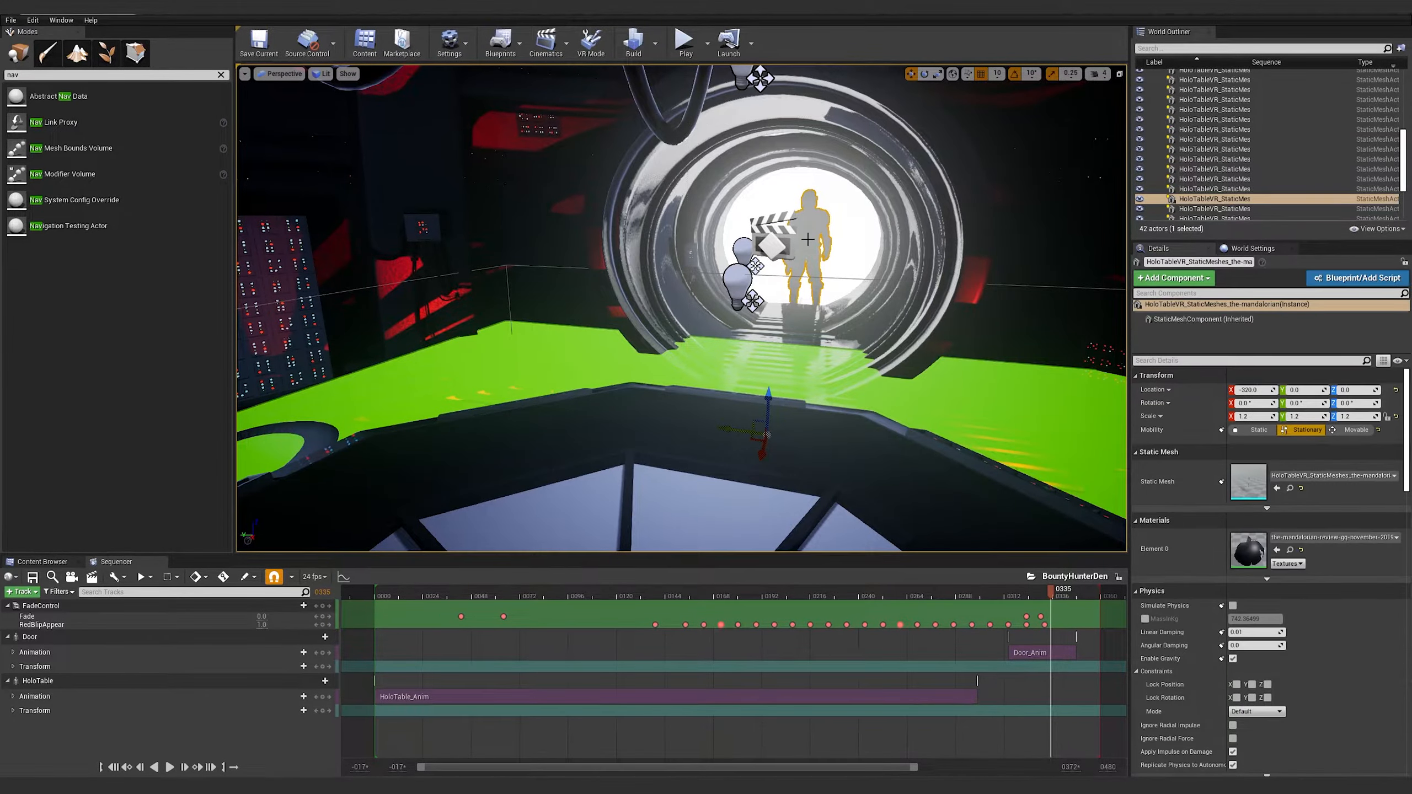
pyautogui.press('r')
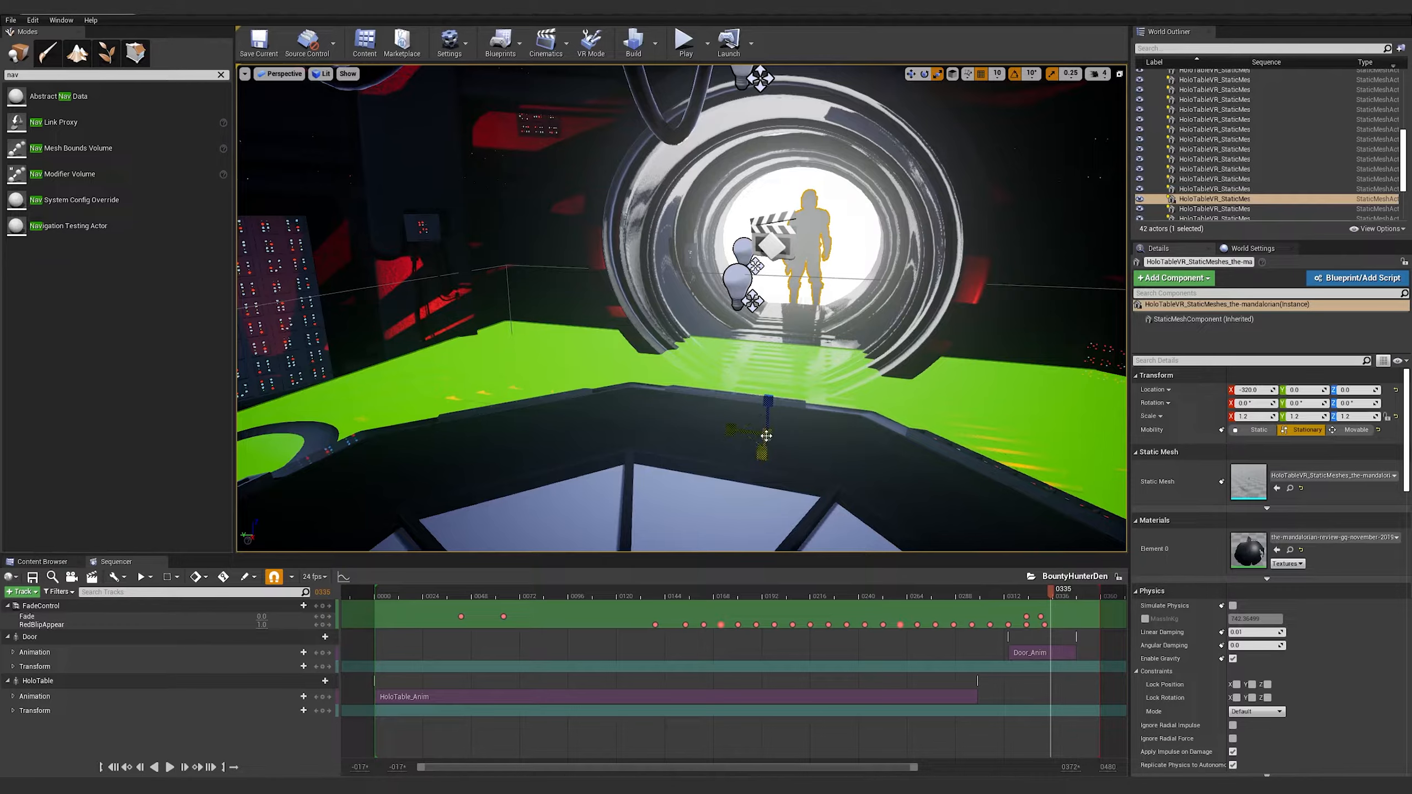
pyautogui.moveTo(766, 436); pyautogui.dragTo(786, 415)
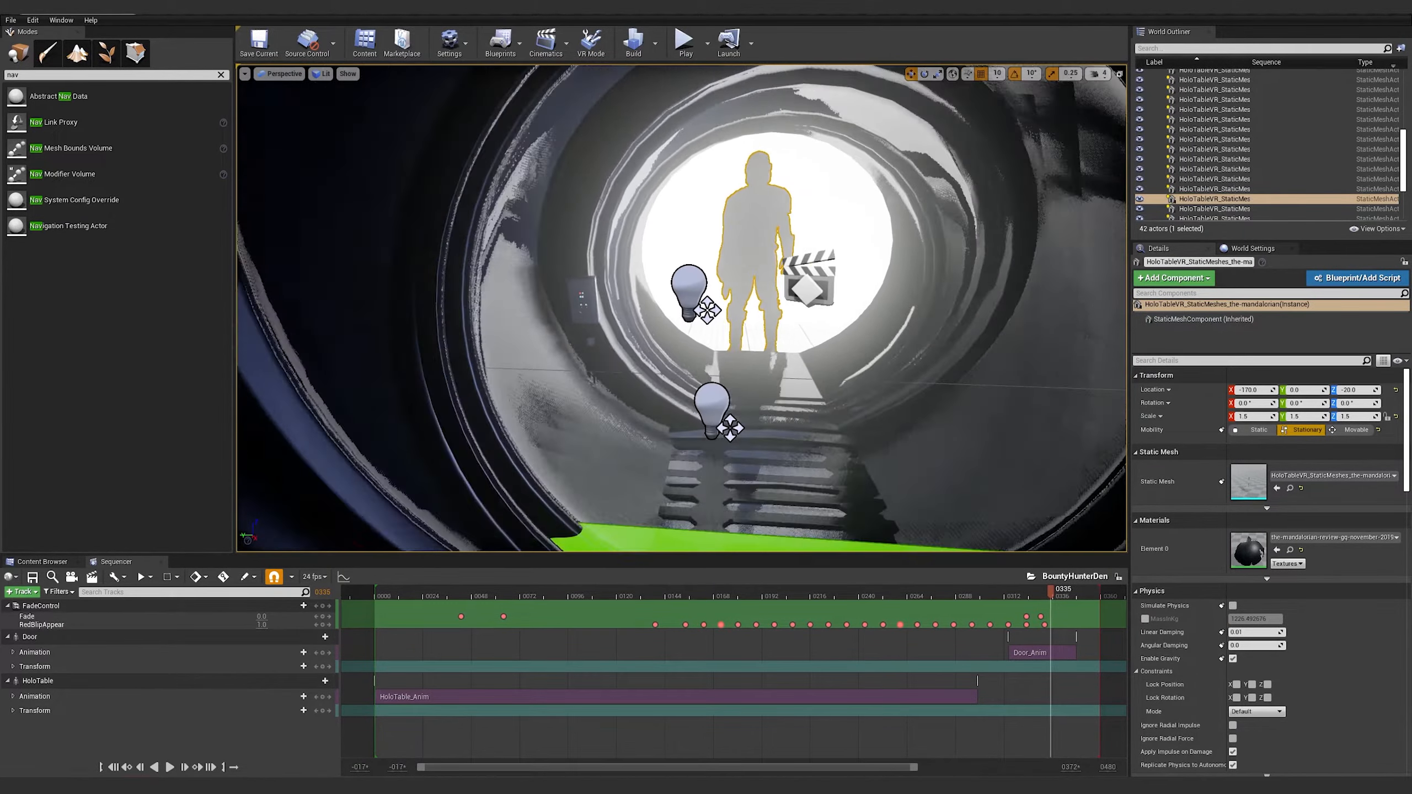
pyautogui.moveTo(763, 382)
pyautogui.mouseDown(button='right')
pyautogui.moveTo(763, 400)
pyautogui.moveTo(748, 365)
pyautogui.mouseUp(button='right')
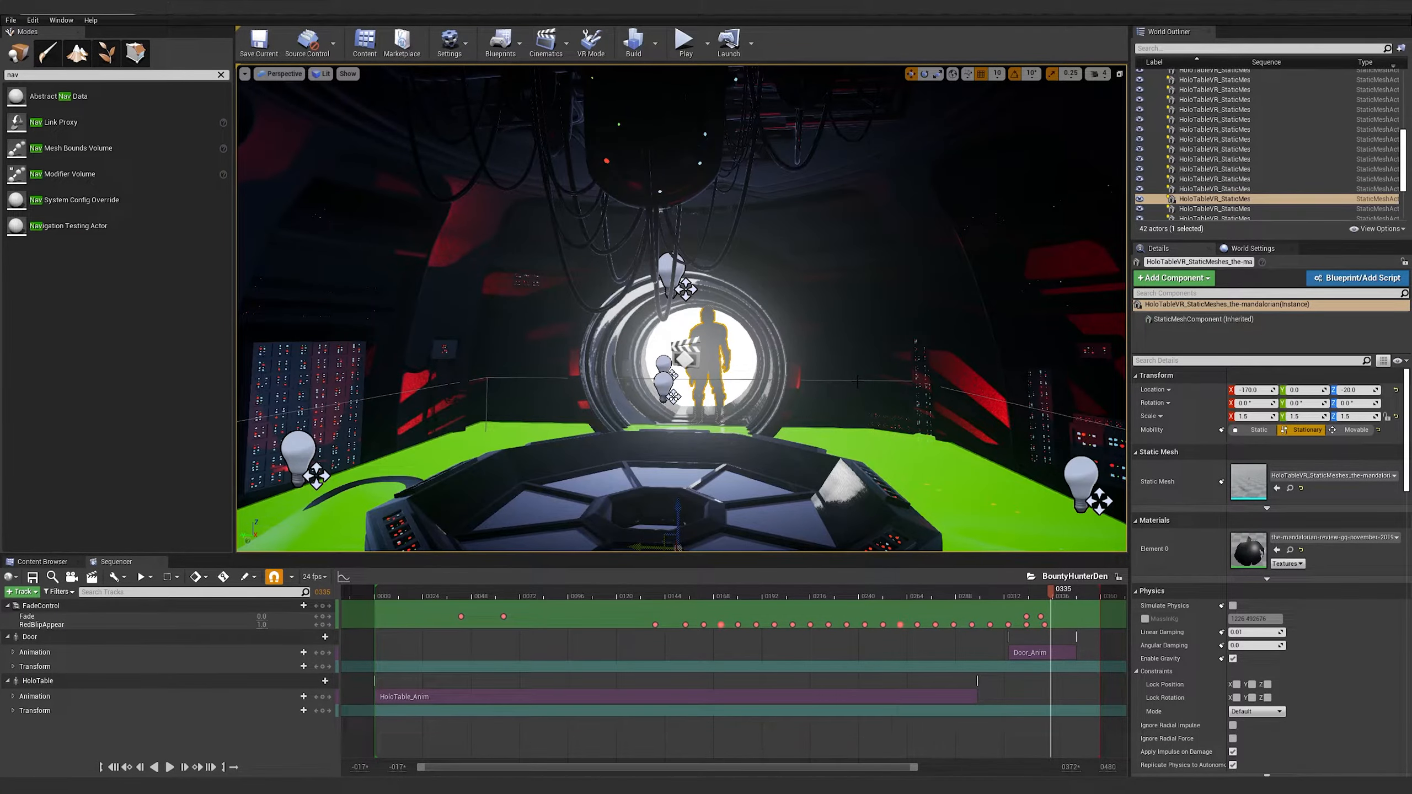
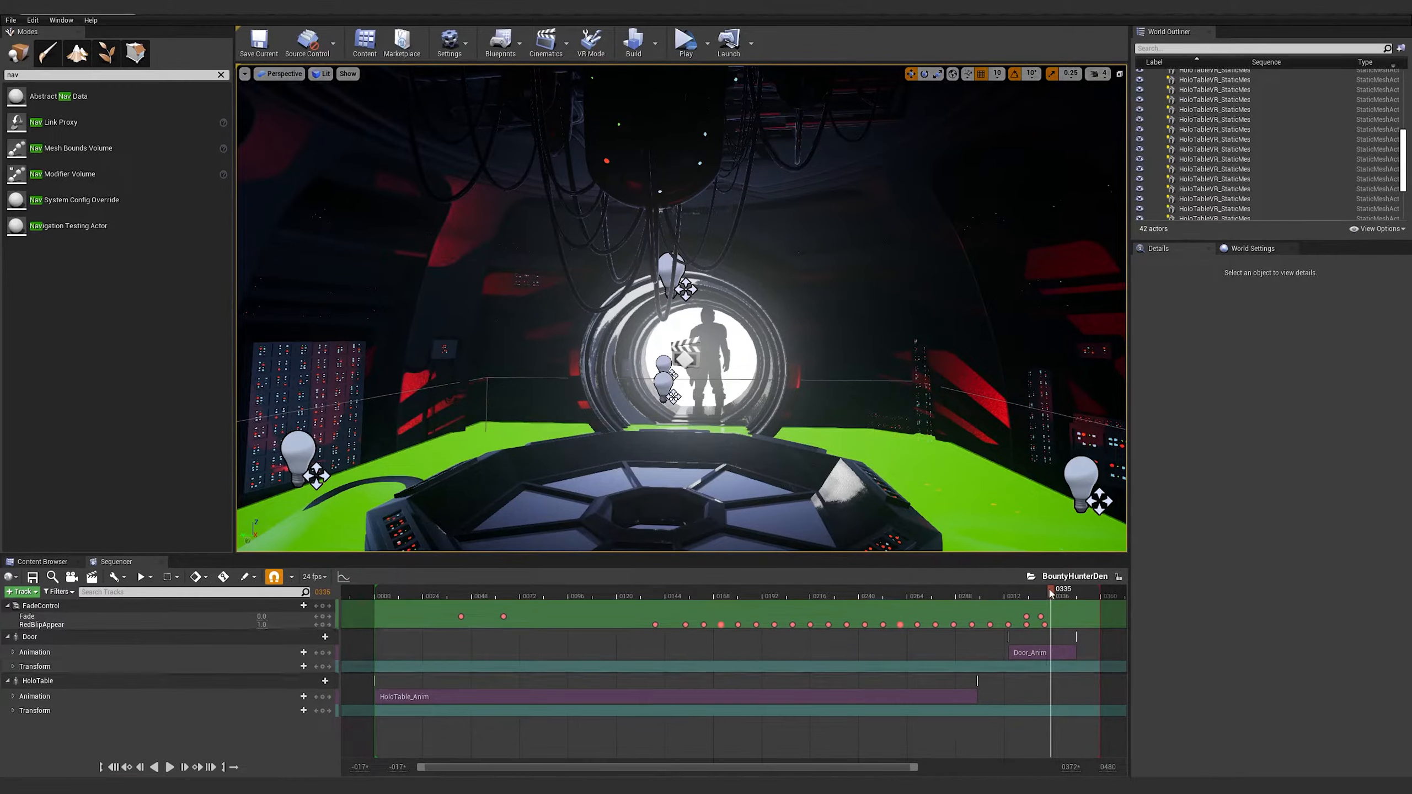
# Add a Door_Anim section at frame 1 of the Door animation track and trim it to end at frame 3
pyautogui.moveTo(1051, 591); pyautogui.dragTo(377, 601)
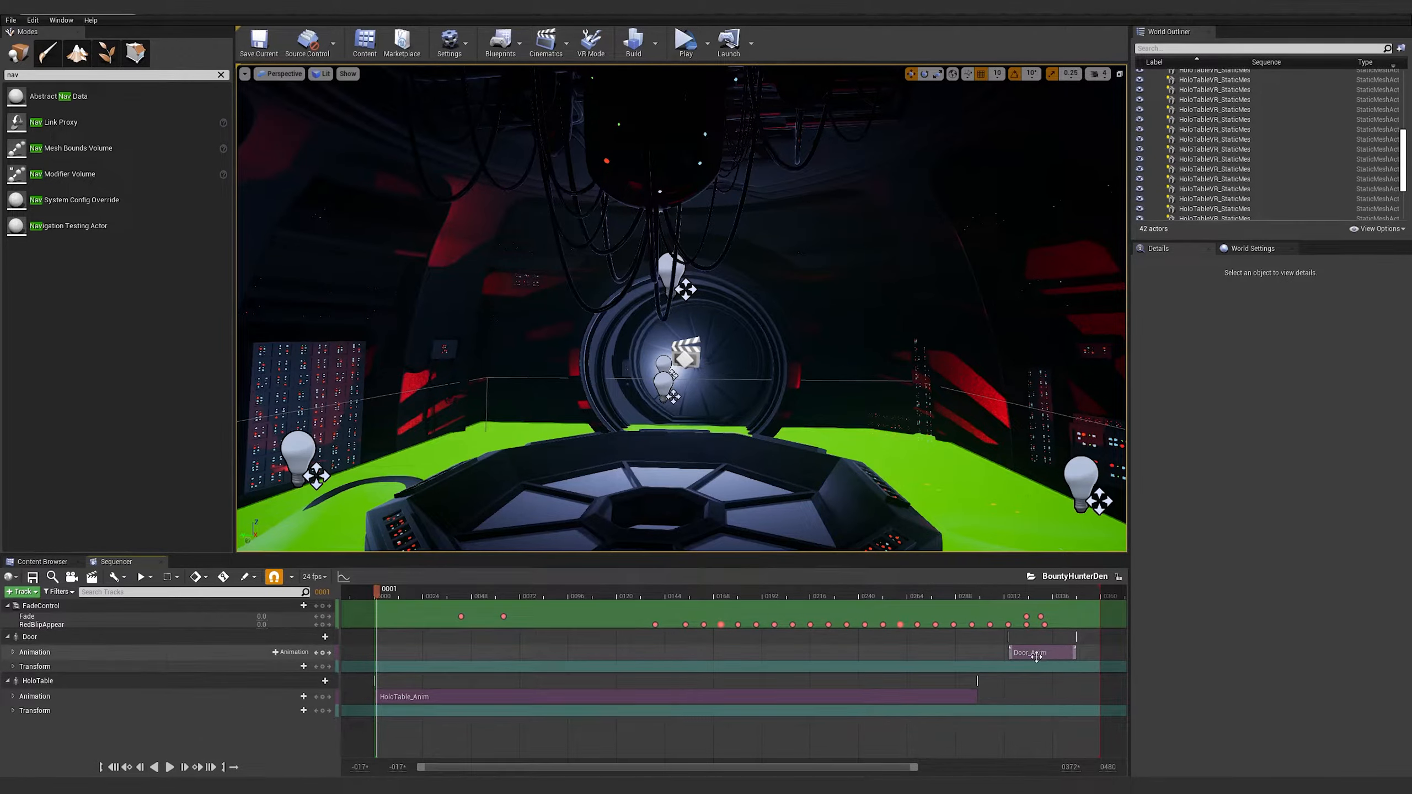
pyautogui.click(290, 652)
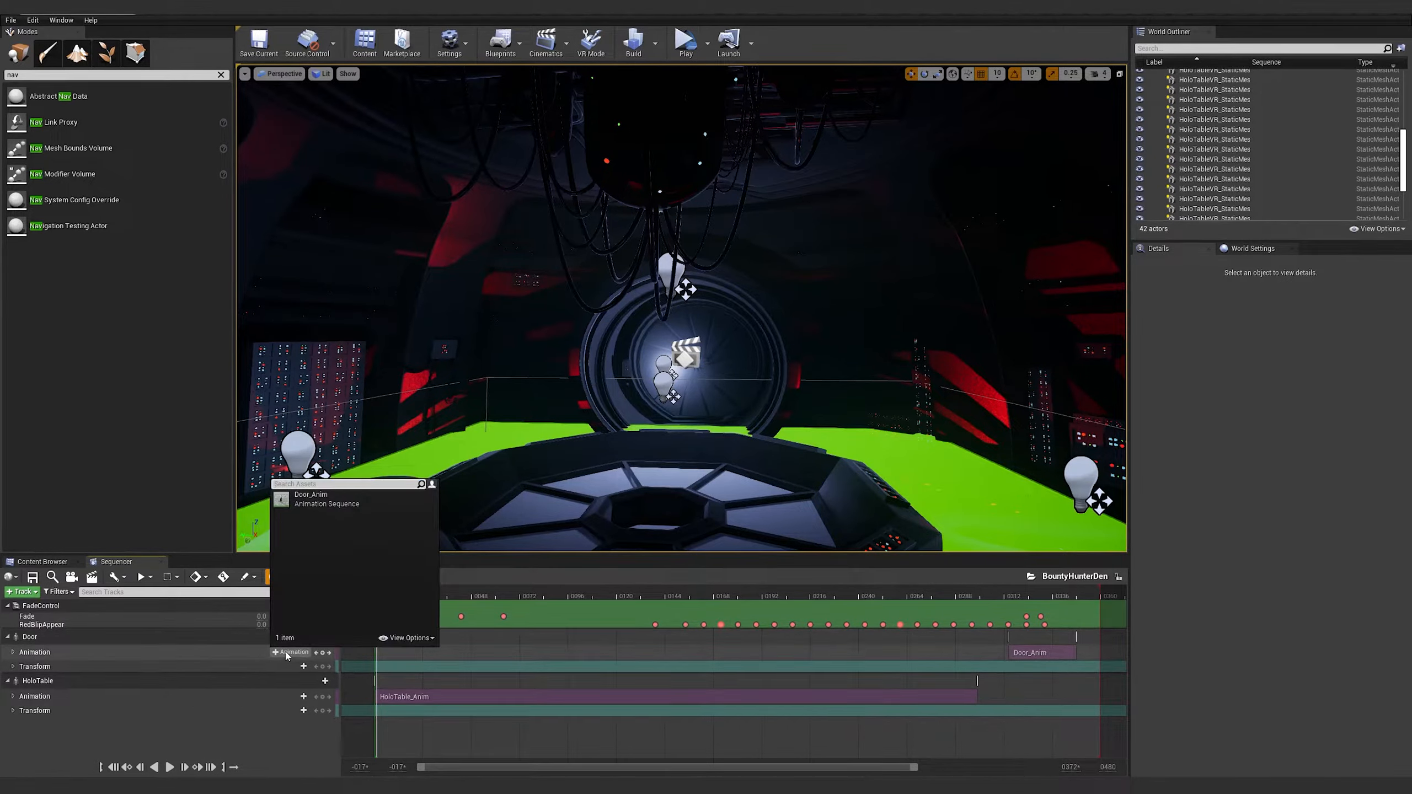
pyautogui.click(305, 496)
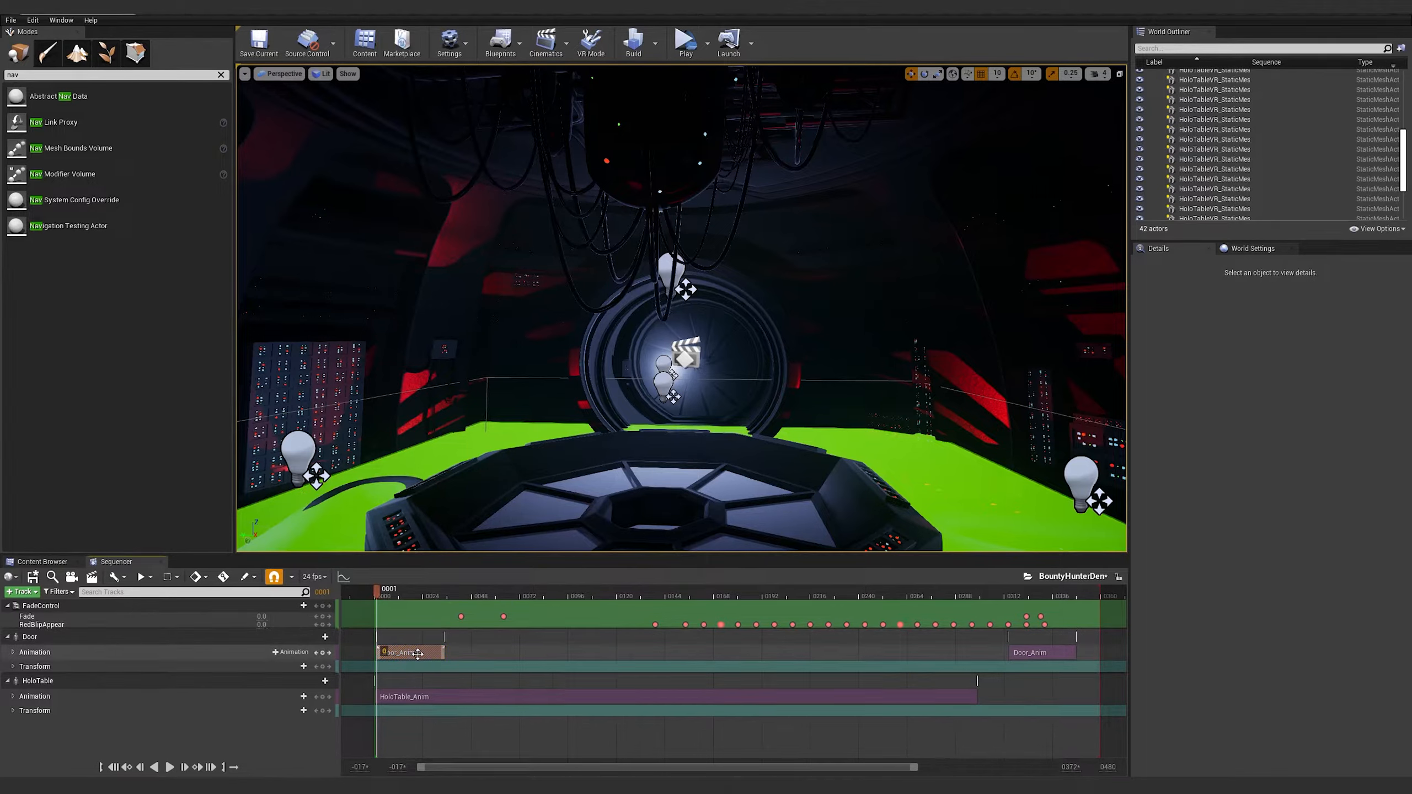
pyautogui.moveTo(444, 653); pyautogui.dragTo(375, 652)
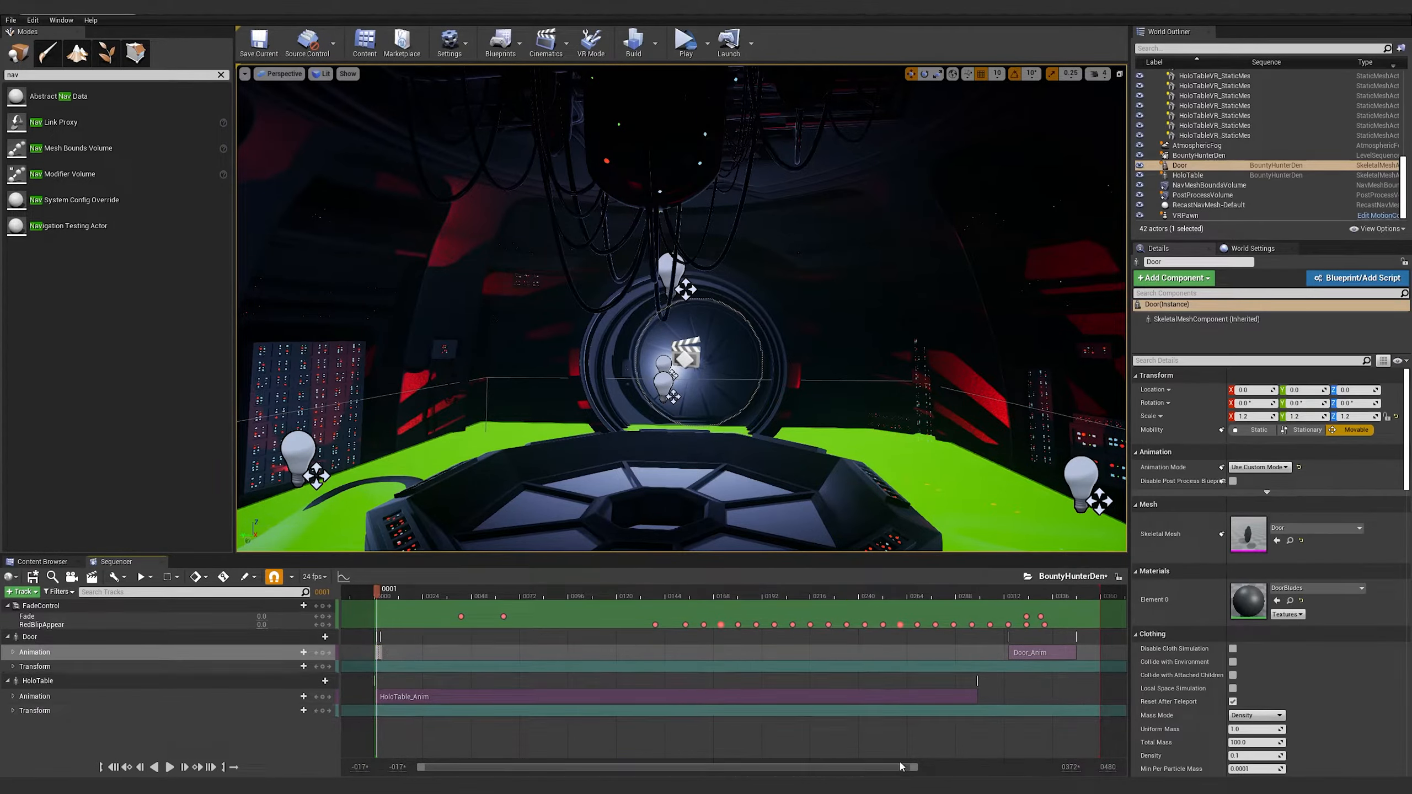
# Set the When Finished property of the short Door_Anim section to Keep State
pyautogui.moveTo(915, 767); pyautogui.dragTo(538, 767)
pyautogui.rightClick(508, 652)
pyautogui.moveTo(542, 447)
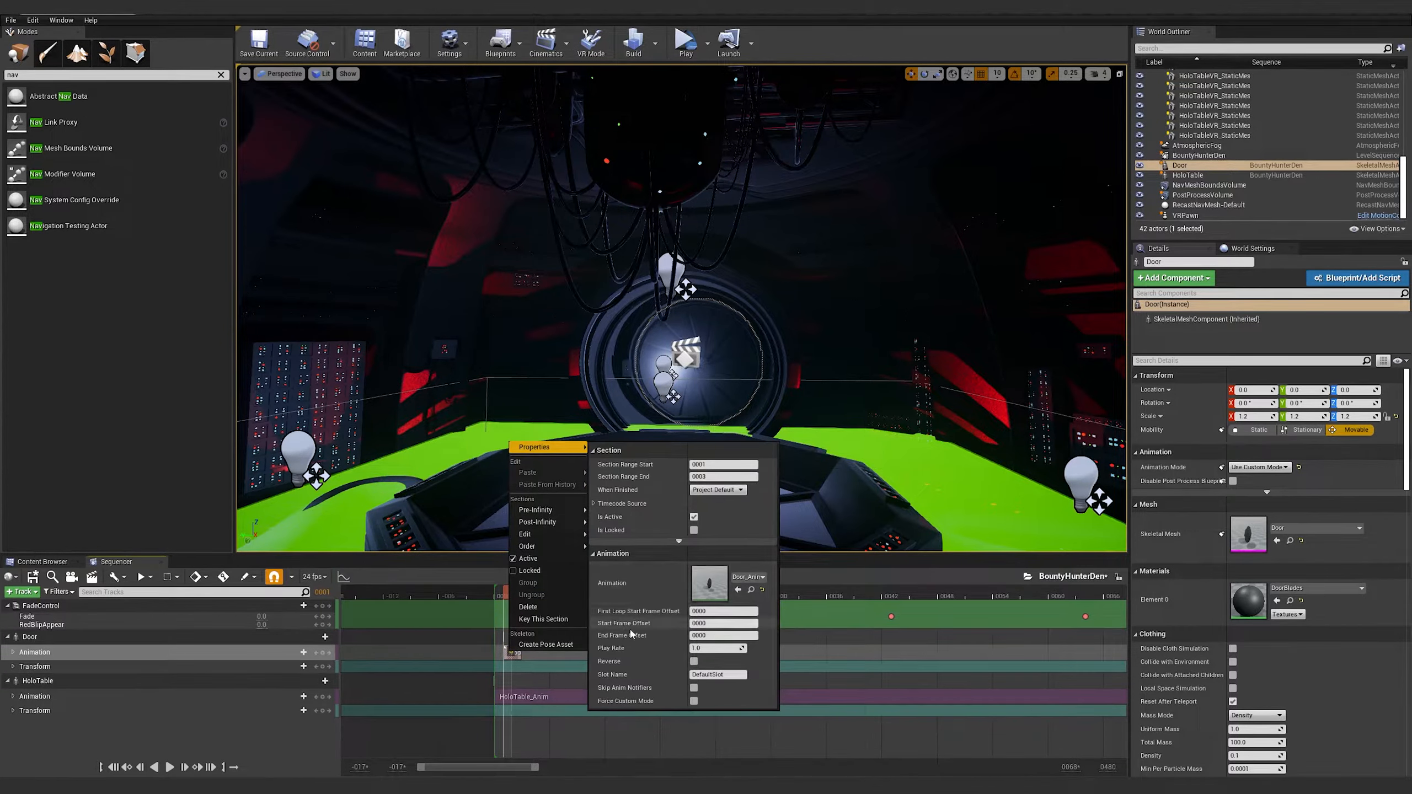
pyautogui.click(717, 489)
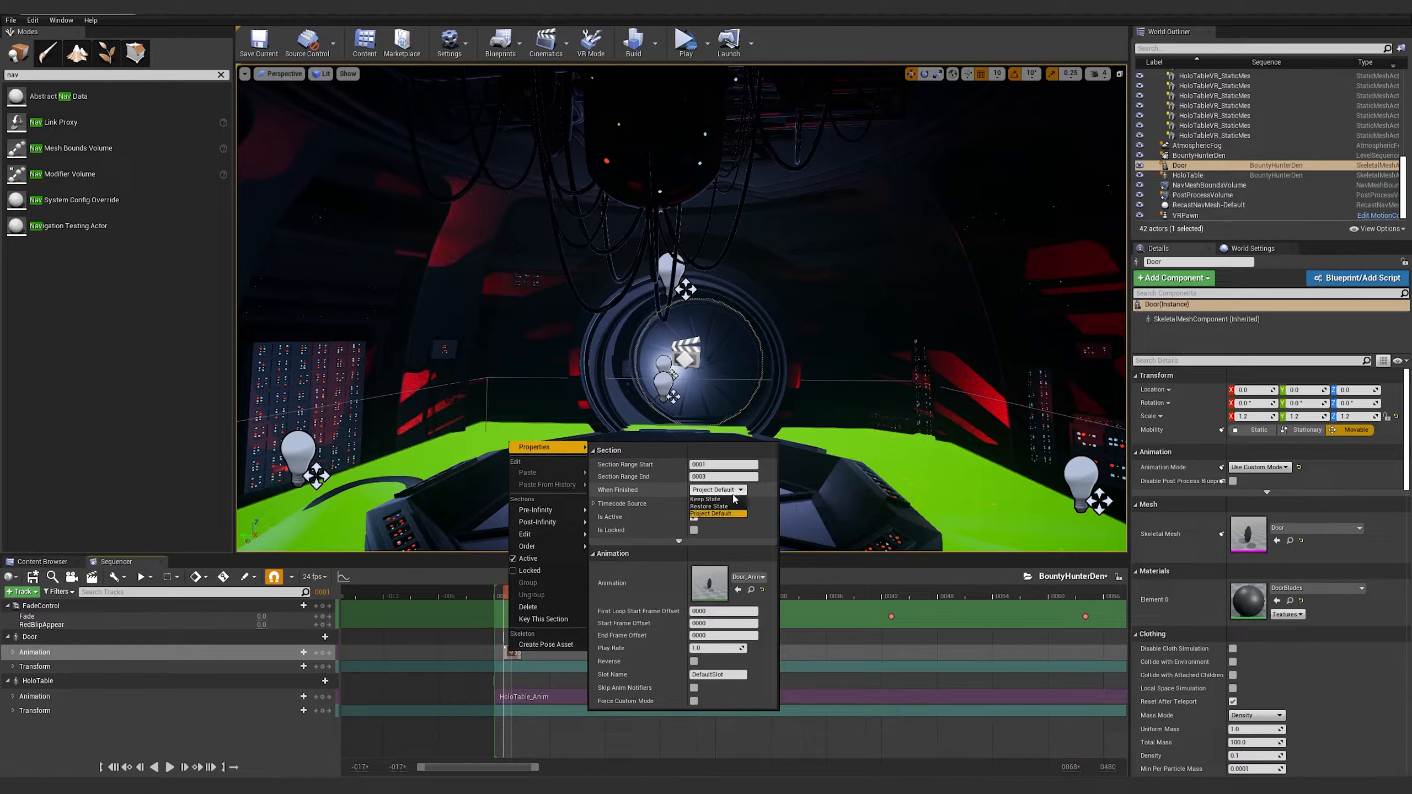
pyautogui.click(721, 500)
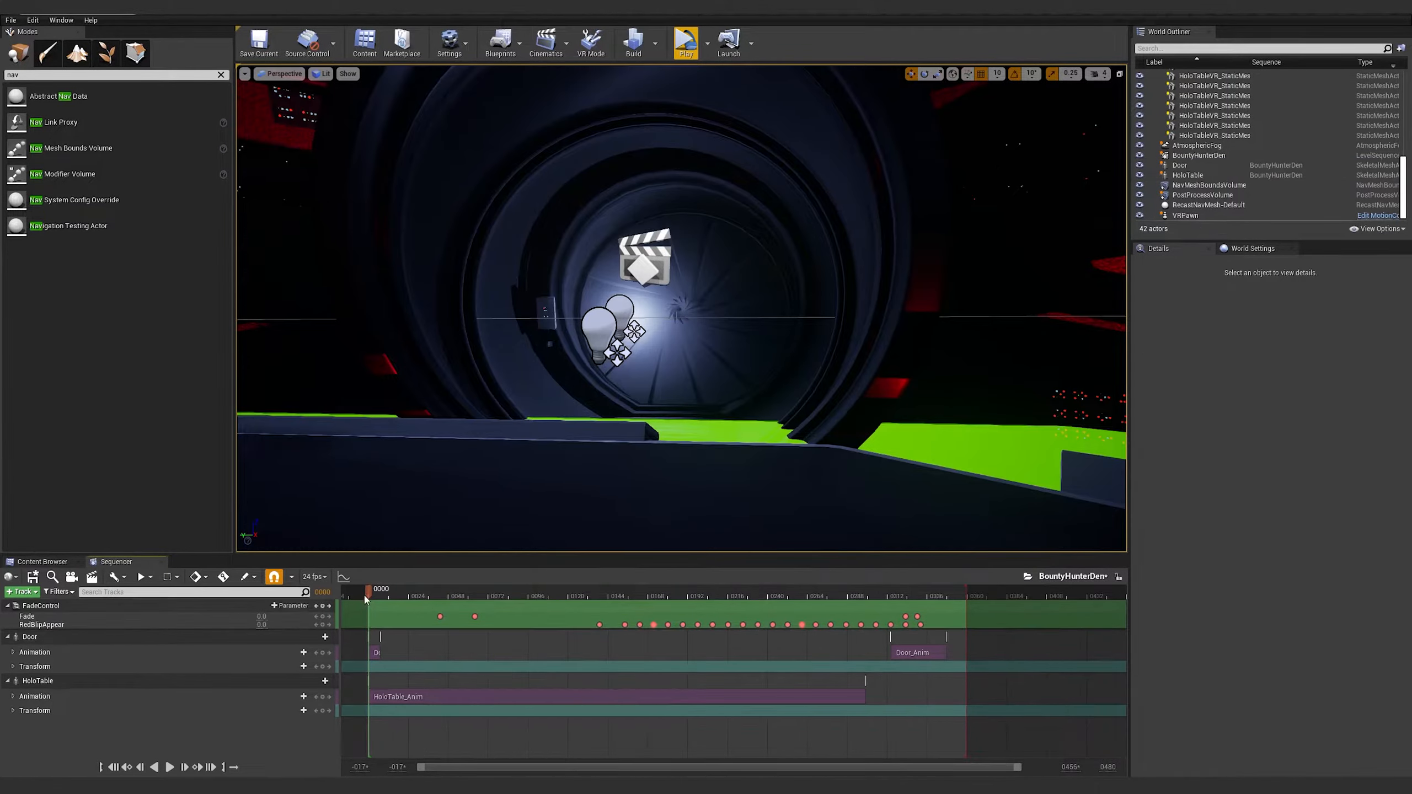
# Review the door animation by playing the sequence from the start and from around frame 313, and close the standalone game preview
pyautogui.click(375, 594)
pyautogui.moveTo(375, 596); pyautogui.dragTo(367, 595)
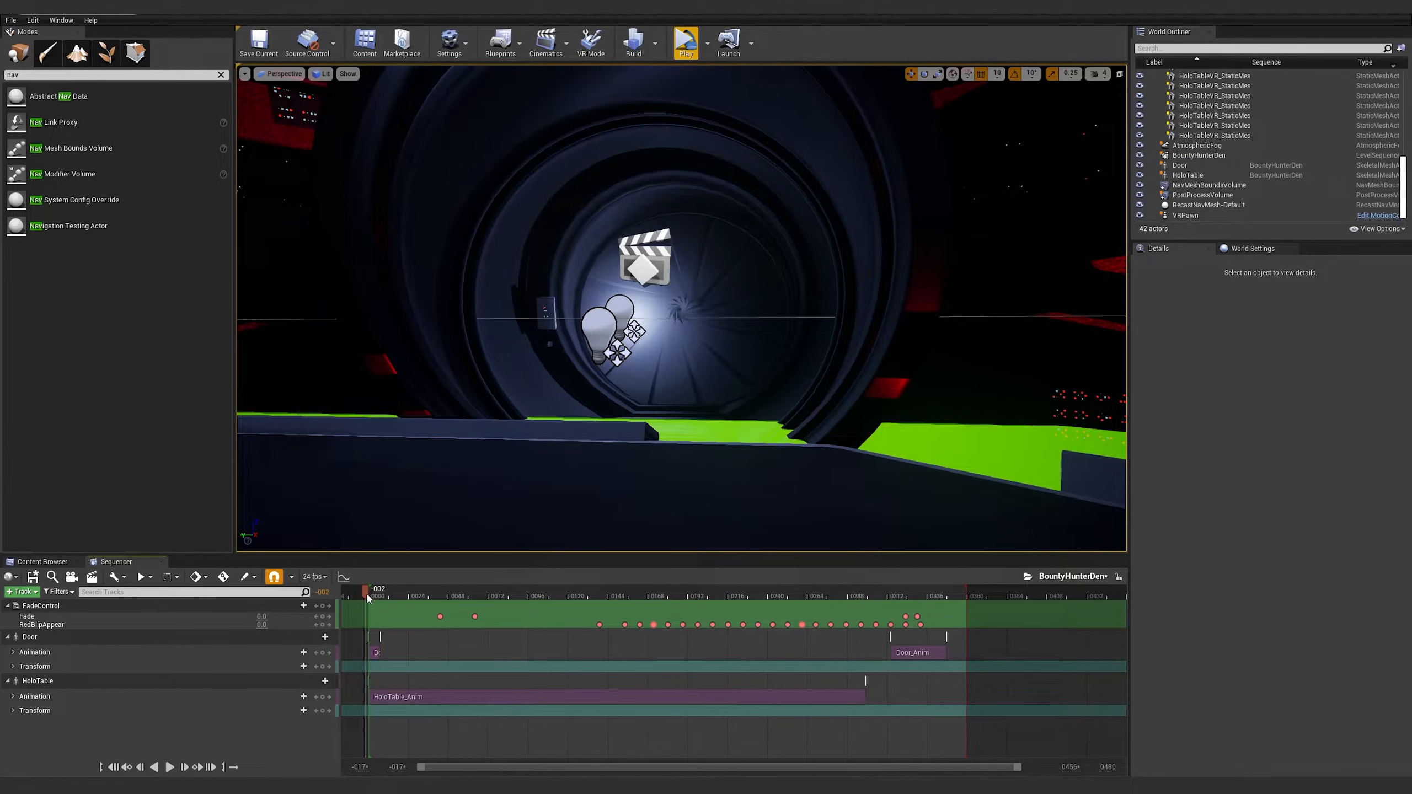
pyautogui.press('space')
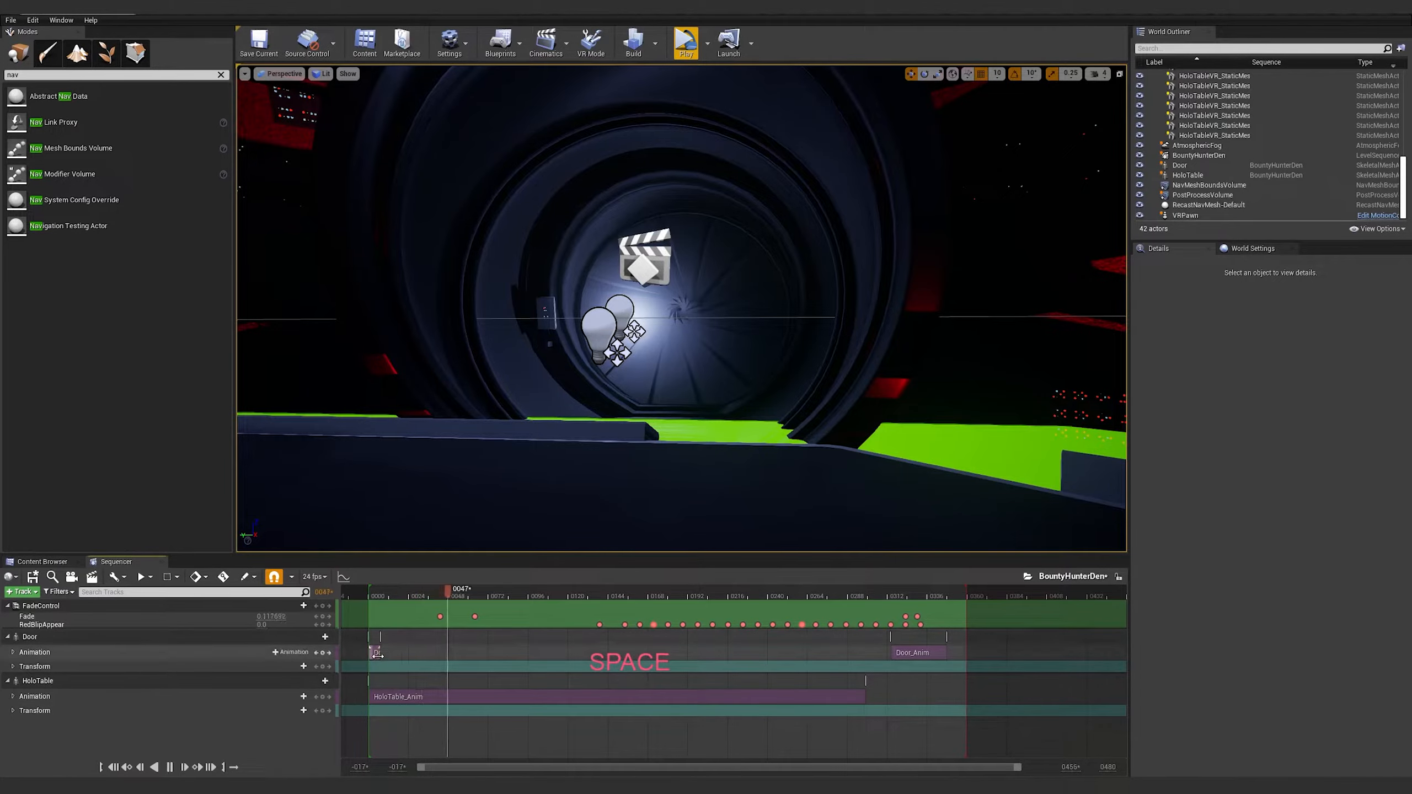
pyautogui.click(876, 596)
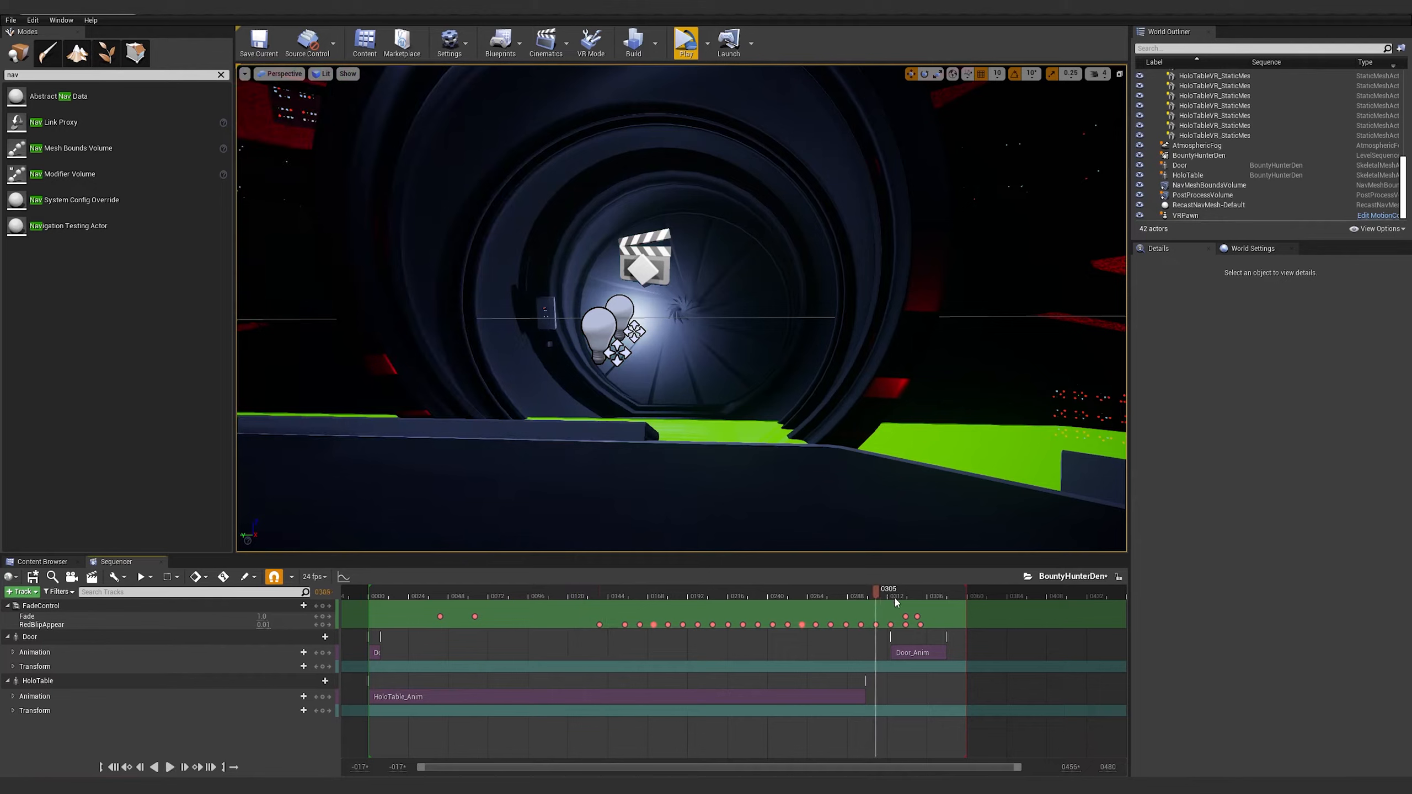
pyautogui.press('space')
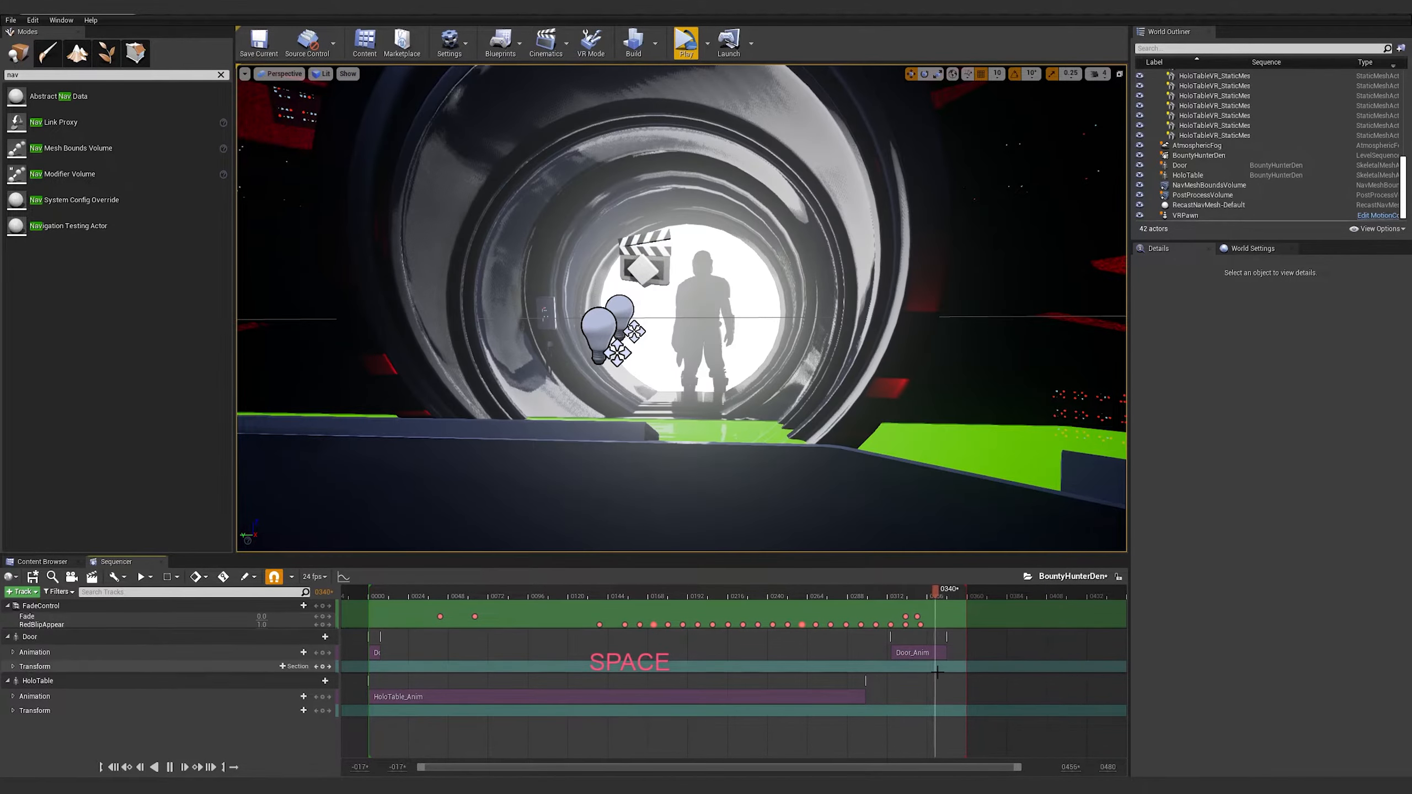
pyautogui.click(894, 596)
pyautogui.moveTo(895, 600); pyautogui.dragTo(889, 599)
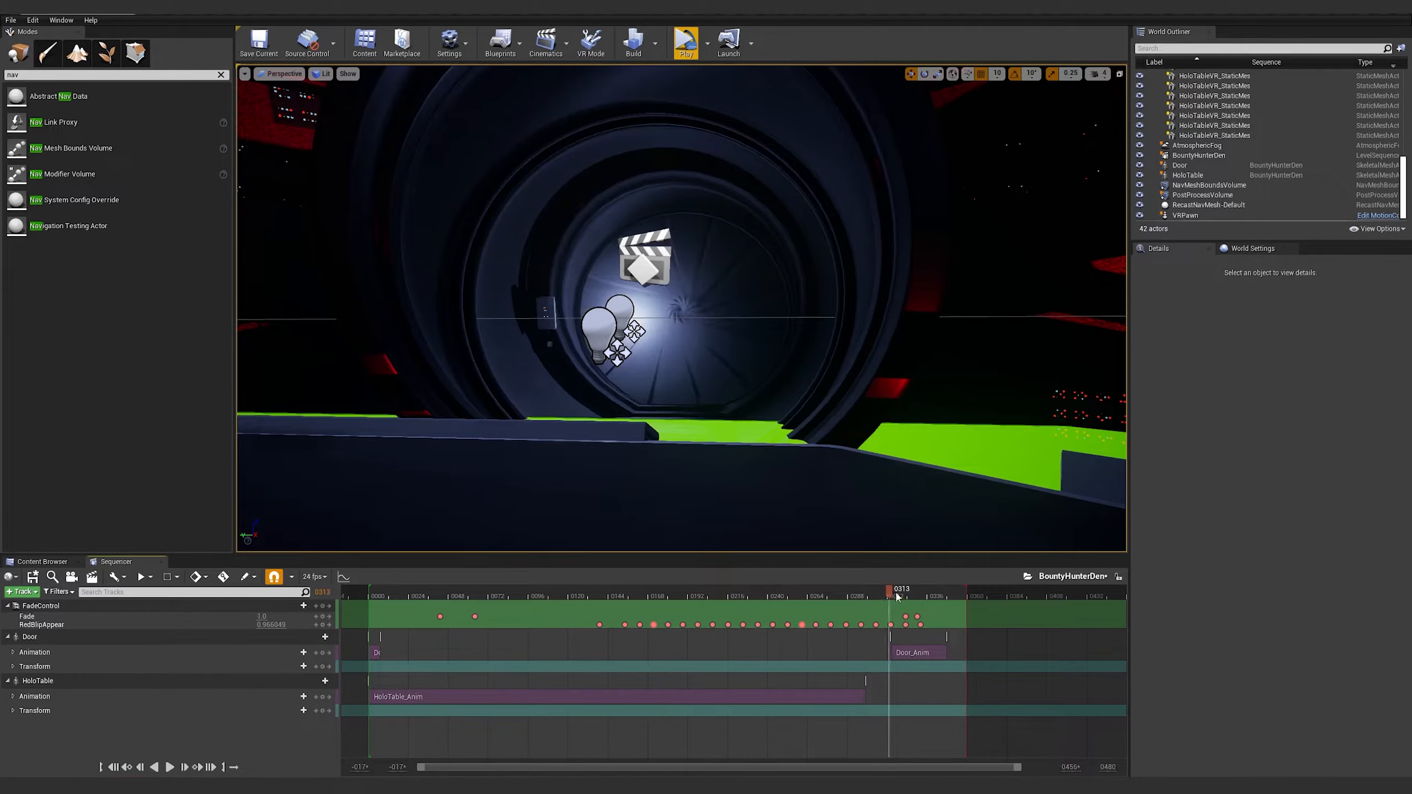
pyautogui.press('space')
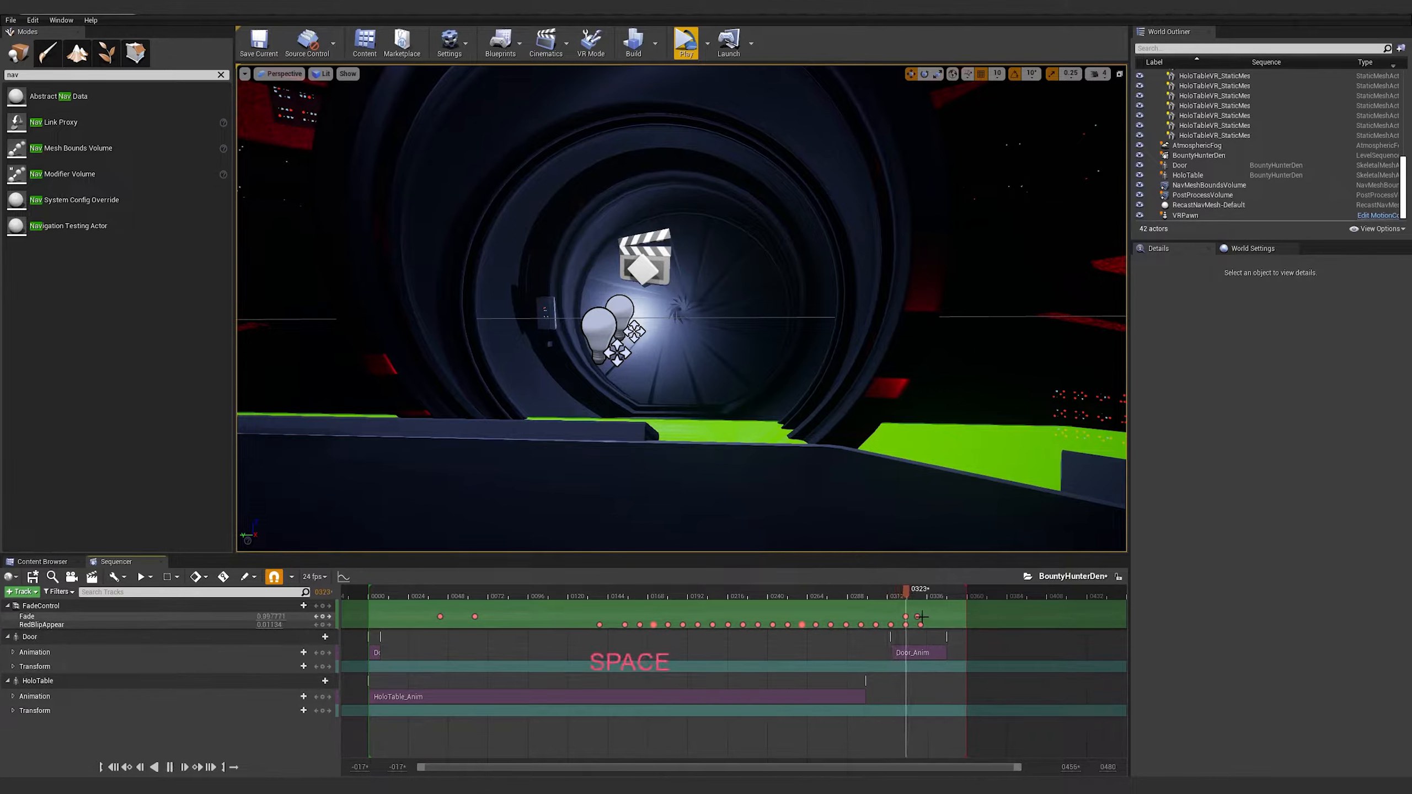
pyautogui.click(907, 654)
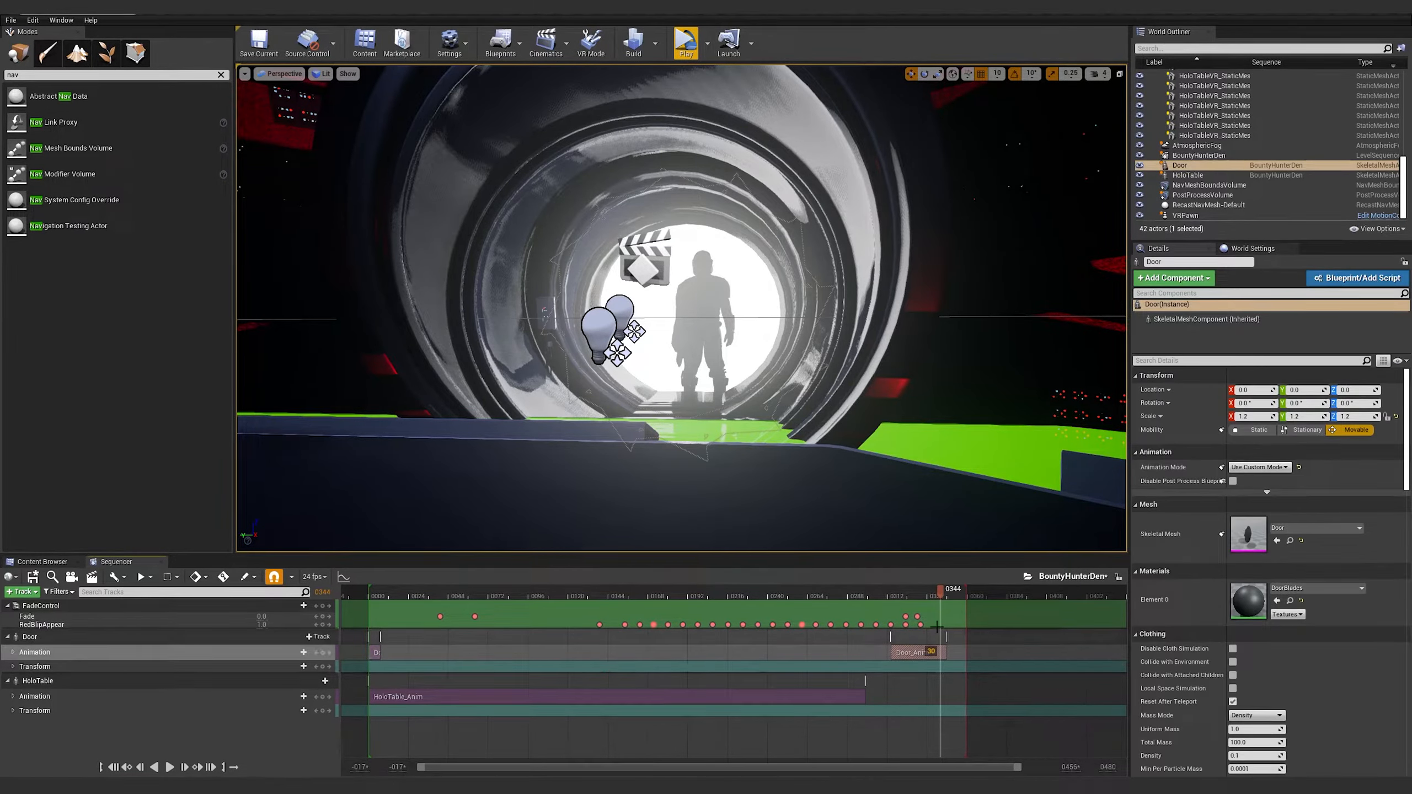
pyautogui.moveTo(939, 589); pyautogui.dragTo(891, 600)
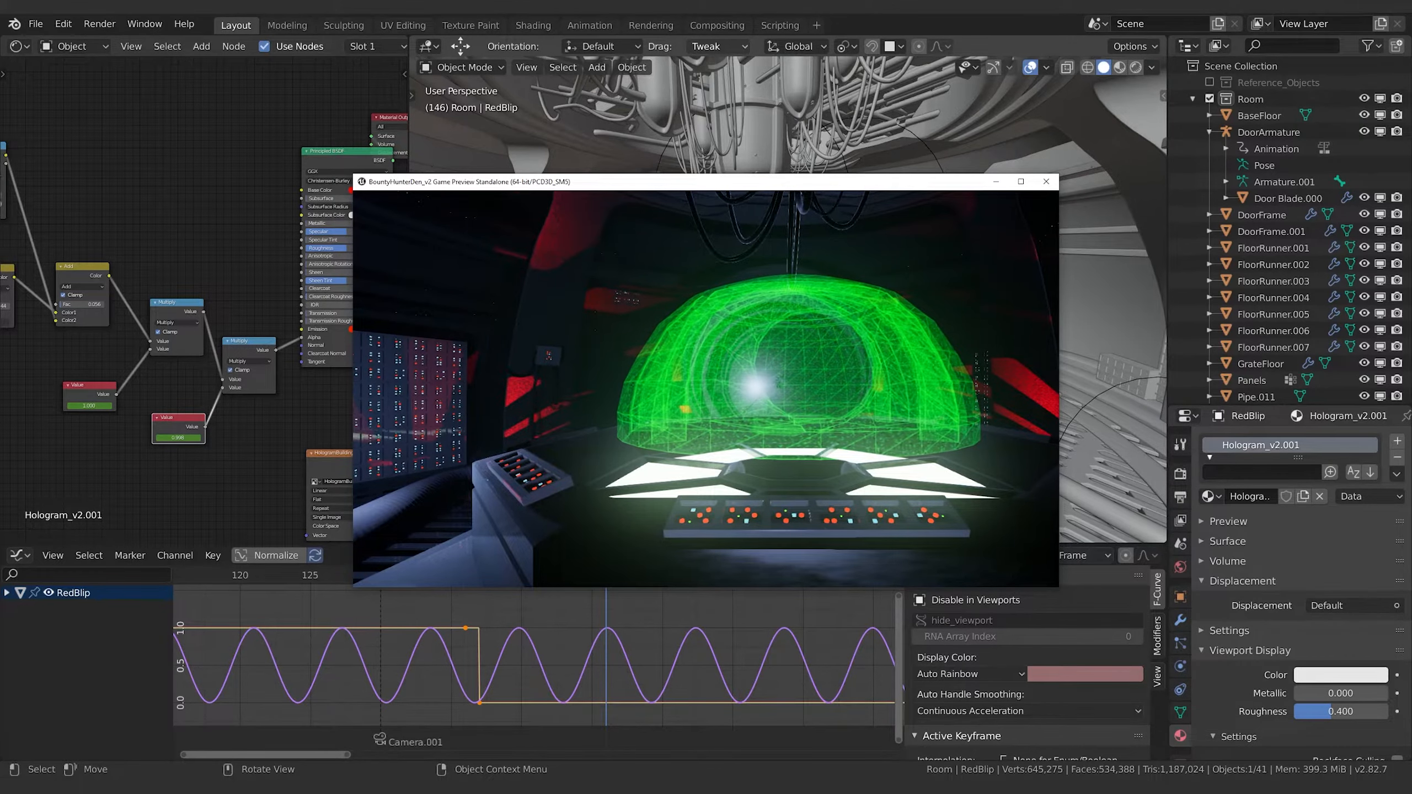
pyautogui.press('Escape')
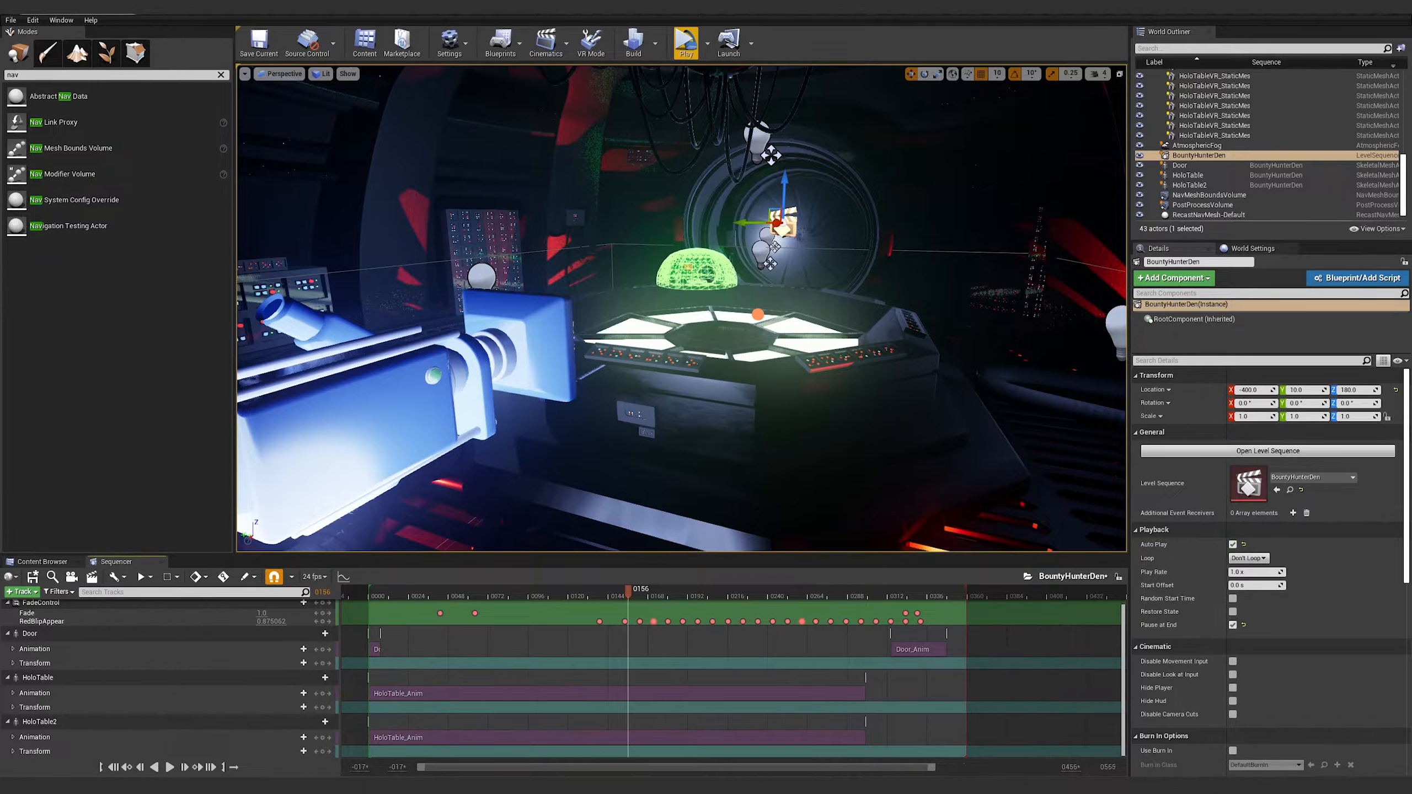
# Extend the sequence's timeline range to frame 2000 and stretch its playback end to near that frame
pyautogui.press('KP_0')
pyautogui.press('KP_2')
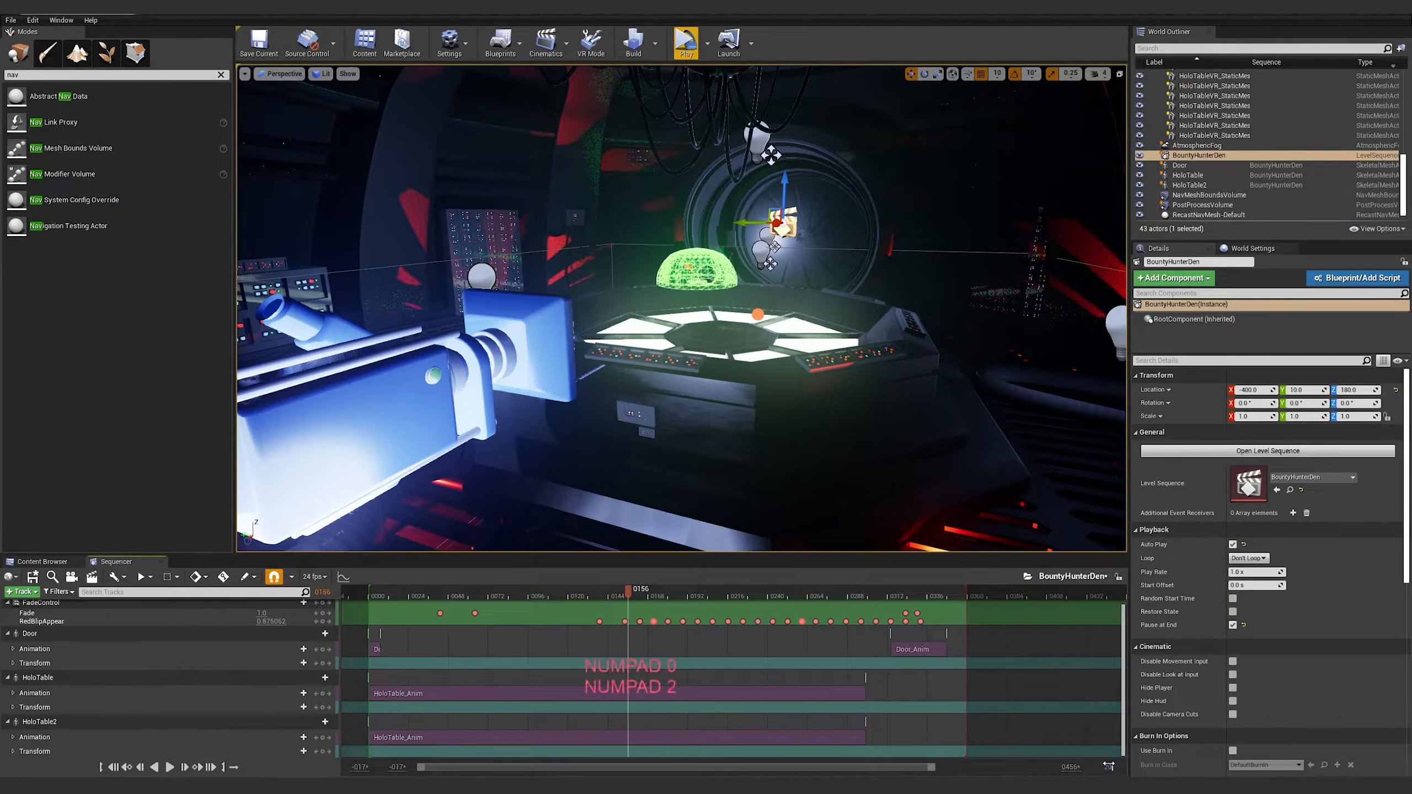
pyautogui.press('Return')
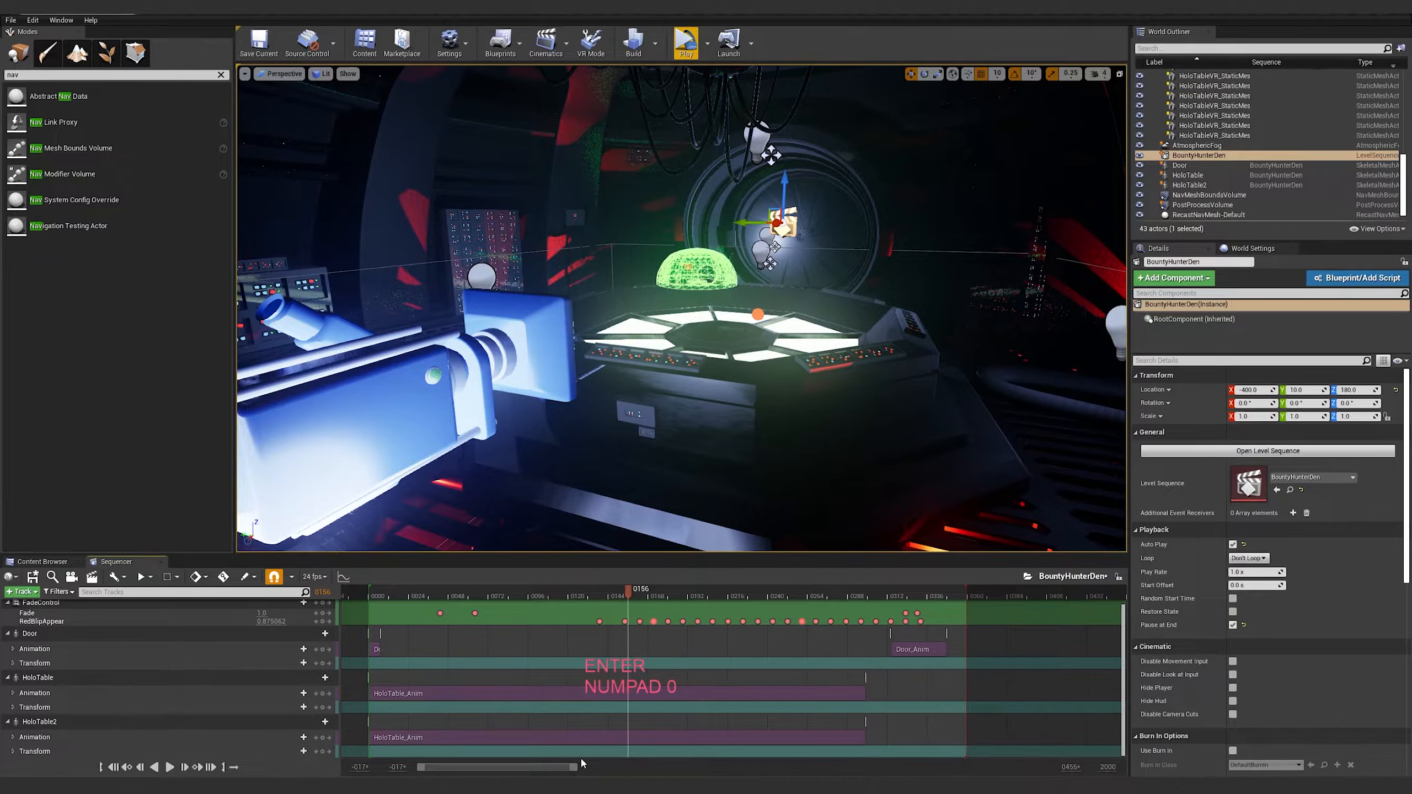
pyautogui.moveTo(571, 769); pyautogui.dragTo(872, 769)
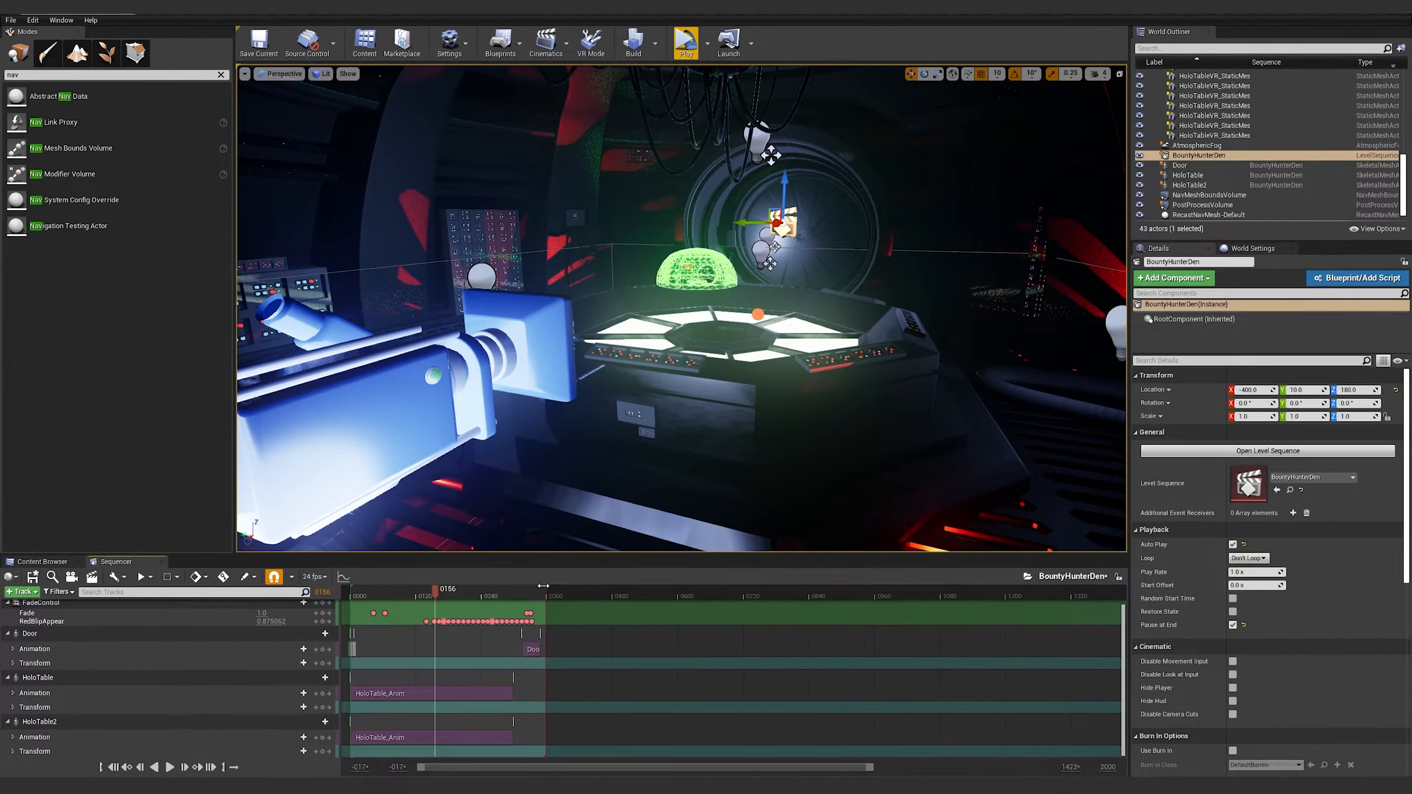
pyautogui.moveTo(665, 605); pyautogui.dragTo(1037, 618)
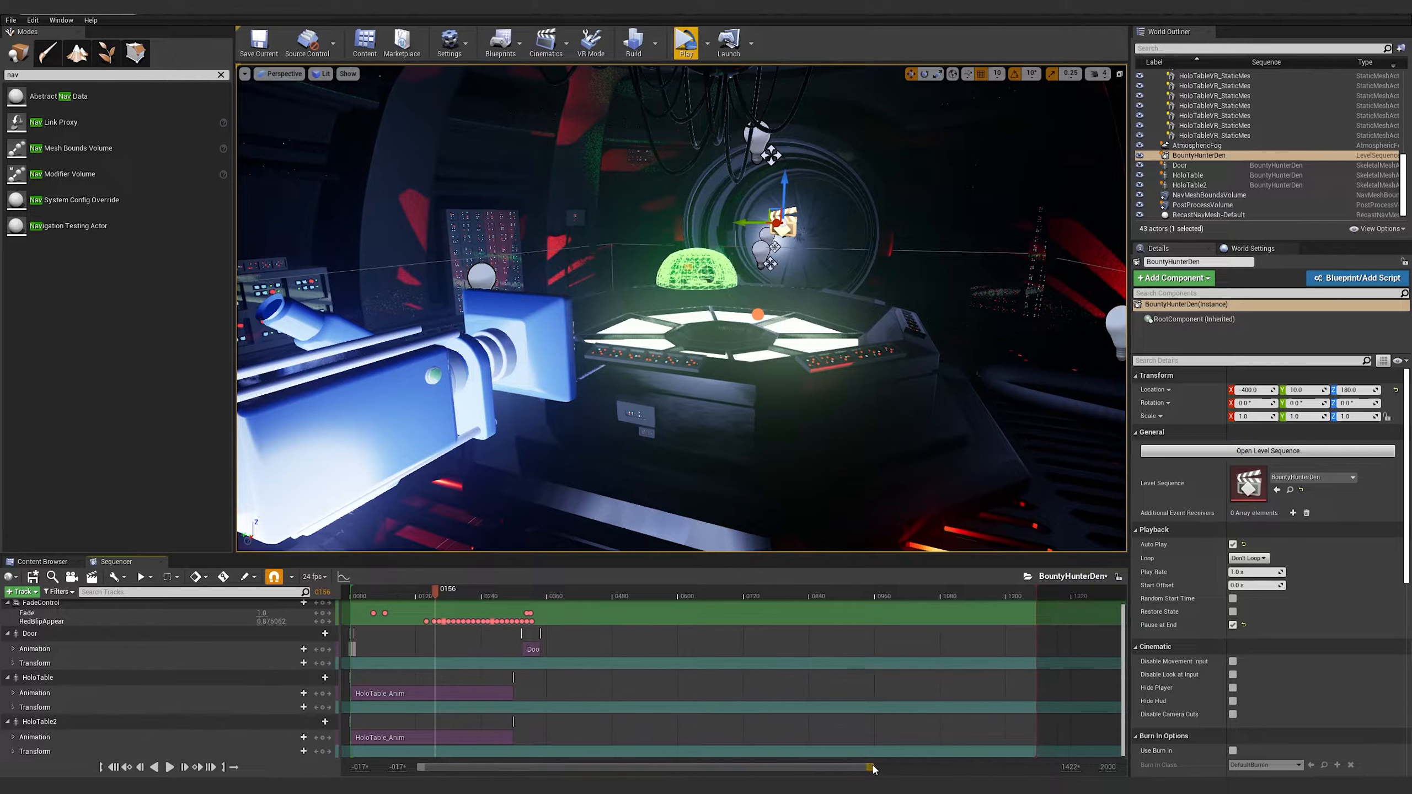
pyautogui.moveTo(873, 769); pyautogui.dragTo(1051, 770)
pyautogui.moveTo(836, 604); pyautogui.dragTo(1213, 594)
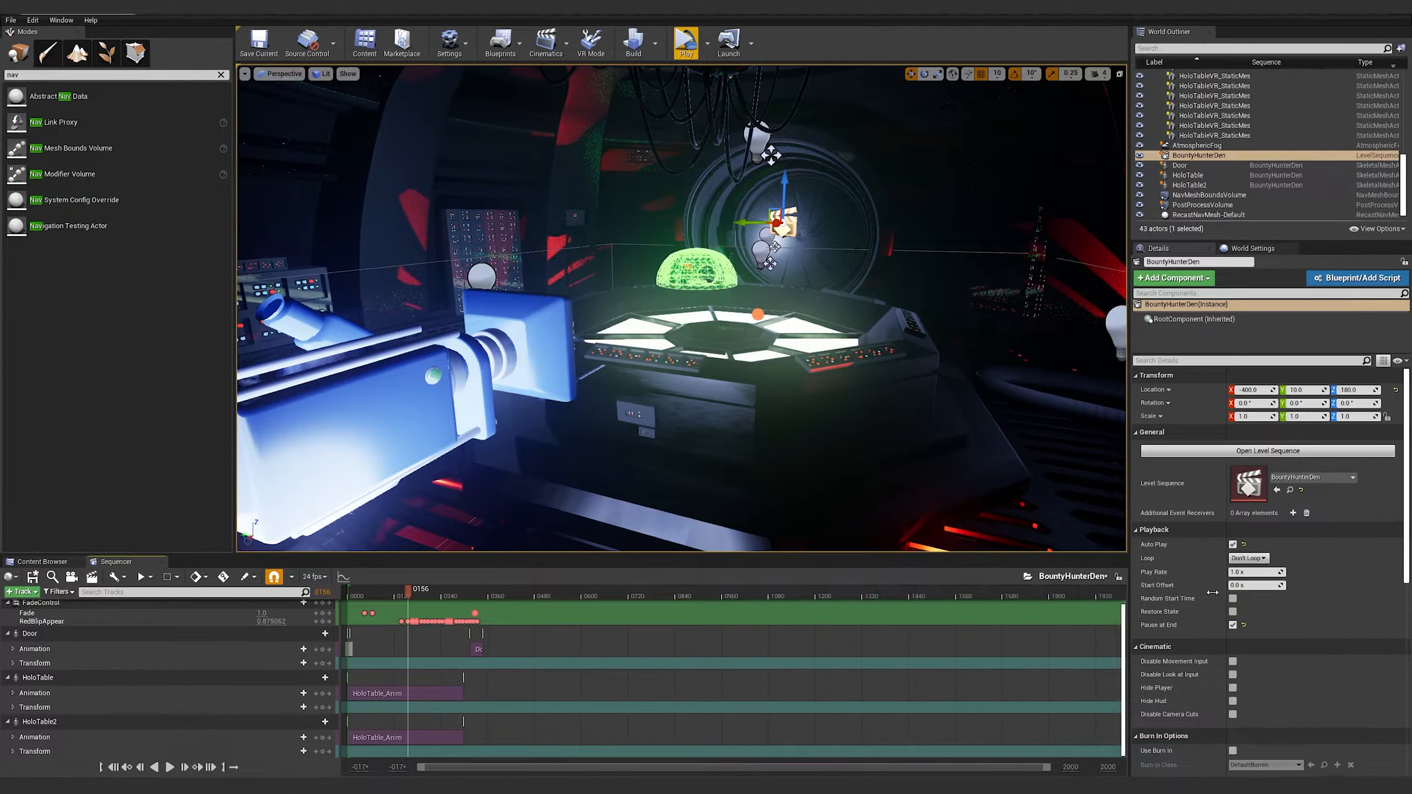
# Undo the last section move, and shift the Door, HoloTable and HoloTable2 animation sections together with the FadeControl keys towards the timeline's end
pyautogui.hotkey('ctrl', 'z')
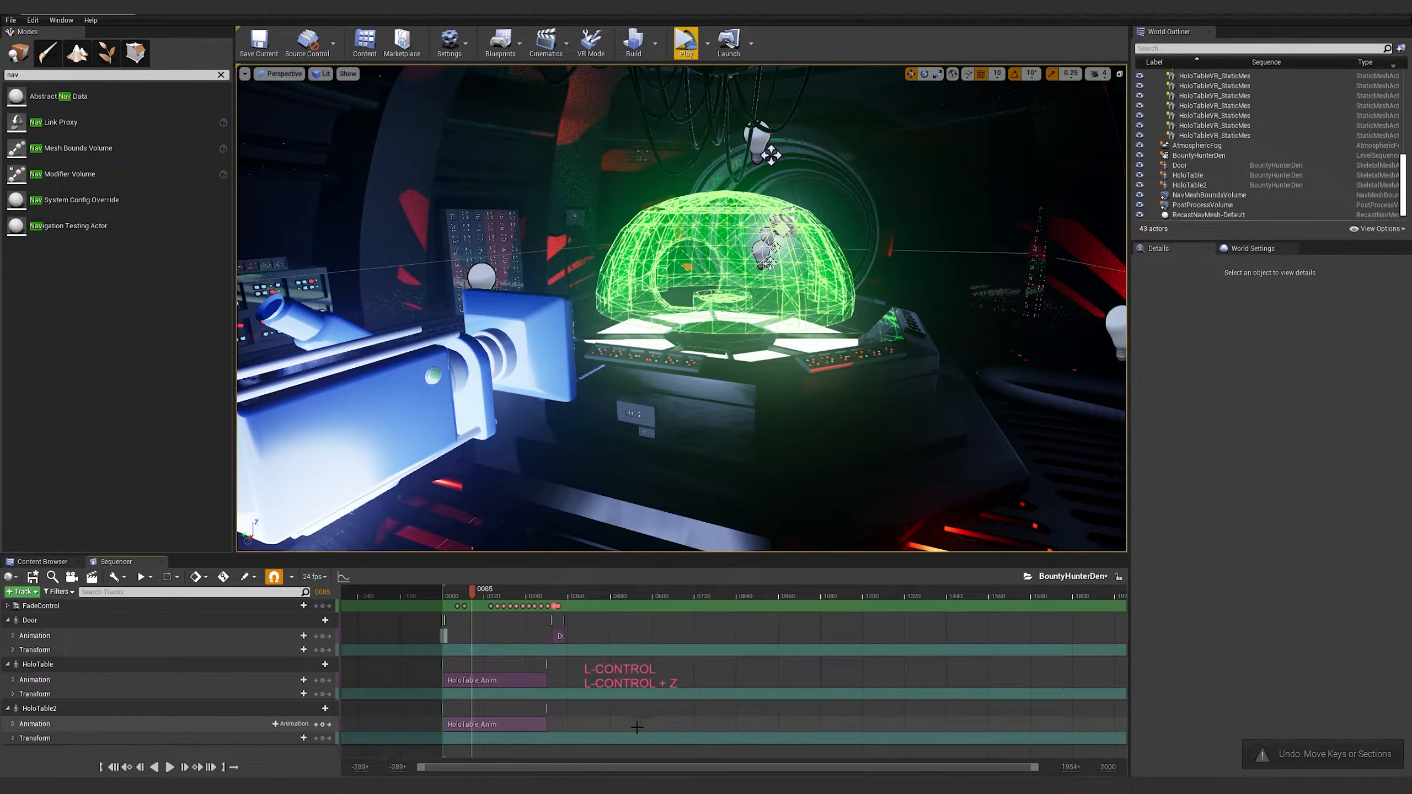
pyautogui.click(517, 725)
pyautogui.keyDown('shift'); pyautogui.click(526, 683); pyautogui.keyUp('shift')
pyautogui.keyDown('shift'); pyautogui.click(557, 638); pyautogui.keyUp('shift')
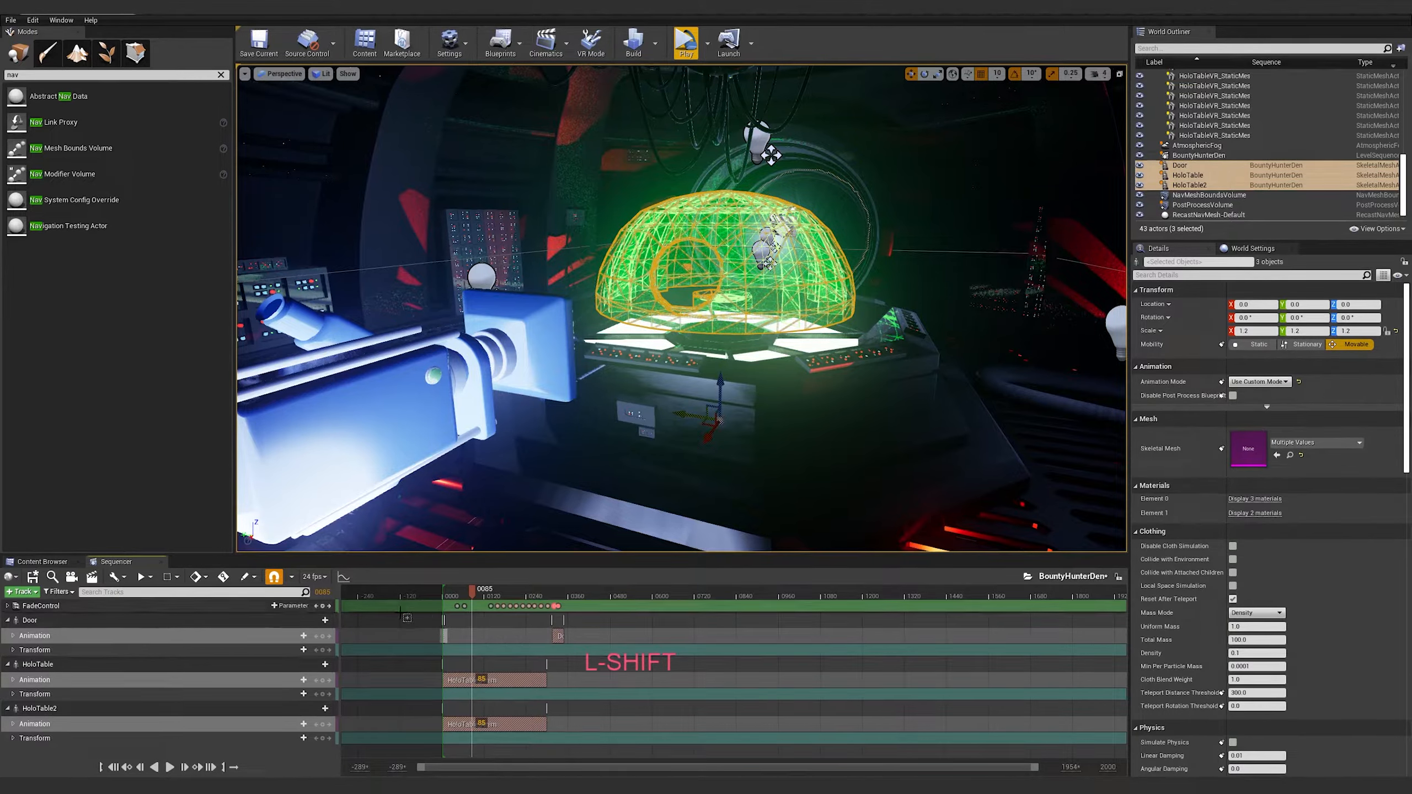
pyautogui.keyDown('shift'); pyautogui.click(558, 606); pyautogui.keyUp('shift')
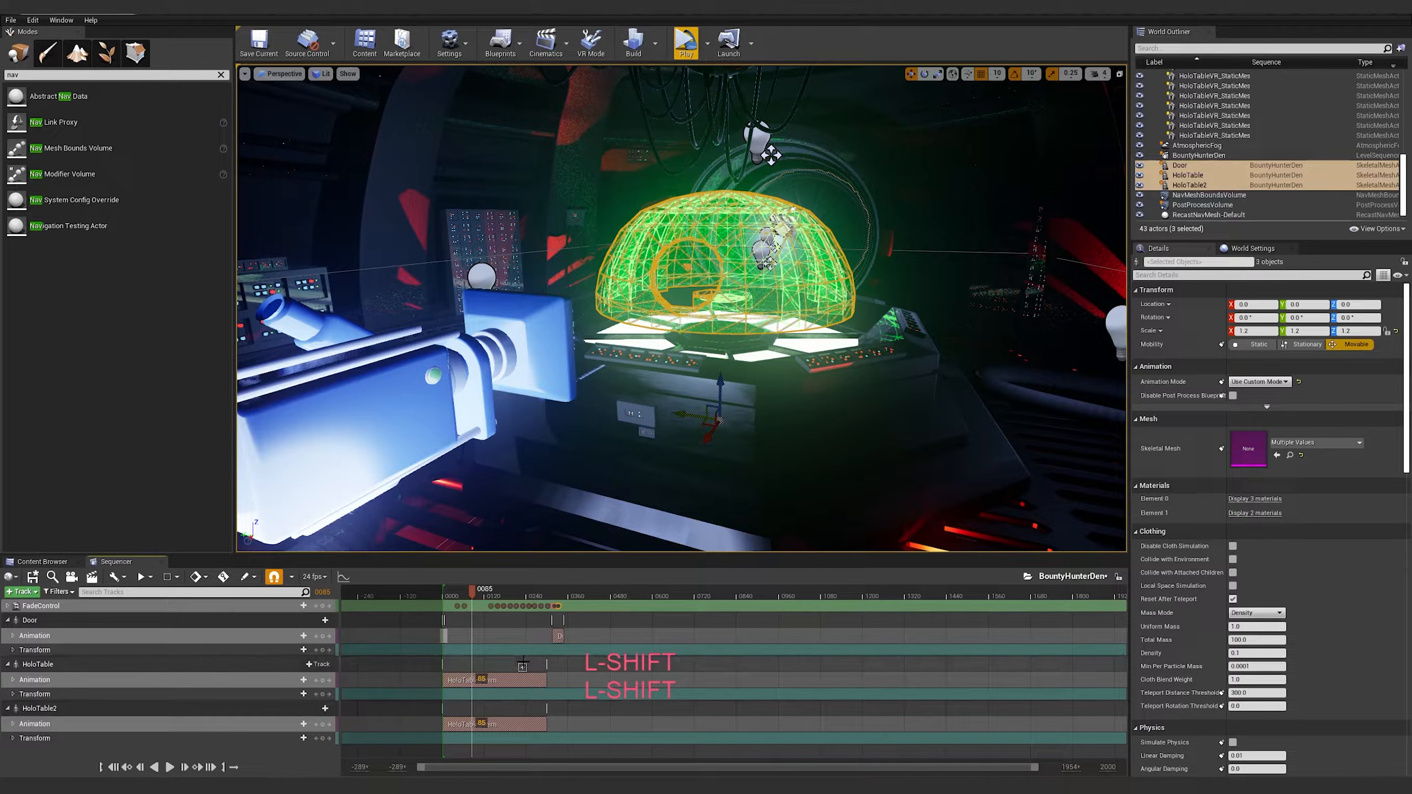
pyautogui.moveTo(506, 683); pyautogui.dragTo(884, 691)
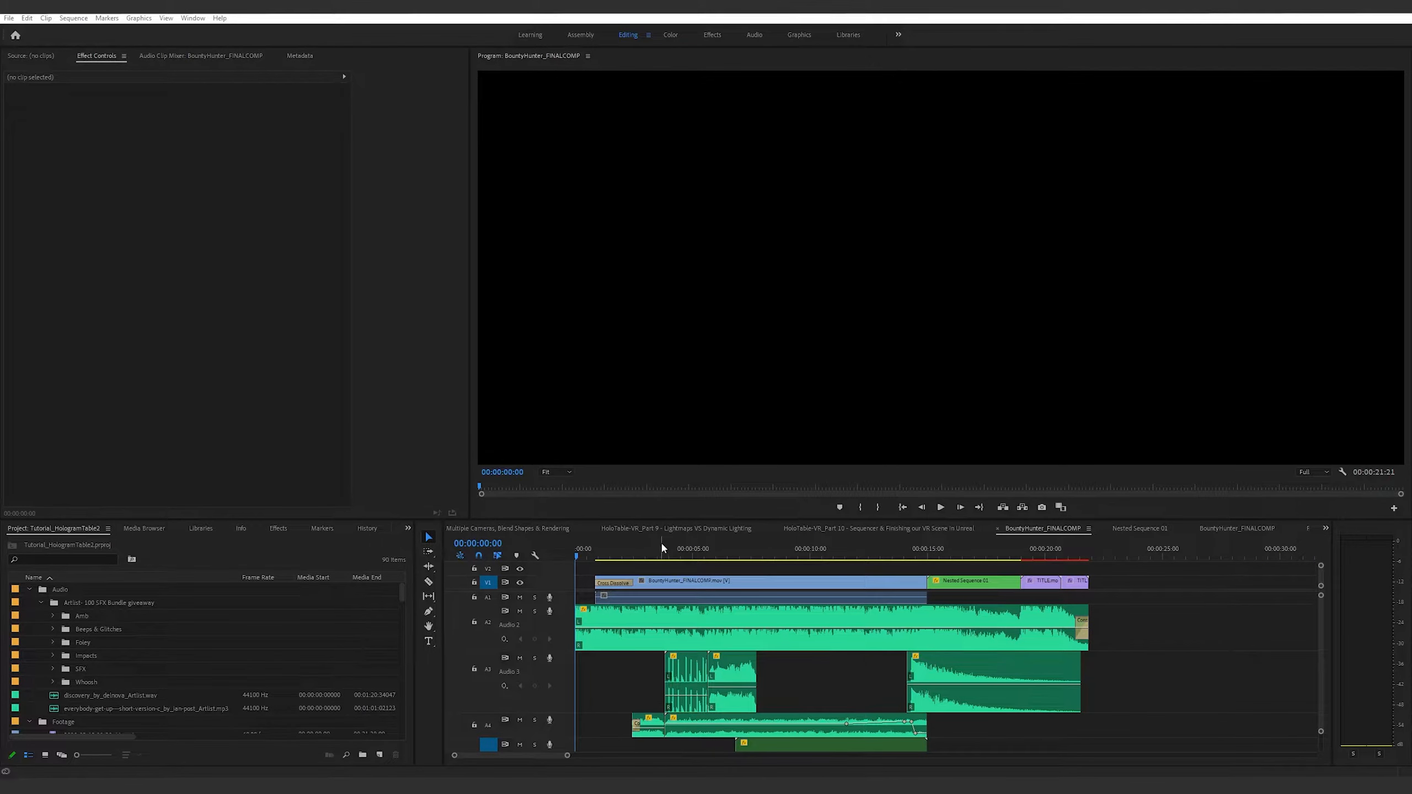
# Switch to Premiere Pro and play the BountyHunter_FINALCOMP sequence from near its start to review the sound effects and music
pyautogui.click(662, 548)
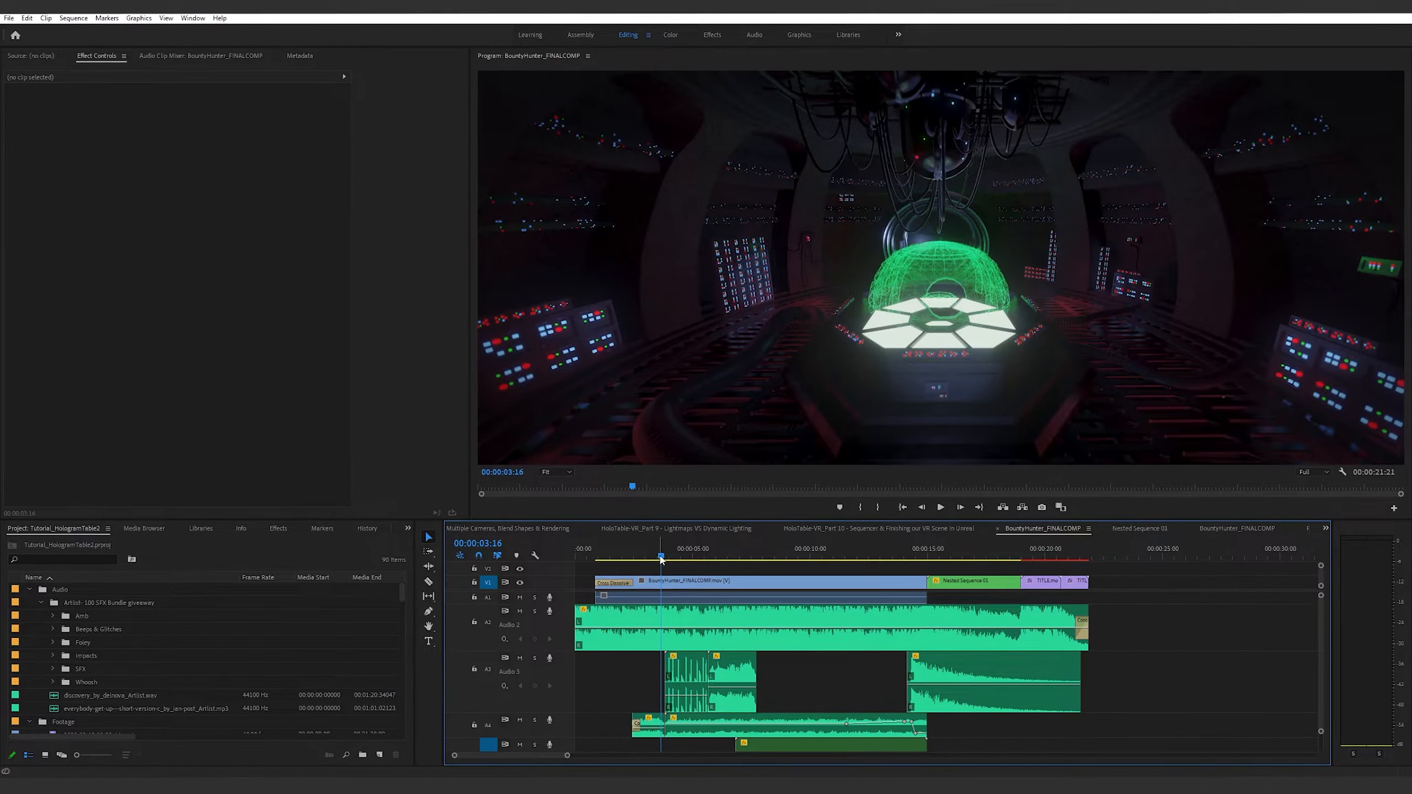
pyautogui.moveTo(661, 559); pyautogui.dragTo(584, 556)
pyautogui.press('space')
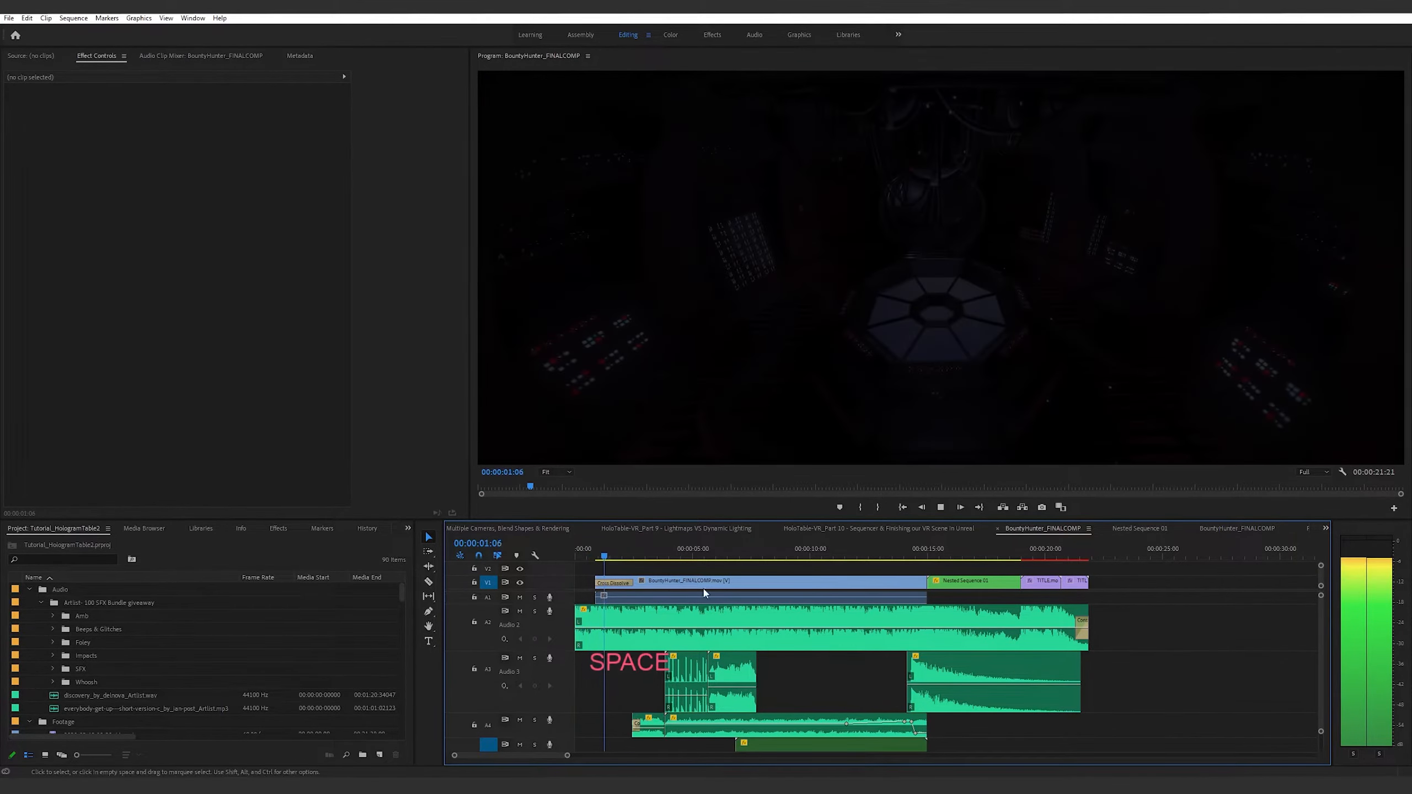
pyautogui.press('space')
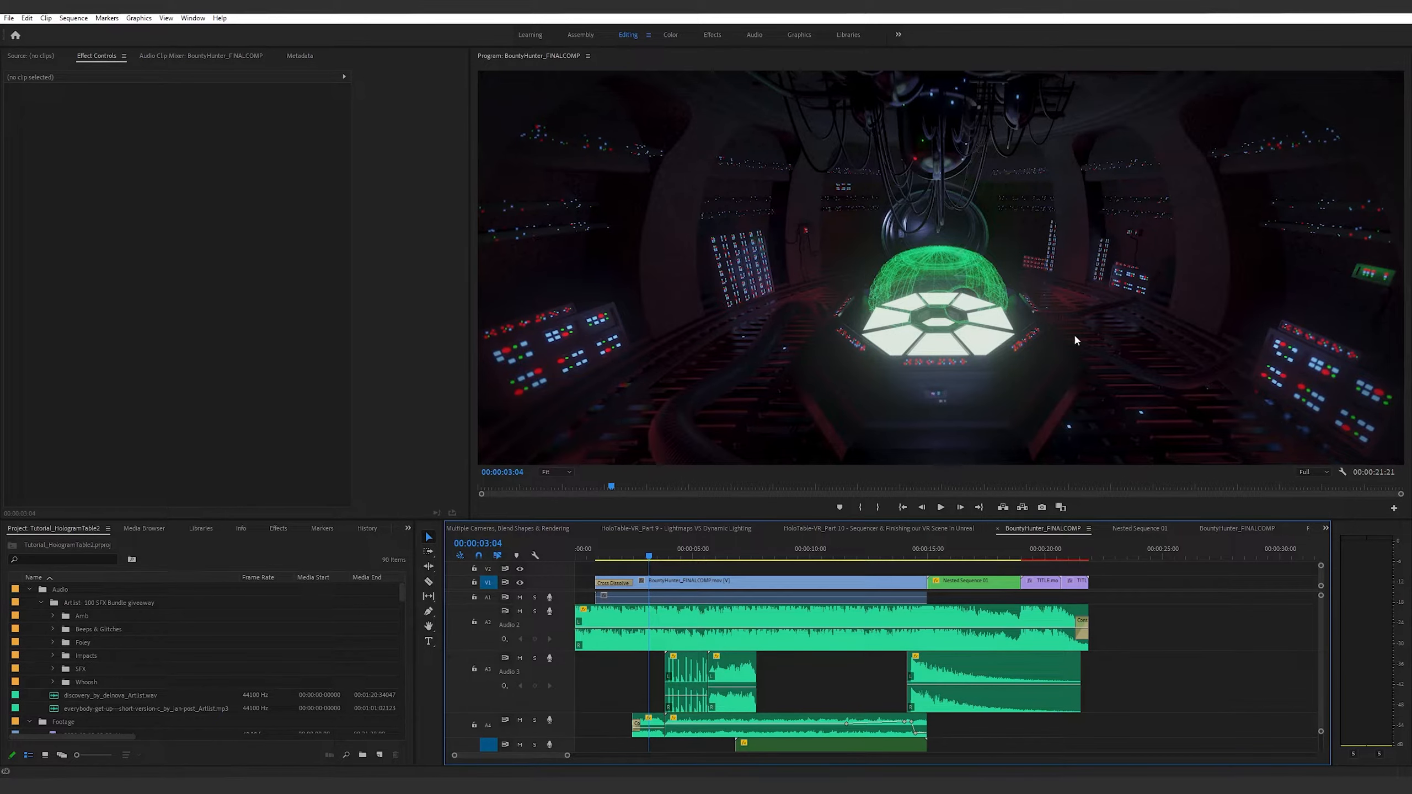
# Mute the music on the Audio 2 track and play the sequence from 00:00:01:00 to hear only the sound effects
pyautogui.click(520, 611)
pyautogui.moveTo(651, 556); pyautogui.dragTo(598, 558)
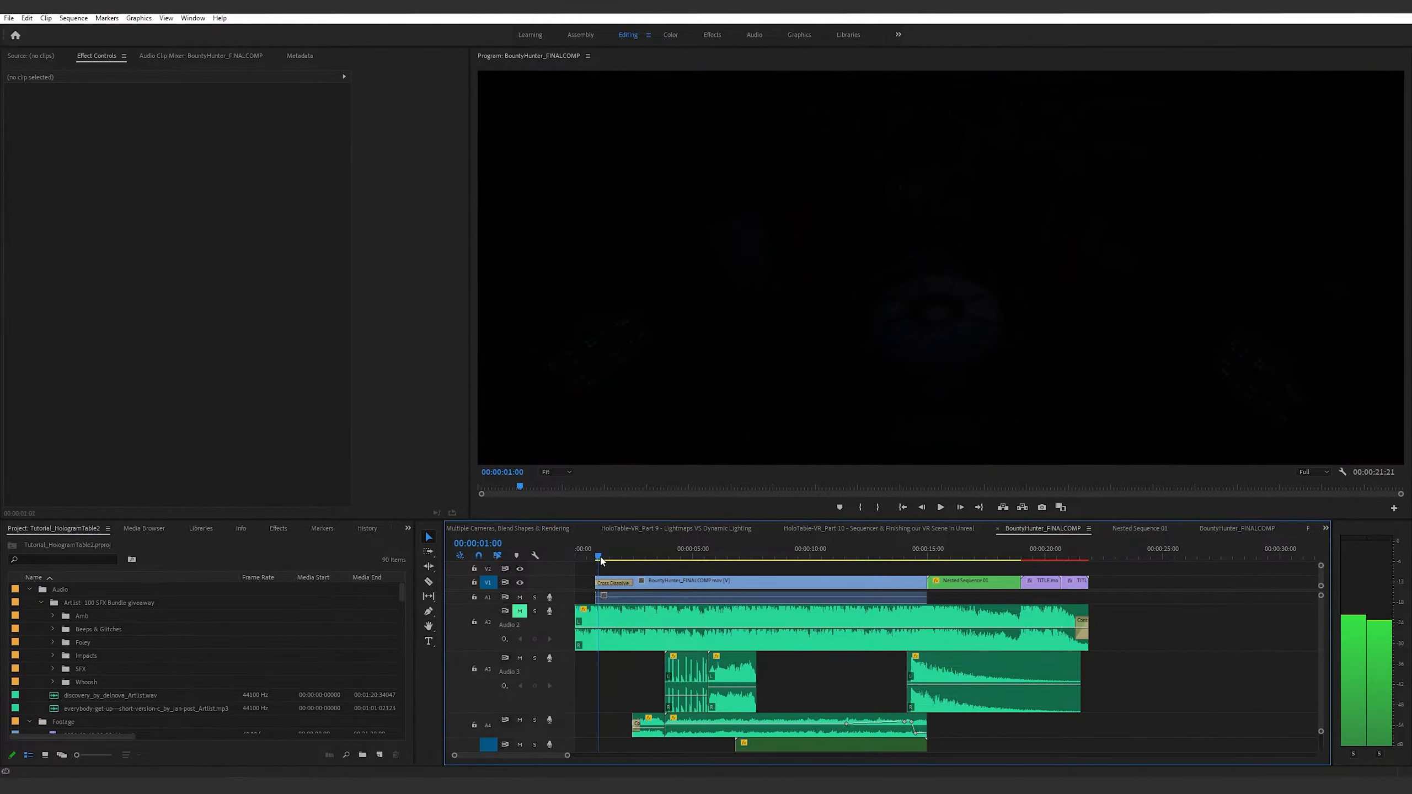
pyautogui.press('space')
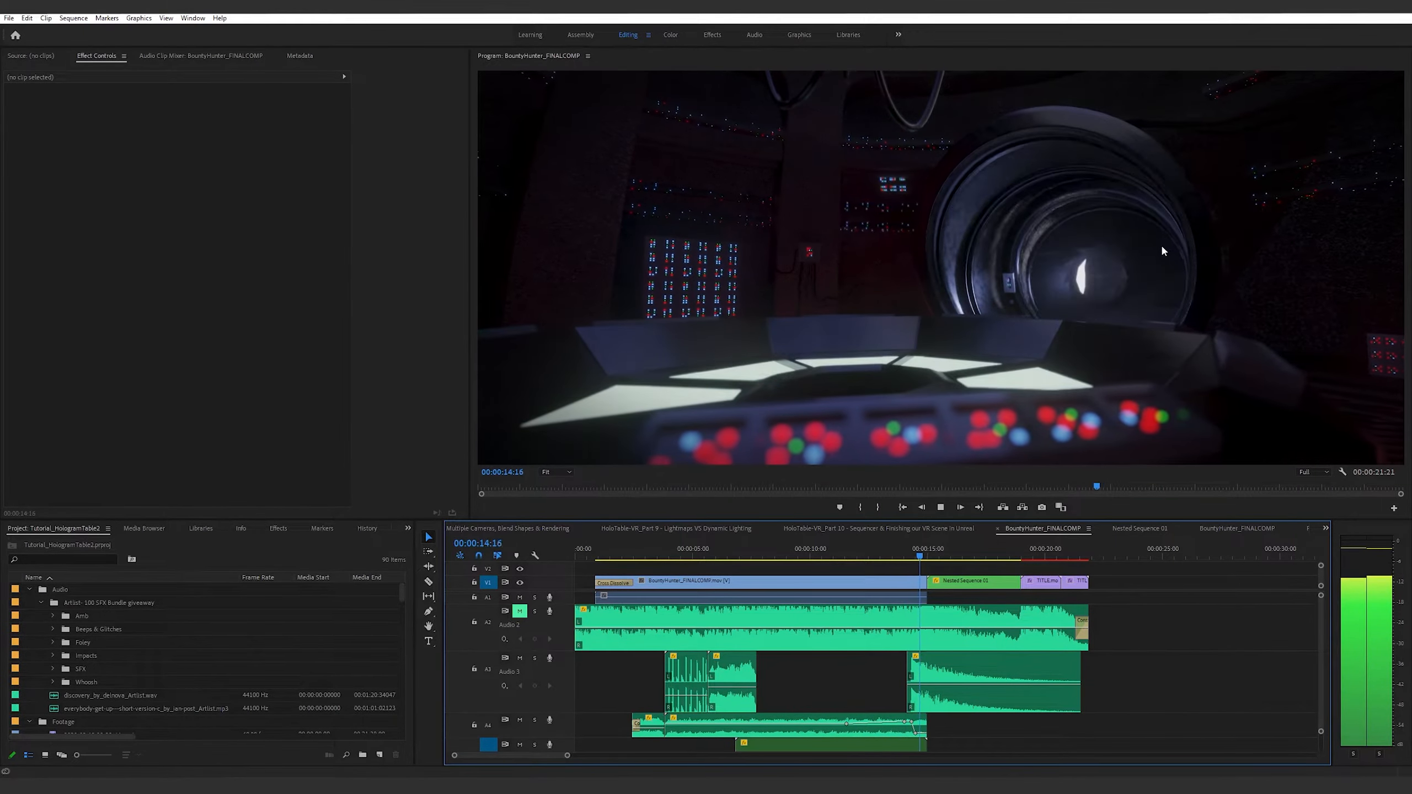
pyautogui.press('space')
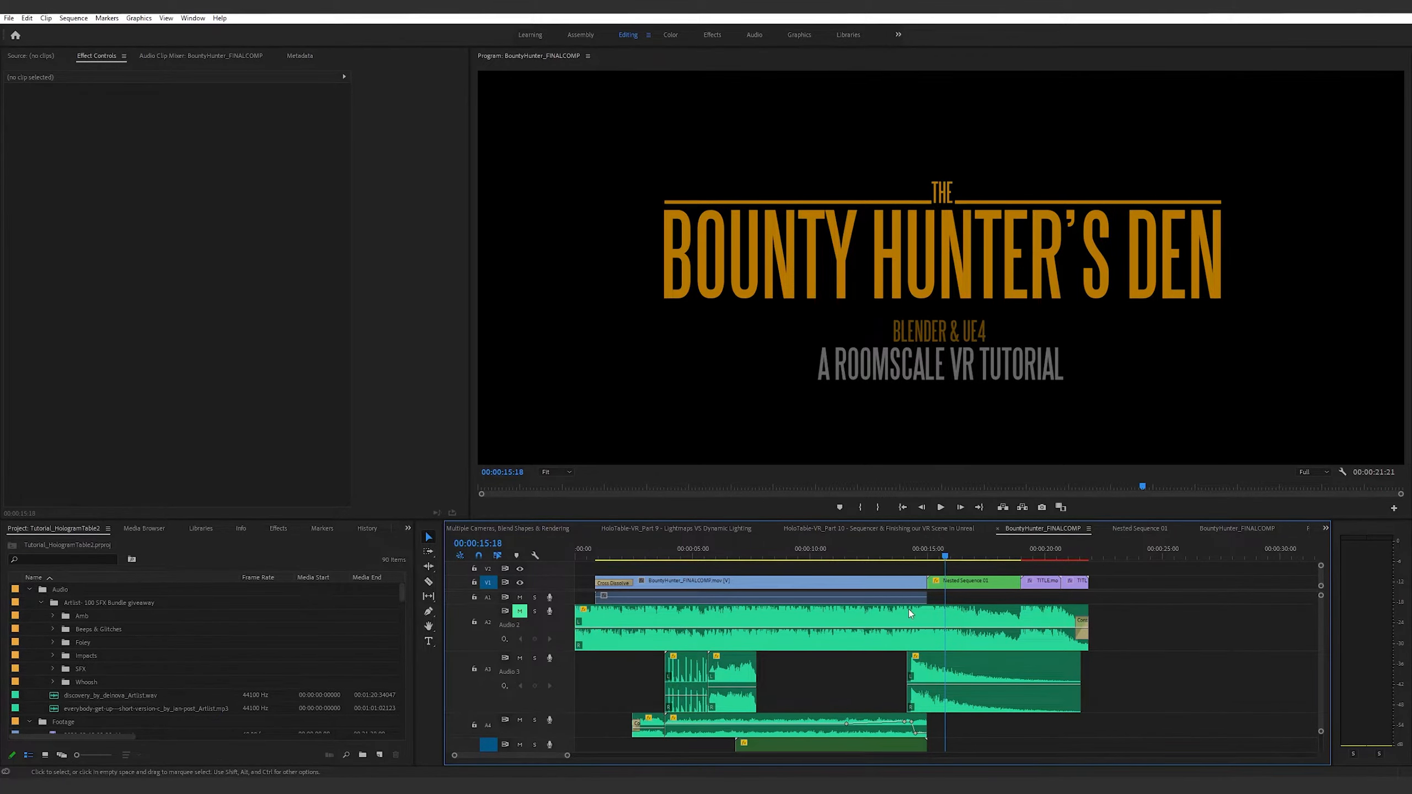
# Play the sequence from 00:00:00:00 to check the opening without music
pyautogui.moveTo(945, 555); pyautogui.dragTo(578, 582)
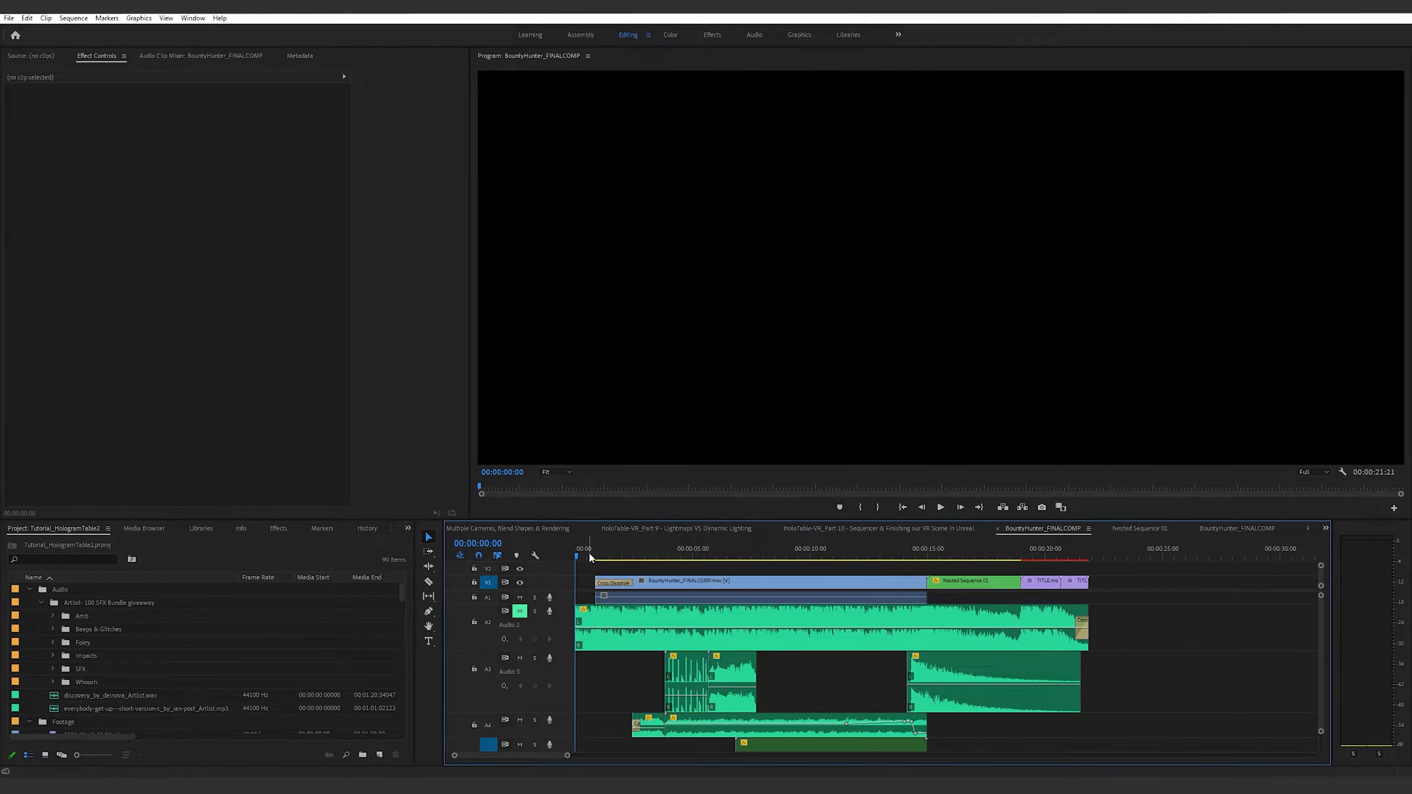
pyautogui.hotkey('shift', 'space')
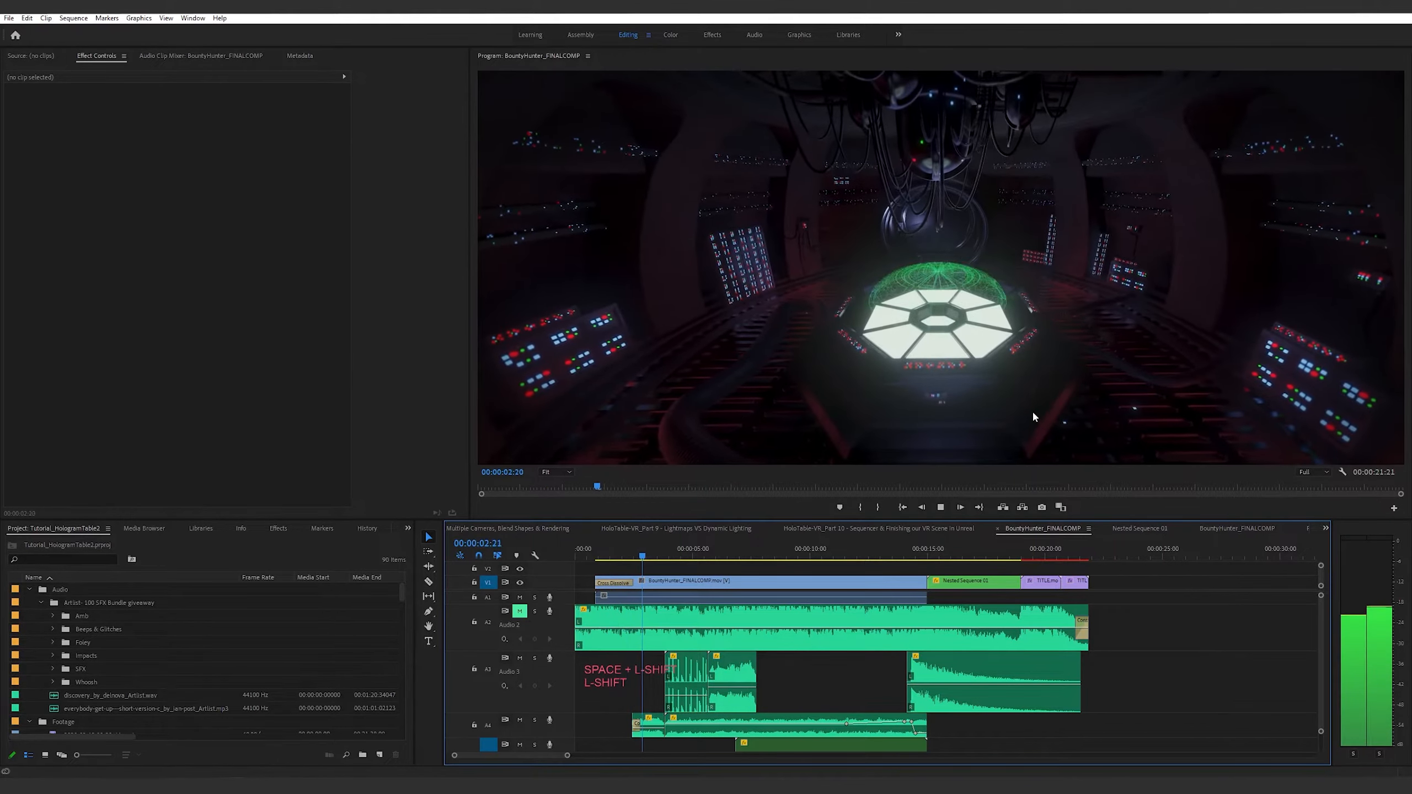
pyautogui.hotkey('shift', 'space')
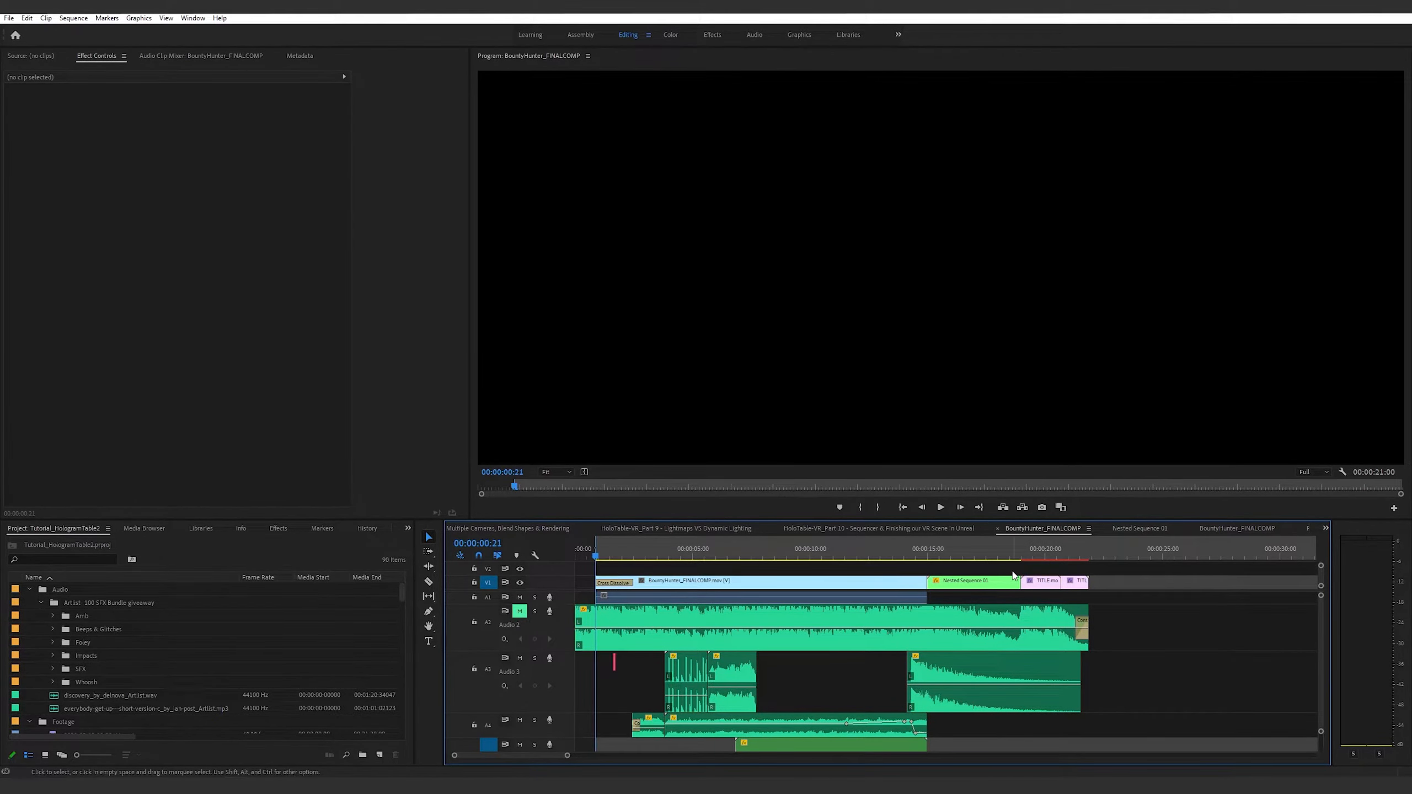
# Mark the sequence's out point at 00:00:21:13 and open the file commands
pyautogui.click(855, 556)
pyautogui.keyDown('shift'); pyautogui.moveTo(864, 553); pyautogui.dragTo(1081, 564); pyautogui.keyUp('shift')
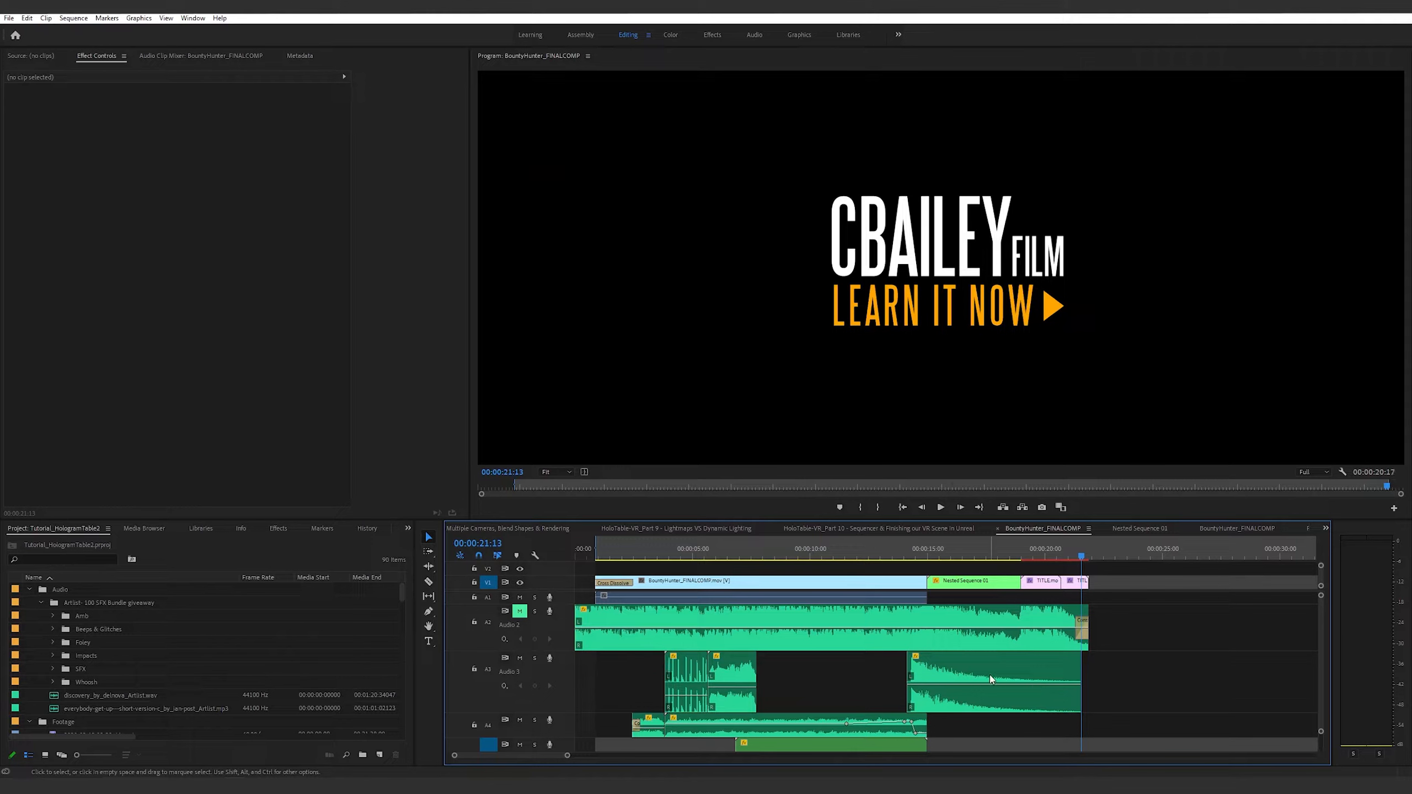
pyautogui.press('o')
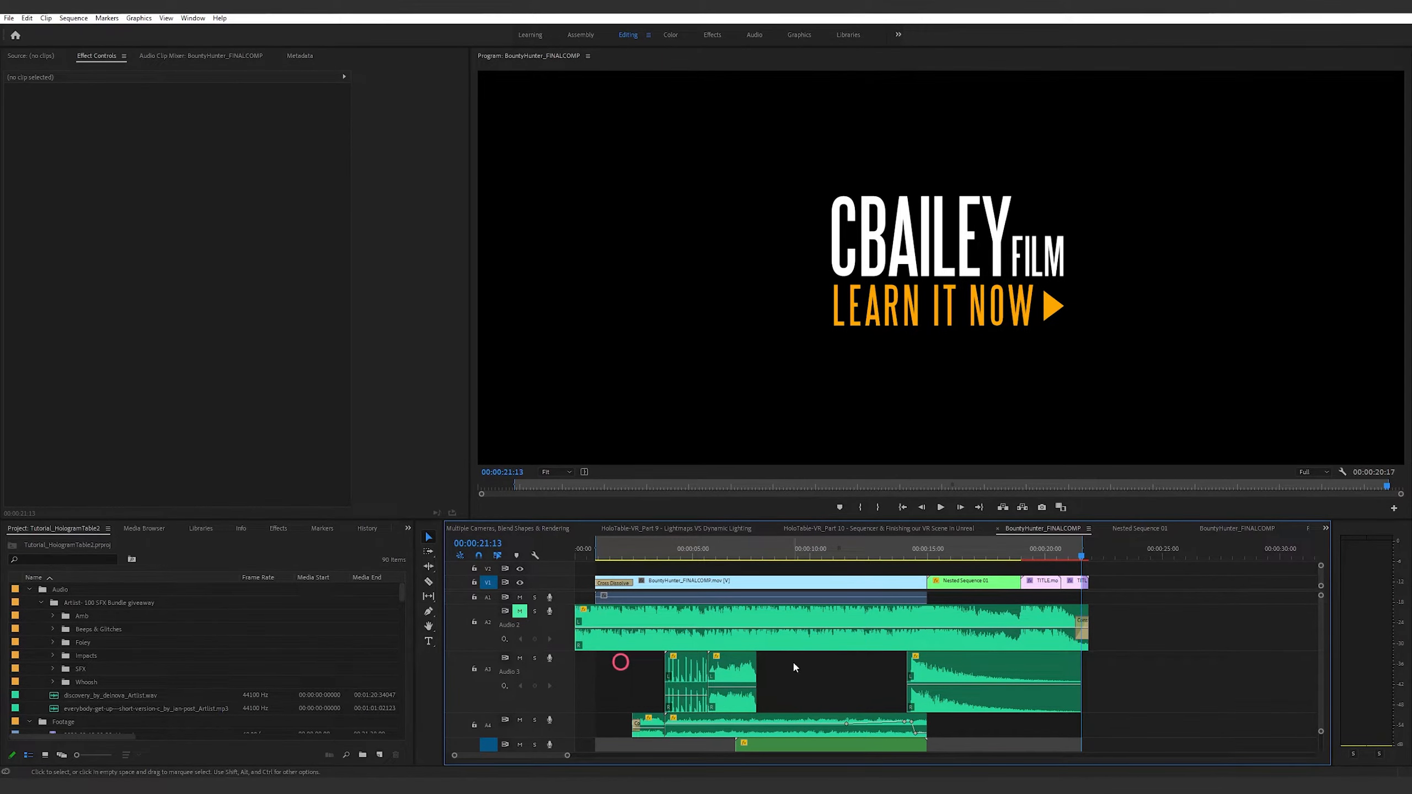
pyautogui.click(8, 18)
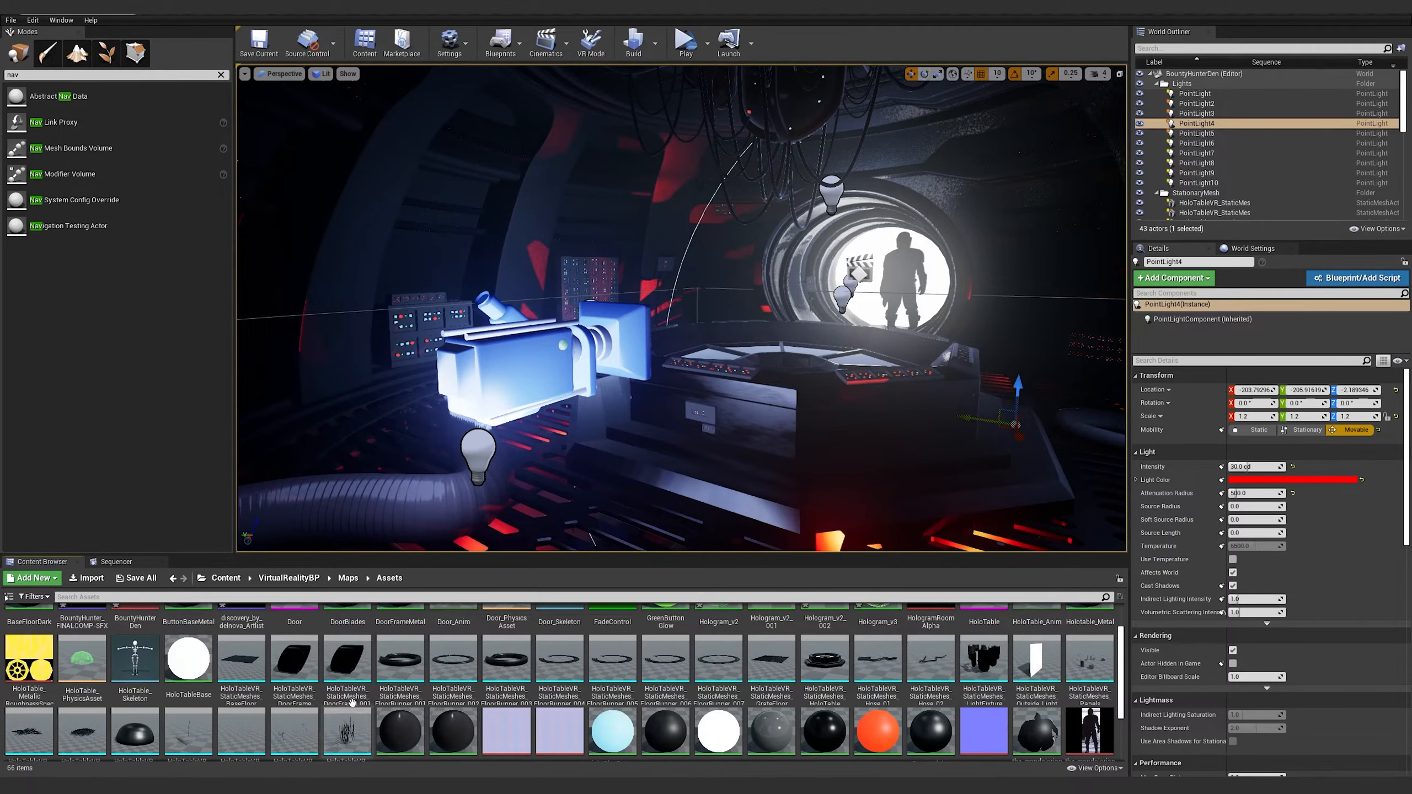
# Switch to Unreal Editor, select the BountyHunter_FINALCOMP-SFX sound in the Assets folder, and show an enlarged Sequencer
pyautogui.scroll(1, 750, 626)
pyautogui.moveTo(273, 688)
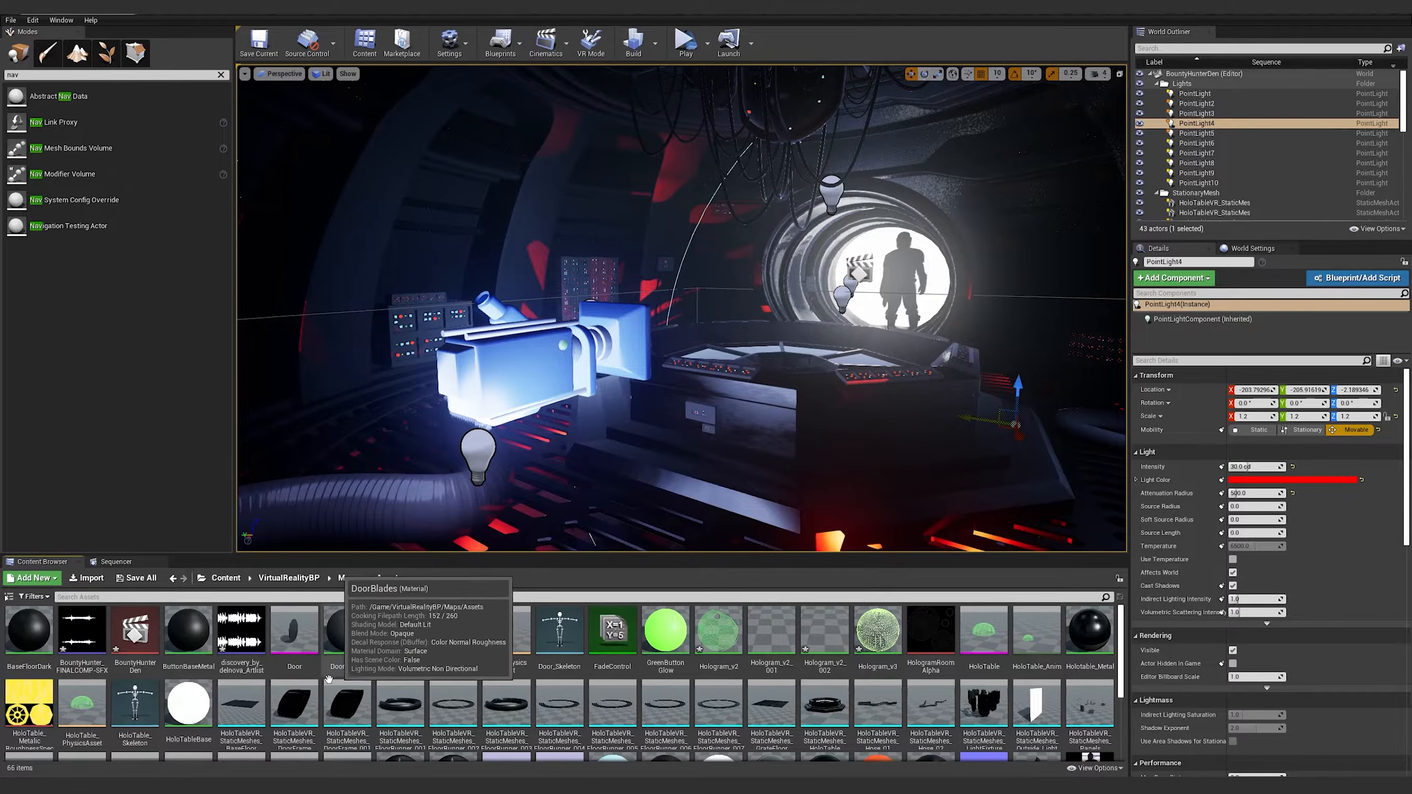
pyautogui.click(71, 644)
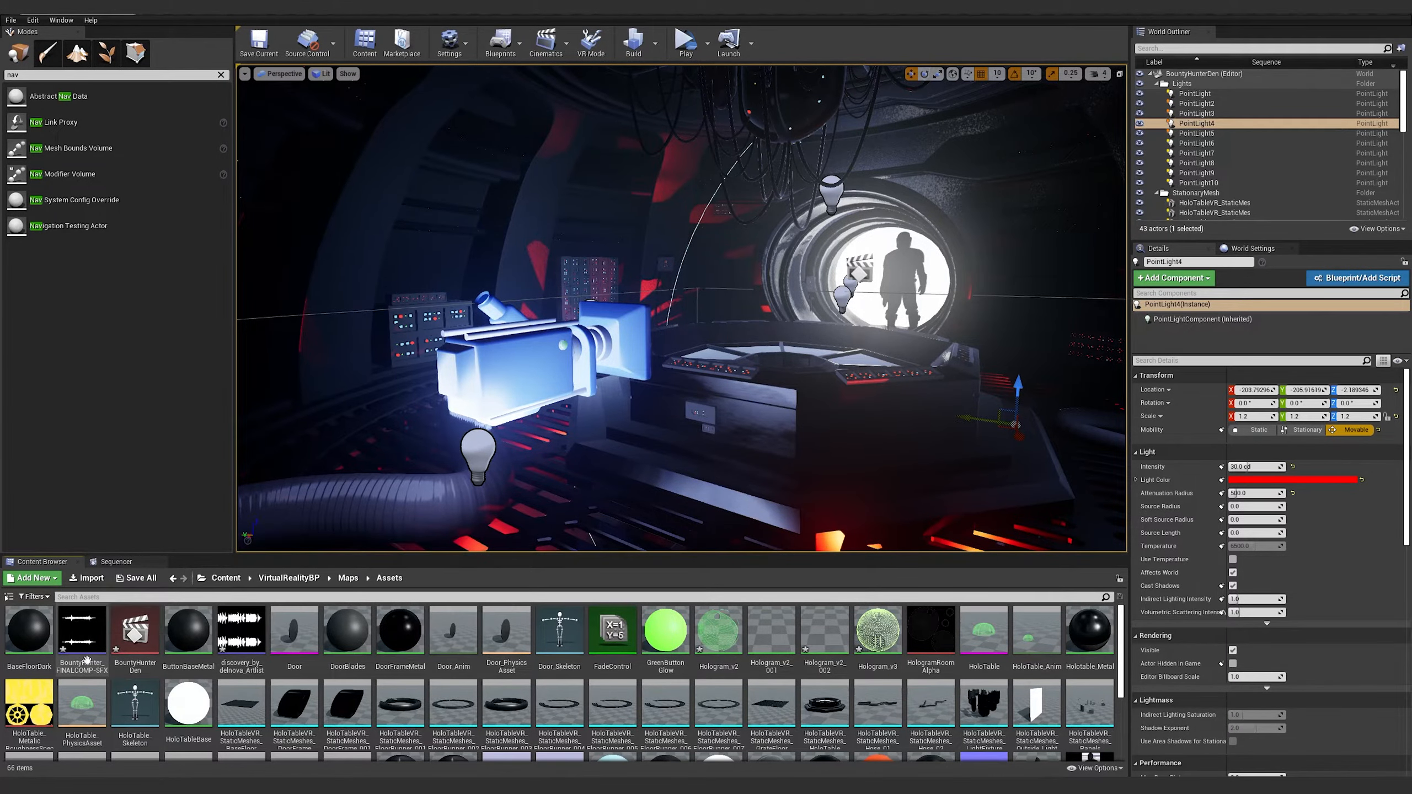
pyautogui.doubleClick(108, 651)
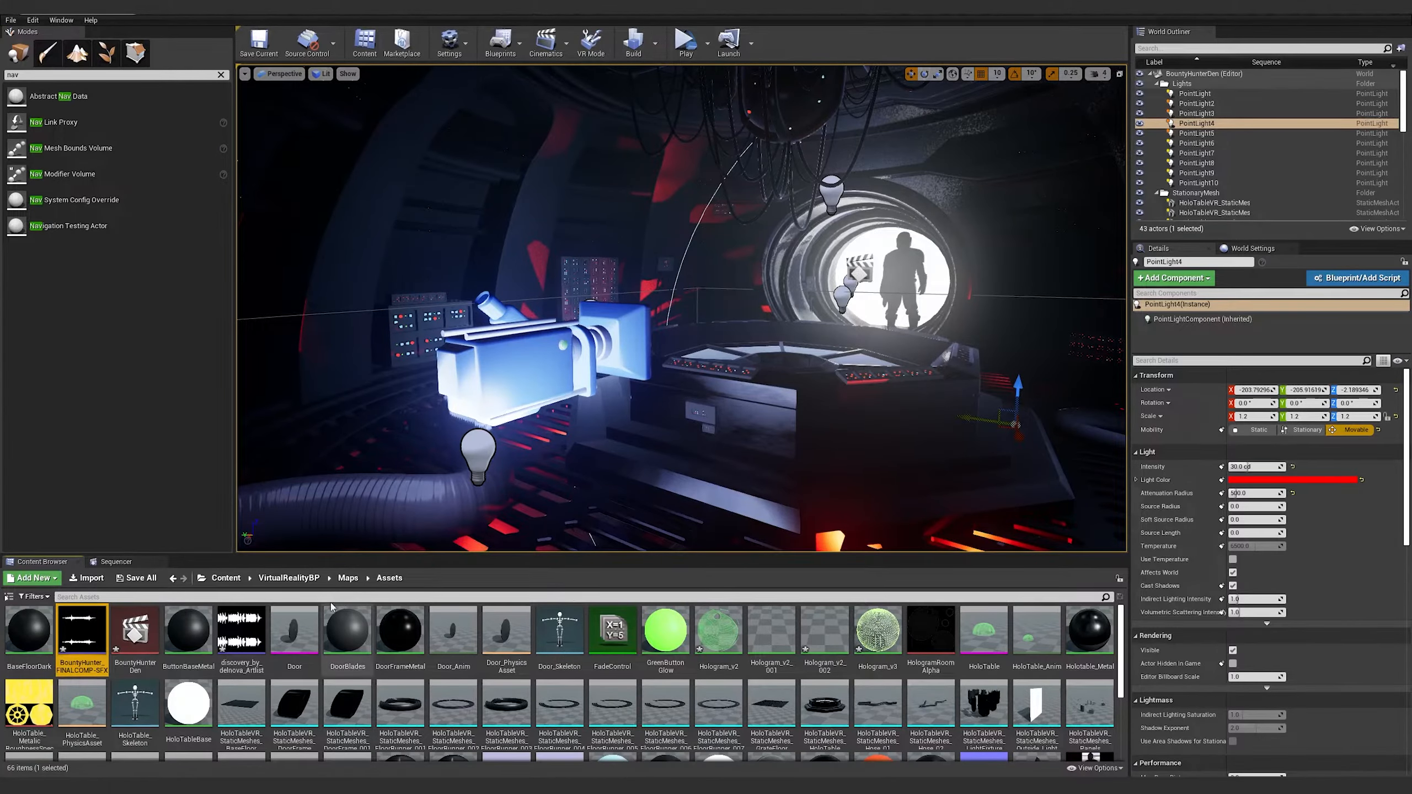
pyautogui.click(138, 563)
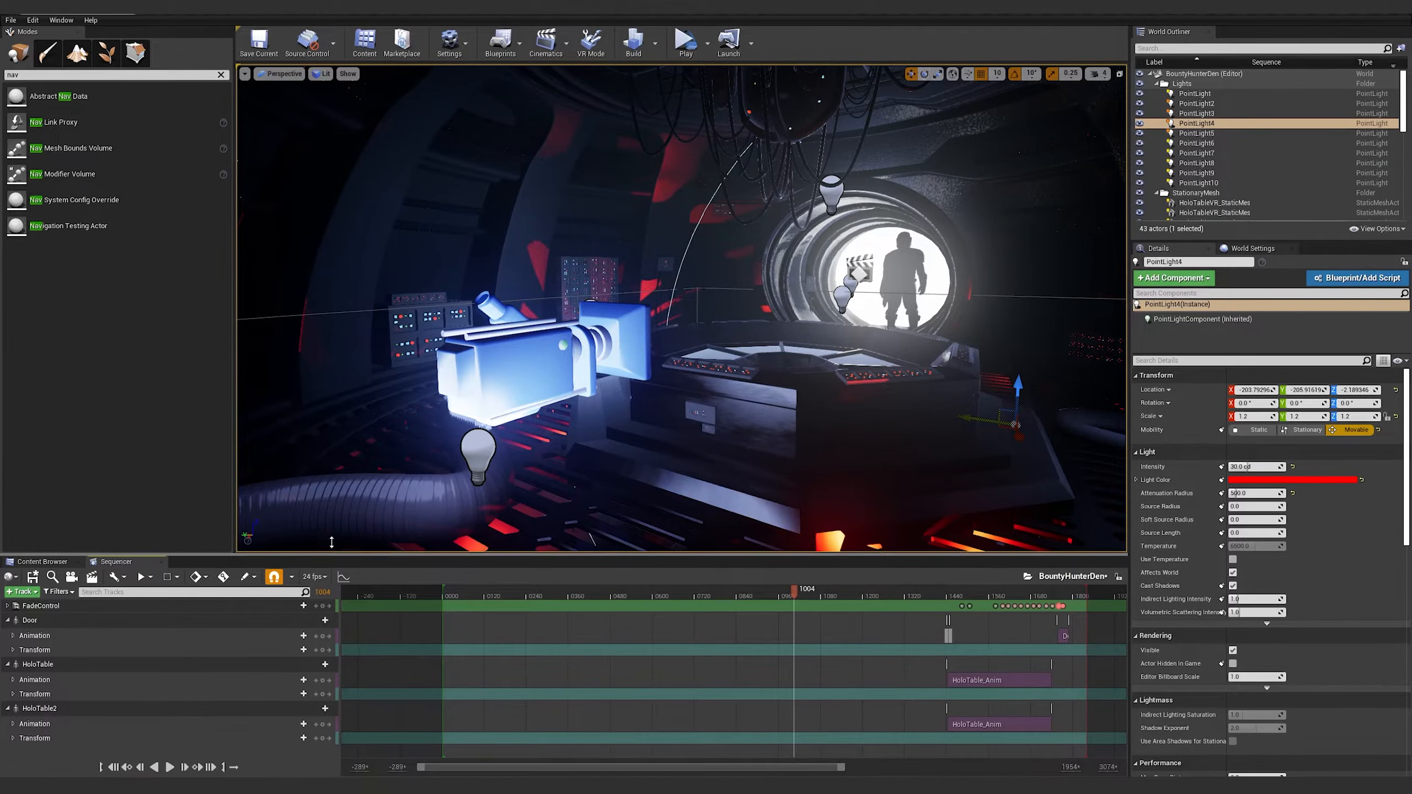
pyautogui.moveTo(332, 542); pyautogui.dragTo(332, 369)
# Try adding a master audio track with the BountyHunter_FINALCOMP-SFX sound to the sequence
pyautogui.click(20, 418)
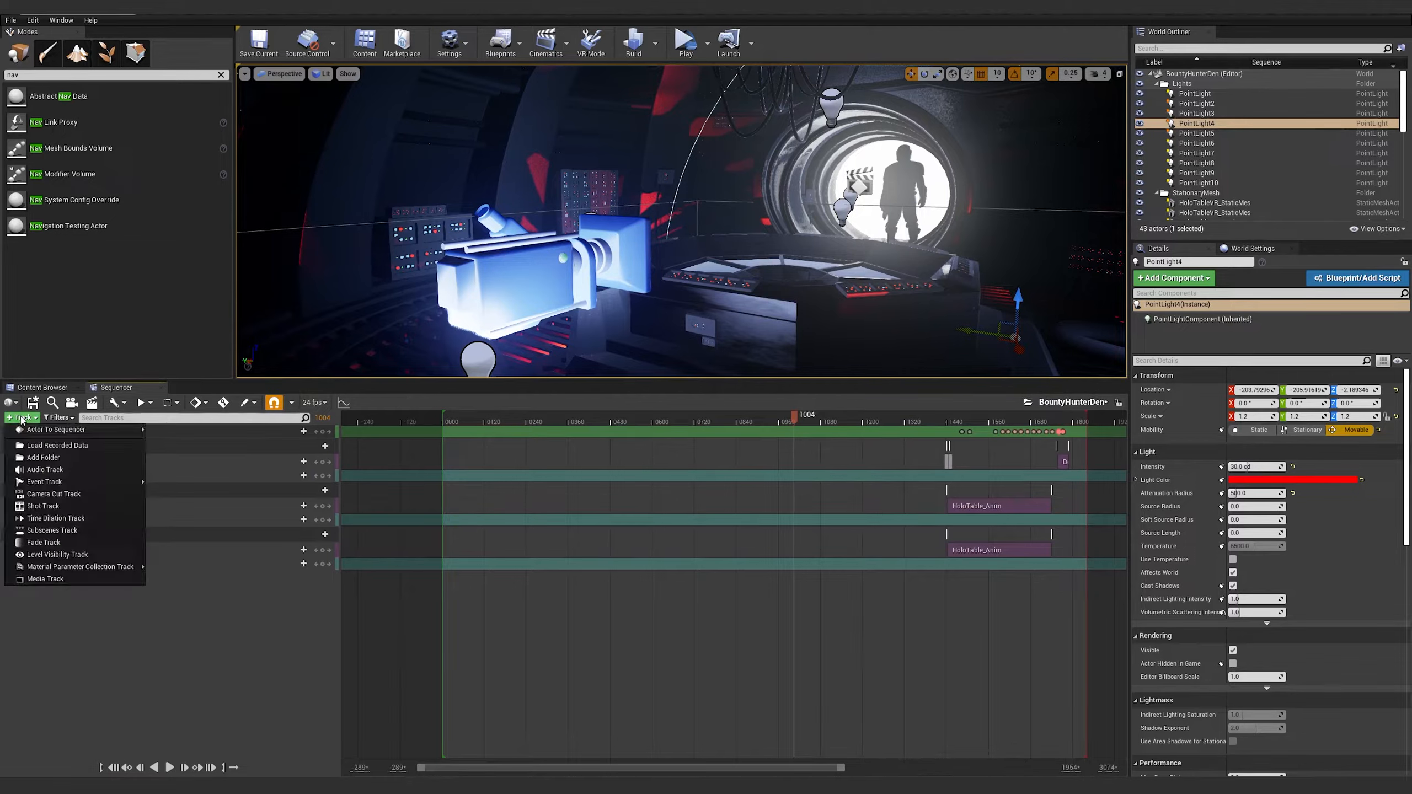
pyautogui.click(75, 474)
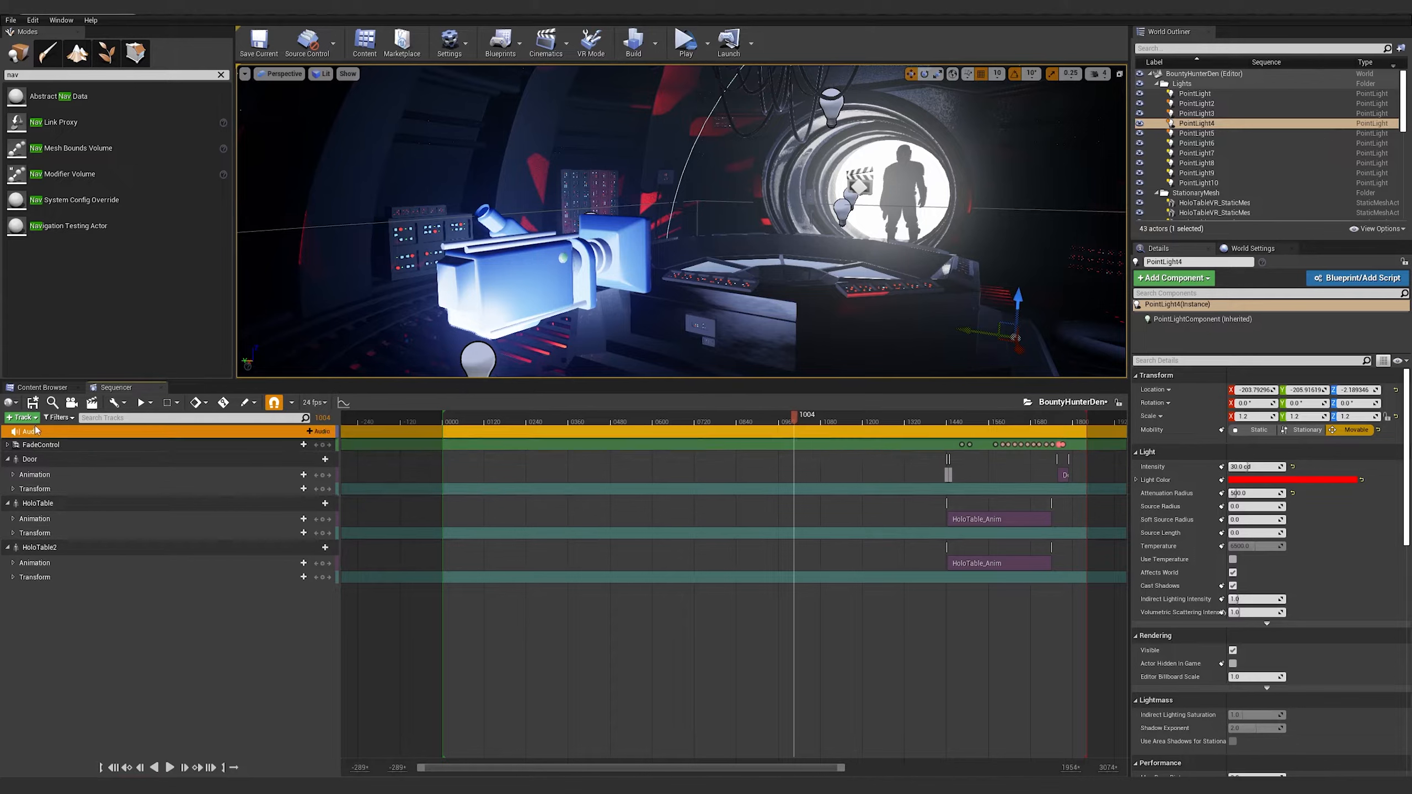
pyautogui.click(315, 432)
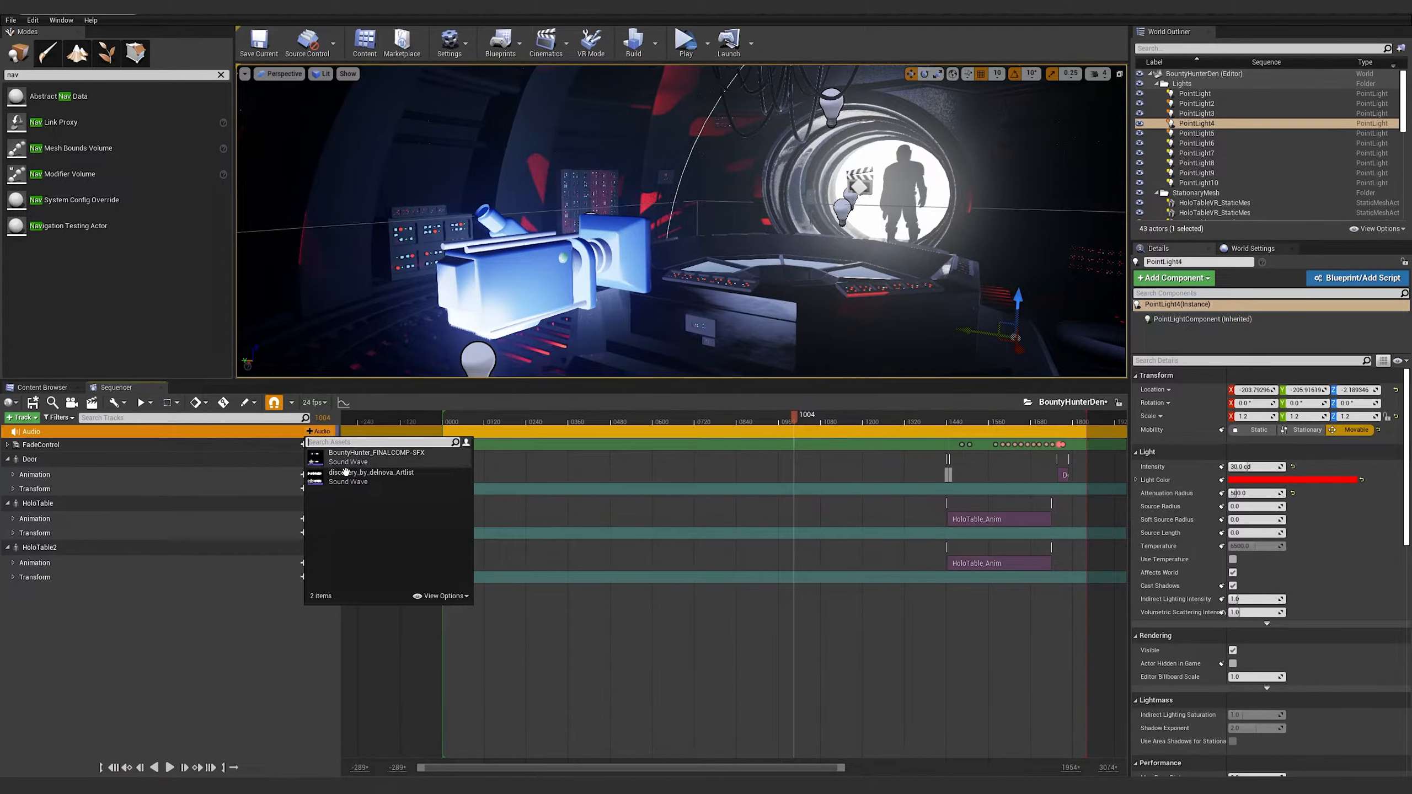
pyautogui.click(376, 455)
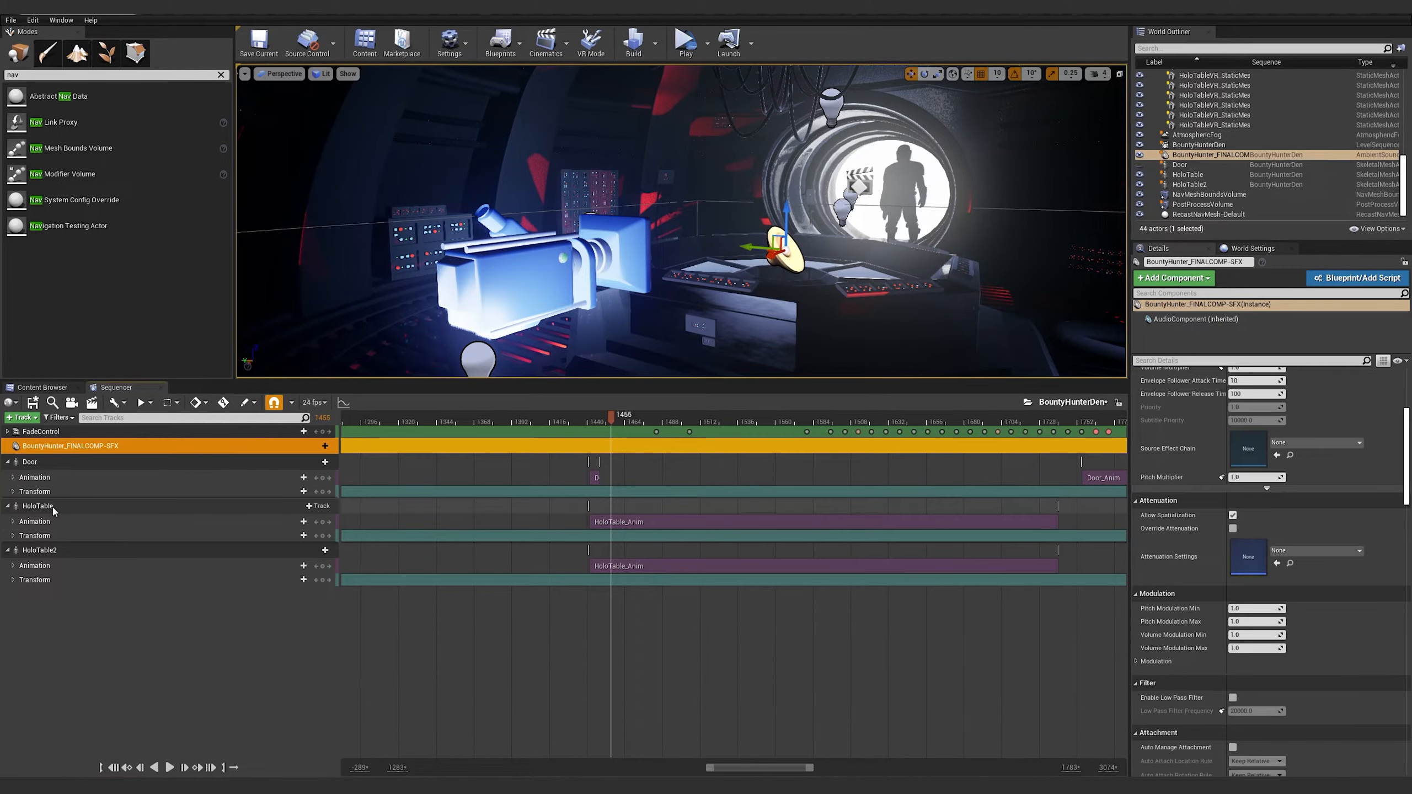
# Attach an audio track with BountyHunter_FINALCOMP-SFX to HoloTable and align its start with the HoloTable_Anim section
pyautogui.click(54, 507)
pyautogui.click(320, 507)
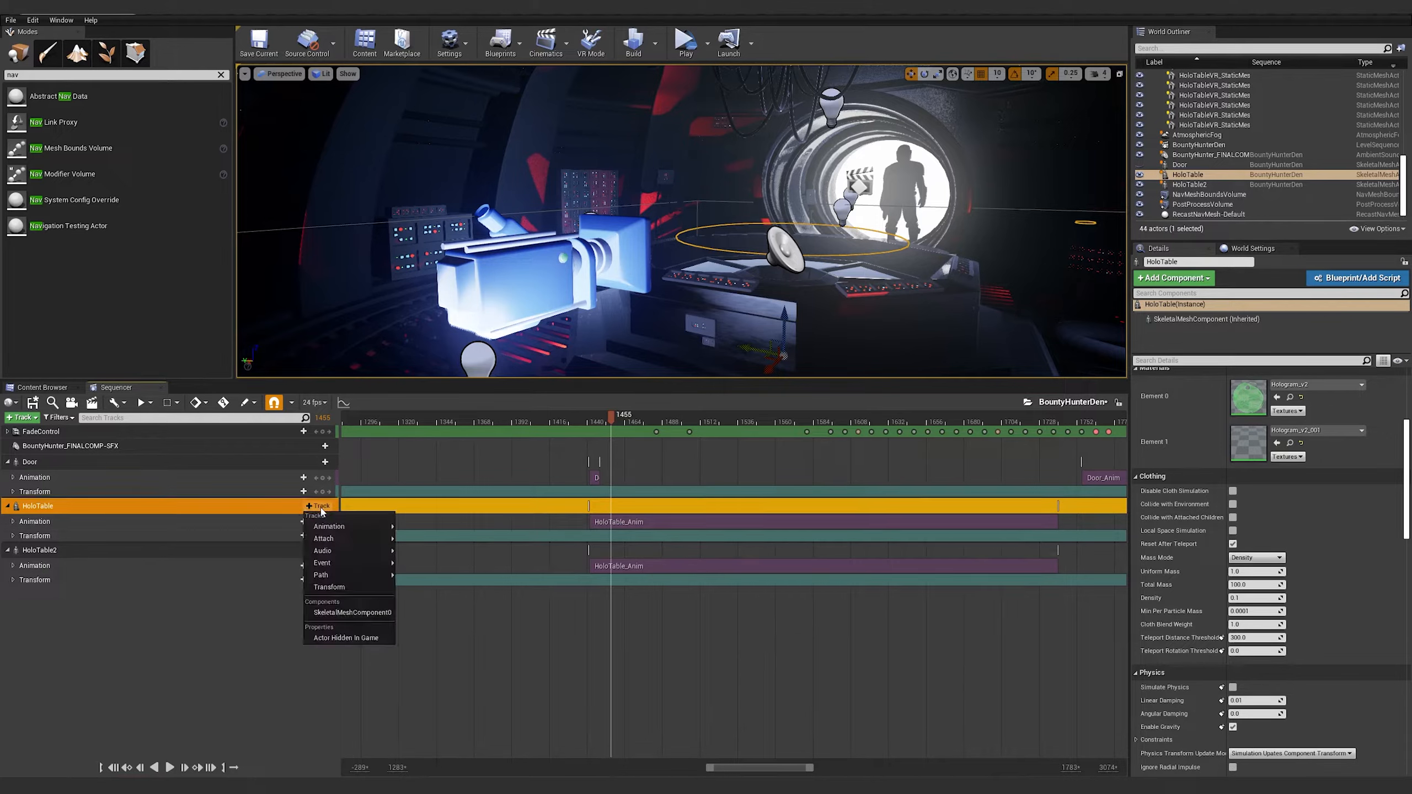
pyautogui.moveTo(325, 530)
pyautogui.moveTo(345, 552)
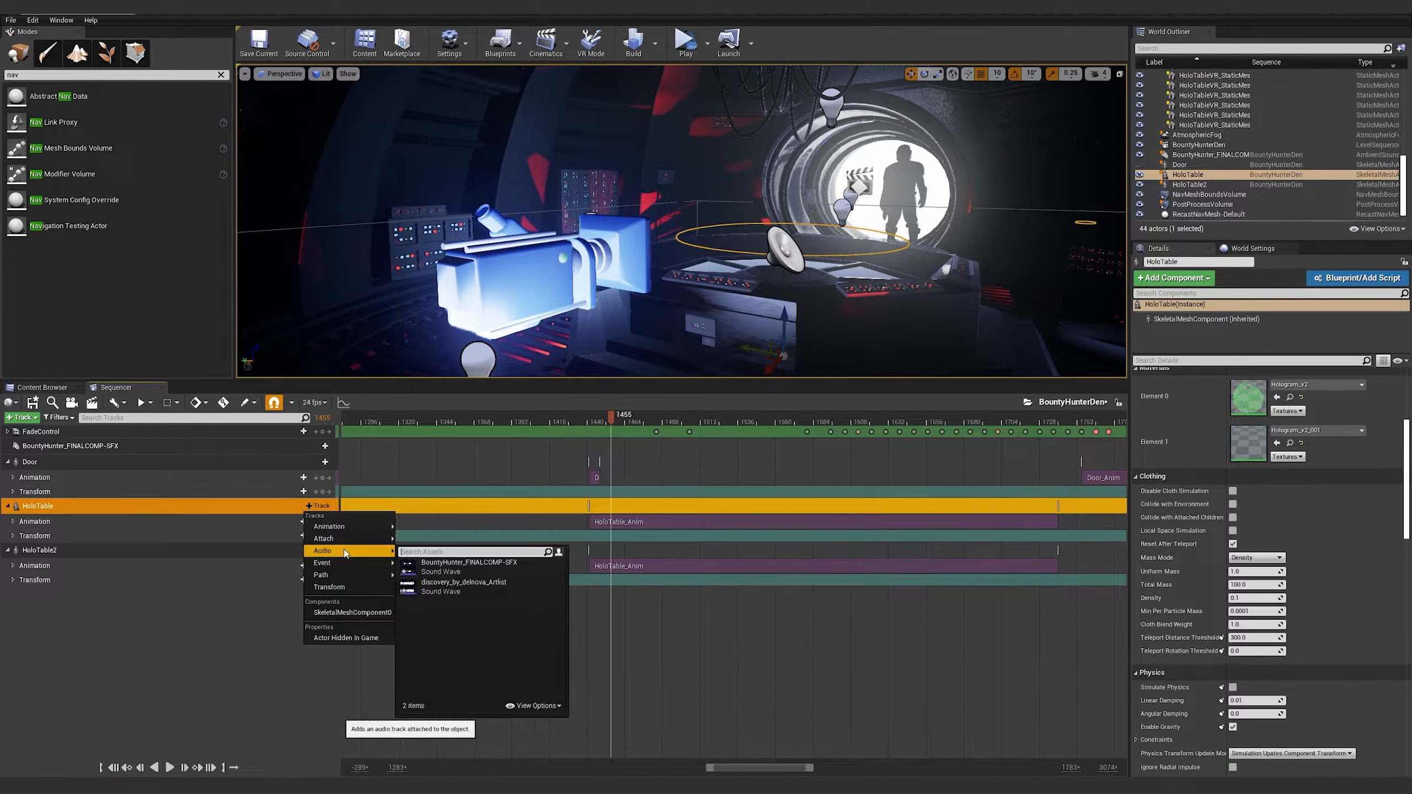
pyautogui.click(459, 571)
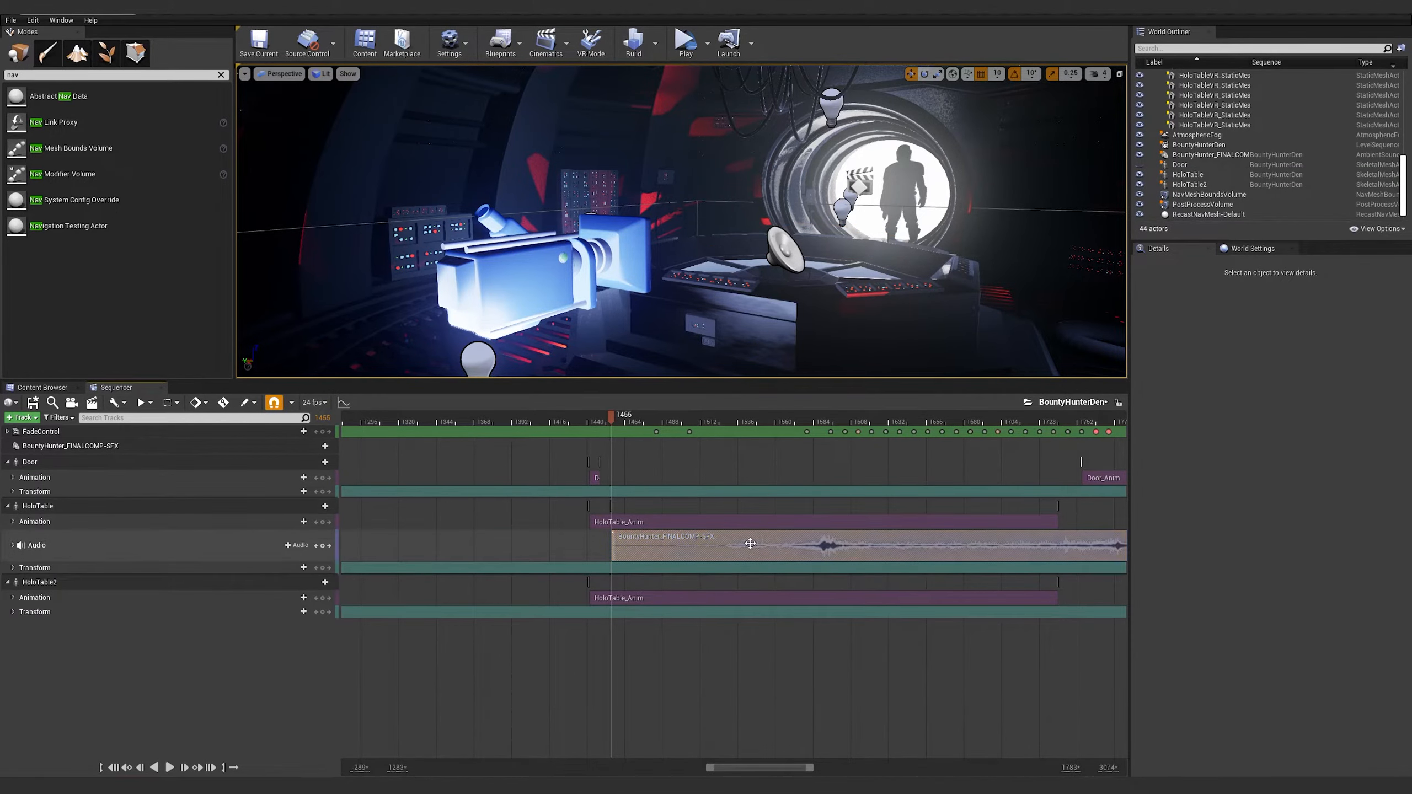
pyautogui.moveTo(750, 543); pyautogui.dragTo(729, 544)
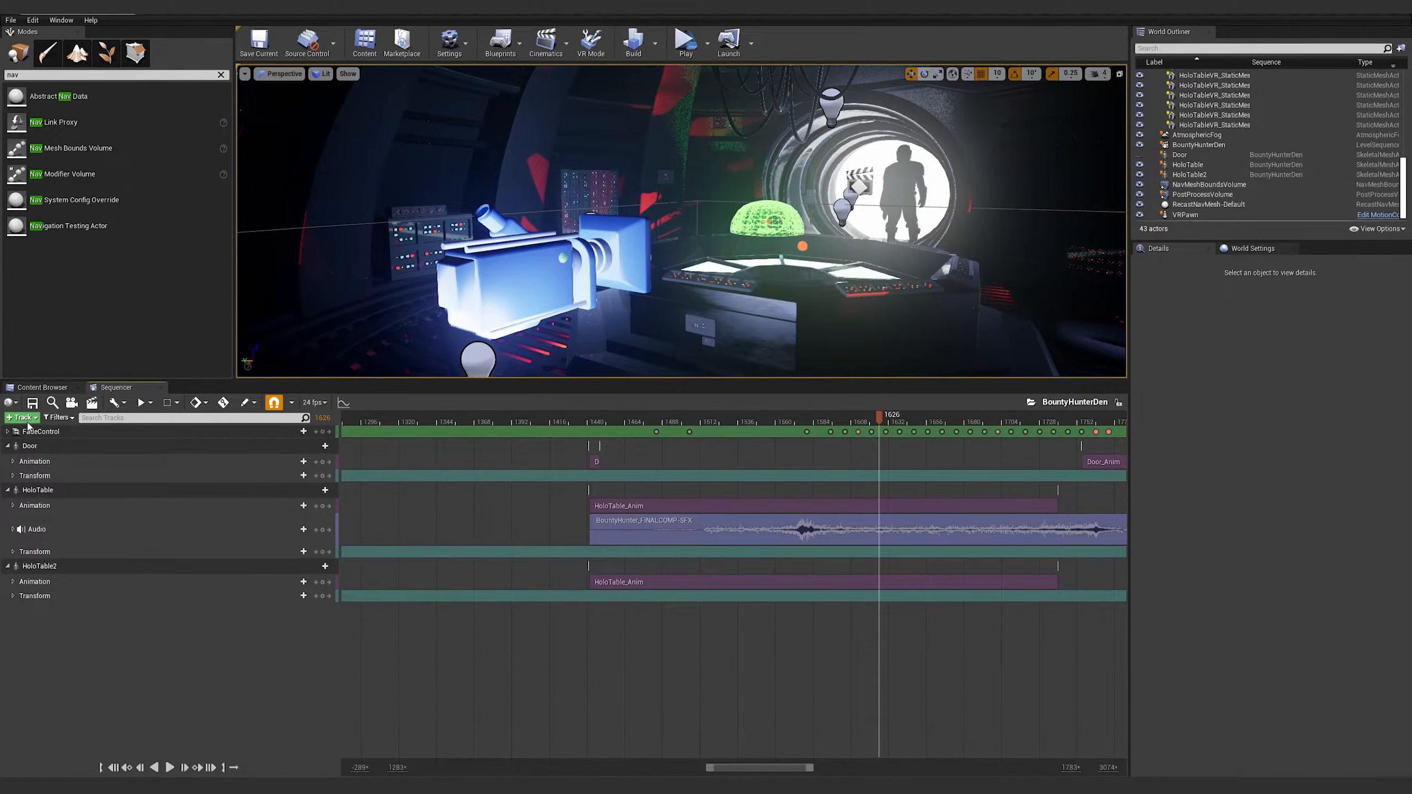
# Add a master audio track with the discovery_by_delnova_Artlist music and align its start with the playback range's start
pyautogui.click(21, 417)
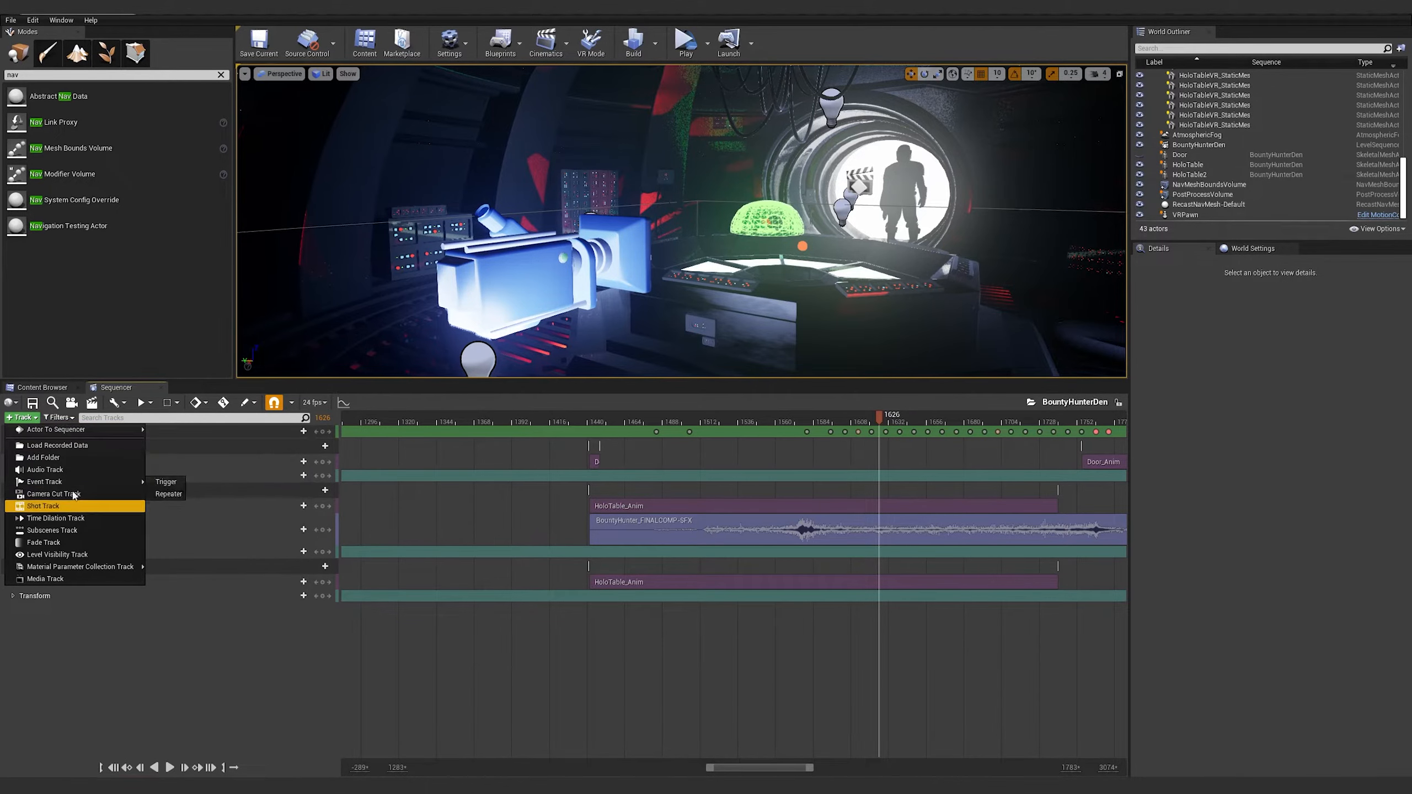
pyautogui.click(70, 469)
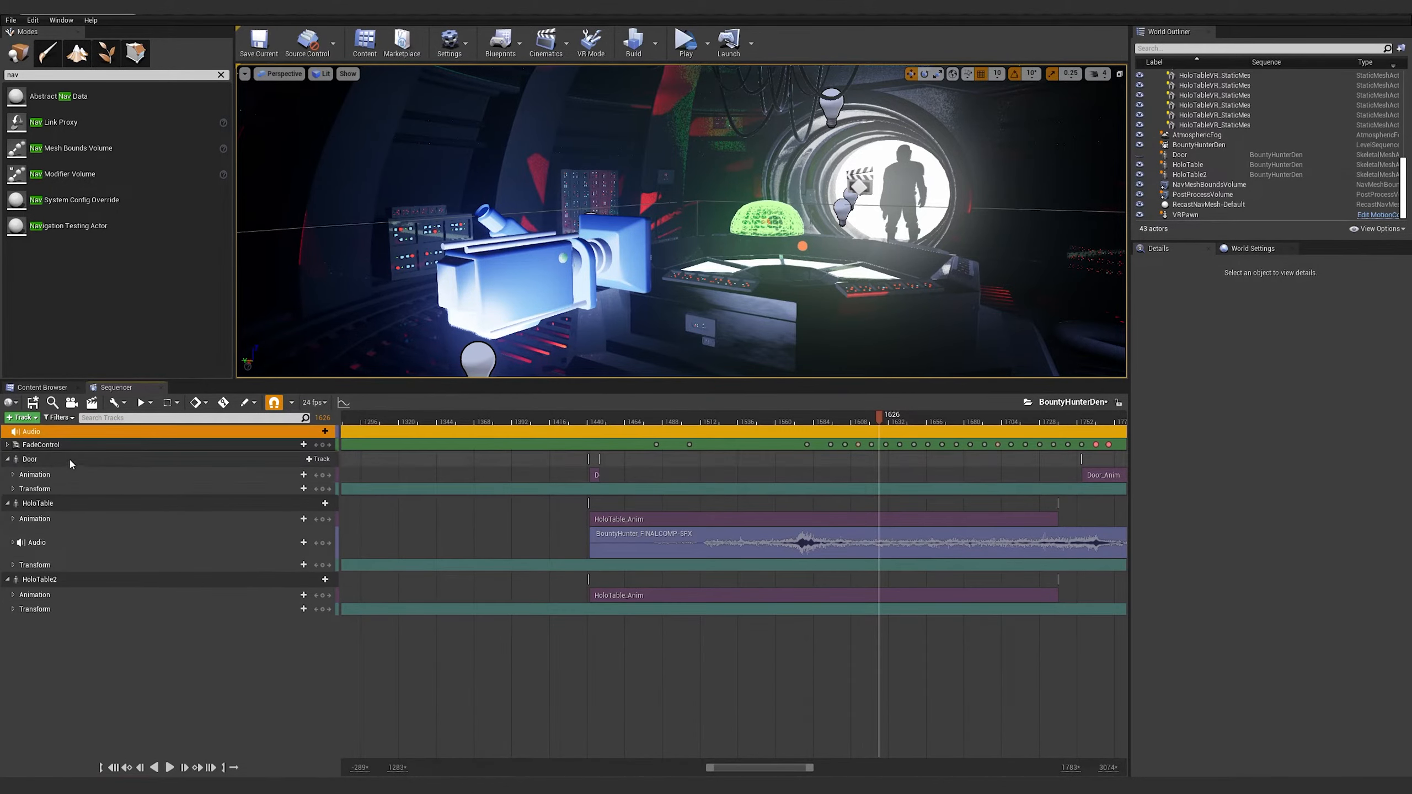
pyautogui.click(319, 432)
pyautogui.click(439, 478)
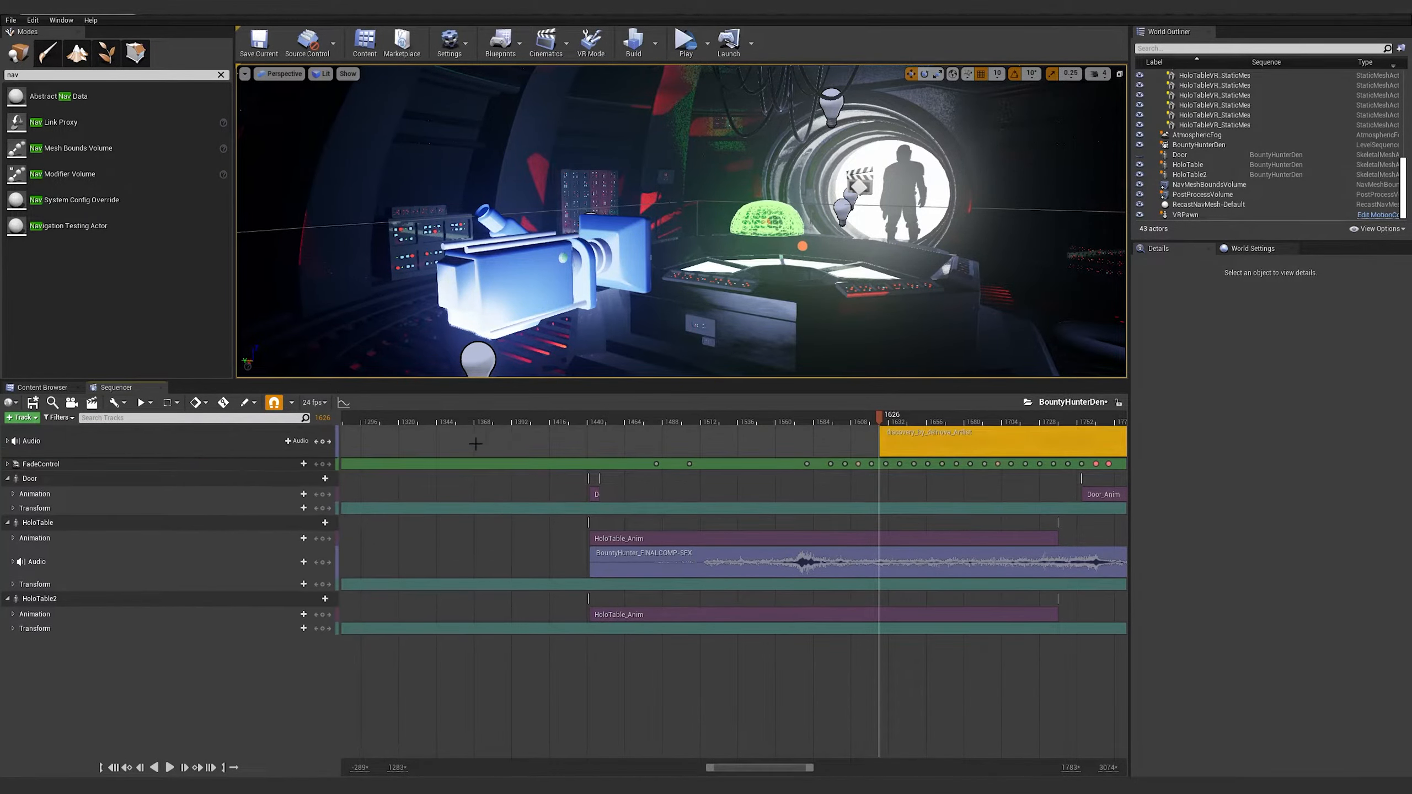
pyautogui.moveTo(987, 451); pyautogui.dragTo(534, 451)
pyautogui.moveTo(709, 768); pyautogui.dragTo(500, 768)
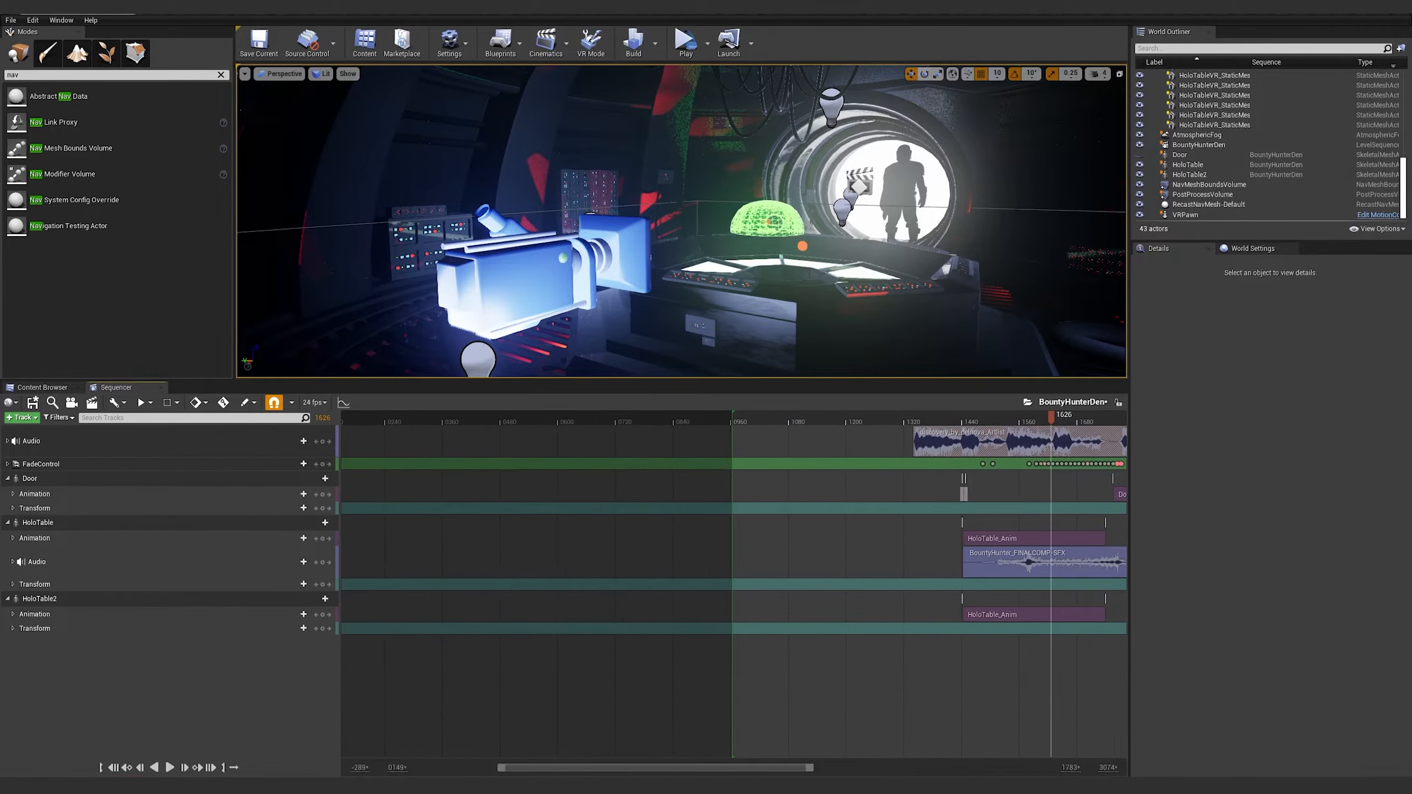
pyautogui.moveTo(805, 768); pyautogui.dragTo(904, 768)
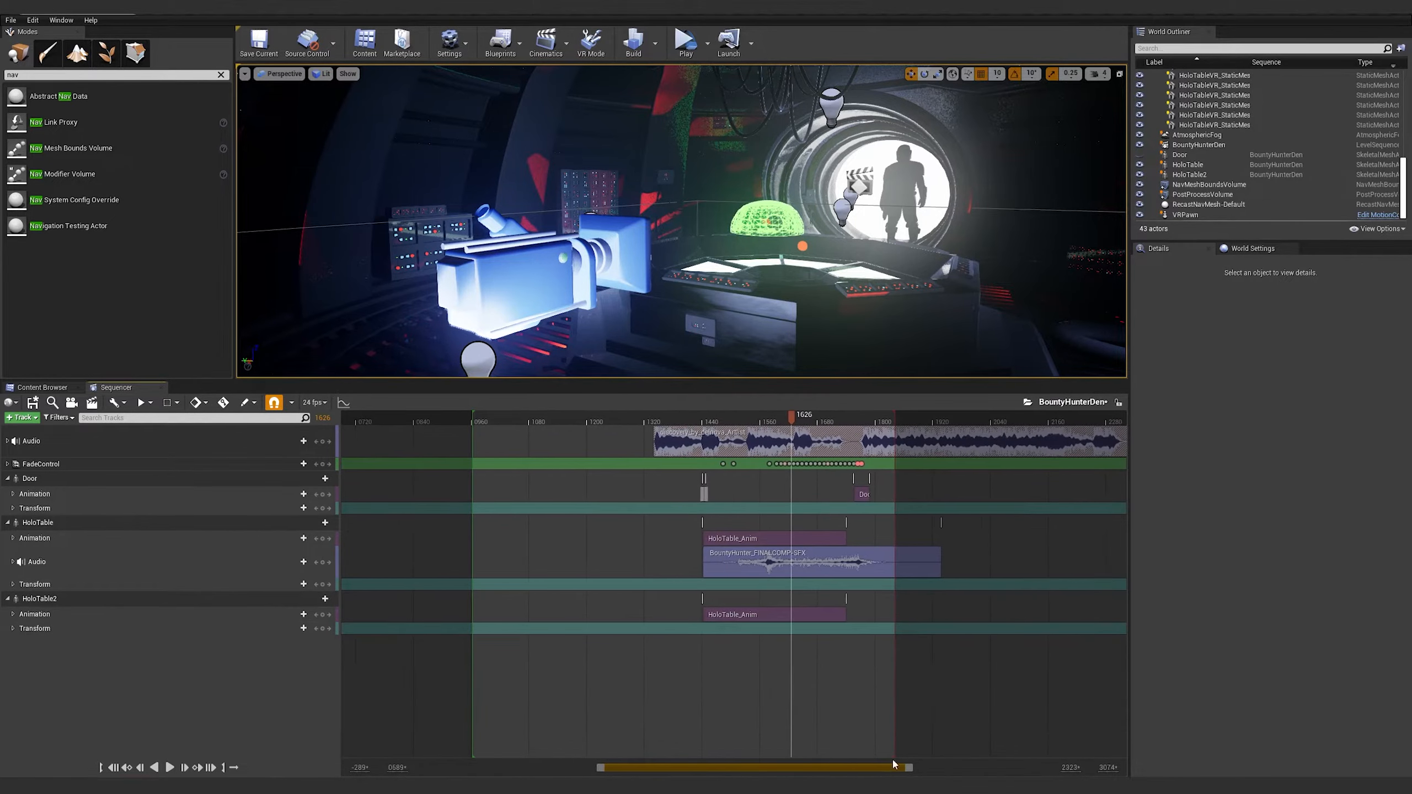
pyautogui.moveTo(1011, 445); pyautogui.dragTo(845, 441)
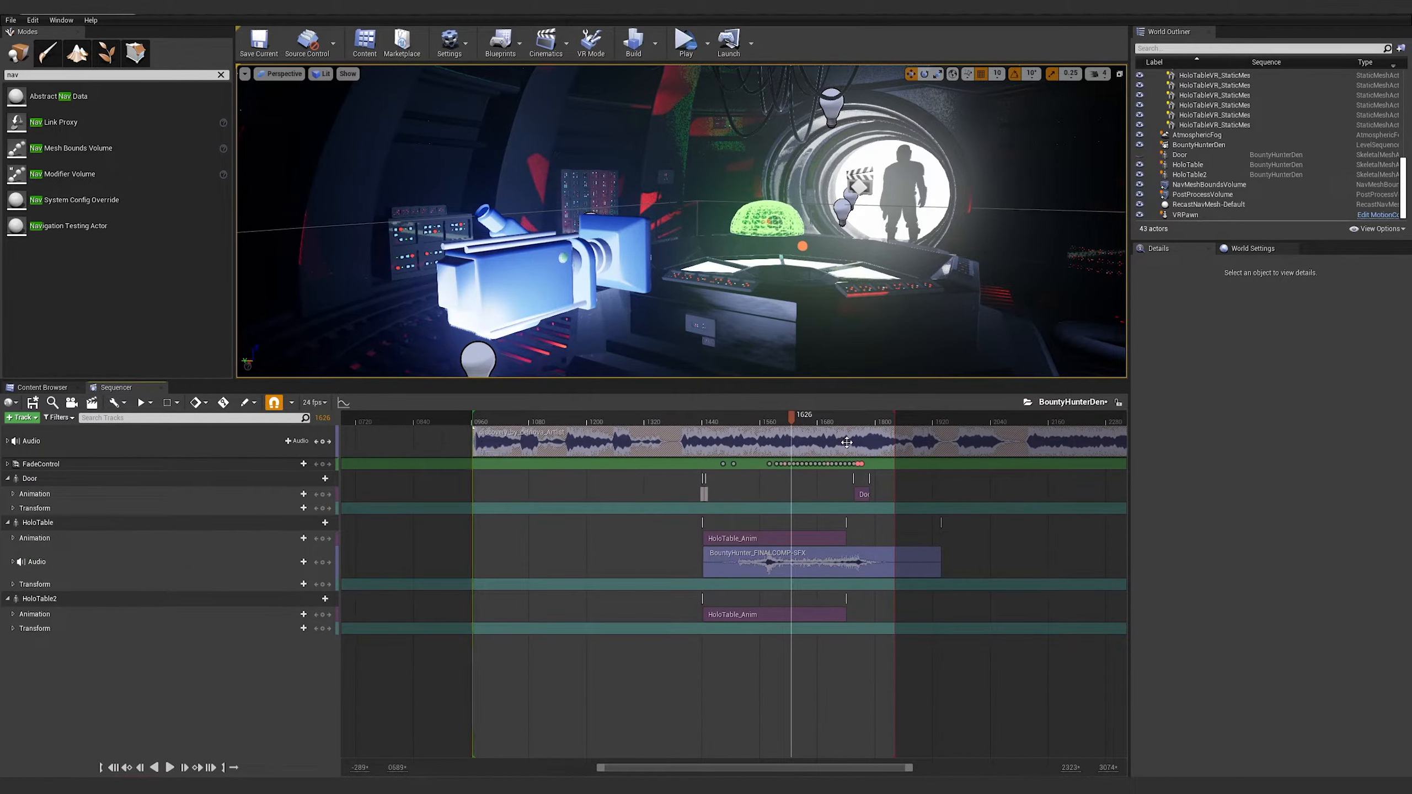
# Play the sequence from frame 0963 to listen to the music track
pyautogui.moveTo(913, 774); pyautogui.dragTo(931, 772)
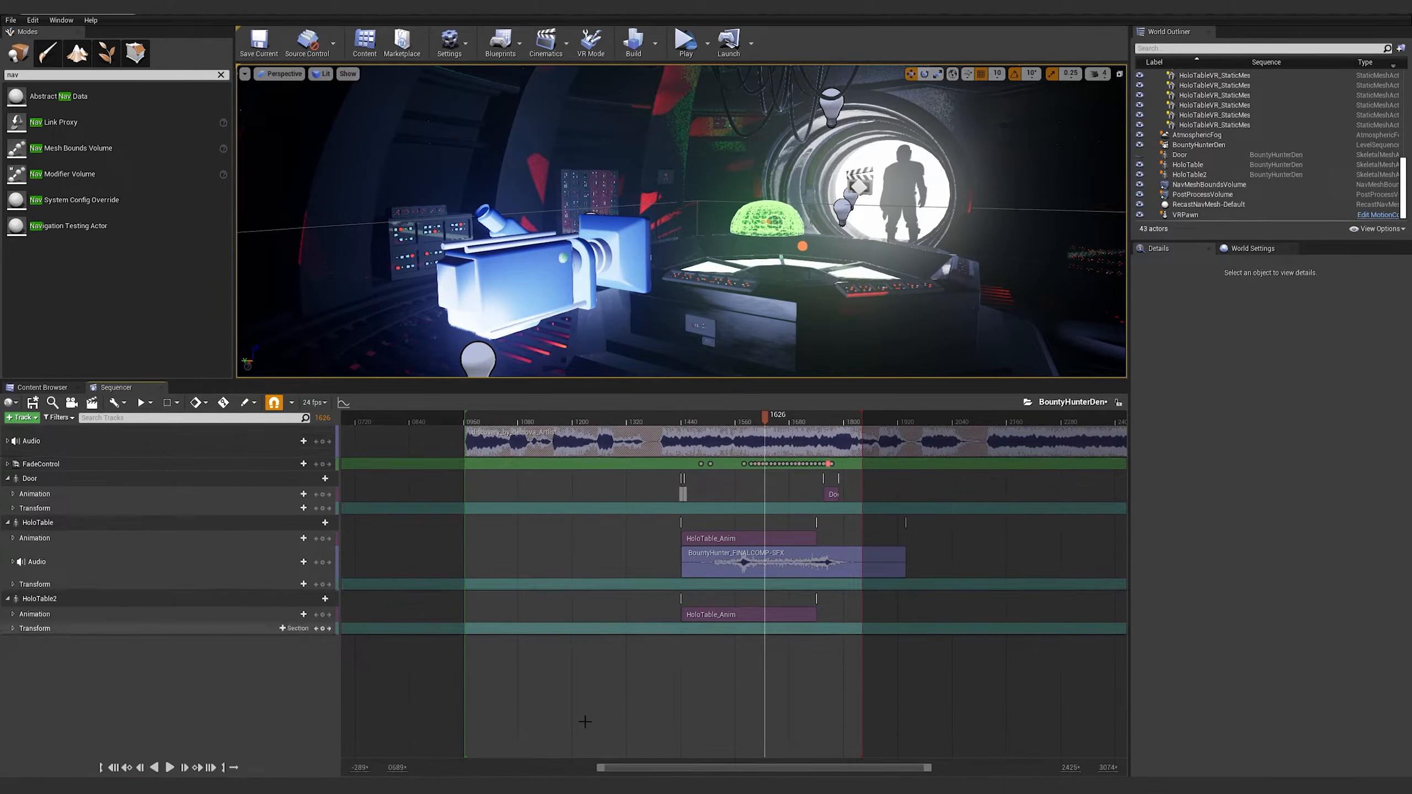
pyautogui.moveTo(591, 774); pyautogui.dragTo(488, 767)
pyautogui.moveTo(929, 769); pyautogui.dragTo(1051, 769)
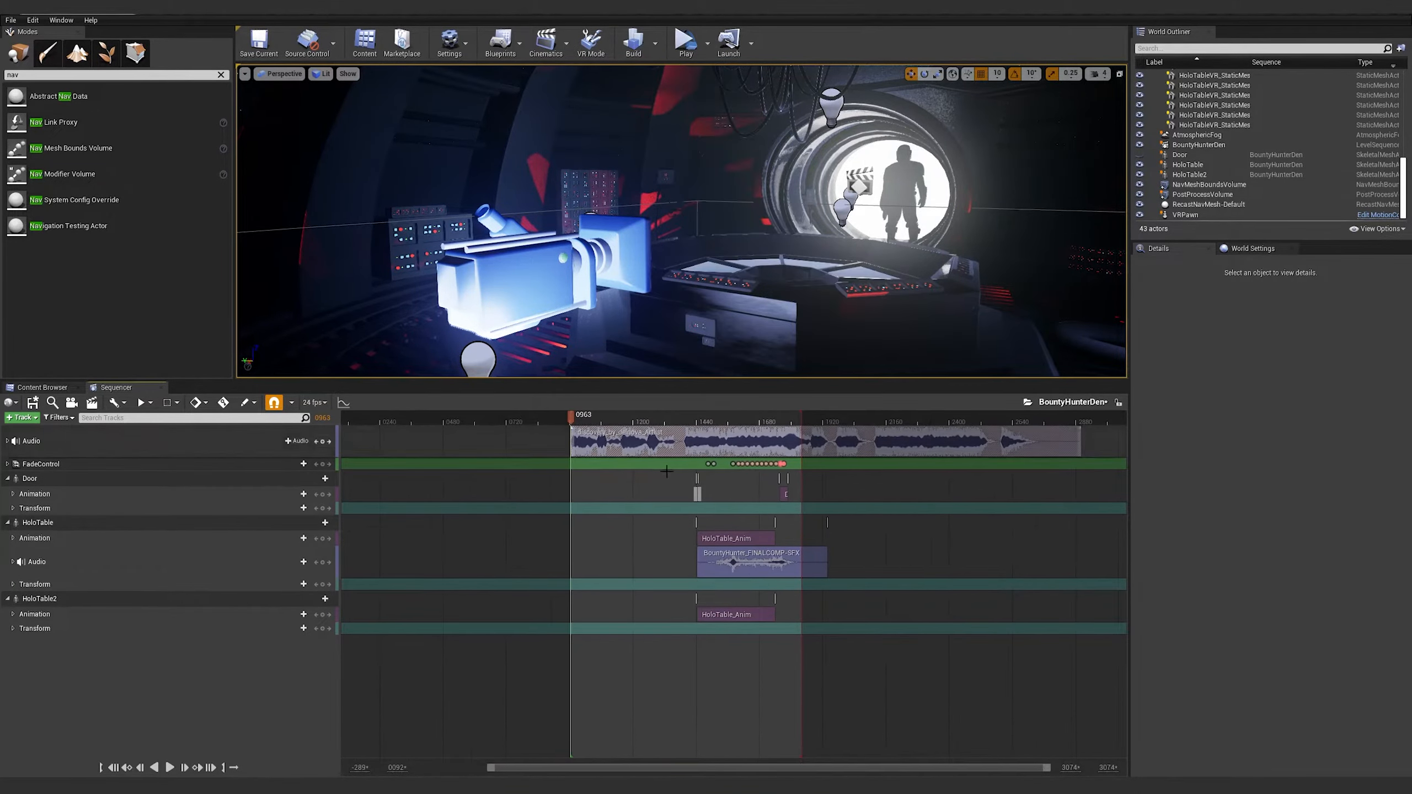
pyautogui.press('space')
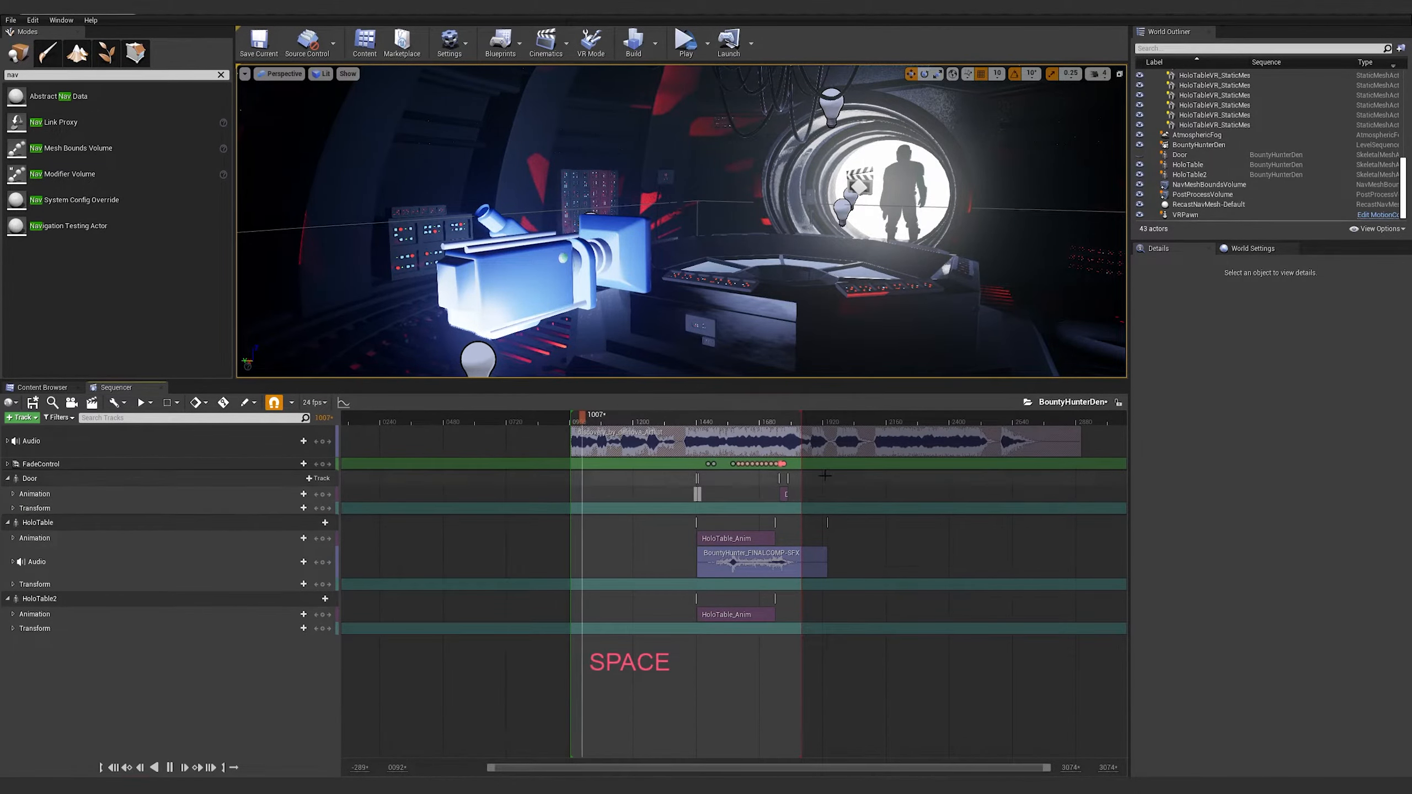
# Set the master music track's Volume to 0.5 and replay the sequence from its start
pyautogui.click(6, 441)
pyautogui.click(258, 471)
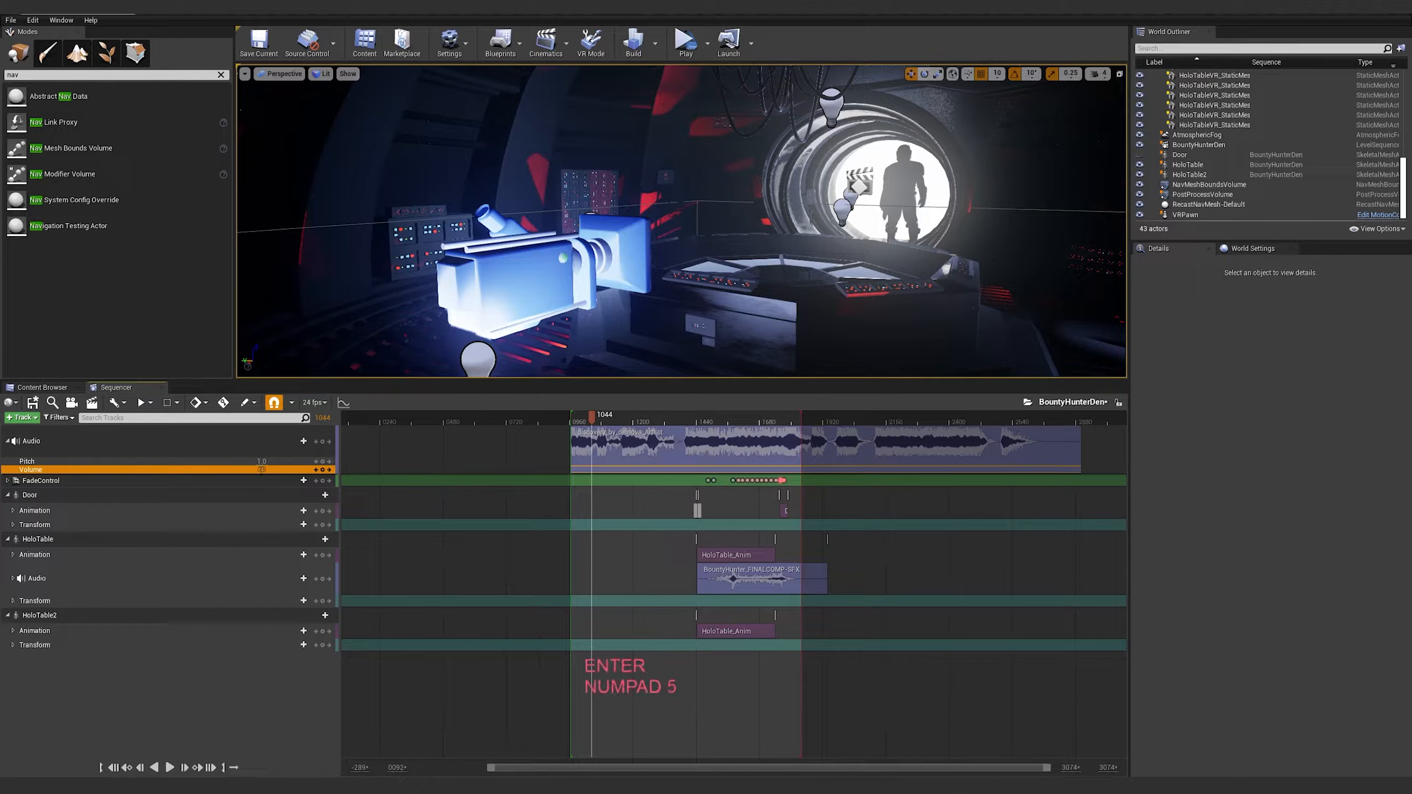
pyautogui.press('space')
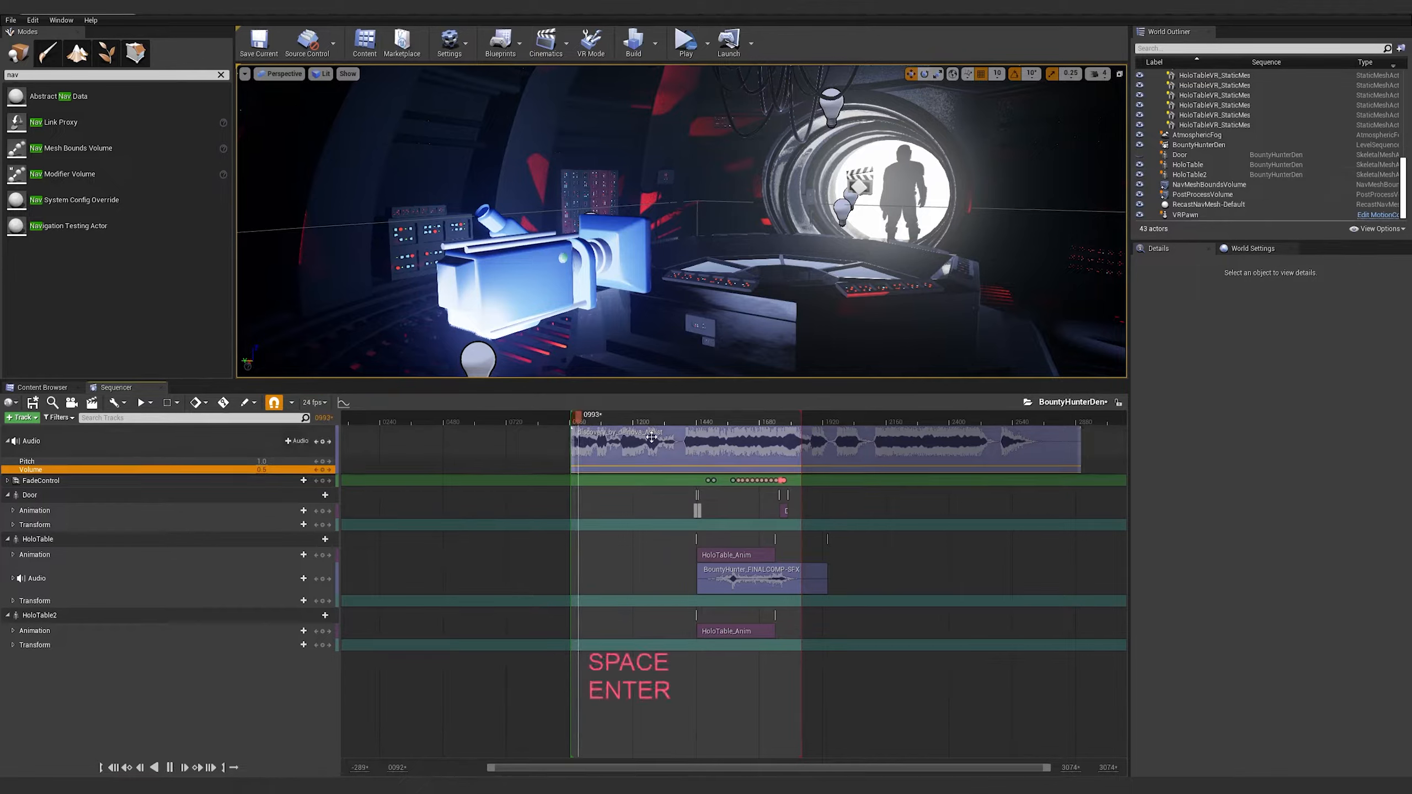
# Expand the HoloTable audio track's properties and open its Volume value for editing
pyautogui.click(279, 590)
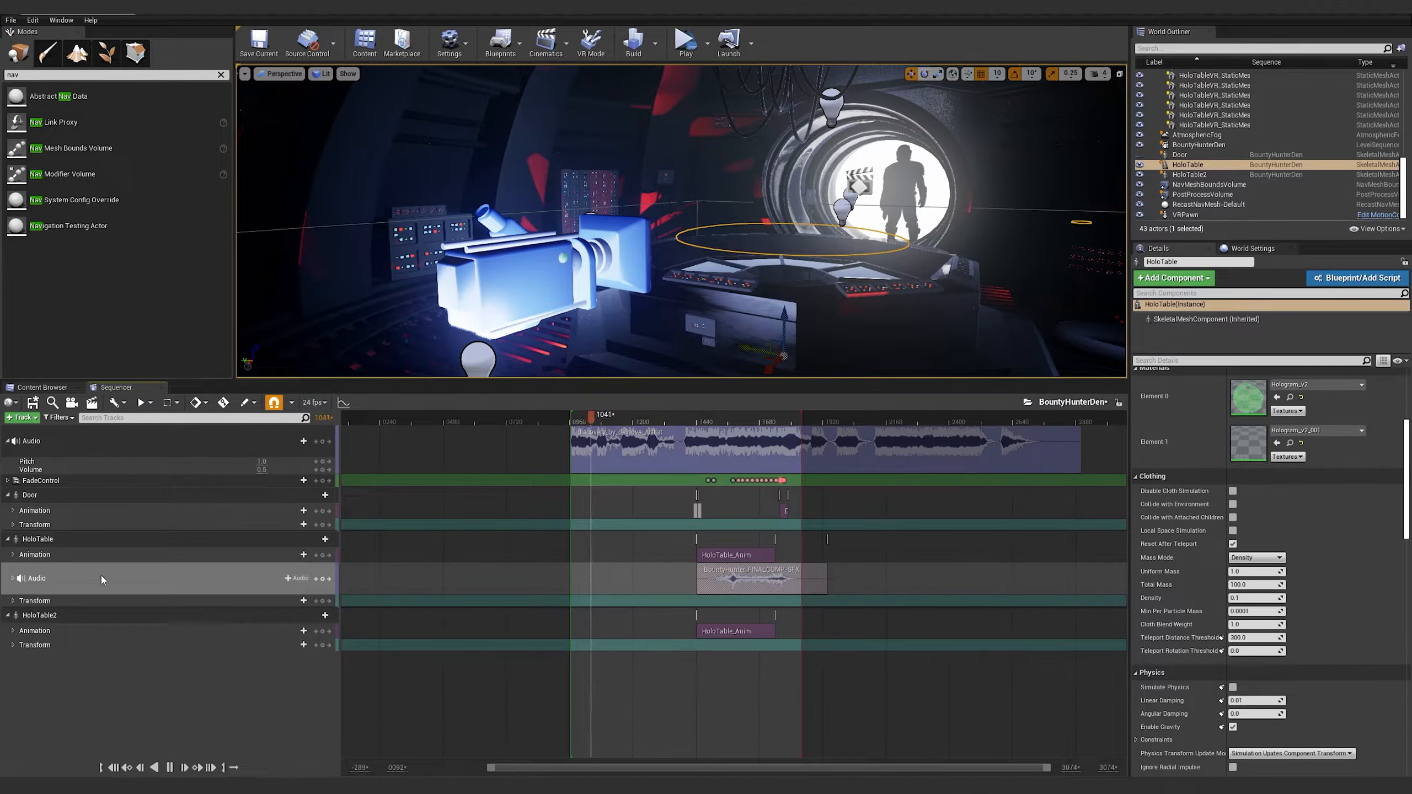
pyautogui.click(12, 579)
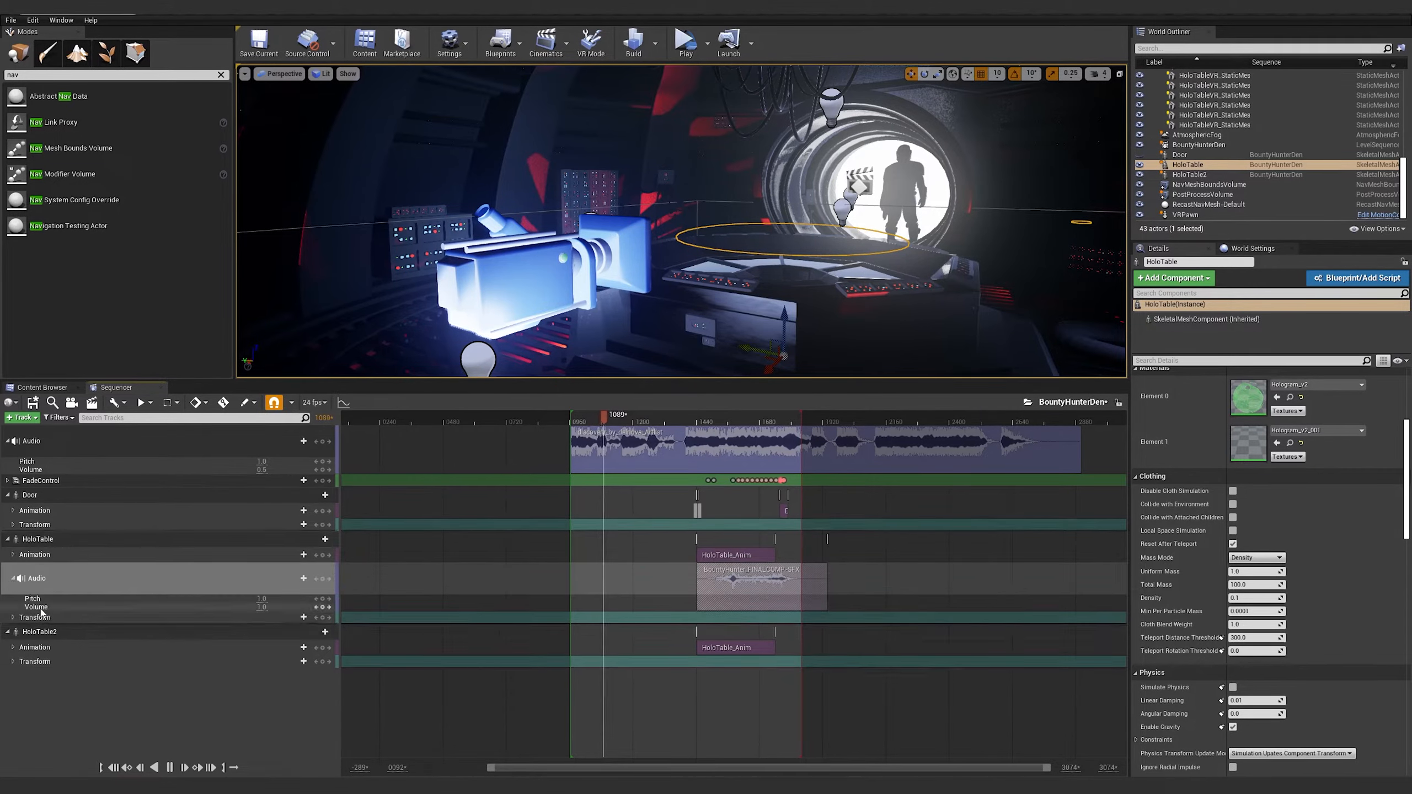
pyautogui.click(222, 610)
pyautogui.click(260, 605)
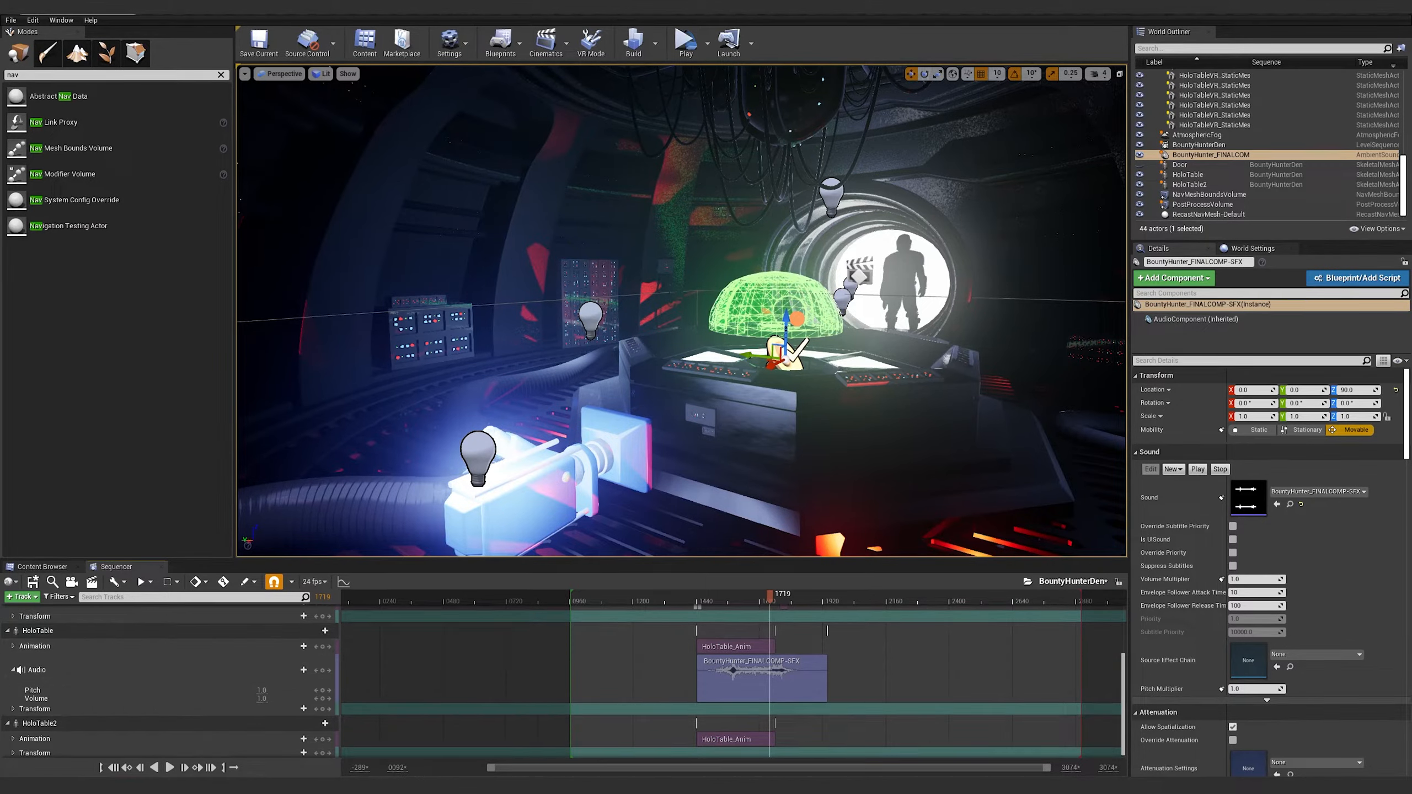
# Delete the audio clip and its empty Audio track from the HoloTable actor in the sequence
pyautogui.click(56, 568)
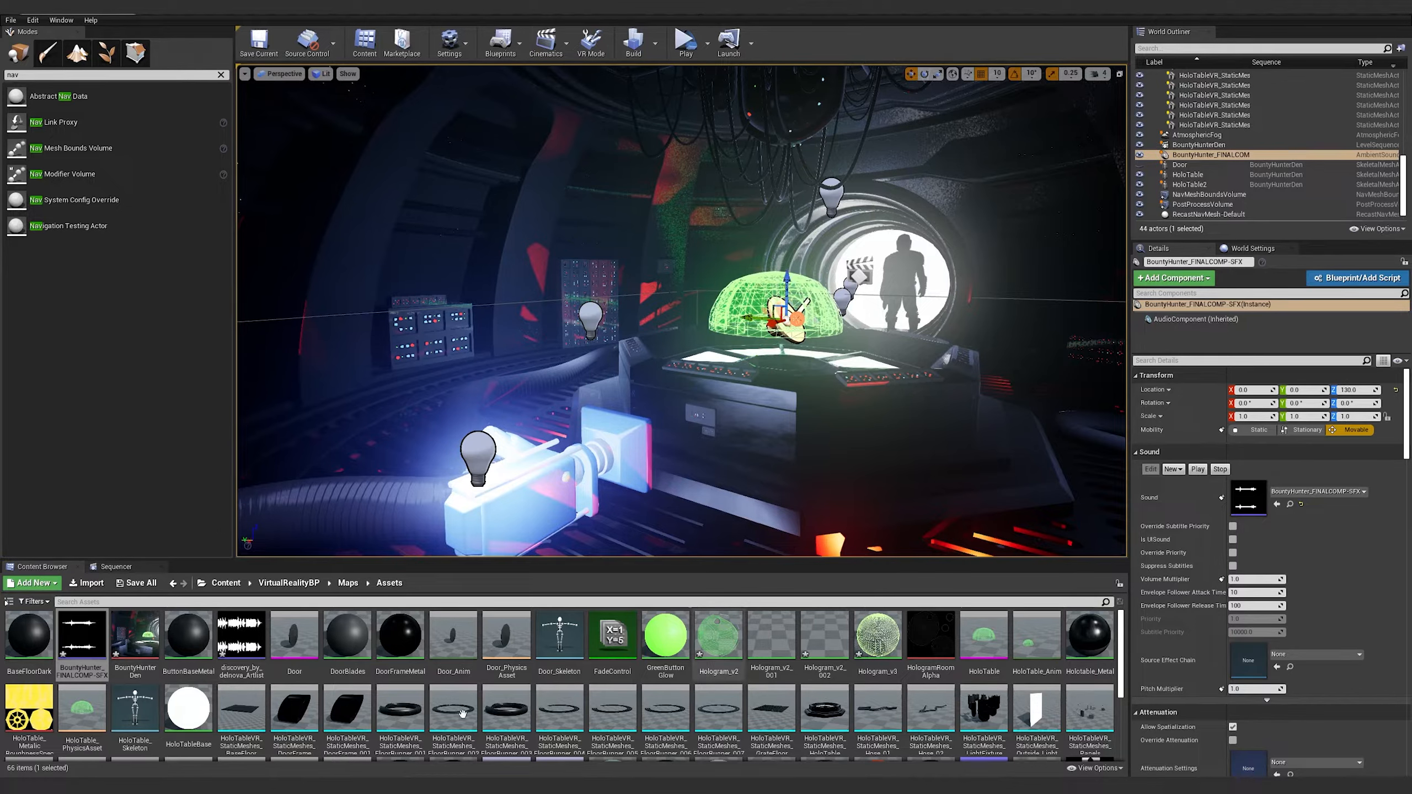
pyautogui.click(114, 567)
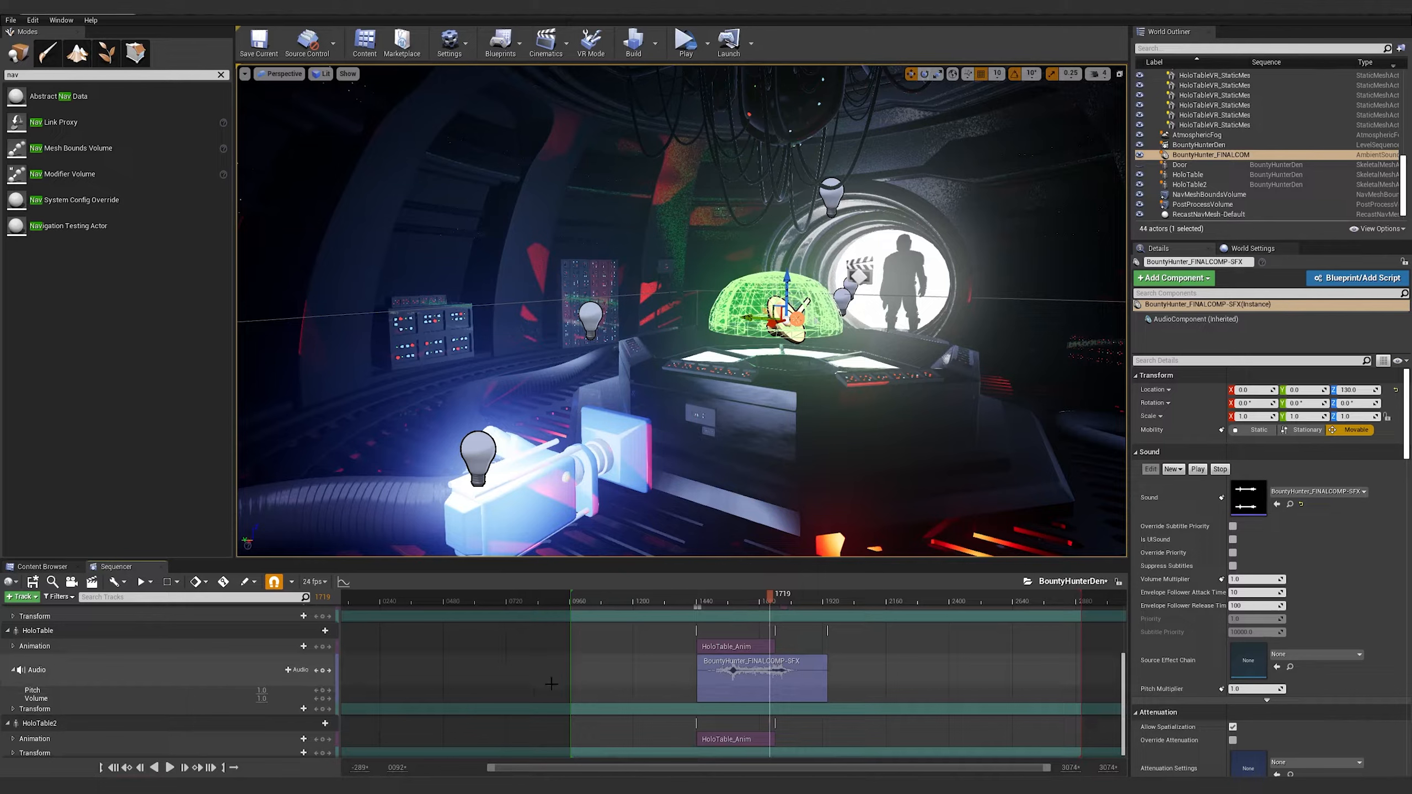
pyautogui.click(93, 631)
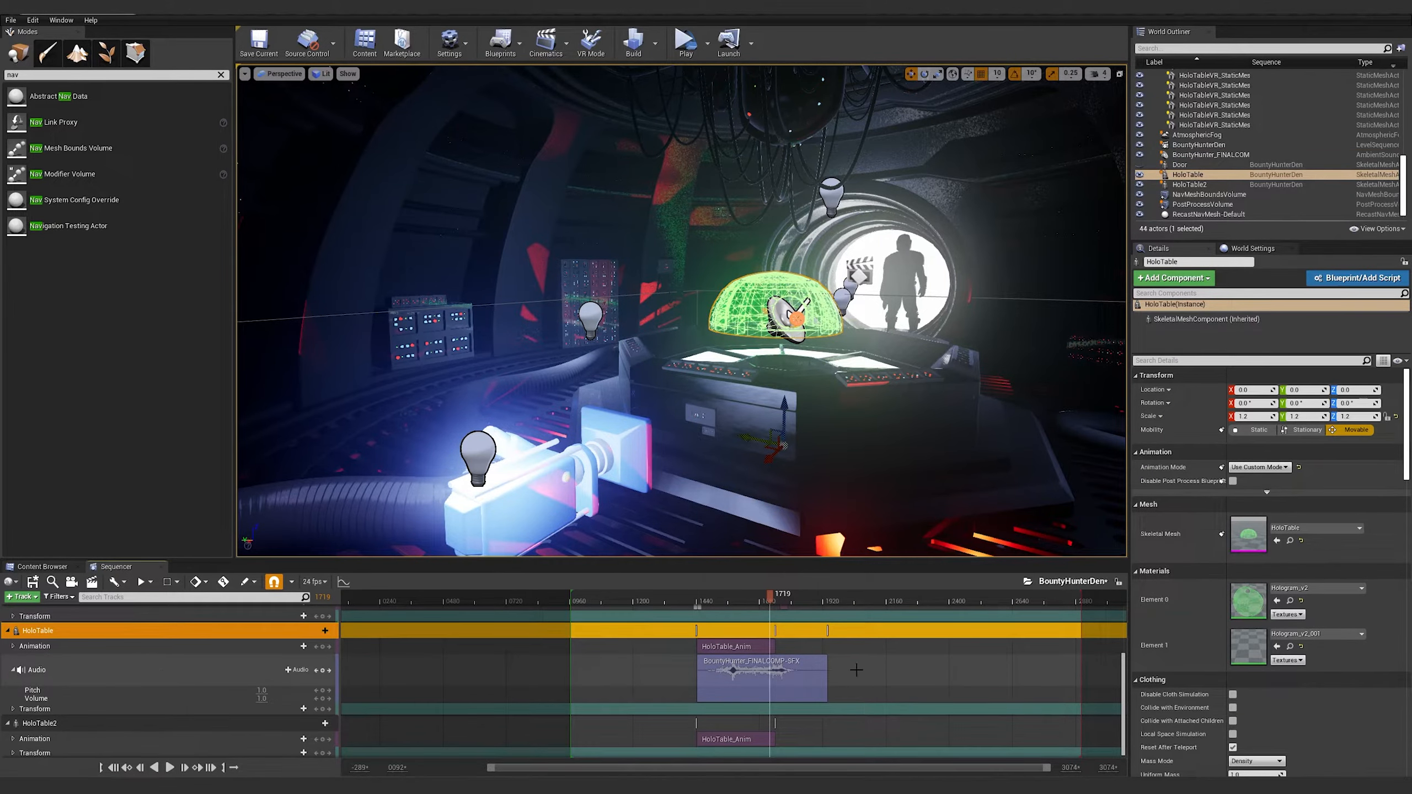
pyautogui.press('Delete')
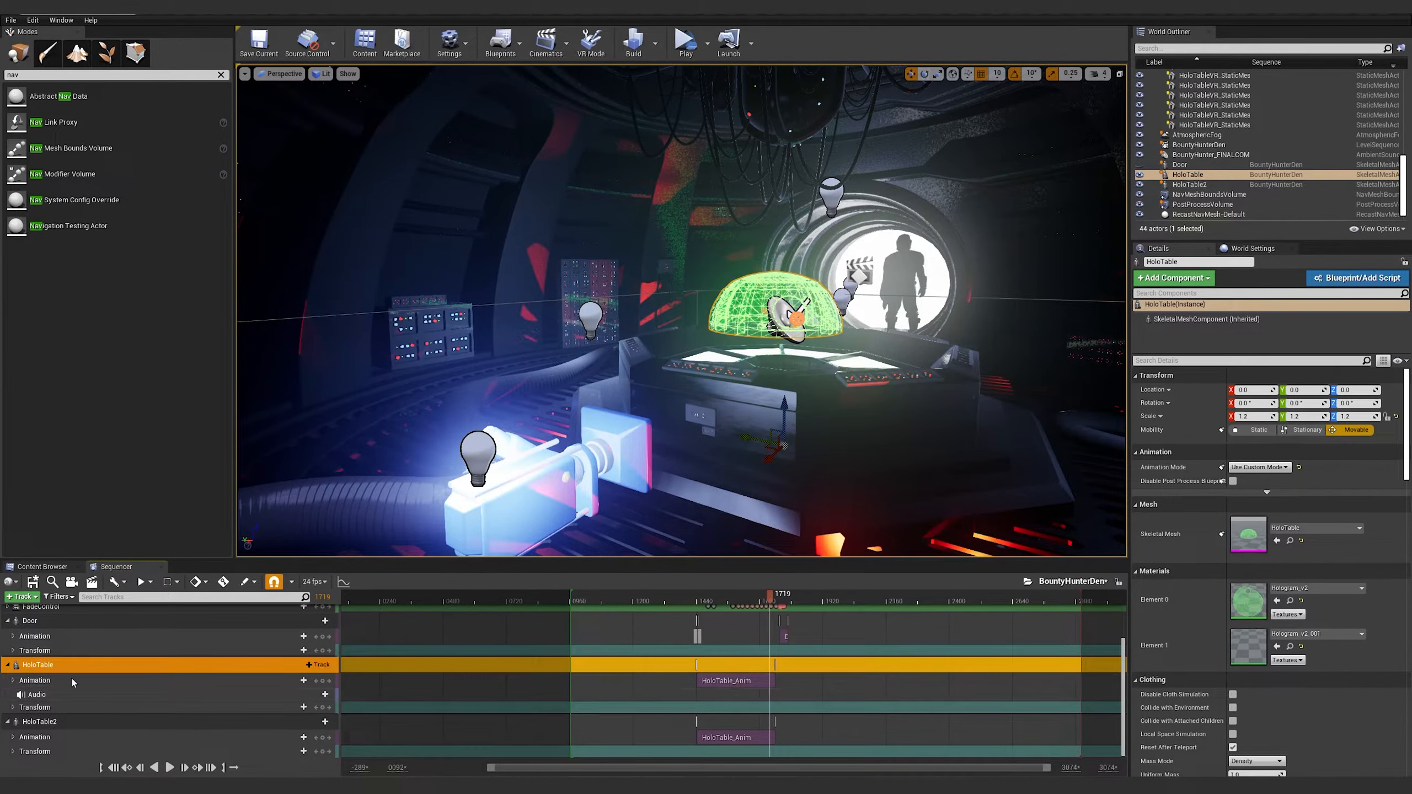
pyautogui.click(36, 696)
pyautogui.press('Delete')
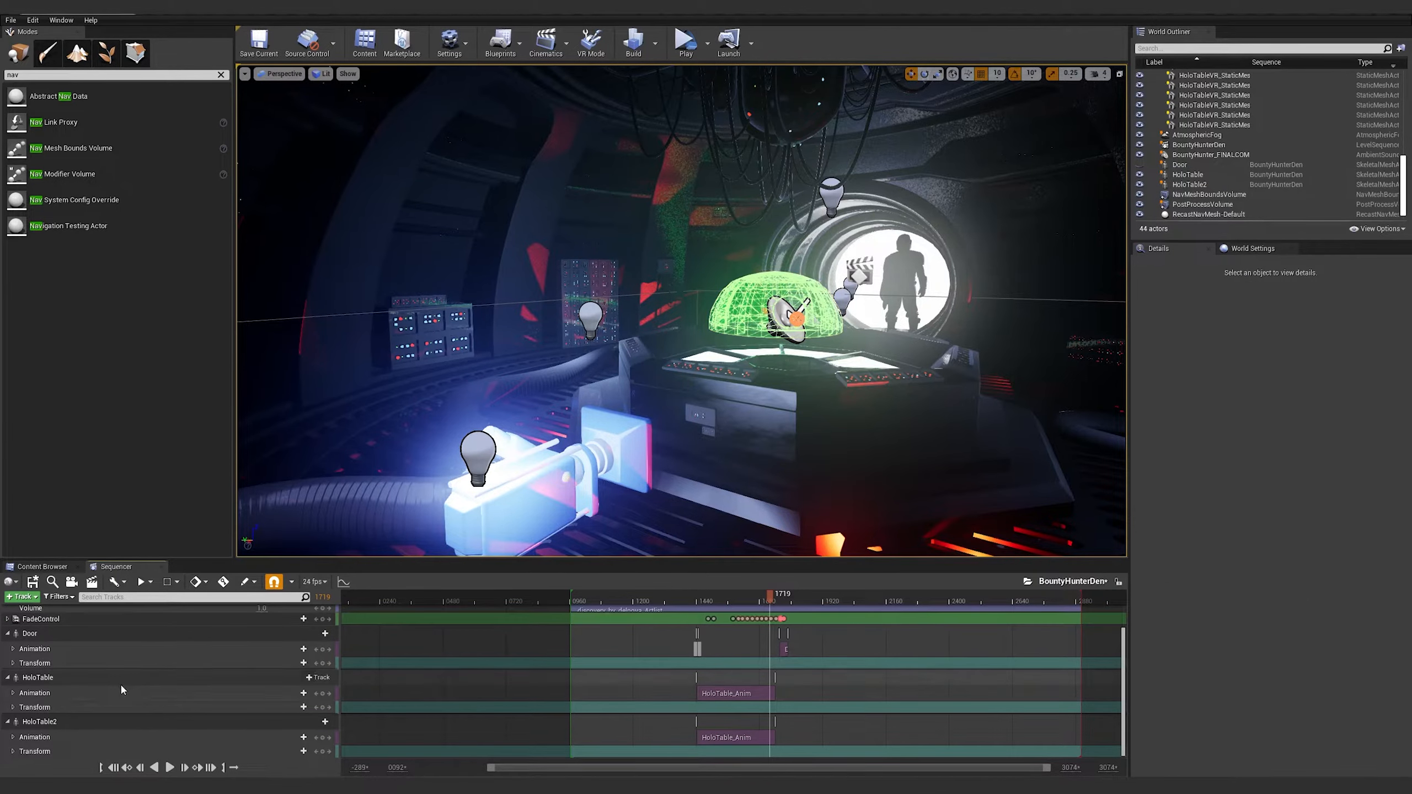
# Add the BountyHunter_FINALCOMP-SFX actor to the sequence and give it an audio track with the sound wave of the same name
pyautogui.scroll(2, 68, 645)
pyautogui.scroll(1, 88, 688)
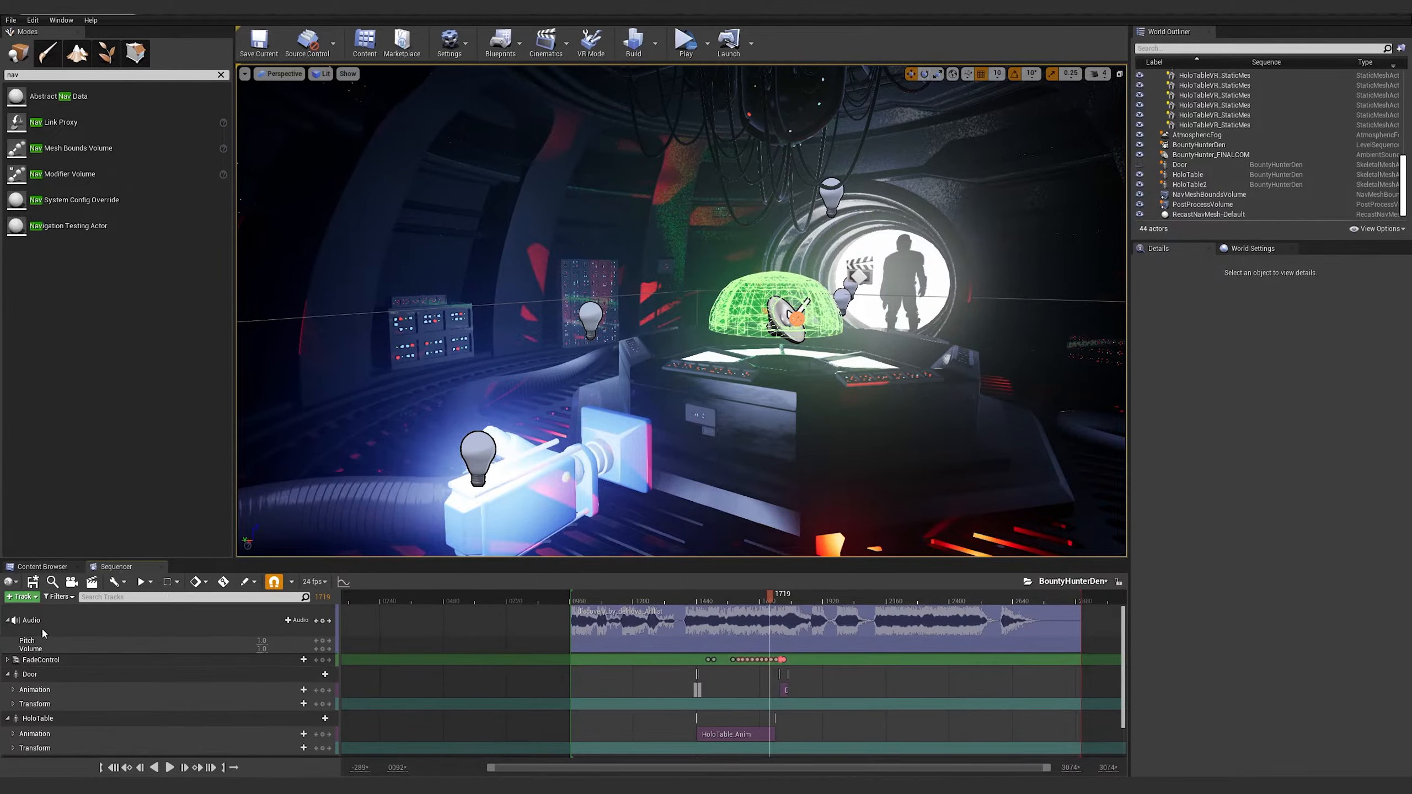
pyautogui.click(30, 596)
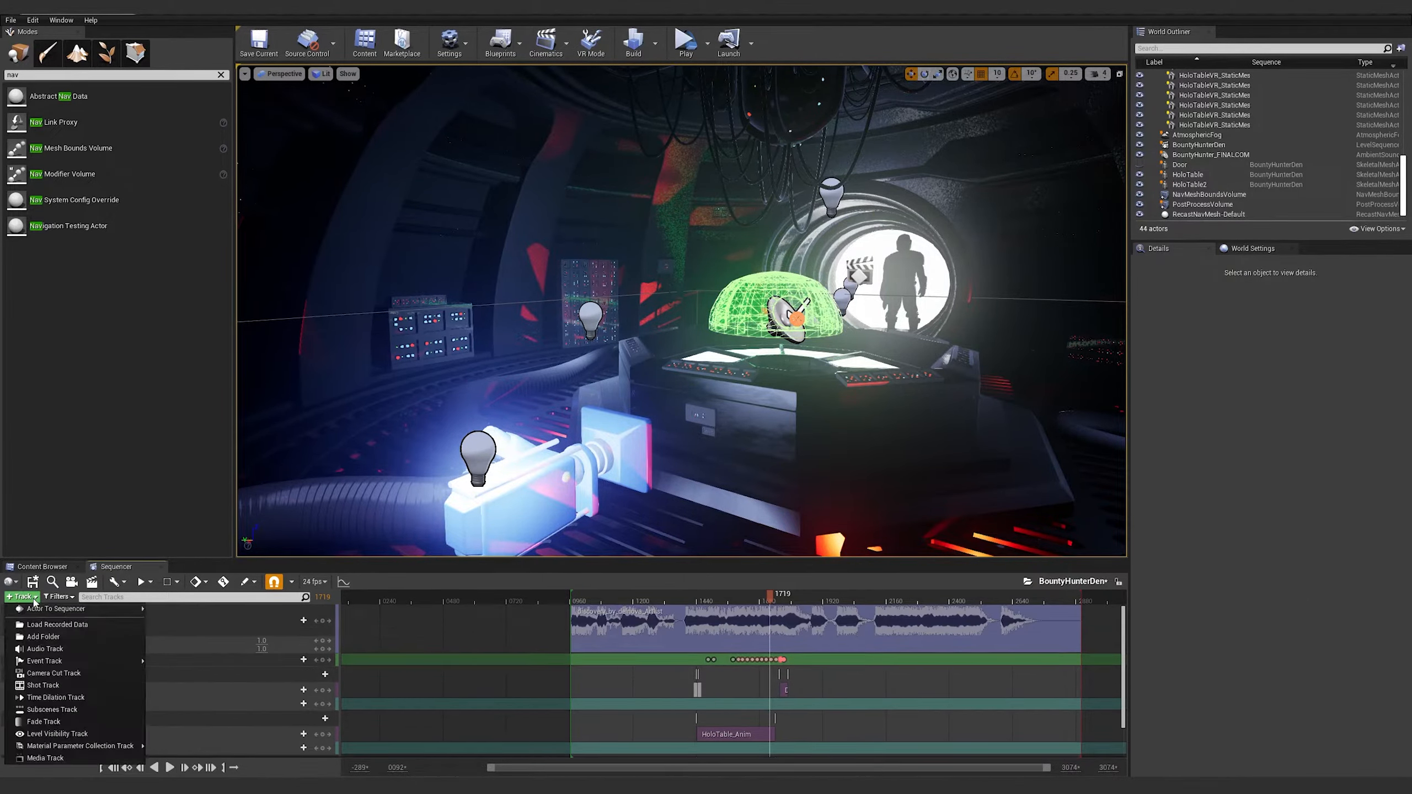
pyautogui.moveTo(34, 612)
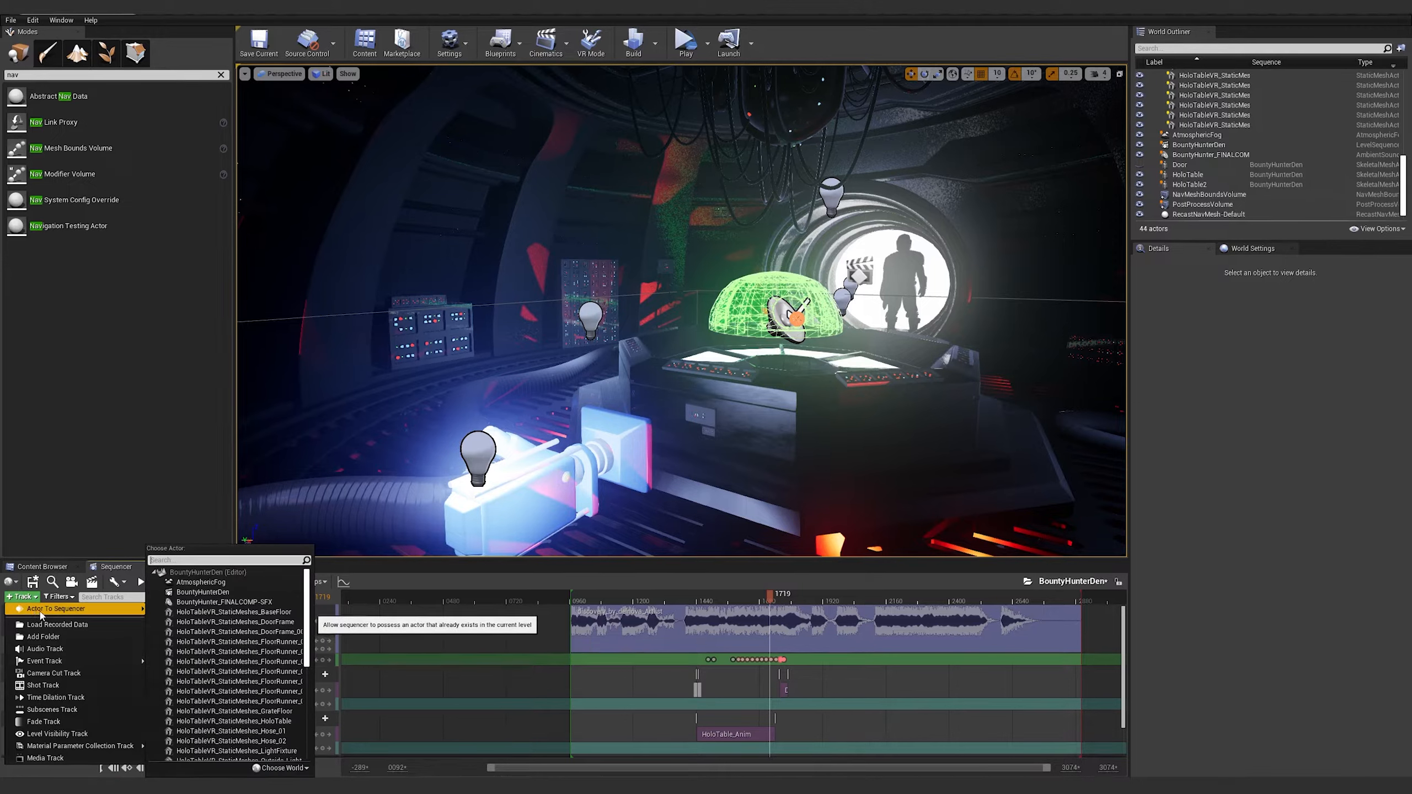
pyautogui.click(205, 602)
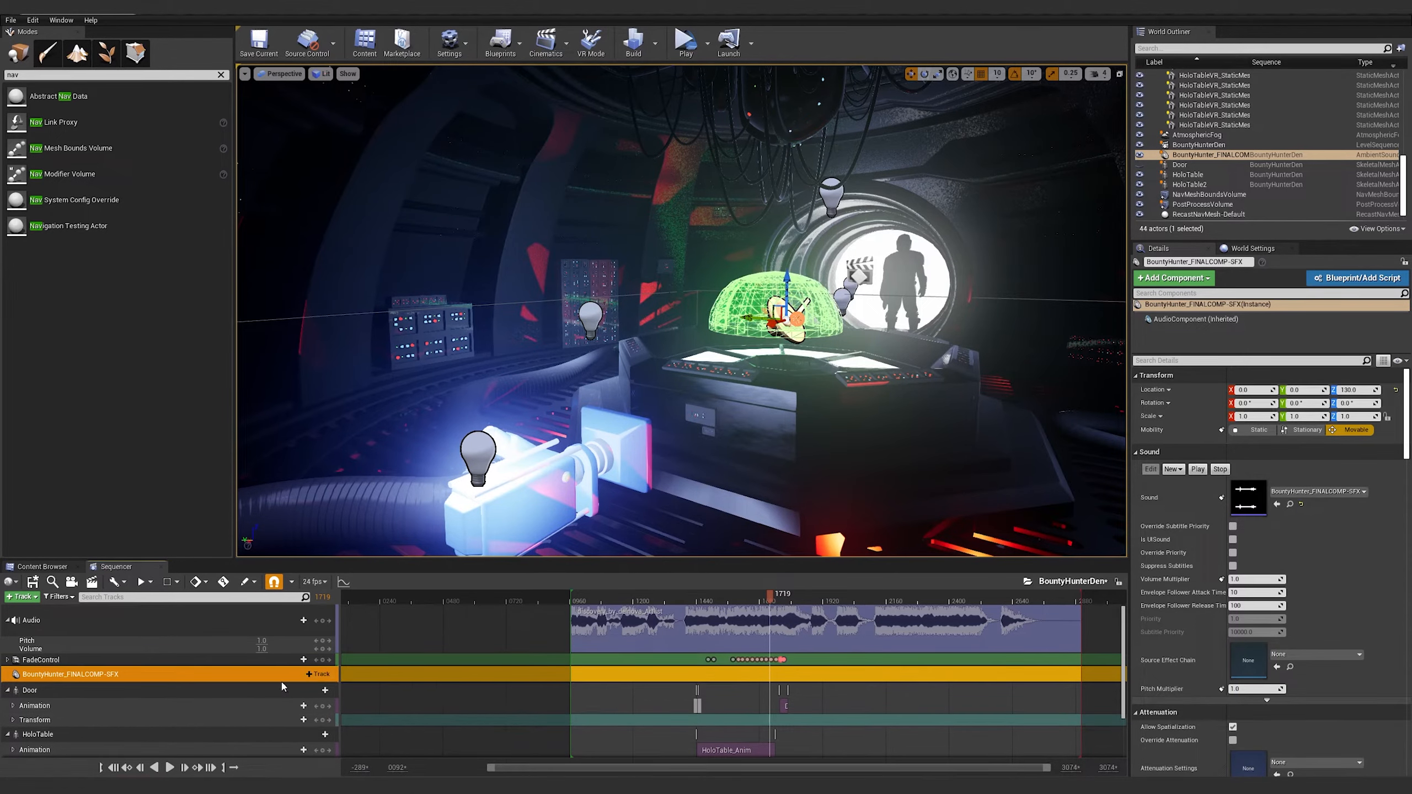
pyautogui.click(318, 674)
pyautogui.moveTo(343, 568)
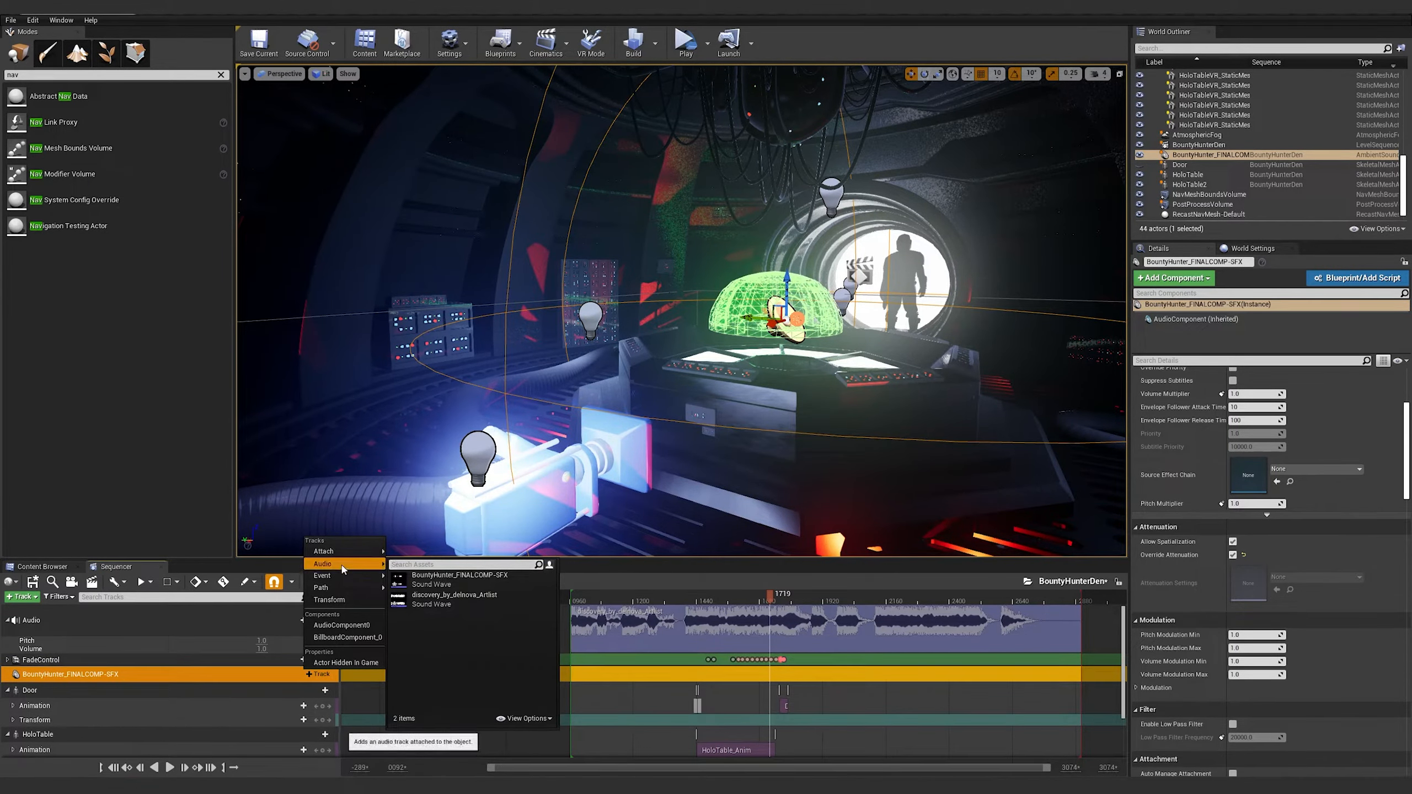
pyautogui.click(467, 580)
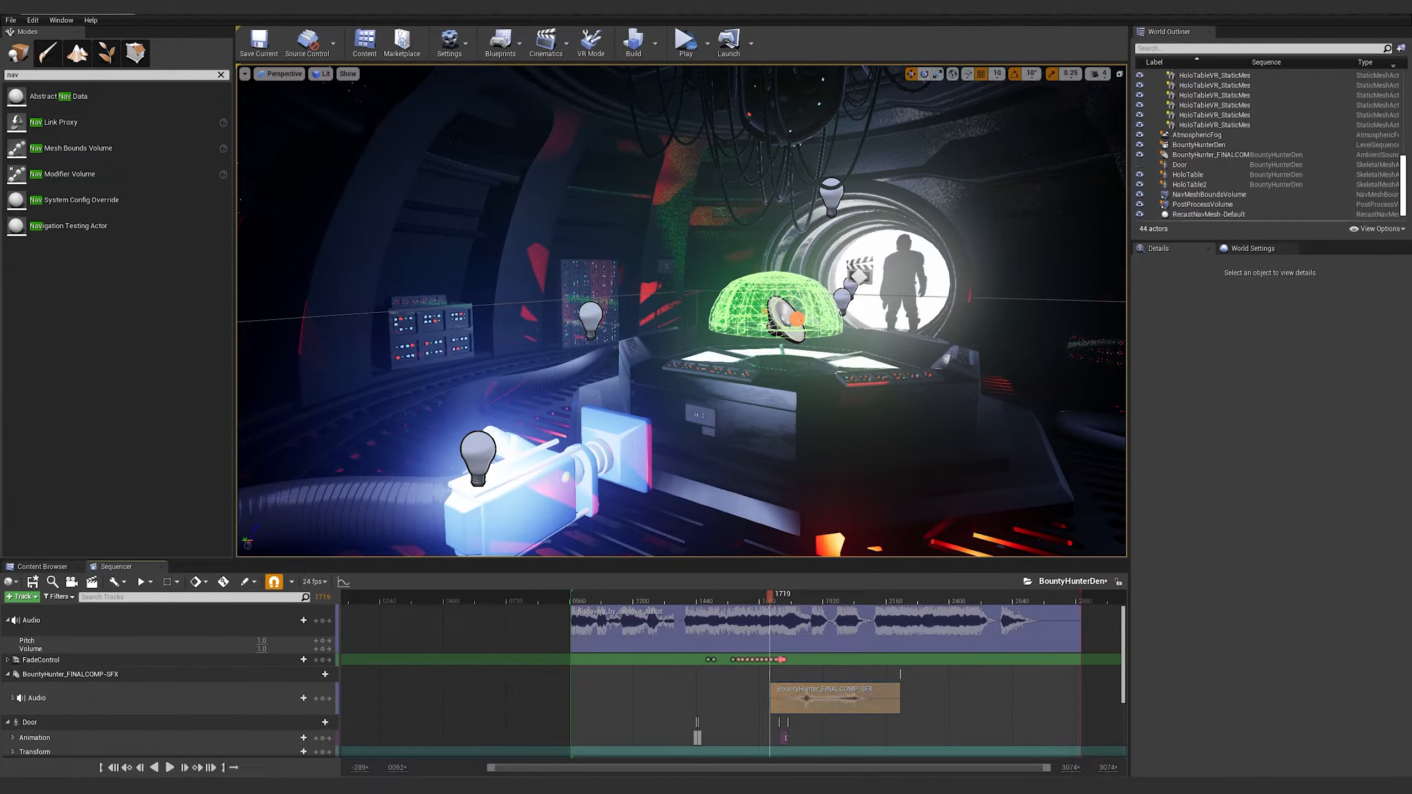
# Move the SFX audio clip so it starts together with the HoloTable animation at frame 1441
pyautogui.click(866, 701)
pyautogui.moveTo(837, 705); pyautogui.dragTo(799, 705)
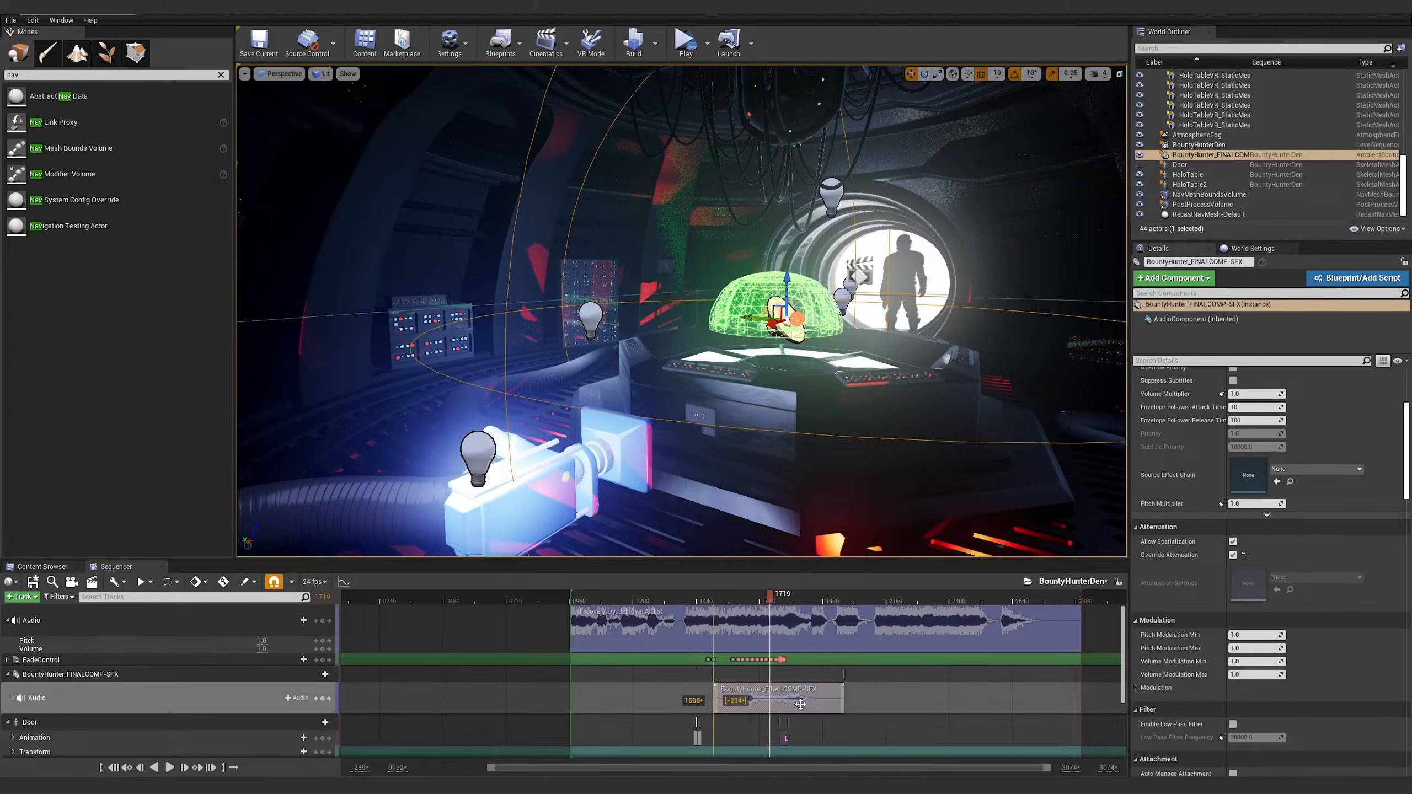
pyautogui.scroll(-3, 784, 704)
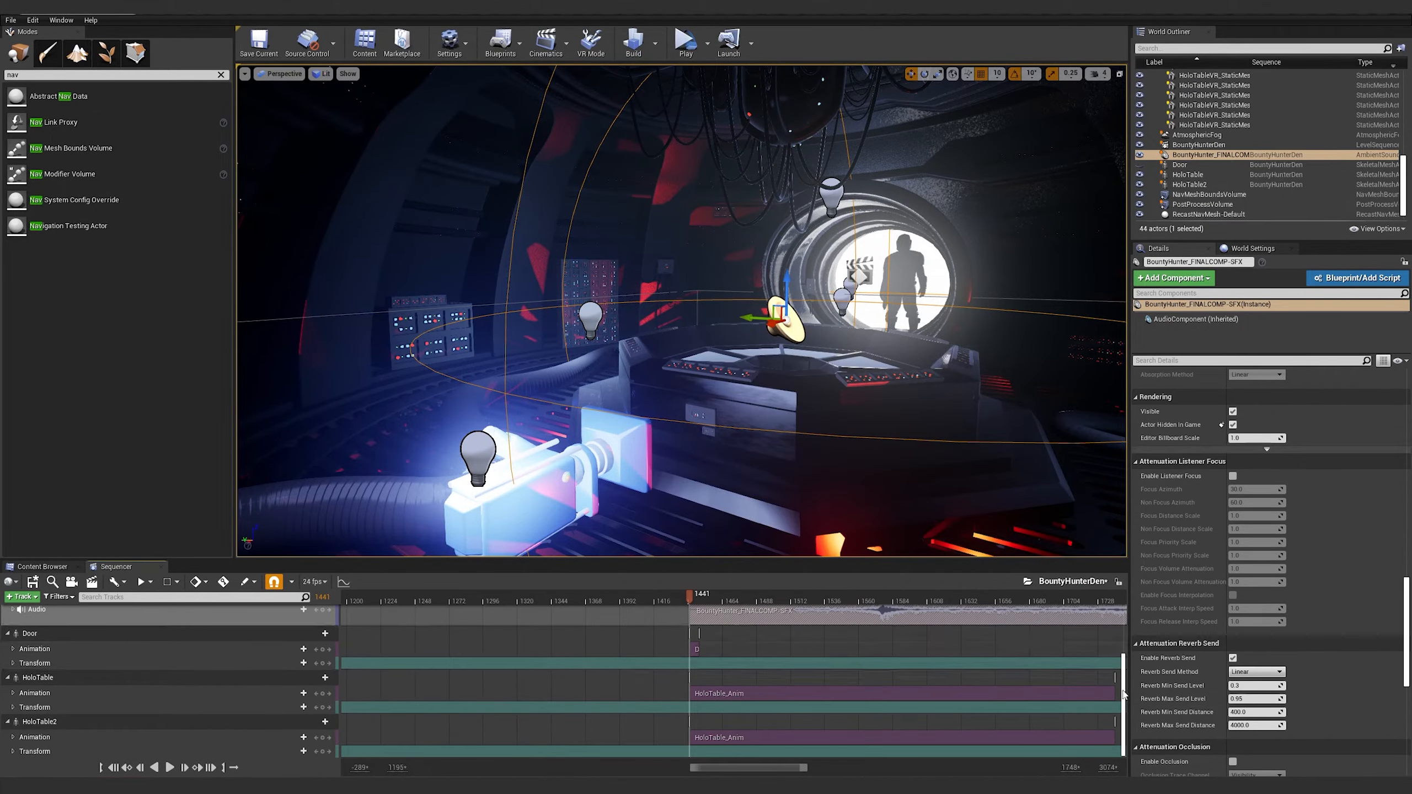
pyautogui.scroll(2, 1105, 685)
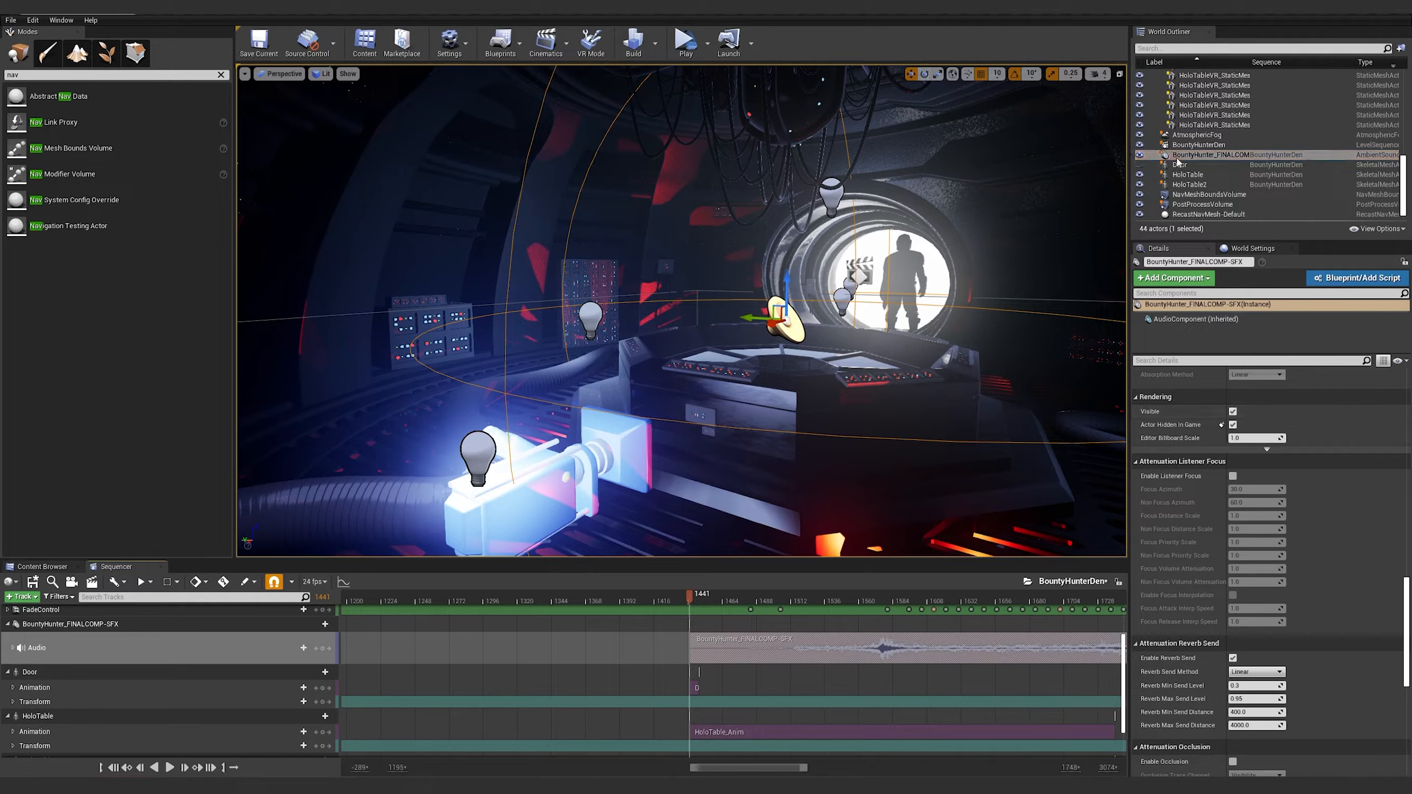
# With Override Attenuation enabled, adjust the BountyHunter_FINALCOMP-SFX actor's attenuation to an Inner Radius of about 305 and a Falloff Distance of about 369
pyautogui.click(1212, 154)
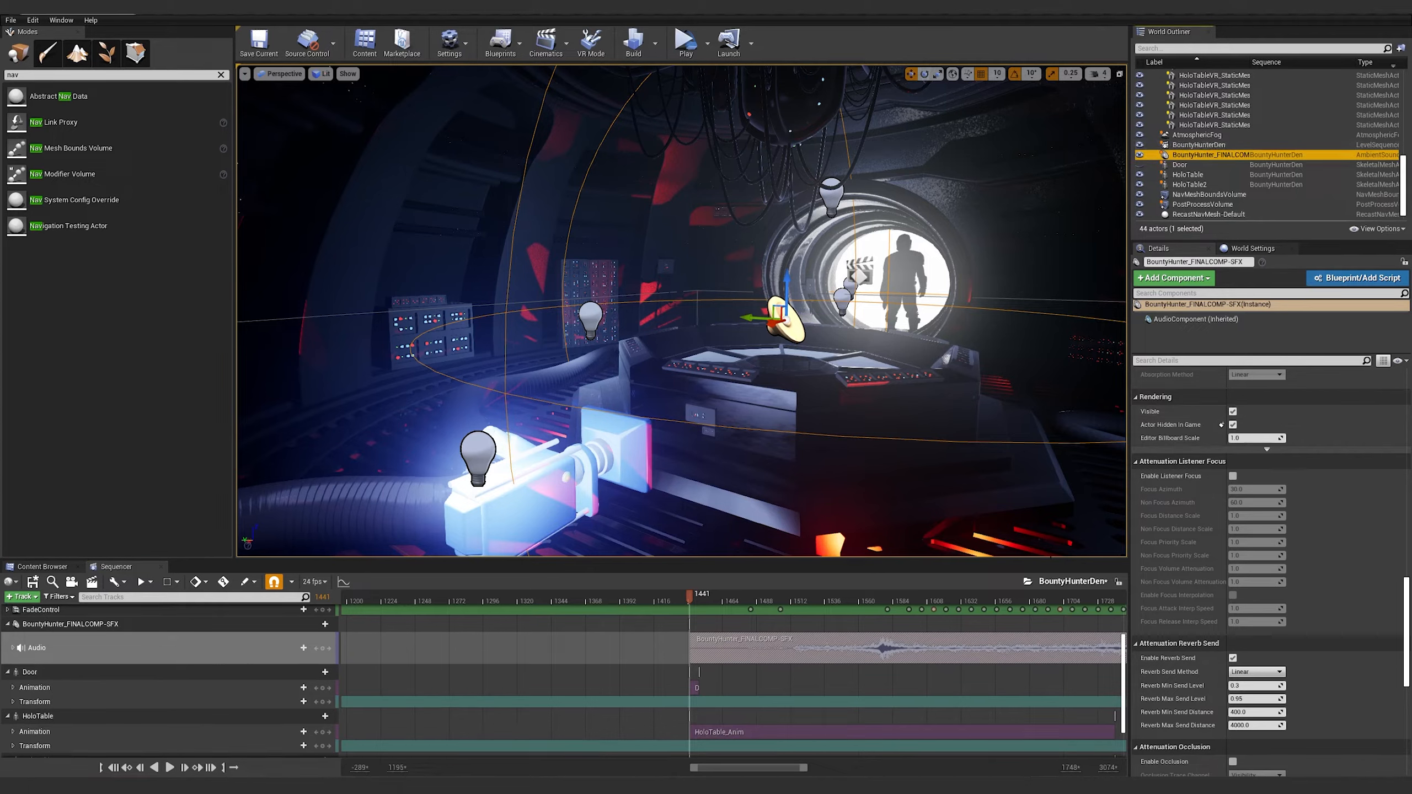
pyautogui.scroll(3, 1271, 556)
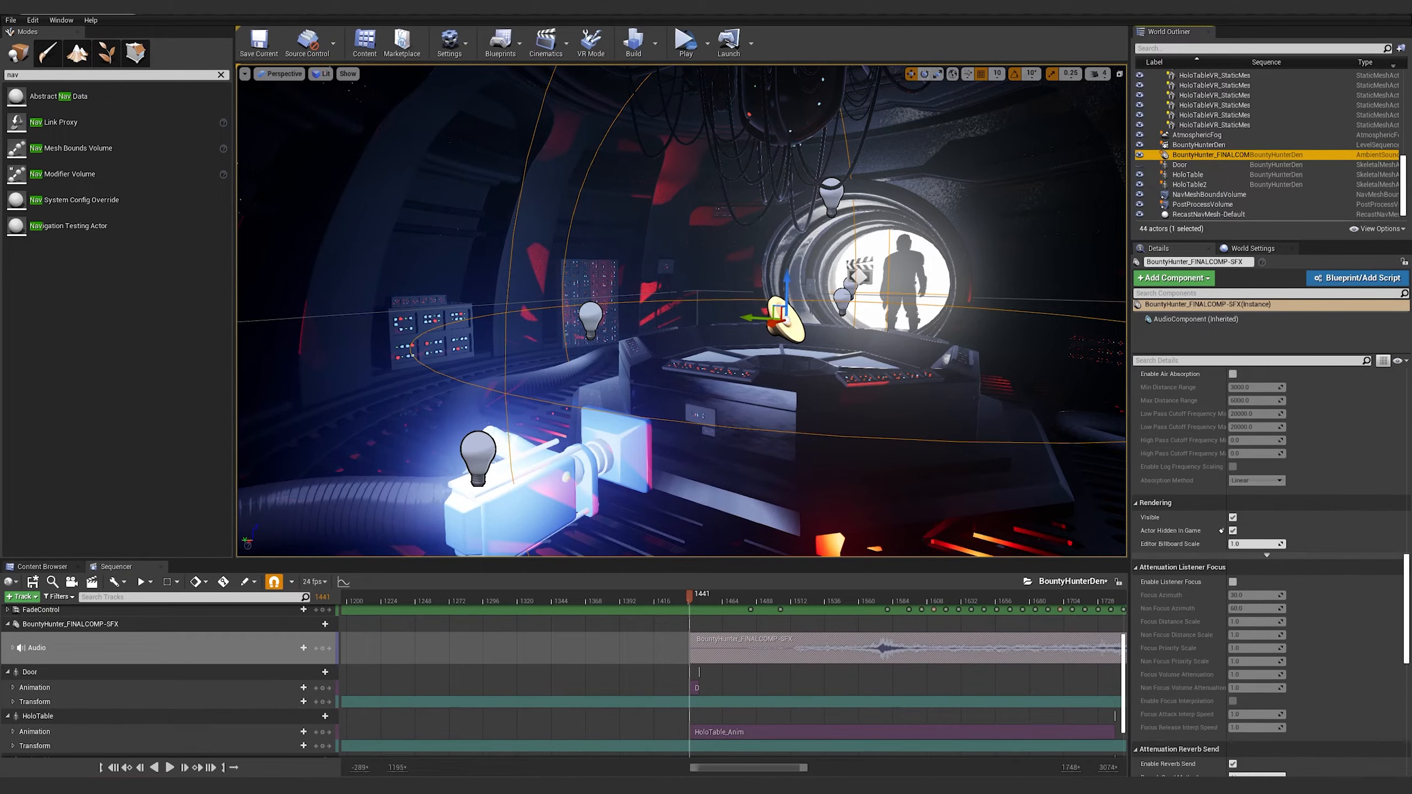
pyautogui.scroll(-10, 1406, 570)
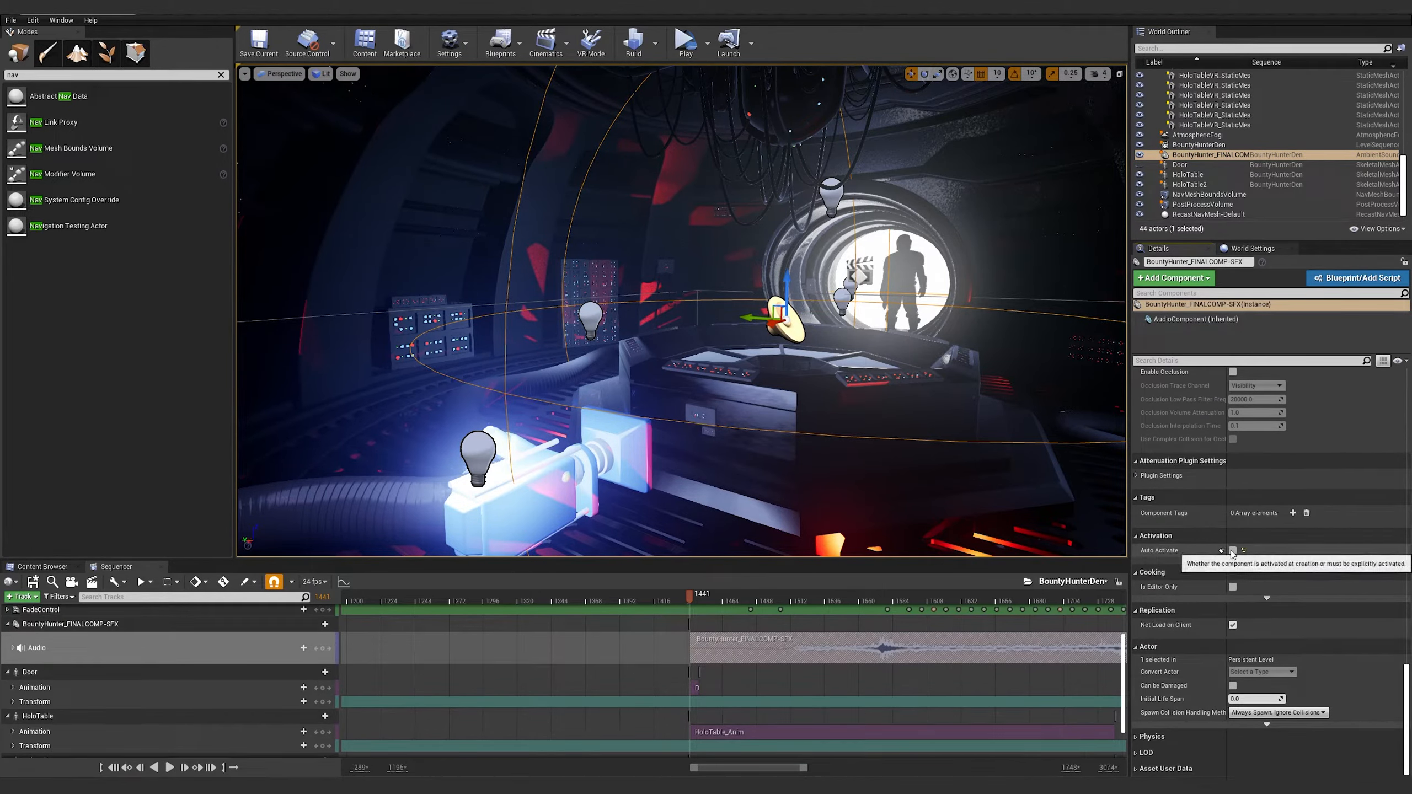
pyautogui.scroll(10, 1390, 707)
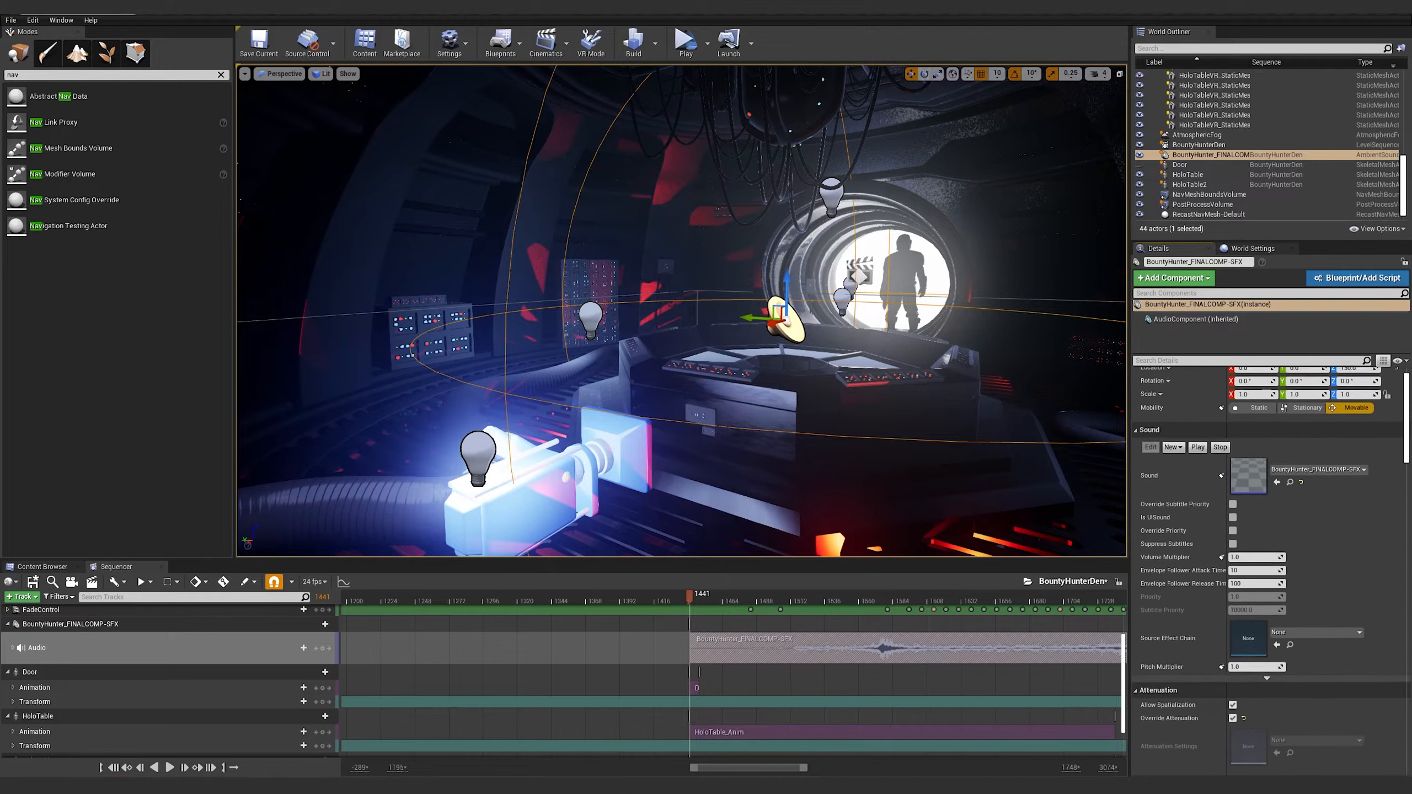
pyautogui.scroll(-5, 1170, 481)
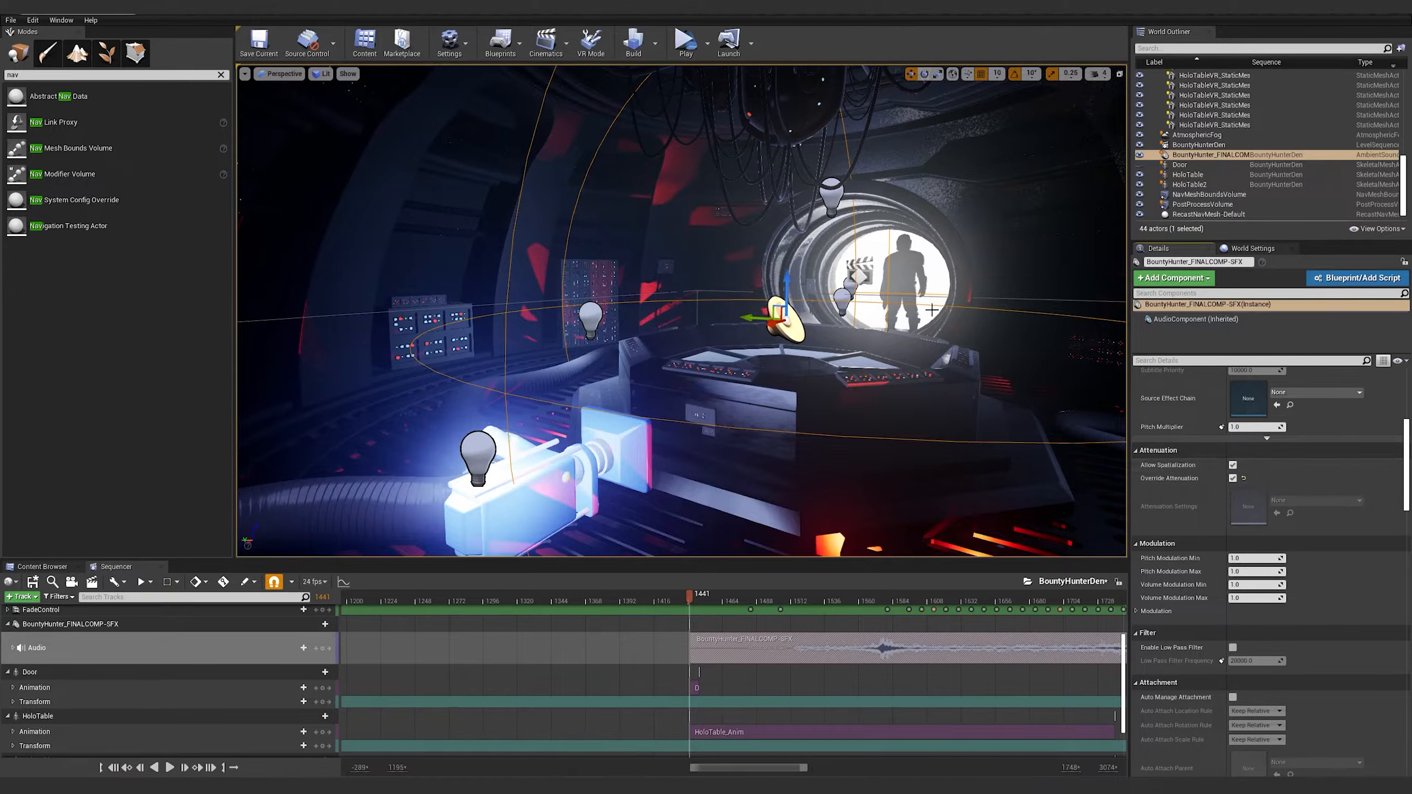
pyautogui.click(1233, 479)
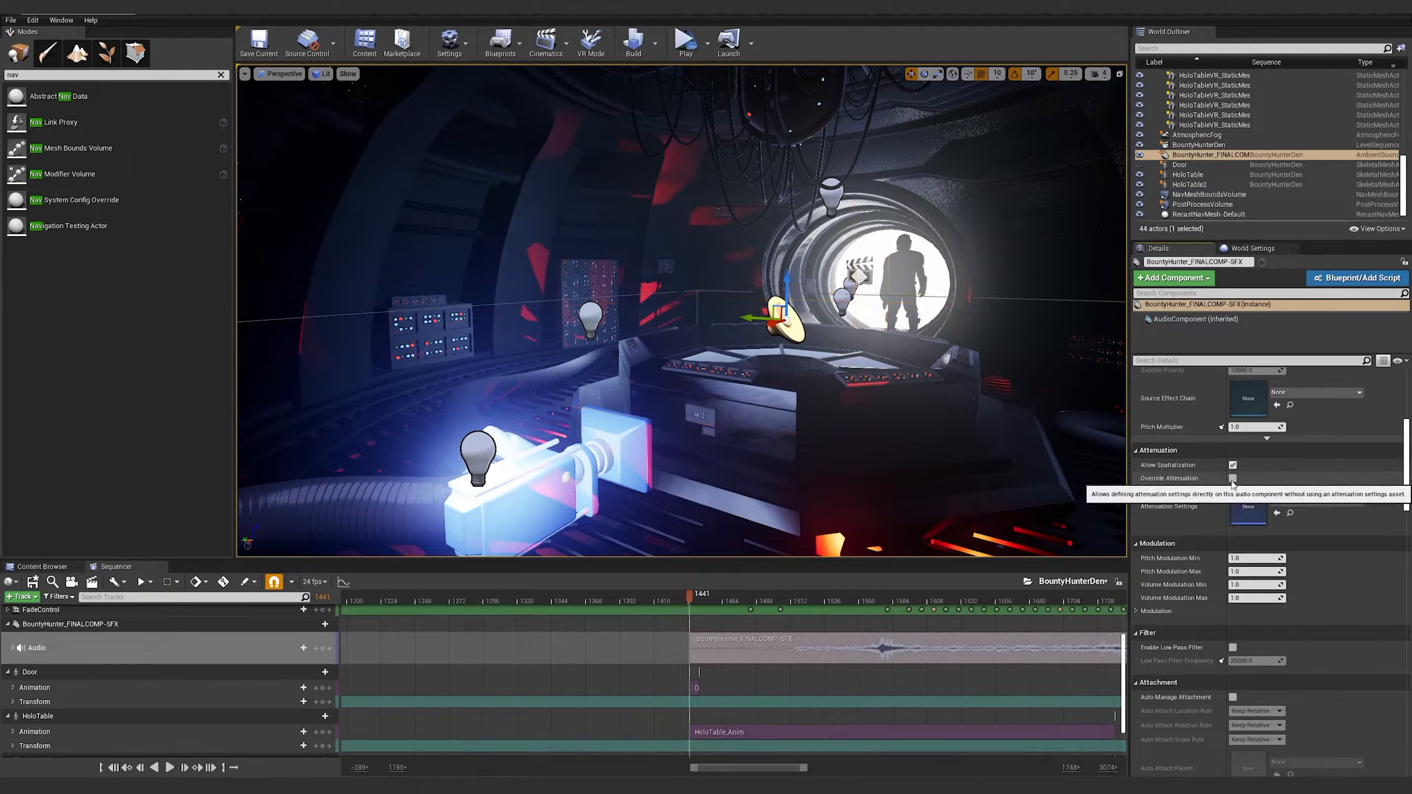
pyautogui.click(1233, 479)
pyautogui.scroll(-5, 1405, 478)
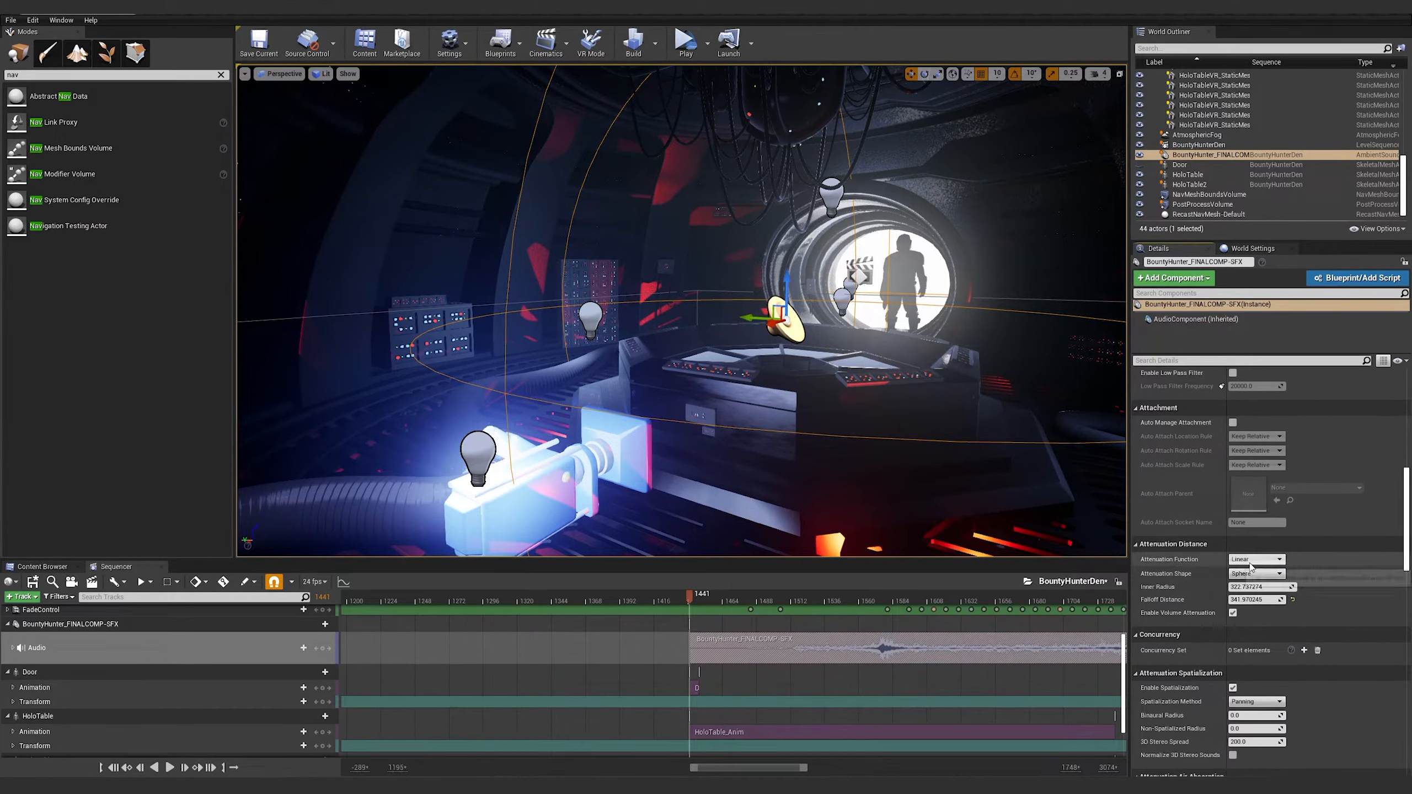
pyautogui.moveTo(1260, 587)
pyautogui.mouseDown()
pyautogui.moveTo(1274, 586)
pyautogui.moveTo(1176, 586)
pyautogui.moveTo(1241, 599)
pyautogui.moveTo(1222, 599)
pyautogui.moveTo(1273, 588)
pyautogui.moveTo(1259, 587)
pyautogui.mouseUp()
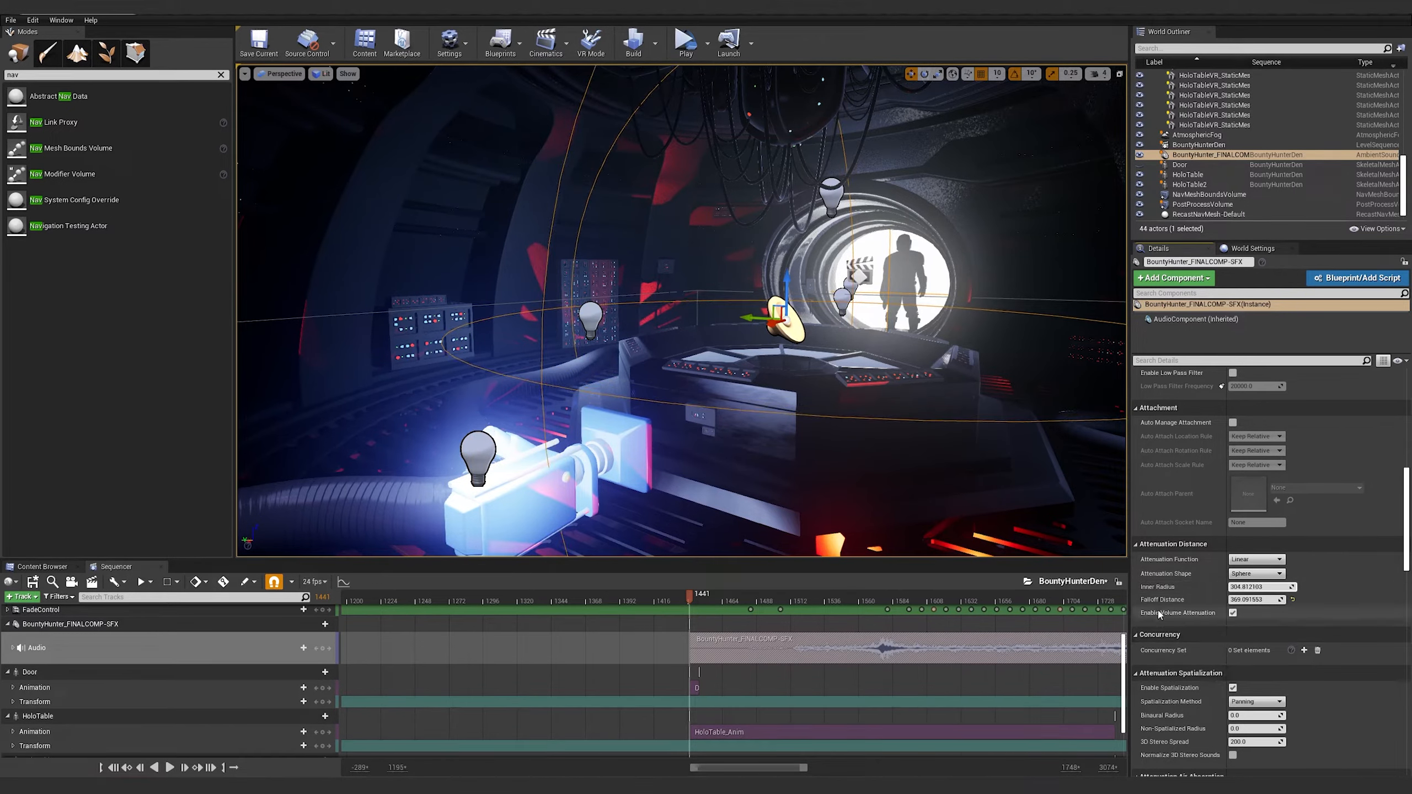
# Set the Volume of the BountyHunter_FINALCOMP-SFX audio track to 1.5
pyautogui.click(12, 649)
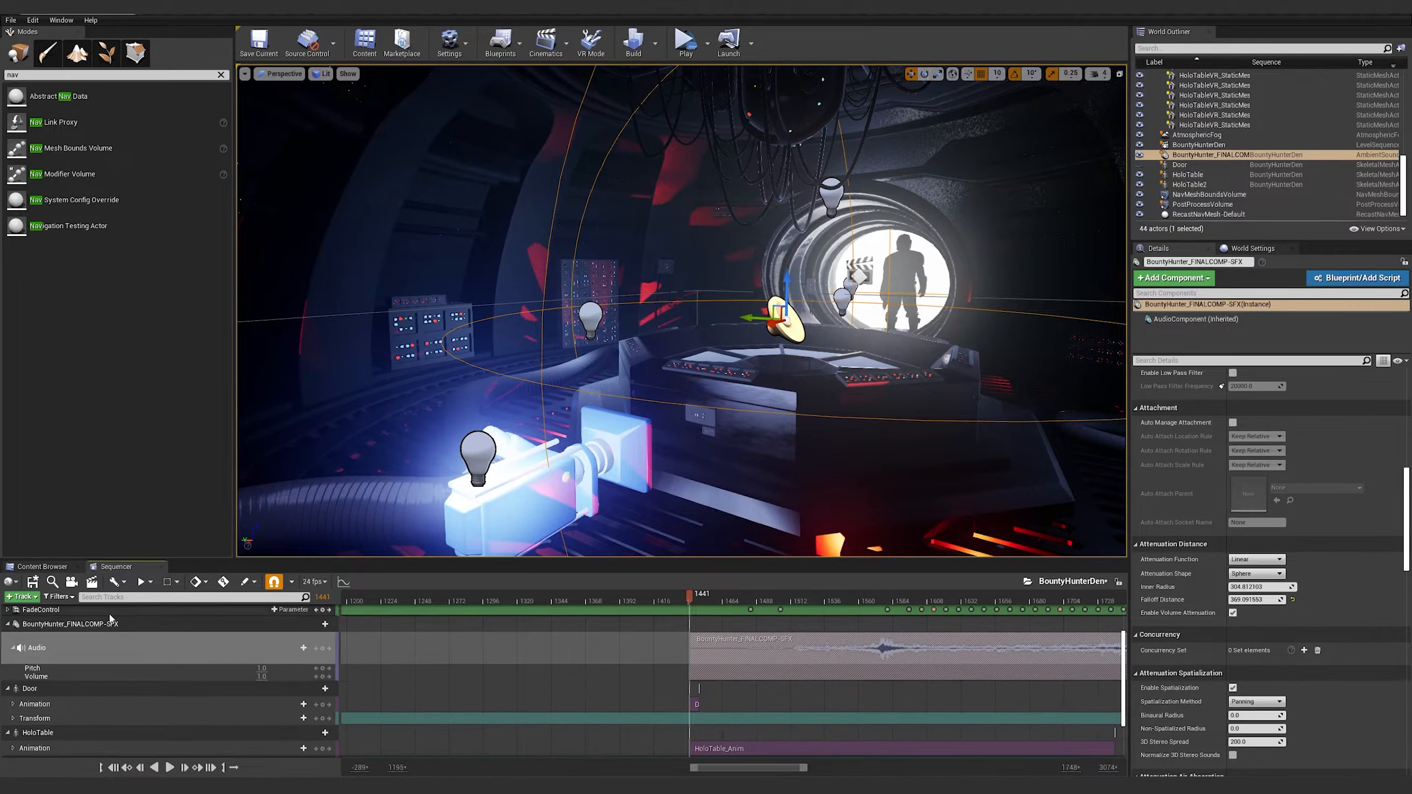
pyautogui.click(13, 649)
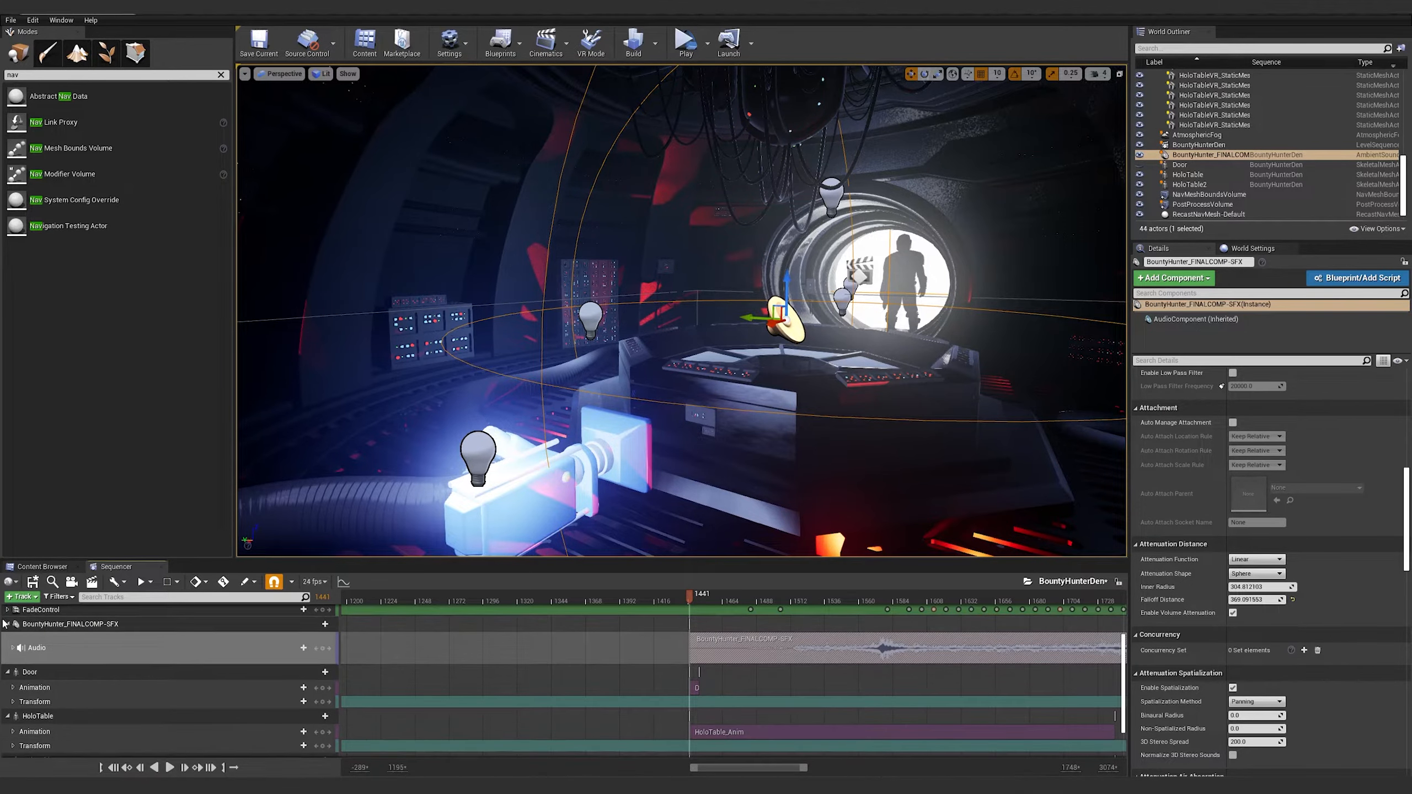
pyautogui.click(12, 648)
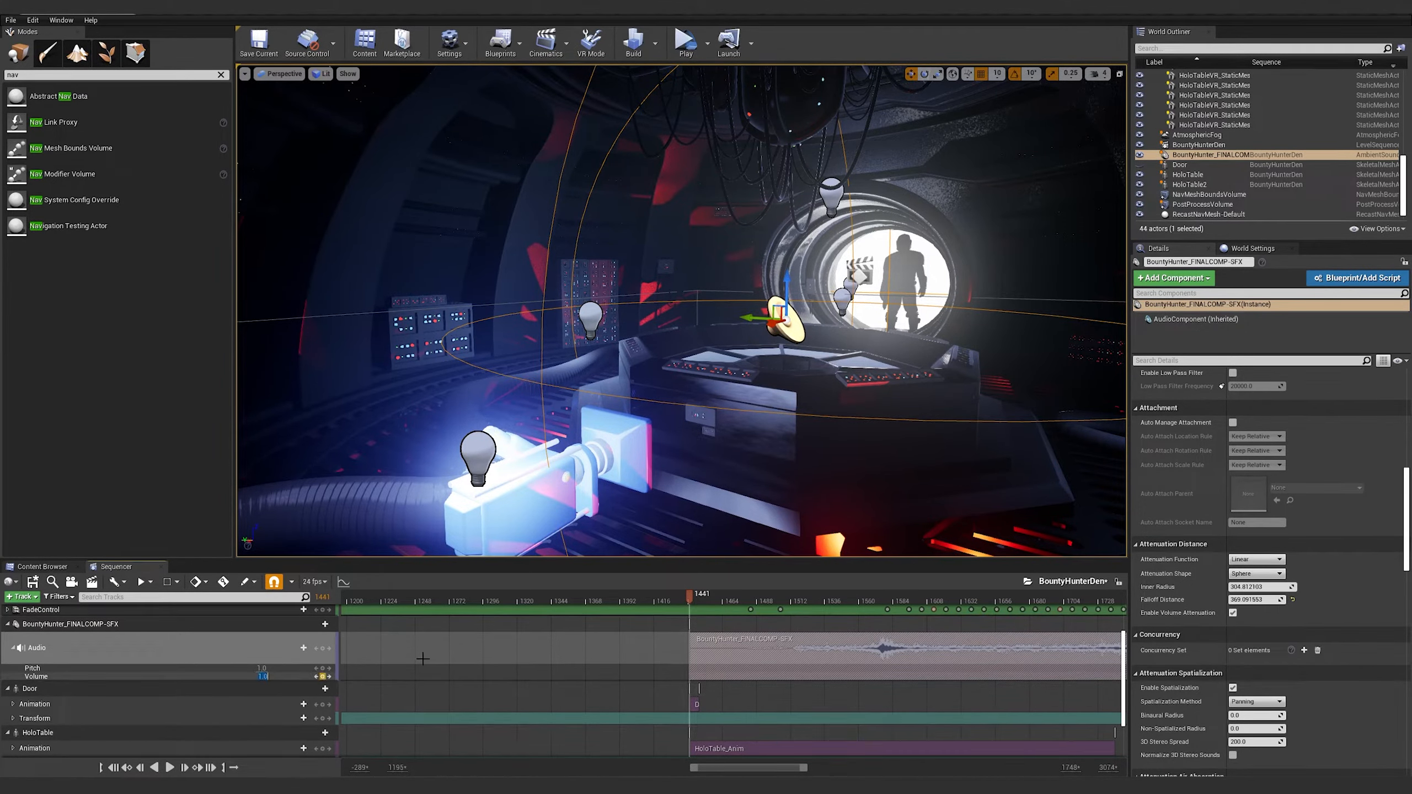
pyautogui.press('Return')
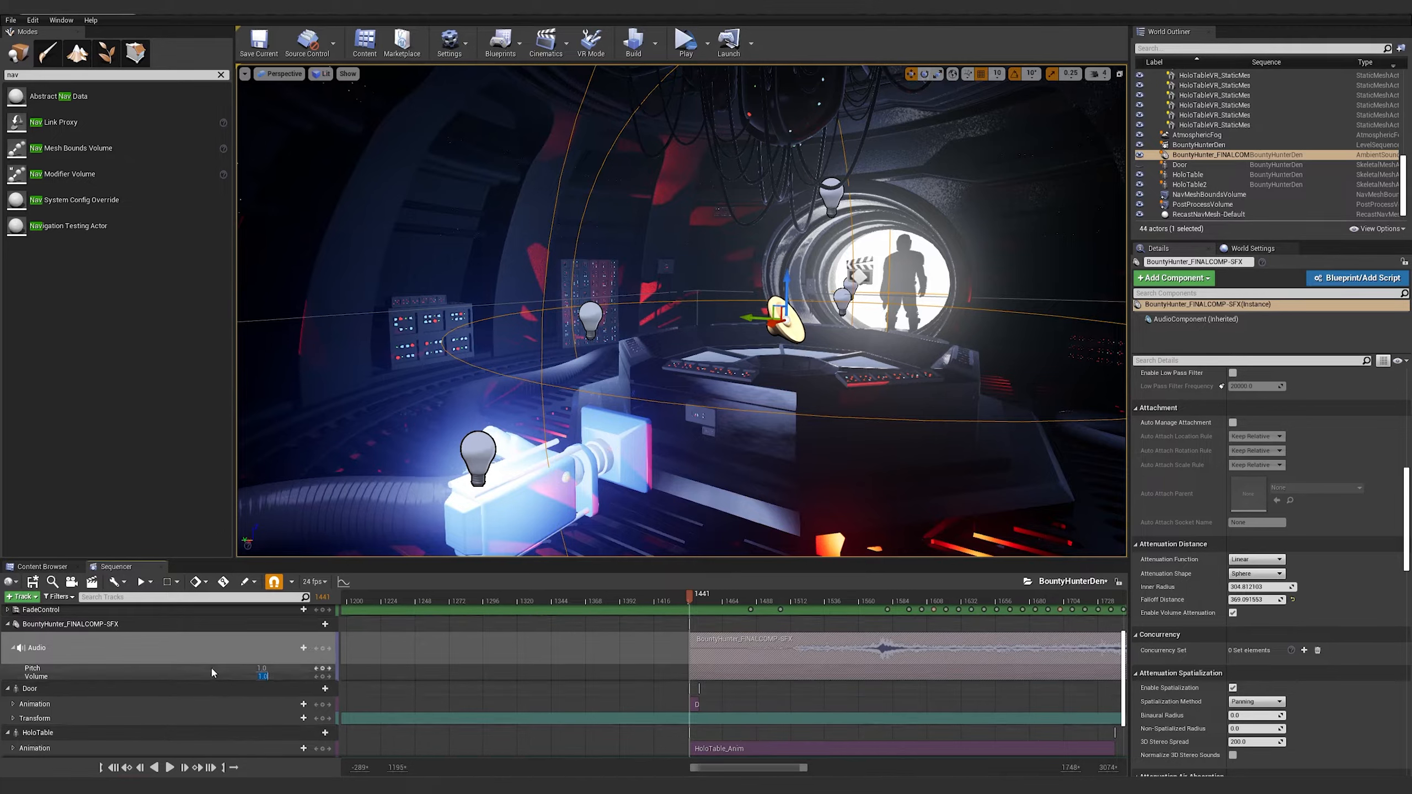
pyautogui.write('.5')
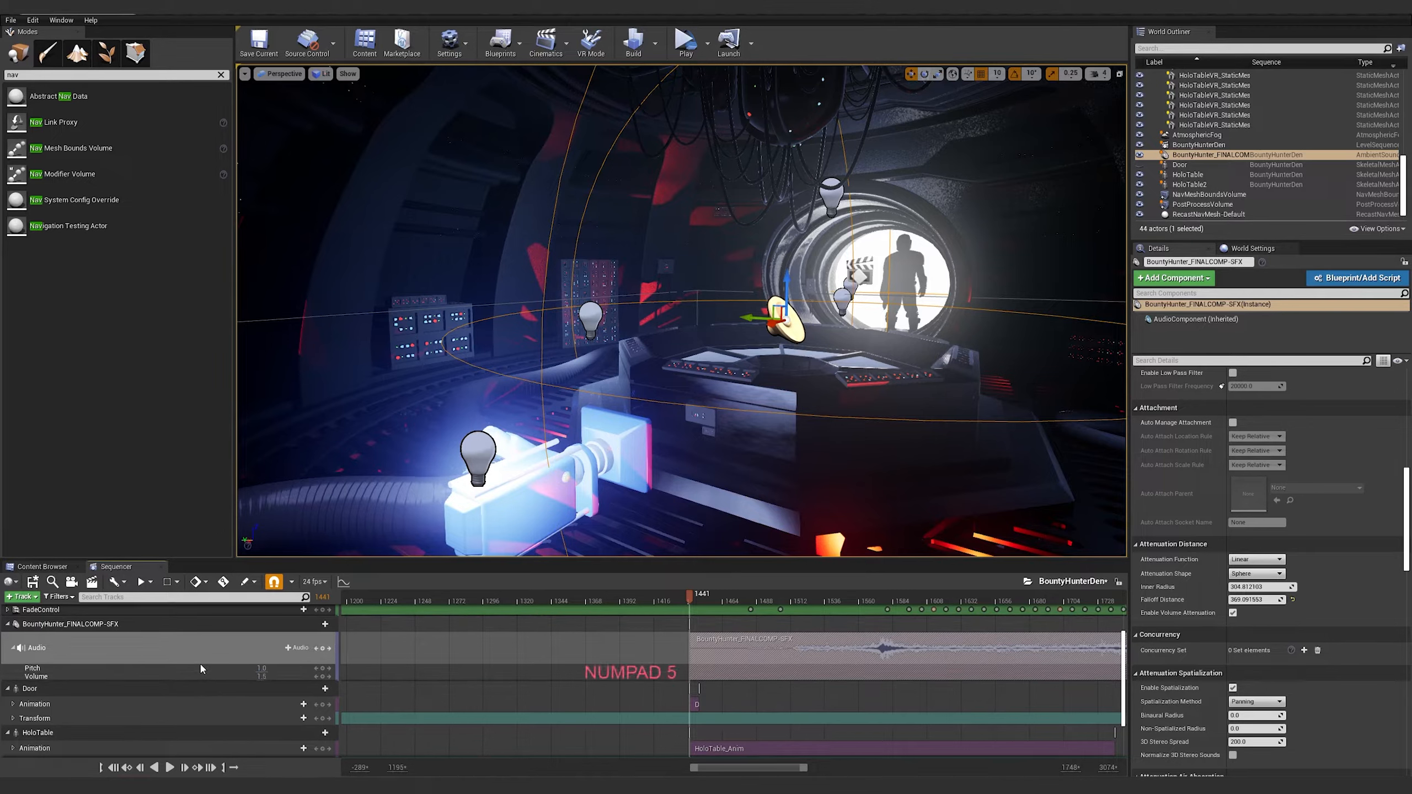
pyautogui.press('Return')
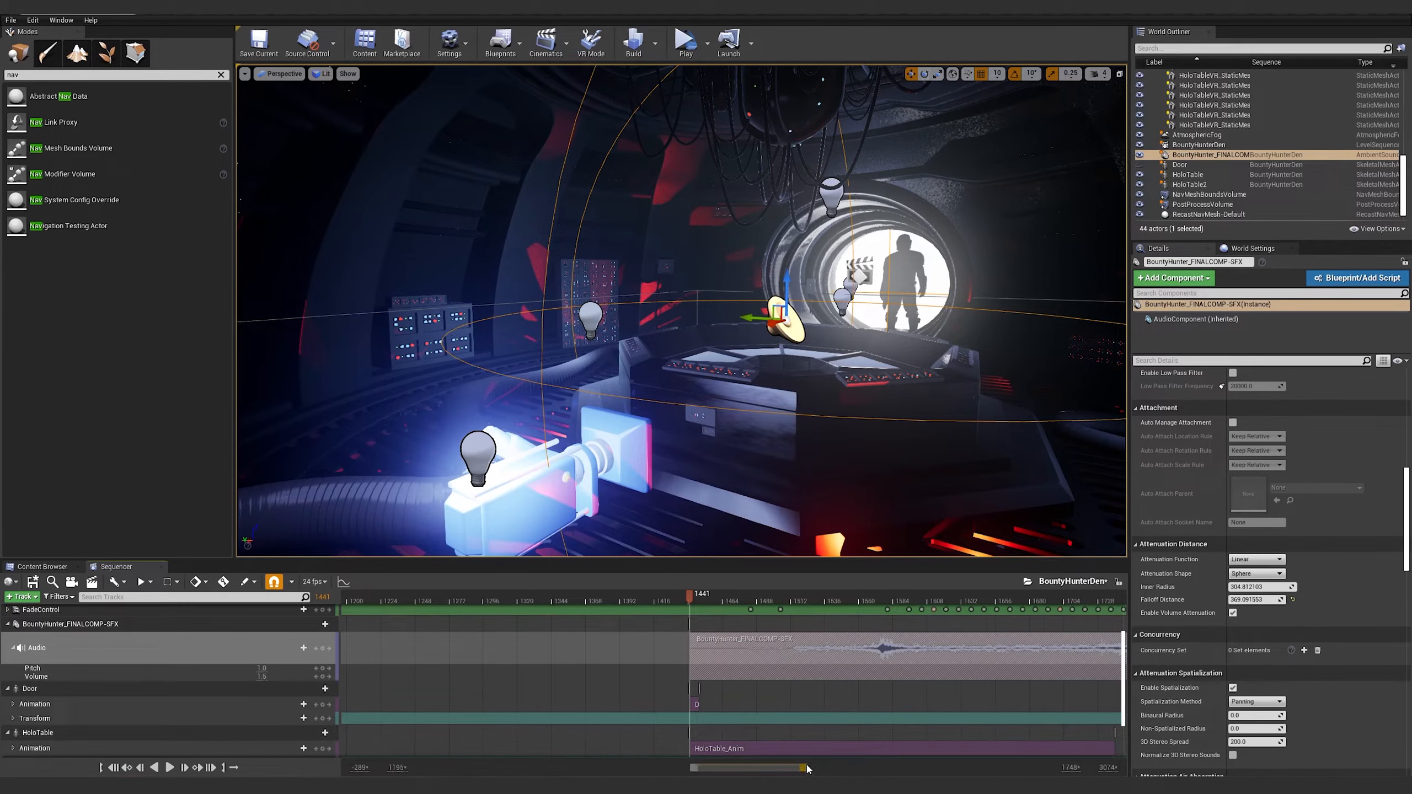
# Move the playhead to frame 1394, show the whole playback range, and collapse the BountyHunter_FINALCOMP-SFX and Door tracks
pyautogui.moveTo(807, 769); pyautogui.dragTo(975, 769)
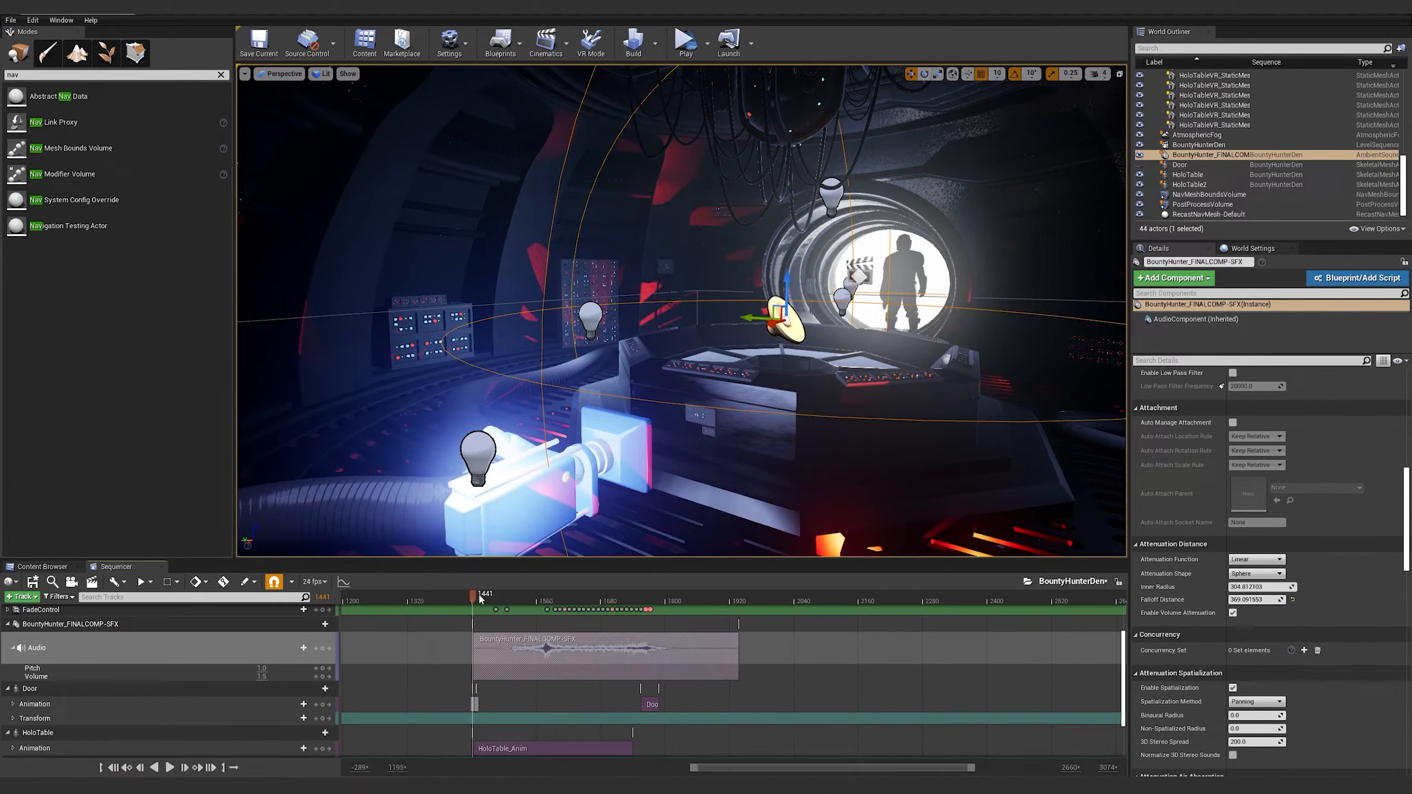
pyautogui.moveTo(480, 598); pyautogui.dragTo(343, 600)
pyautogui.moveTo(199, 606); pyautogui.dragTo(447, 600)
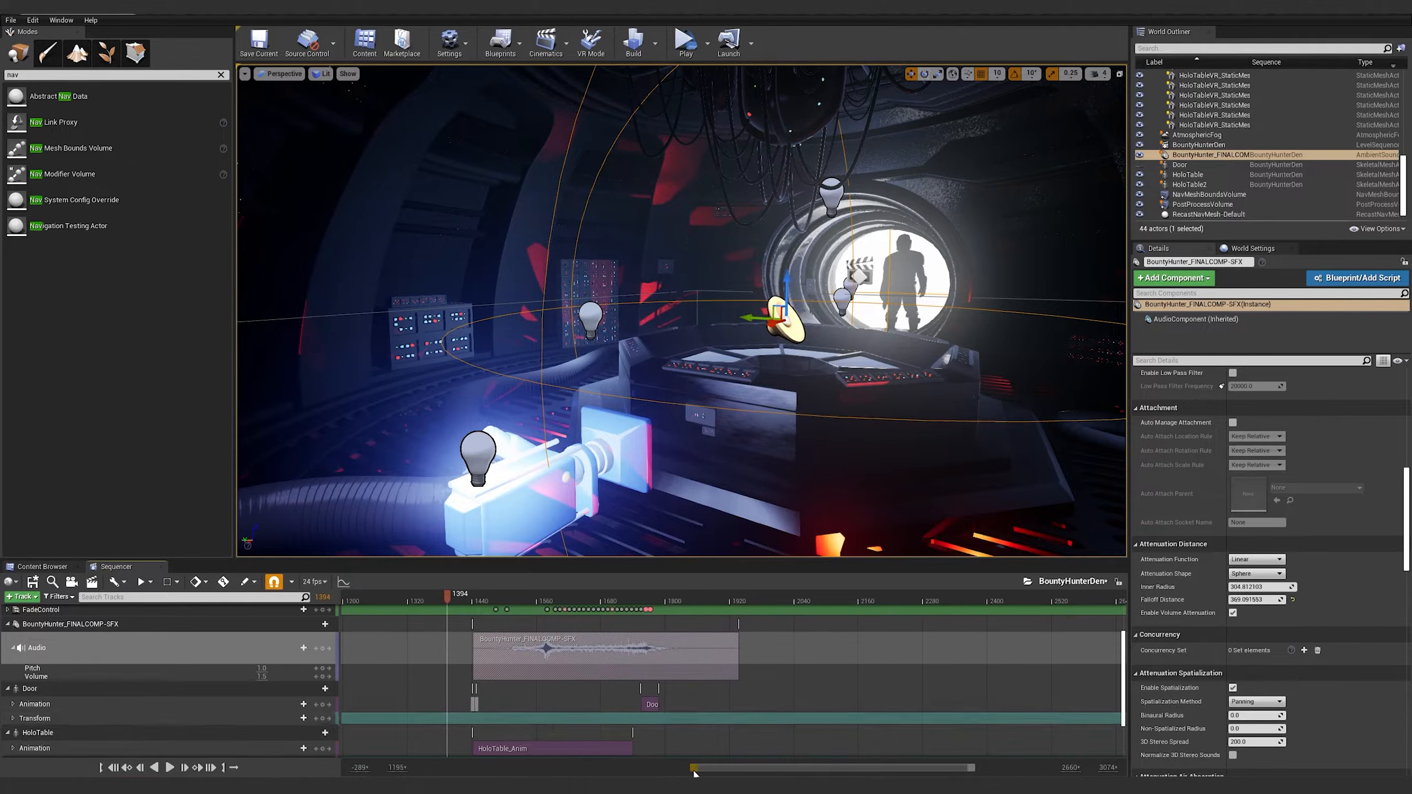
pyautogui.moveTo(694, 769); pyautogui.dragTo(420, 769)
pyautogui.moveTo(972, 769); pyautogui.dragTo(1032, 769)
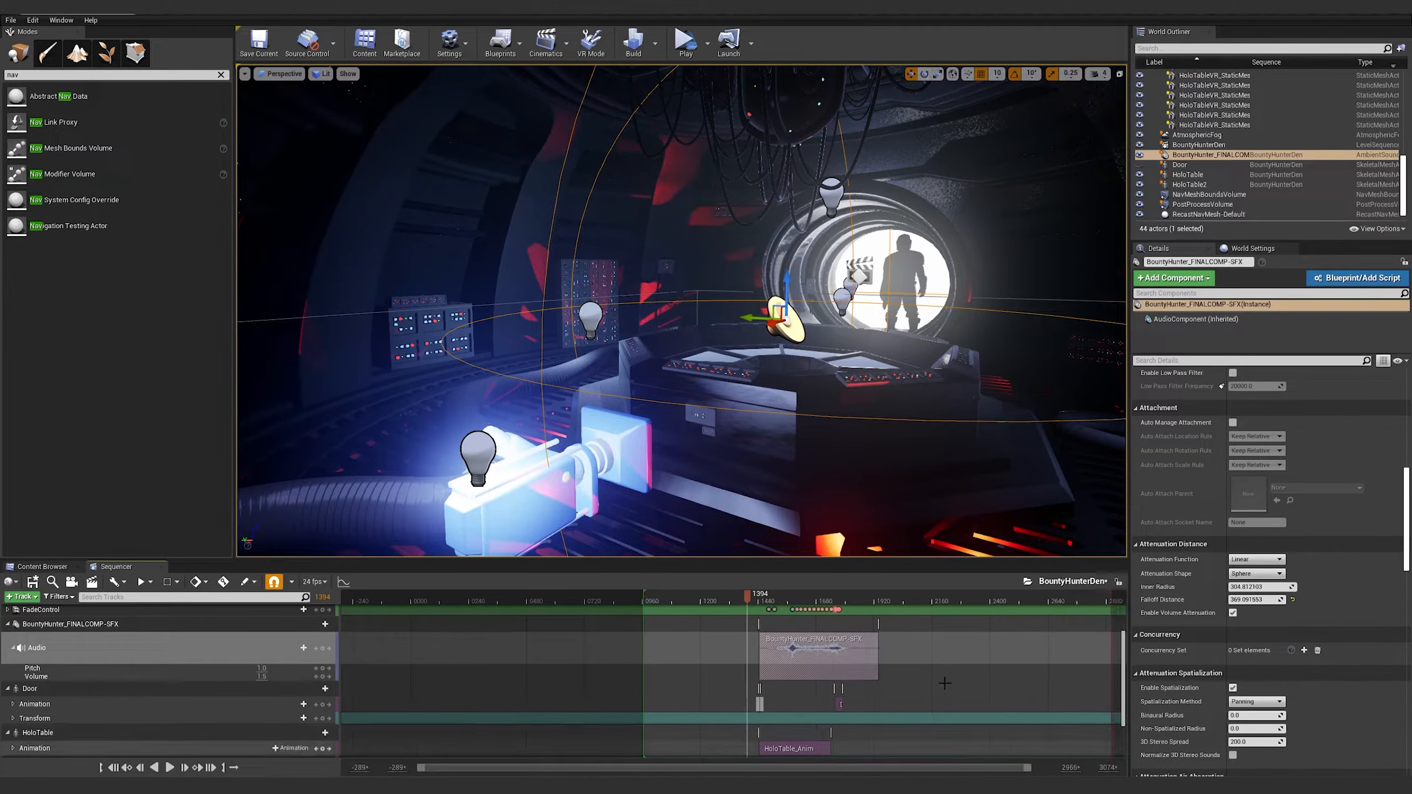
pyautogui.click(8, 624)
pyautogui.click(8, 641)
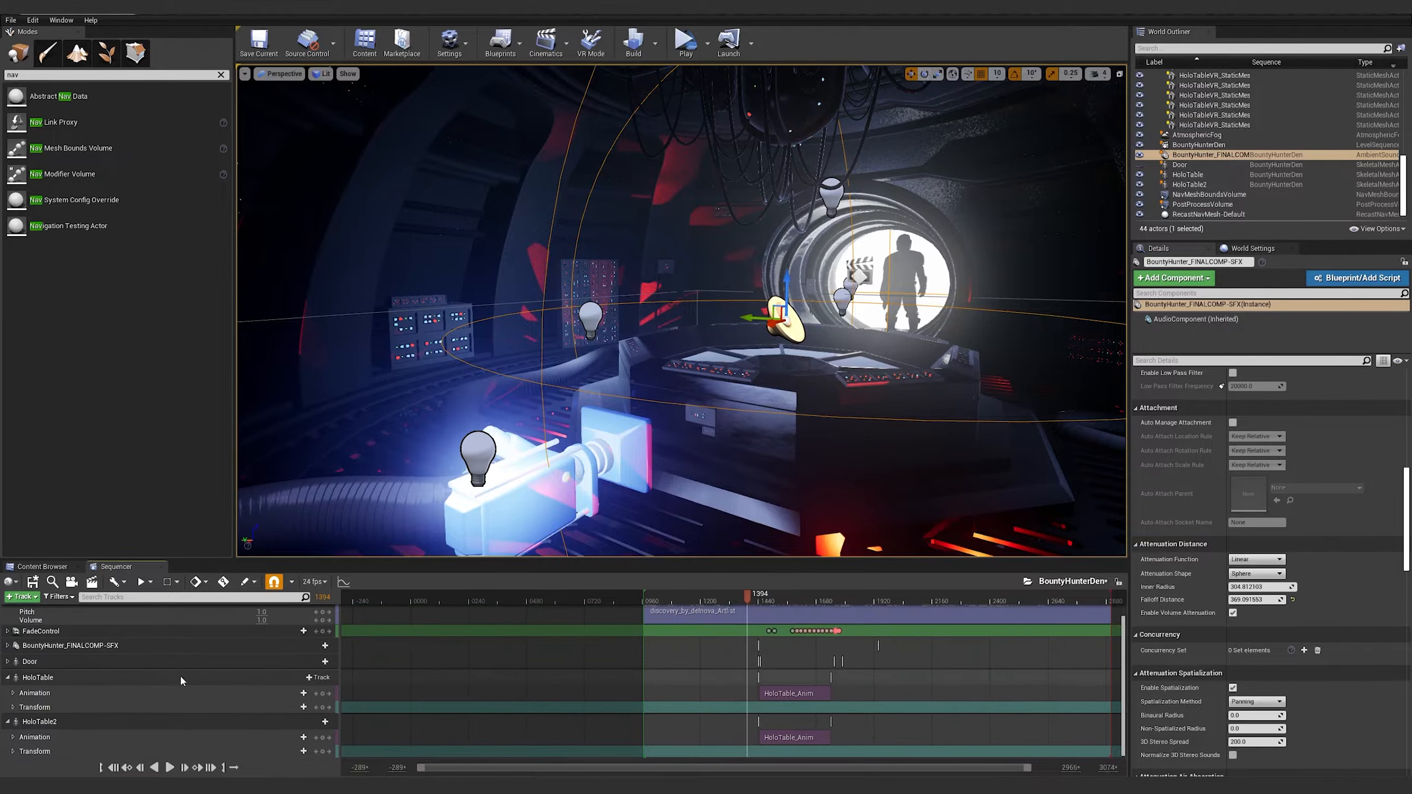
# Select the Door actor and move the sequence playhead to frame 1855
pyautogui.moveTo(749, 600); pyautogui.dragTo(901, 616)
pyautogui.click(964, 665)
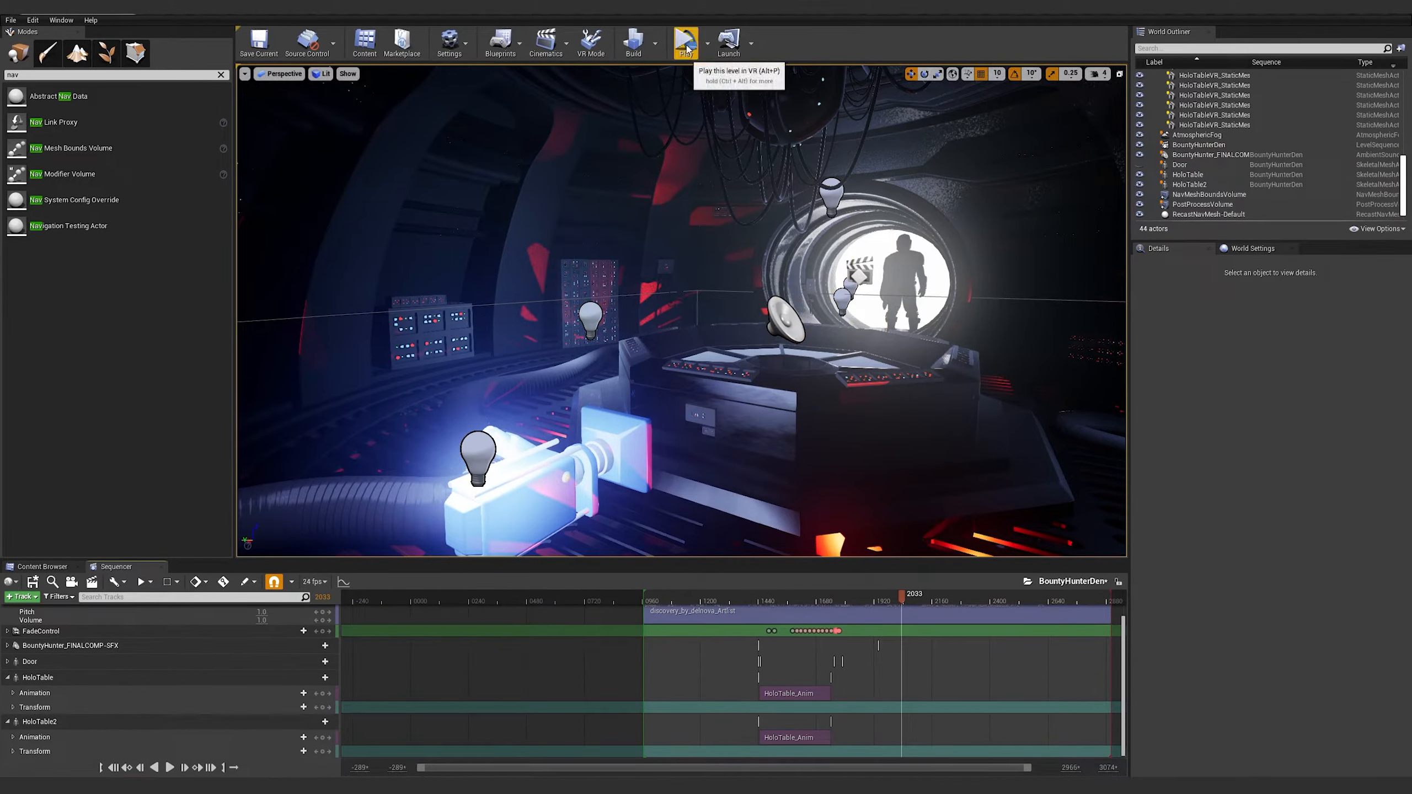
pyautogui.moveTo(902, 598)
pyautogui.mouseDown()
pyautogui.moveTo(667, 601)
pyautogui.moveTo(874, 601)
pyautogui.mouseUp()
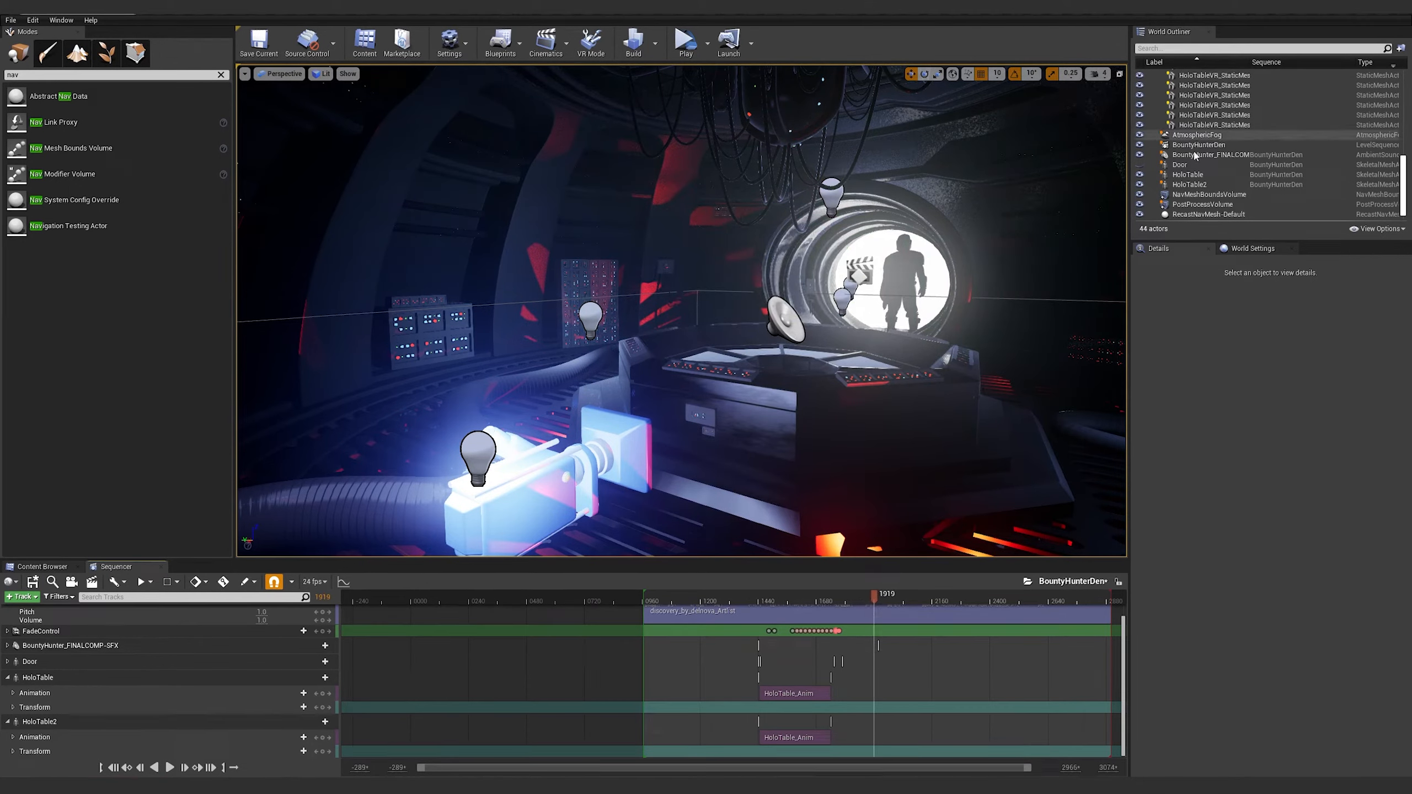
pyautogui.click(1180, 164)
pyautogui.moveTo(880, 600)
pyautogui.mouseDown()
pyautogui.moveTo(714, 604)
pyautogui.moveTo(859, 606)
pyautogui.mouseUp()
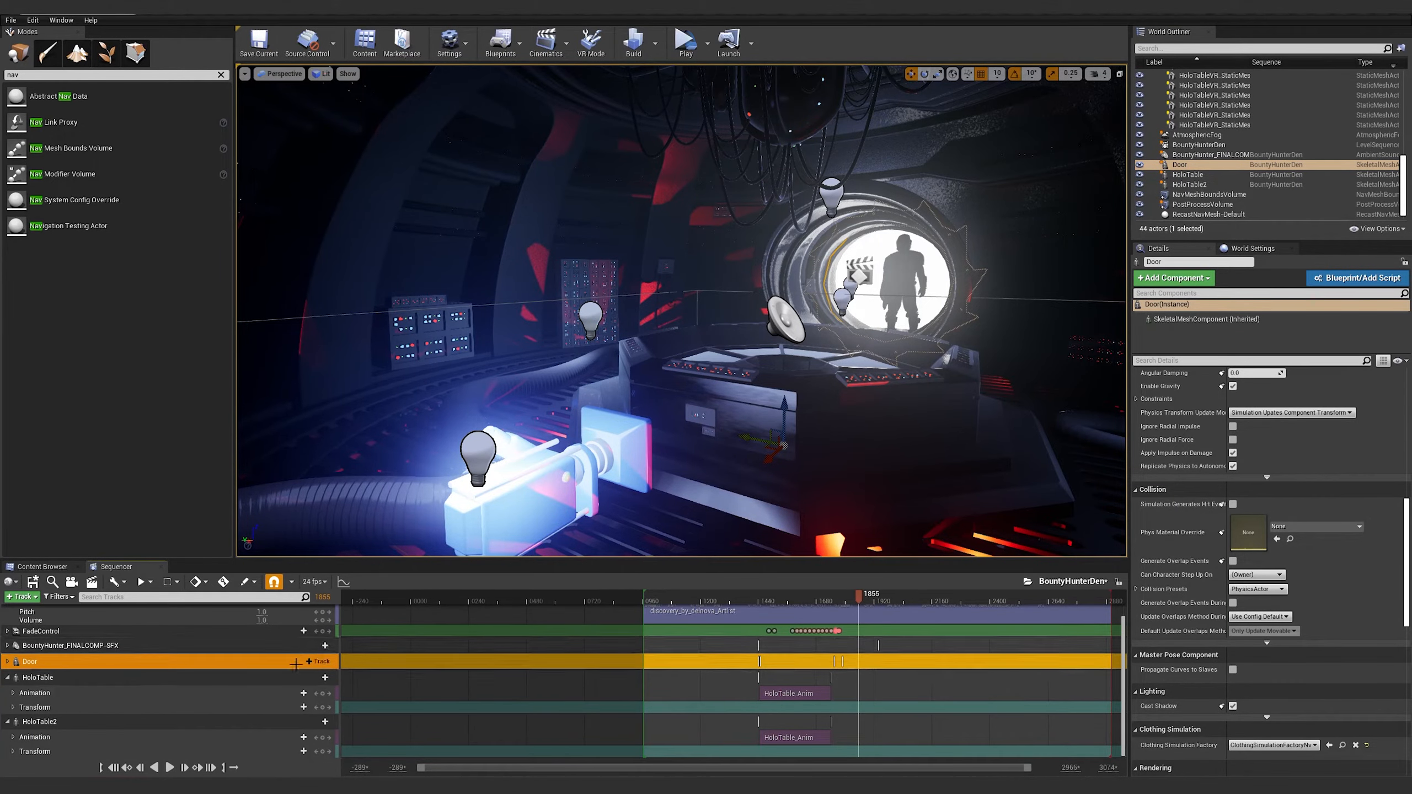
# Expand the Door track's Animation and move the playhead to frame 1804, just after the second door animation
pyautogui.click(8, 662)
pyautogui.click(22, 677)
pyautogui.click(13, 677)
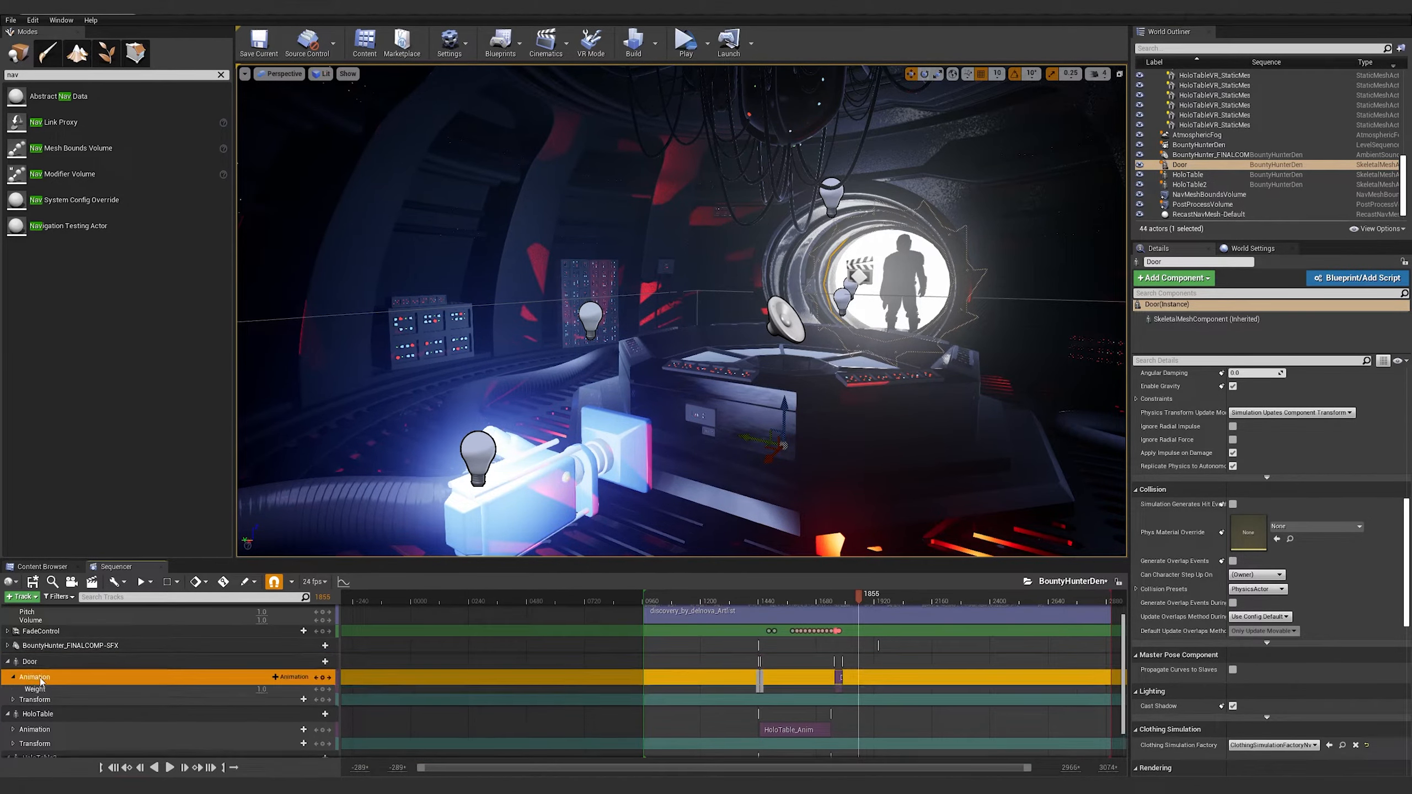
pyautogui.moveTo(845, 600)
pyautogui.mouseDown()
pyautogui.moveTo(829, 603)
pyautogui.moveTo(843, 604)
pyautogui.mouseUp()
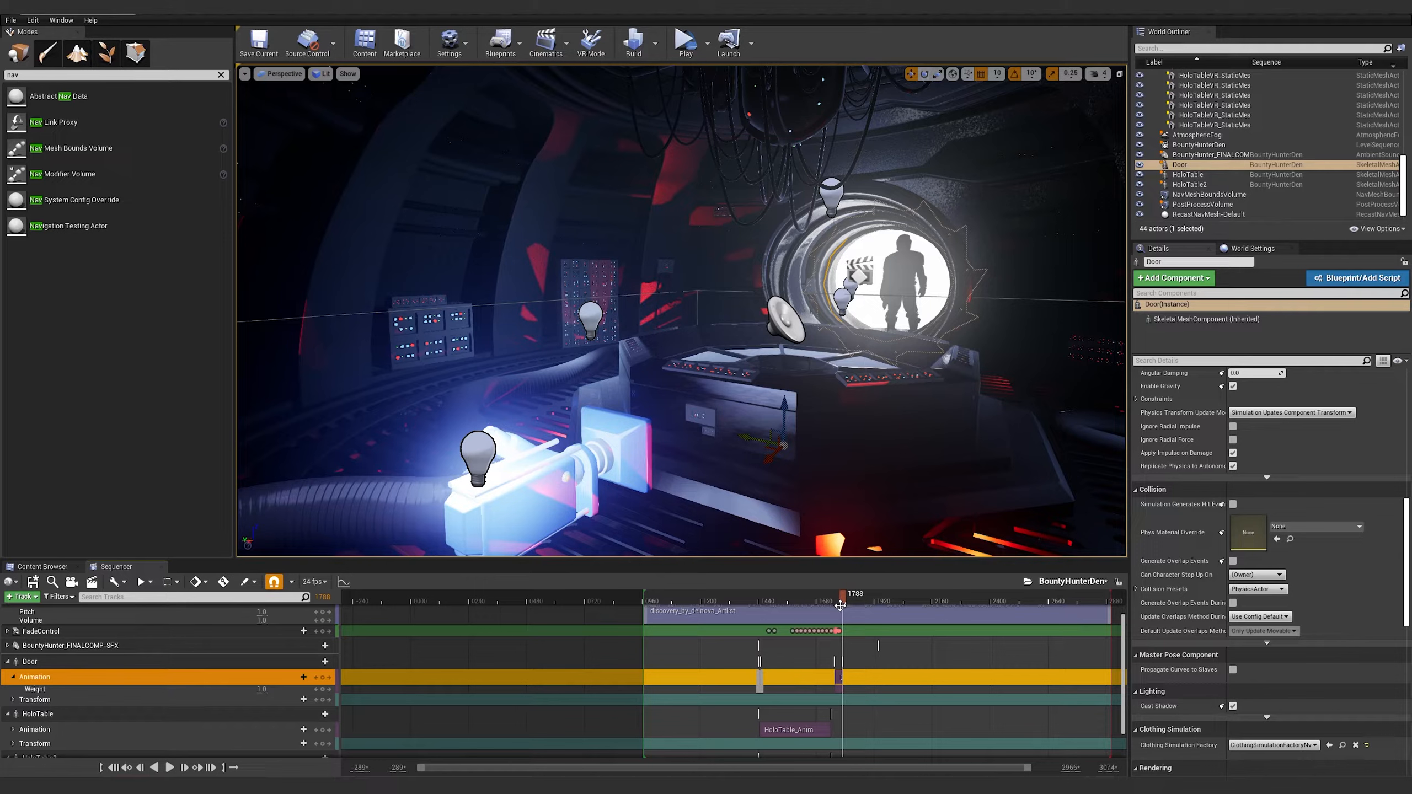
pyautogui.moveTo(841, 605)
pyautogui.mouseDown()
pyautogui.moveTo(867, 605)
pyautogui.moveTo(833, 605)
pyautogui.mouseUp()
pyautogui.press('space')
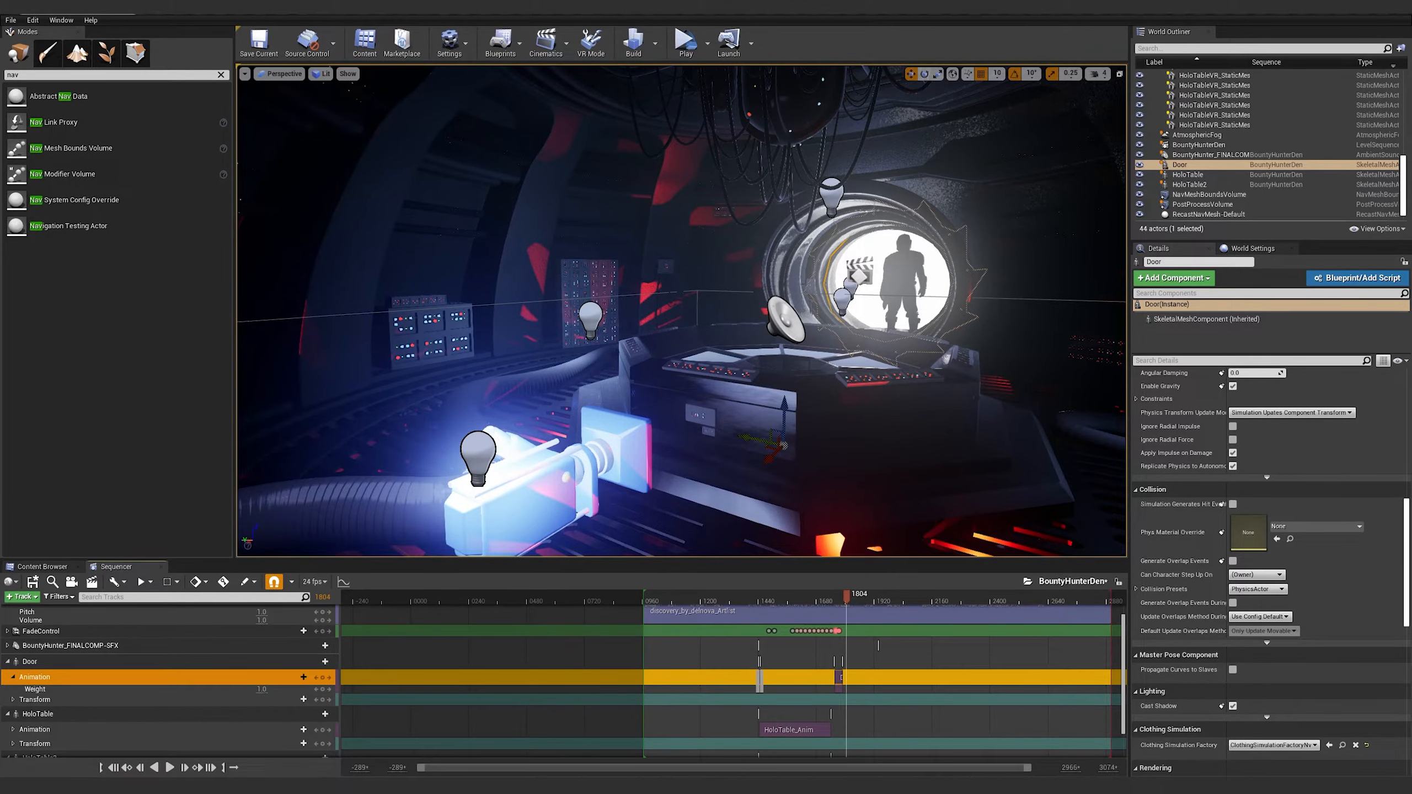
# Collapse the Door, HoloTable, HoloTable2 and Audio tracks in the sequence
pyautogui.click(7, 662)
pyautogui.click(8, 678)
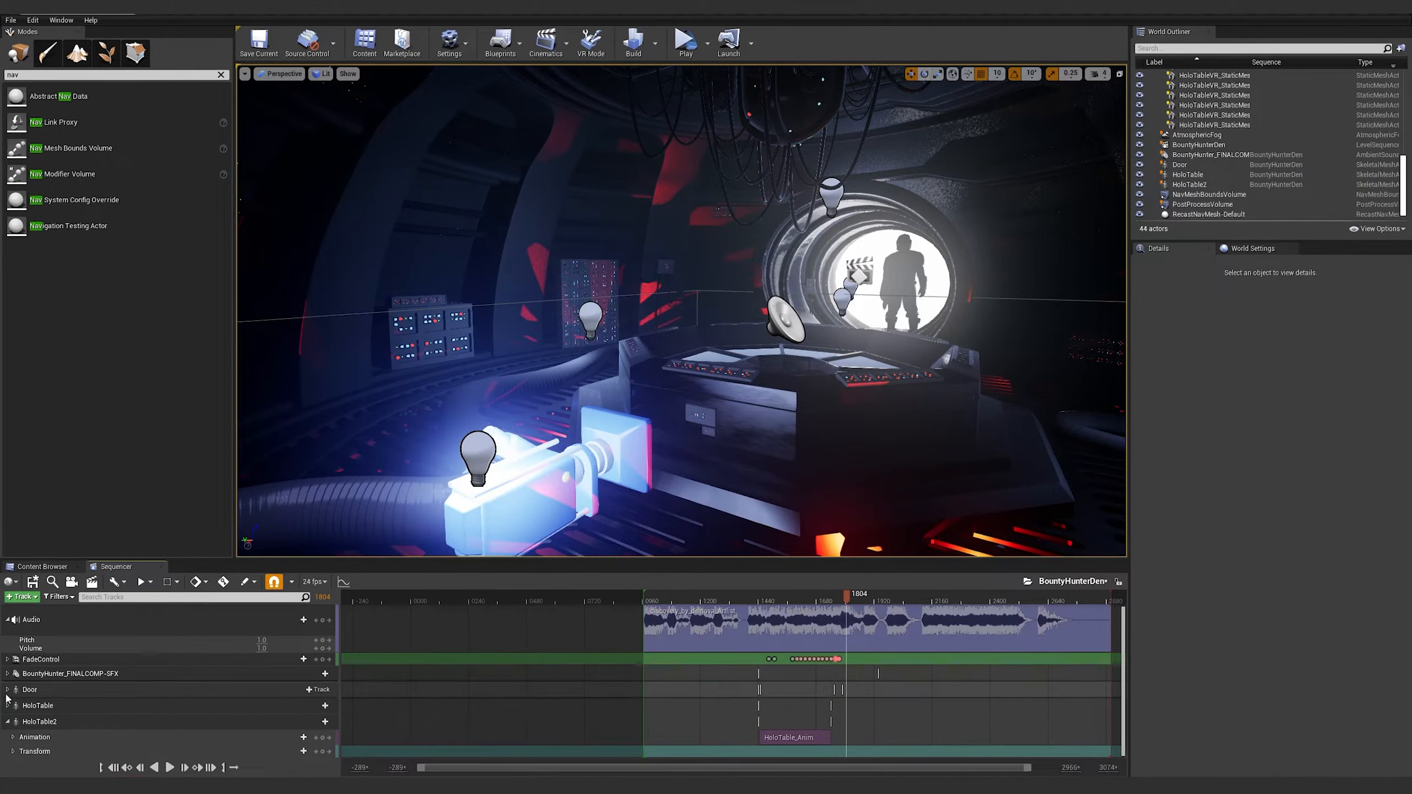
pyautogui.click(8, 722)
pyautogui.click(8, 620)
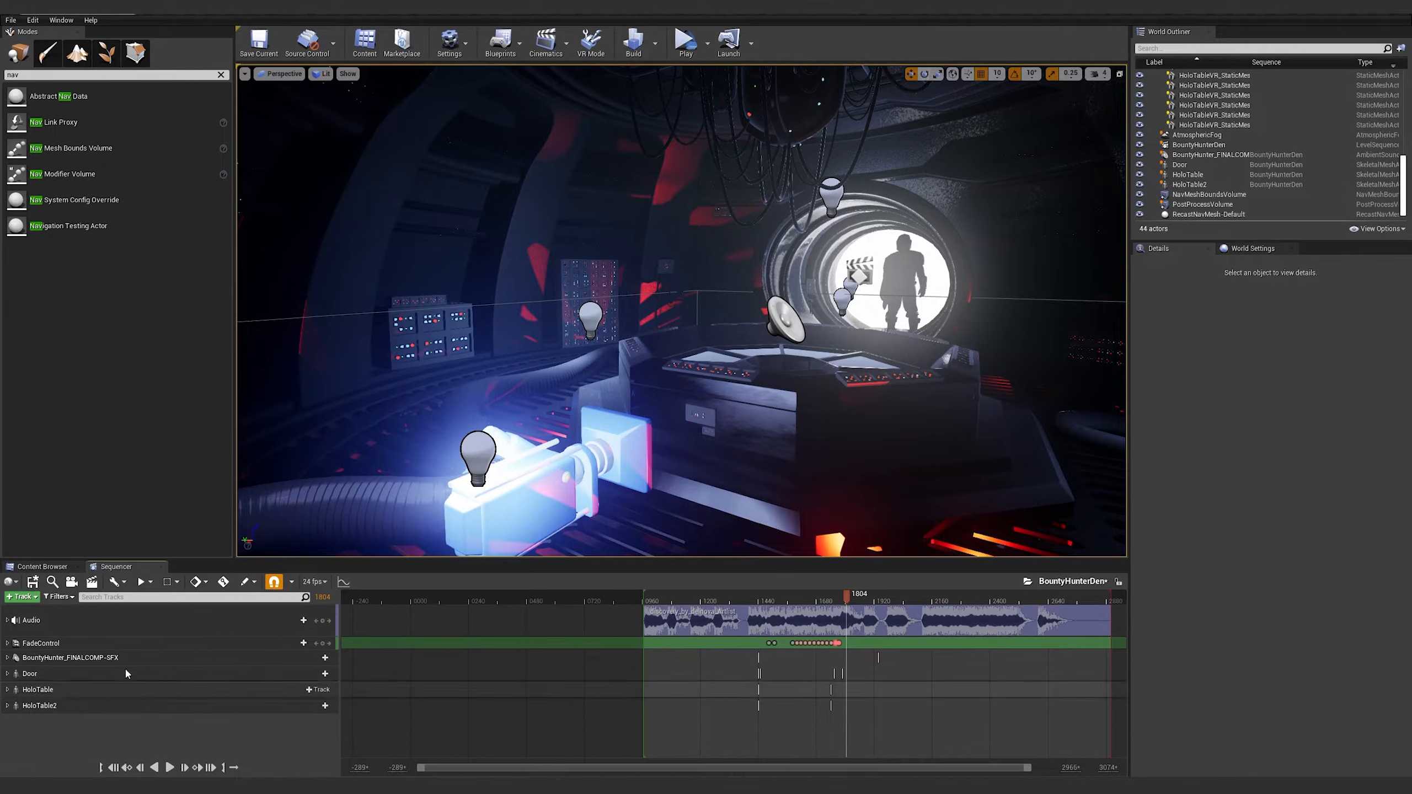
# Add a Fade track to the sequence and place it directly below the Audio track
pyautogui.click(21, 597)
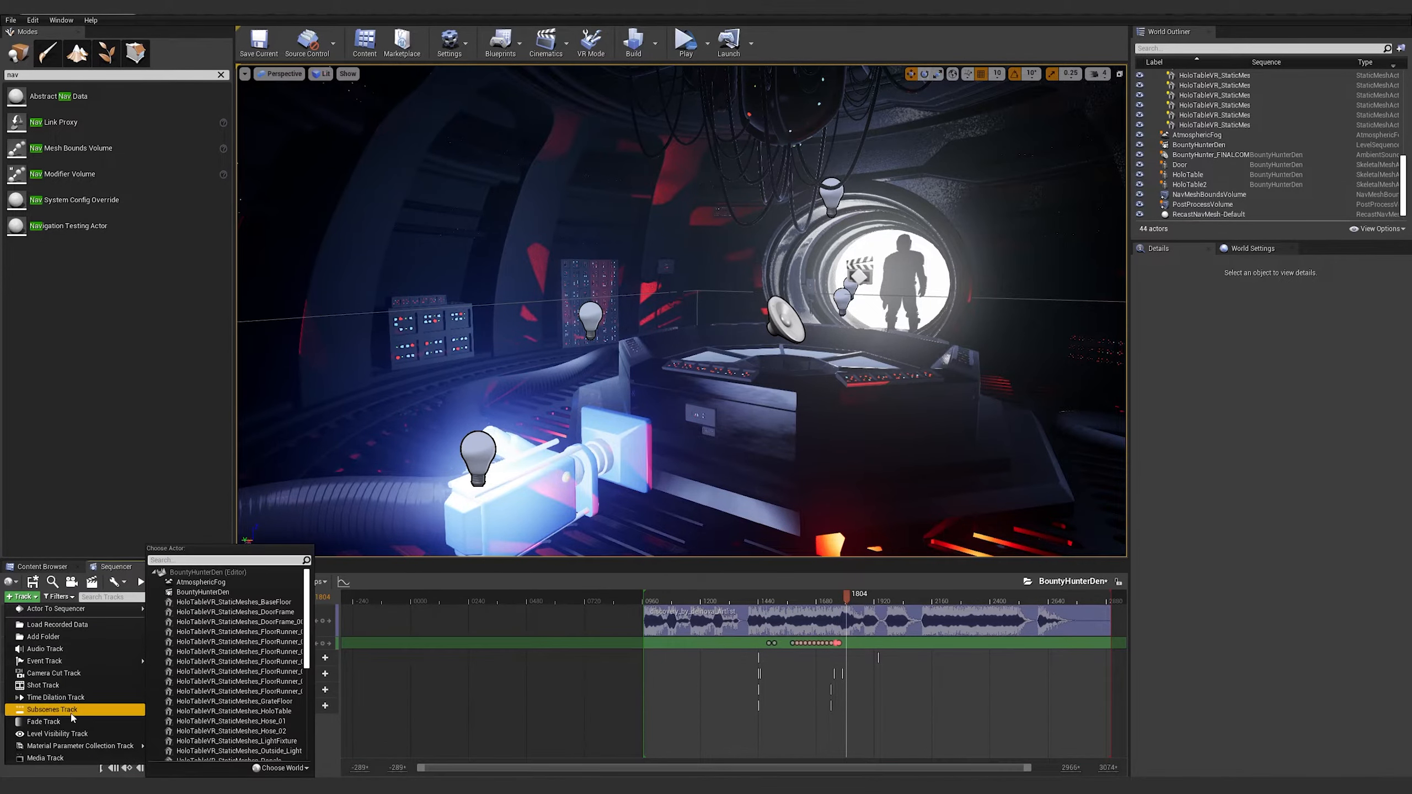
pyautogui.press('Return')
pyautogui.press('KP_0')
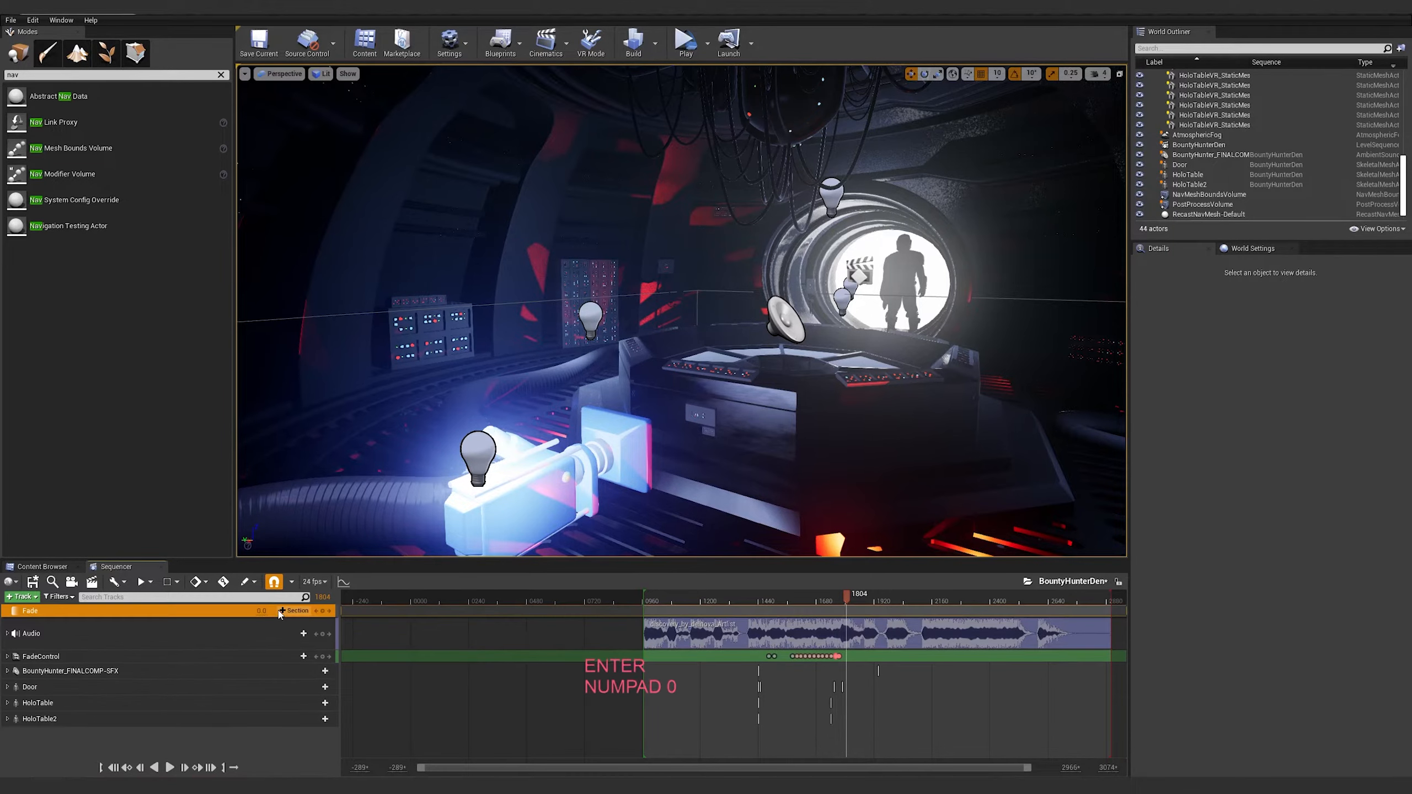
pyautogui.moveTo(76, 606); pyautogui.dragTo(72, 644)
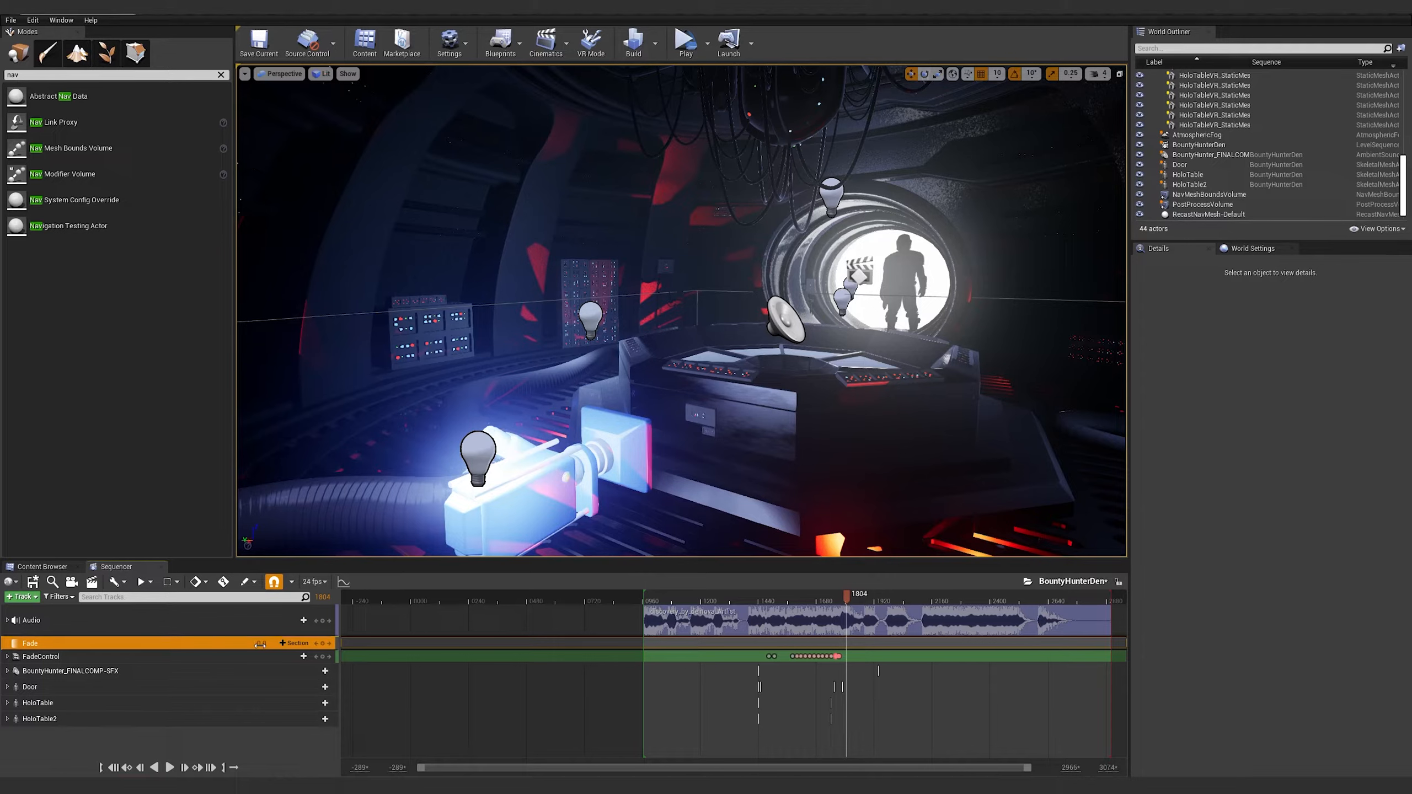
# Key the Fade track at 0 on frame 1804 and at 1 on frame 1814
pyautogui.moveTo(259, 644)
pyautogui.mouseDown()
pyautogui.moveTo(300, 644)
pyautogui.moveTo(274, 647)
pyautogui.mouseUp()
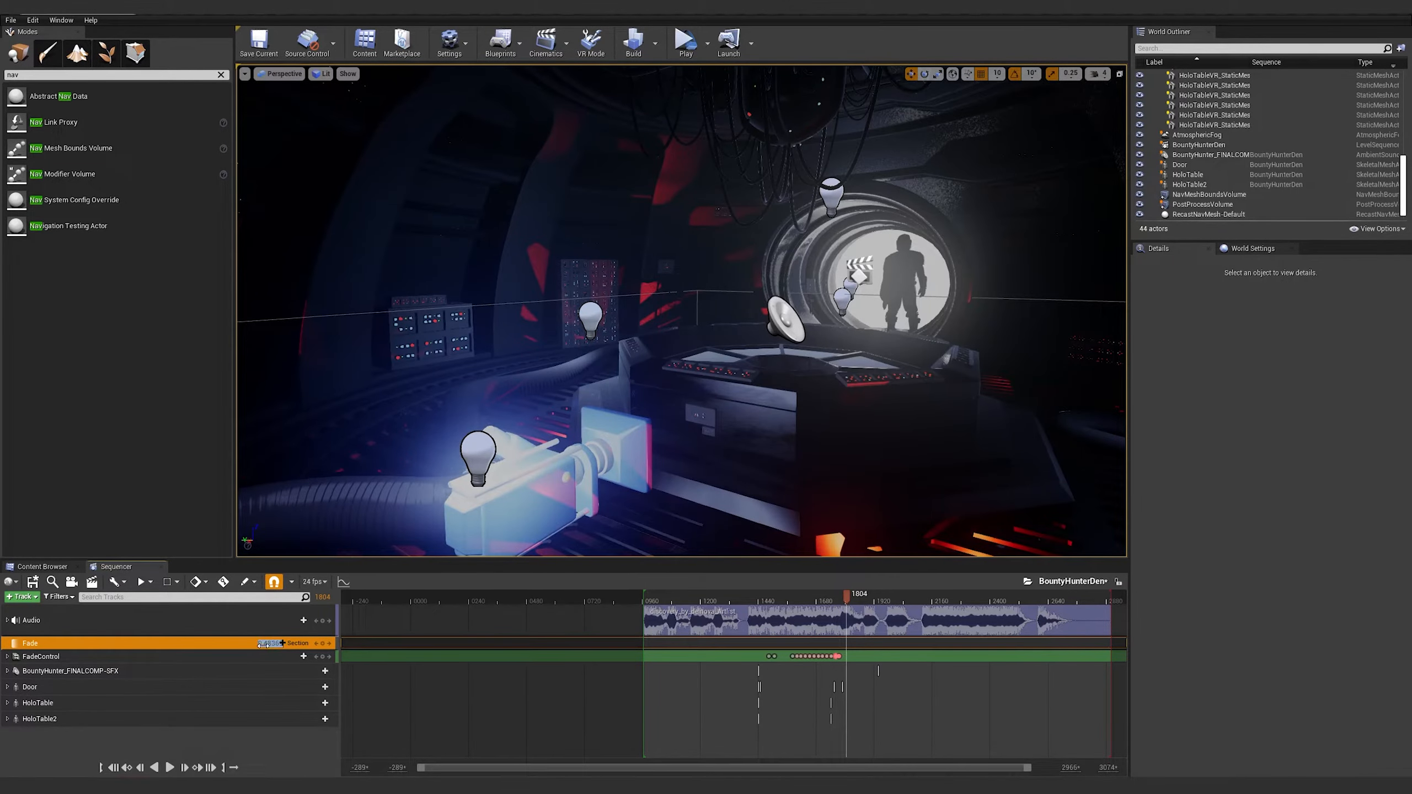
pyautogui.write('0')
pyautogui.press('Return')
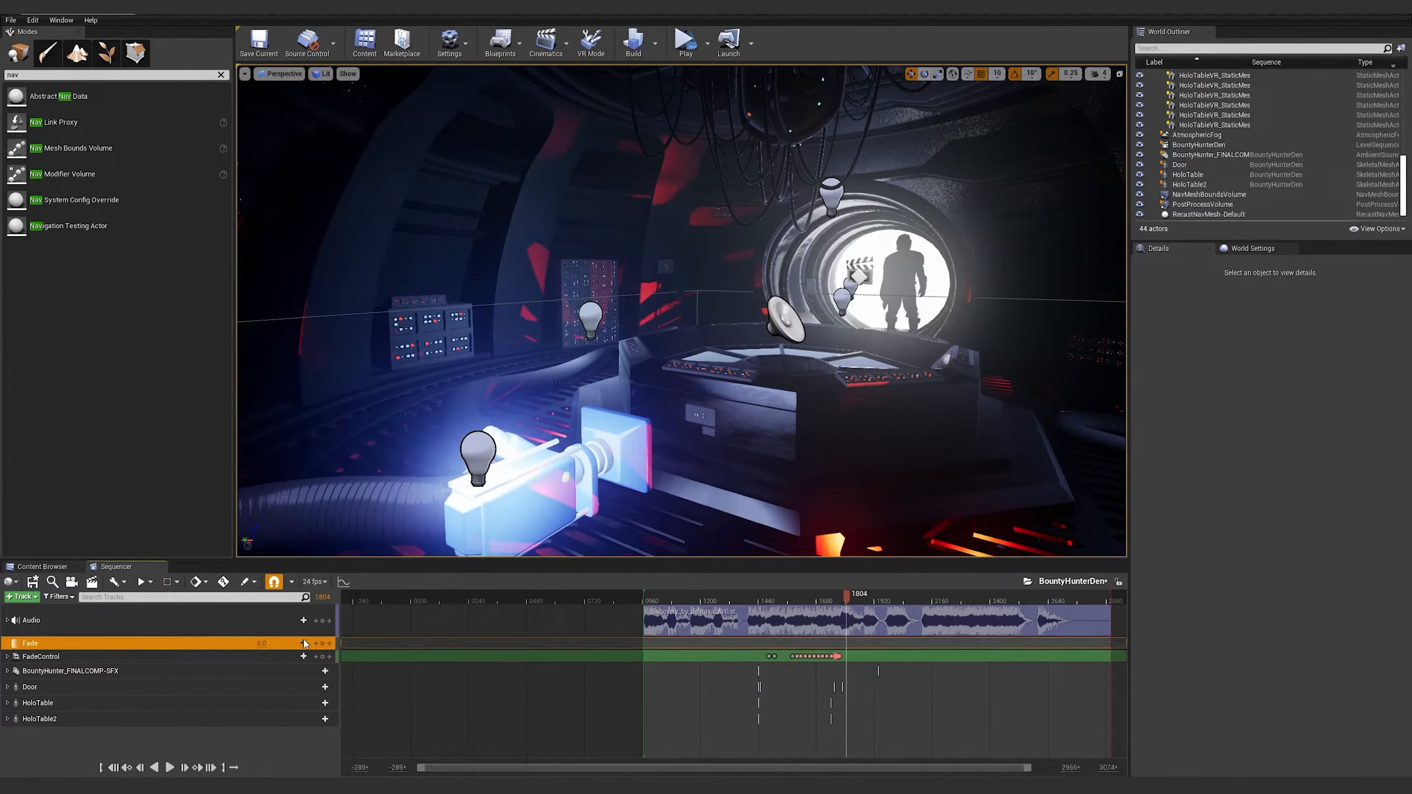
pyautogui.click(324, 644)
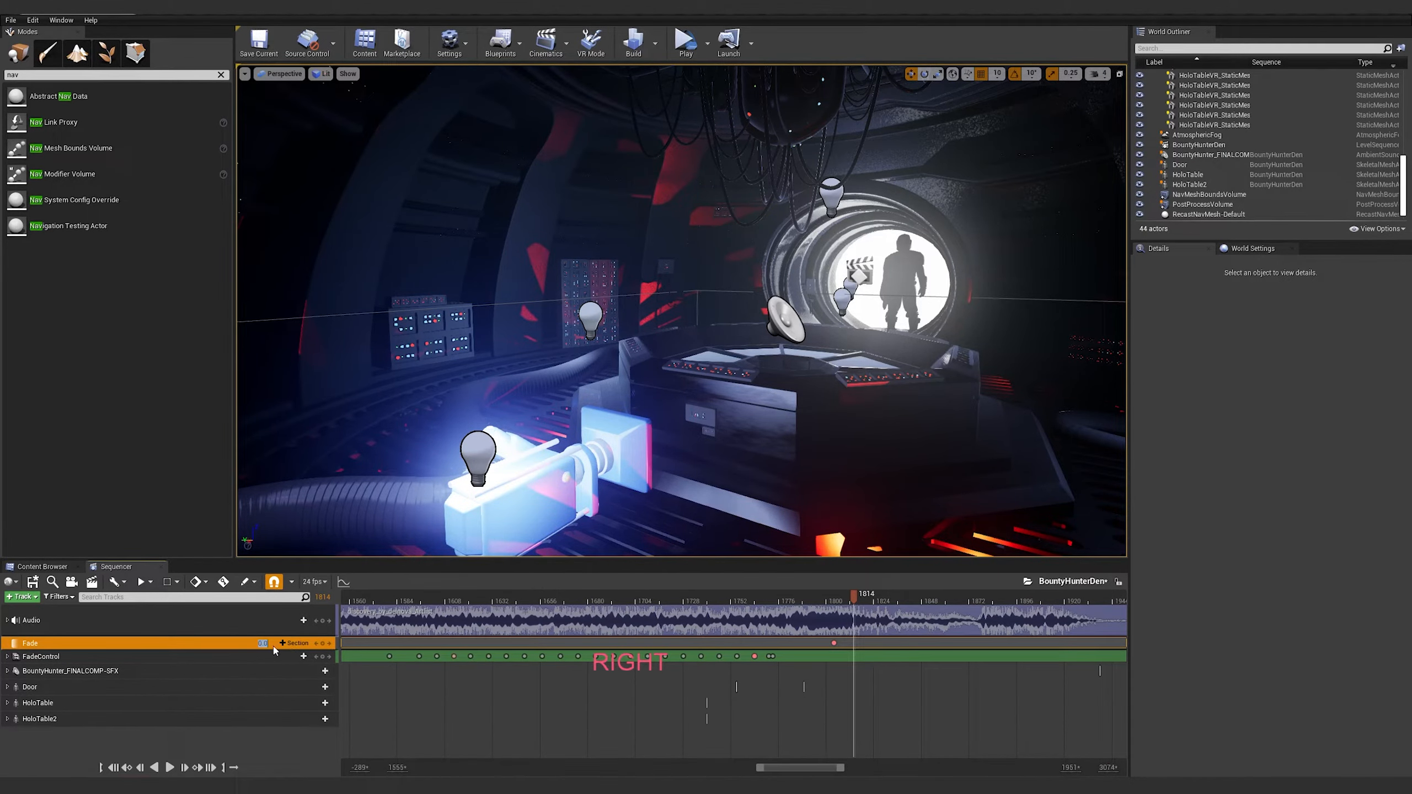
pyautogui.write('1')
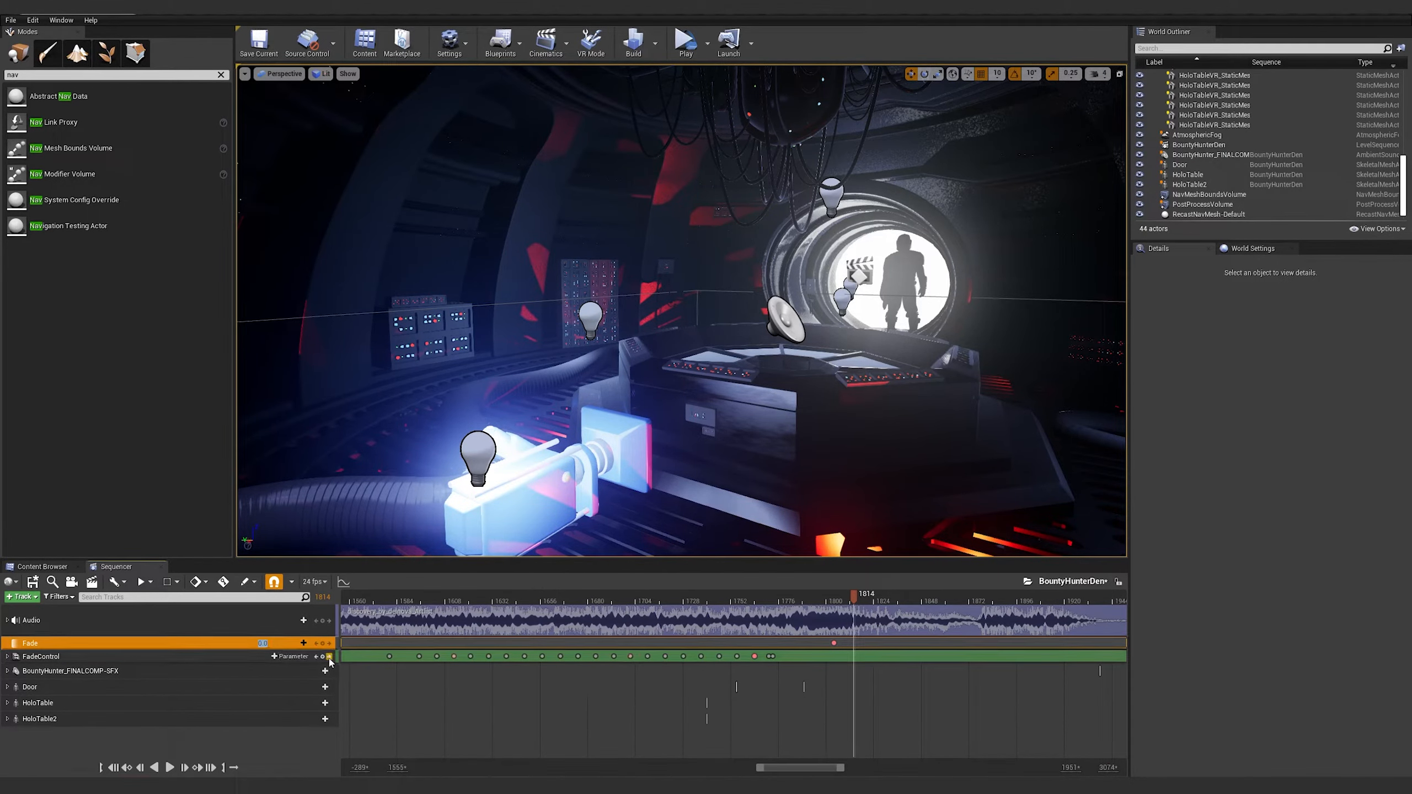
pyautogui.press('Return')
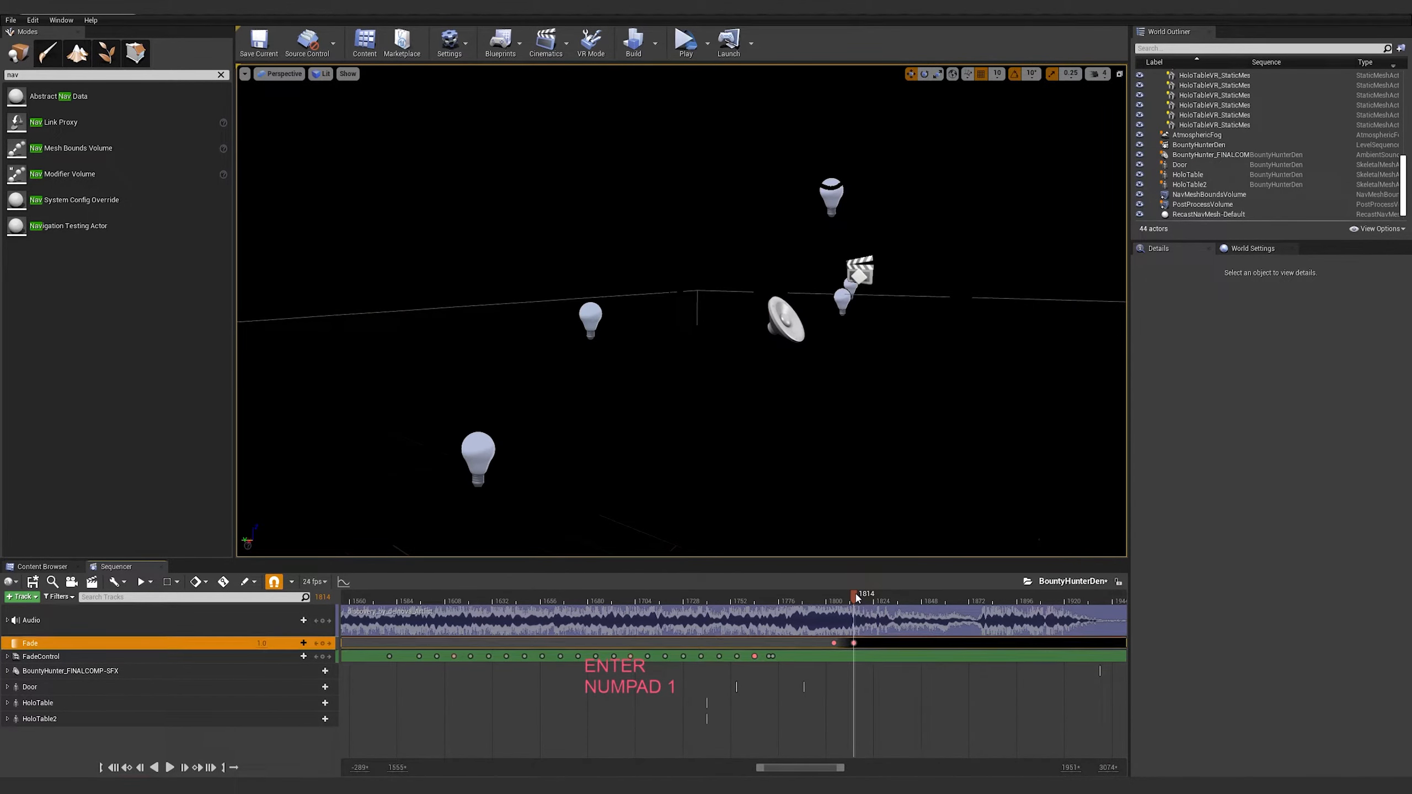
# Play the sequence around the Fade keys to check the timing of the fade to black against the door opening
pyautogui.click(836, 602)
pyautogui.press('space')
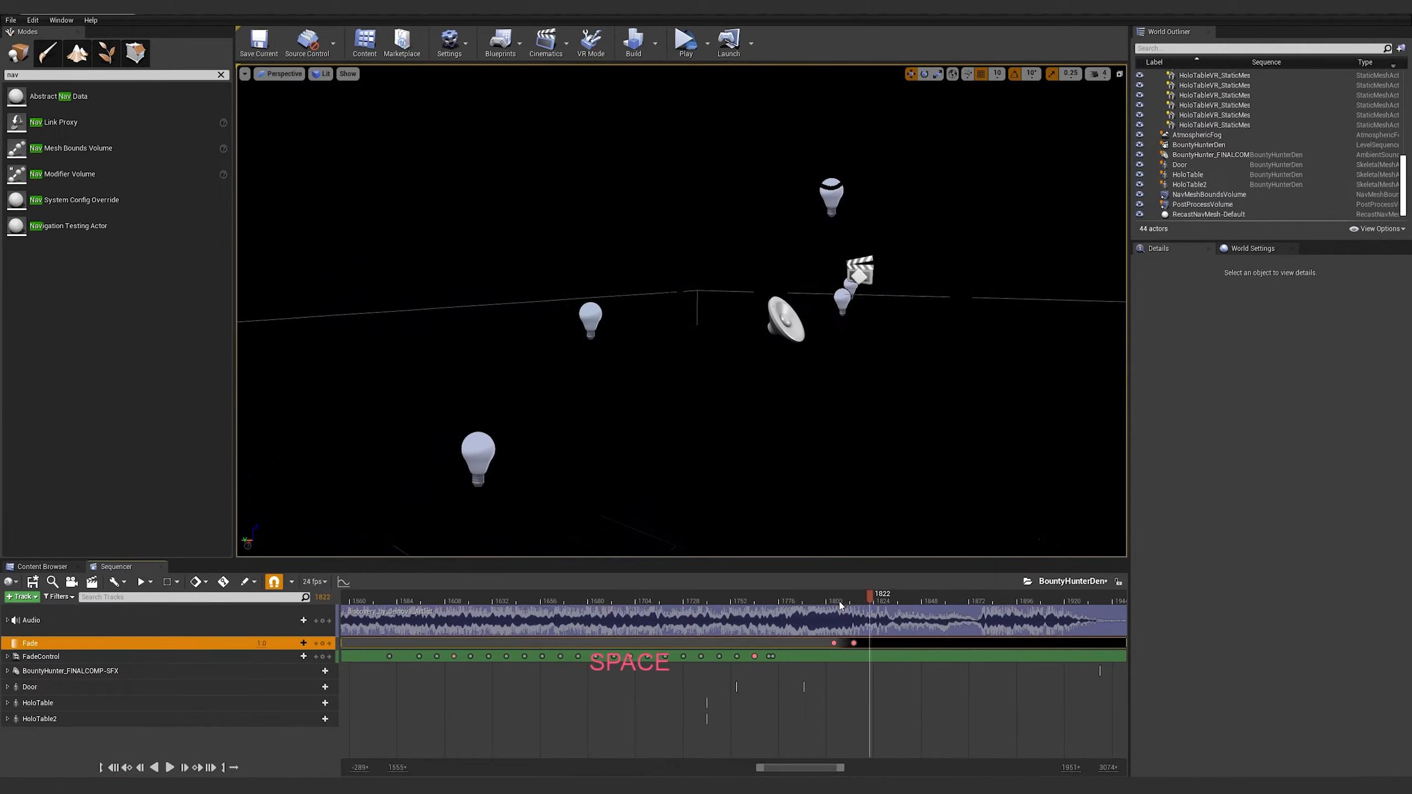
pyautogui.click(785, 602)
pyautogui.press('space')
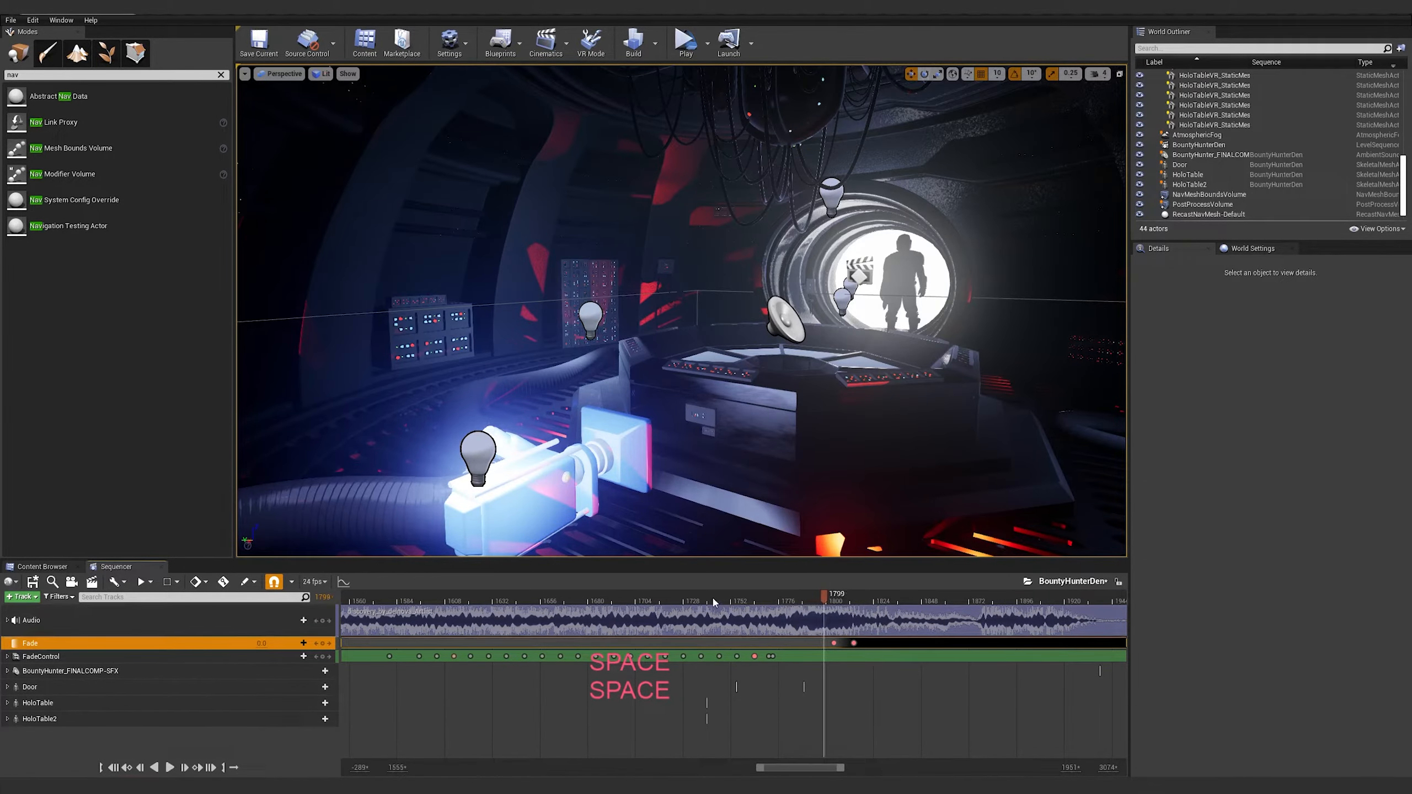
pyautogui.click(701, 602)
pyautogui.press('space')
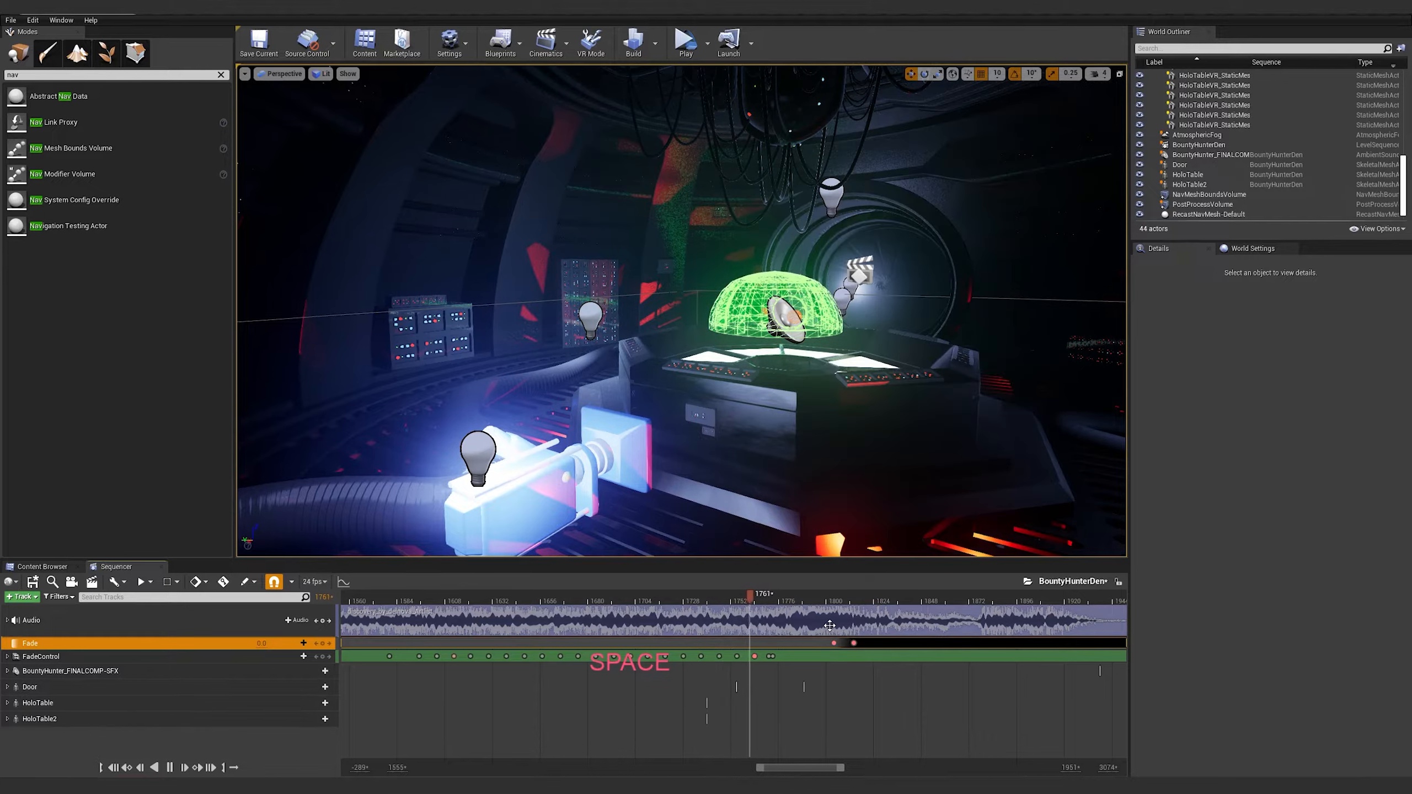
pyautogui.press('space')
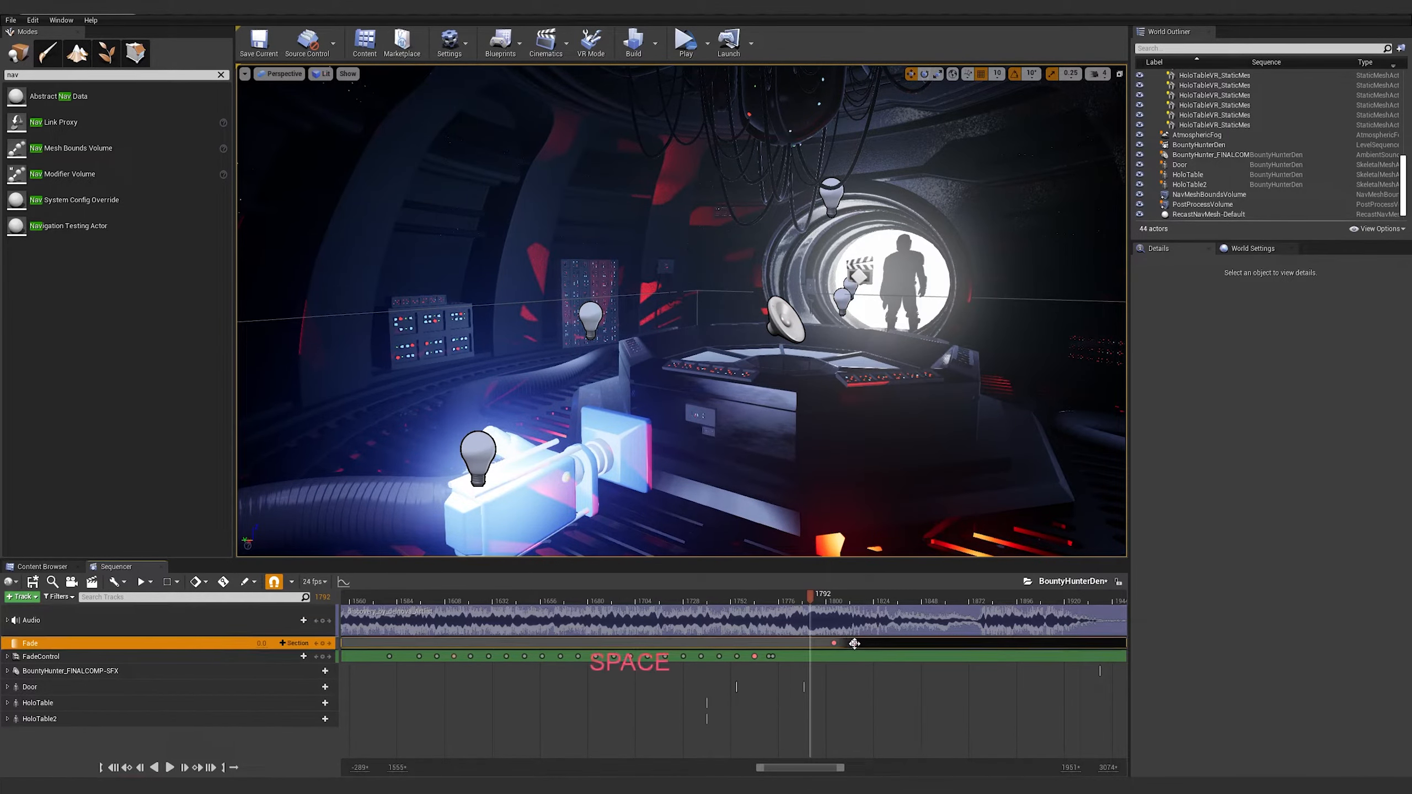
# Bring the two Fade keys closer together and shift them earlier to about frames 1782 and 1786, checking the timing by playback
pyautogui.moveTo(853, 644); pyautogui.dragTo(816, 644)
pyautogui.click(873, 680)
pyautogui.click(843, 644)
pyautogui.keyDown('shift'); pyautogui.click(833, 644); pyautogui.keyUp('shift')
pyautogui.press('space')
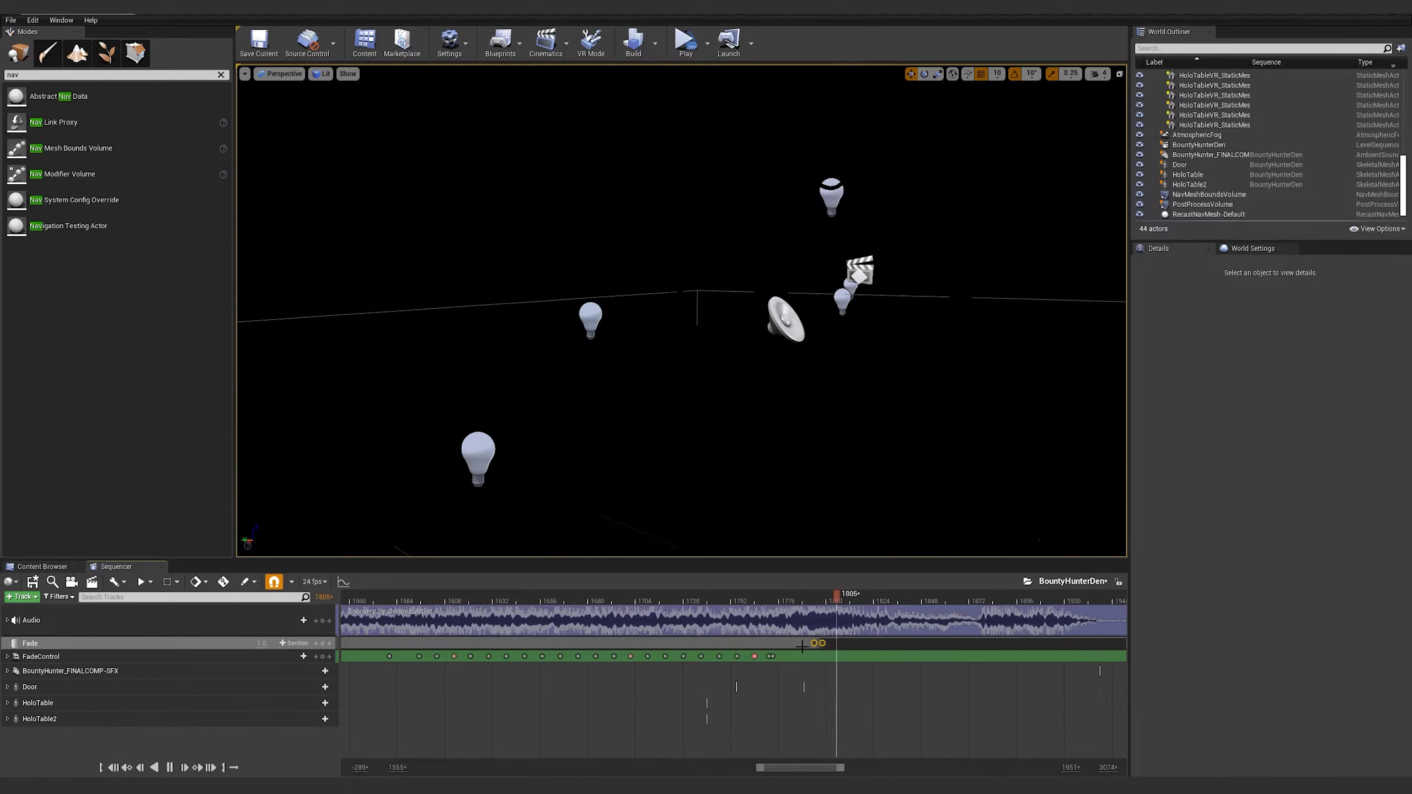
pyautogui.press('space')
pyautogui.click(785, 599)
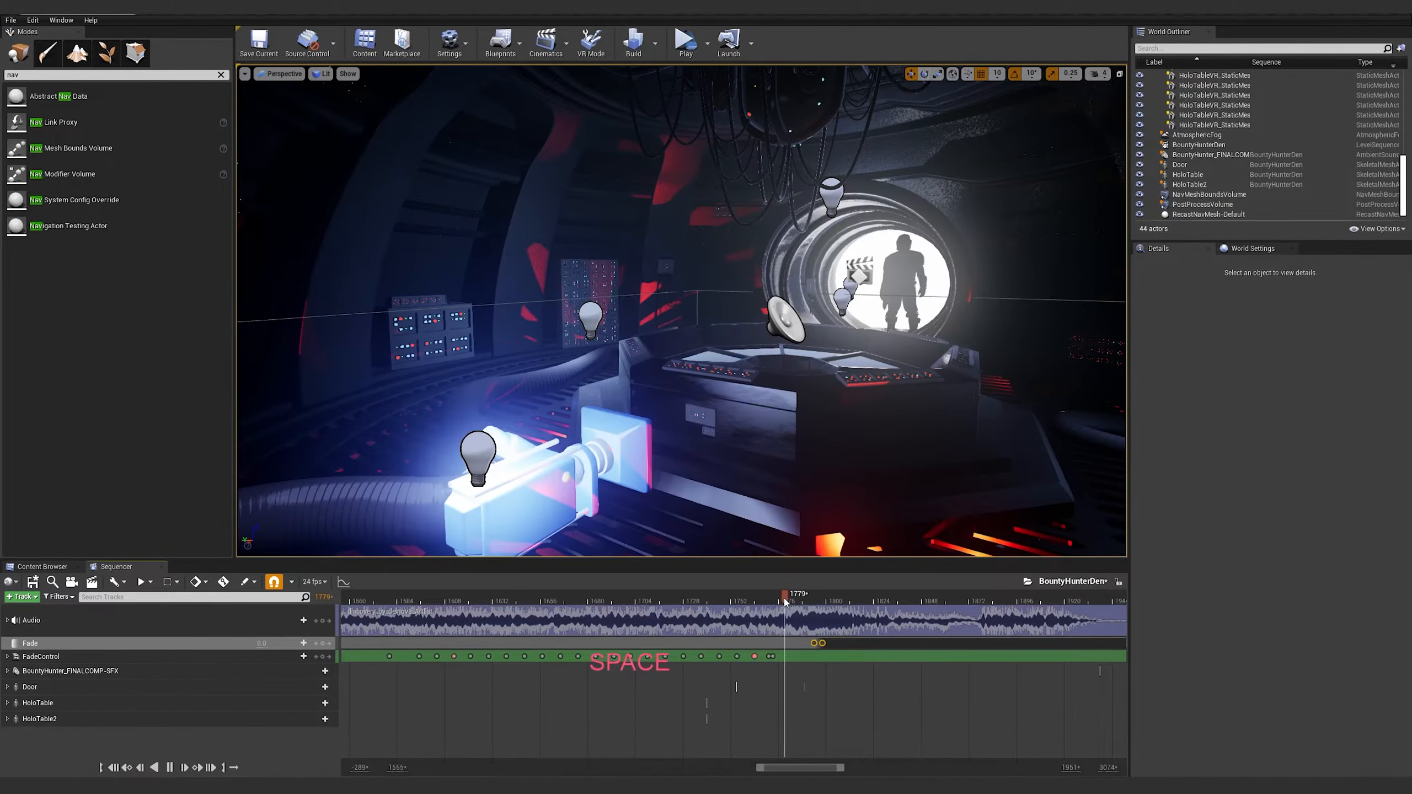
pyautogui.press('space')
pyautogui.keyDown('shift'); pyautogui.moveTo(816, 644); pyautogui.dragTo(791, 644); pyautogui.keyUp('shift')
pyautogui.press('space')
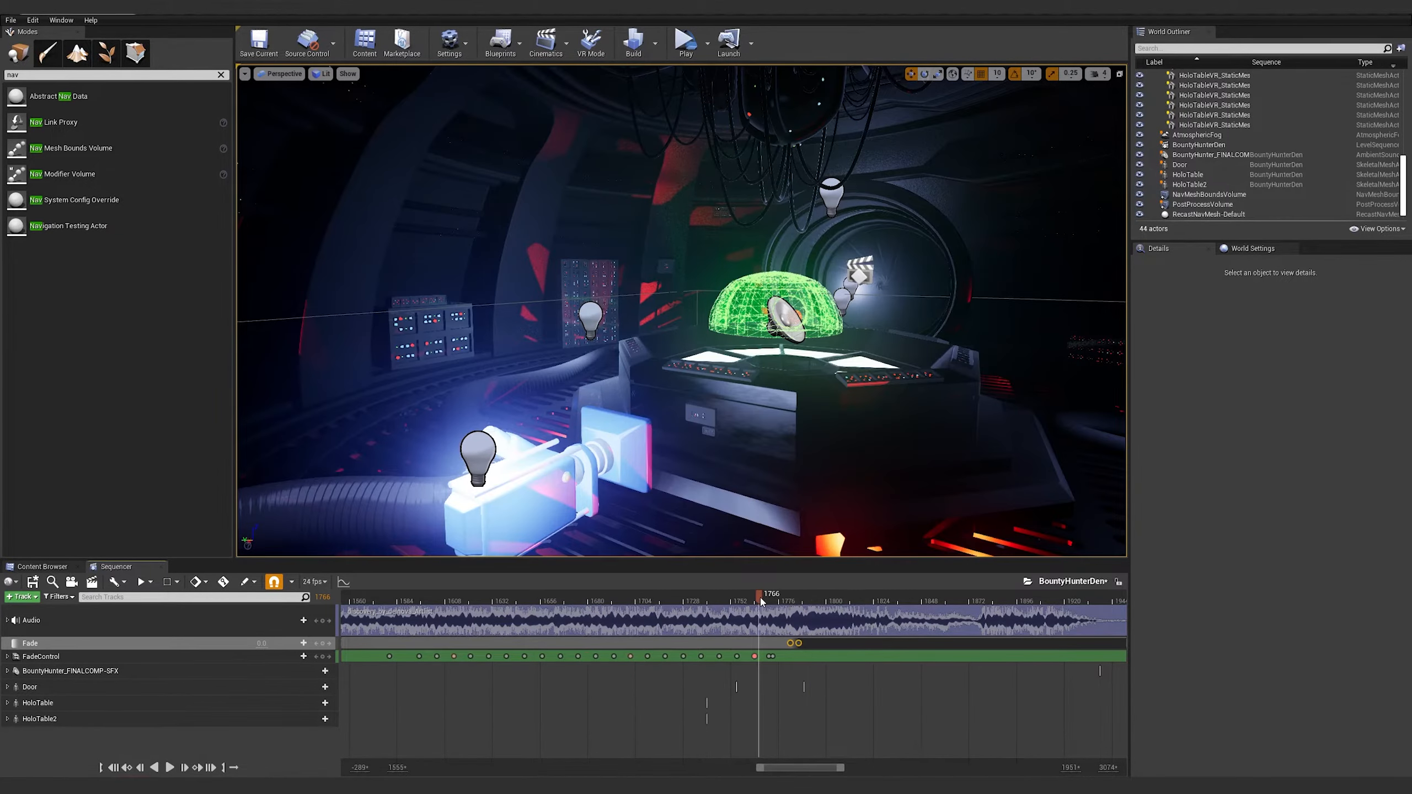
pyautogui.press('space')
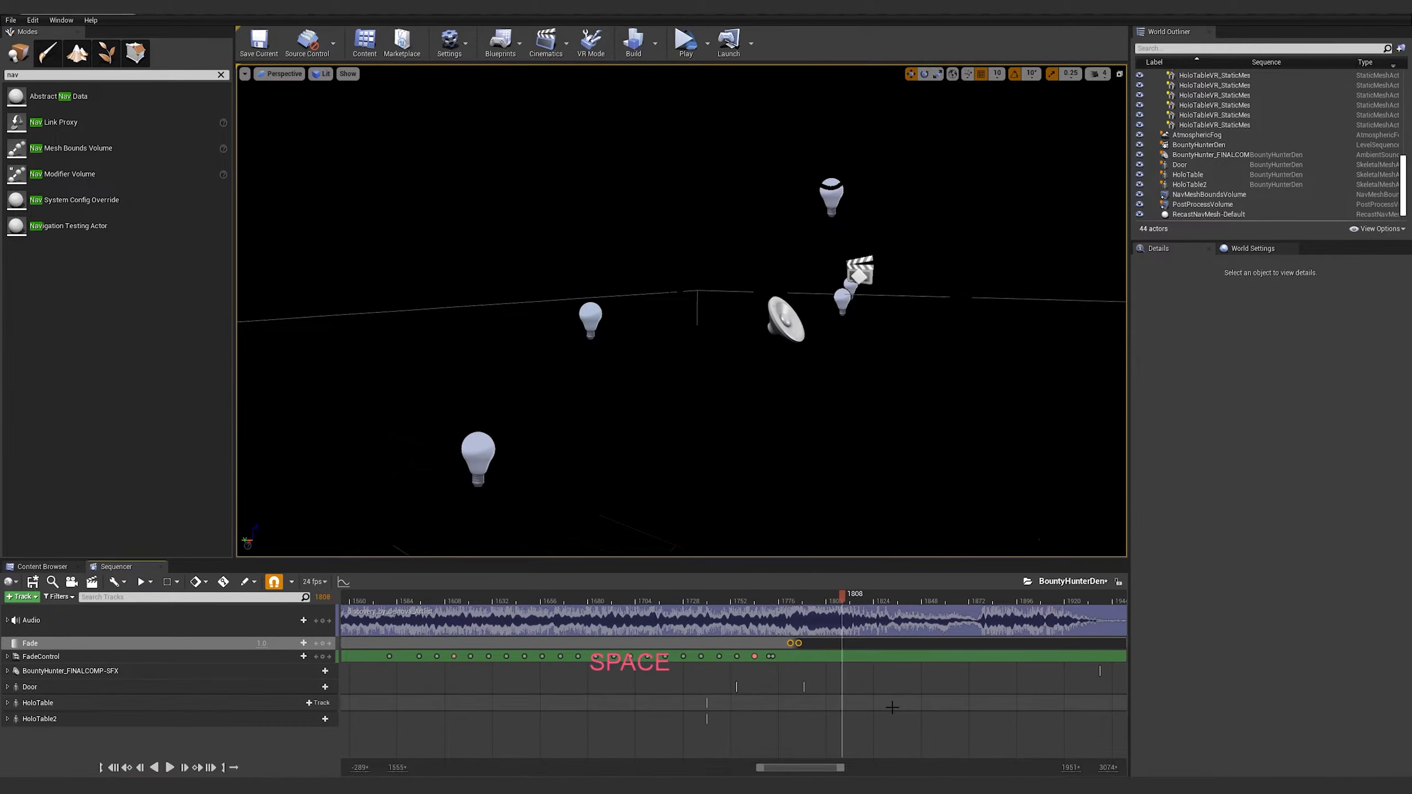
pyautogui.click(892, 707)
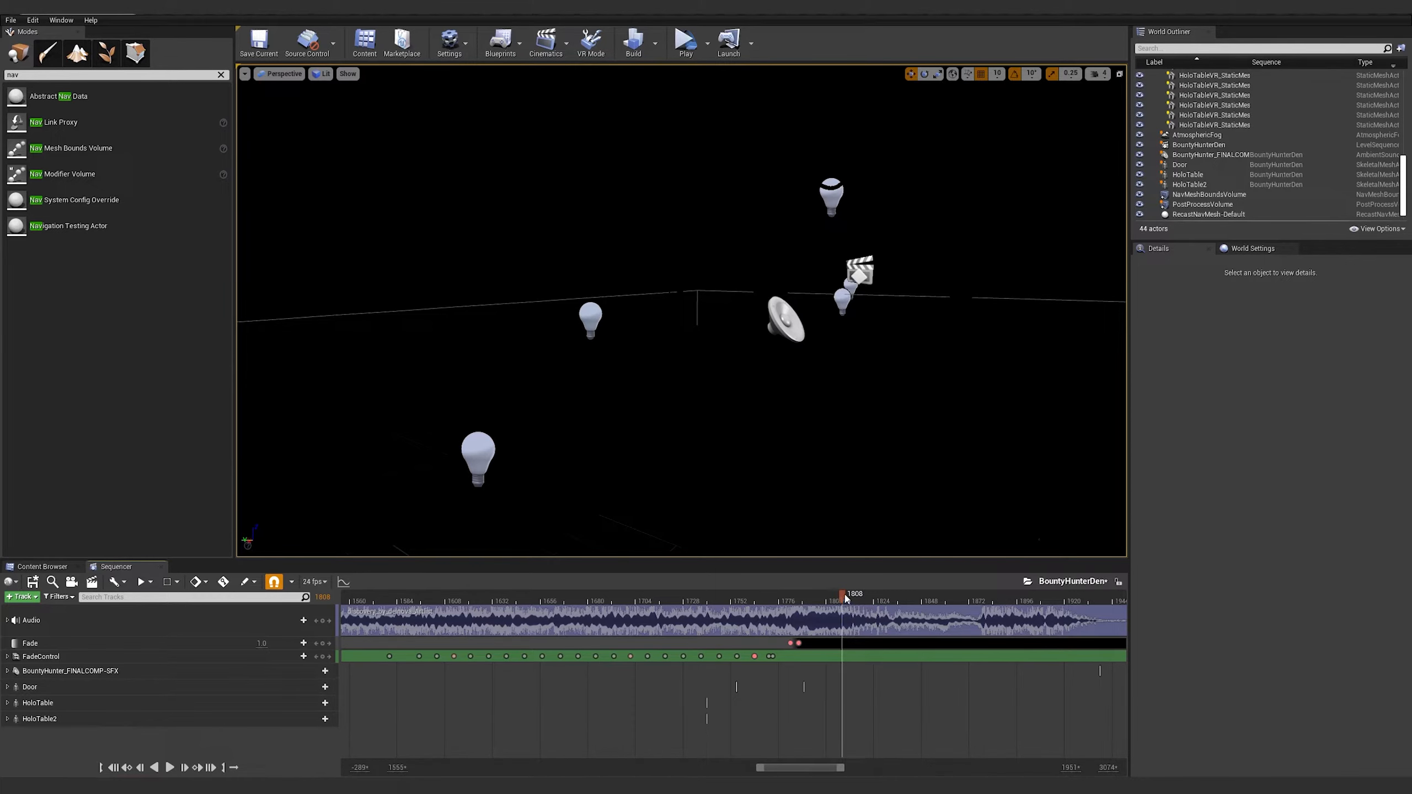
# Show the whole playback range, play past the fade to black, and trim the music section's end to frame 1876
pyautogui.moveTo(844, 768); pyautogui.dragTo(995, 768)
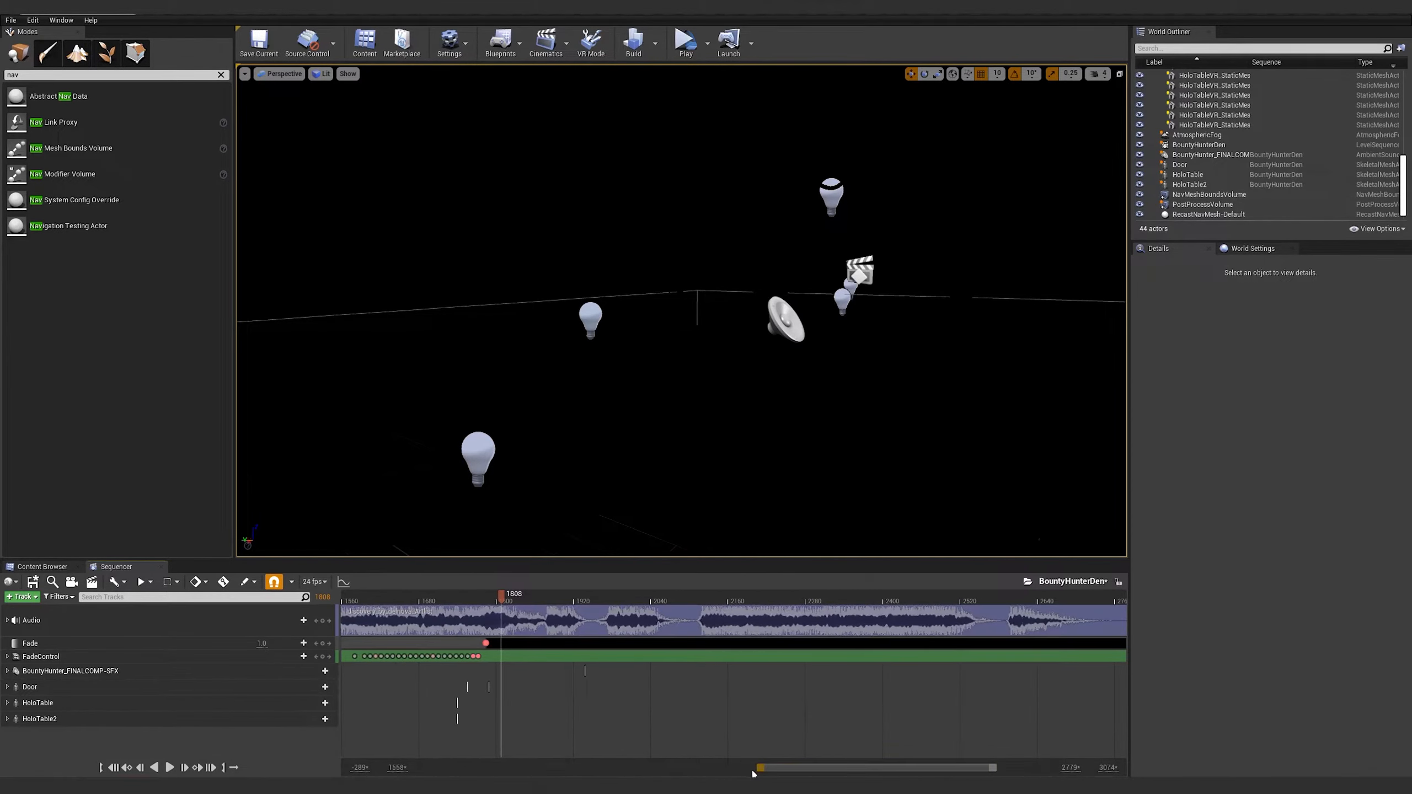
pyautogui.moveTo(753, 772); pyautogui.dragTo(427, 768)
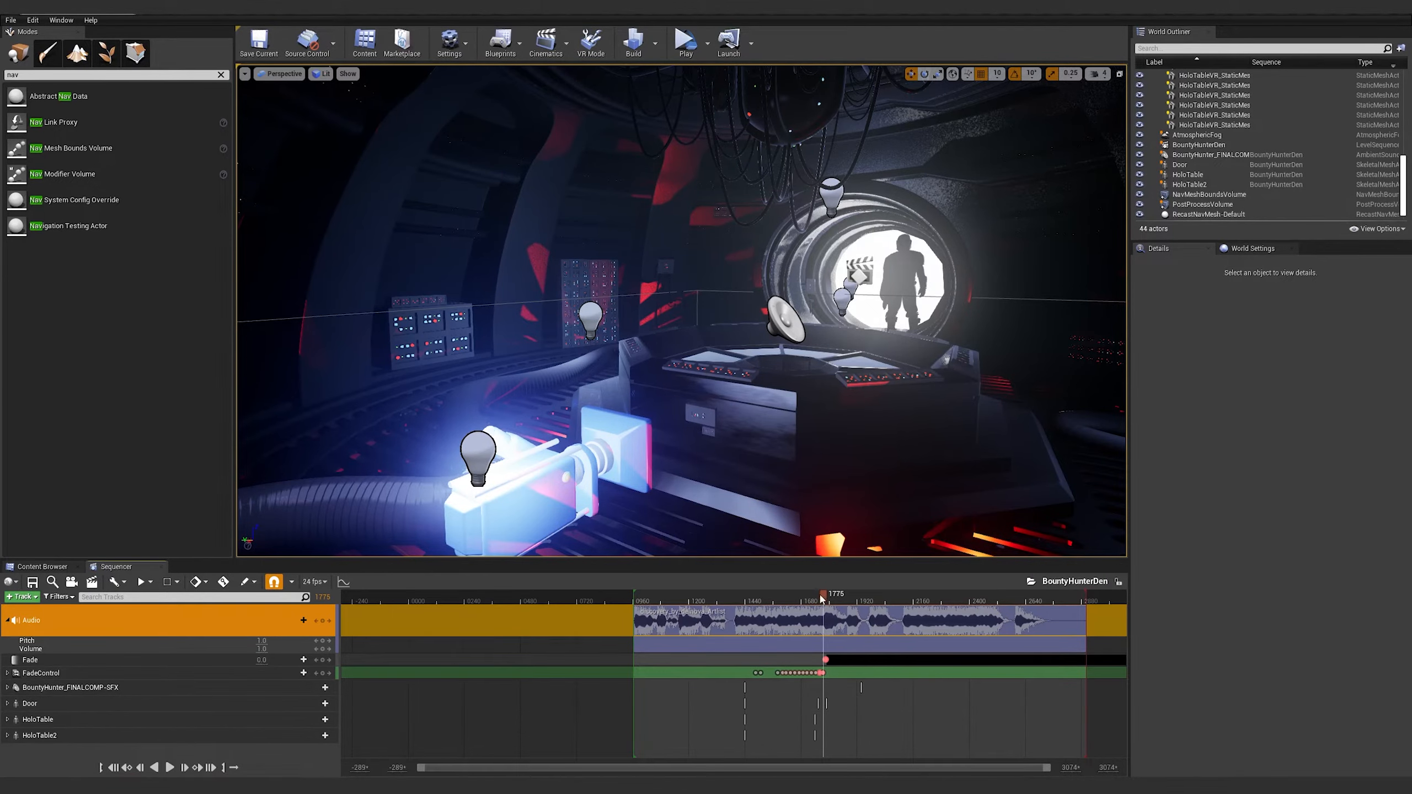
pyautogui.press('space')
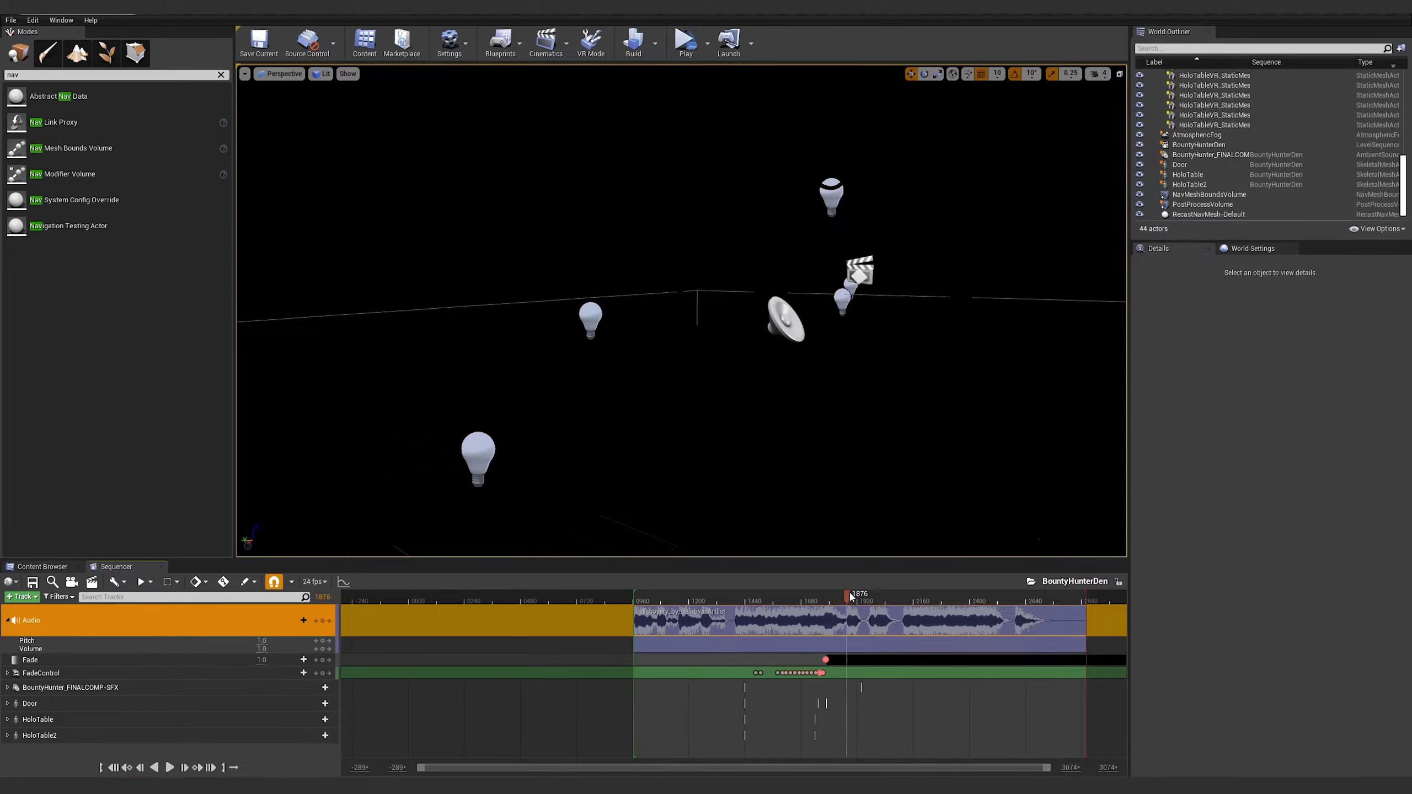
pyautogui.moveTo(1085, 617); pyautogui.dragTo(844, 626)
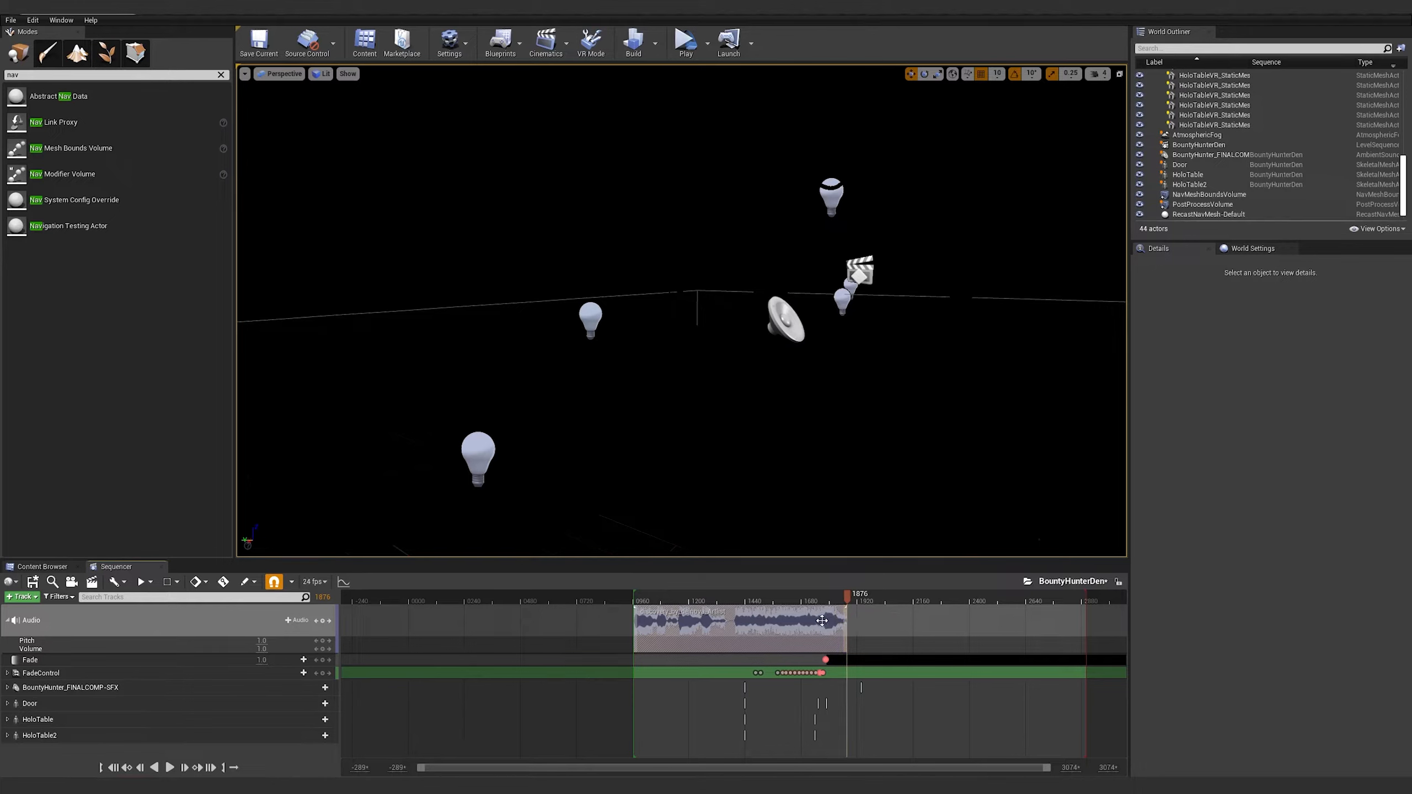
# Key the music's Volume at 1 on frame 1824 and at 0 on frame 1876
pyautogui.click(29, 649)
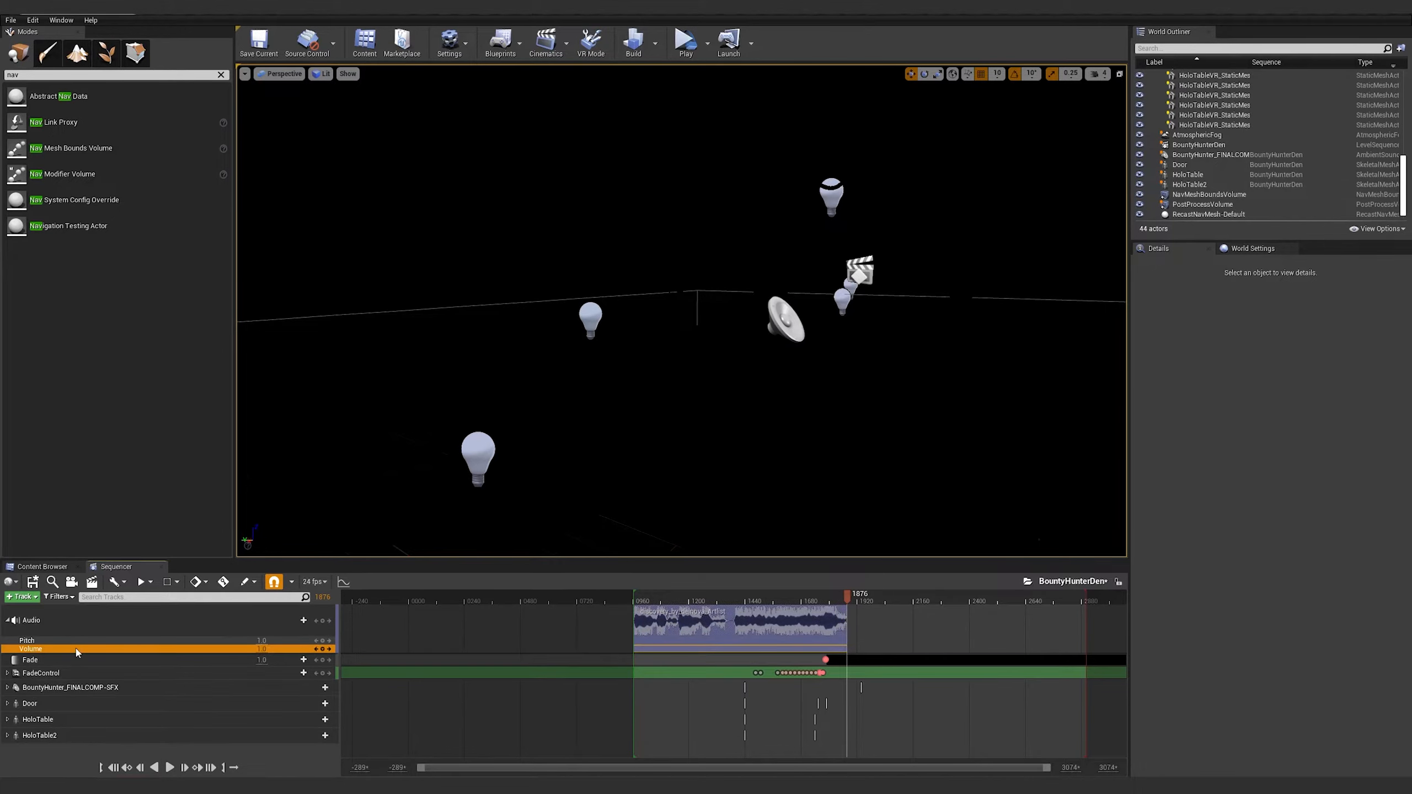
pyautogui.click(323, 649)
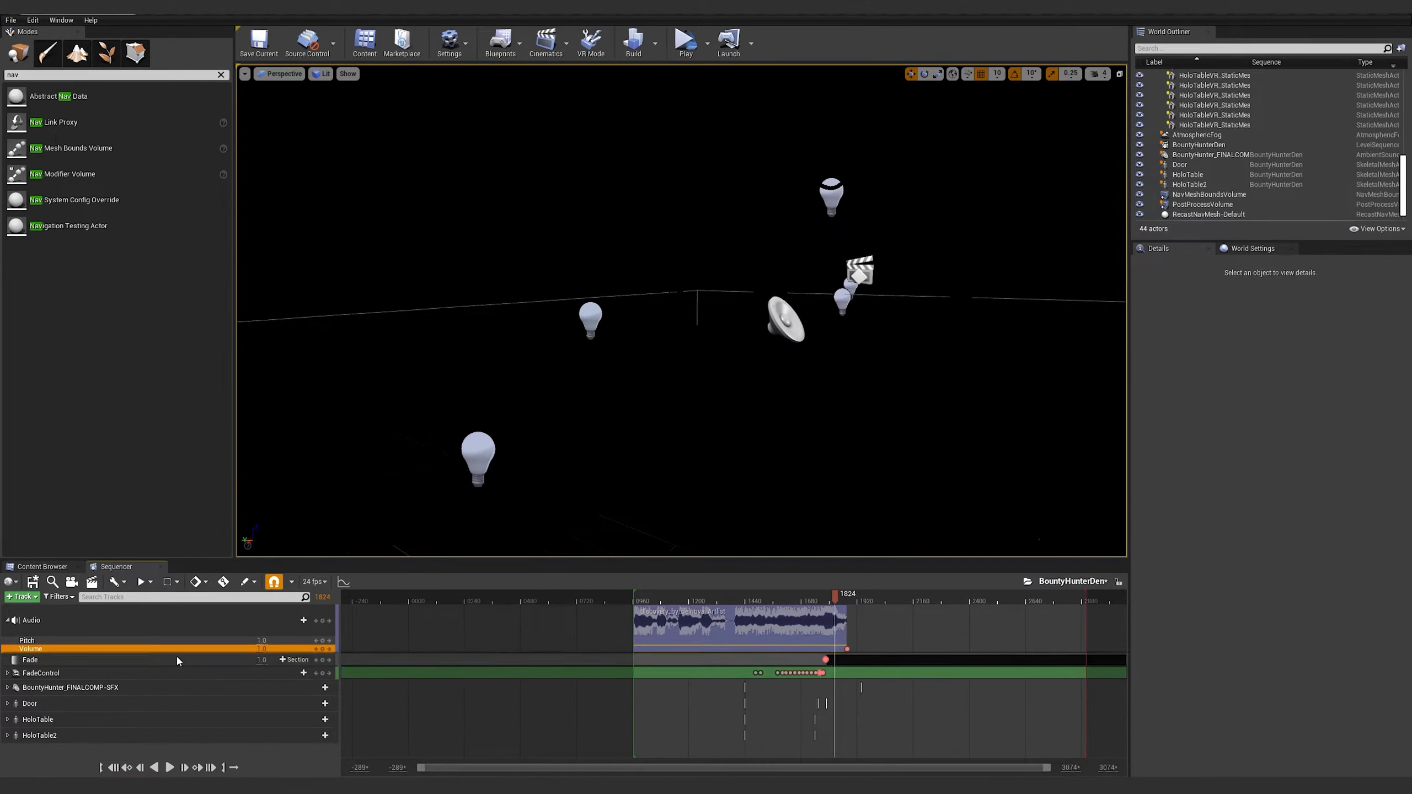
pyautogui.click(325, 650)
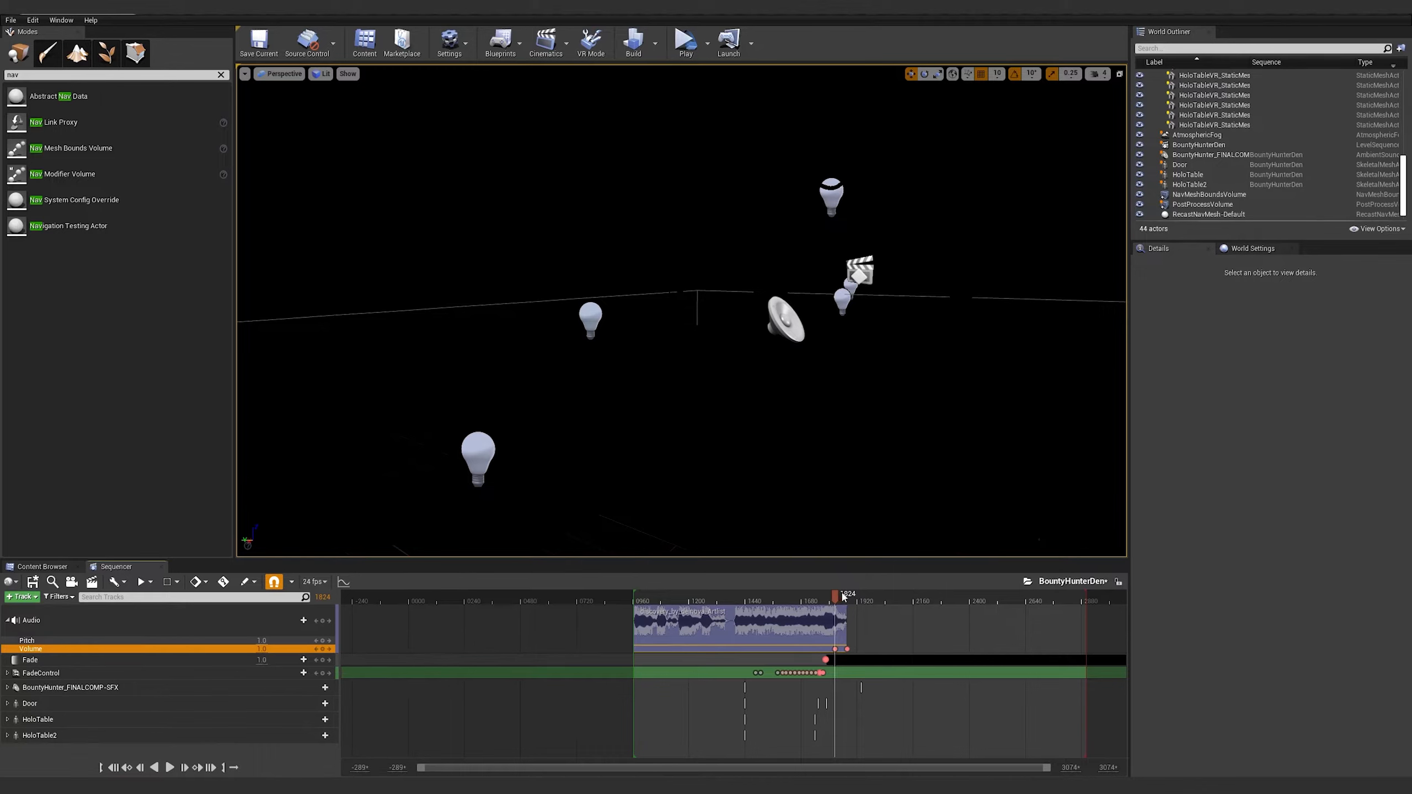
pyautogui.moveTo(843, 596); pyautogui.dragTo(848, 597)
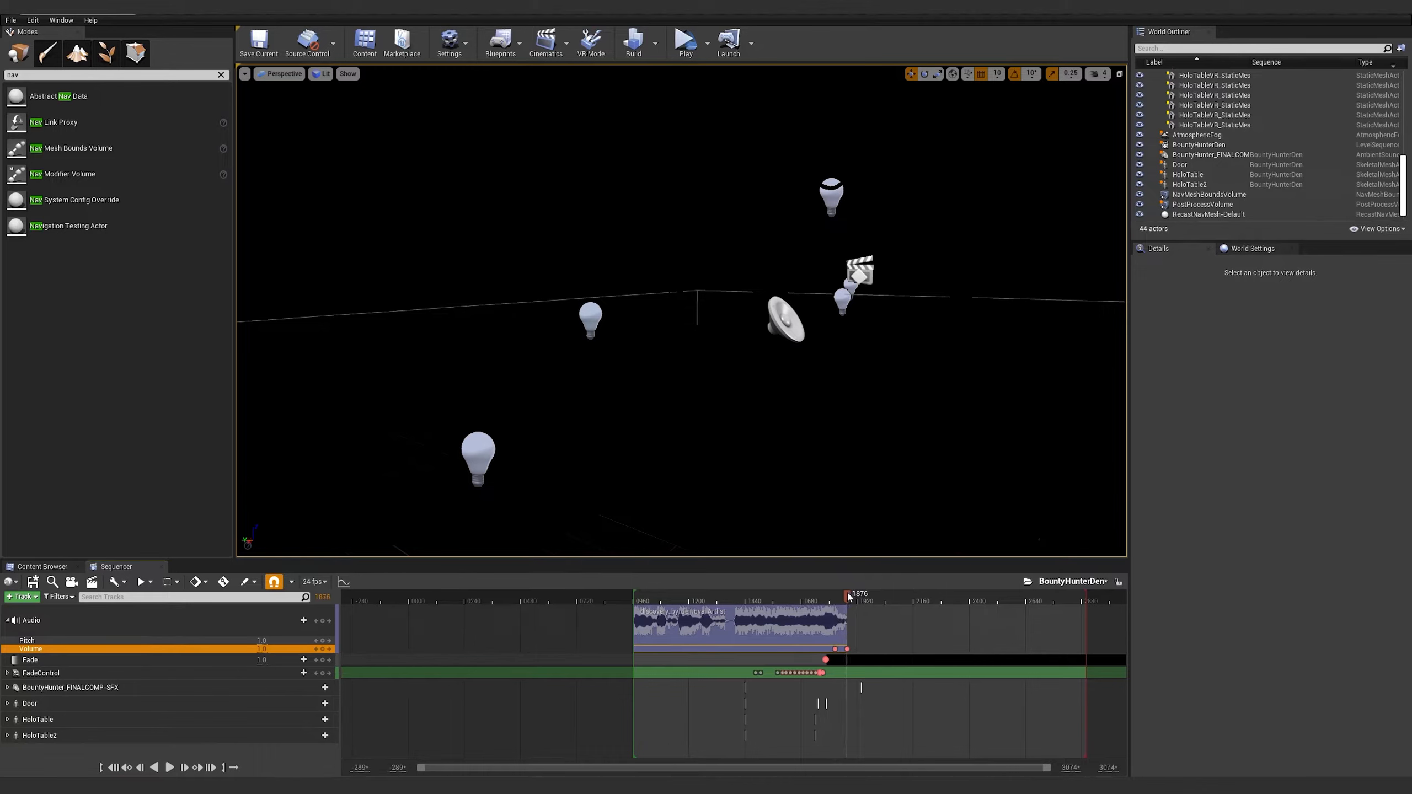
pyautogui.click(258, 648)
pyautogui.write('0')
pyautogui.press('Return')
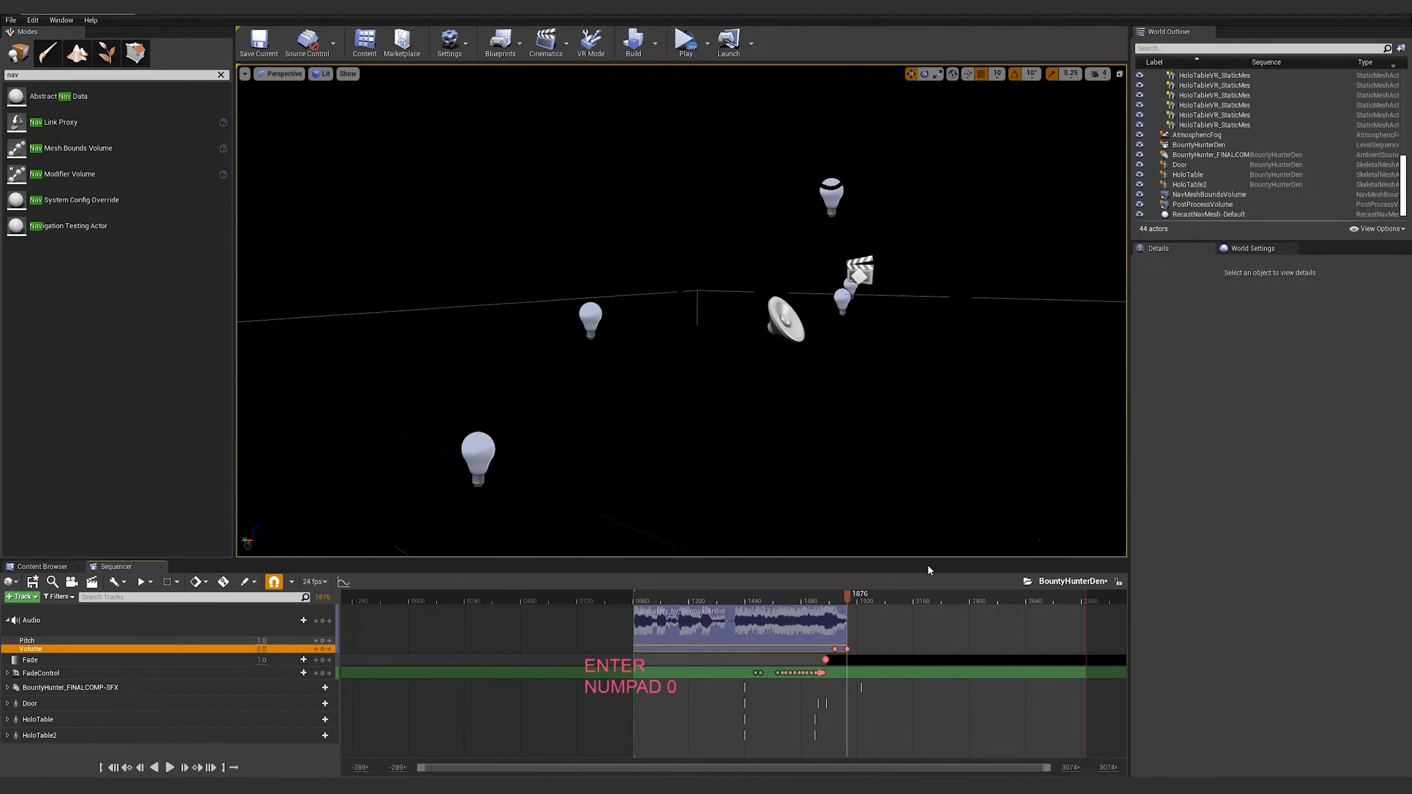
# Play back the music fade-out, end the sequence's playback range at frame 1876, and move the playhead to frame 1487
pyautogui.click(829, 599)
pyautogui.press('space')
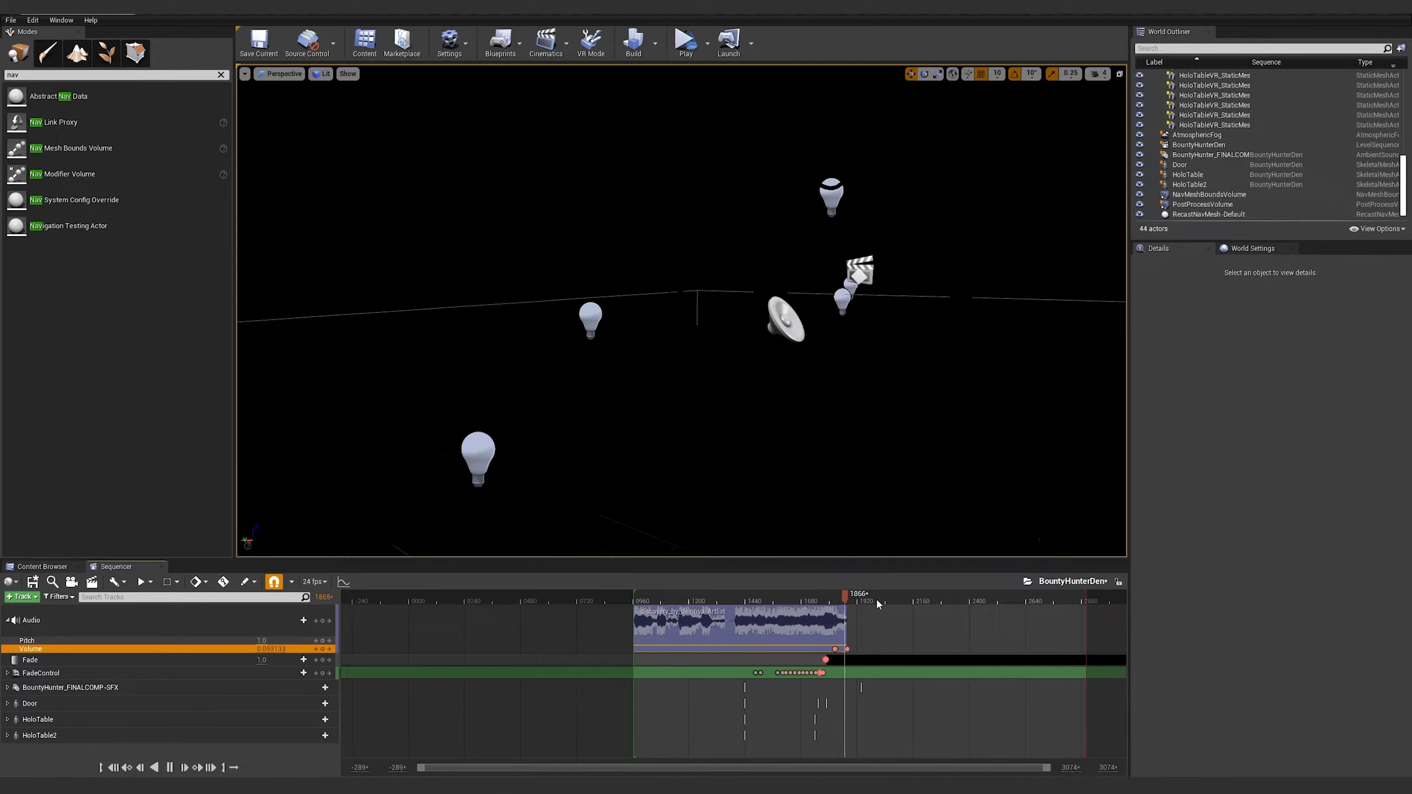
pyautogui.press('space')
pyautogui.hotkey('shift', 'space')
pyautogui.moveTo(1087, 595); pyautogui.dragTo(848, 603)
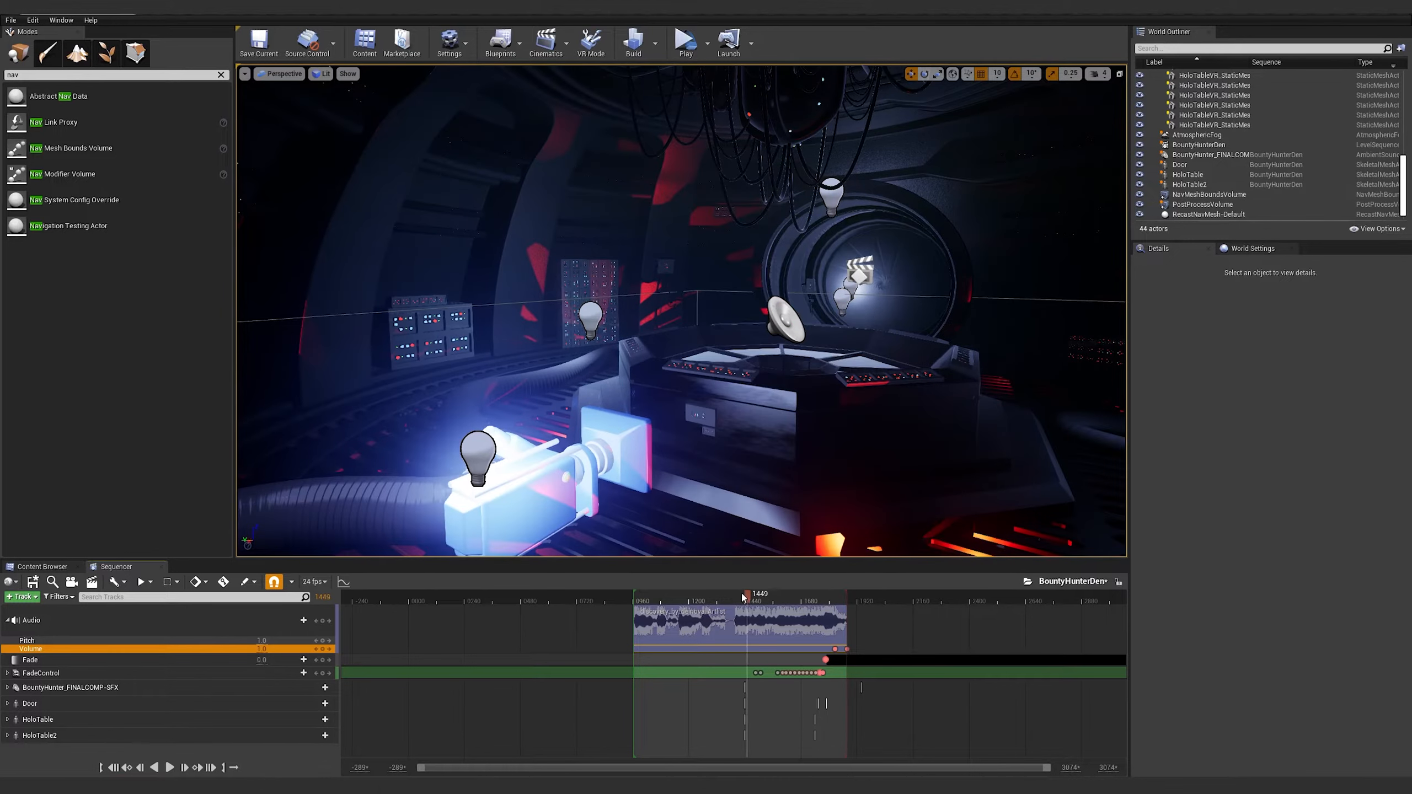
pyautogui.moveTo(758, 591)
pyautogui.mouseDown()
pyautogui.moveTo(744, 593)
pyautogui.moveTo(757, 593)
pyautogui.mouseUp()
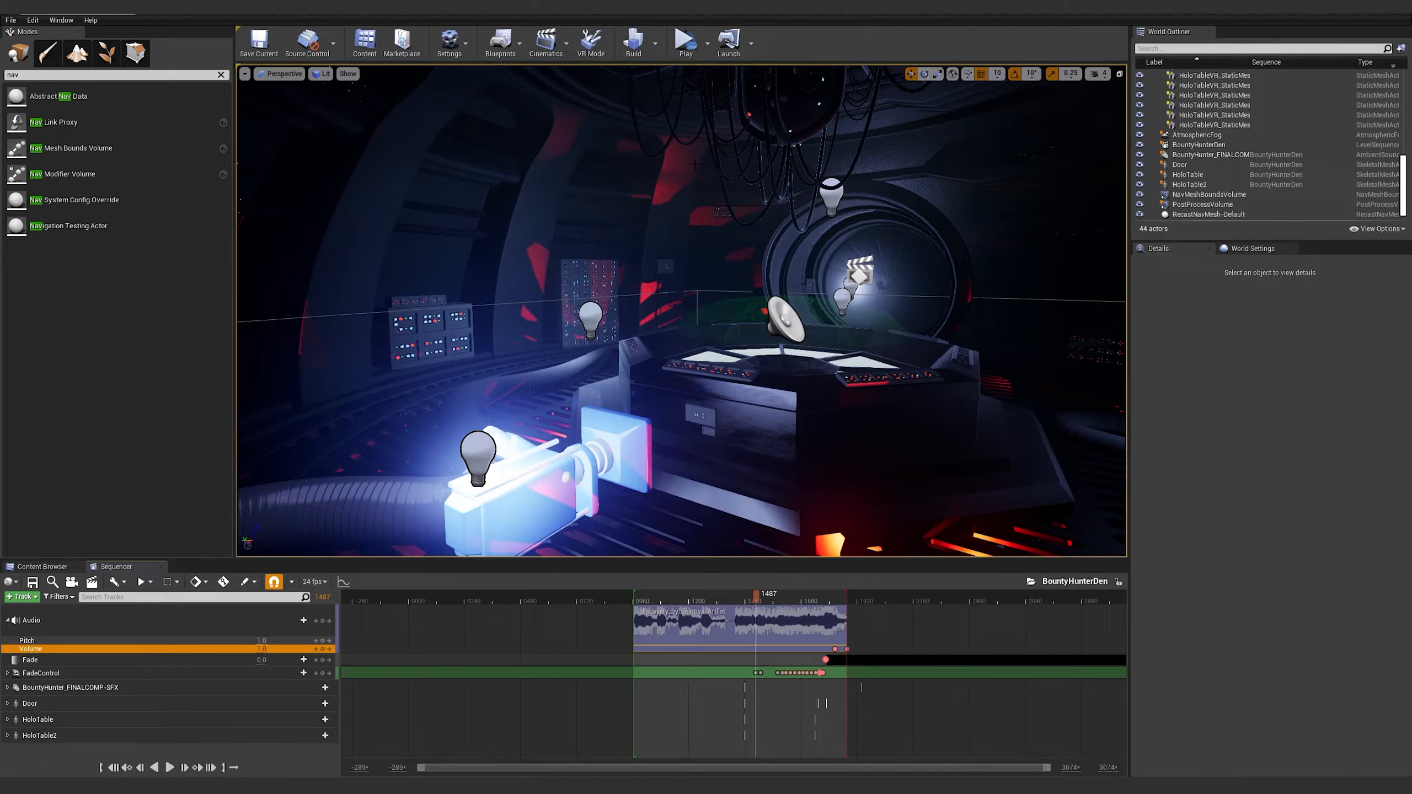
# Open the Project Settings
pyautogui.click(468, 47)
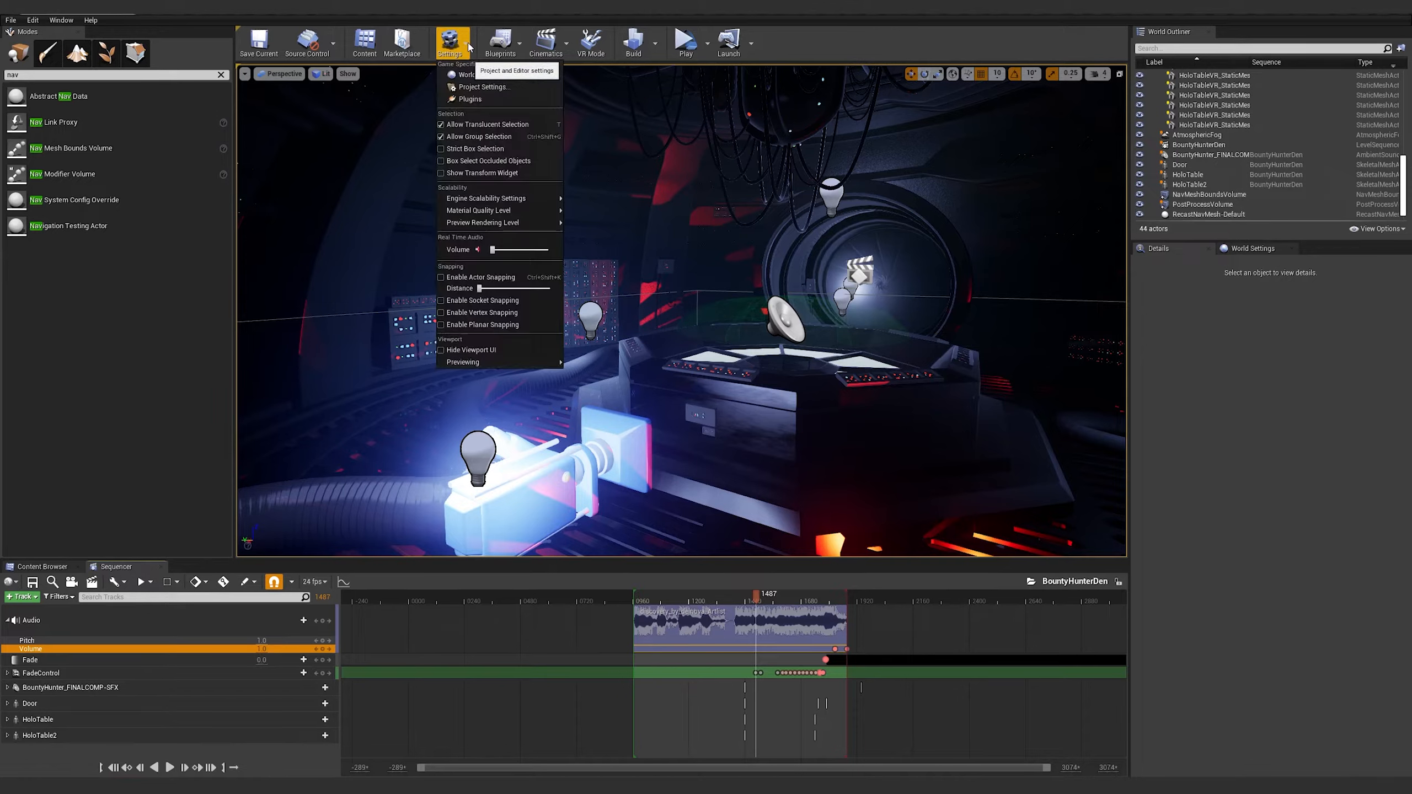
pyautogui.click(480, 88)
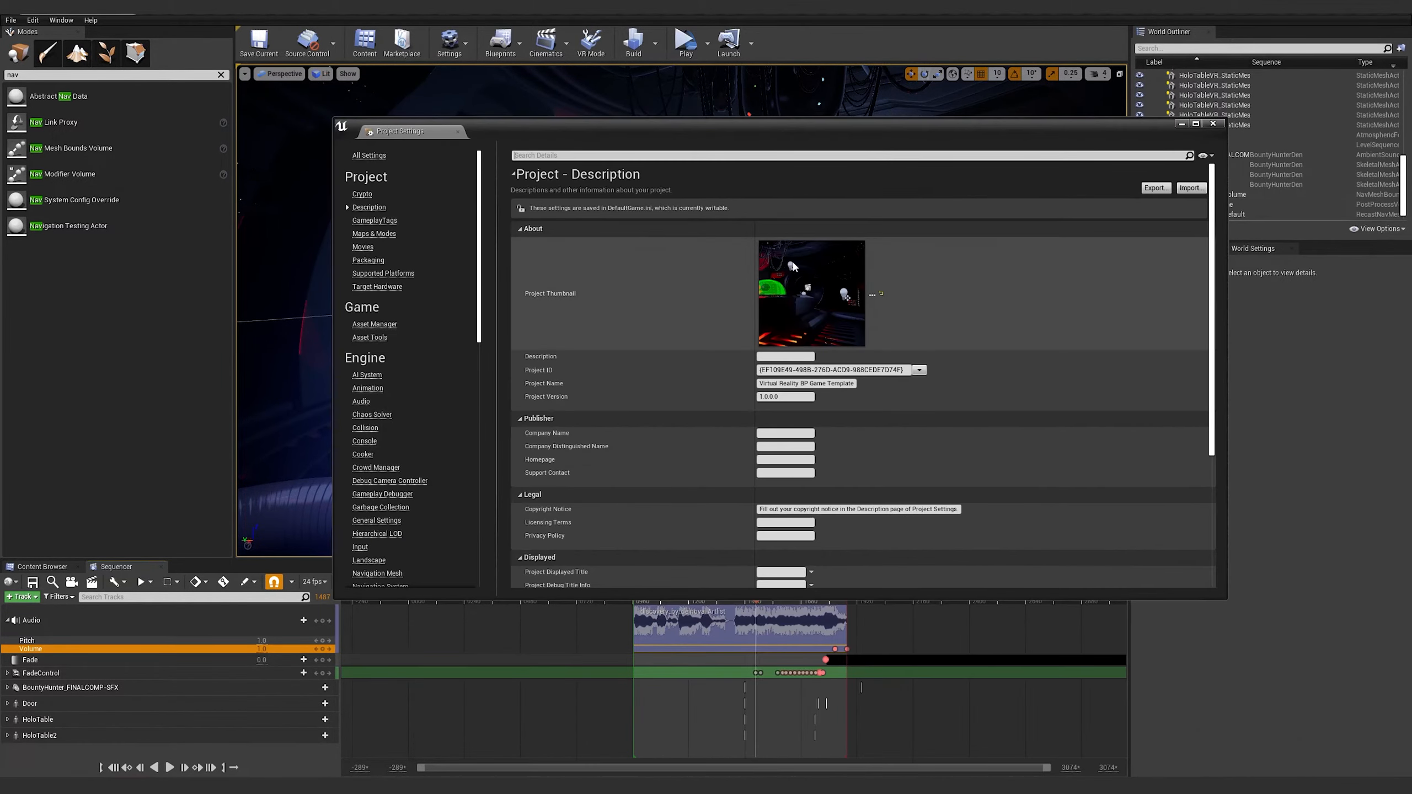